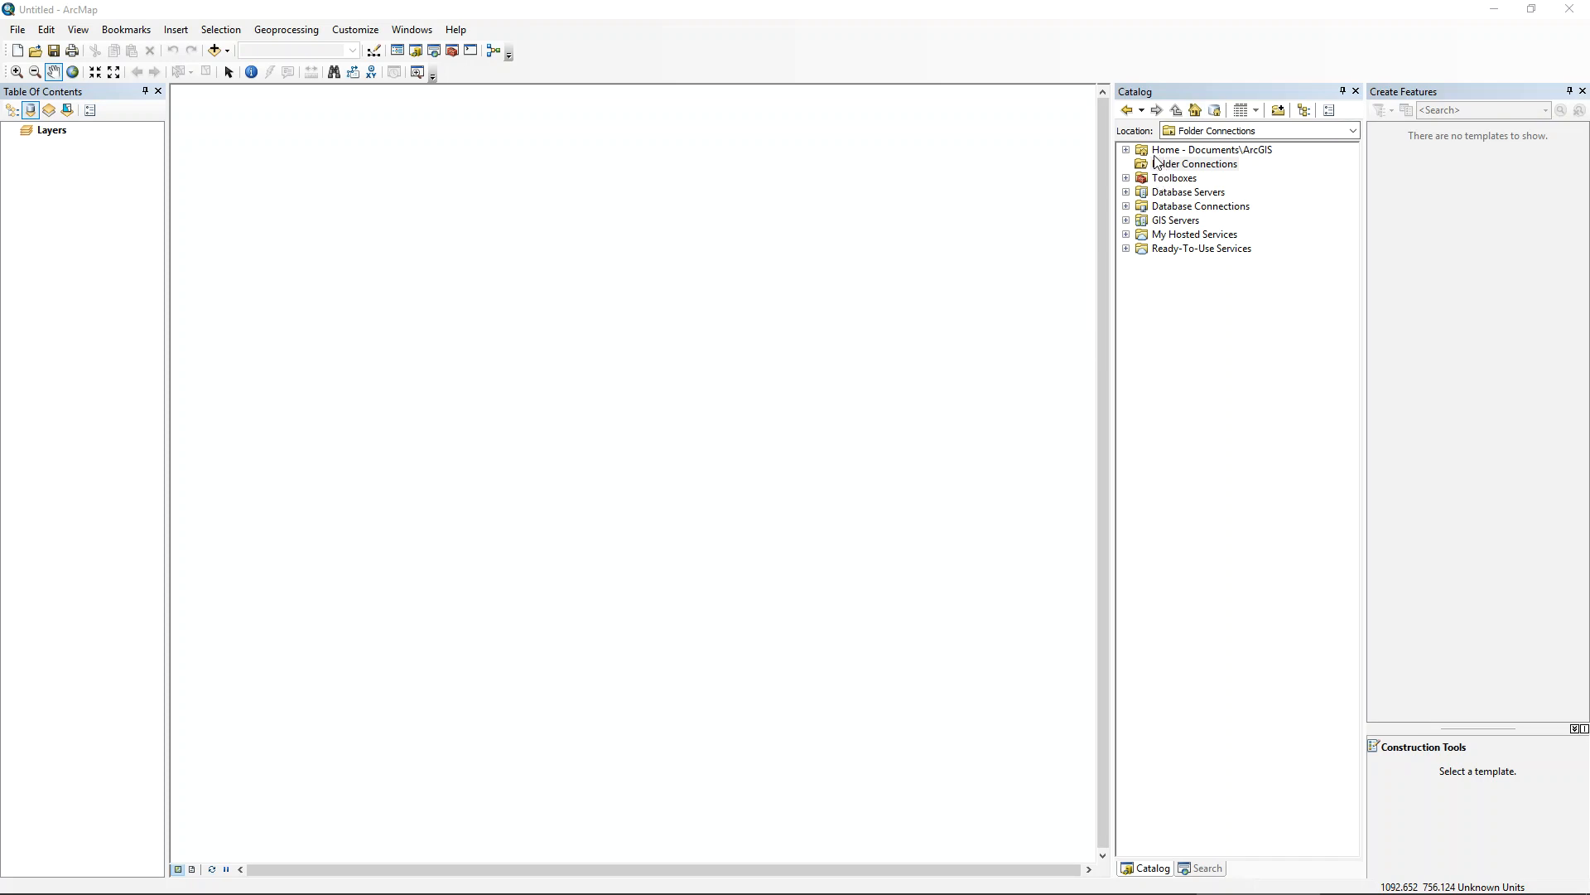
- Close the Create Features window and set the docked Catalog and Search windows to auto-hide
{"action": "left_click", "coordinate": [1583, 91]}
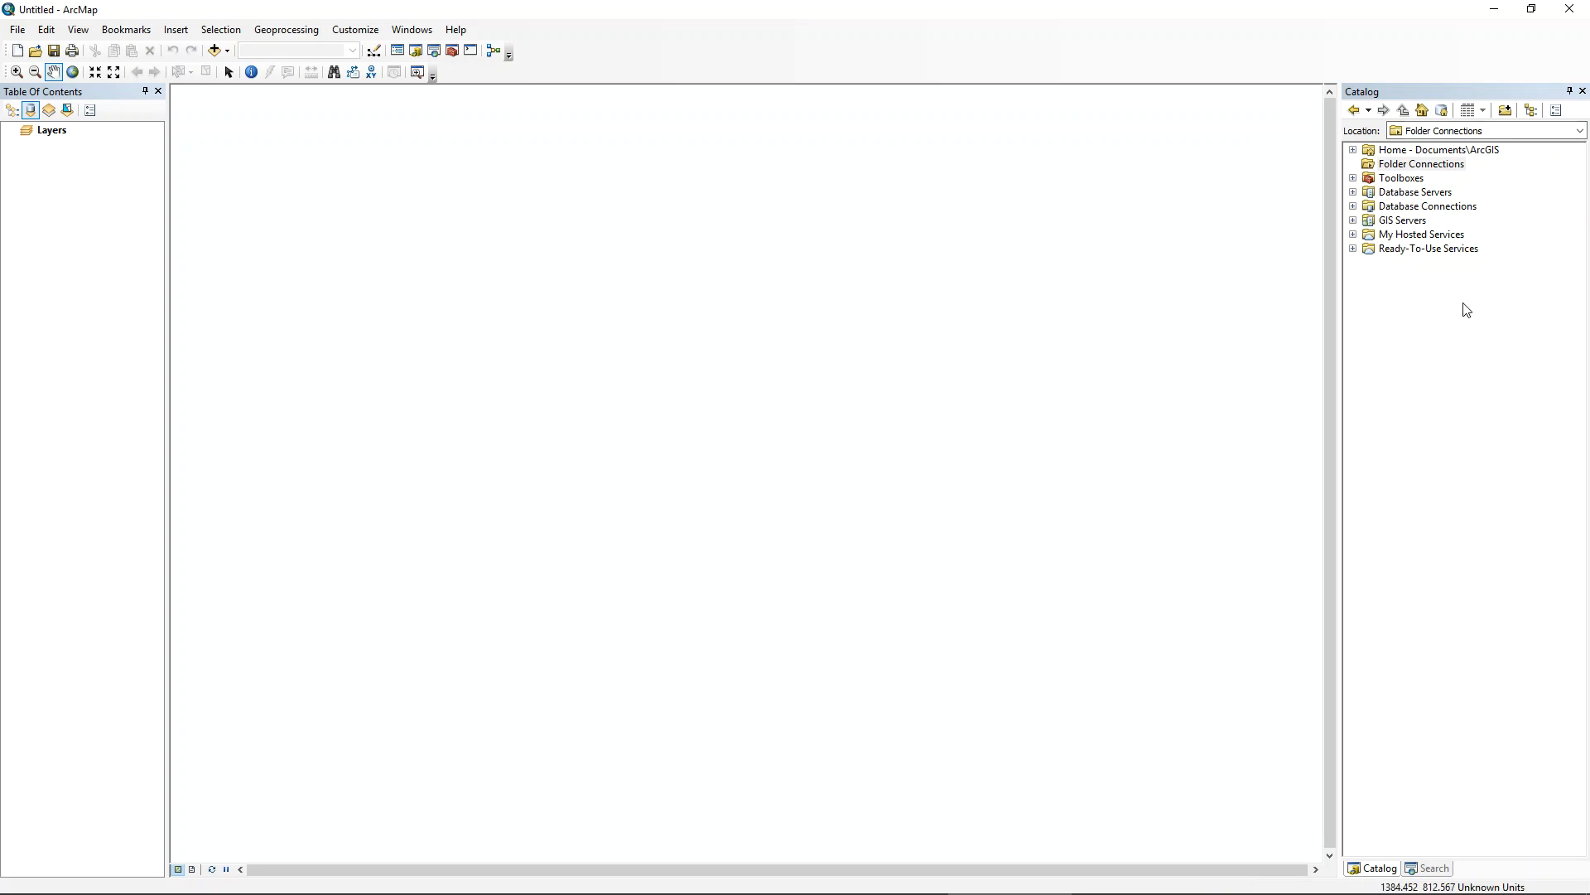
{"action": "left_click", "coordinate": [1571, 95]}
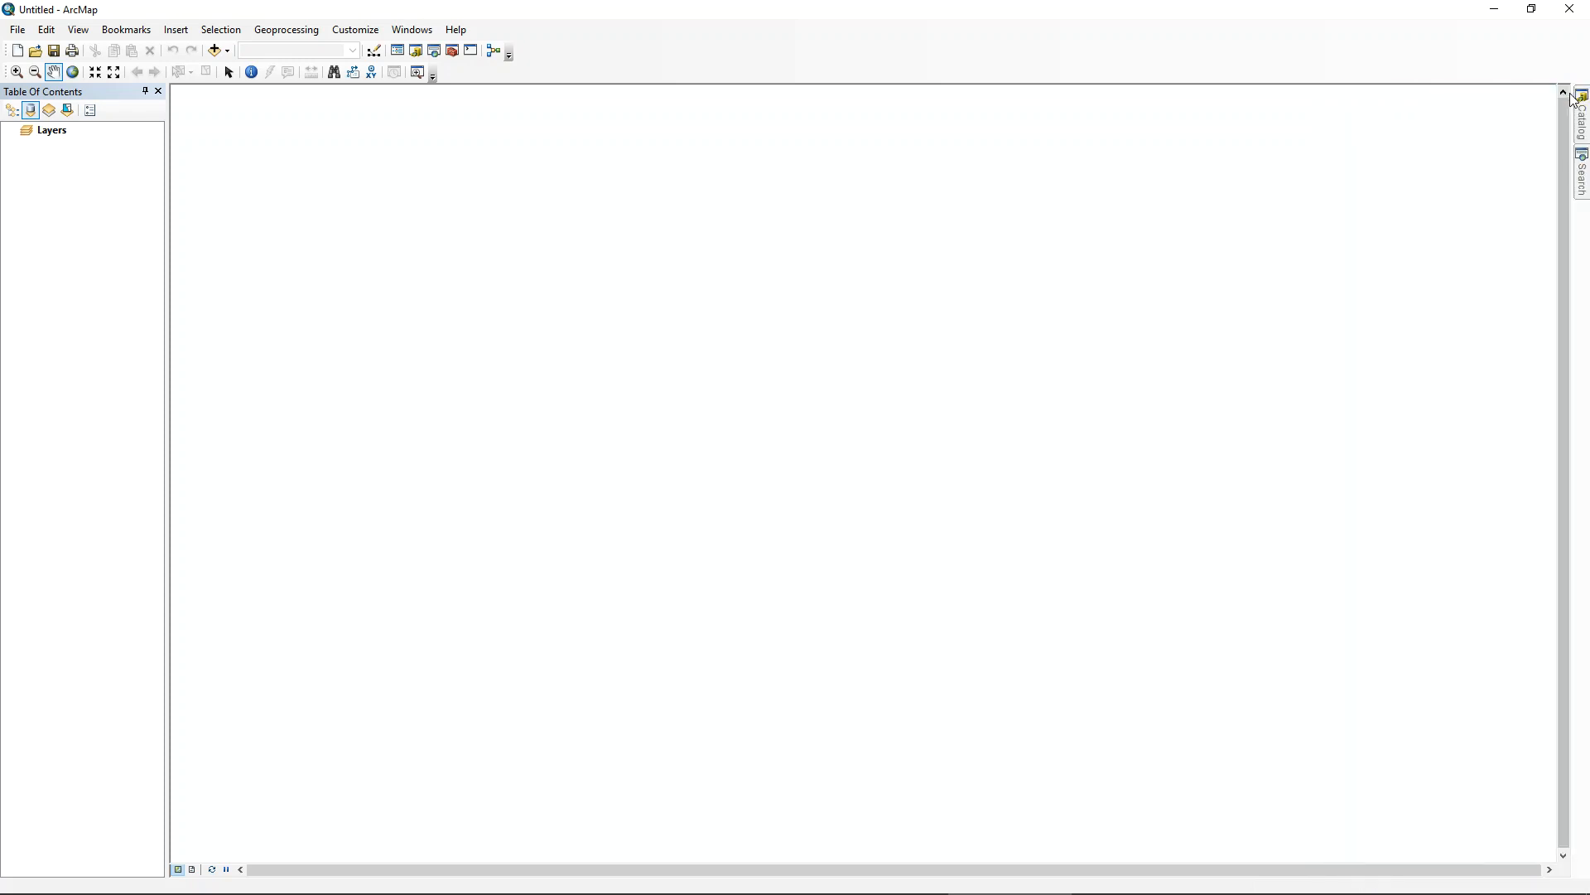
{"action": "mouse_move", "coordinate": [1583, 112]}
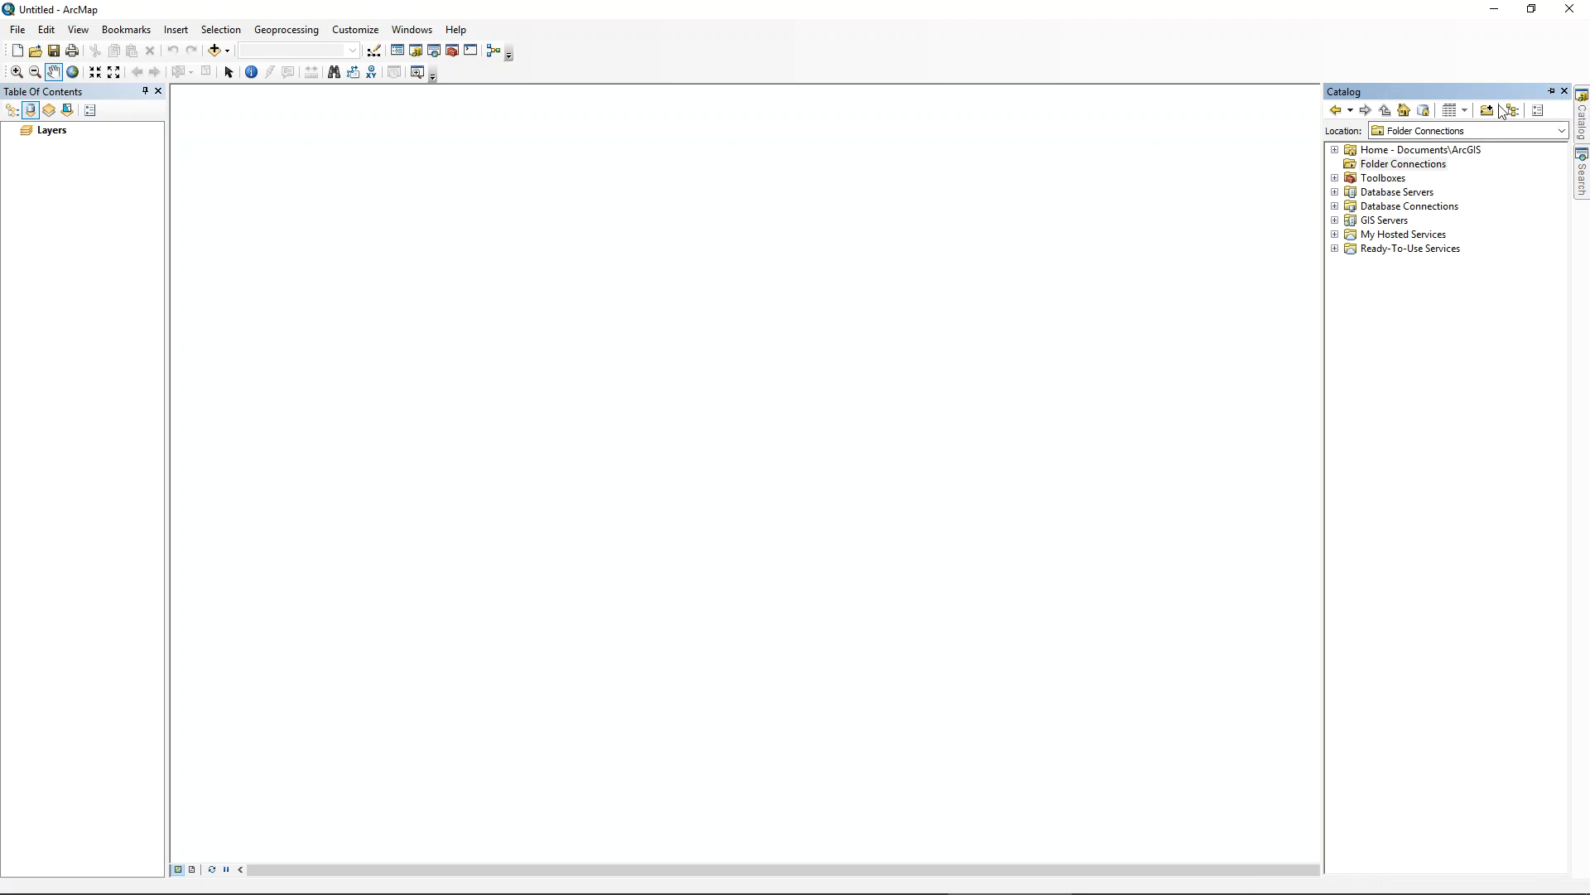
{"action": "left_click", "coordinate": [568, 228]}
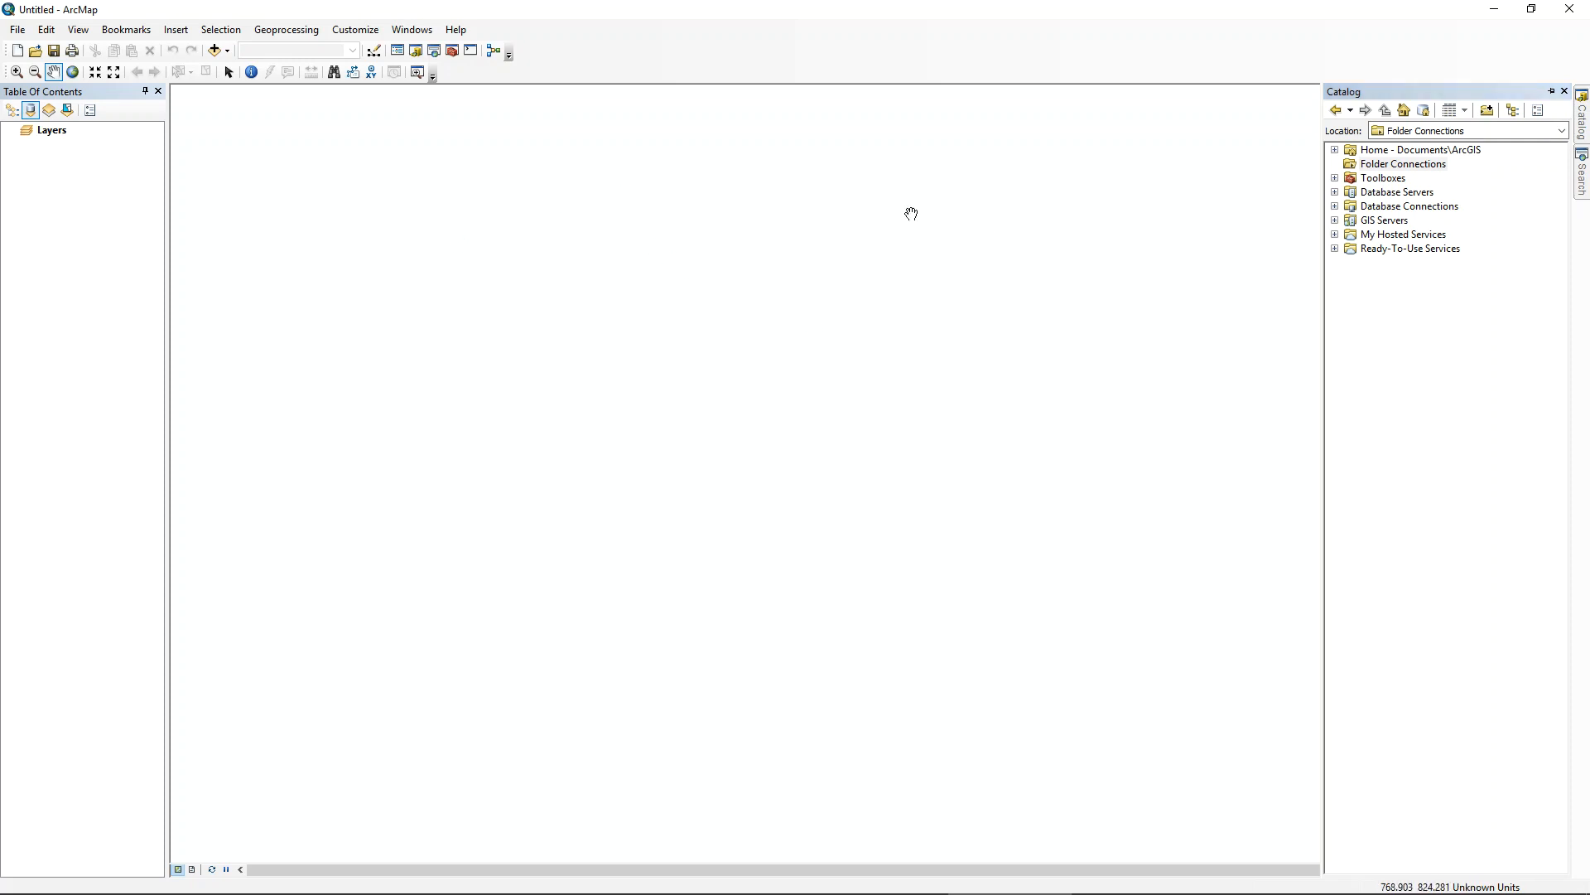
{"action": "left_click", "coordinate": [1552, 92]}
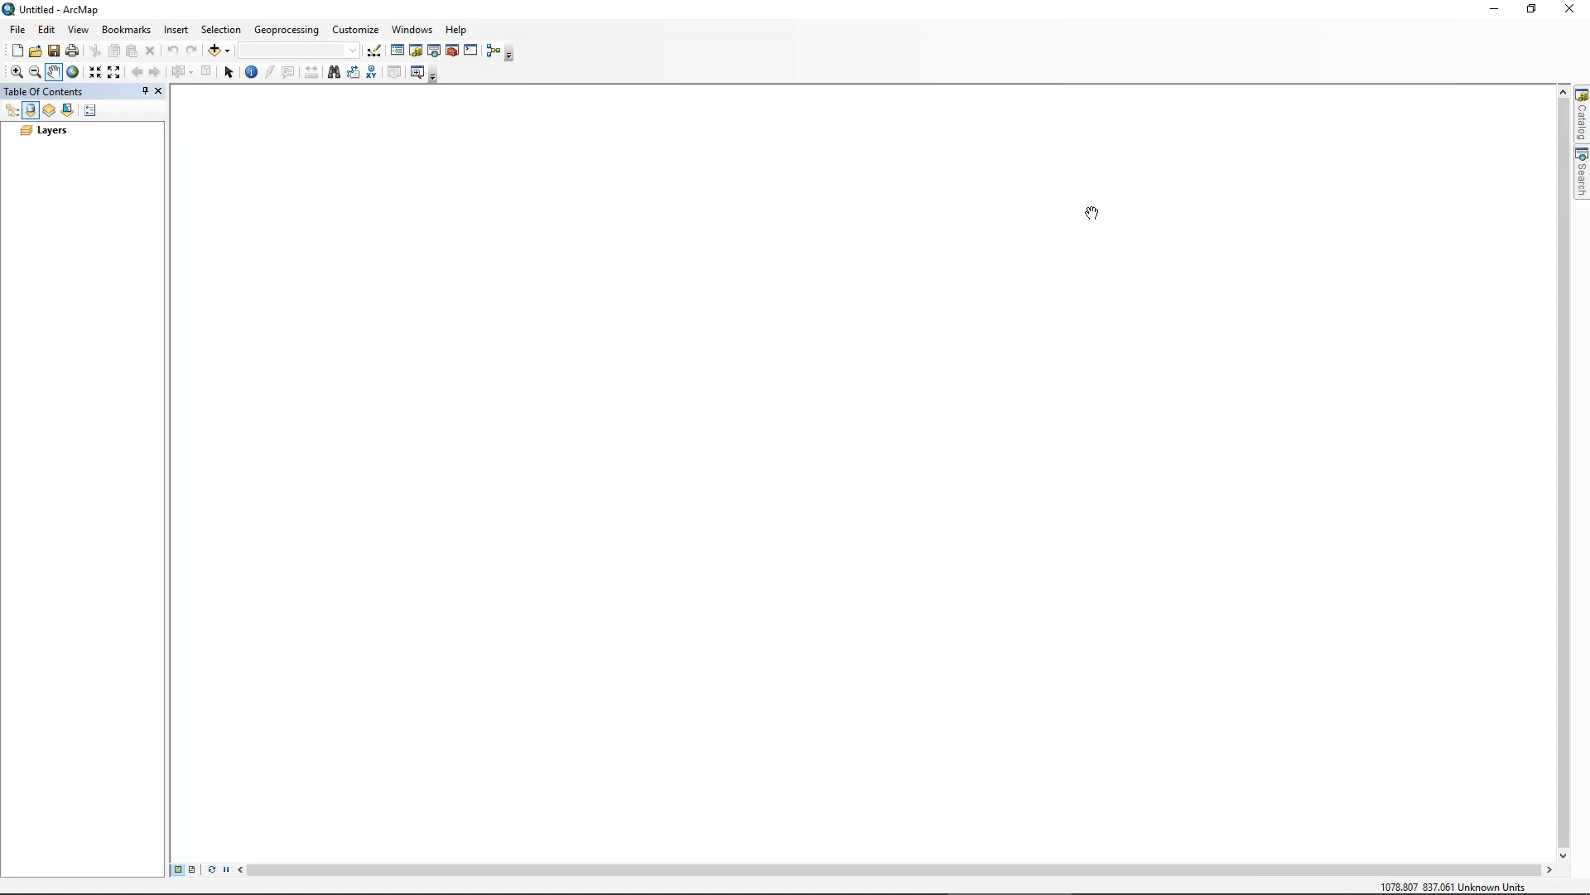
{"action": "mouse_move", "coordinate": [1583, 124]}
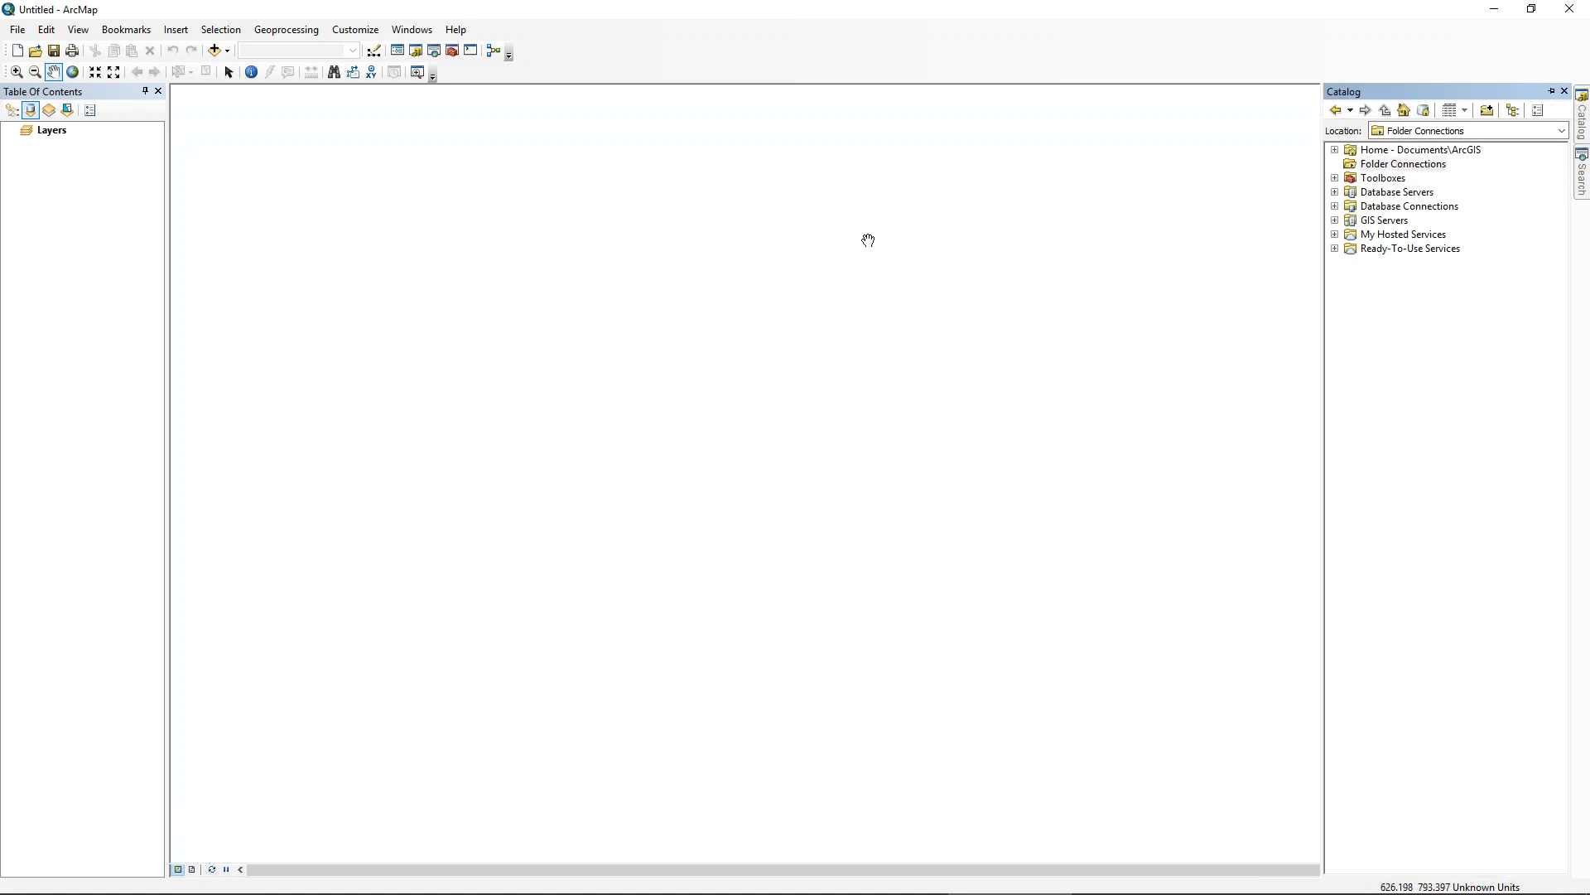
- Bring out the hidden Catalog window and pin it back in place beside the map
{"action": "left_click", "coordinate": [51, 130]}
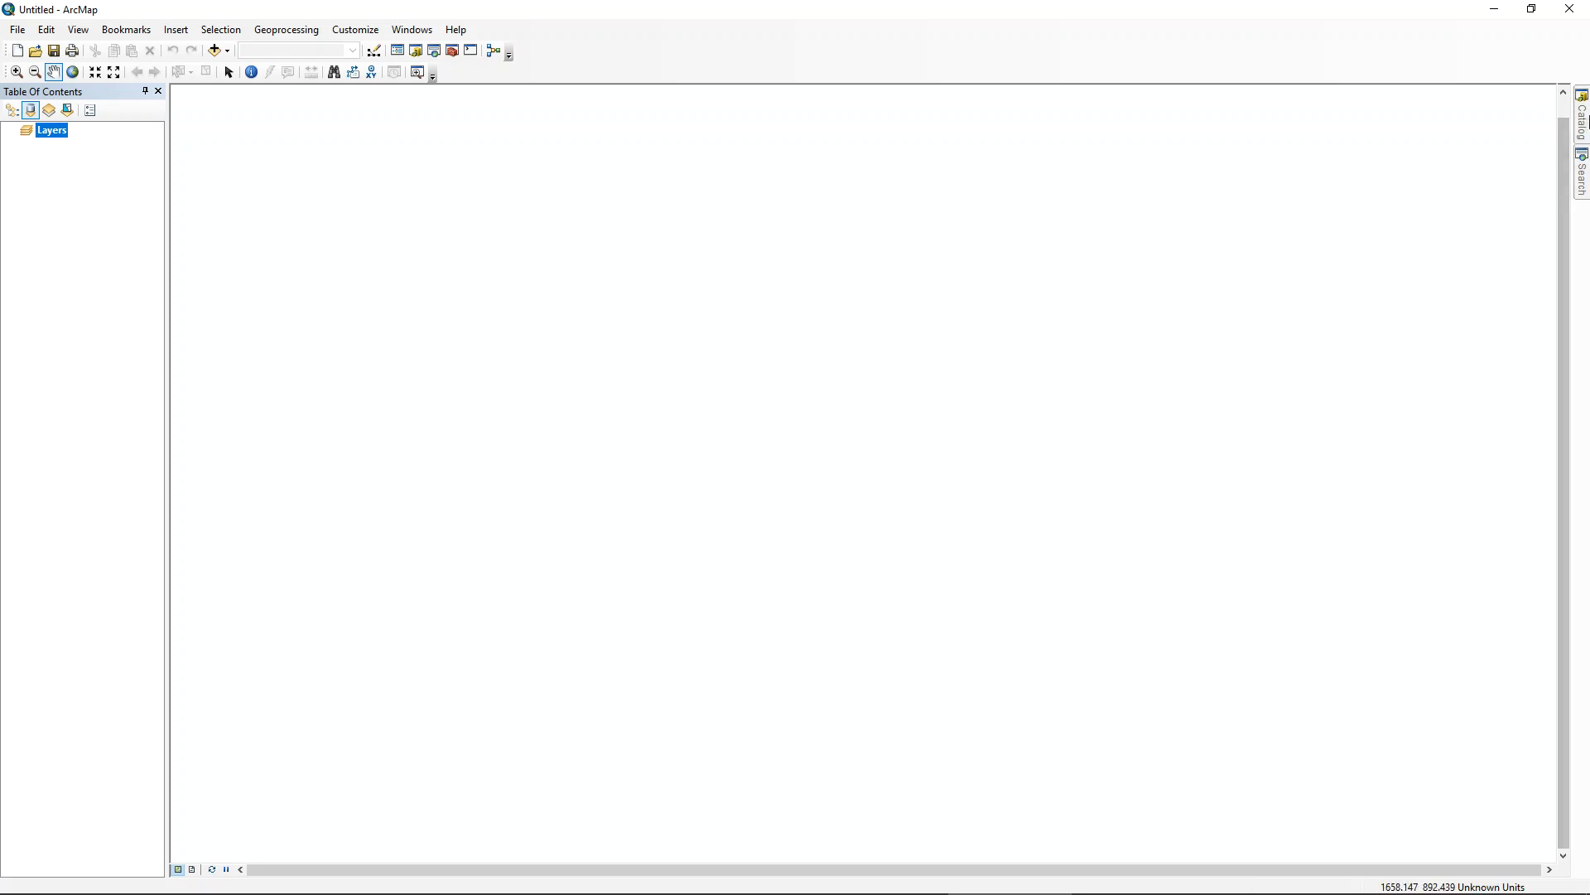
{"action": "left_click", "coordinate": [1583, 121]}
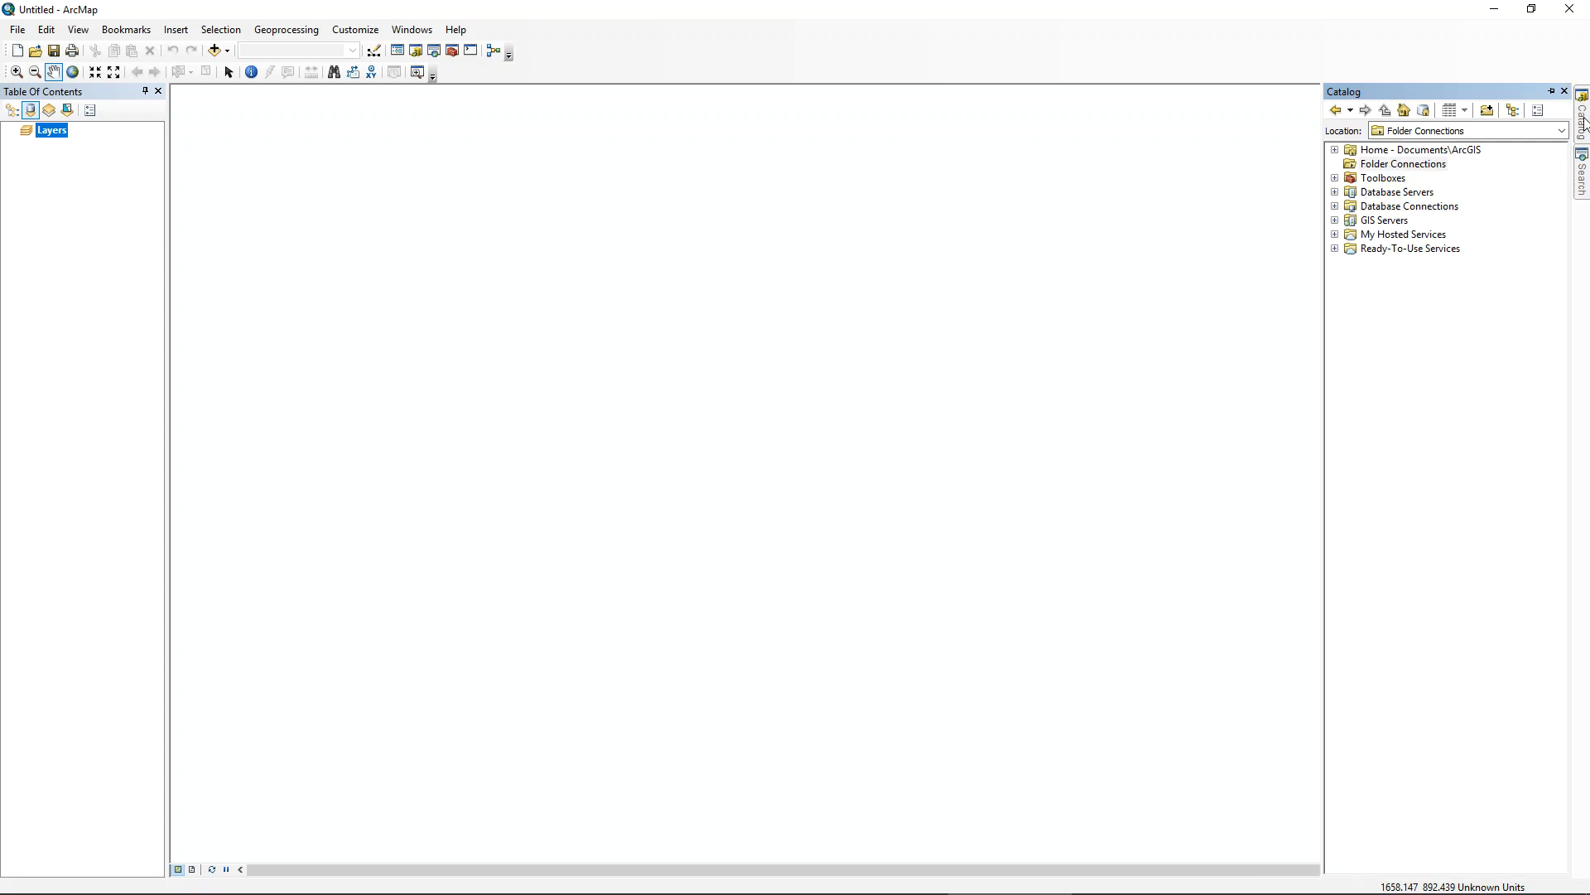
{"action": "left_click", "coordinate": [1553, 92]}
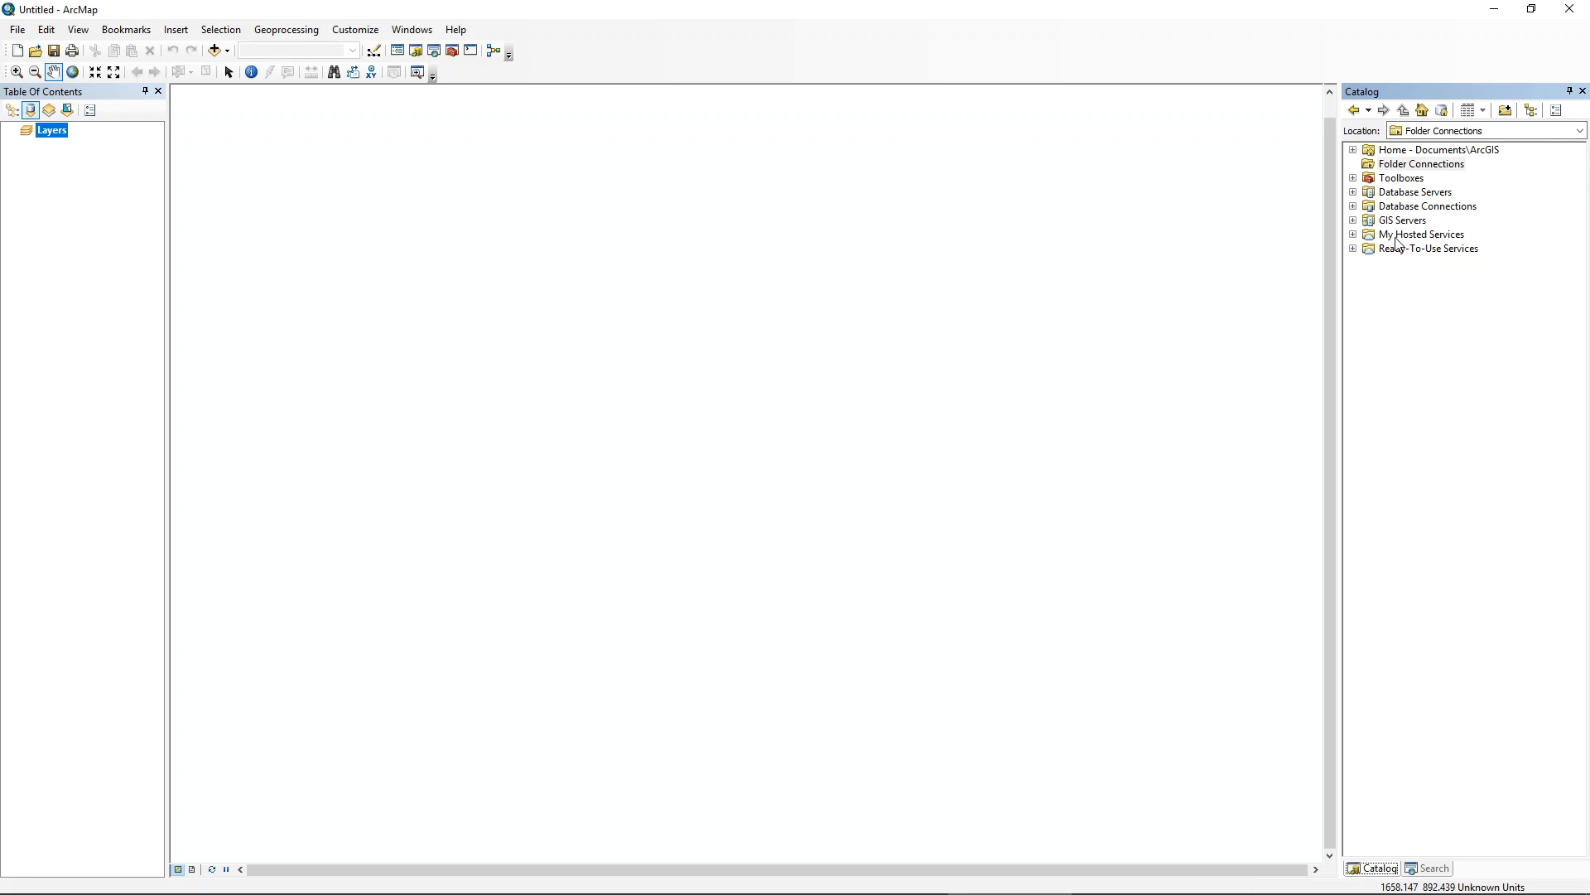
{"action": "left_click", "coordinate": [978, 365]}
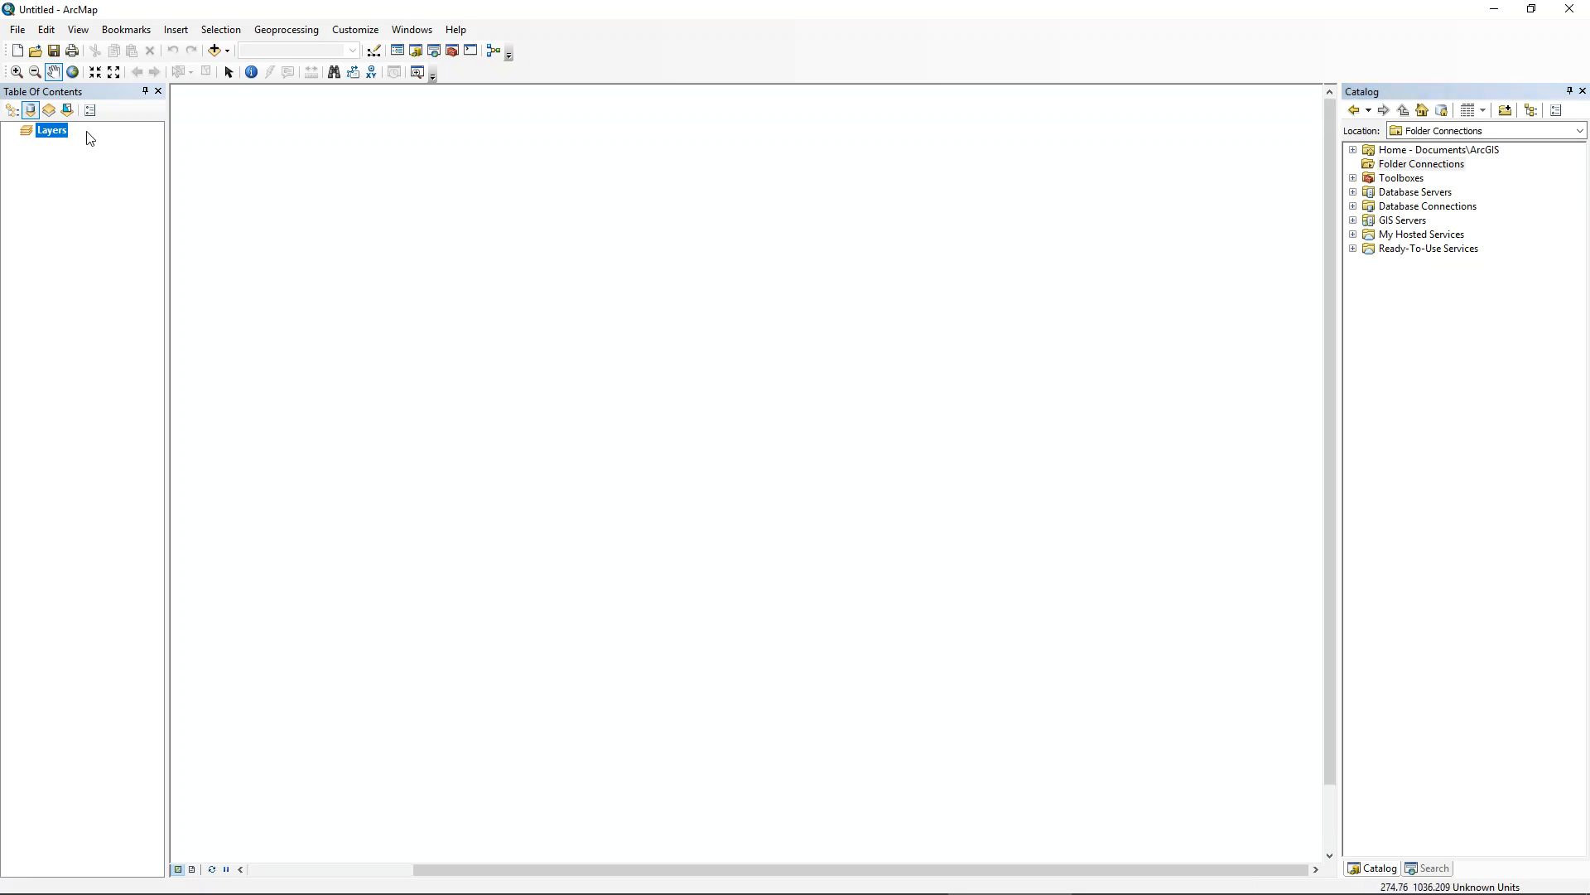
- Close both the Catalog and Search windows, and reopen only the Catalog window
{"action": "left_click", "coordinate": [220, 29]}
{"action": "left_click", "coordinate": [607, 217]}
{"action": "left_click", "coordinate": [1583, 91]}
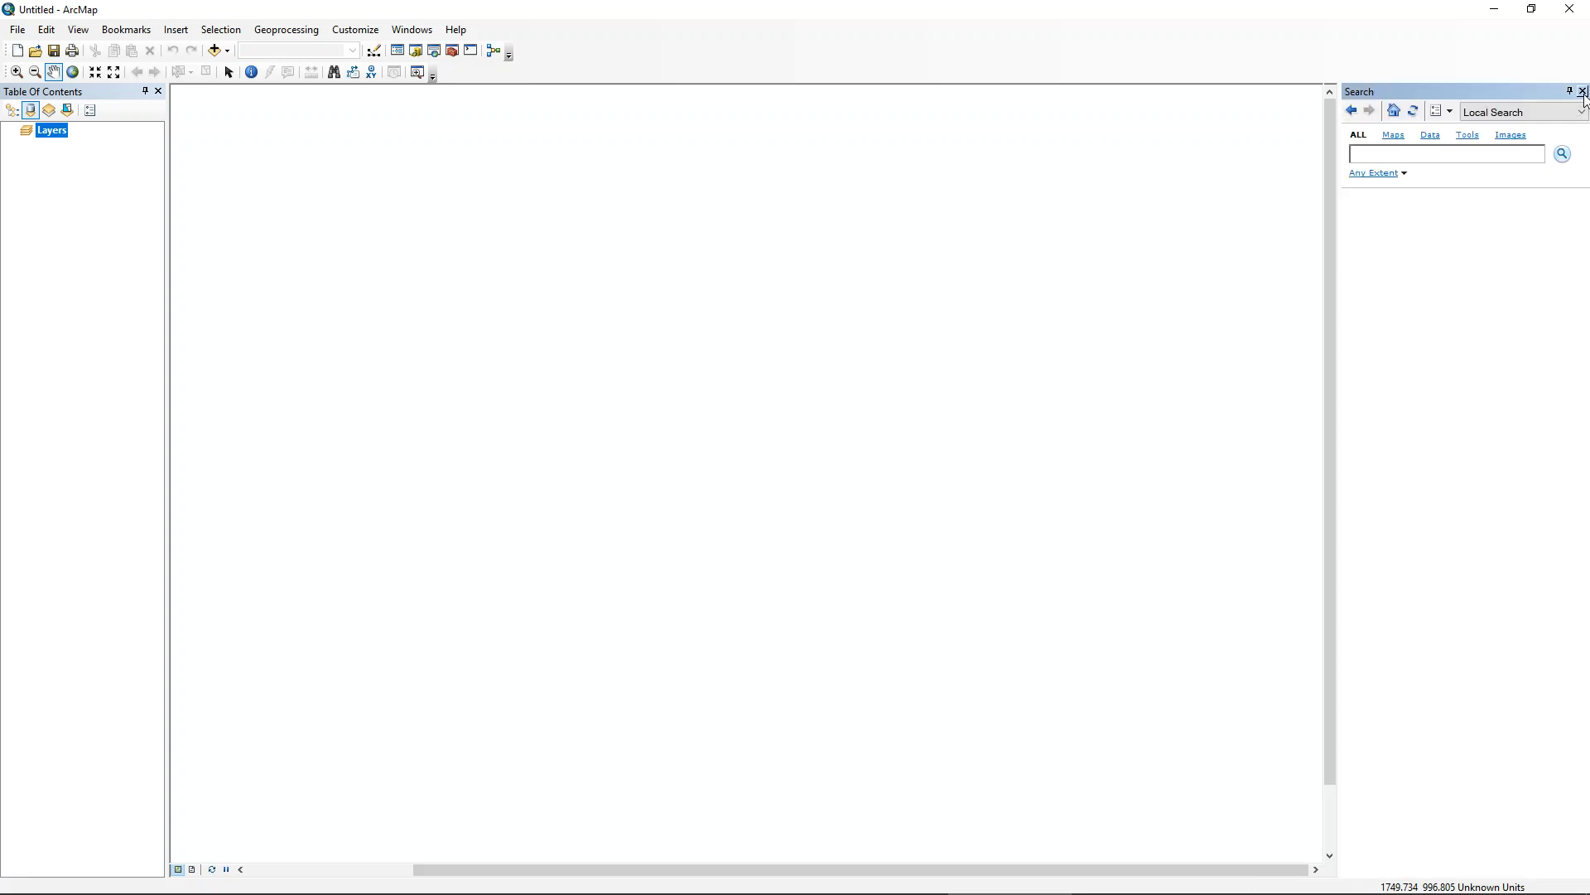
{"action": "left_click", "coordinate": [1583, 91]}
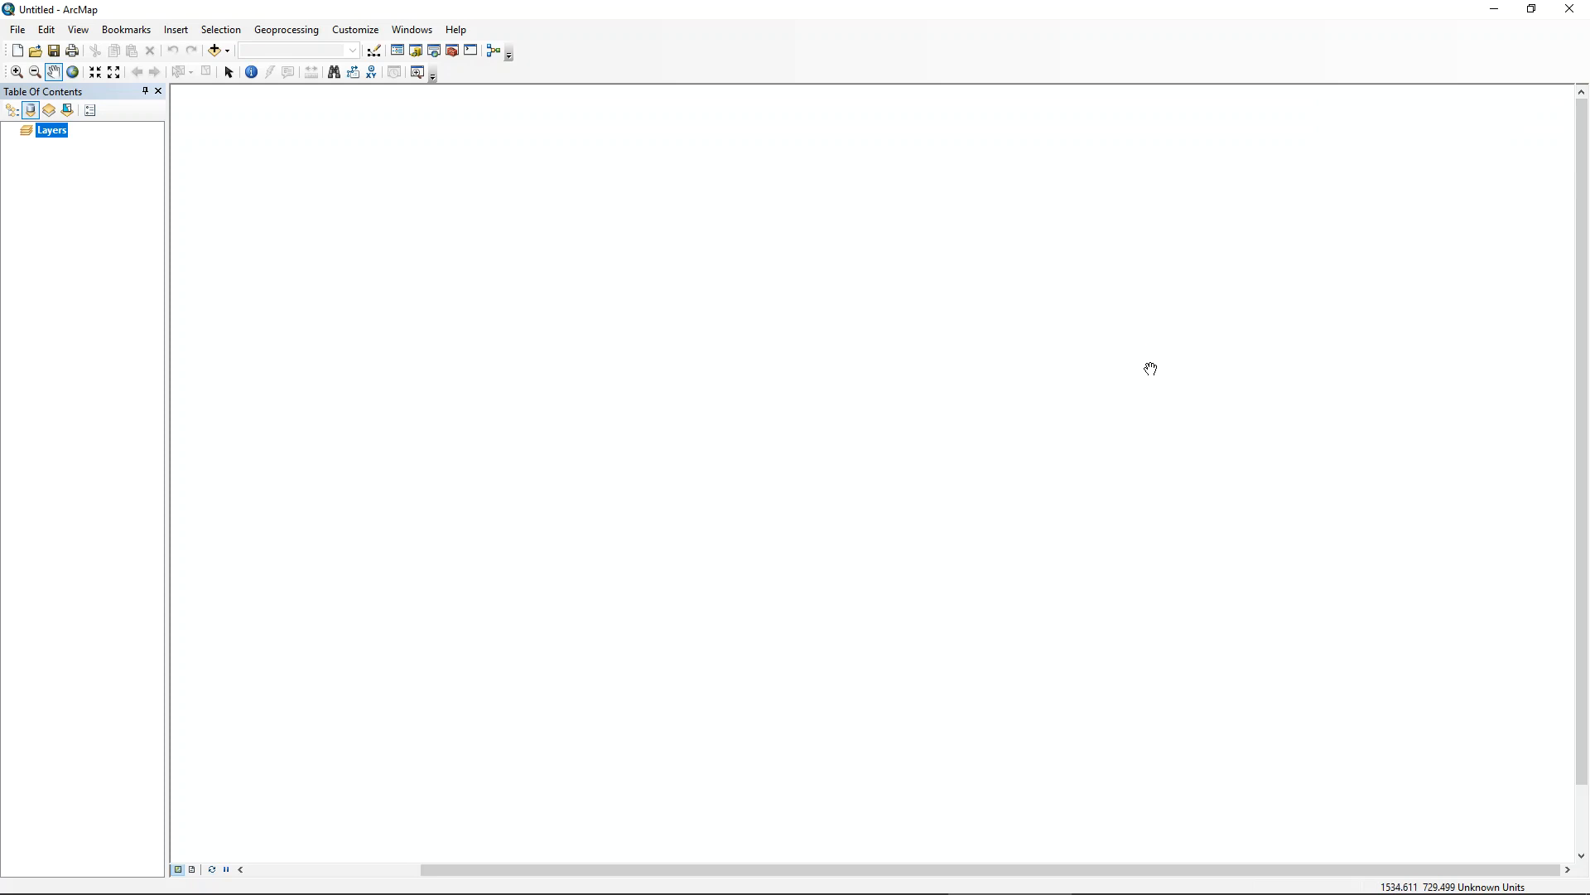
{"action": "left_click", "coordinate": [415, 51]}
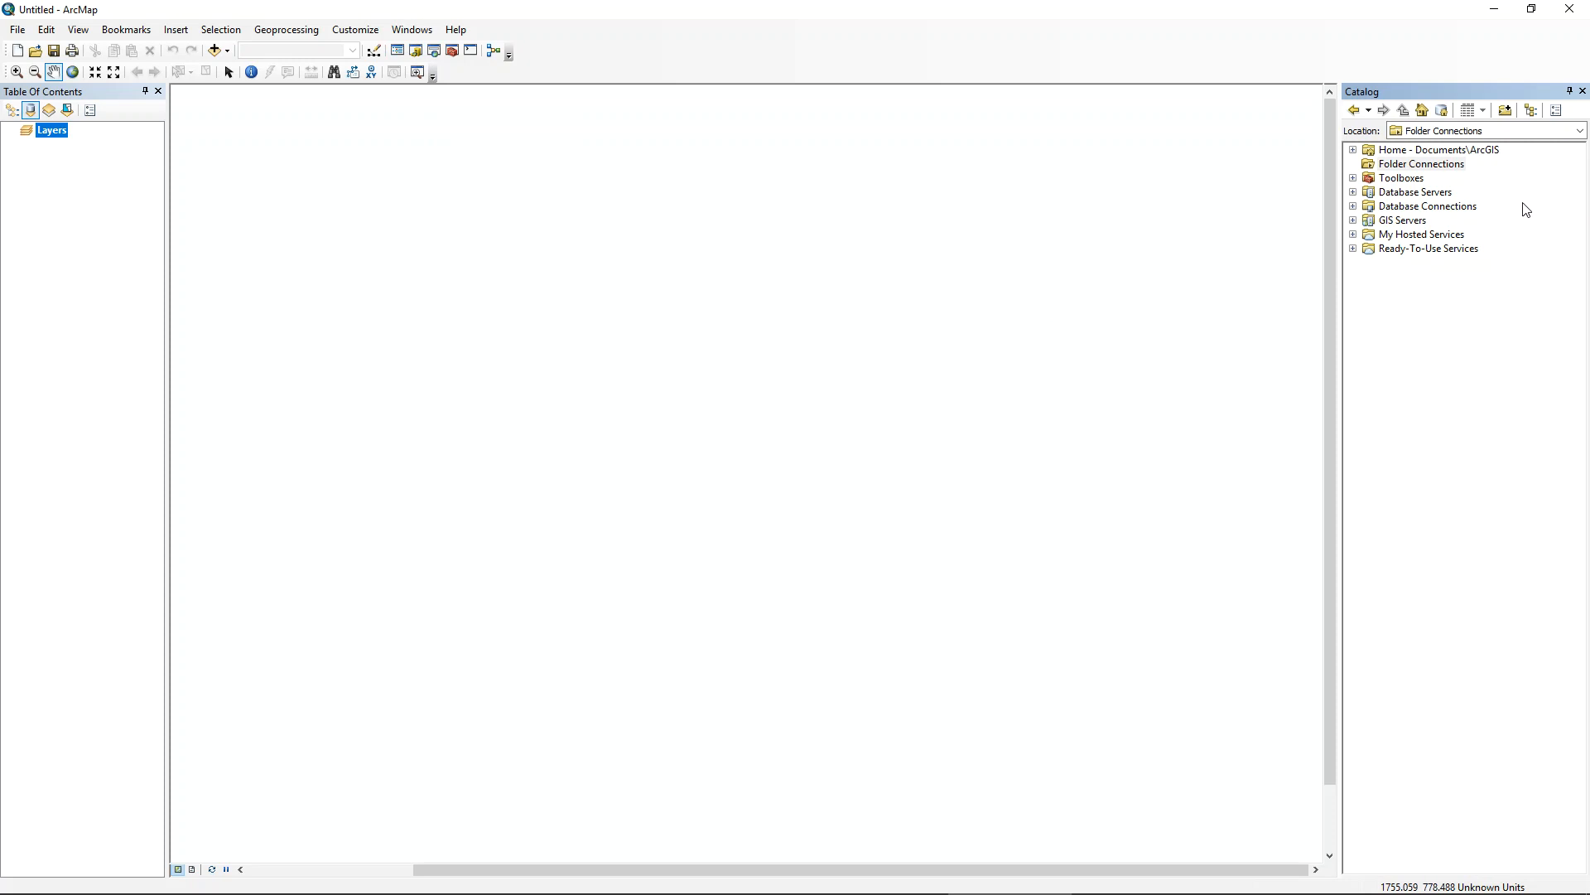
- Close and reopen the Table Of Contents window, and open and close the Search window
{"action": "left_click", "coordinate": [423, 33]}
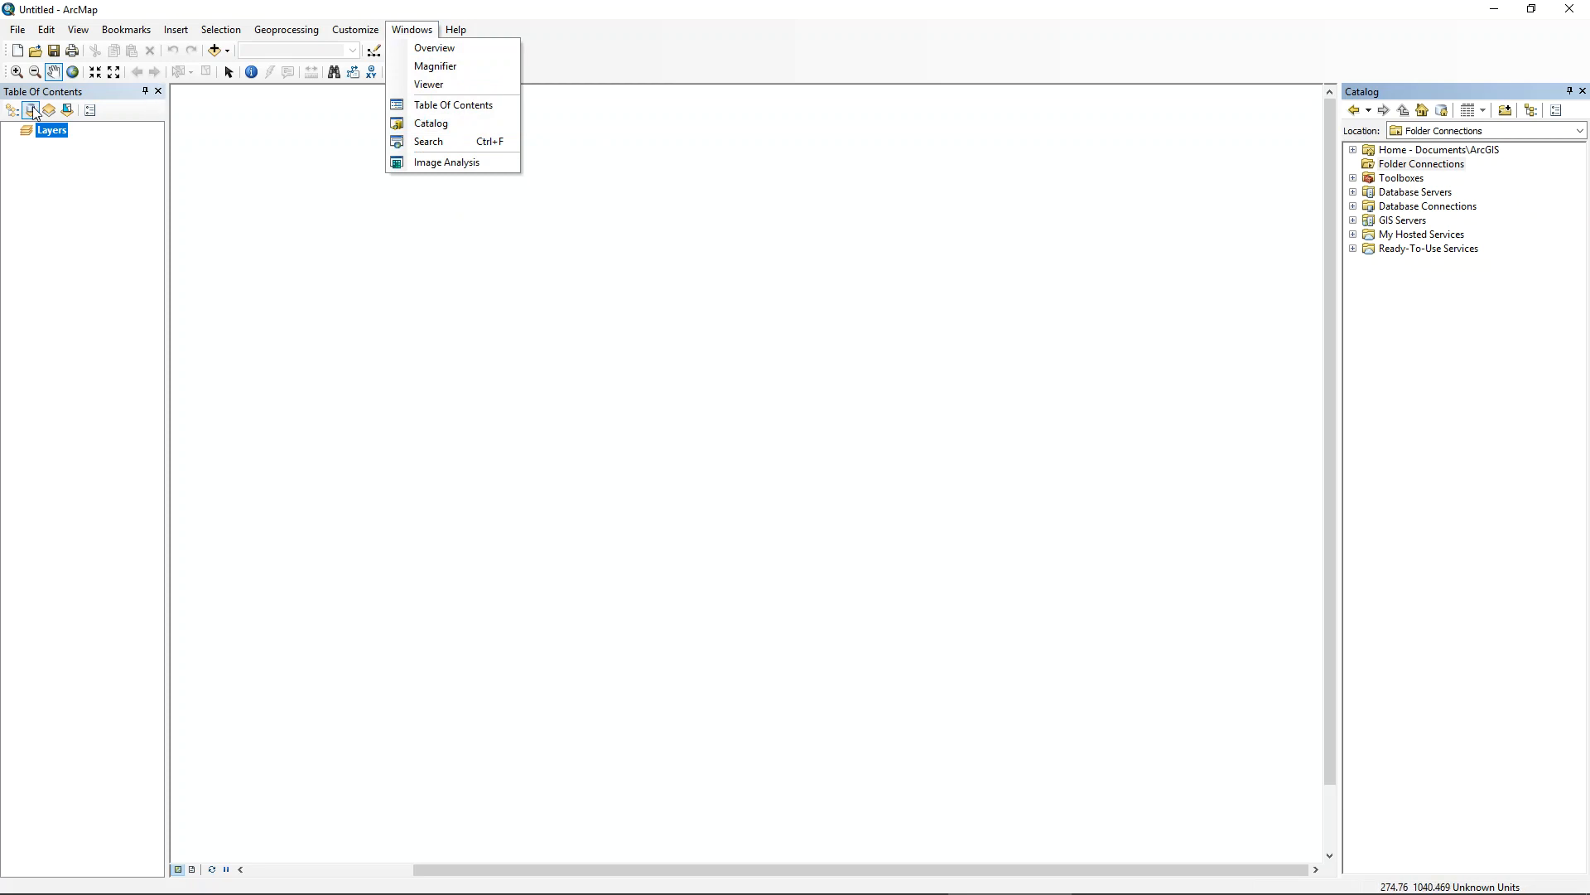
{"action": "left_click", "coordinate": [158, 92]}
{"action": "left_click", "coordinate": [158, 93]}
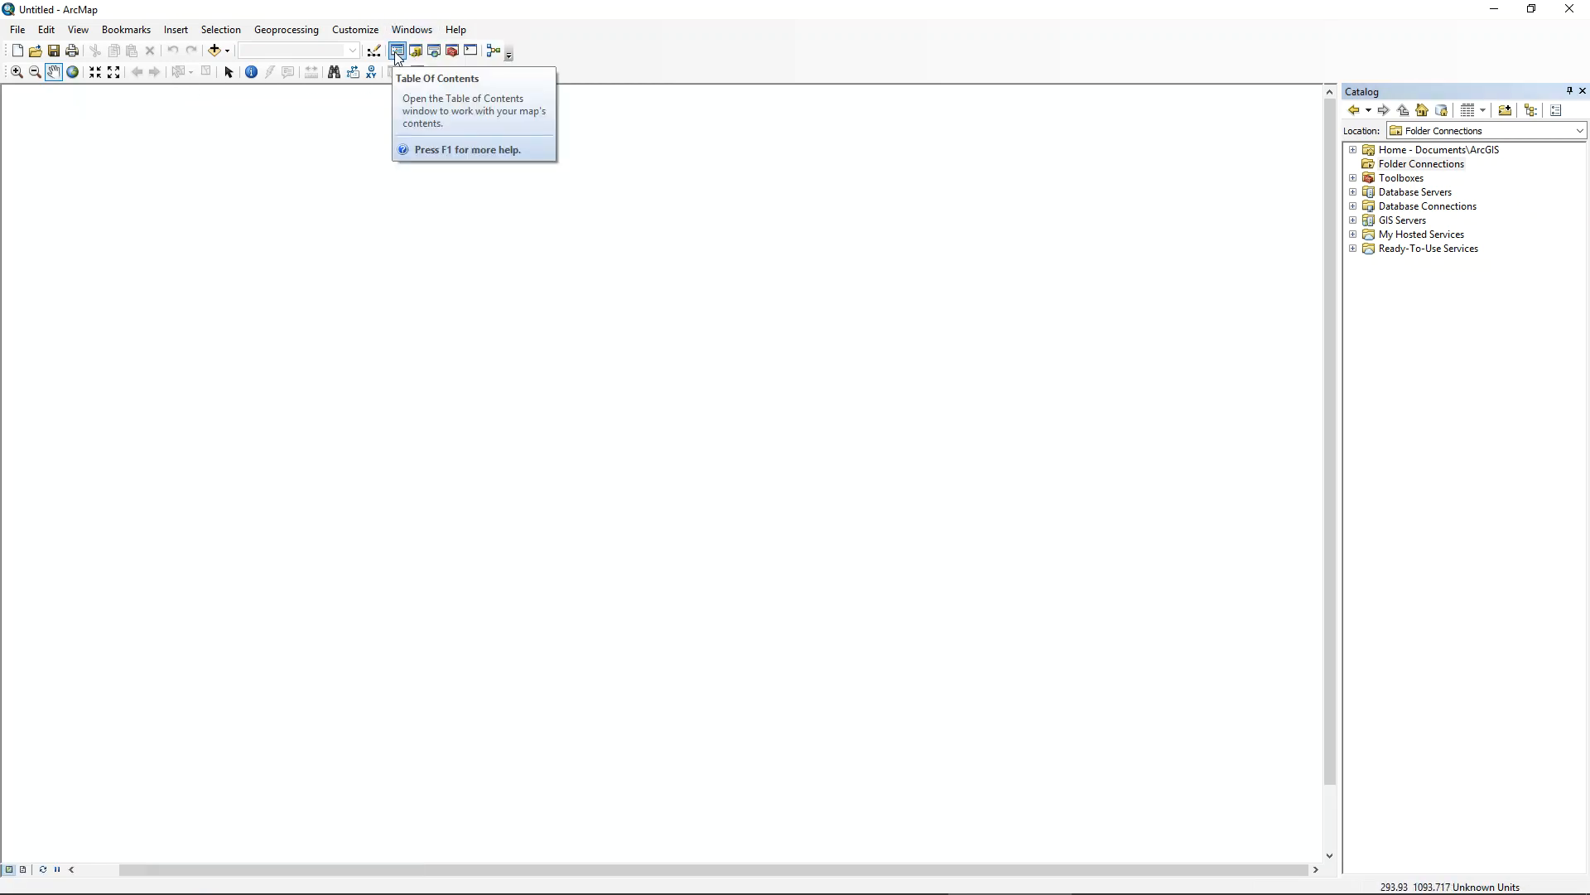
{"action": "left_click", "coordinate": [412, 29]}
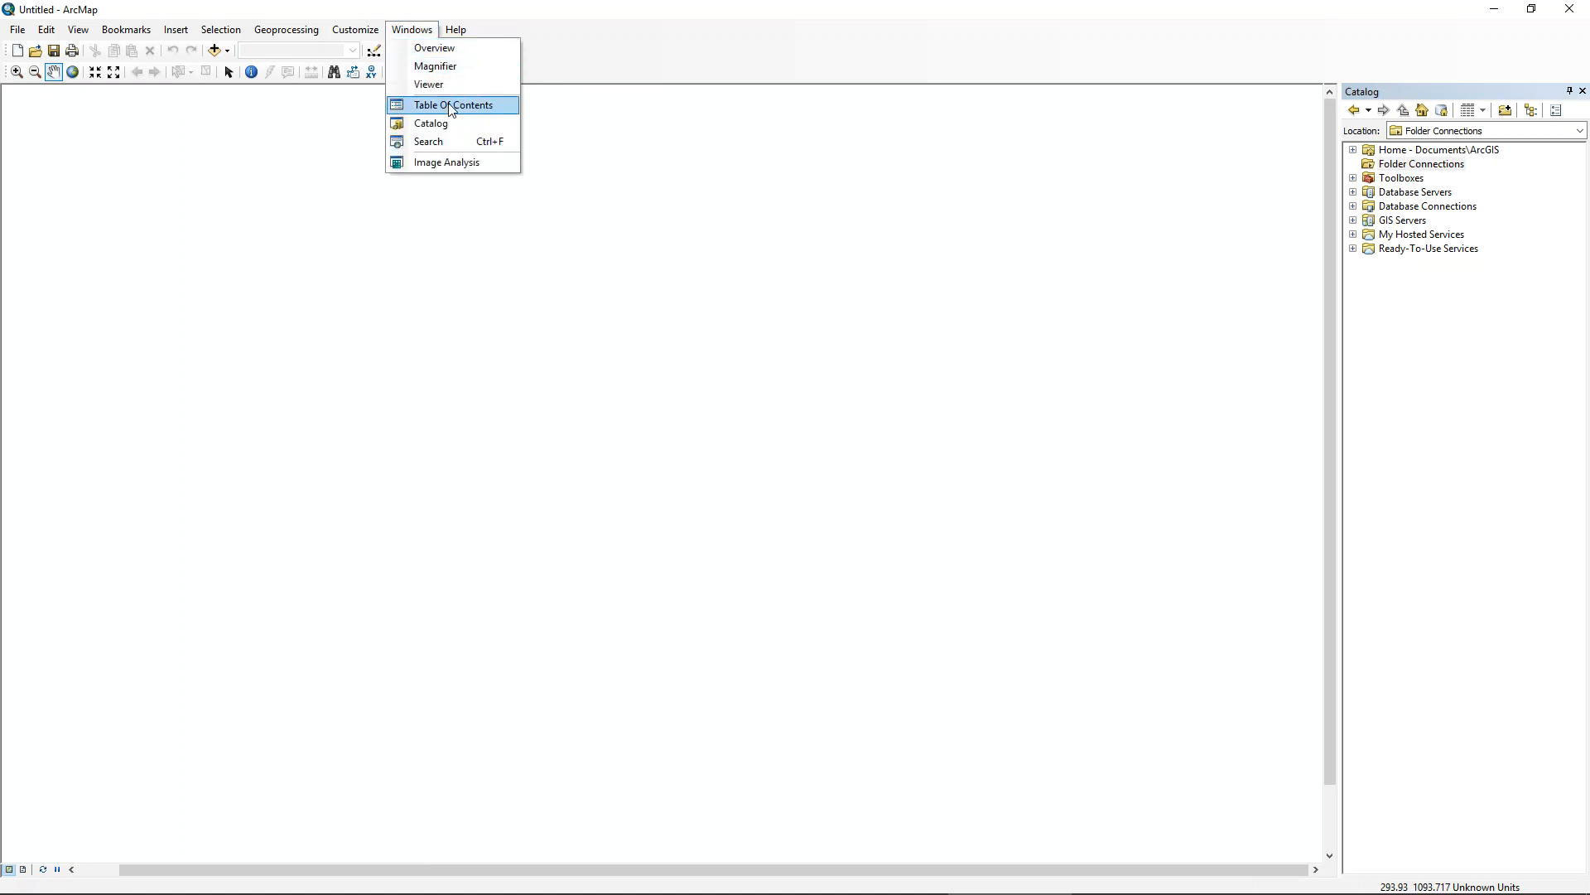
{"action": "left_click", "coordinate": [445, 107]}
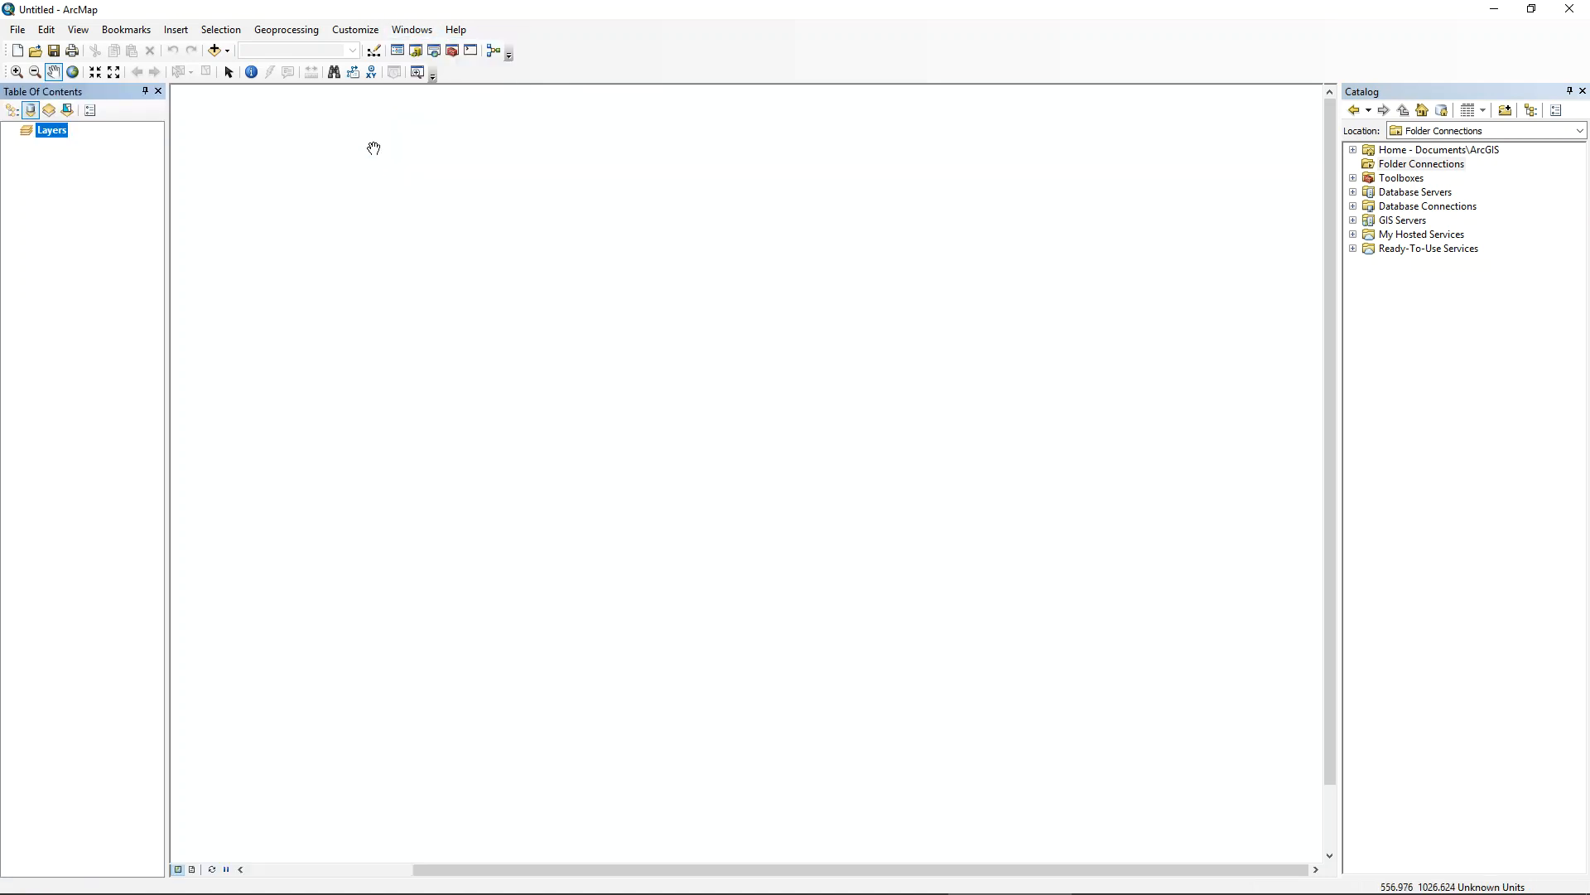
{"action": "left_click", "coordinate": [433, 53]}
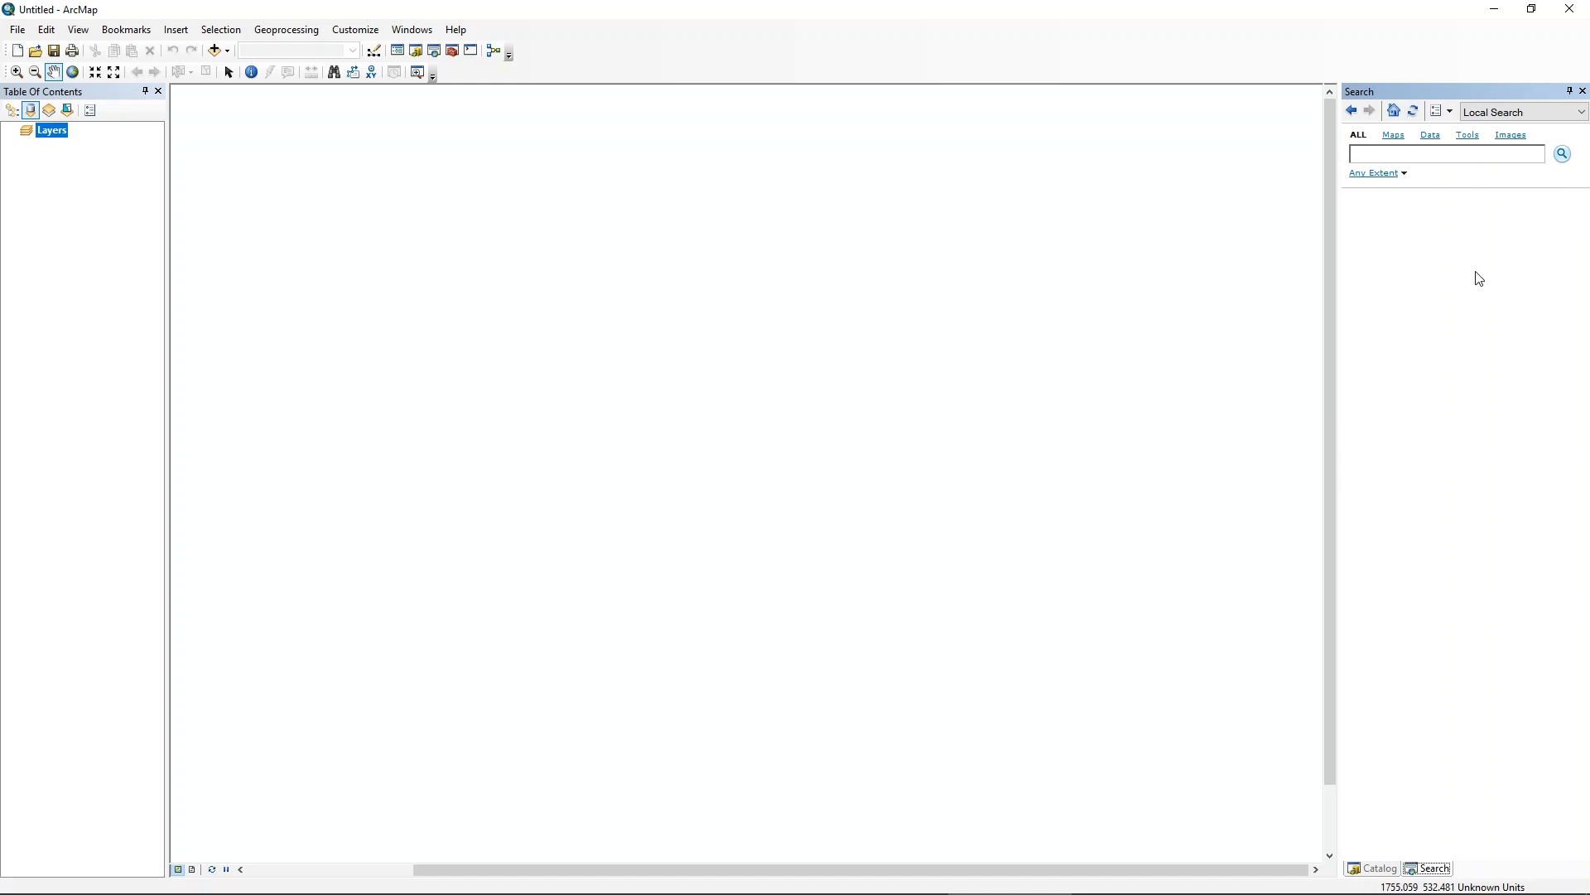
{"action": "left_click", "coordinate": [1582, 90]}
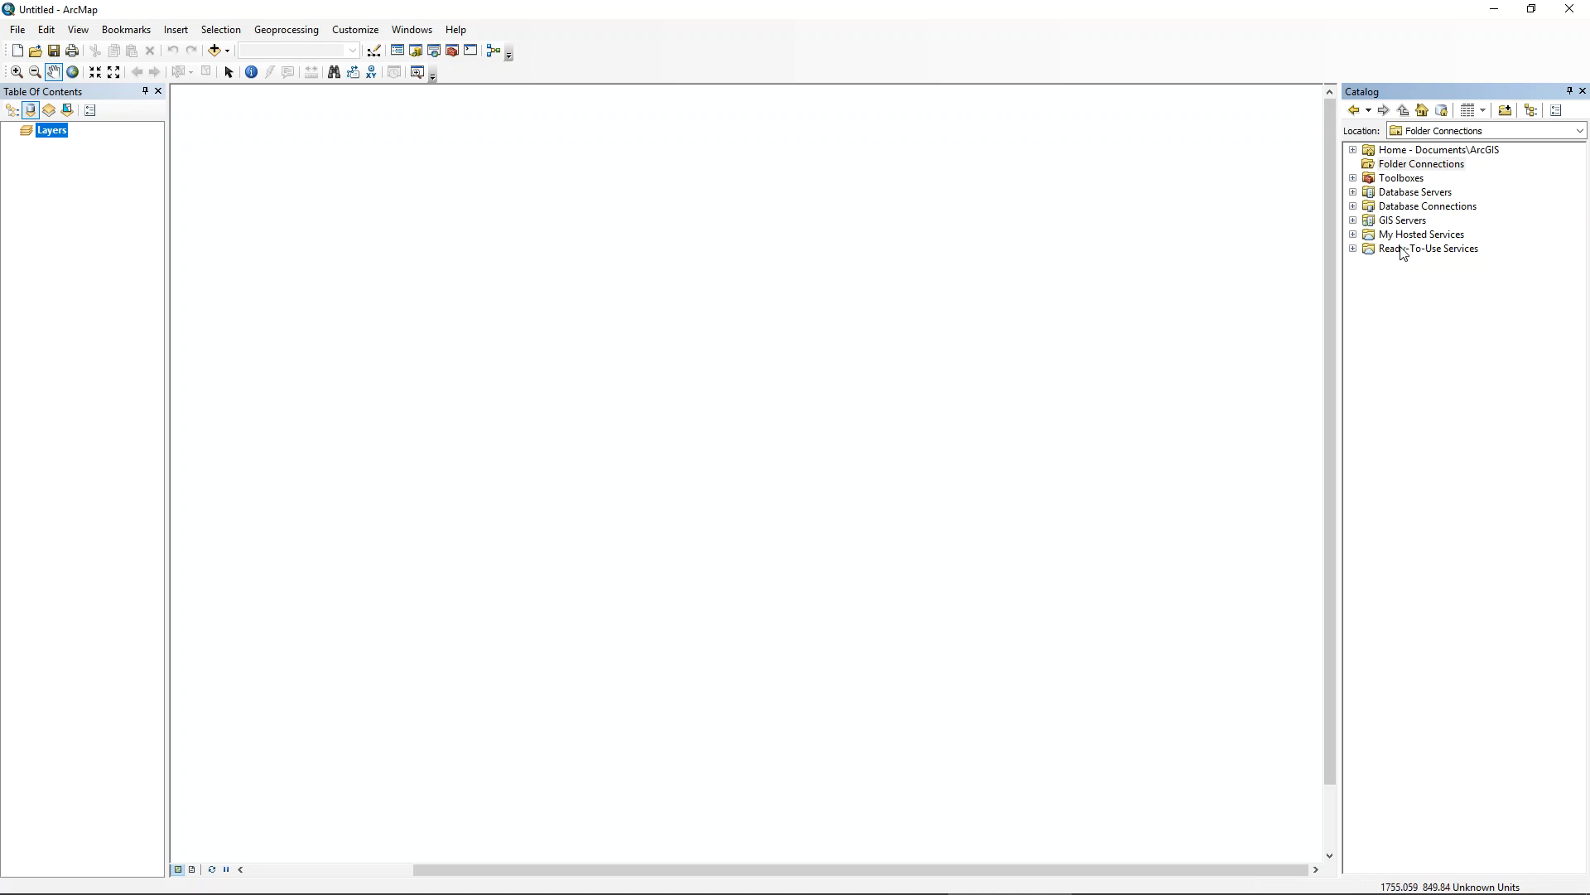
- Add a folder connection in the Catalog to D:\Dropbox\Teaching Stuff\GIS130
{"action": "left_click", "coordinate": [1415, 171]}
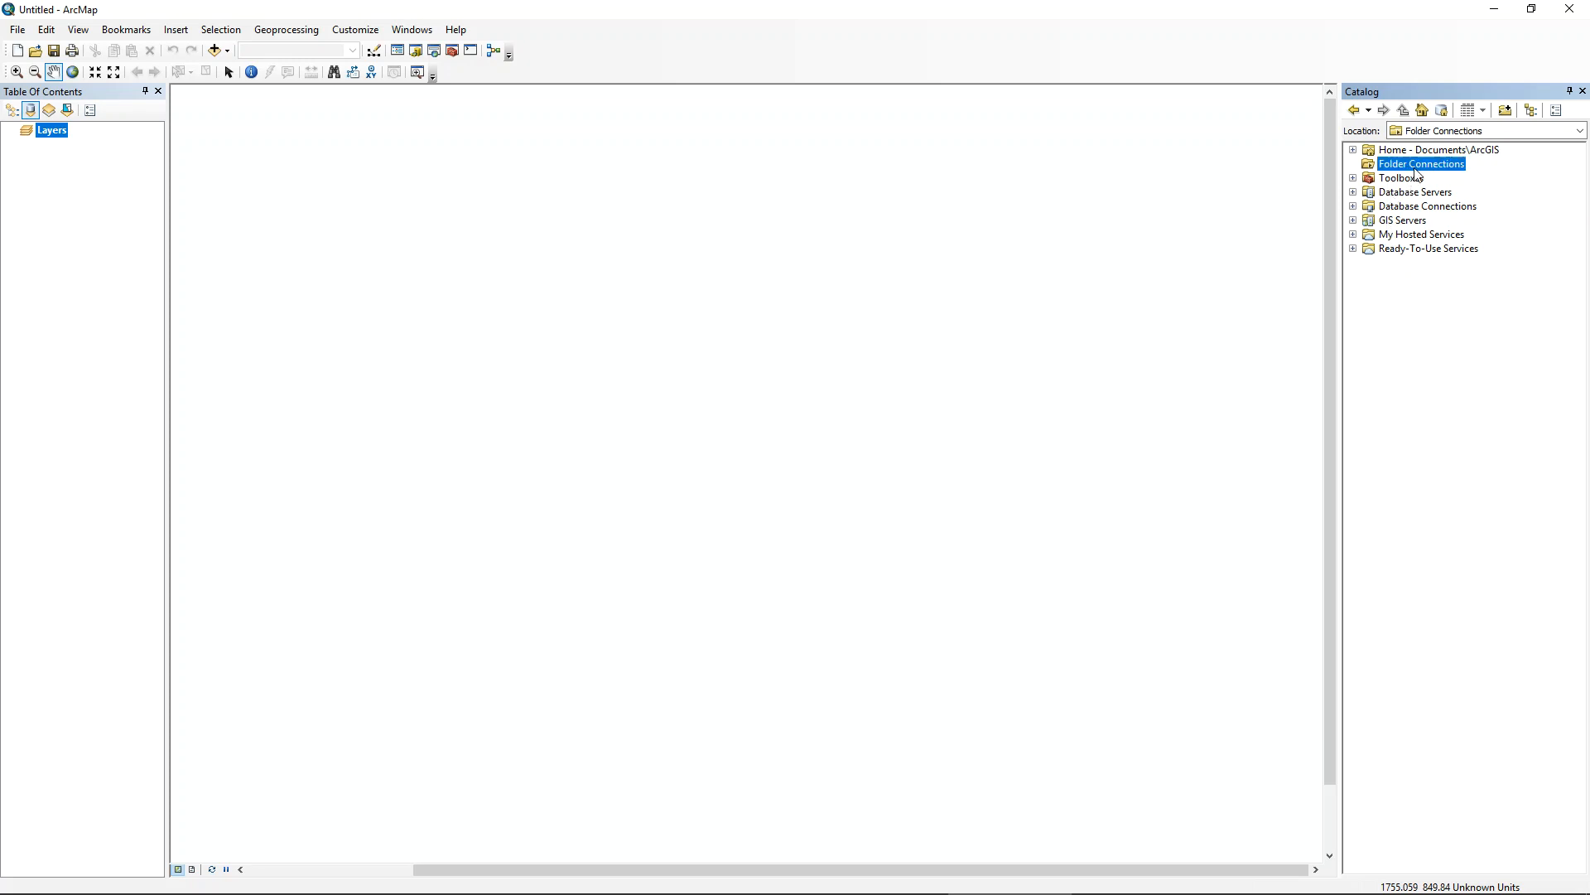
{"action": "left_click", "coordinate": [1506, 116]}
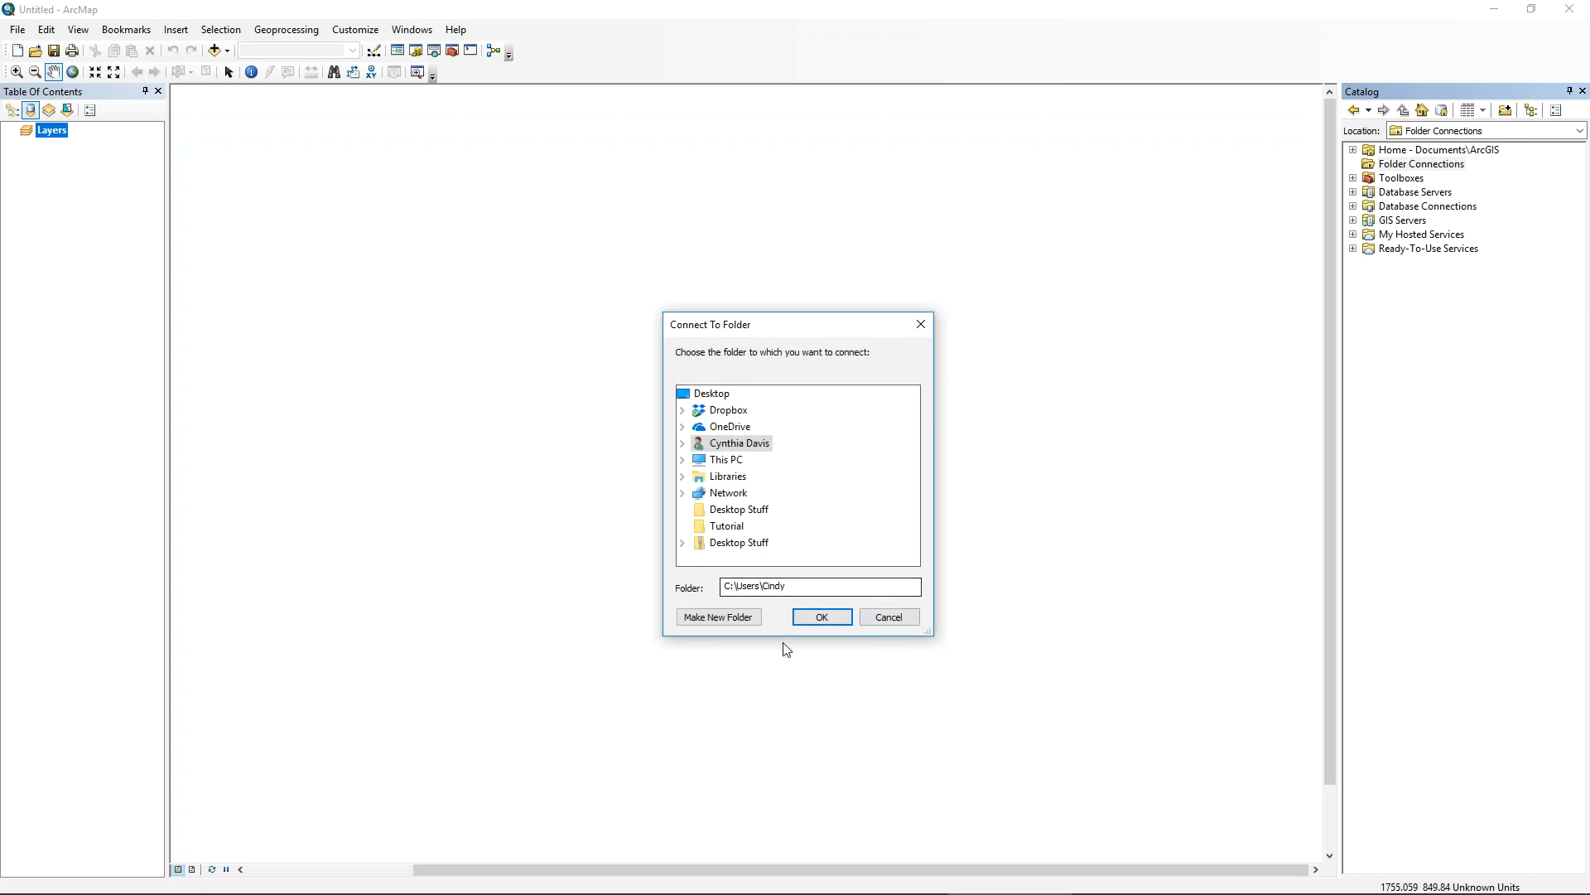
{"action": "double_click", "coordinate": [729, 411]}
{"action": "scroll", "coordinate": [812, 530], "scroll_direction": "down", "scroll_amount": 3}
{"action": "scroll", "coordinate": [812, 531], "scroll_direction": "down", "scroll_amount": 3}
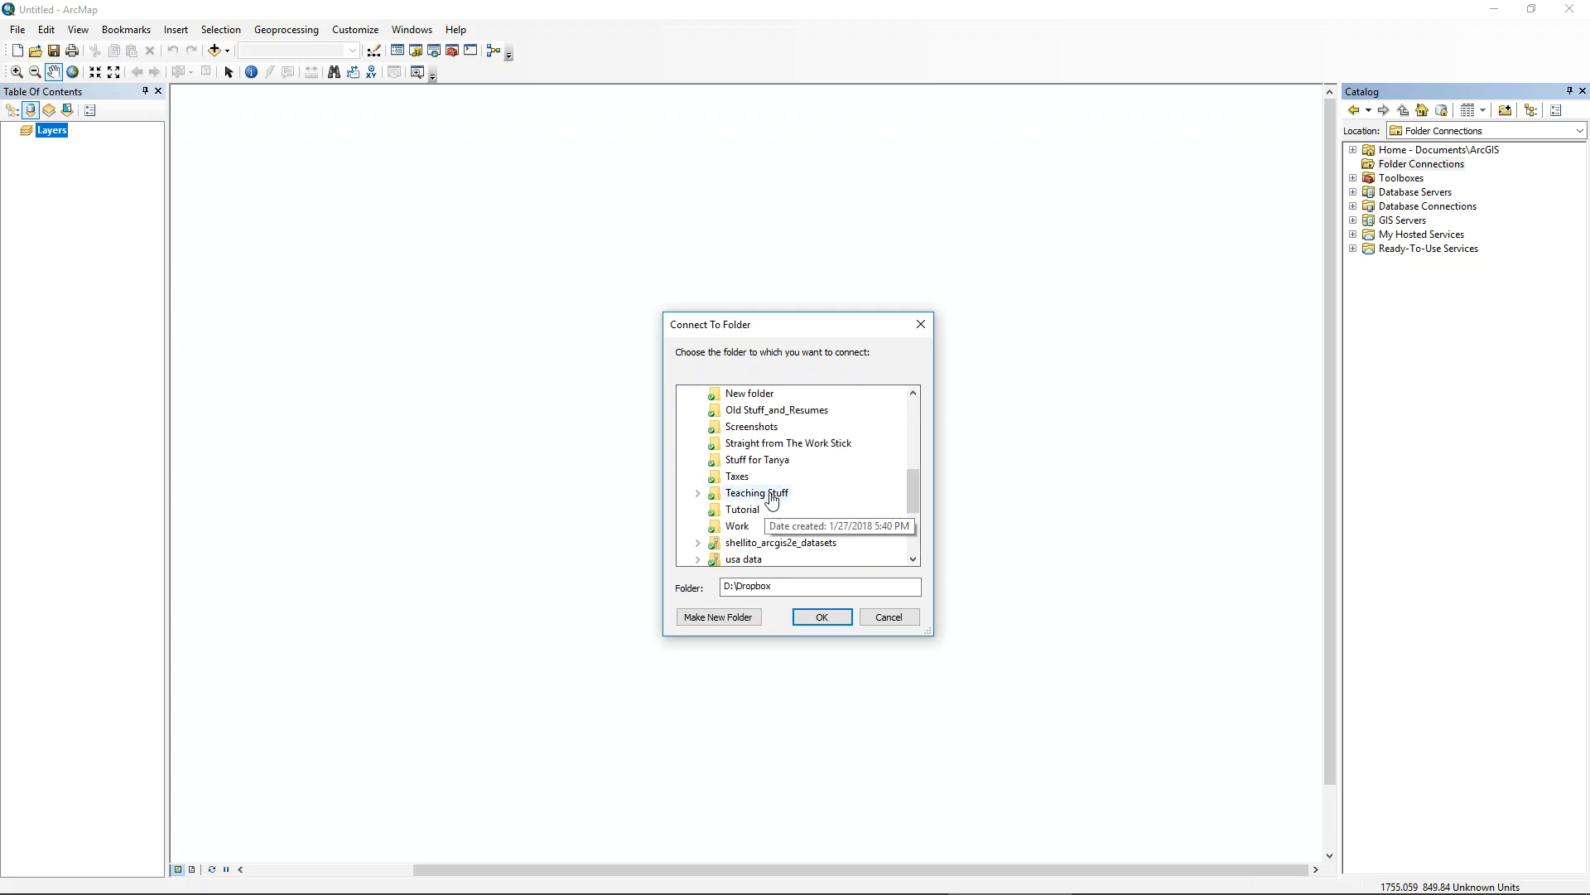
{"action": "scroll", "coordinate": [795, 524], "scroll_direction": "down", "scroll_amount": 2}
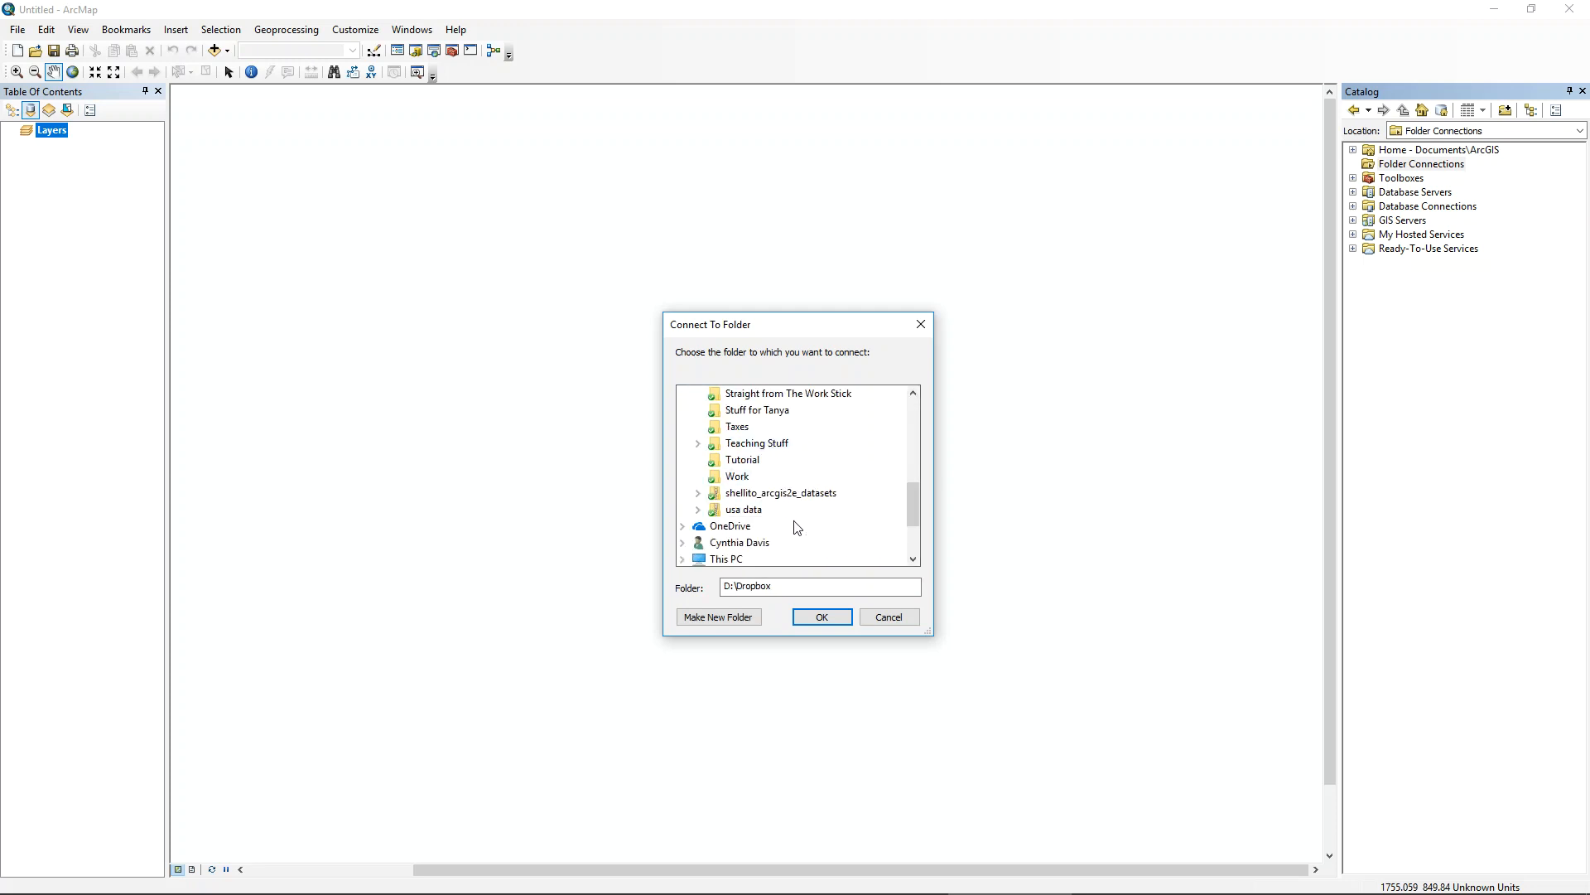
{"action": "scroll", "coordinate": [799, 521], "scroll_direction": "up", "scroll_amount": 1}
{"action": "left_click", "coordinate": [760, 443]}
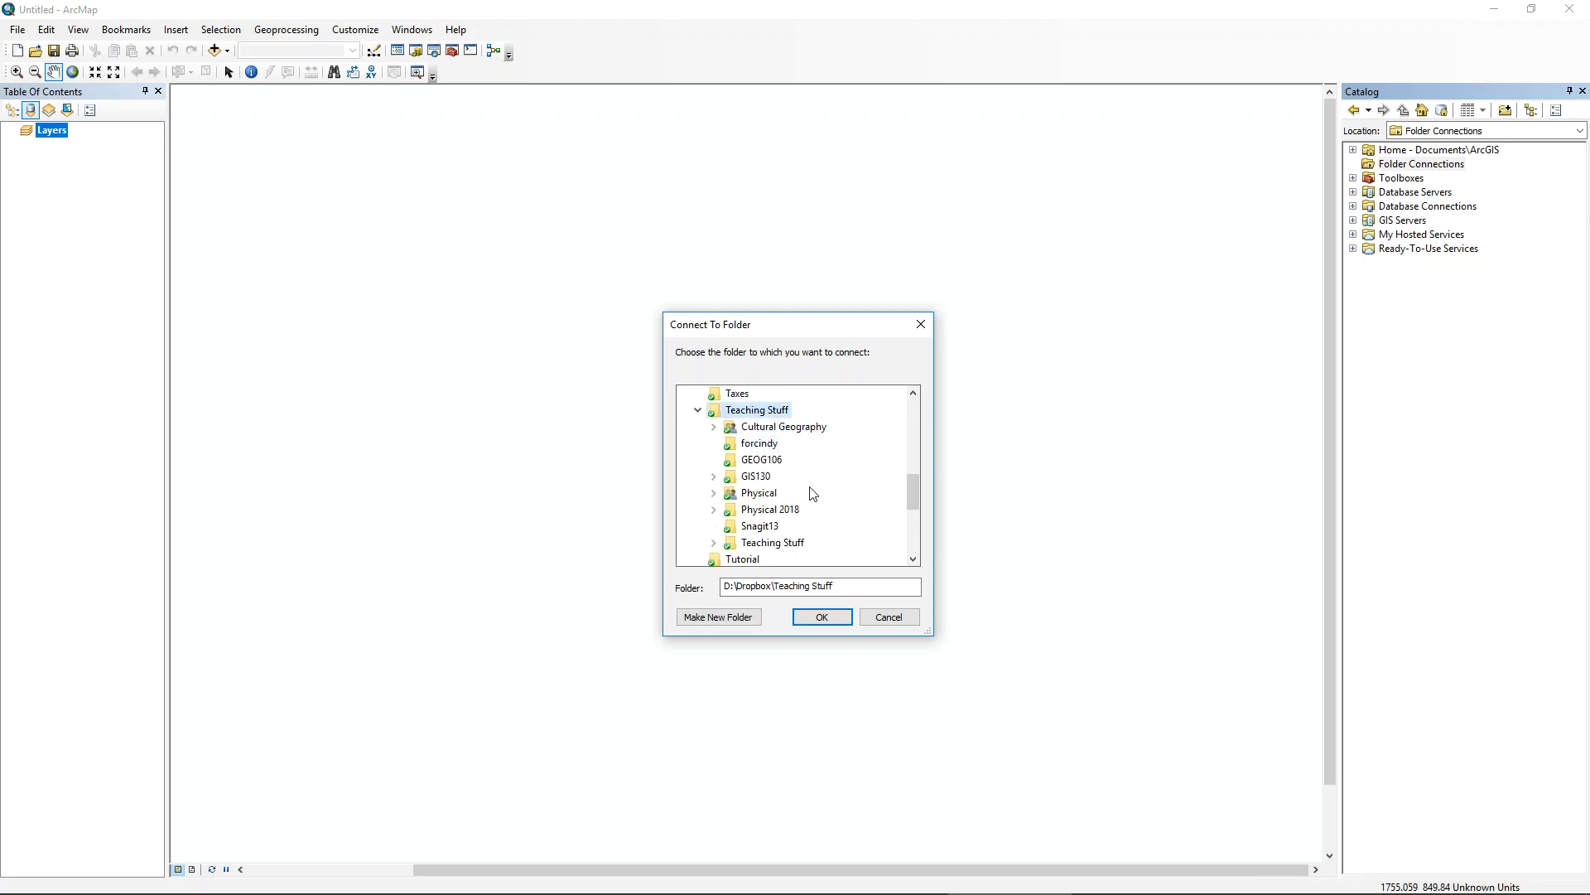
{"action": "left_click", "coordinate": [755, 476]}
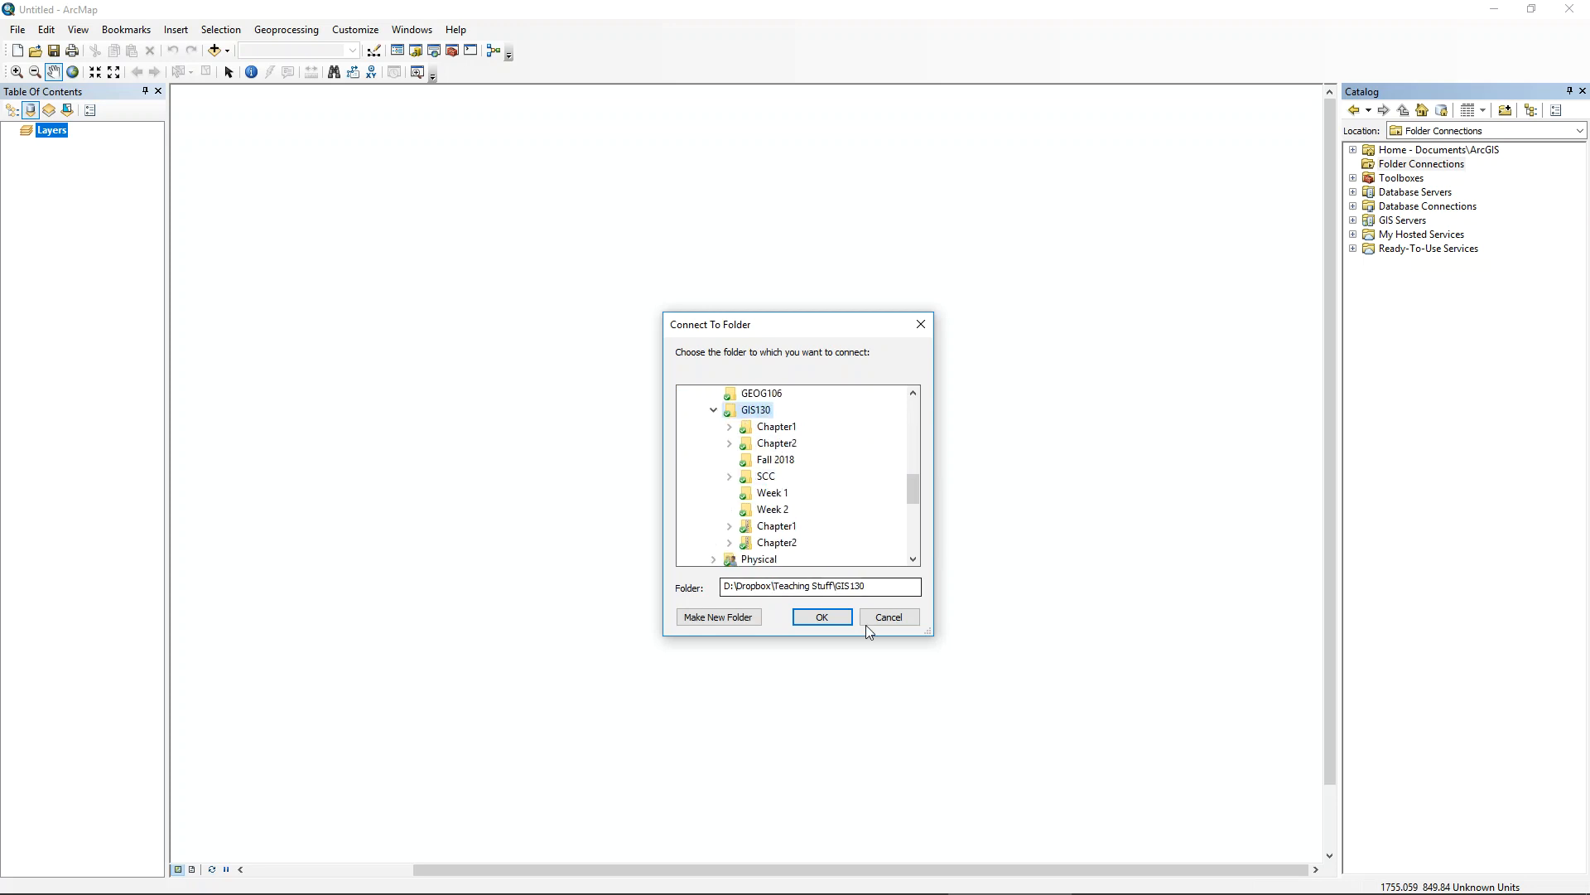
{"action": "left_click", "coordinate": [822, 616]}
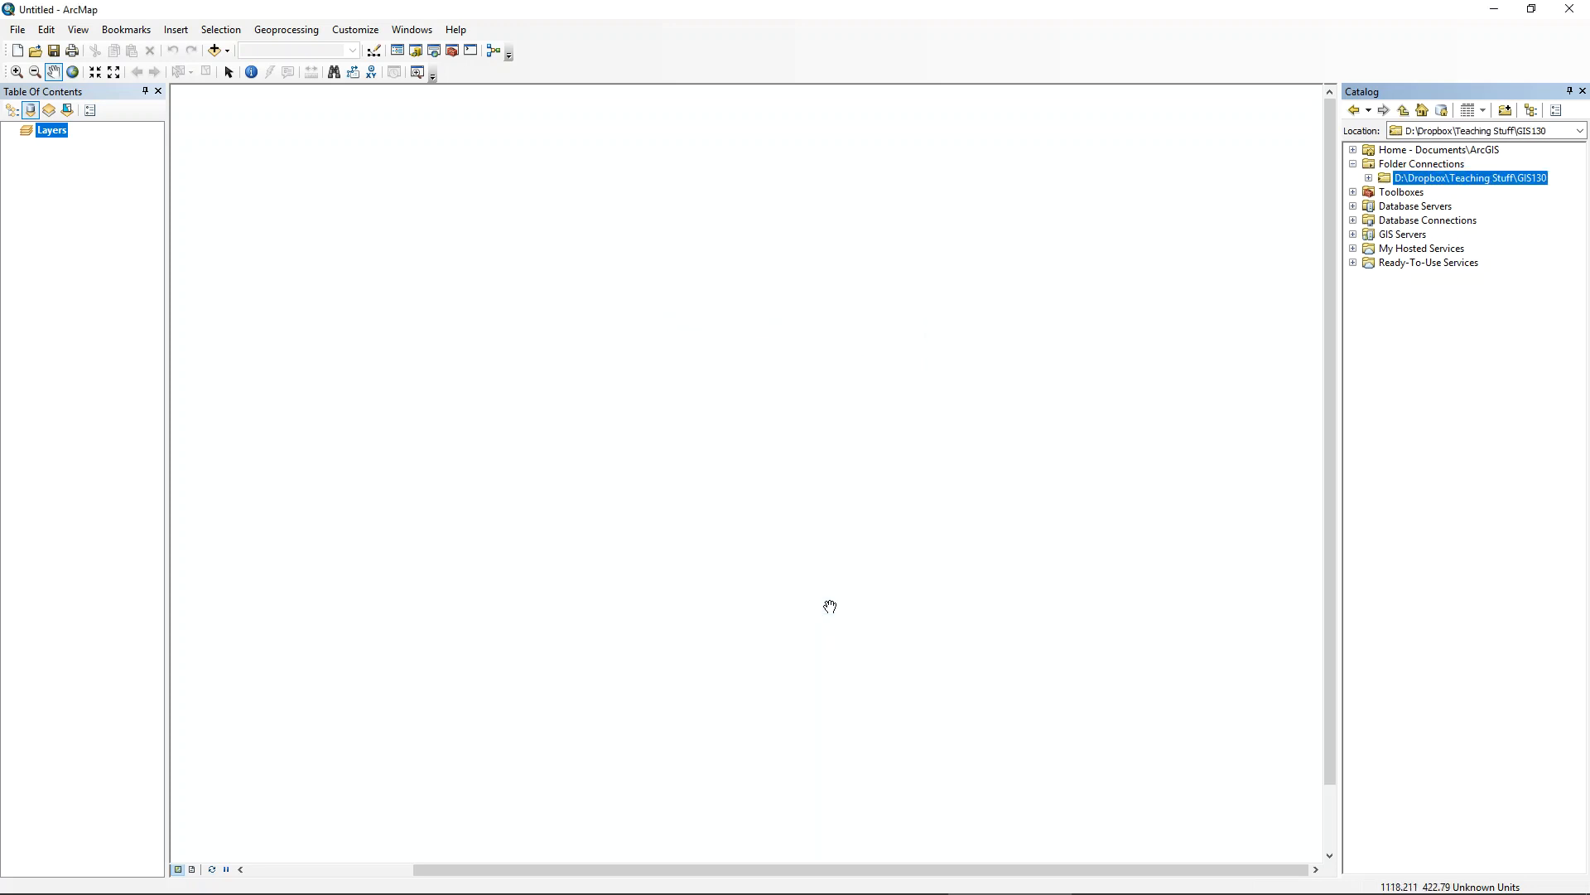
- Expand the GIS130 connection through Chapter1 and Chapter 1 Working Copy to list the feature classes in its MahoningCounty.gdb
{"action": "left_click", "coordinate": [1368, 179]}
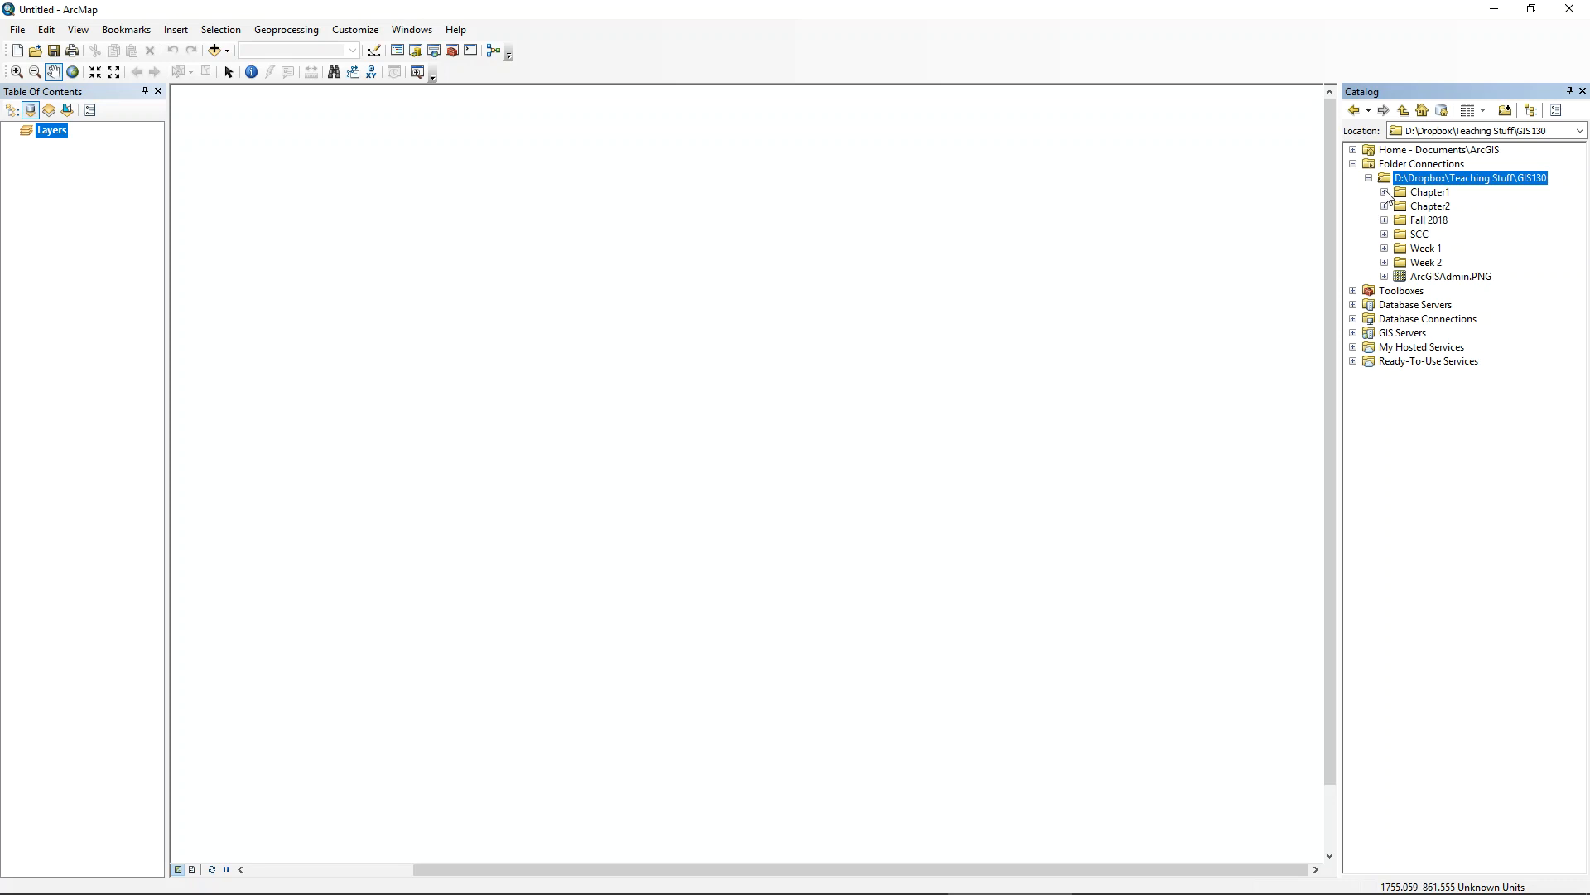
{"action": "left_click", "coordinate": [1384, 192]}
{"action": "left_click", "coordinate": [1453, 225]}
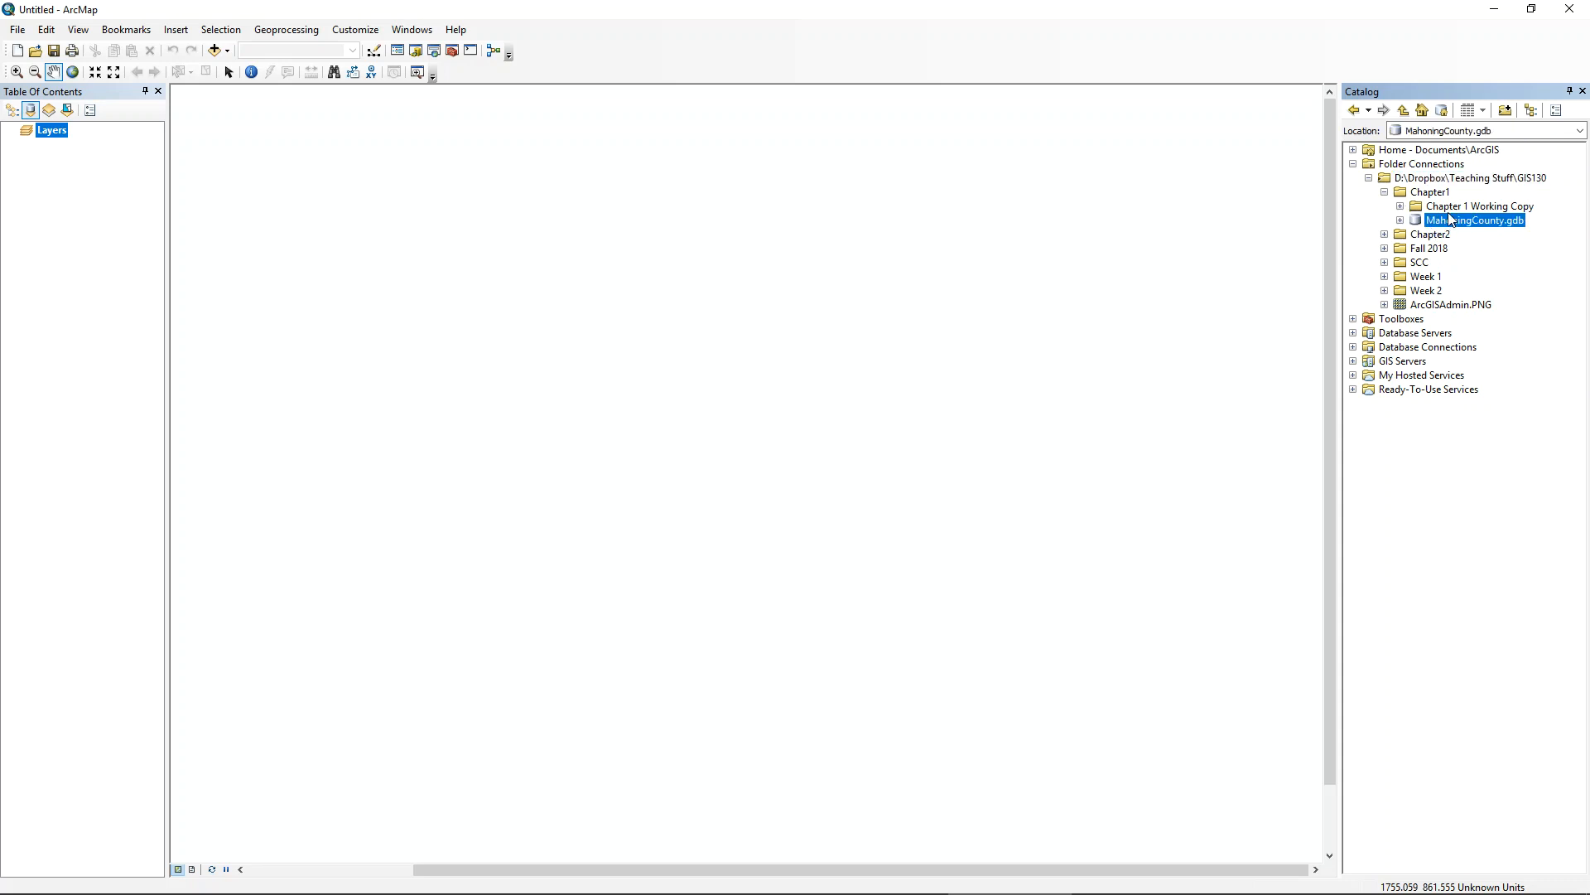
{"action": "left_click", "coordinate": [1438, 208]}
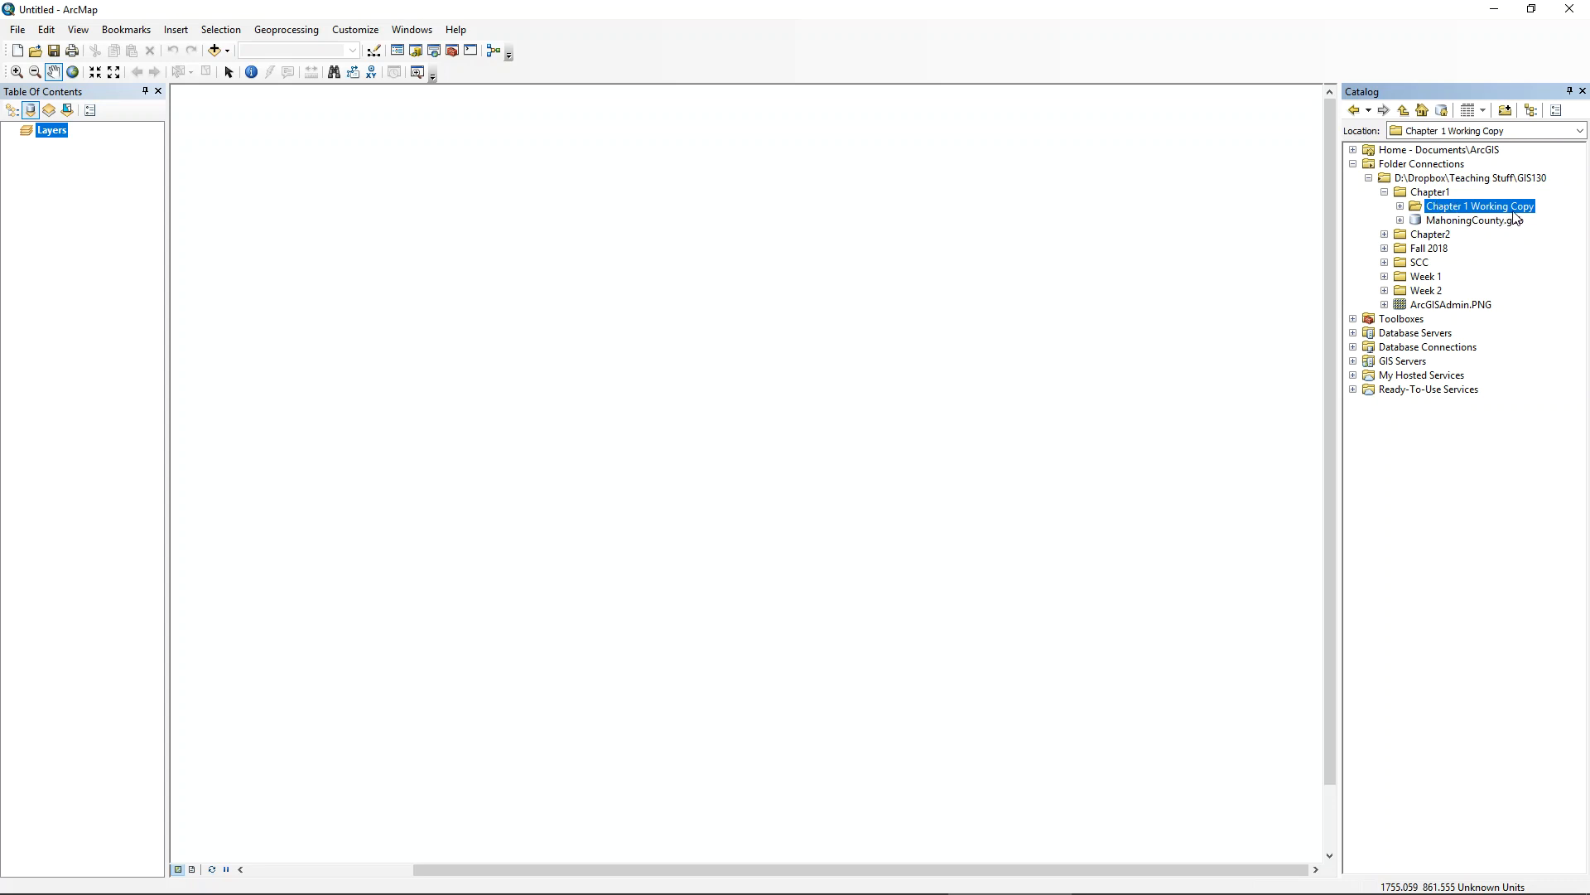
{"action": "left_click", "coordinate": [1400, 206]}
{"action": "left_click", "coordinate": [1416, 221]}
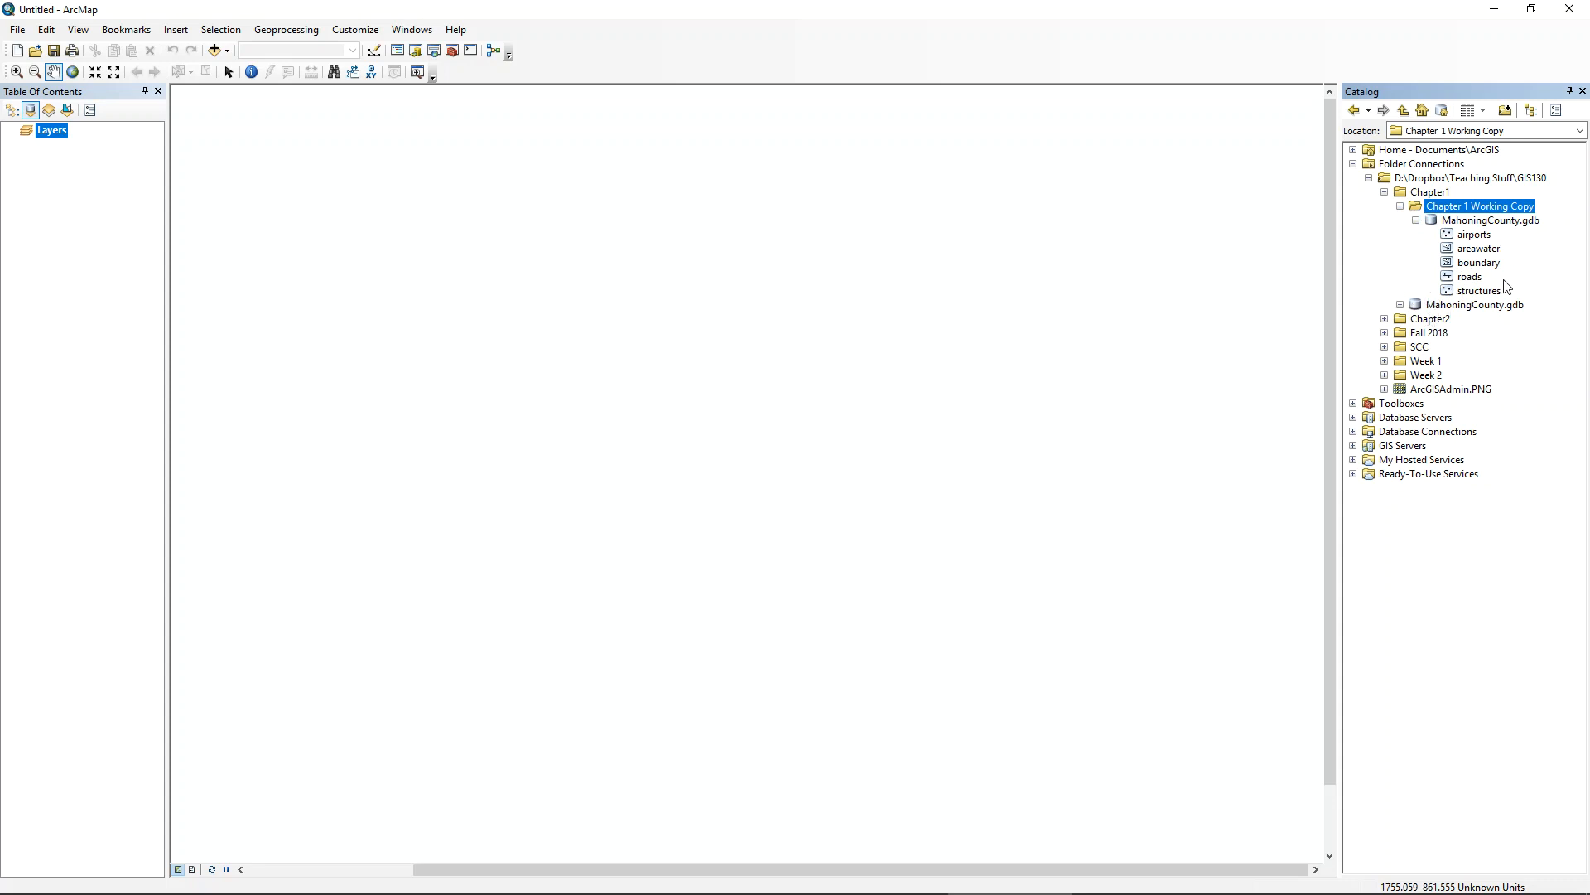
- Open the item description of the airports feature class and read through its metadata down to the extent and scale range
{"action": "left_click", "coordinate": [1474, 236]}
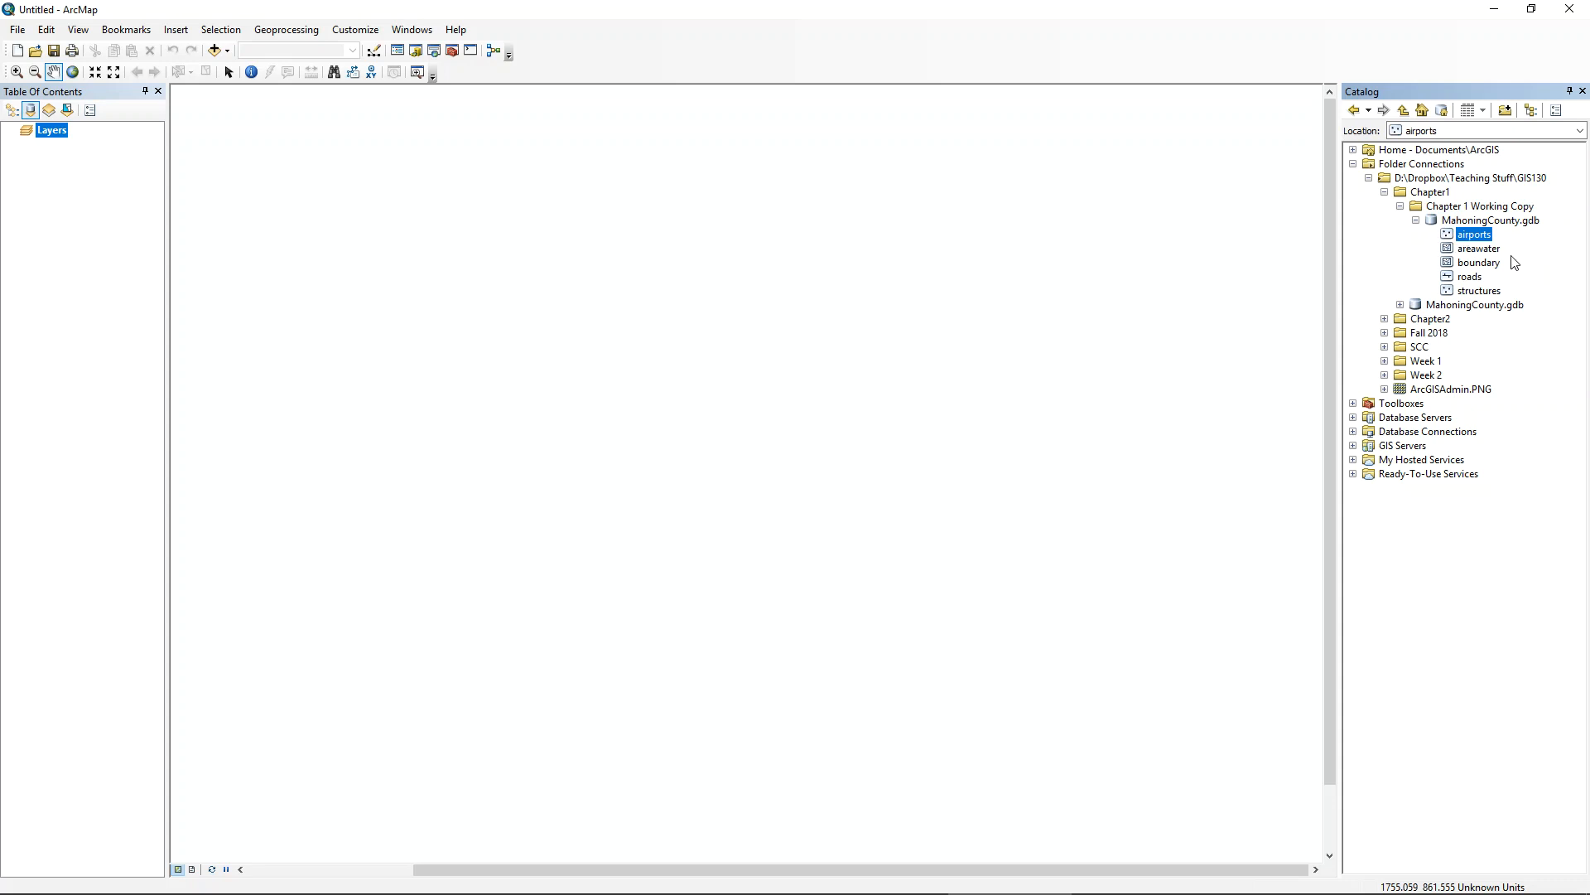
{"action": "right_click", "coordinate": [1465, 237]}
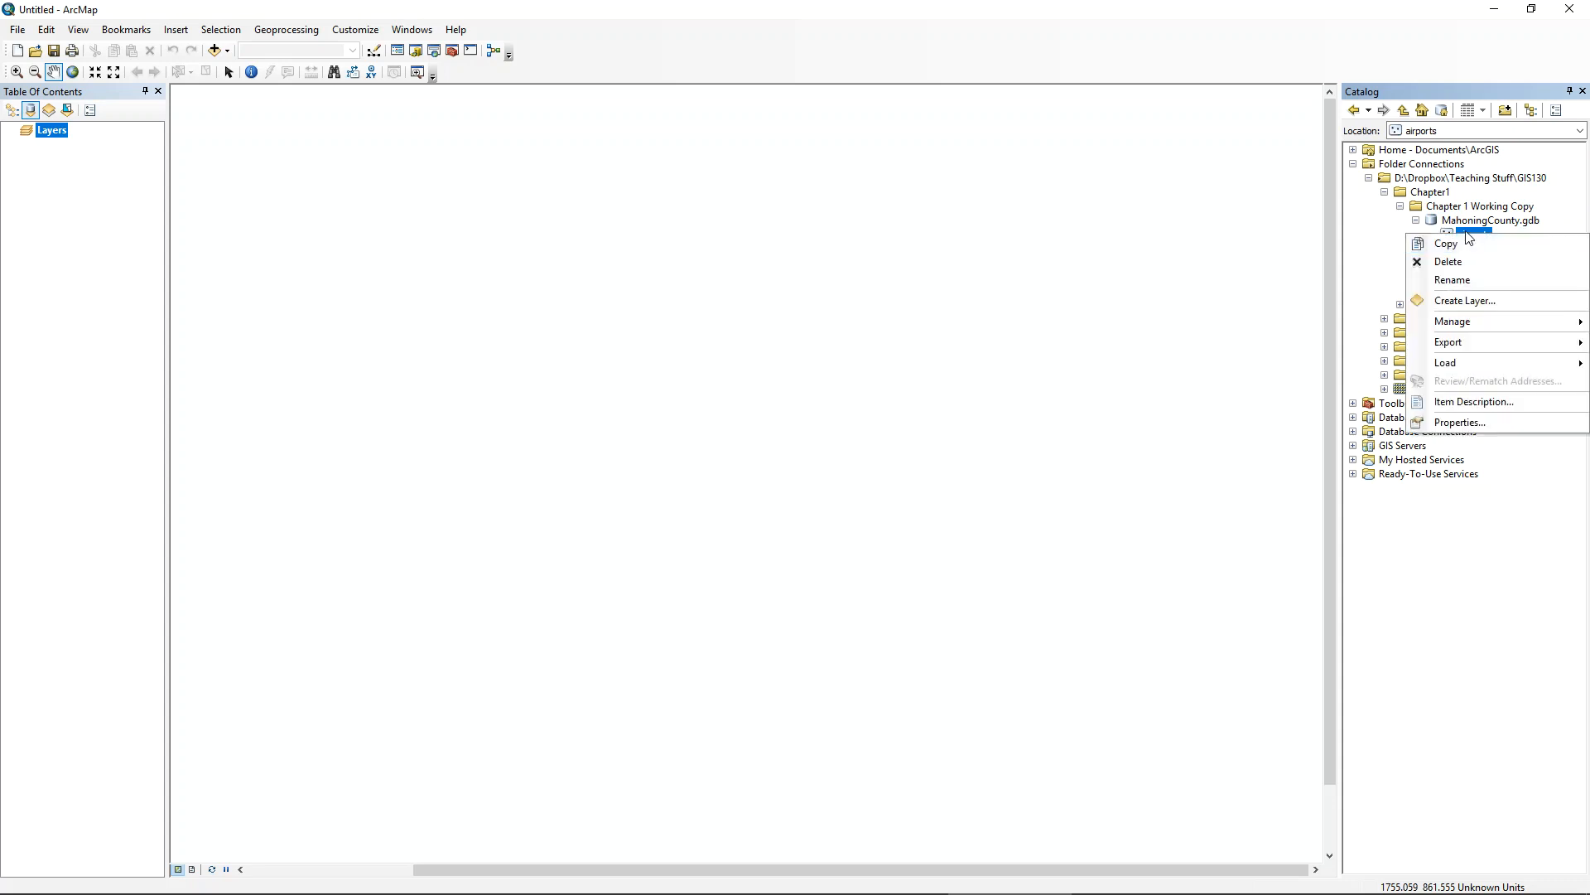
{"action": "left_click", "coordinate": [1503, 400]}
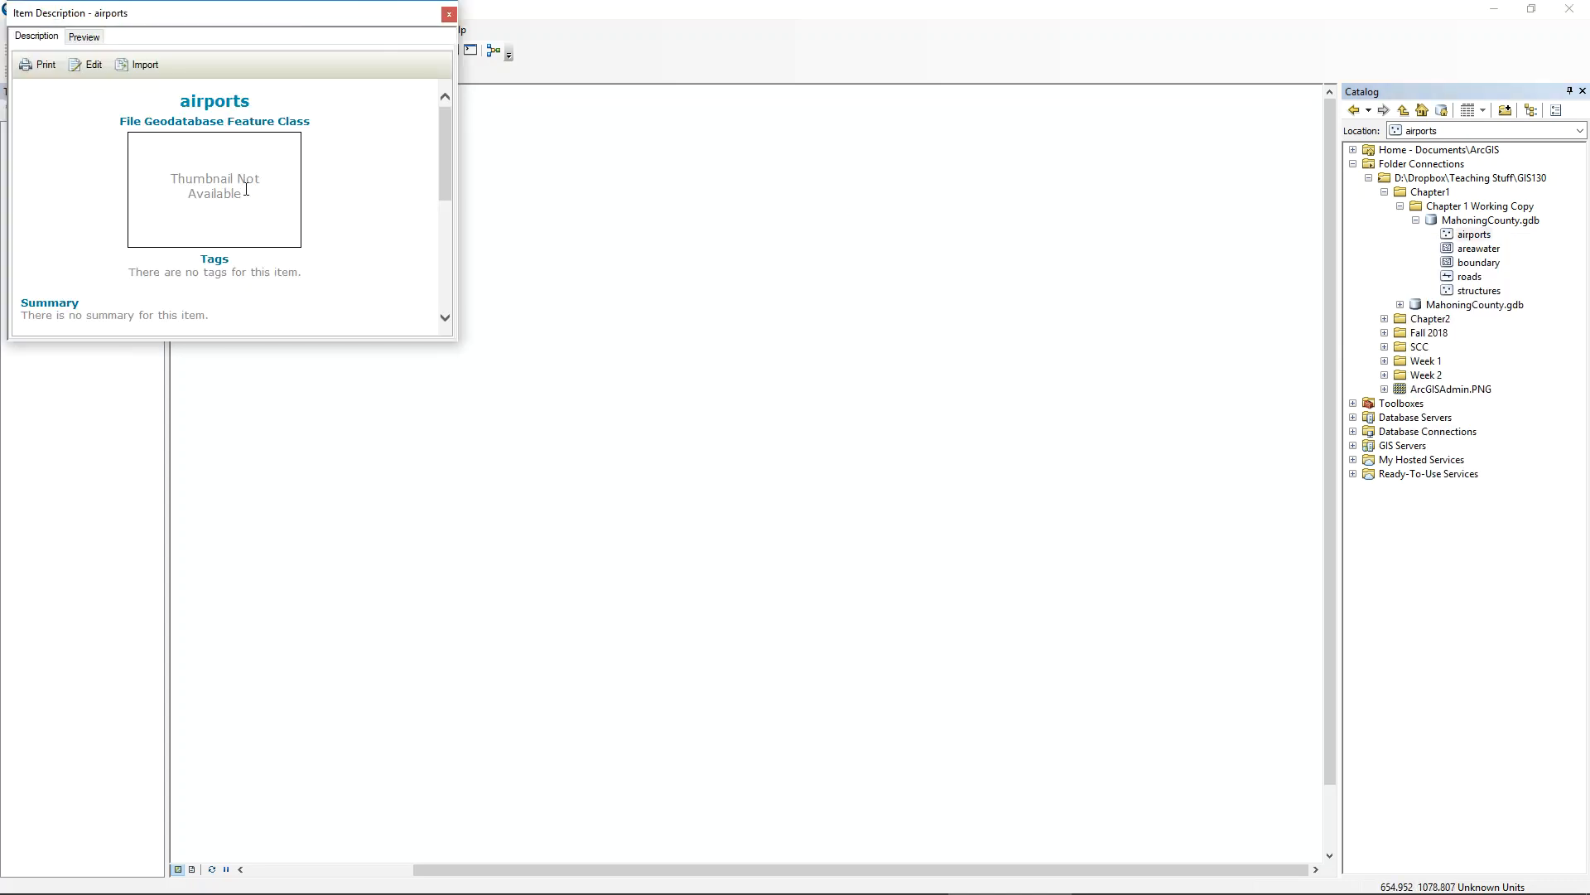
{"action": "scroll", "coordinate": [246, 189], "scroll_direction": "down", "scroll_amount": 2}
{"action": "scroll", "coordinate": [190, 282], "scroll_direction": "down", "scroll_amount": 3}
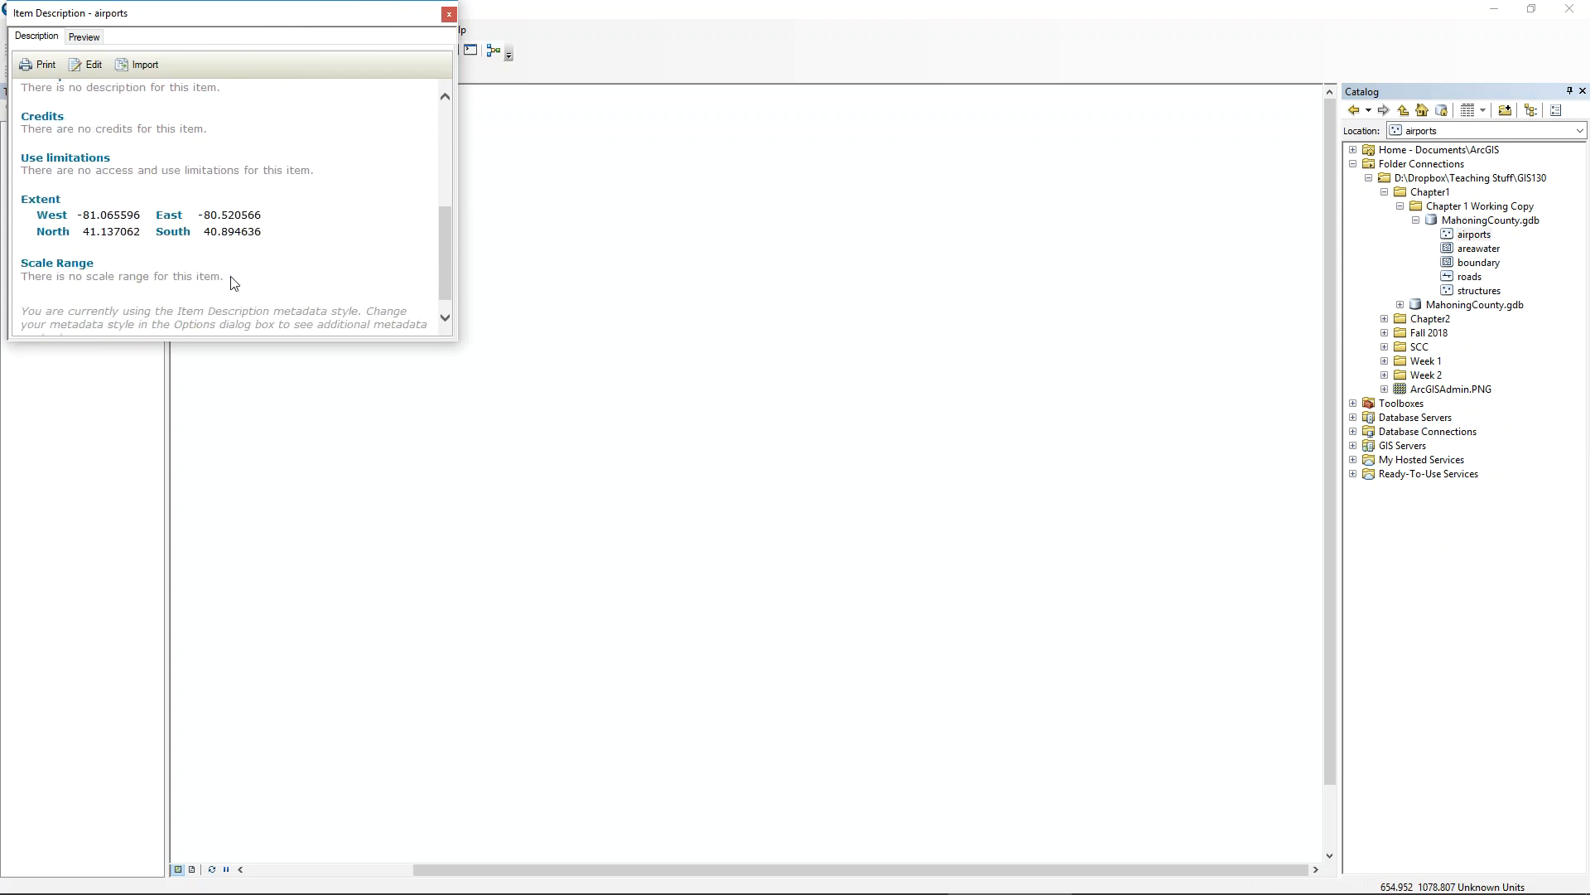
{"action": "scroll", "coordinate": [209, 189], "scroll_direction": "down", "scroll_amount": 1}
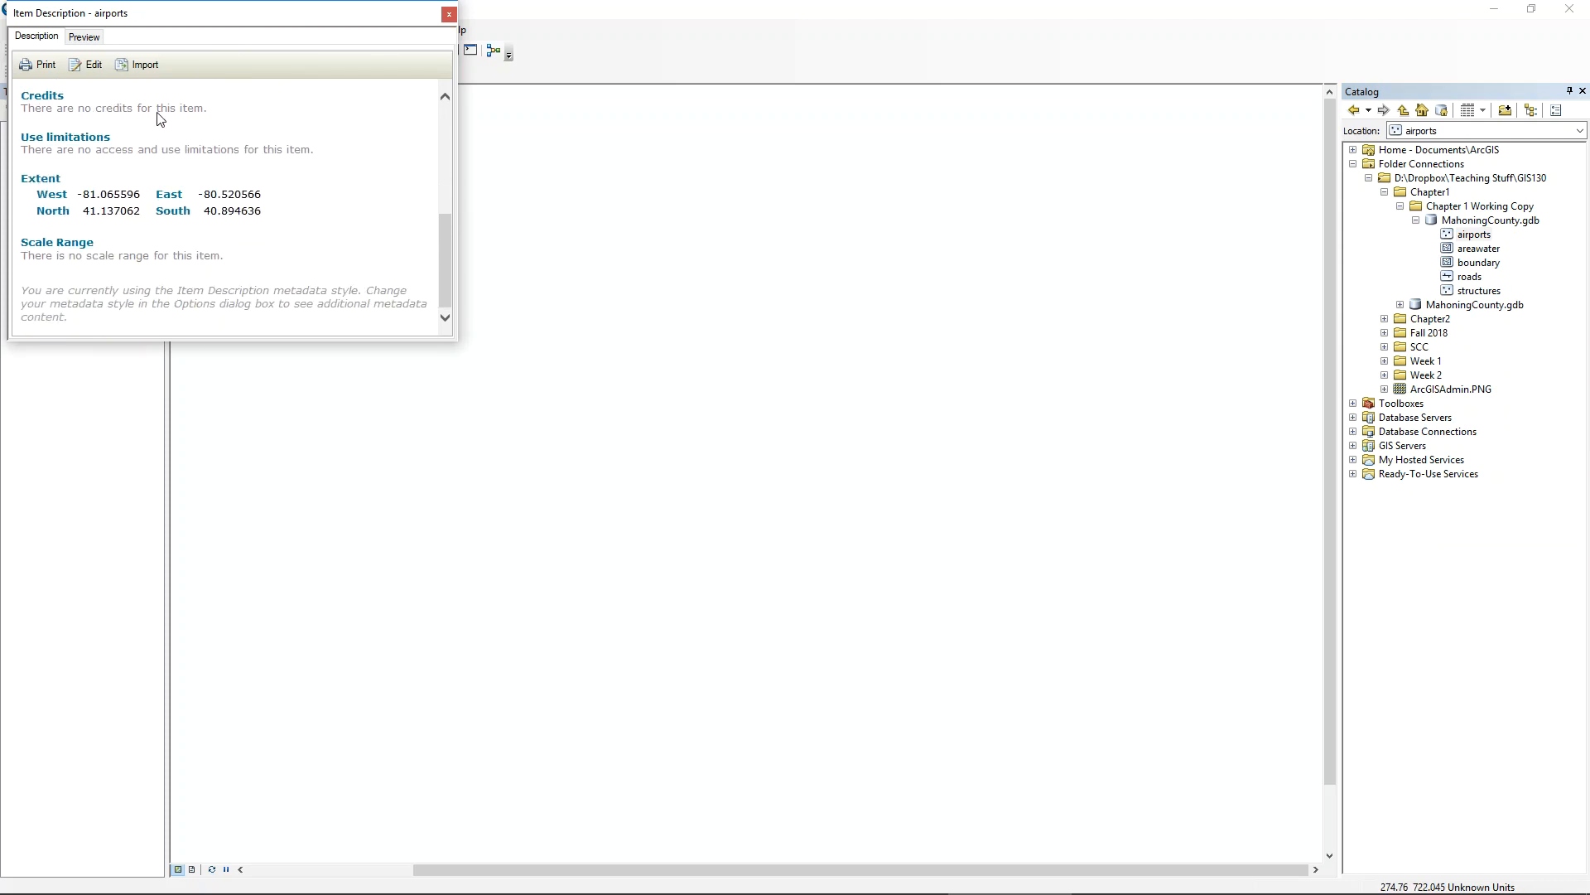
- Preview the airports feature class as geography and as an attribute table, and close its item description
{"action": "scroll", "coordinate": [153, 165], "scroll_direction": "up", "scroll_amount": 2}
{"action": "scroll", "coordinate": [217, 223], "scroll_direction": "up", "scroll_amount": 3}
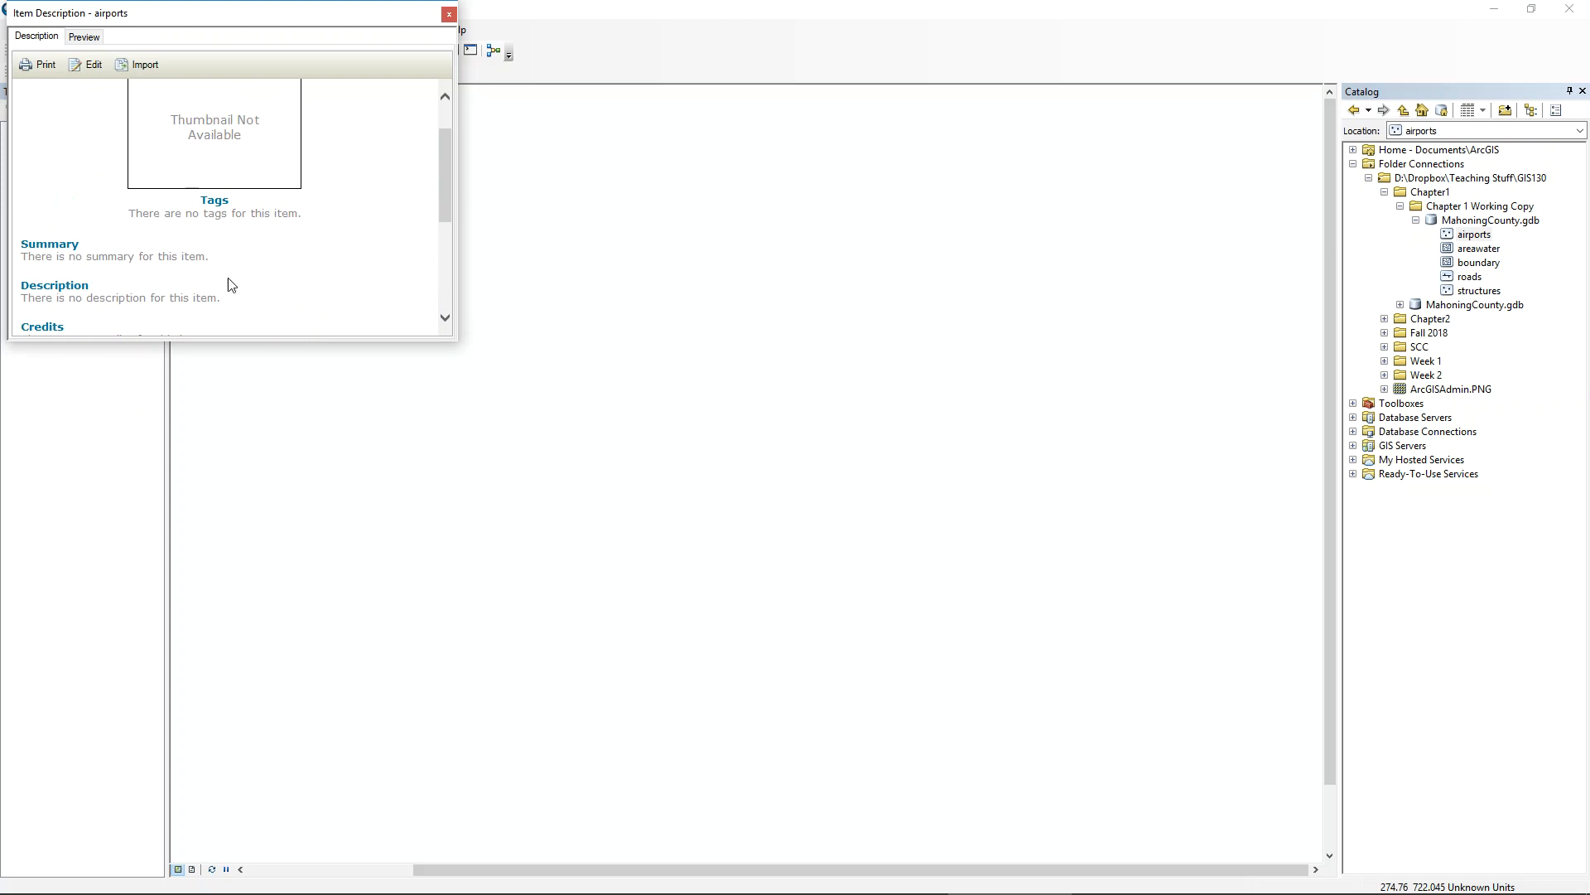
{"action": "scroll", "coordinate": [225, 286], "scroll_direction": "up", "scroll_amount": 1}
{"action": "left_click", "coordinate": [97, 41]}
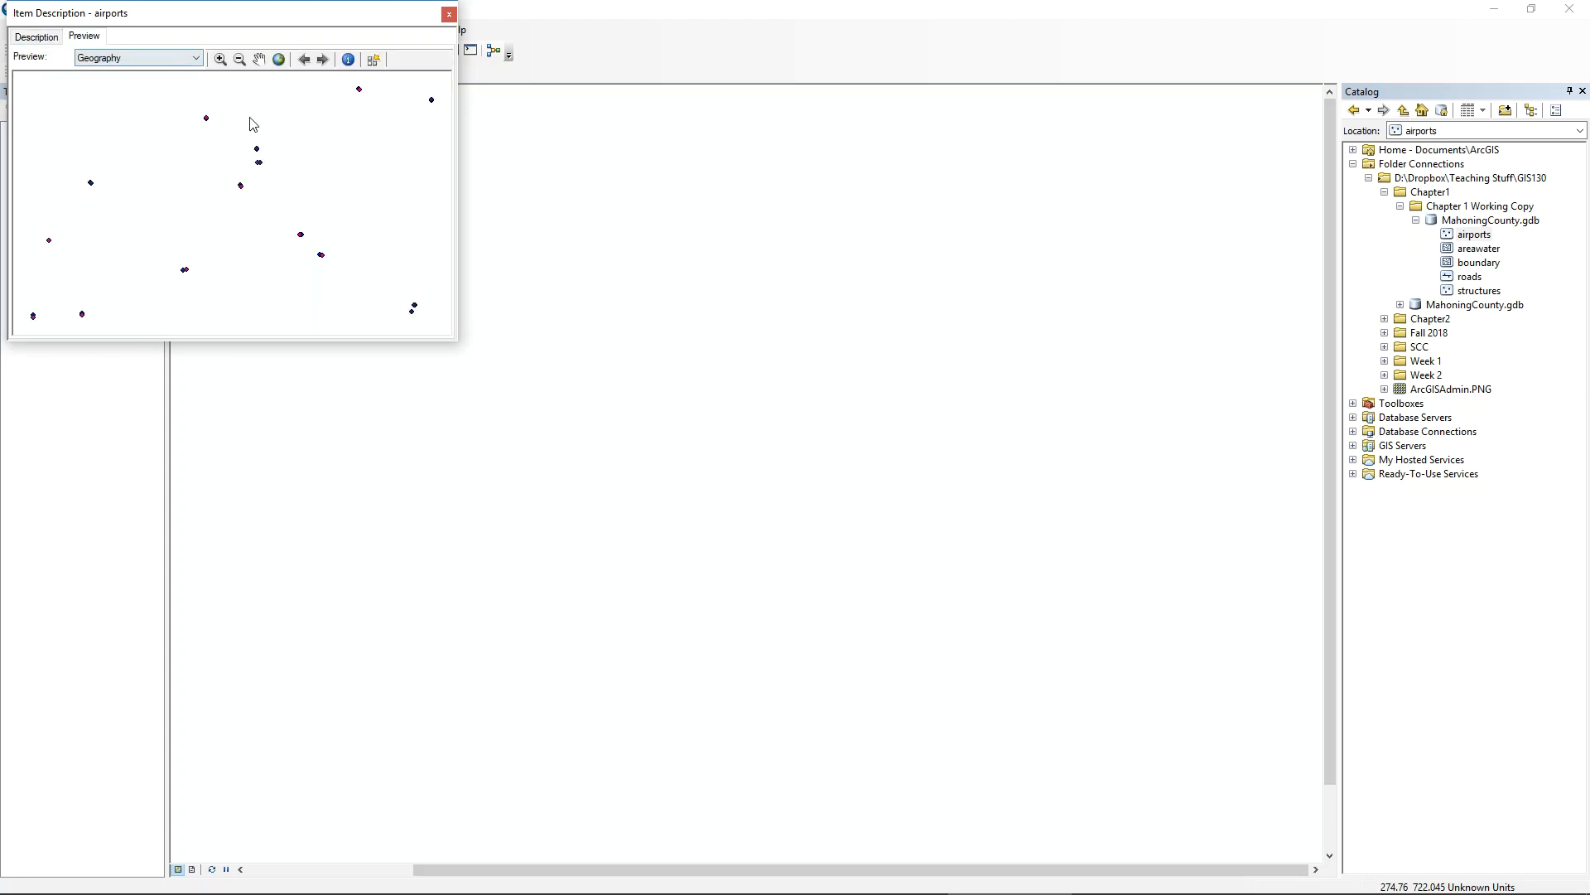
{"action": "left_click", "coordinate": [121, 58]}
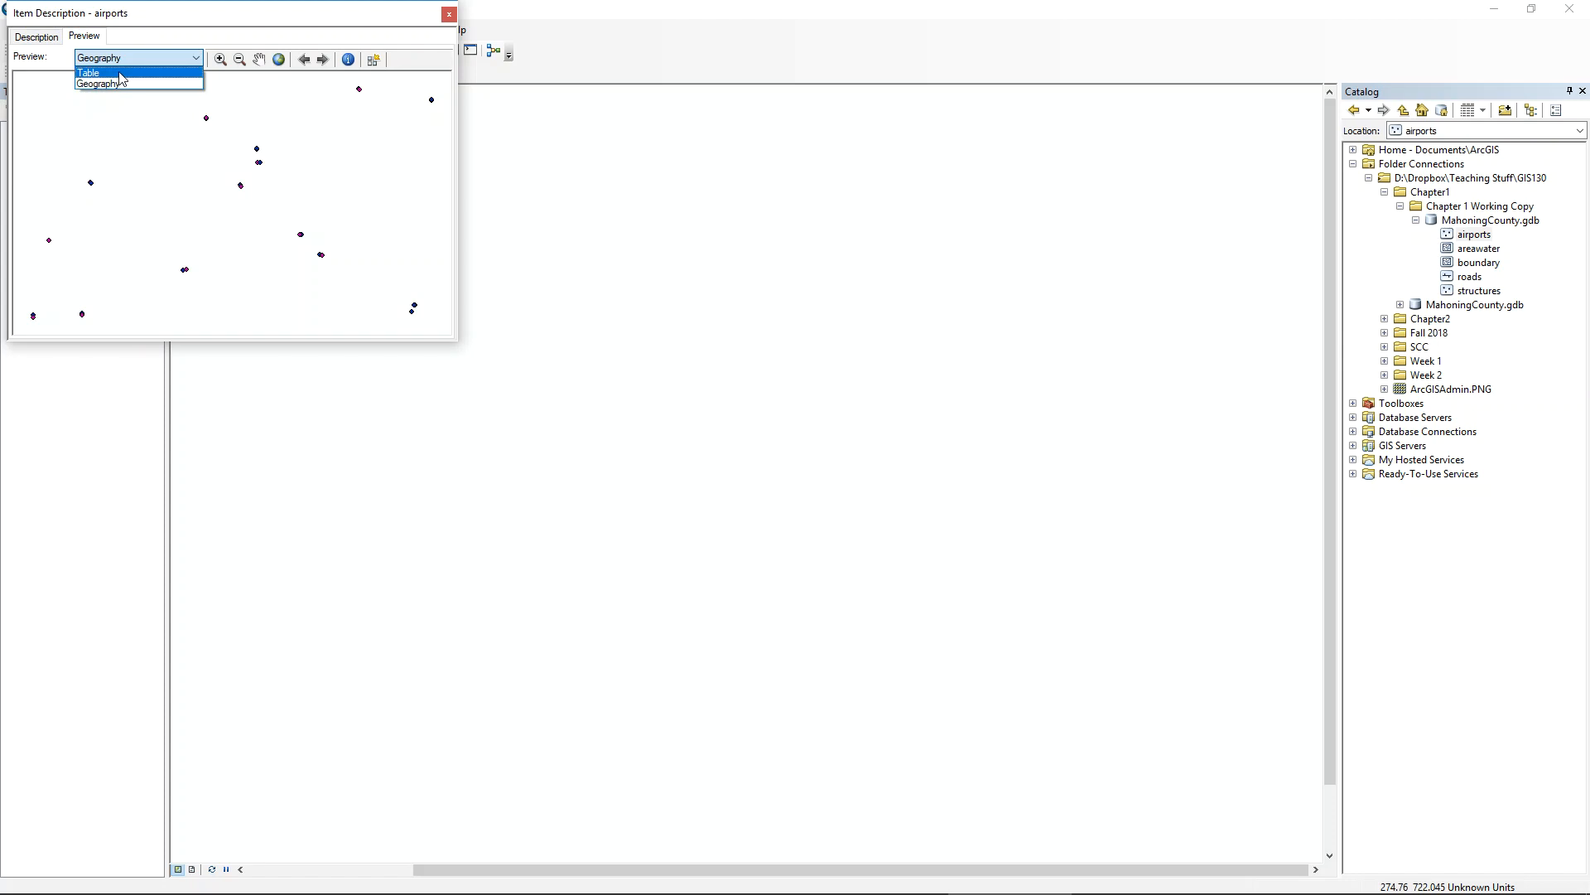
{"action": "left_click", "coordinate": [123, 79]}
{"action": "mouse_move", "coordinate": [49, 307]}
{"action": "left_mouse_down"}
{"action": "mouse_move", "coordinate": [290, 335]}
{"action": "mouse_move", "coordinate": [414, 328]}
{"action": "mouse_move", "coordinate": [31, 308]}
{"action": "left_mouse_up"}
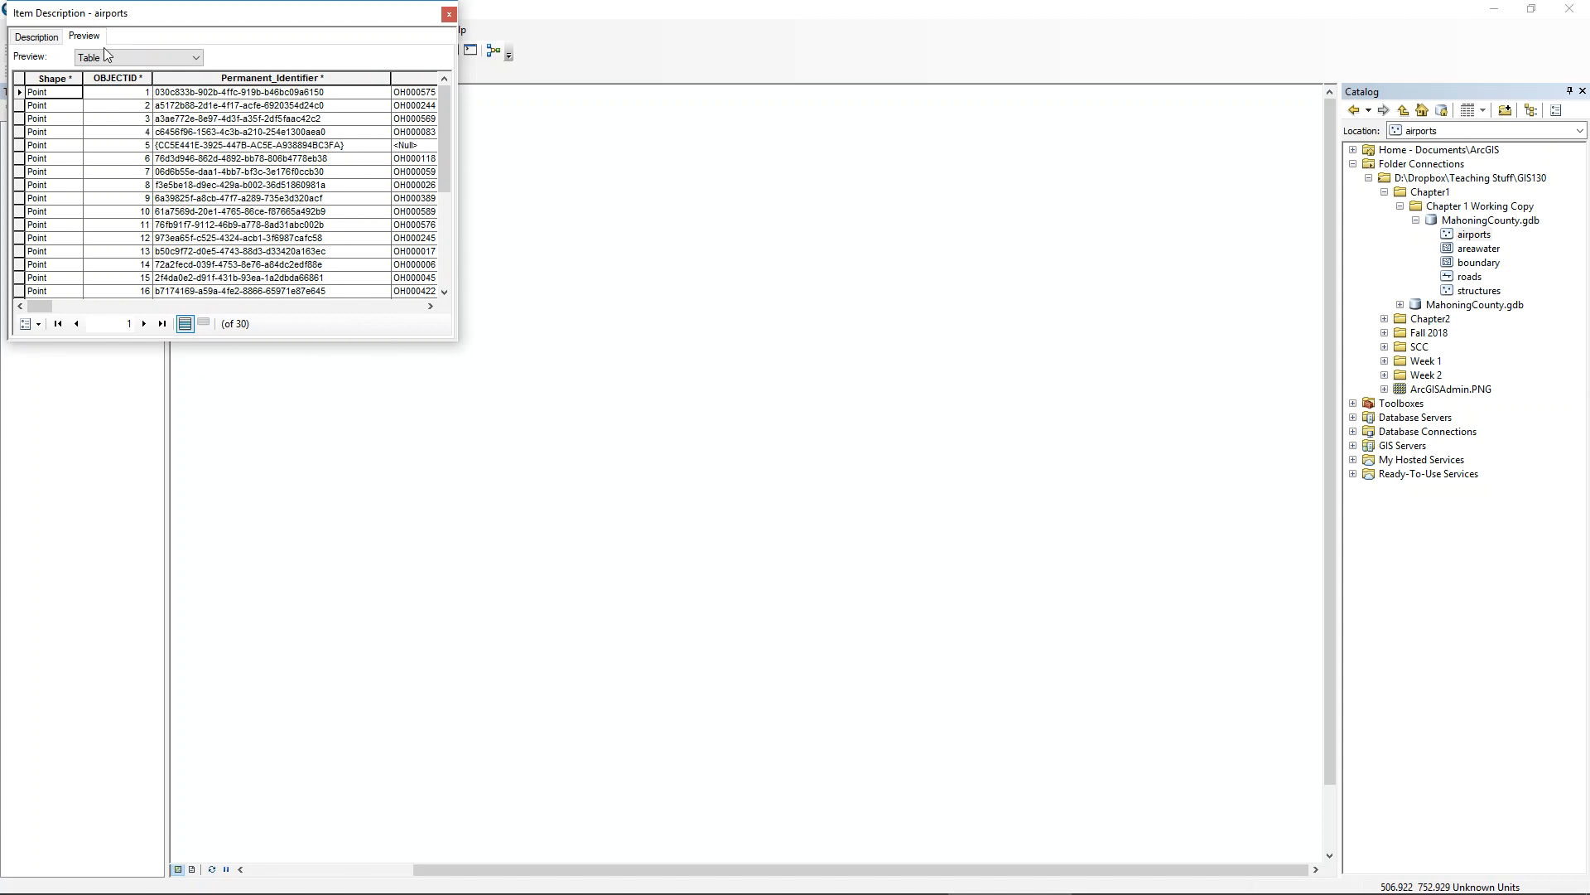
{"action": "left_click_drag", "start_coordinate": [40, 304], "coordinate": [18, 354]}
{"action": "left_click", "coordinate": [448, 14]}
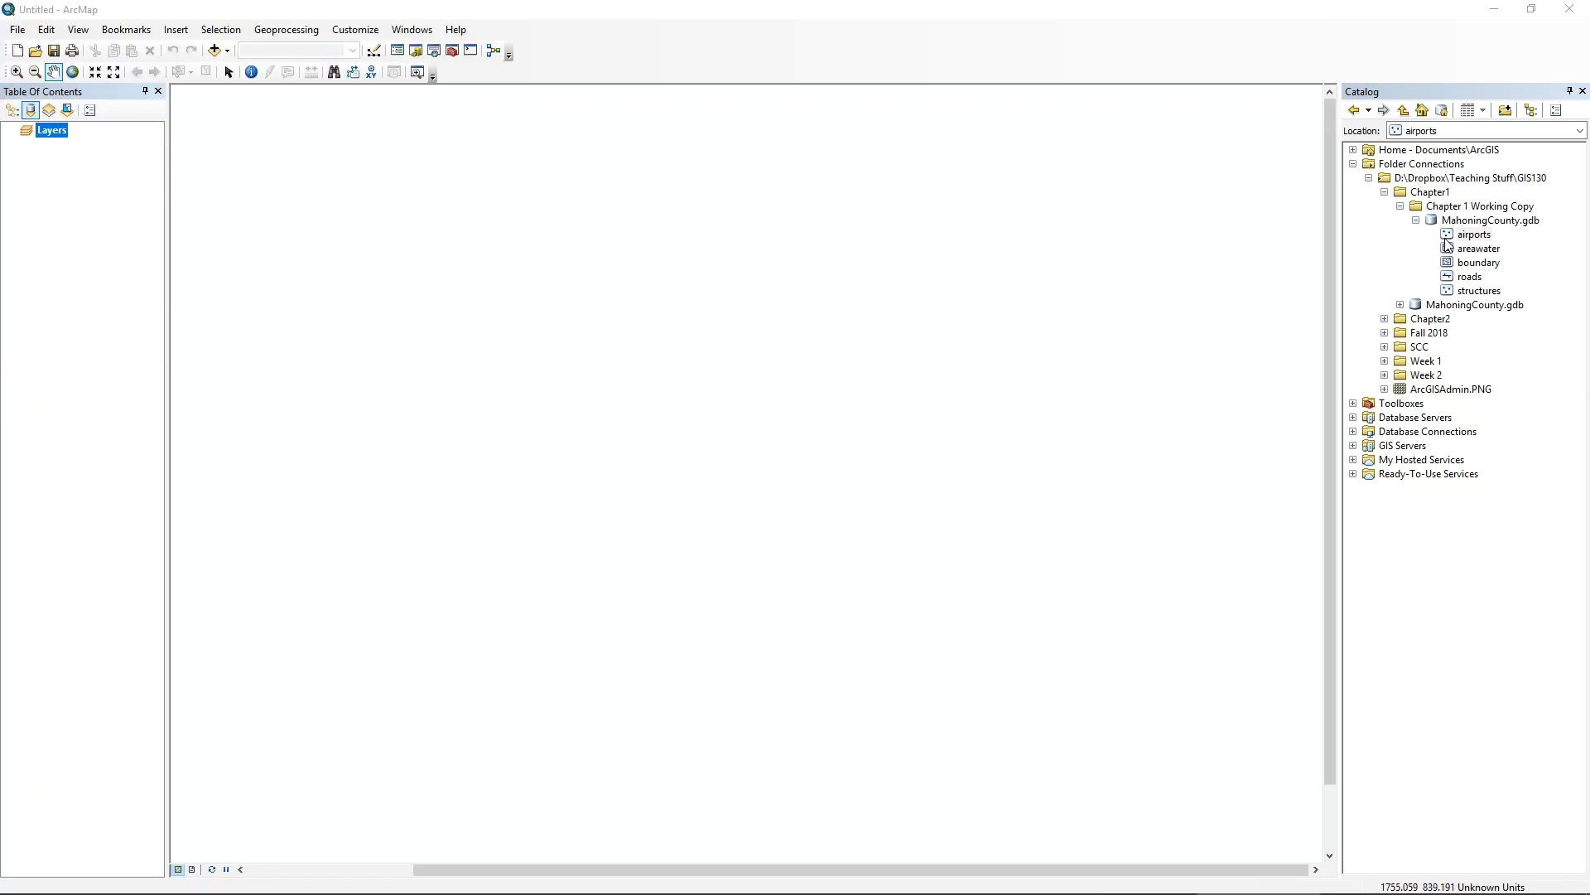
- Add the airports feature class from the Catalog's MahoningCounty.gdb to the map
{"action": "left_click", "coordinate": [1460, 279]}
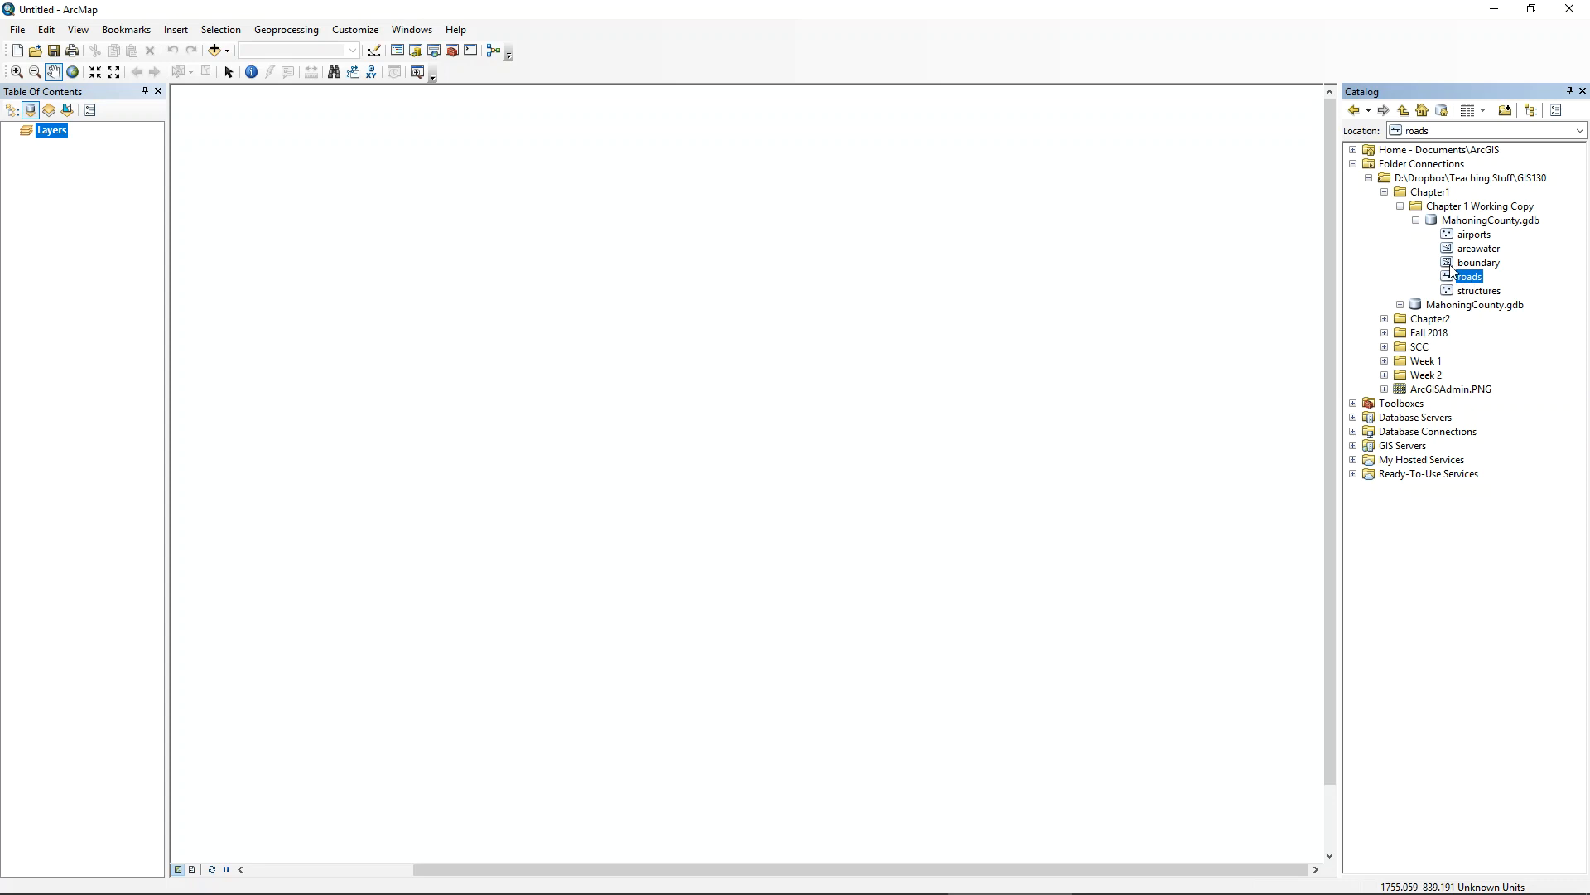
{"action": "left_click", "coordinate": [1452, 265]}
{"action": "left_click", "coordinate": [1477, 236]}
{"action": "left_click_drag", "start_coordinate": [1472, 242], "coordinate": [799, 226]}
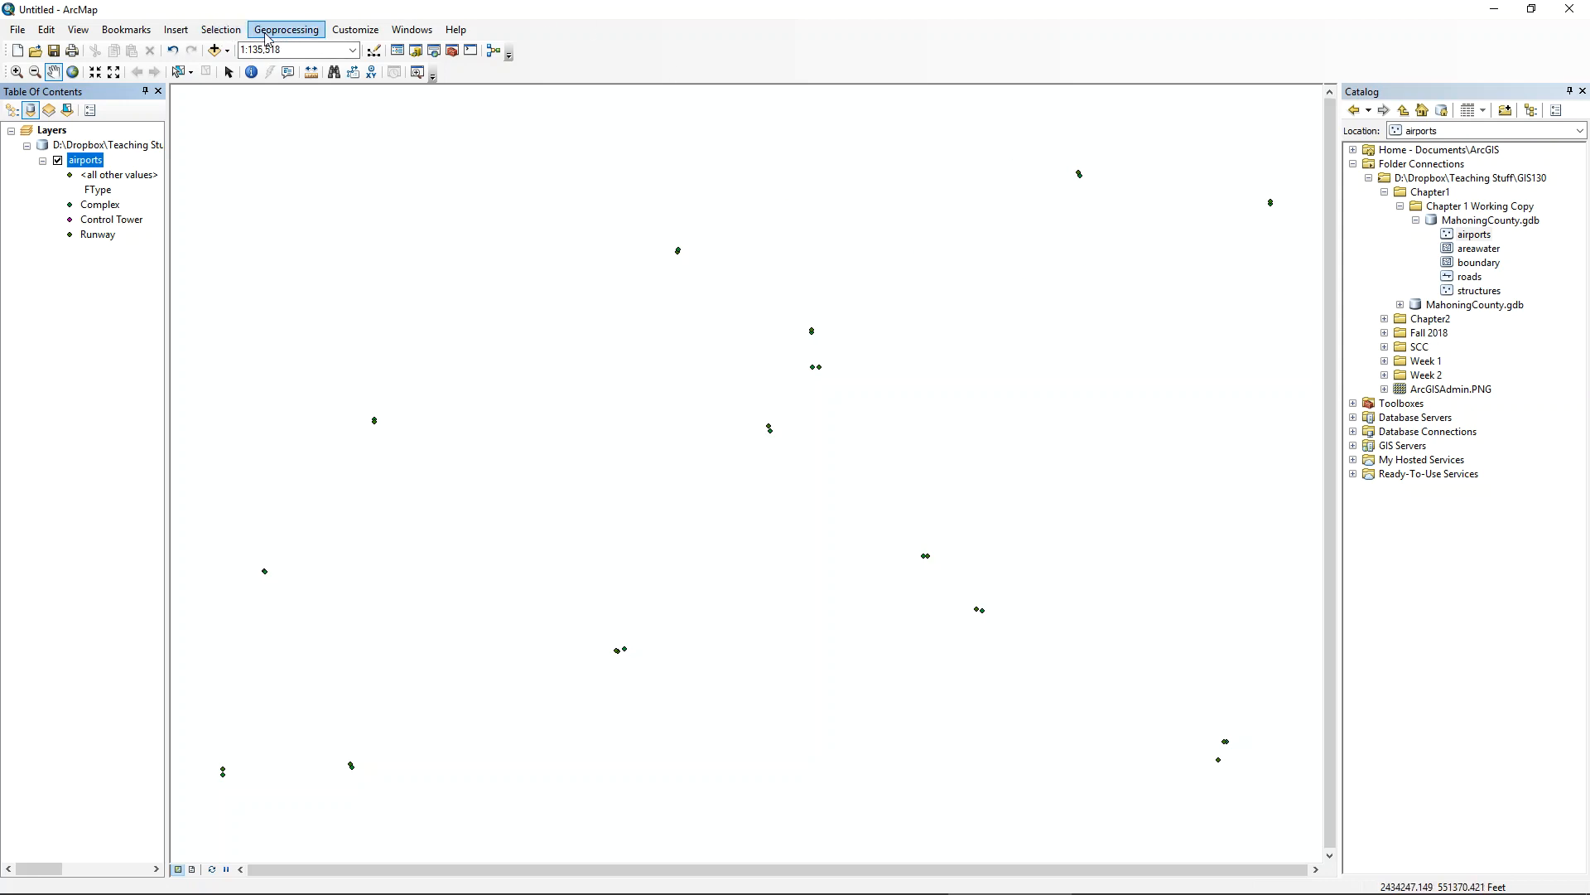
- Start adding data and browse the GIS130 connection through Chapter1 and its working copy to MahoningCounty.gdb
{"action": "left_click", "coordinate": [227, 51]}
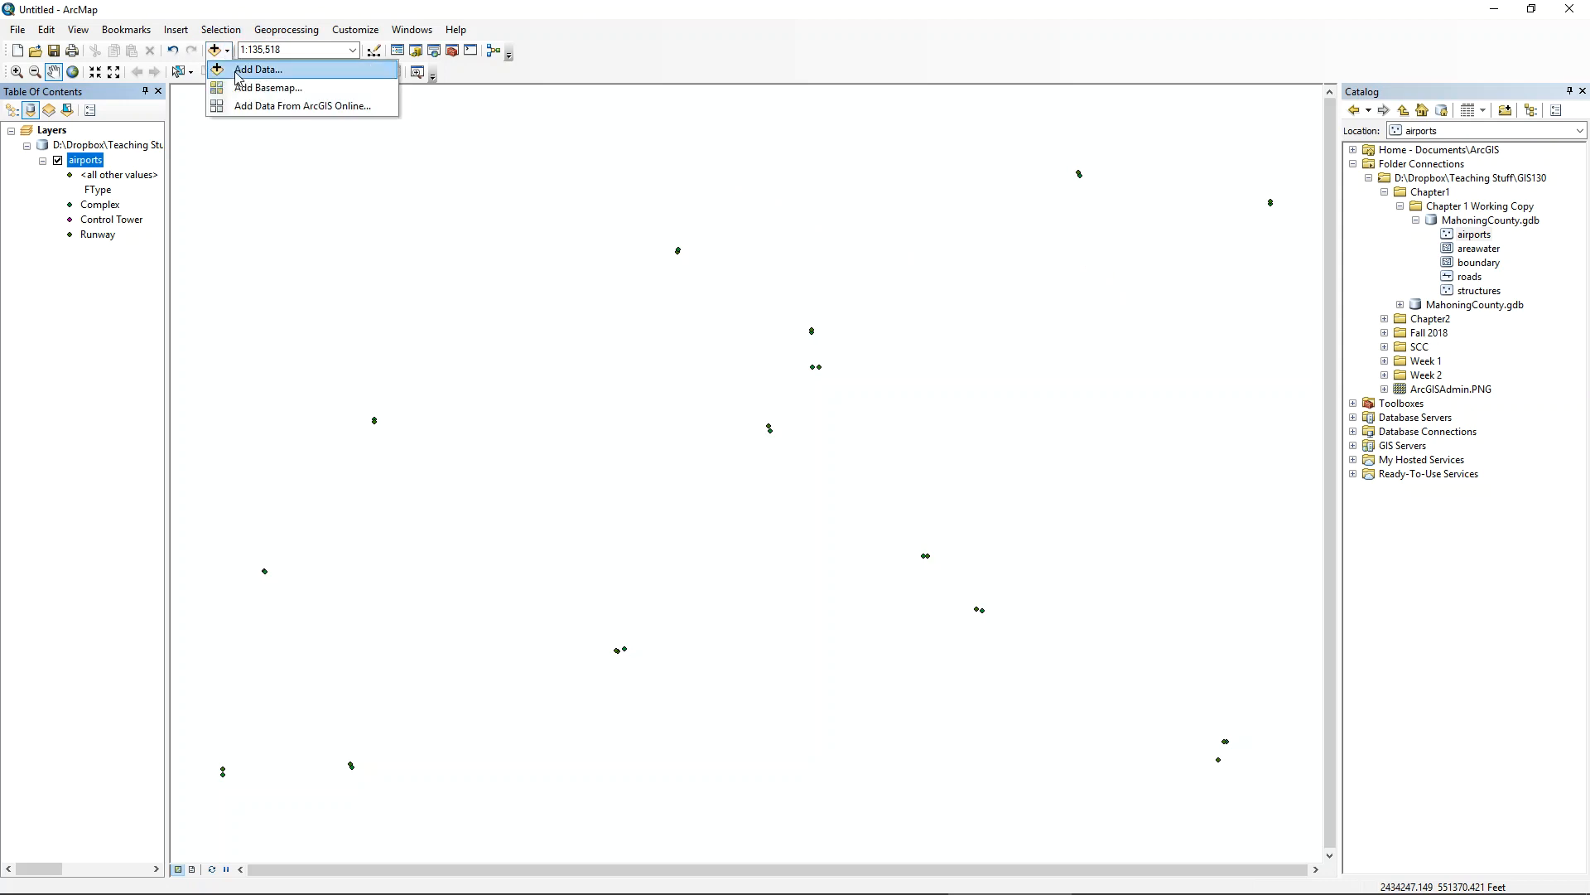
{"action": "left_click", "coordinate": [239, 73]}
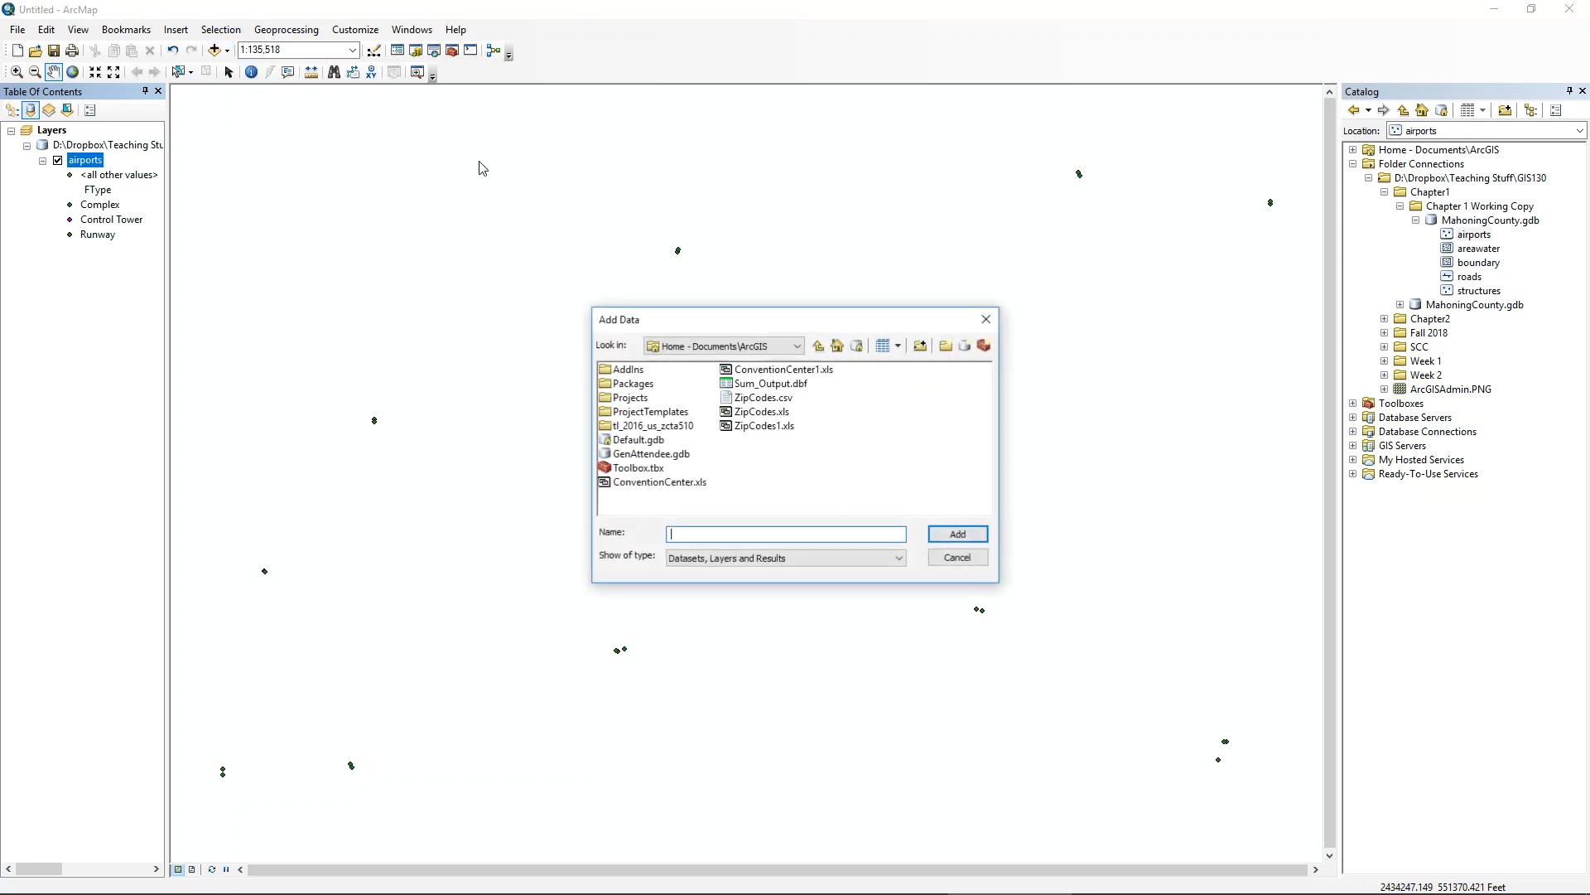
{"action": "left_click", "coordinate": [730, 346]}
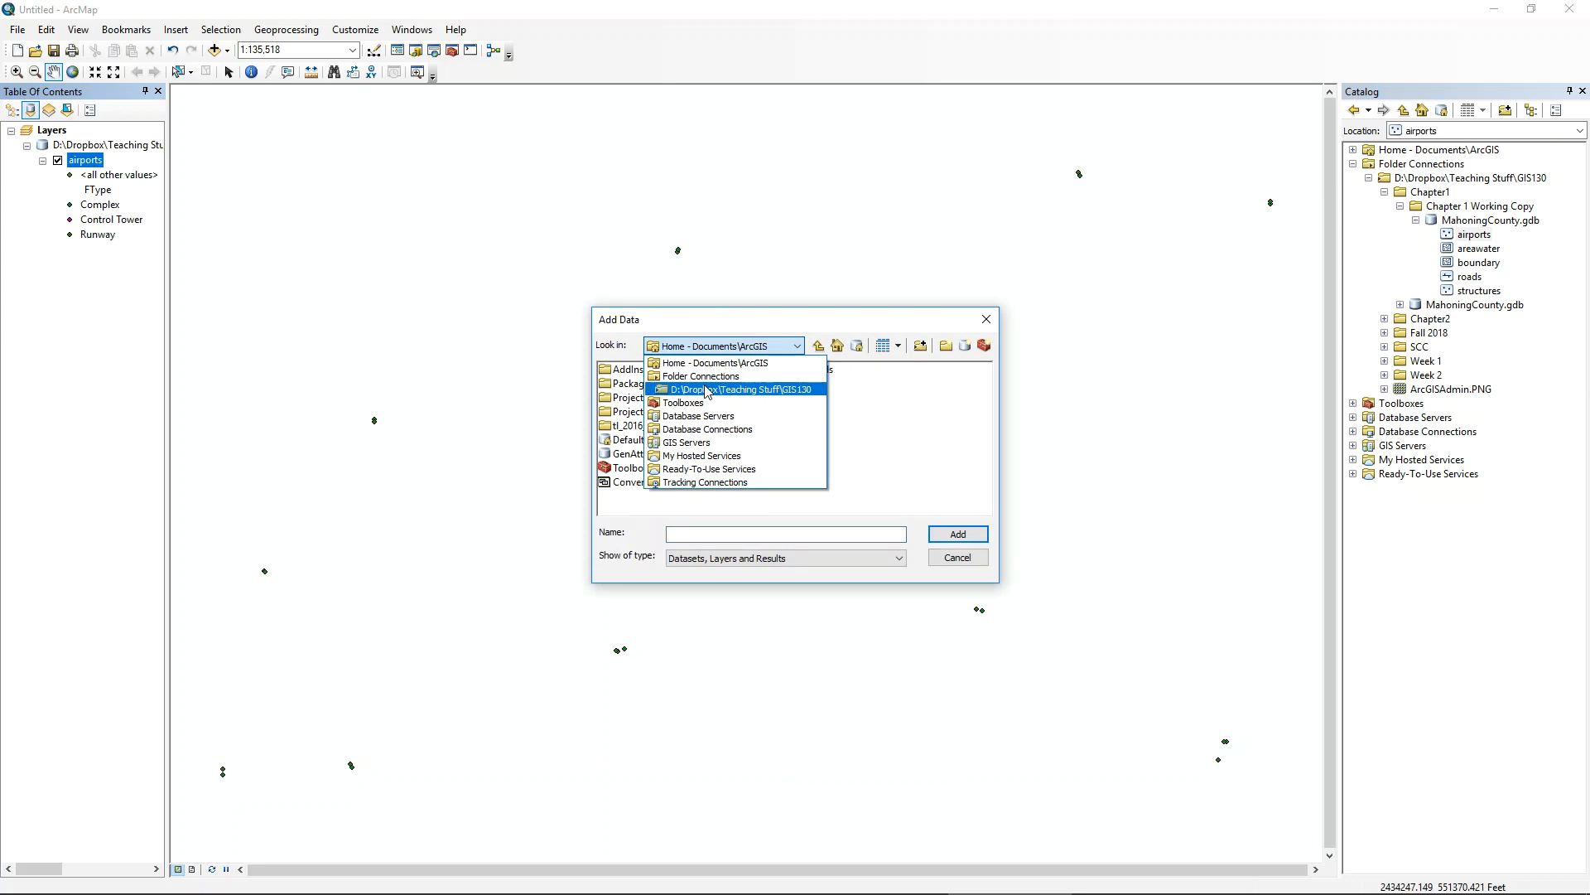
{"action": "left_click", "coordinate": [705, 390]}
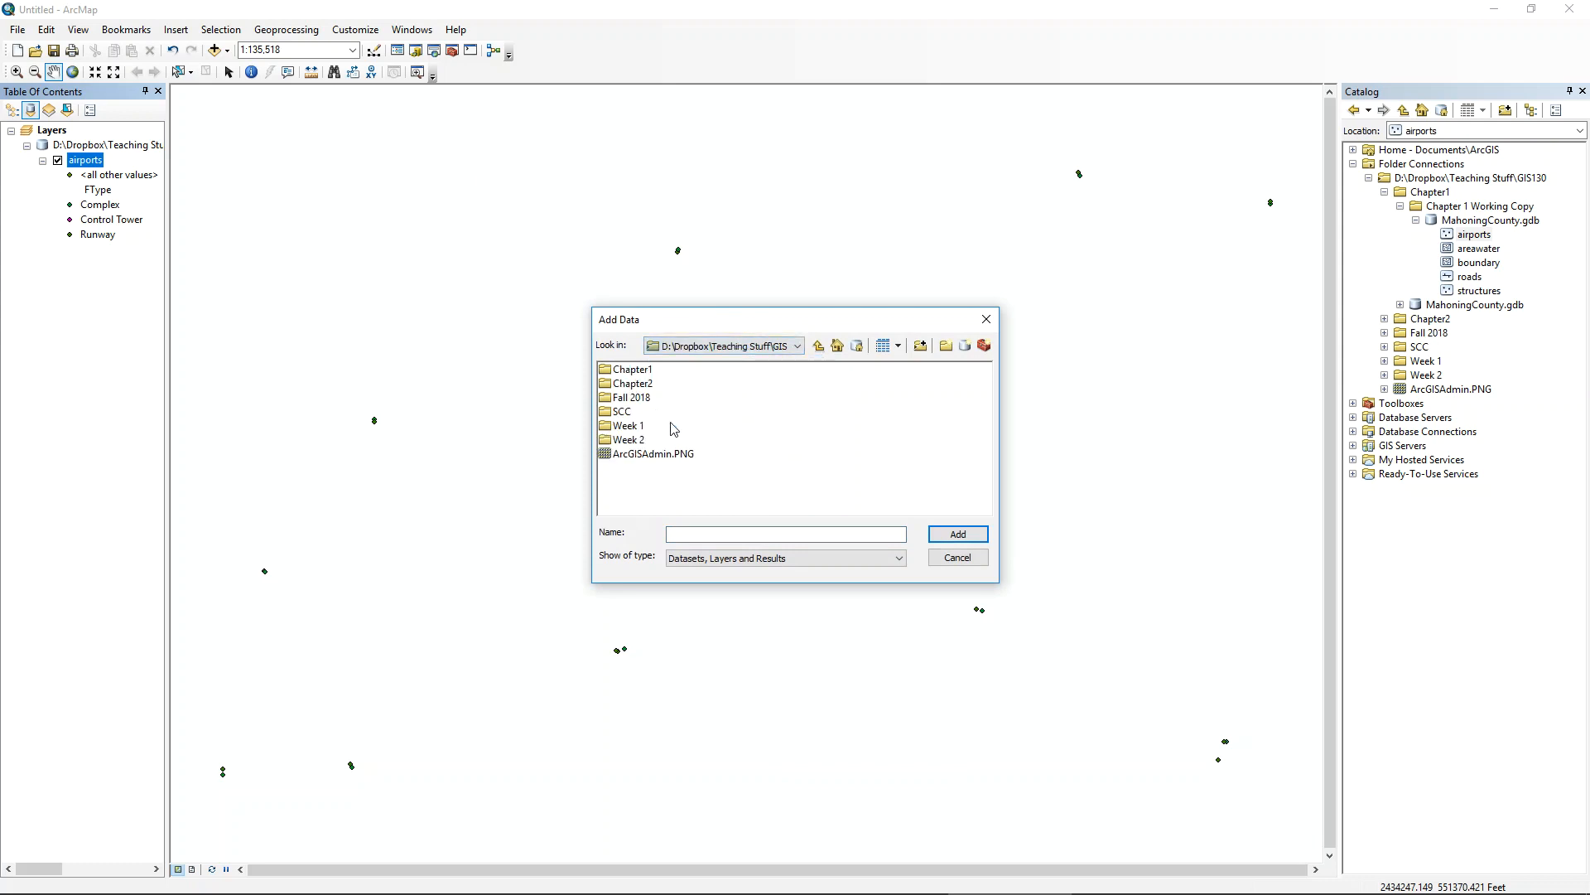
{"action": "double_click", "coordinate": [629, 372]}
{"action": "double_click", "coordinate": [633, 372]}
{"action": "double_click", "coordinate": [633, 371]}
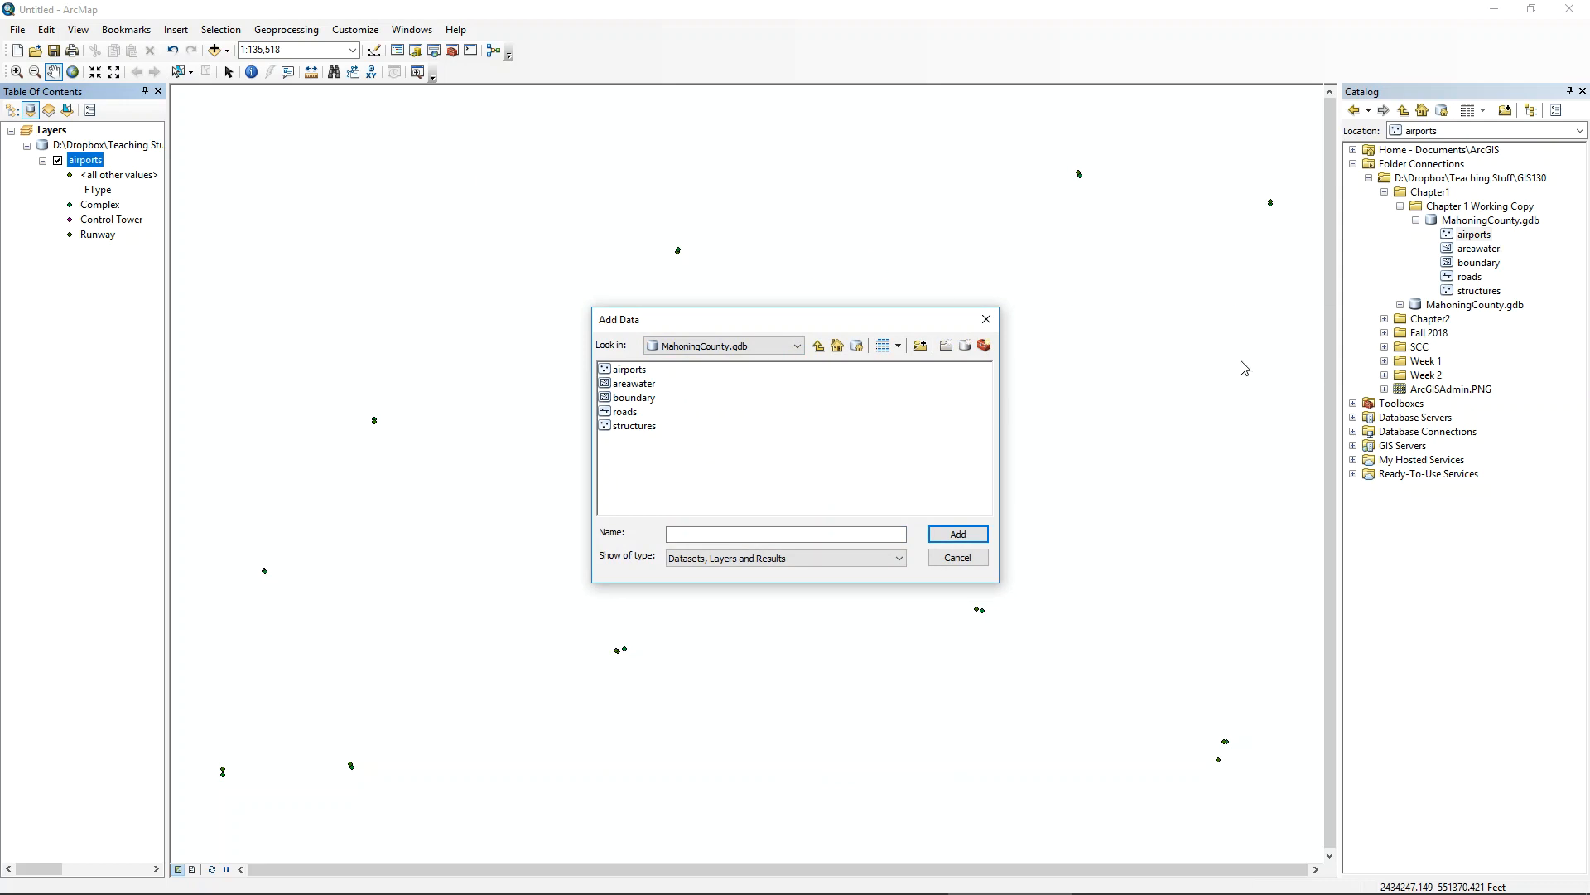
- Try out selecting several feature classes at once, both as continuous ranges and one by one, clearing each selection
{"action": "left_click", "coordinate": [628, 383]}
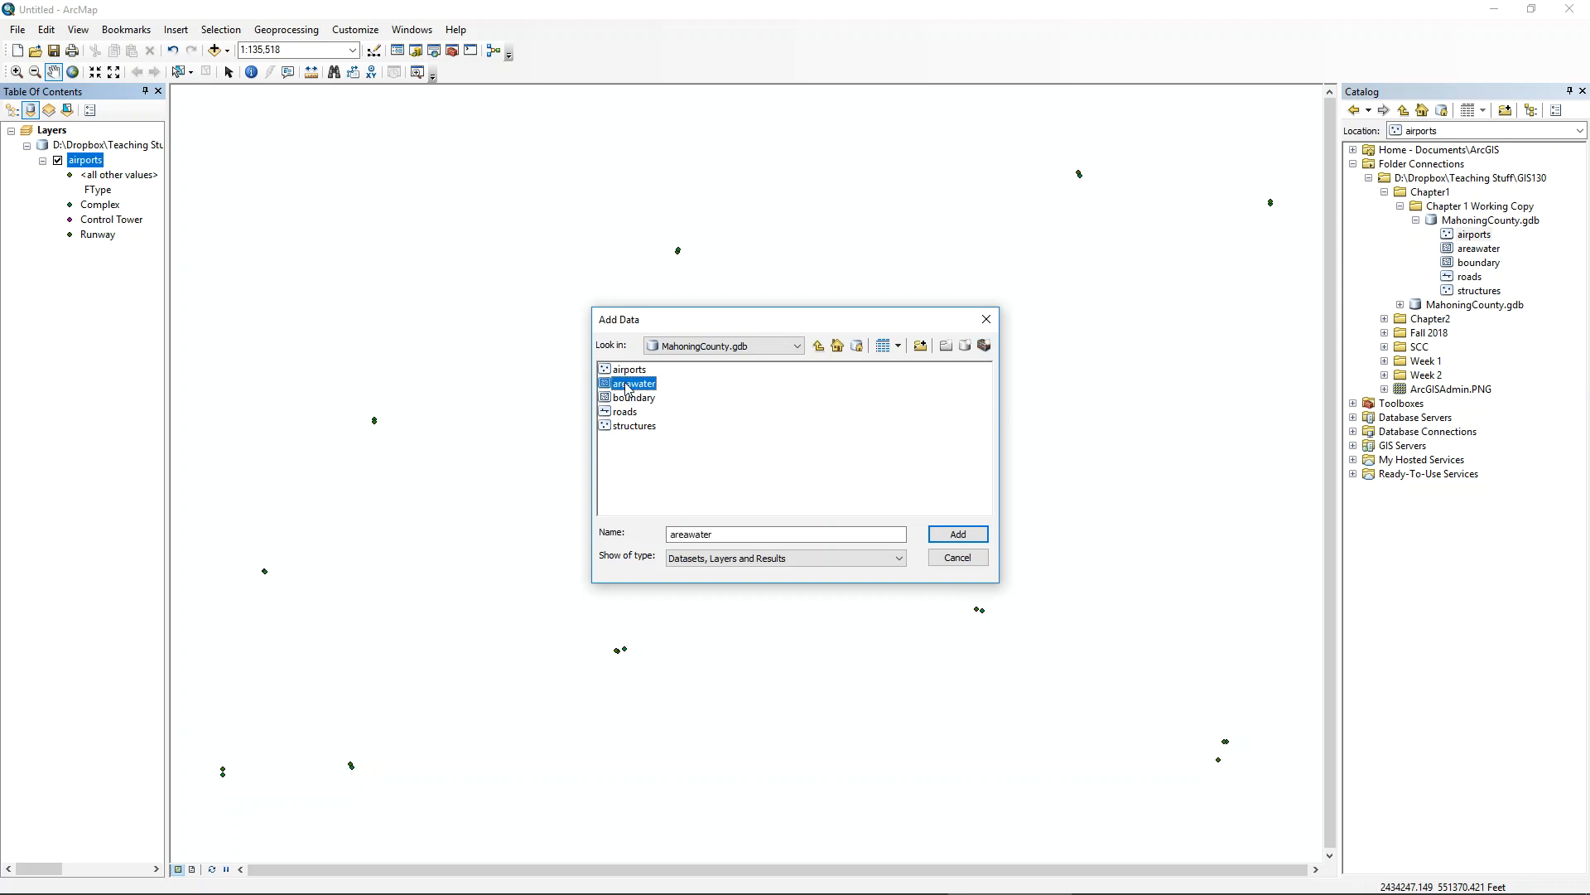
{"action": "left_click", "coordinate": [625, 428], "text": "shift"}
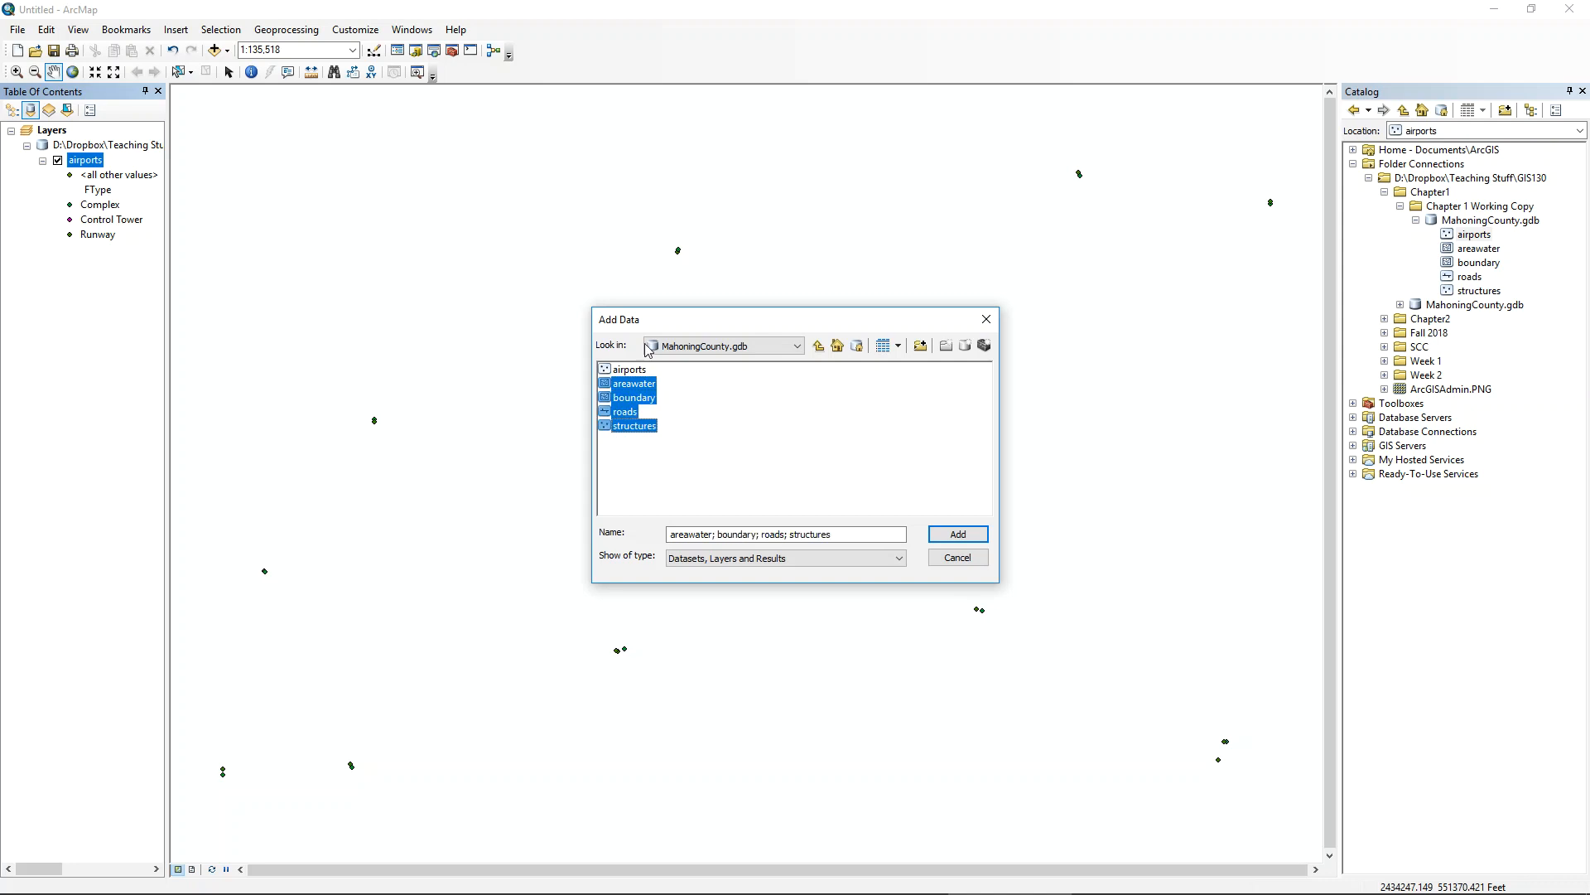
{"action": "left_click", "coordinate": [636, 434]}
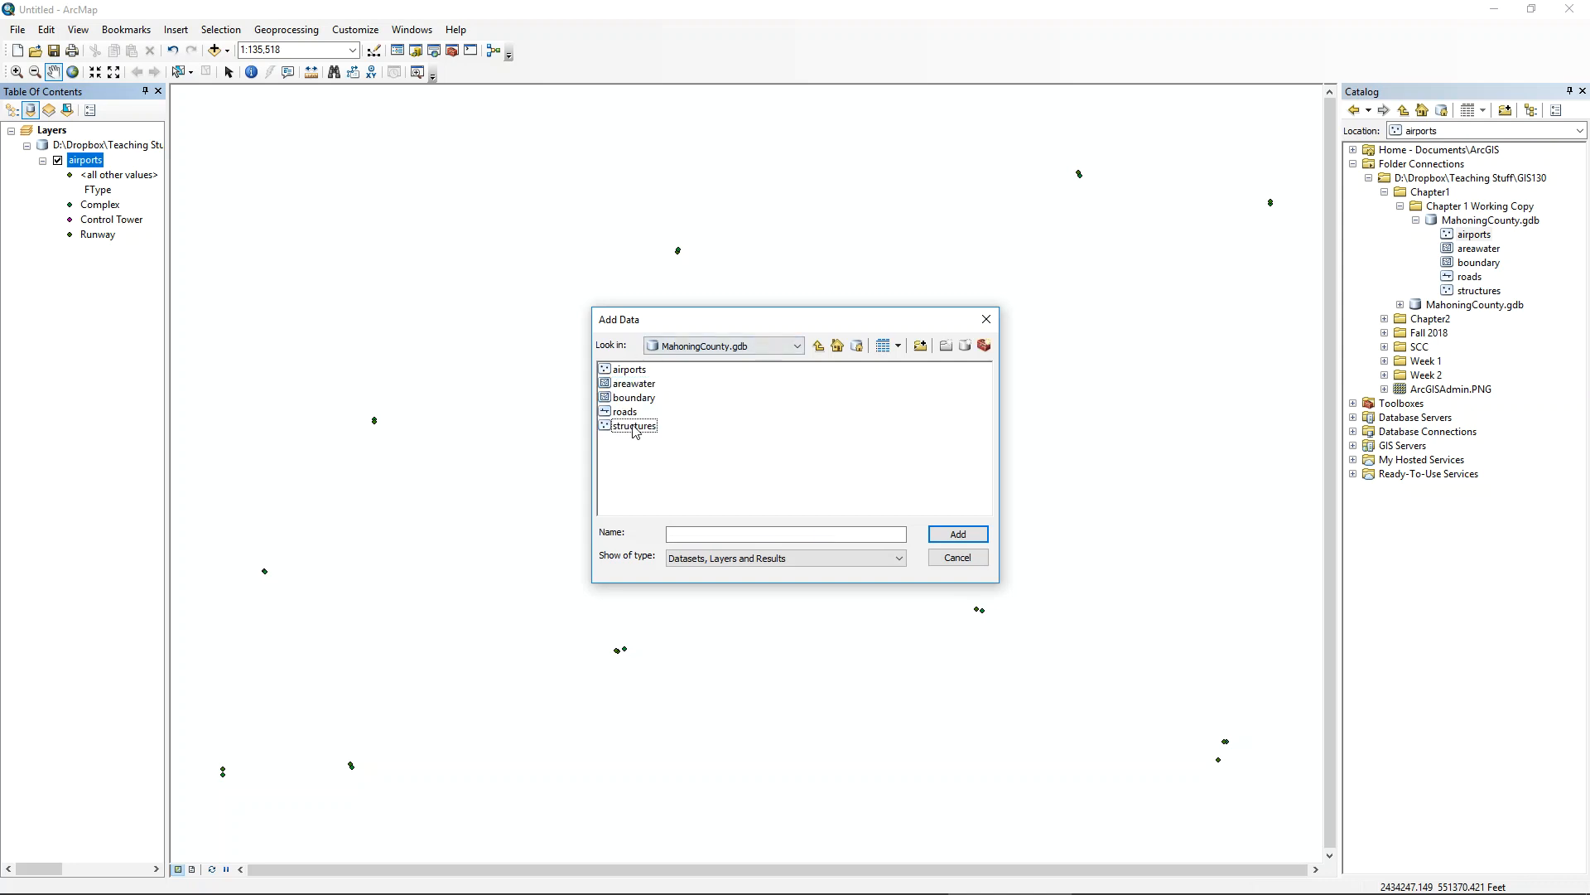
{"action": "left_click", "coordinate": [627, 402]}
{"action": "left_click", "coordinate": [623, 414], "text": "ctrl"}
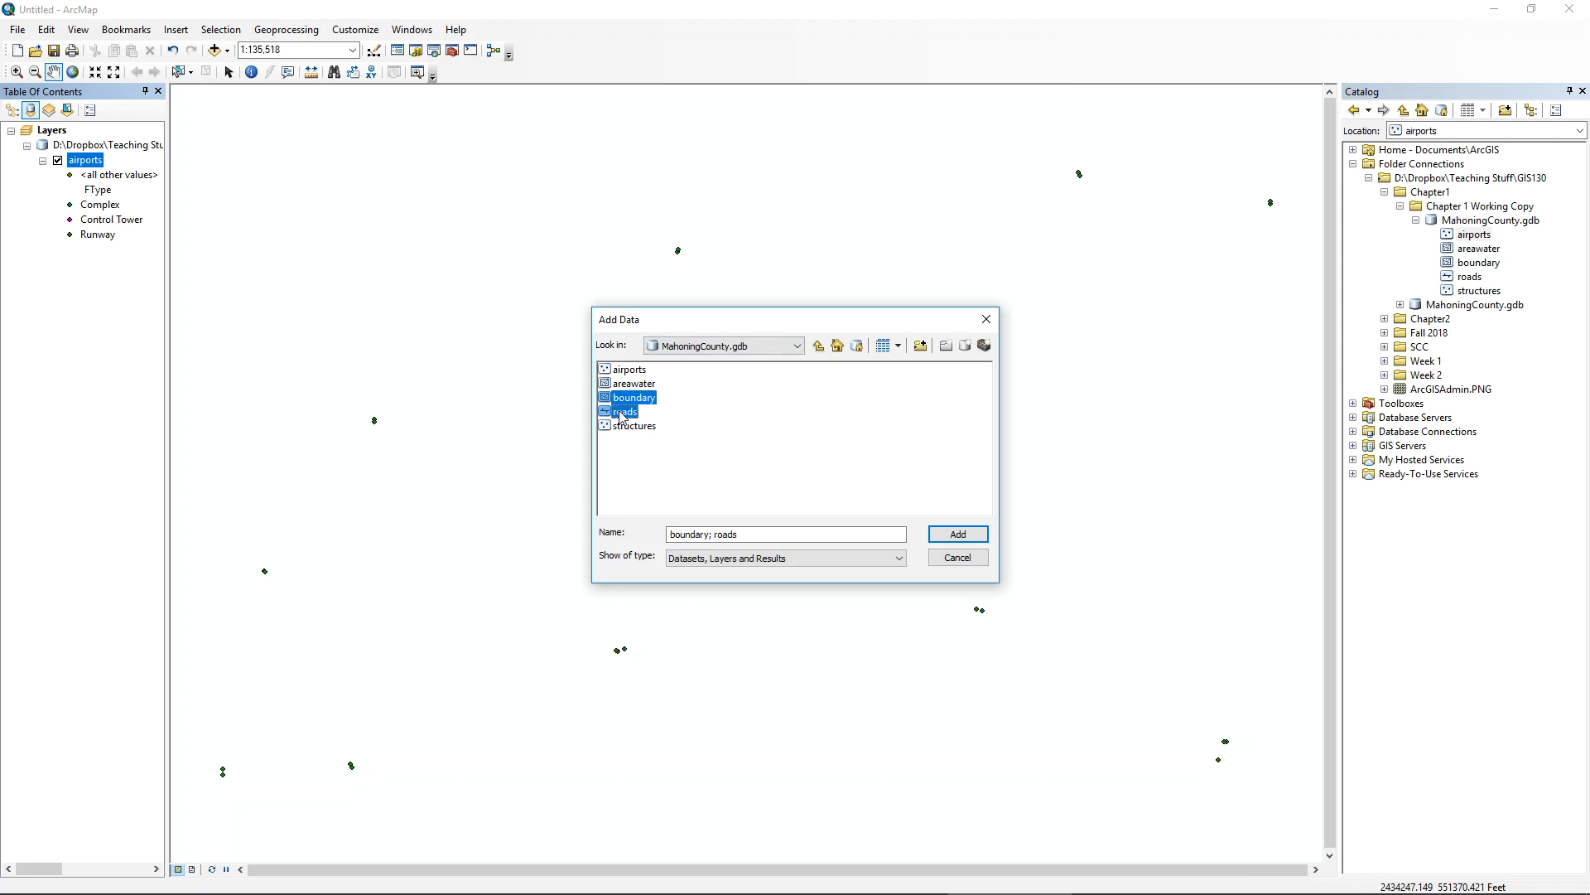
{"action": "left_click", "coordinate": [631, 428], "text": "ctrl"}
{"action": "left_click", "coordinate": [636, 451]}
{"action": "left_click", "coordinate": [627, 371]}
{"action": "left_click", "coordinate": [628, 400], "text": "shift"}
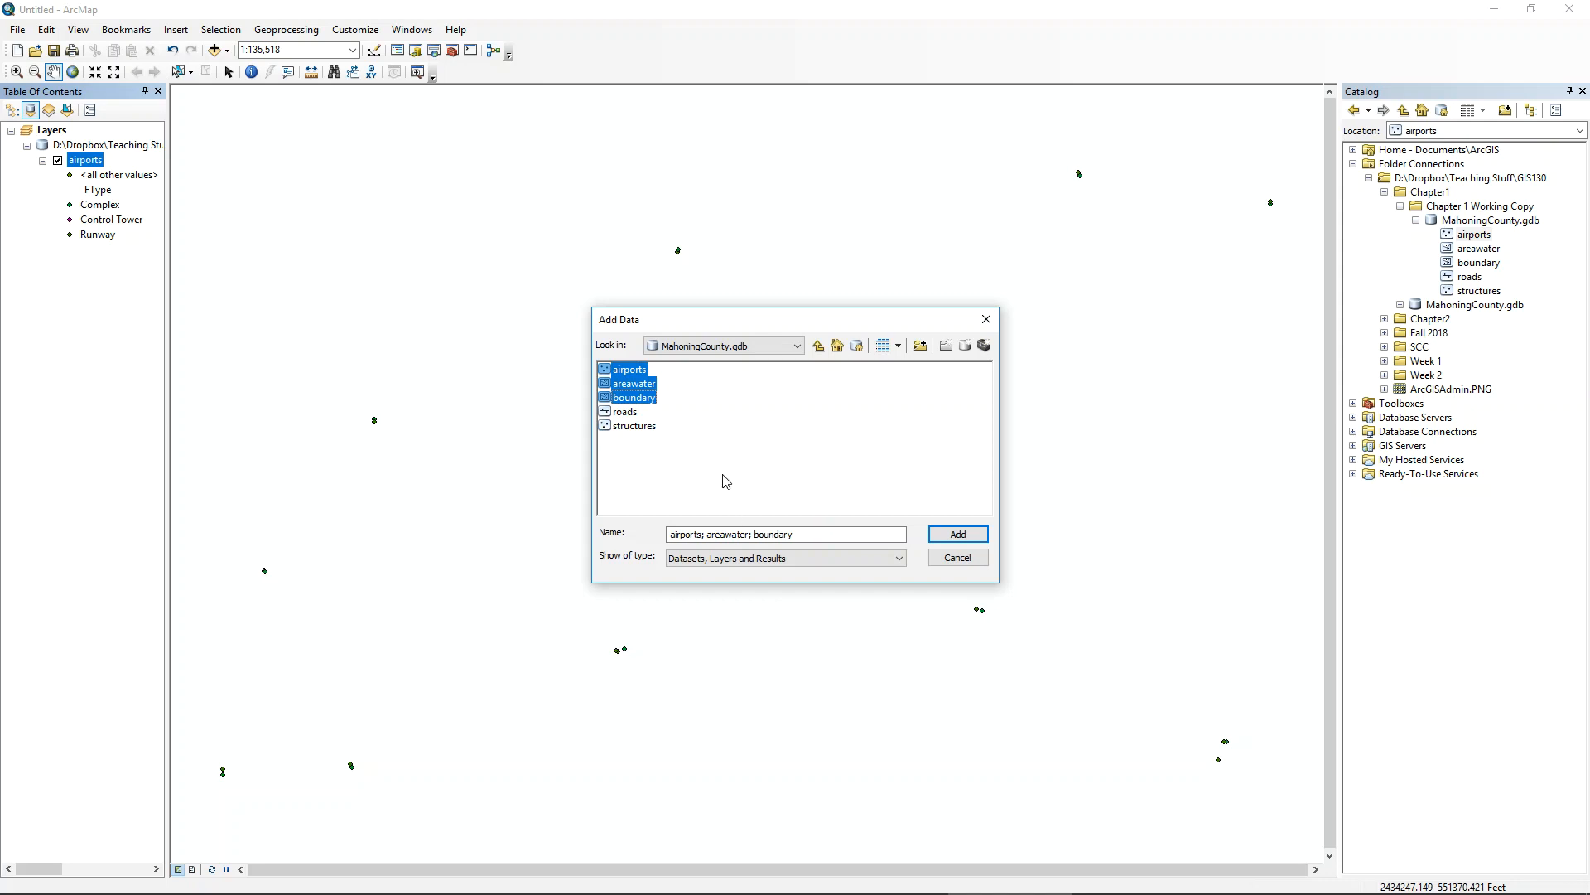
{"action": "left_click", "coordinate": [664, 454]}
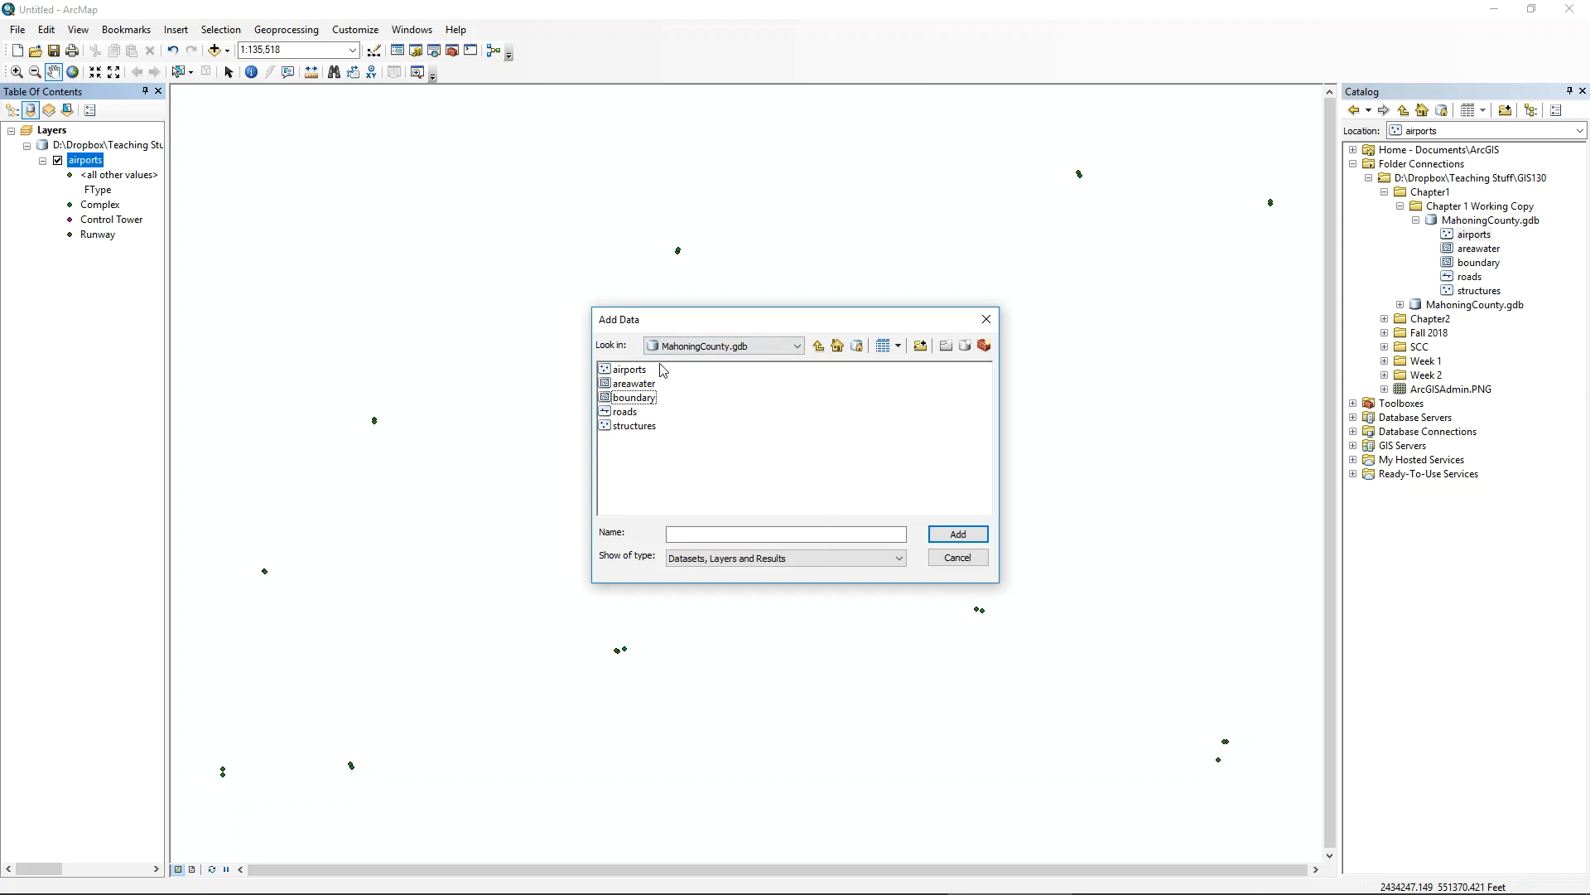
- Add the areawater, boundary, roads and structures feature classes to the map, dismiss the spatial reference warning and deselect the layers
{"action": "left_click", "coordinate": [633, 386]}
{"action": "left_click", "coordinate": [624, 428], "text": "shift"}
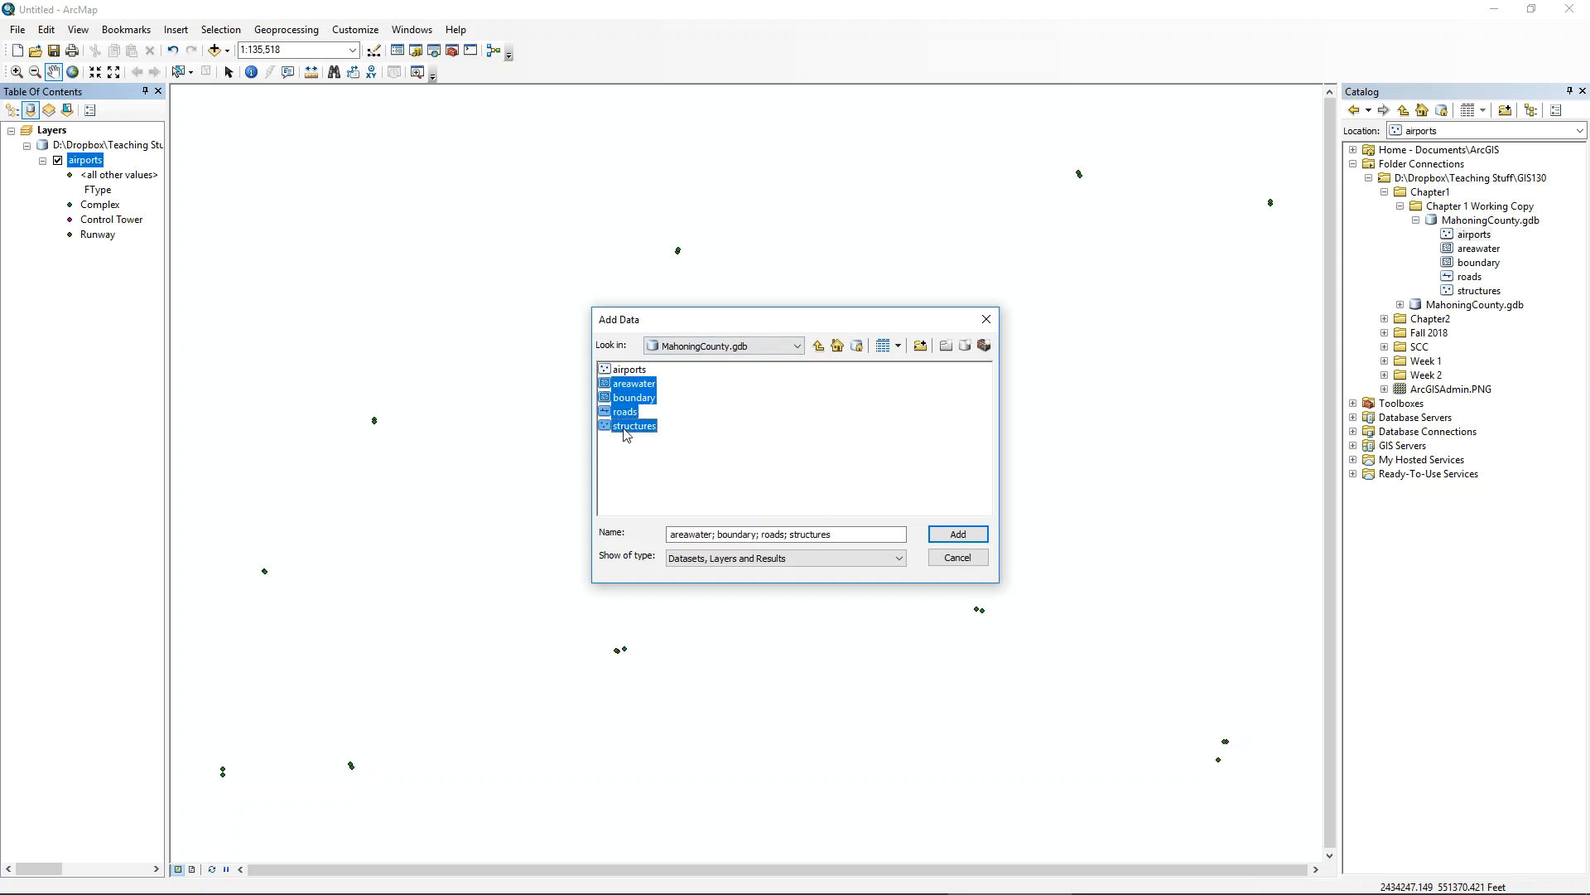
{"action": "left_click", "coordinate": [957, 535]}
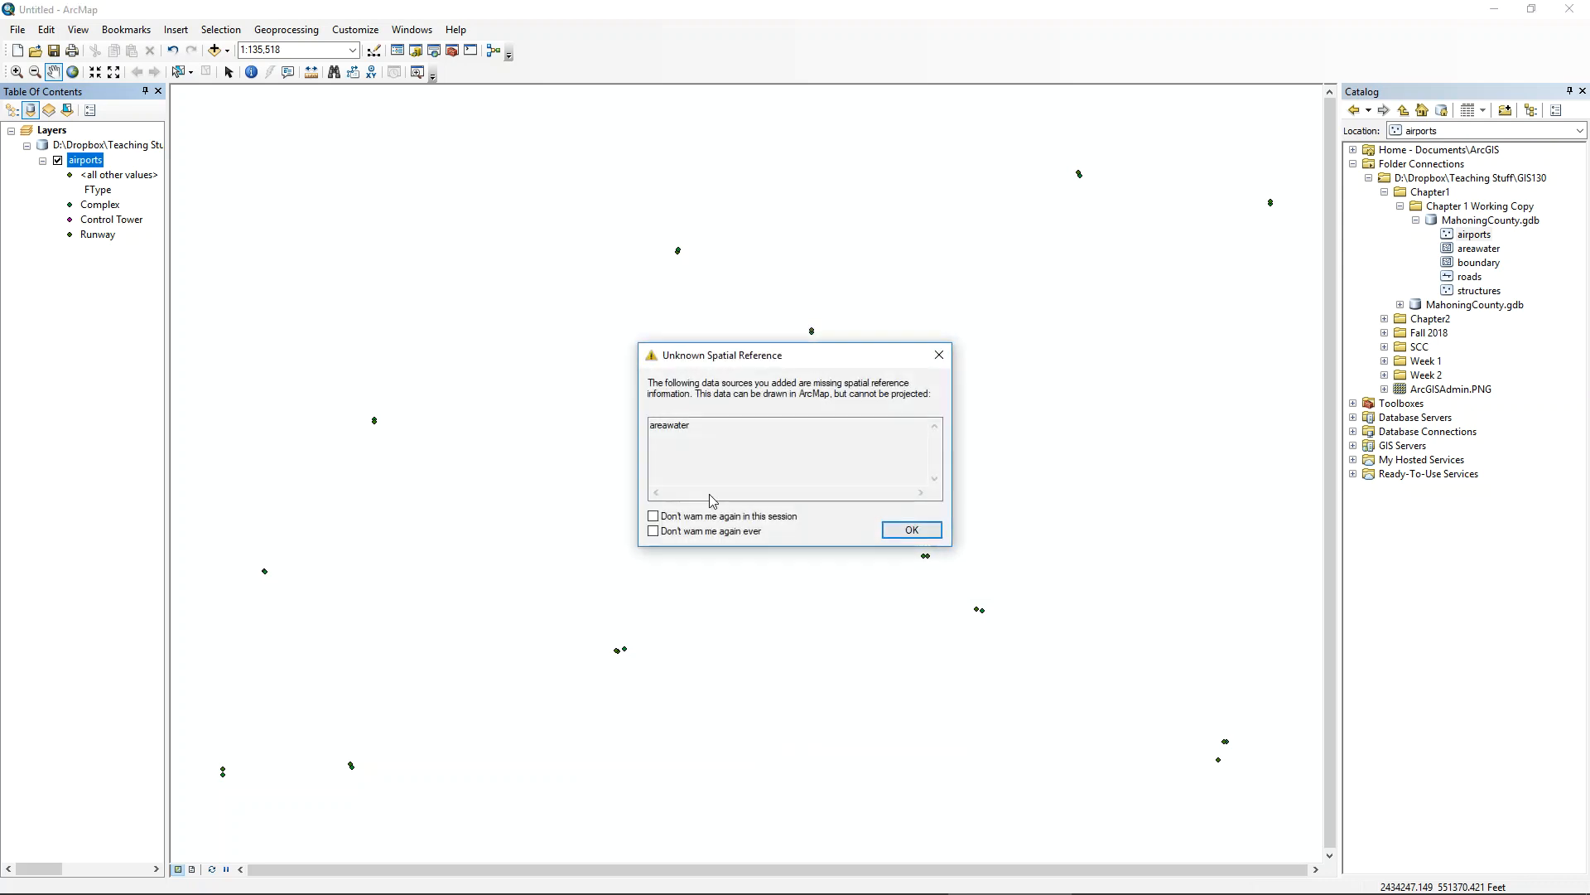
{"action": "left_click", "coordinate": [911, 529]}
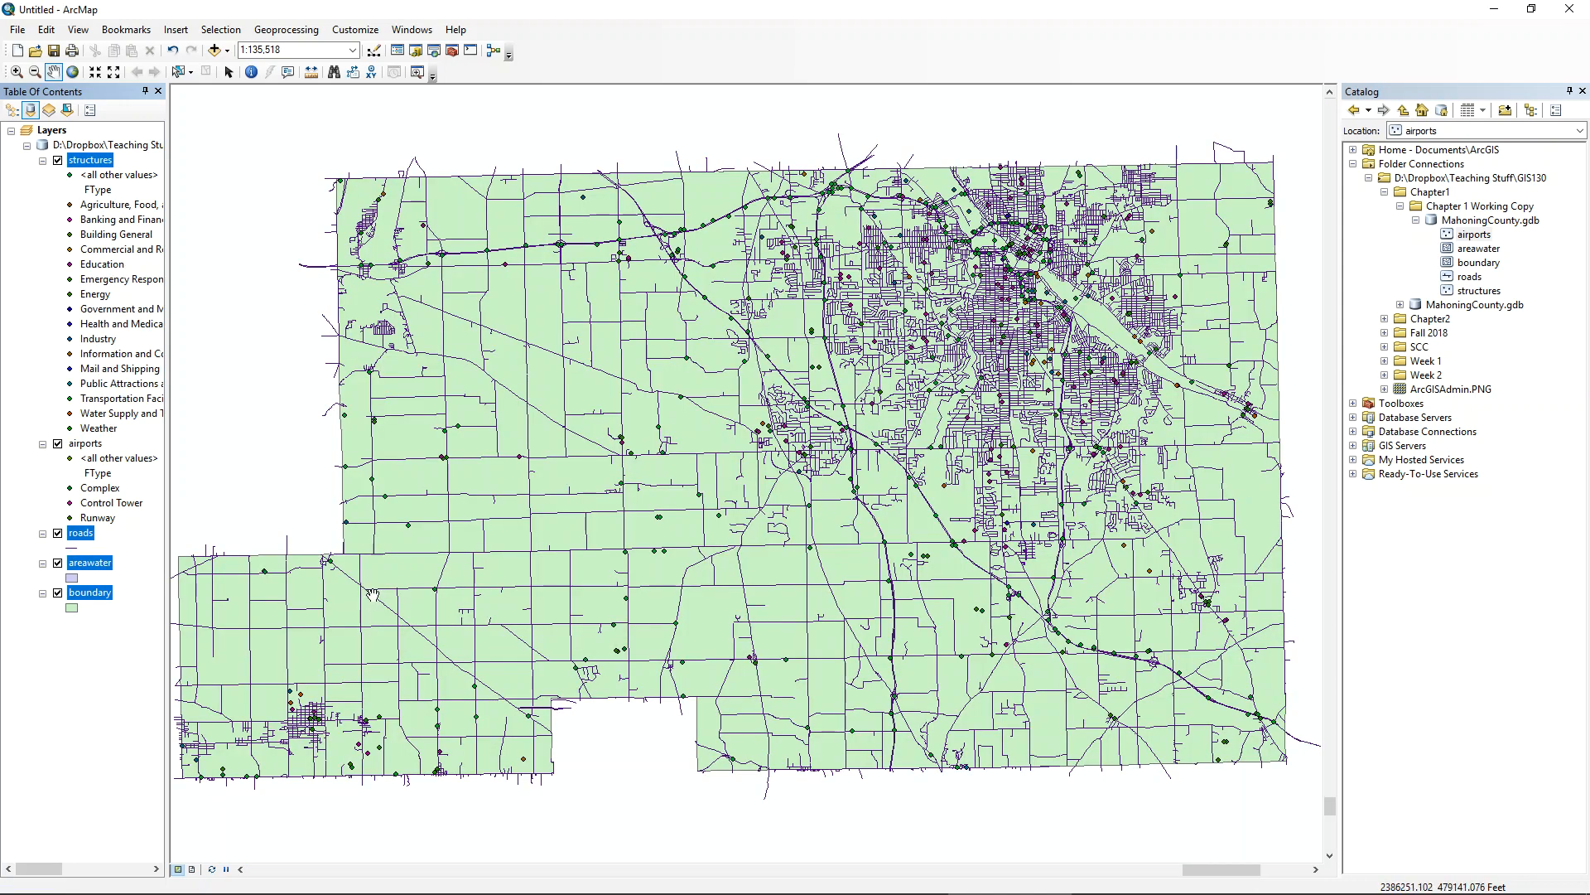
{"action": "left_click", "coordinate": [65, 741]}
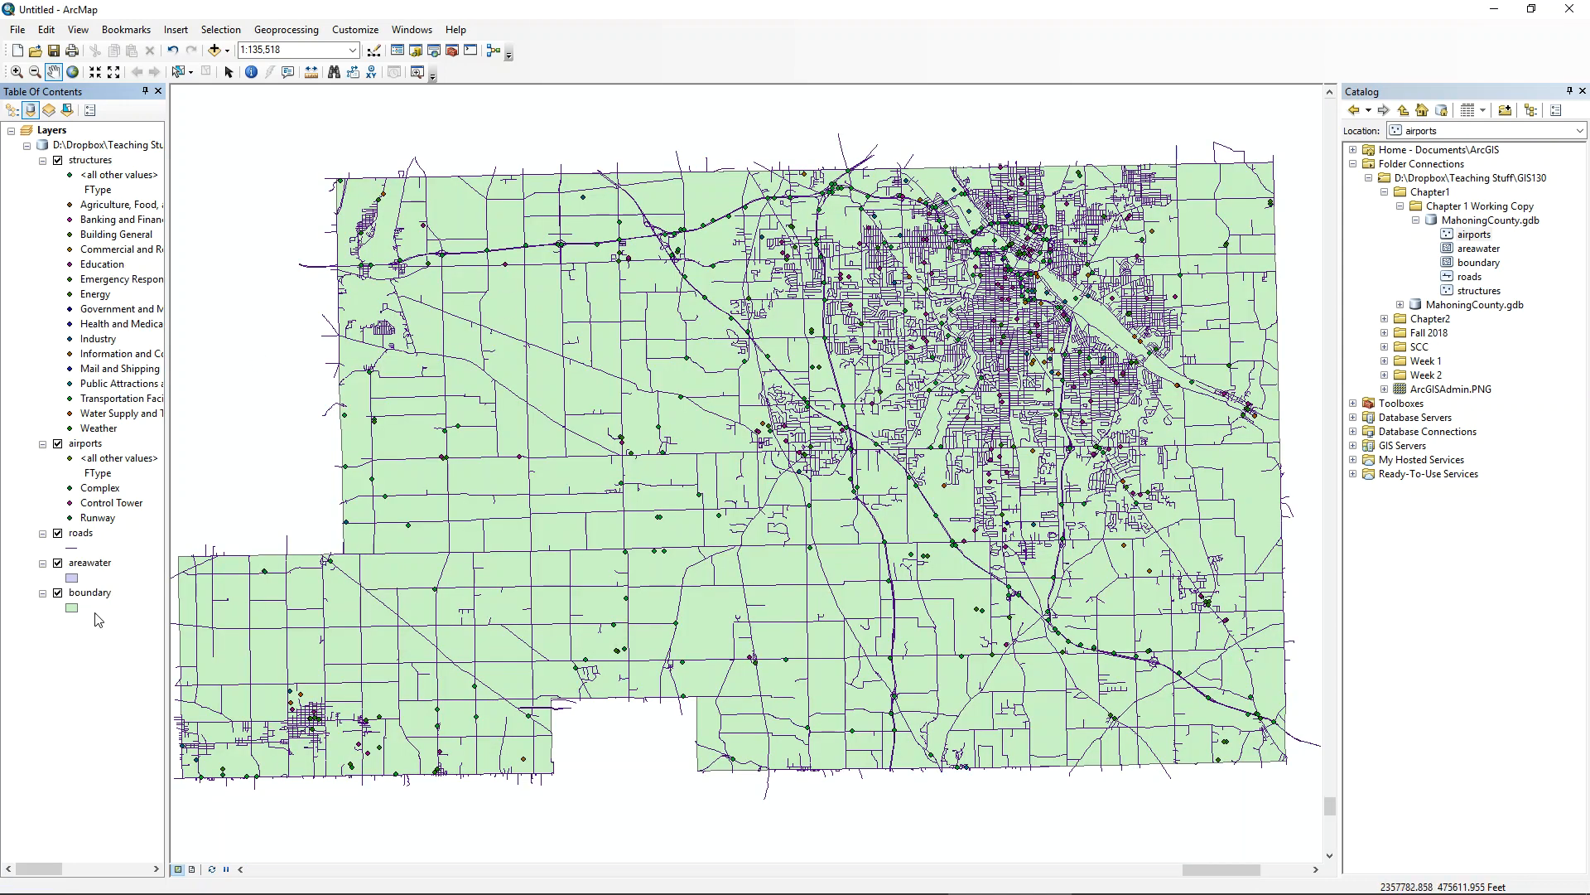
- Examine the structures layer's data source and coordinate system in its layer properties, and close them without changes
{"action": "left_click", "coordinate": [98, 597]}
{"action": "right_click", "coordinate": [89, 161]}
{"action": "left_click", "coordinate": [142, 507]}
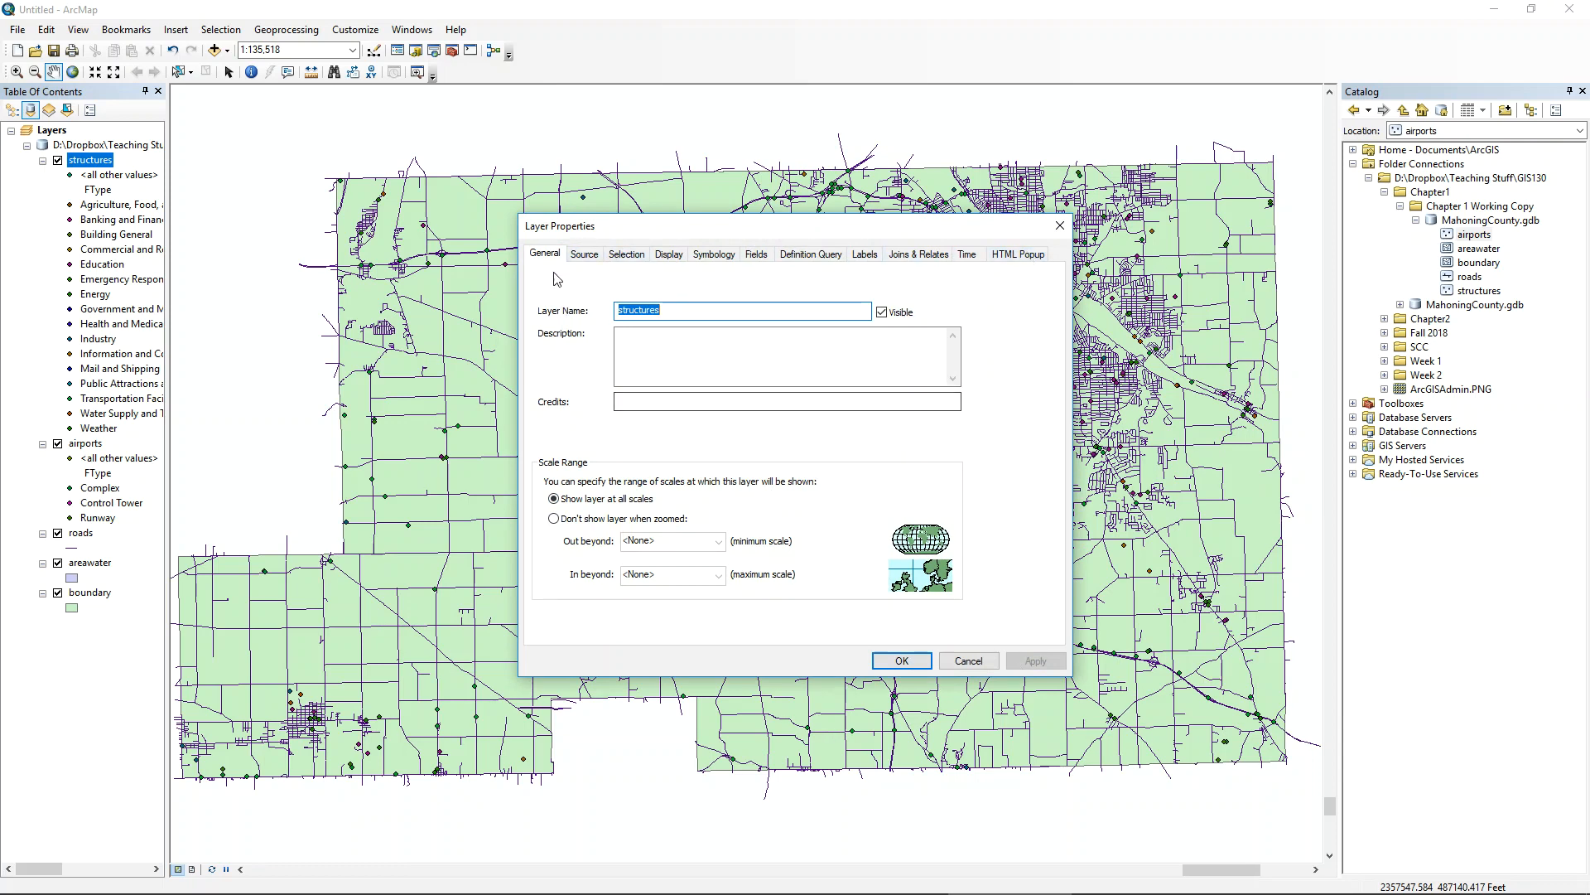
{"action": "left_click", "coordinate": [583, 254]}
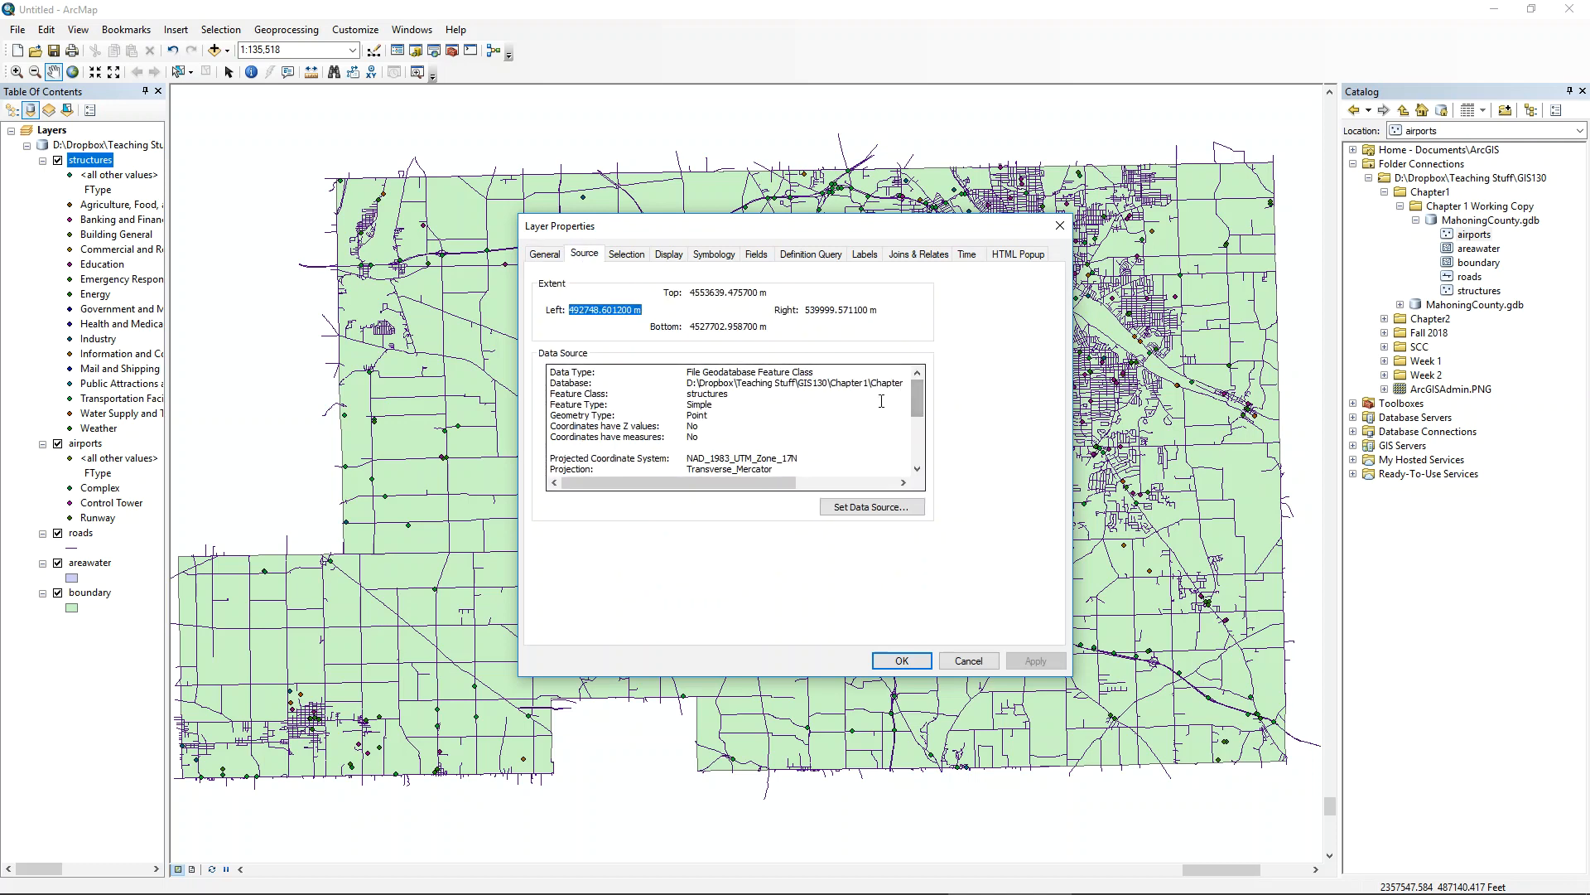
{"action": "left_click_drag", "start_coordinate": [918, 406], "coordinate": [917, 425]}
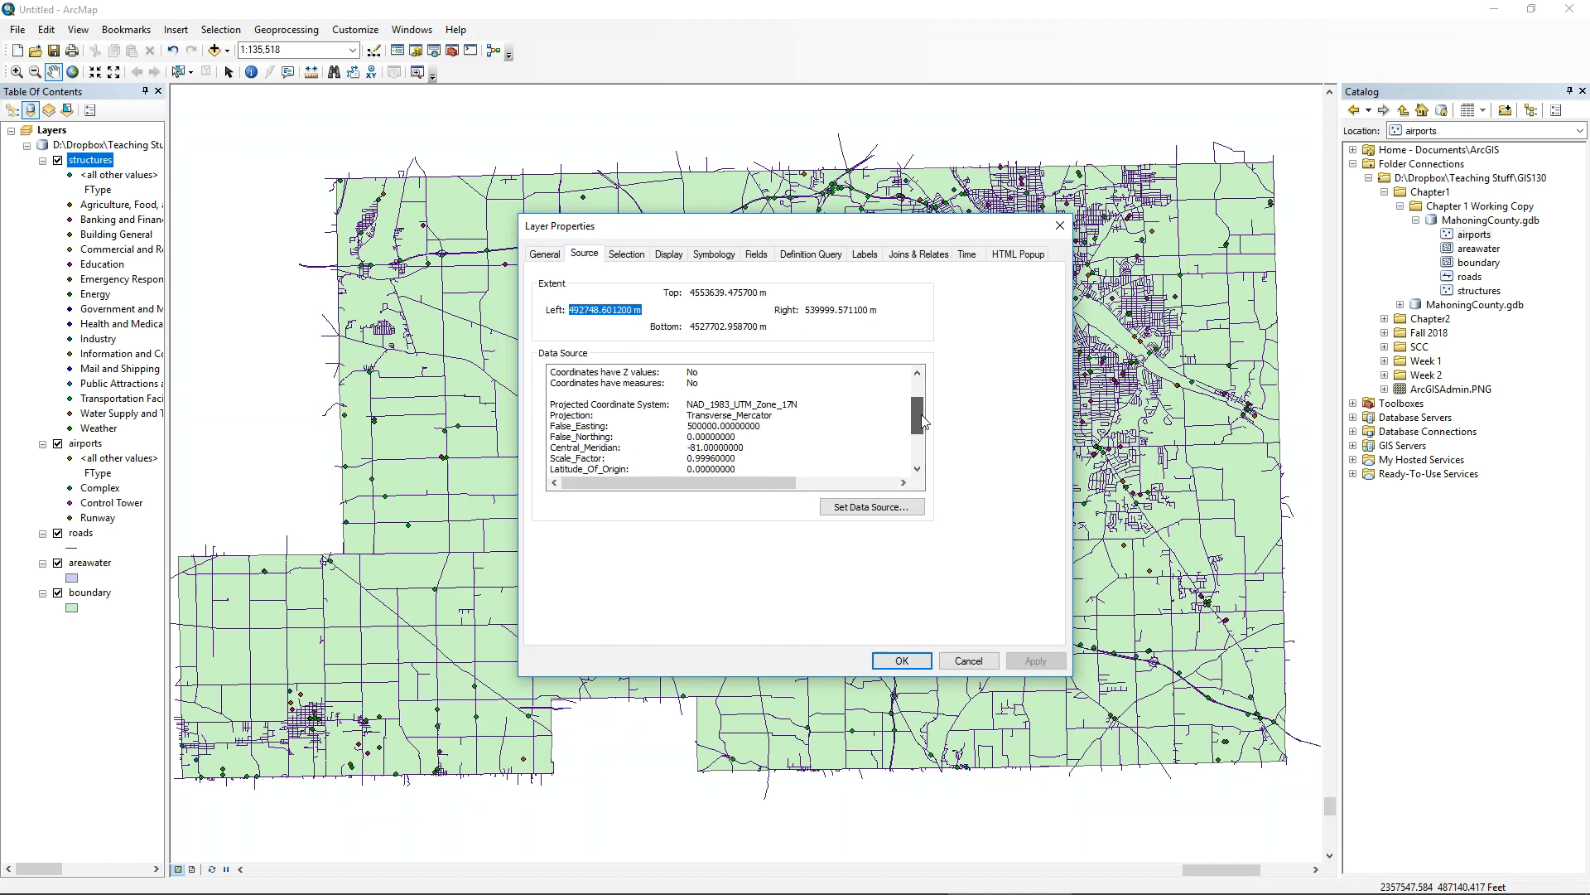
{"action": "left_click_drag", "start_coordinate": [590, 404], "coordinate": [829, 479]}
{"action": "left_click", "coordinate": [836, 453]}
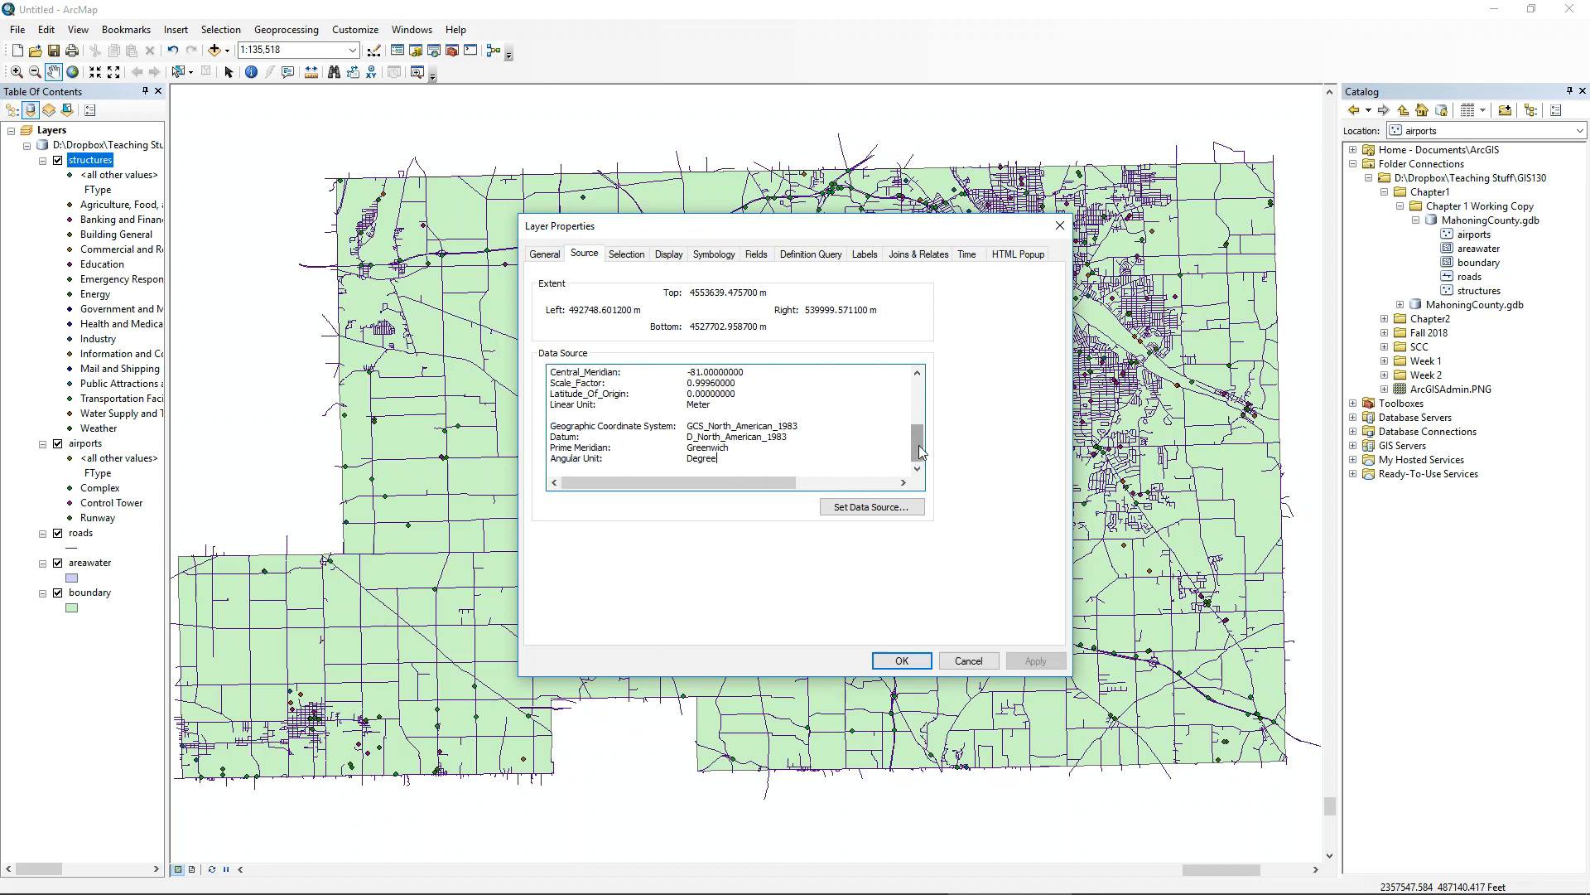
{"action": "left_click_drag", "start_coordinate": [918, 444], "coordinate": [929, 398]}
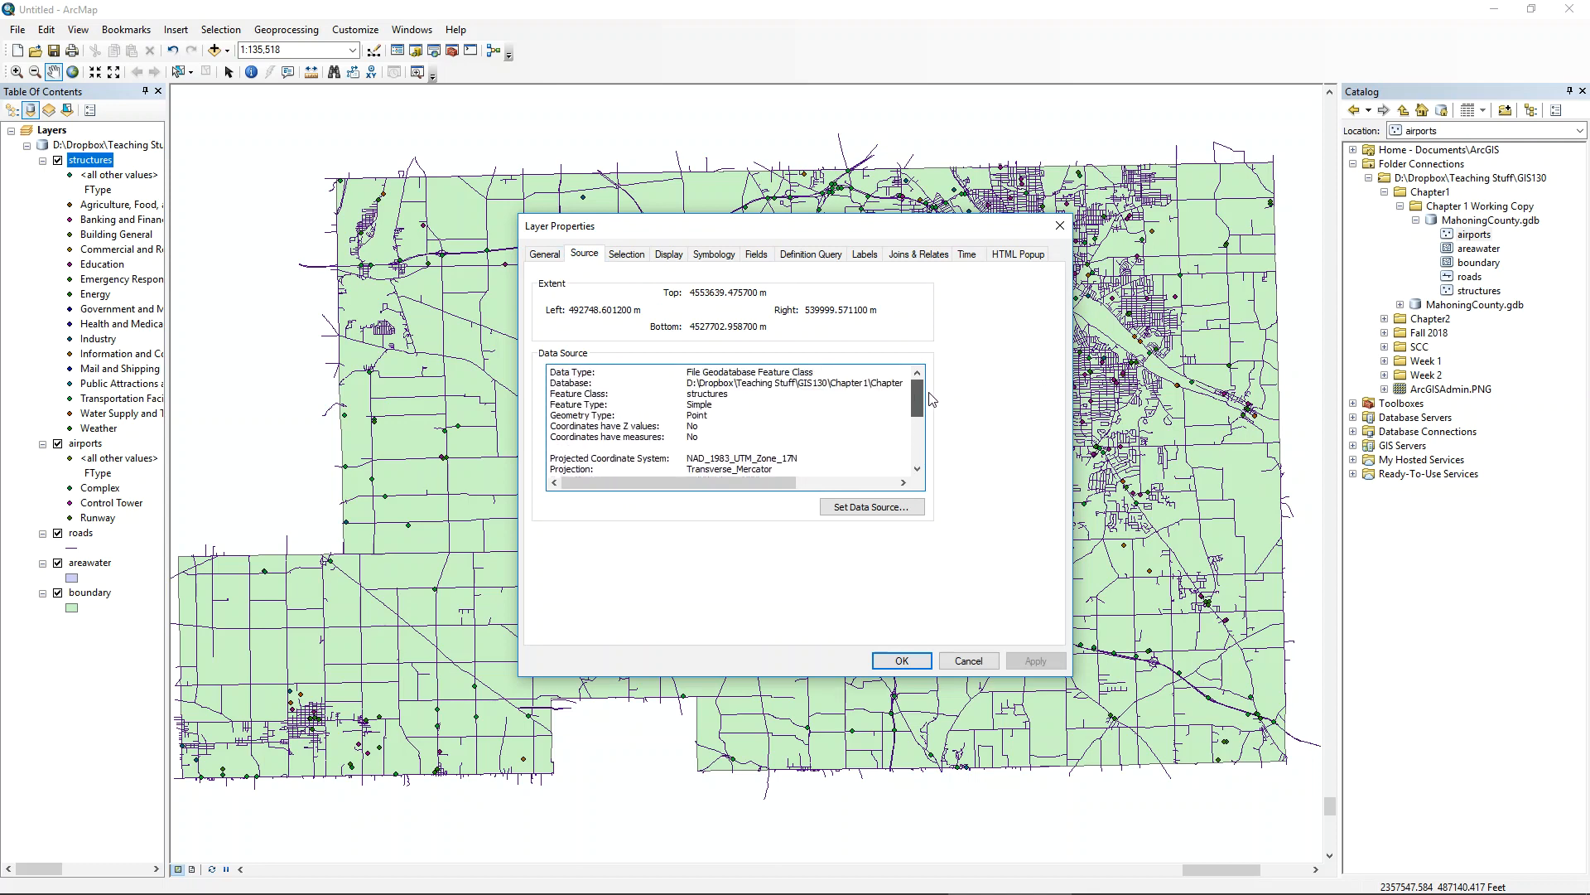
{"action": "left_click", "coordinate": [968, 661]}
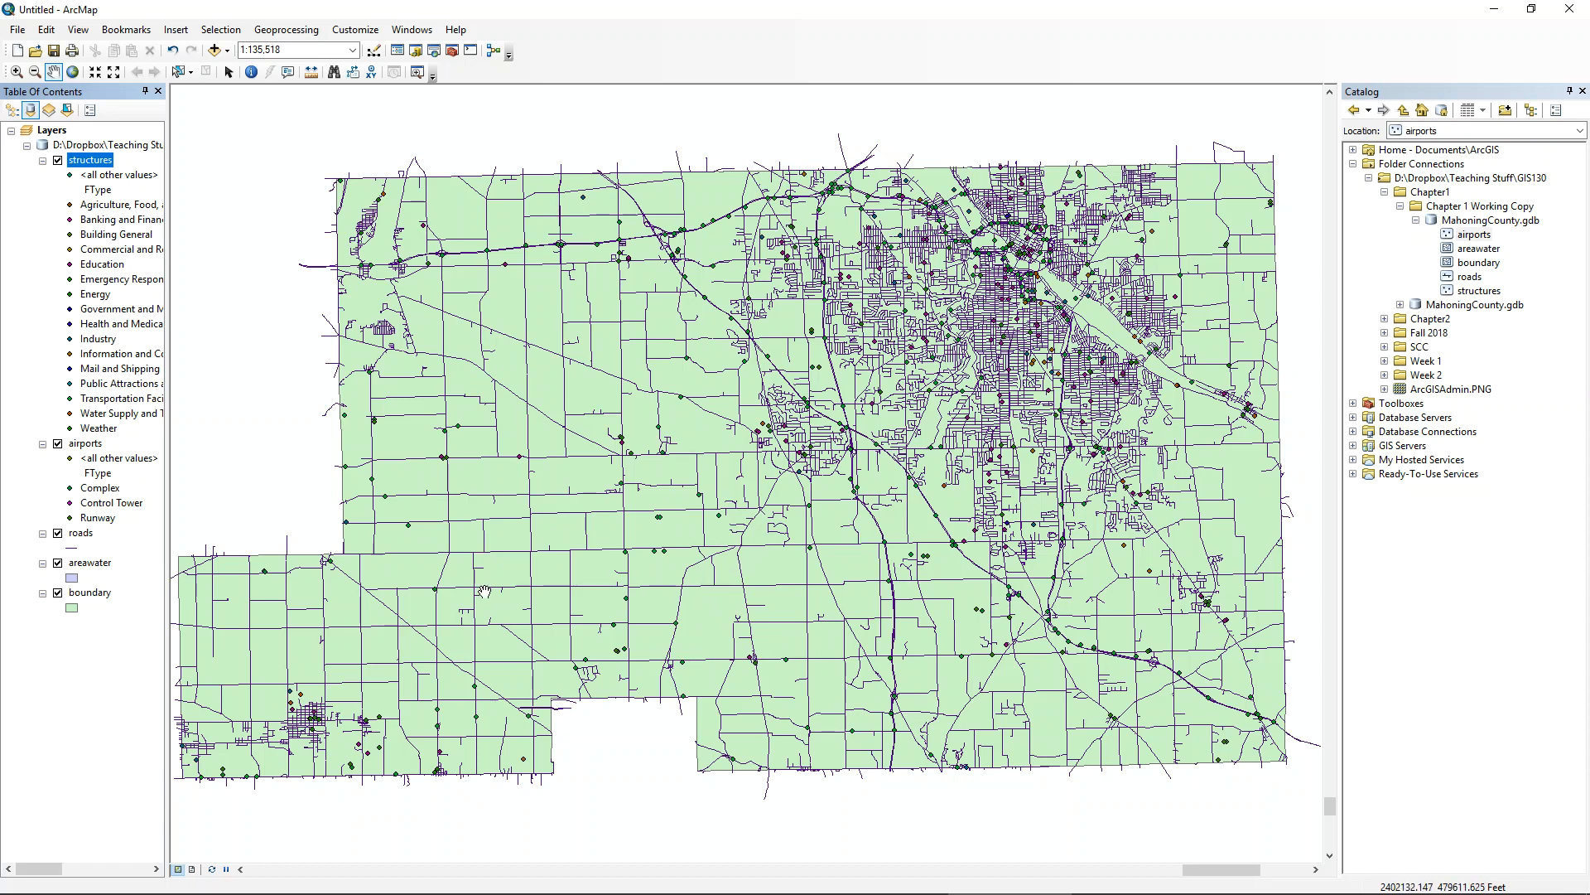
- Start exporting the map, set the output format to PDF and name the file Chapter1
{"action": "left_click", "coordinate": [21, 33]}
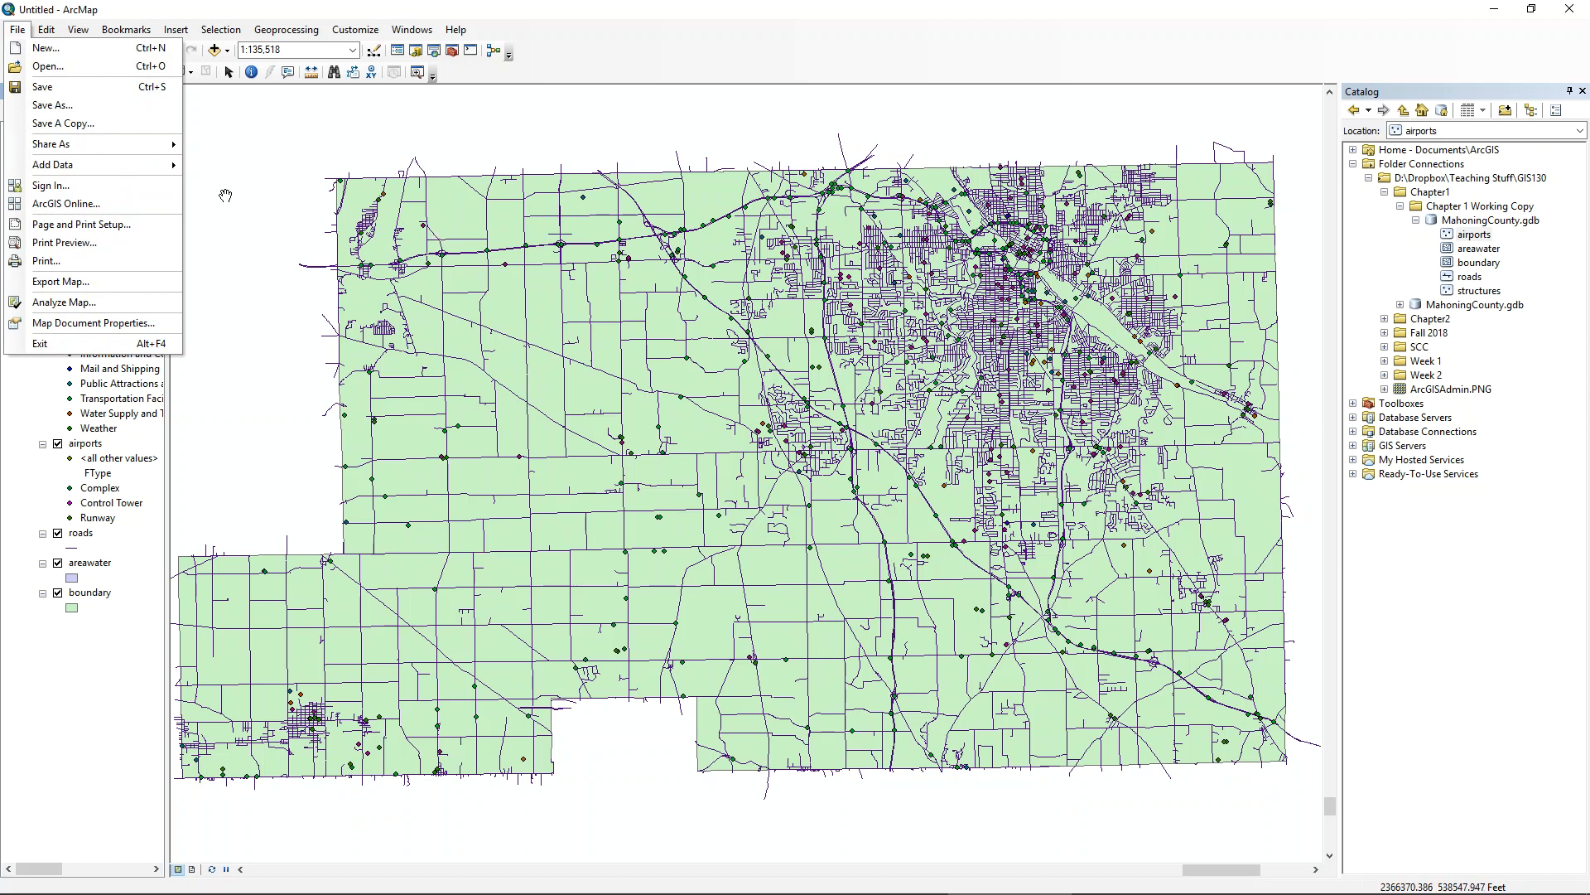
{"action": "left_click", "coordinate": [210, 302]}
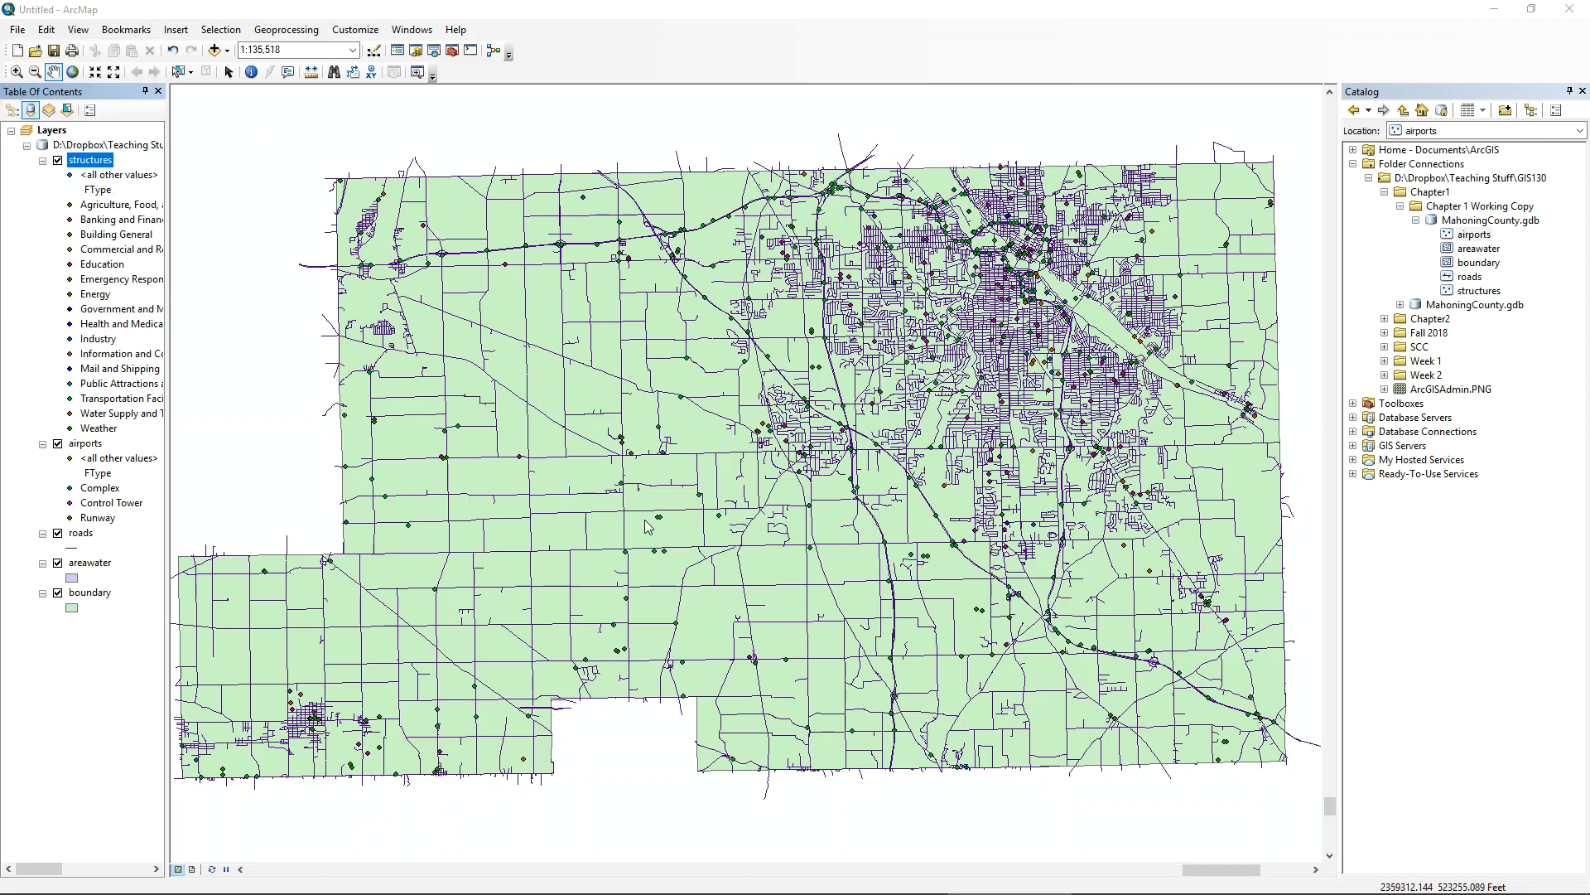
{"action": "left_click", "coordinate": [788, 474]}
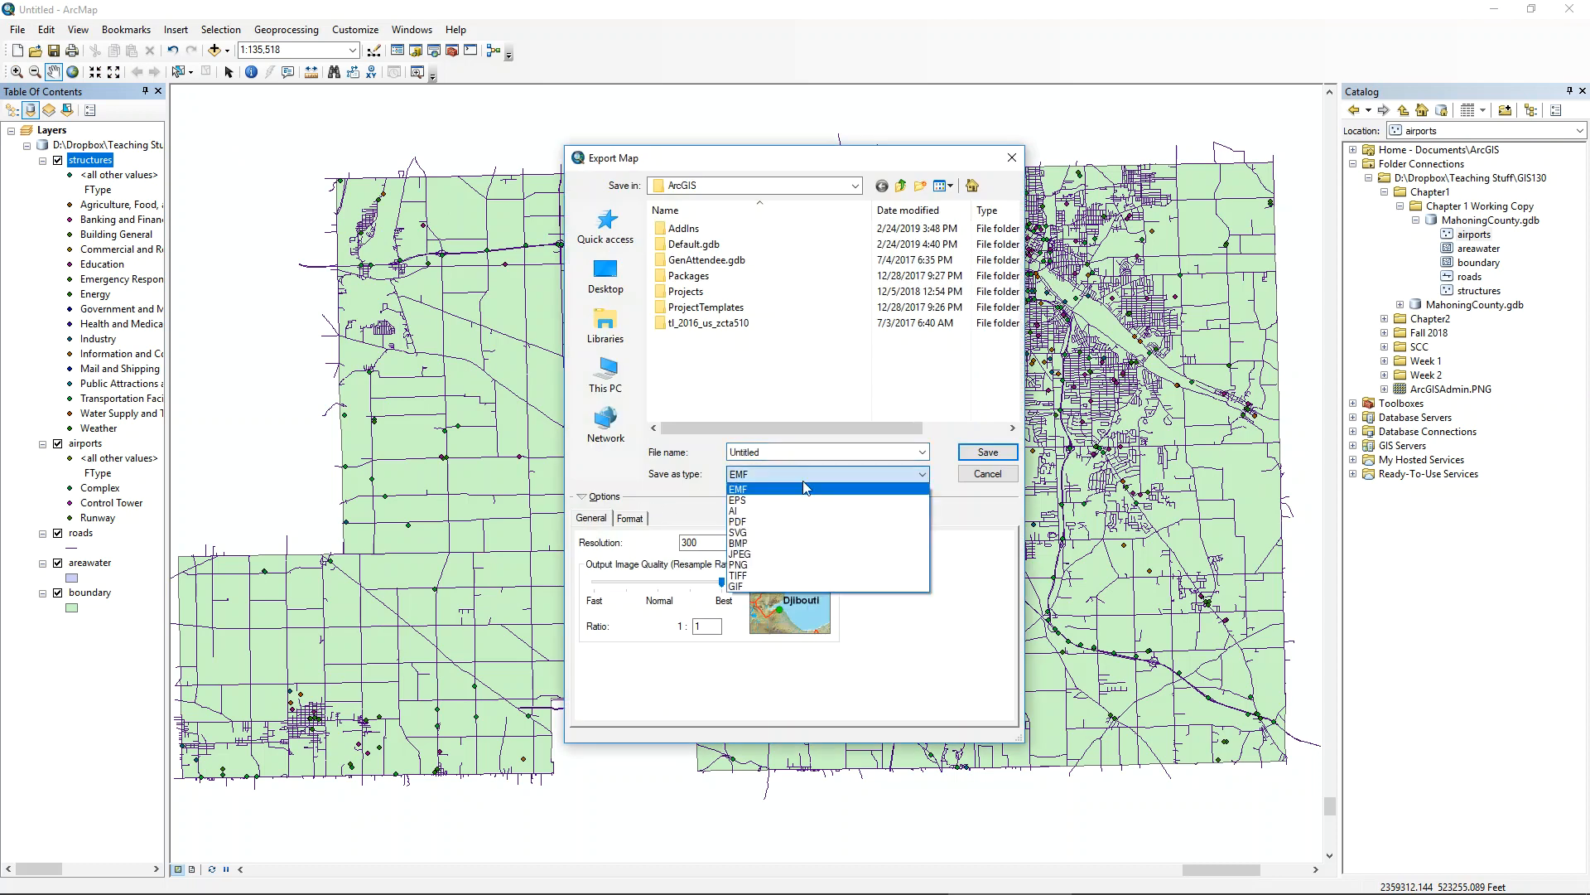
{"action": "left_click", "coordinate": [869, 522]}
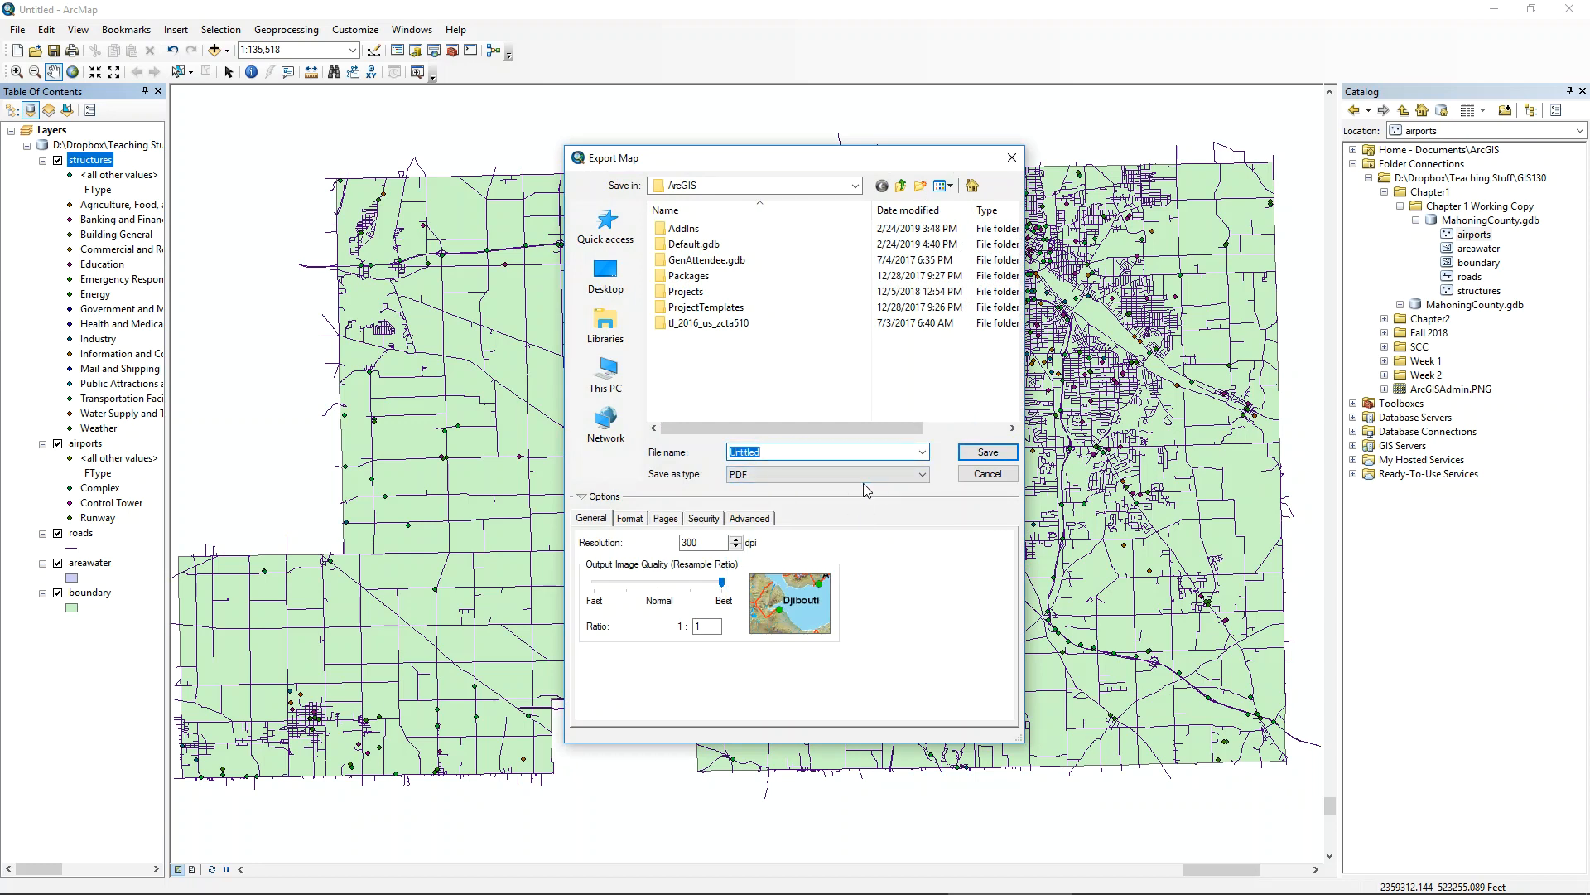
{"action": "type", "text": "Chapter1"}
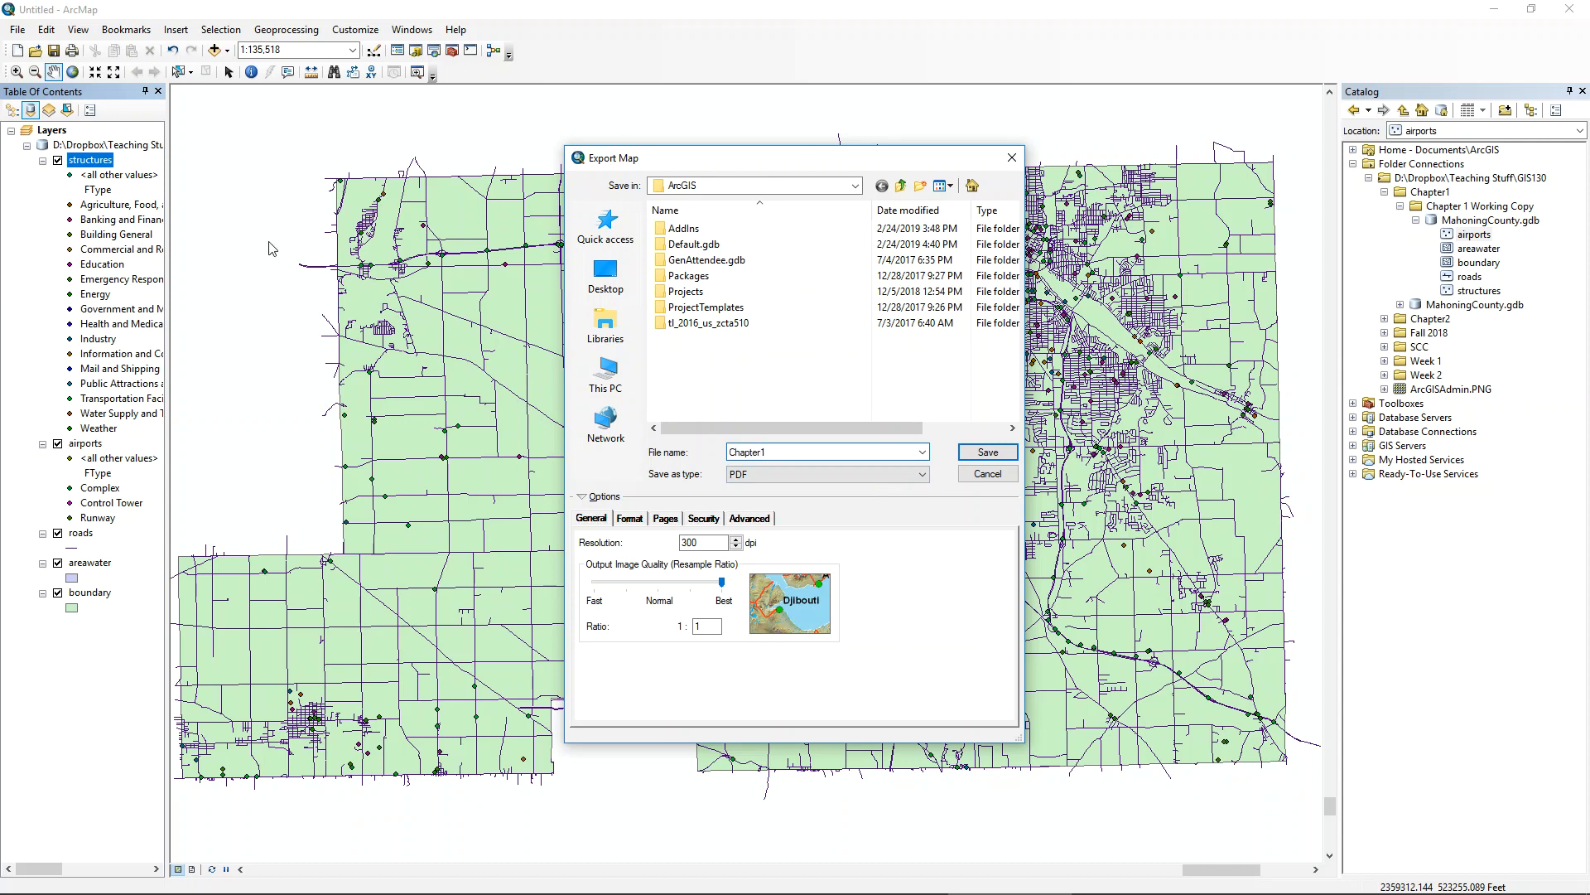
- Browse to Dropbox, Teaching Stuff, GIS130, Chapter1 as the destination folder and save the PDF export there
{"action": "left_click", "coordinate": [824, 182]}
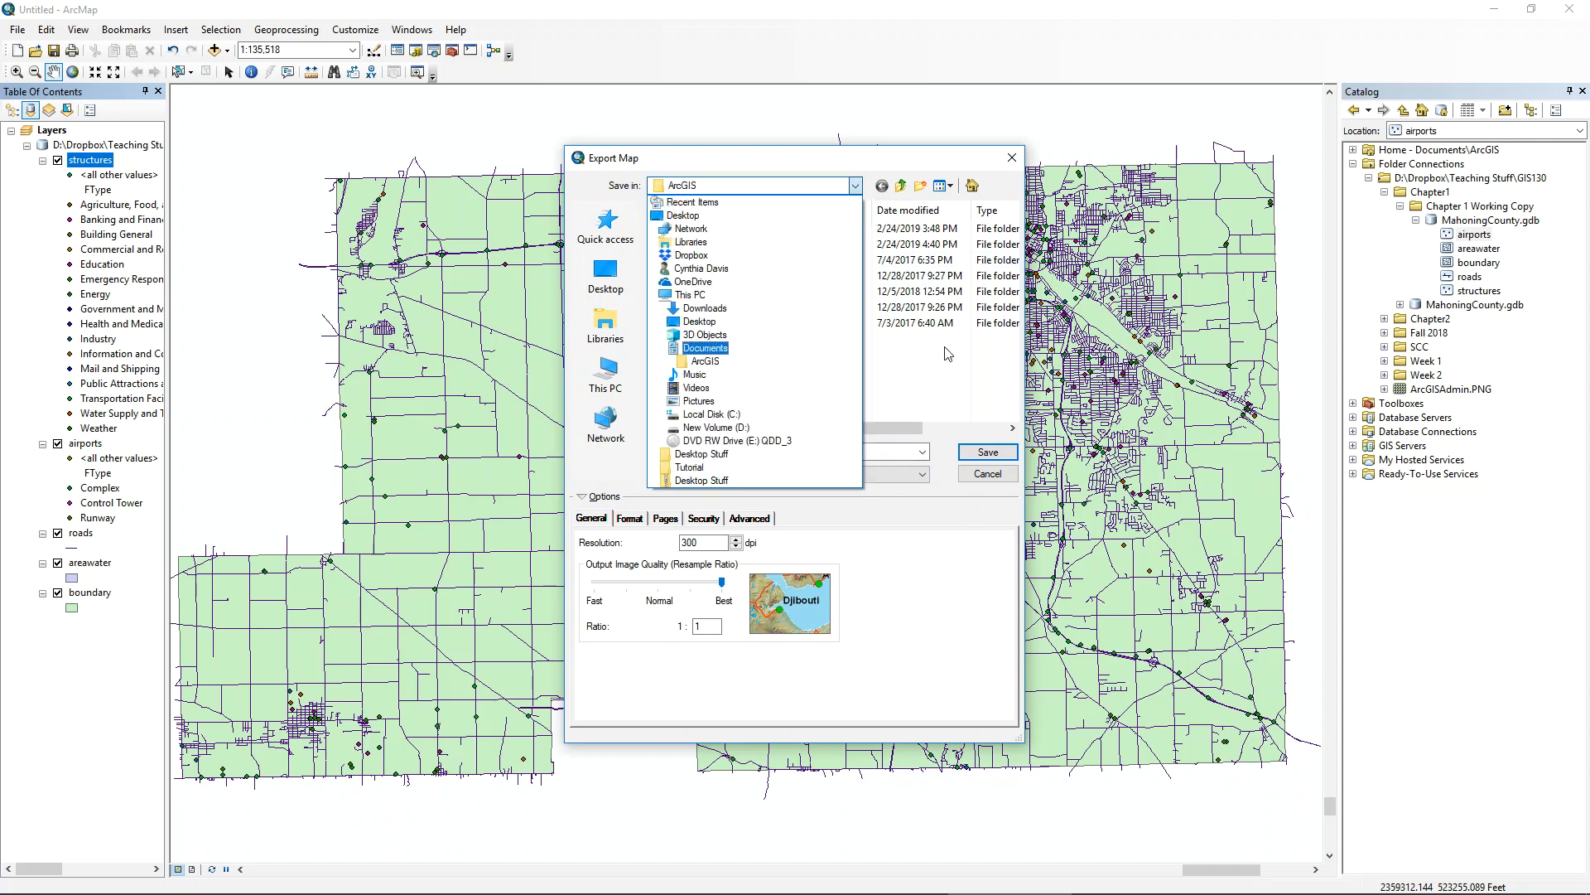
{"action": "left_click", "coordinate": [775, 362]}
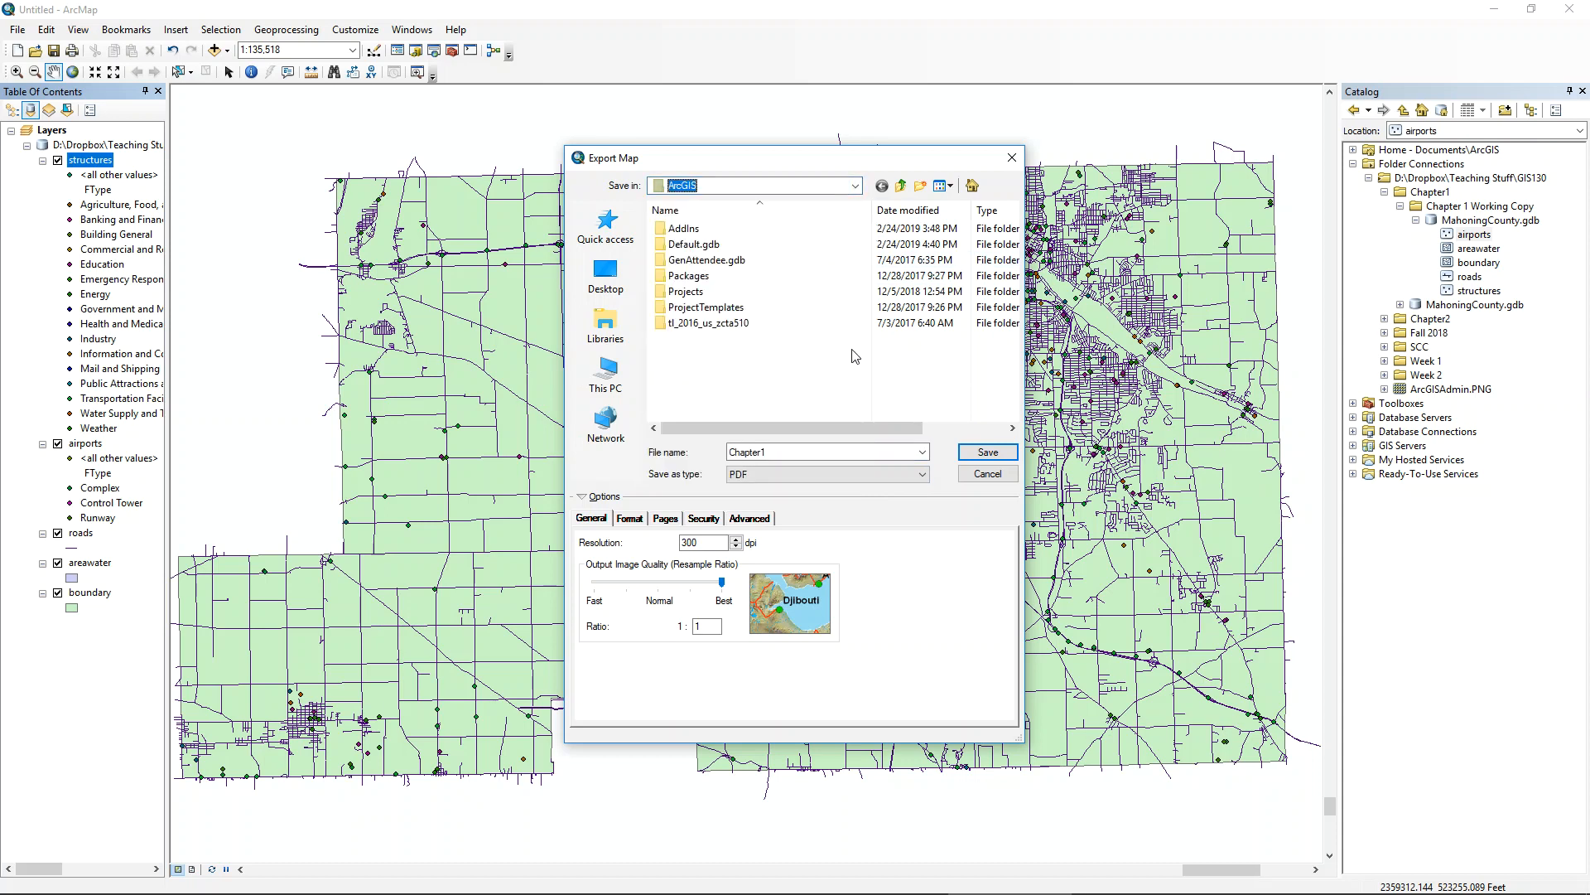
{"action": "left_click", "coordinate": [855, 192]}
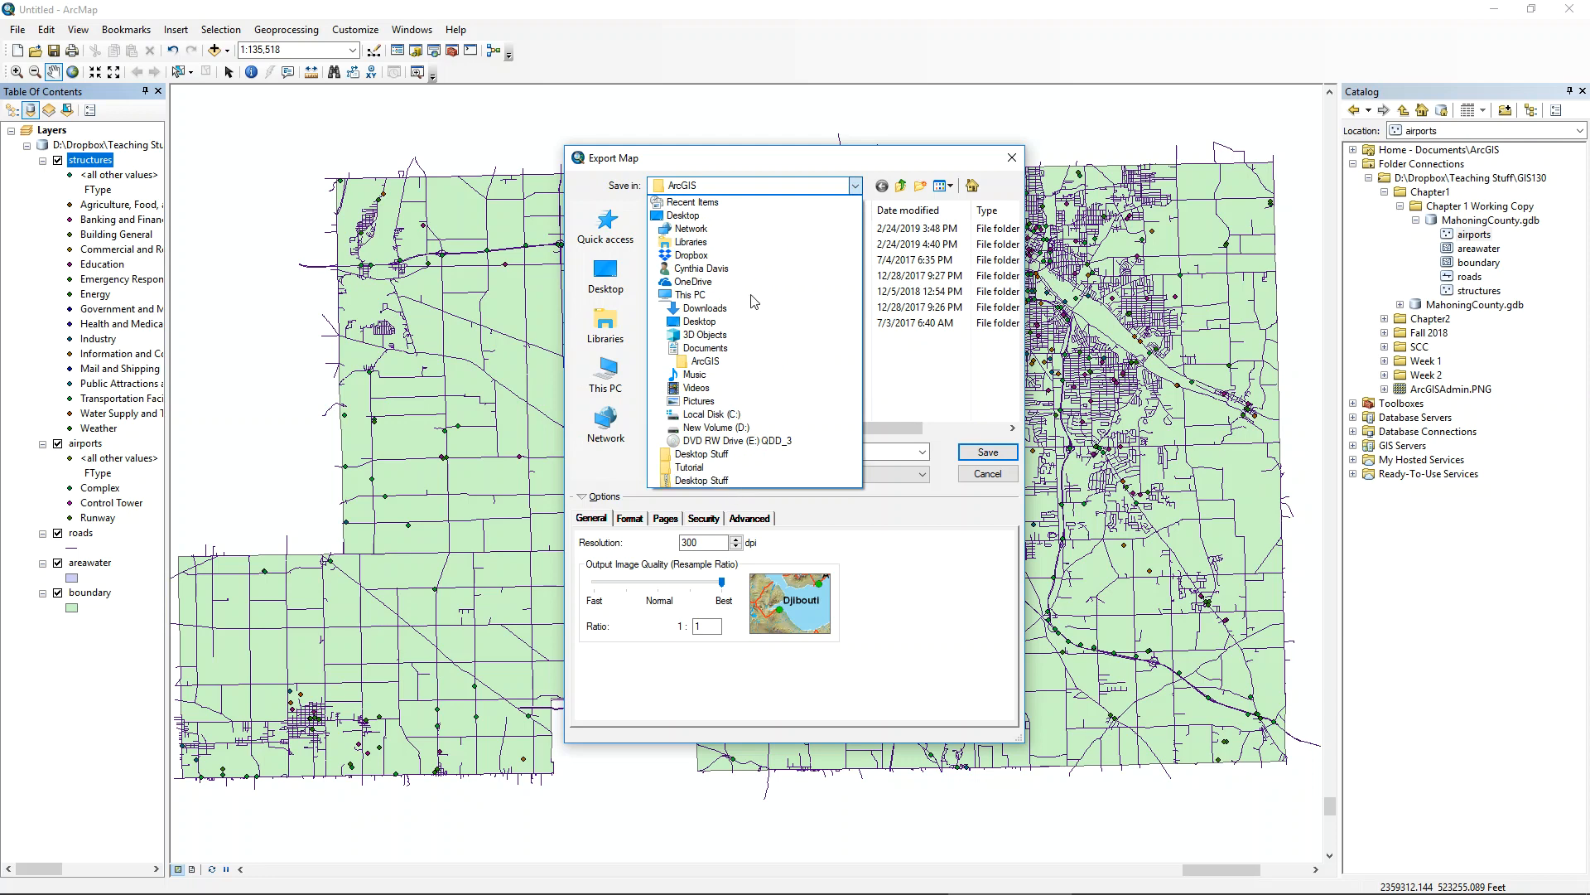
{"action": "left_click", "coordinate": [689, 256]}
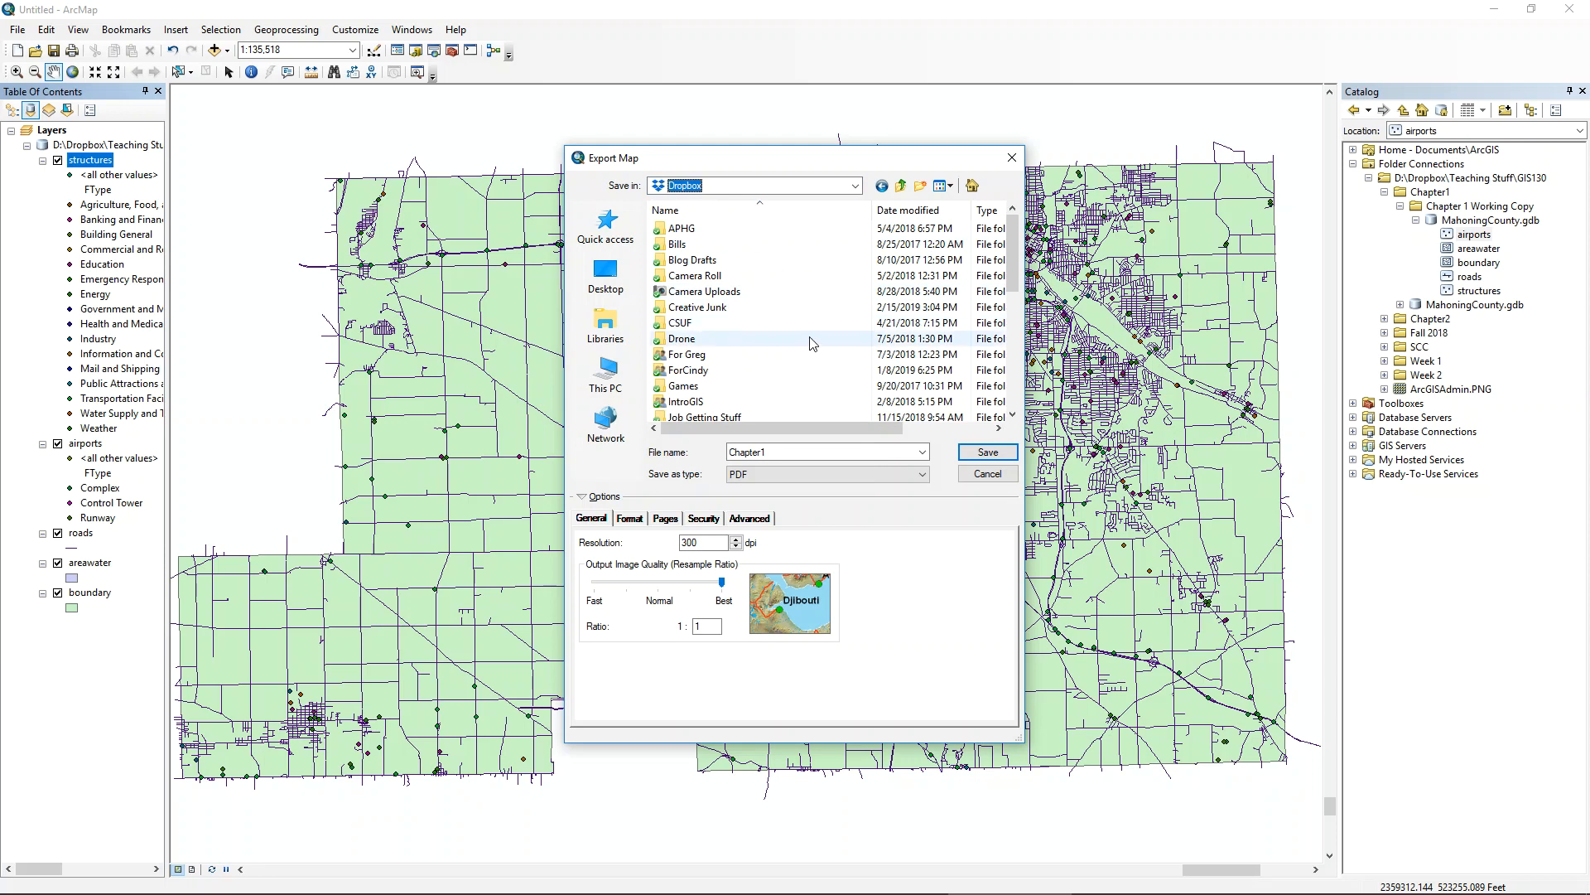
{"action": "scroll", "coordinate": [814, 389], "scroll_direction": "down", "scroll_amount": 3}
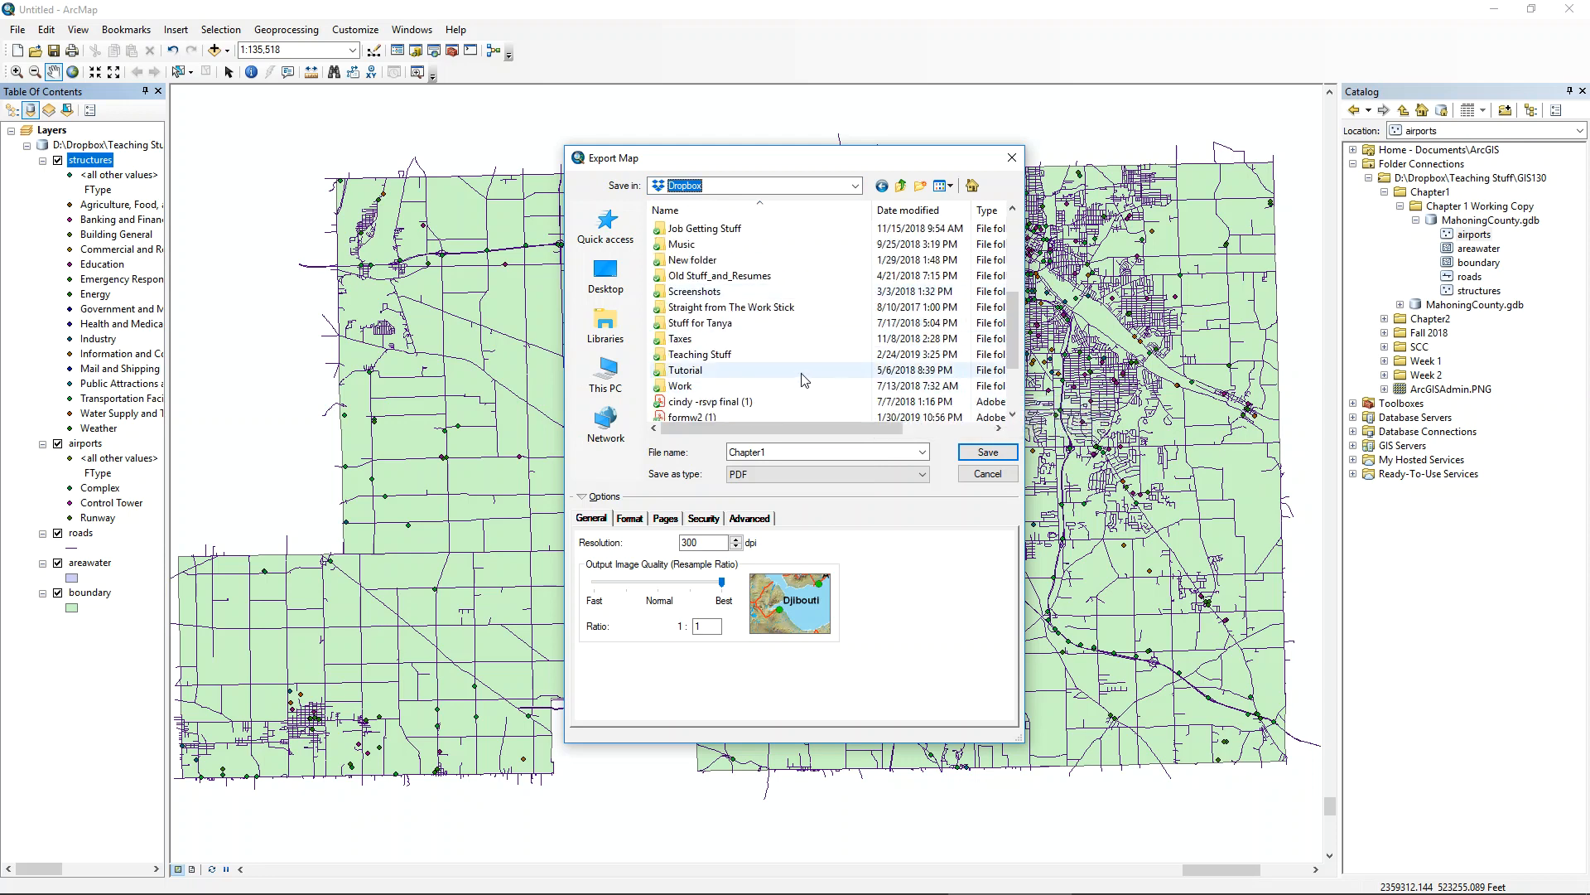
{"action": "scroll", "coordinate": [829, 365], "scroll_direction": "up", "scroll_amount": 3}
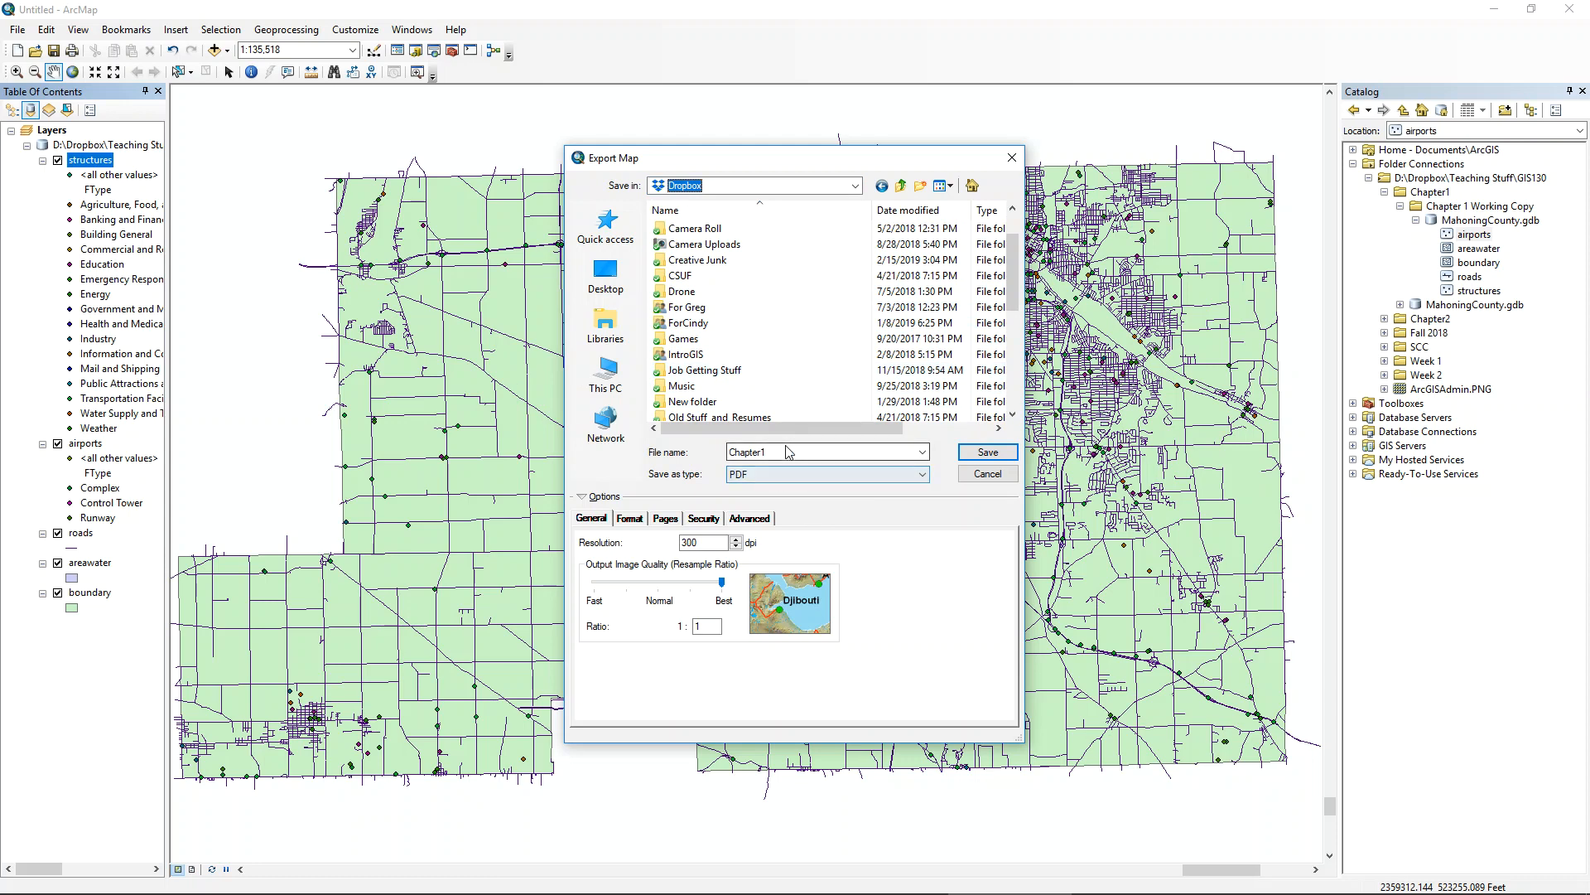
{"action": "scroll", "coordinate": [770, 315], "scroll_direction": "down", "scroll_amount": 2}
{"action": "scroll", "coordinate": [769, 307], "scroll_direction": "down", "scroll_amount": 2}
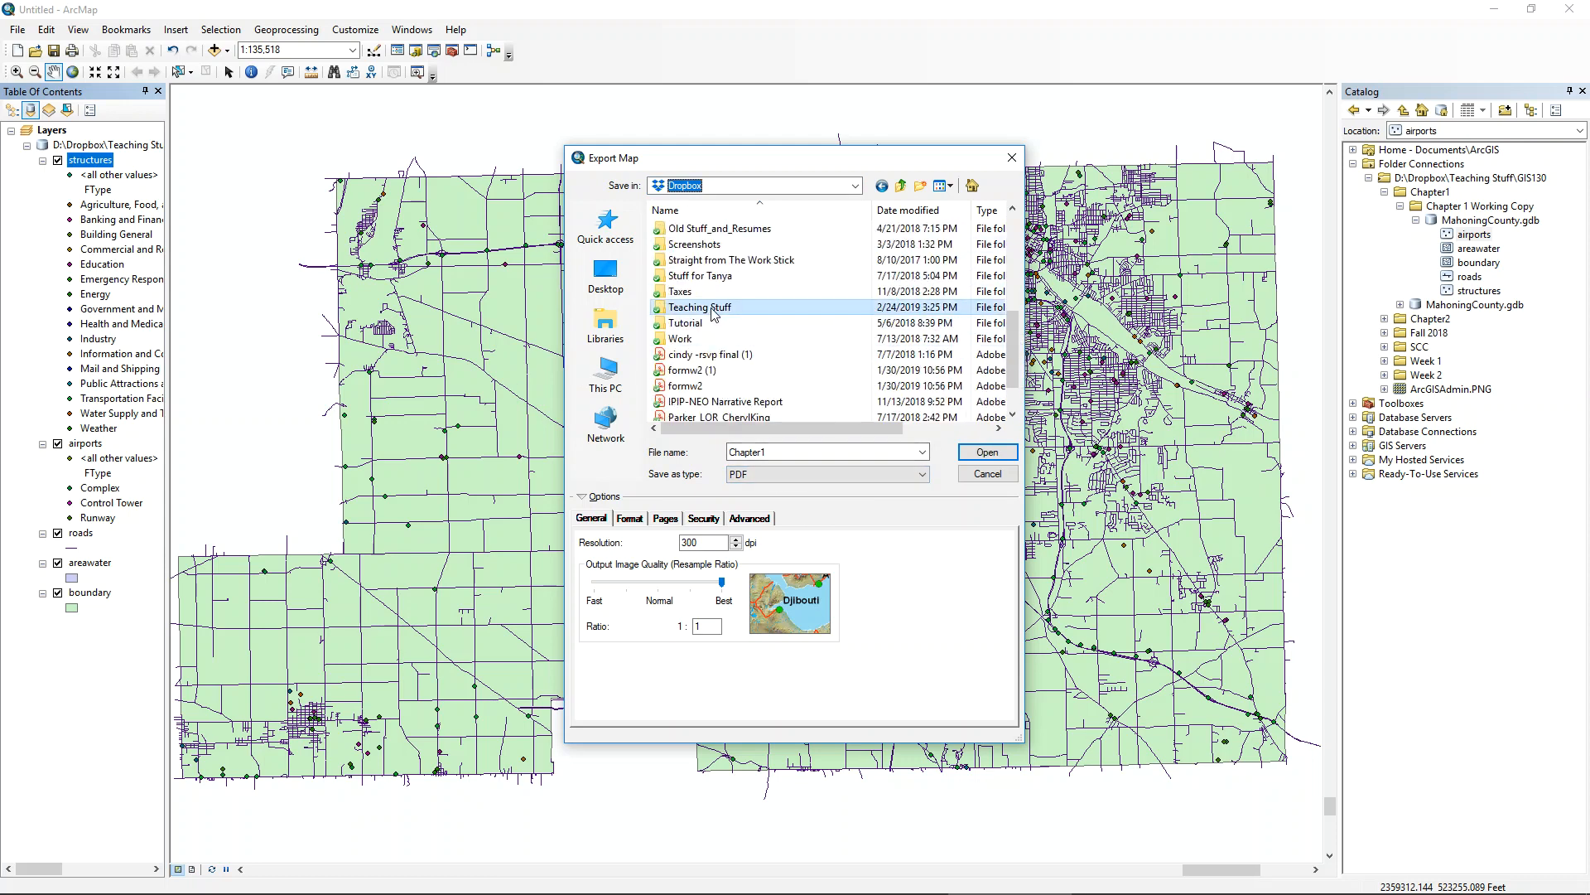
{"action": "double_click", "coordinate": [700, 308]}
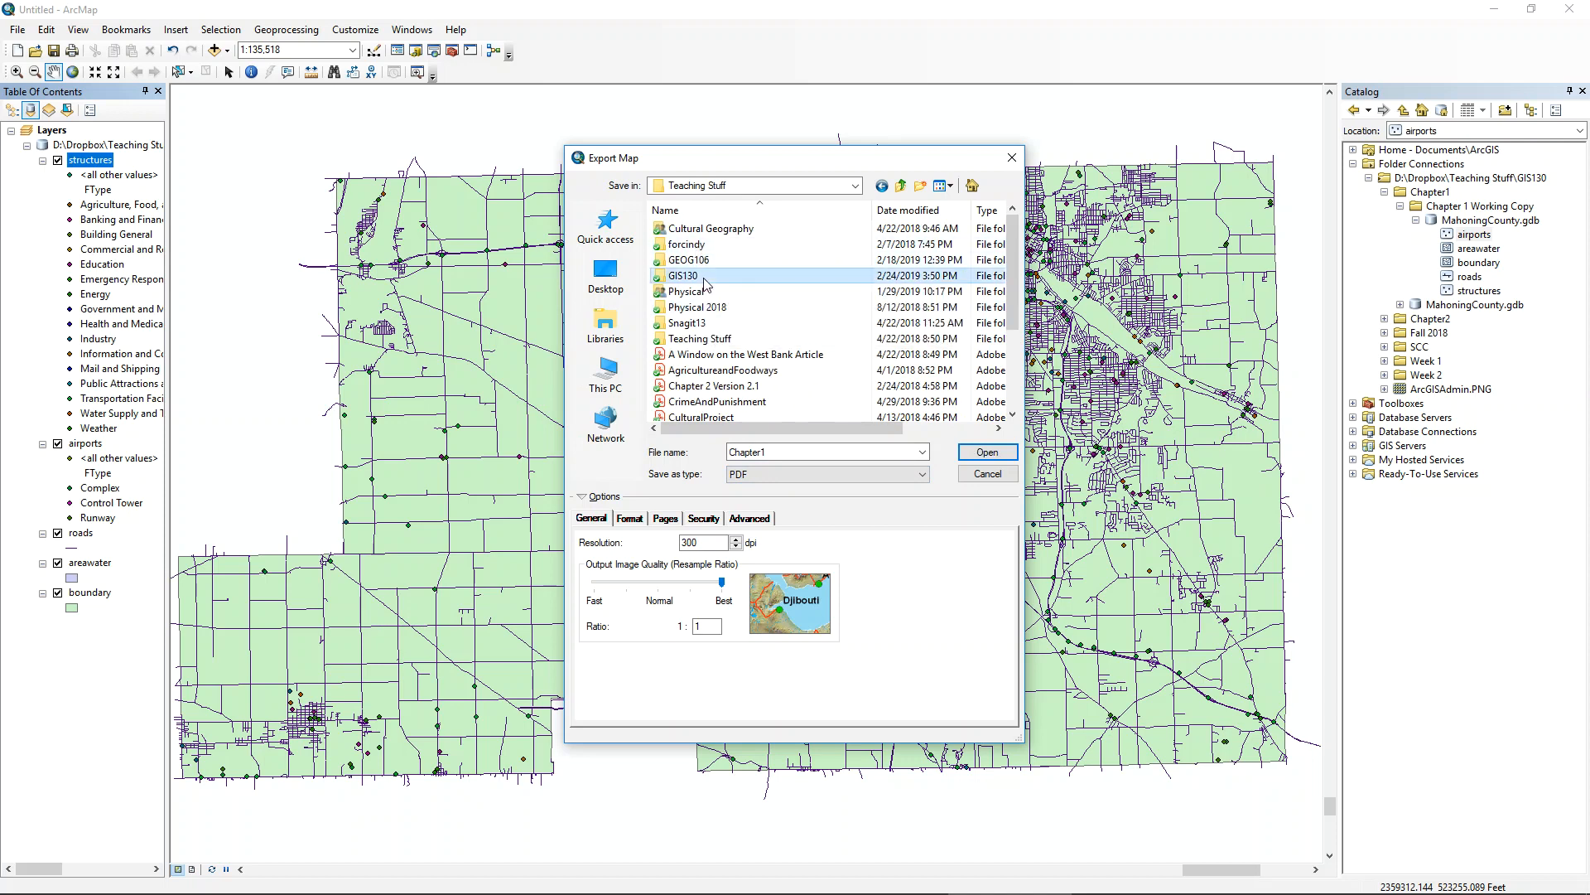
{"action": "double_click", "coordinate": [696, 276]}
{"action": "double_click", "coordinate": [687, 229]}
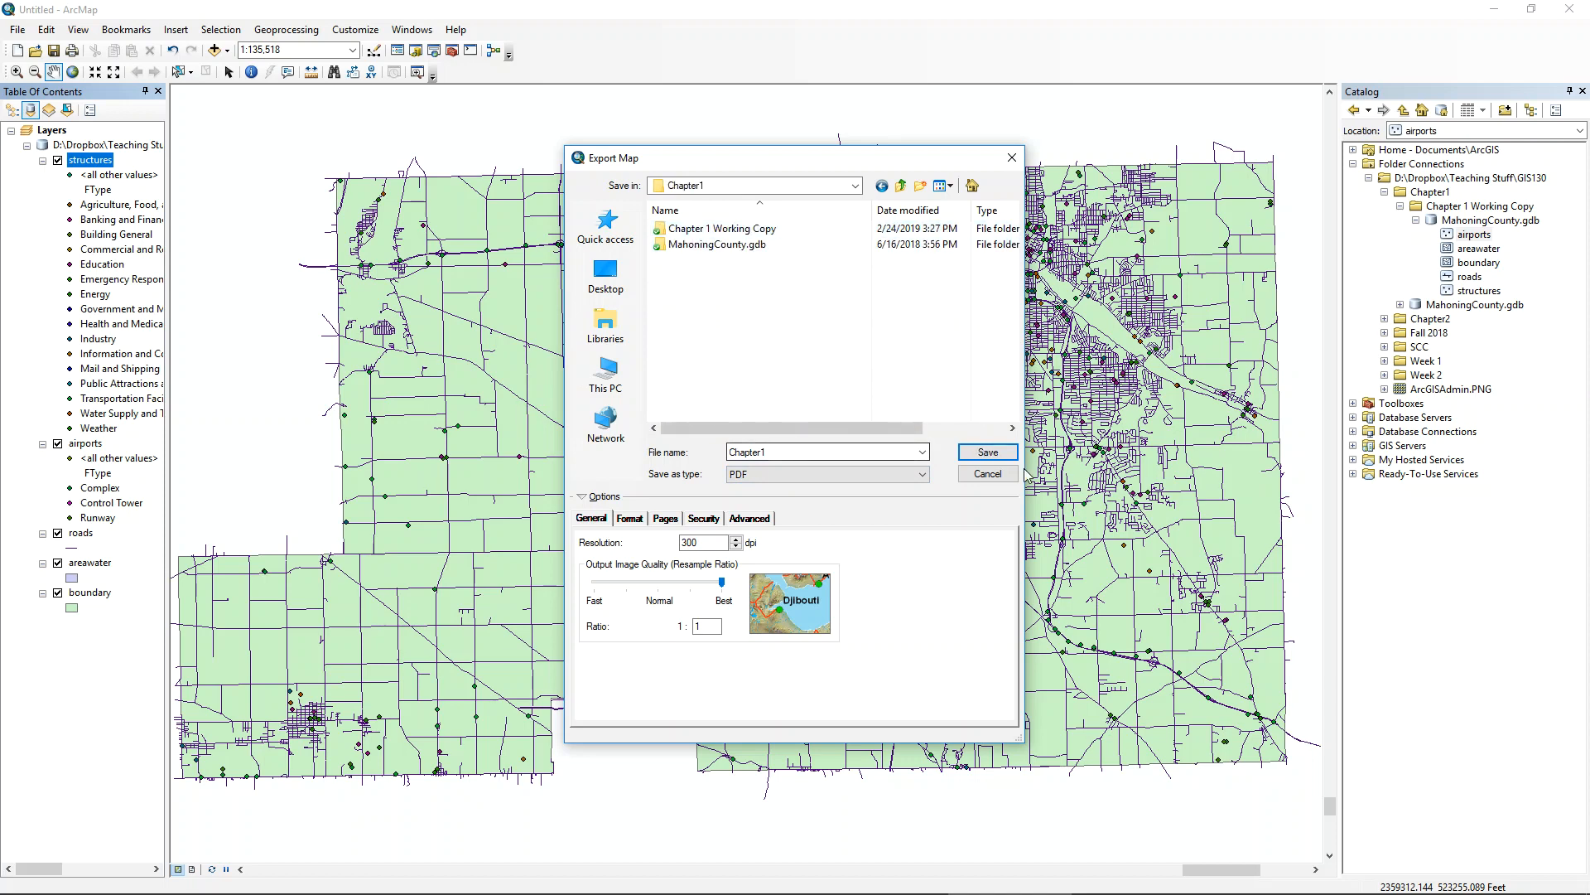
{"action": "left_click", "coordinate": [987, 451]}
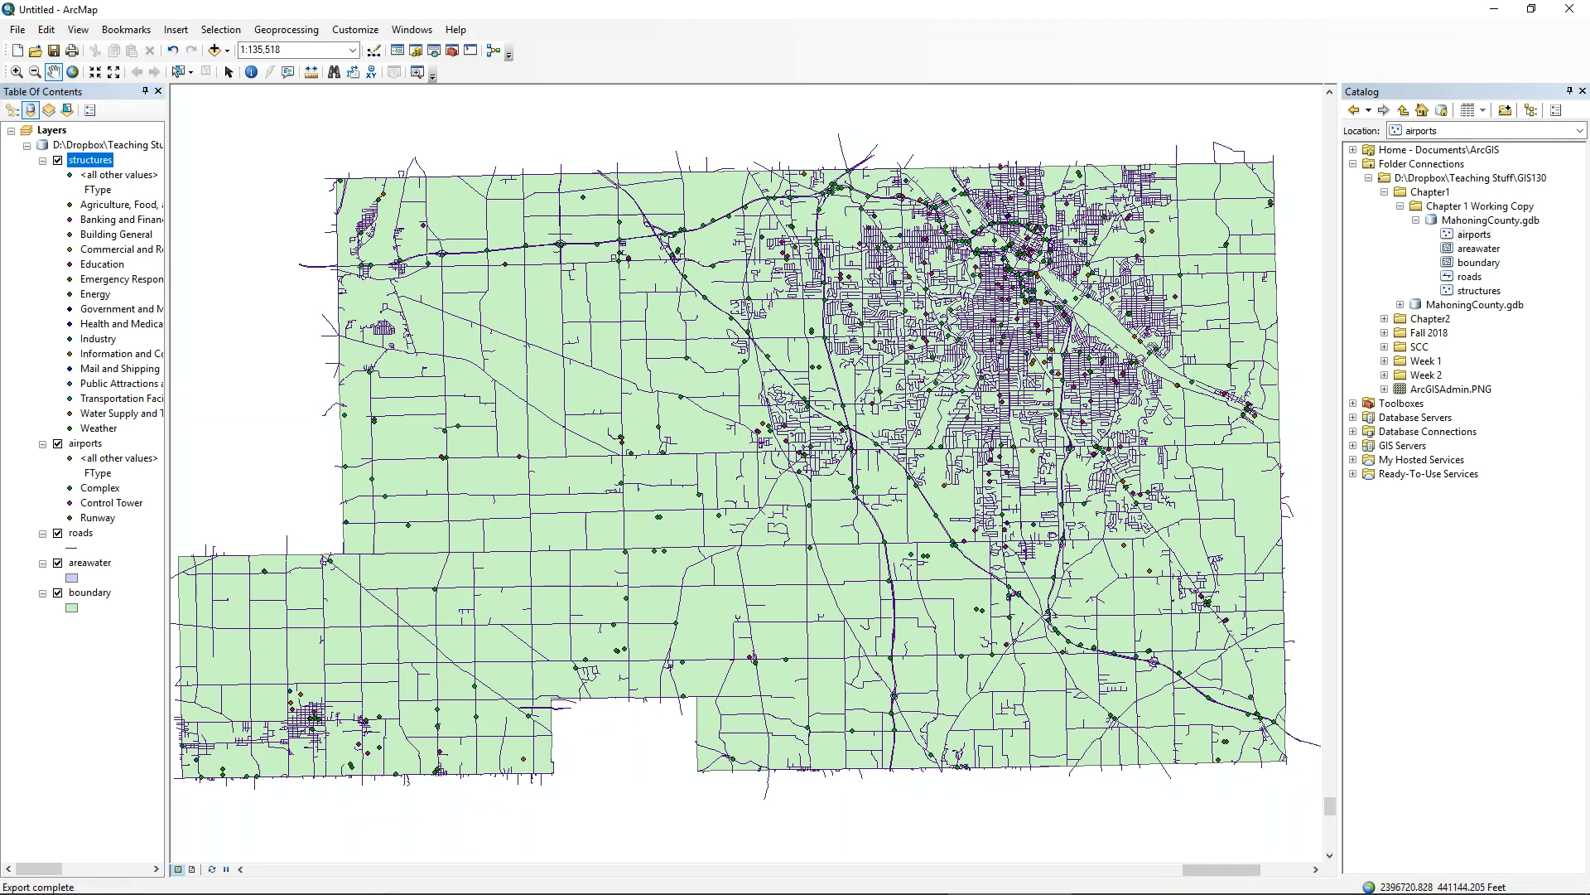
- Switch to File Explorer, open the exported Chapter1 PDF from the GIS130 Chapter1 folder to check it, close it and return to ArcMap
{"action": "mouse_move", "coordinate": [223, 892]}
{"action": "left_click", "coordinate": [169, 878]}
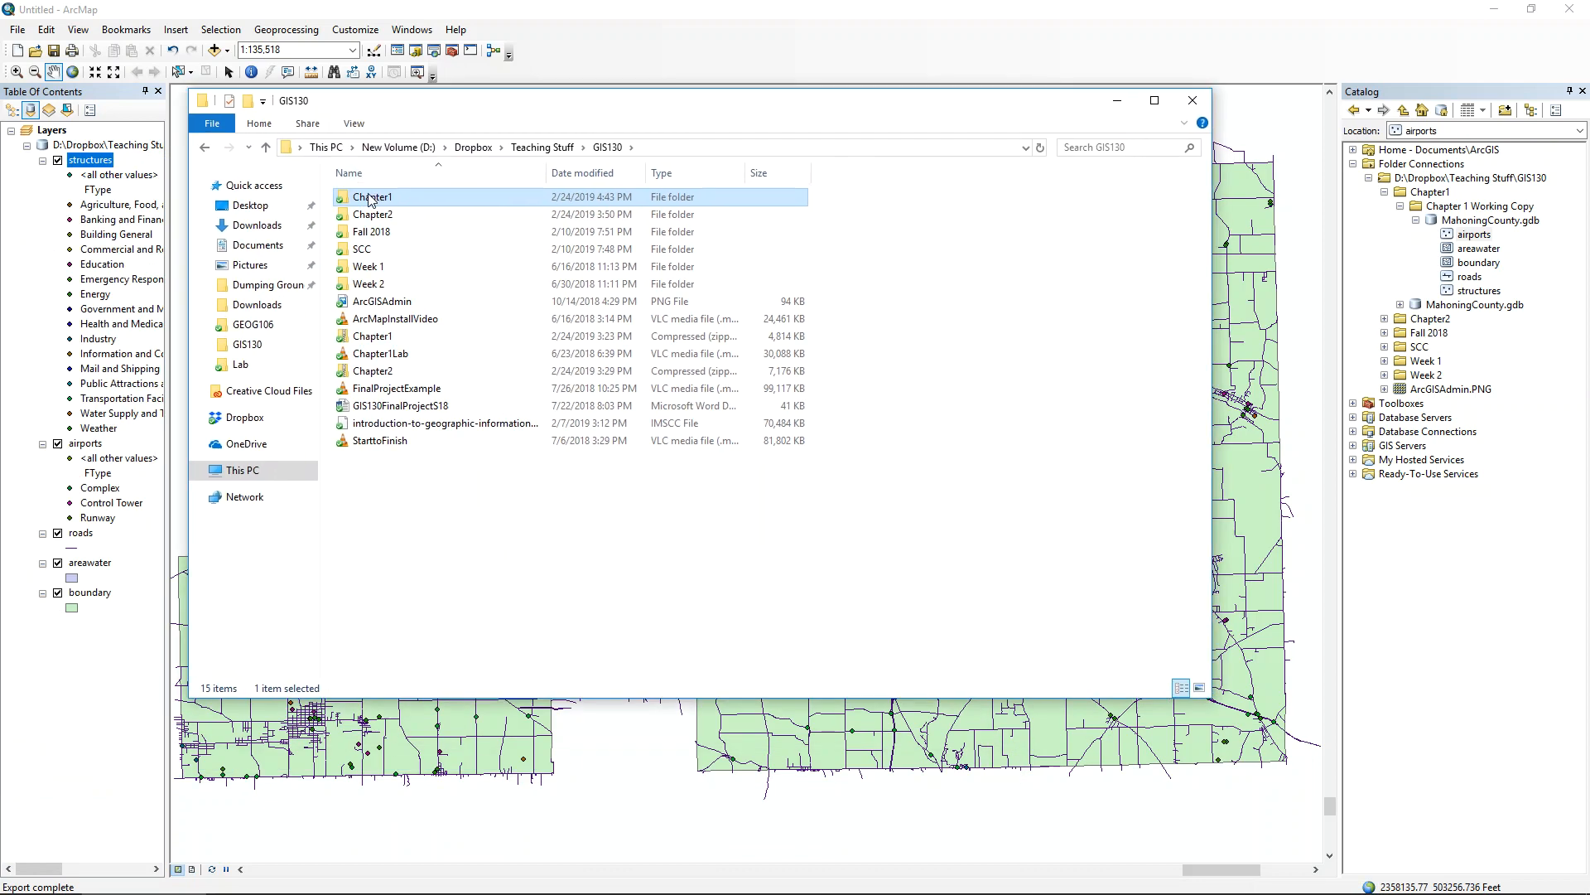
{"action": "double_click", "coordinate": [371, 199]}
{"action": "double_click", "coordinate": [369, 233]}
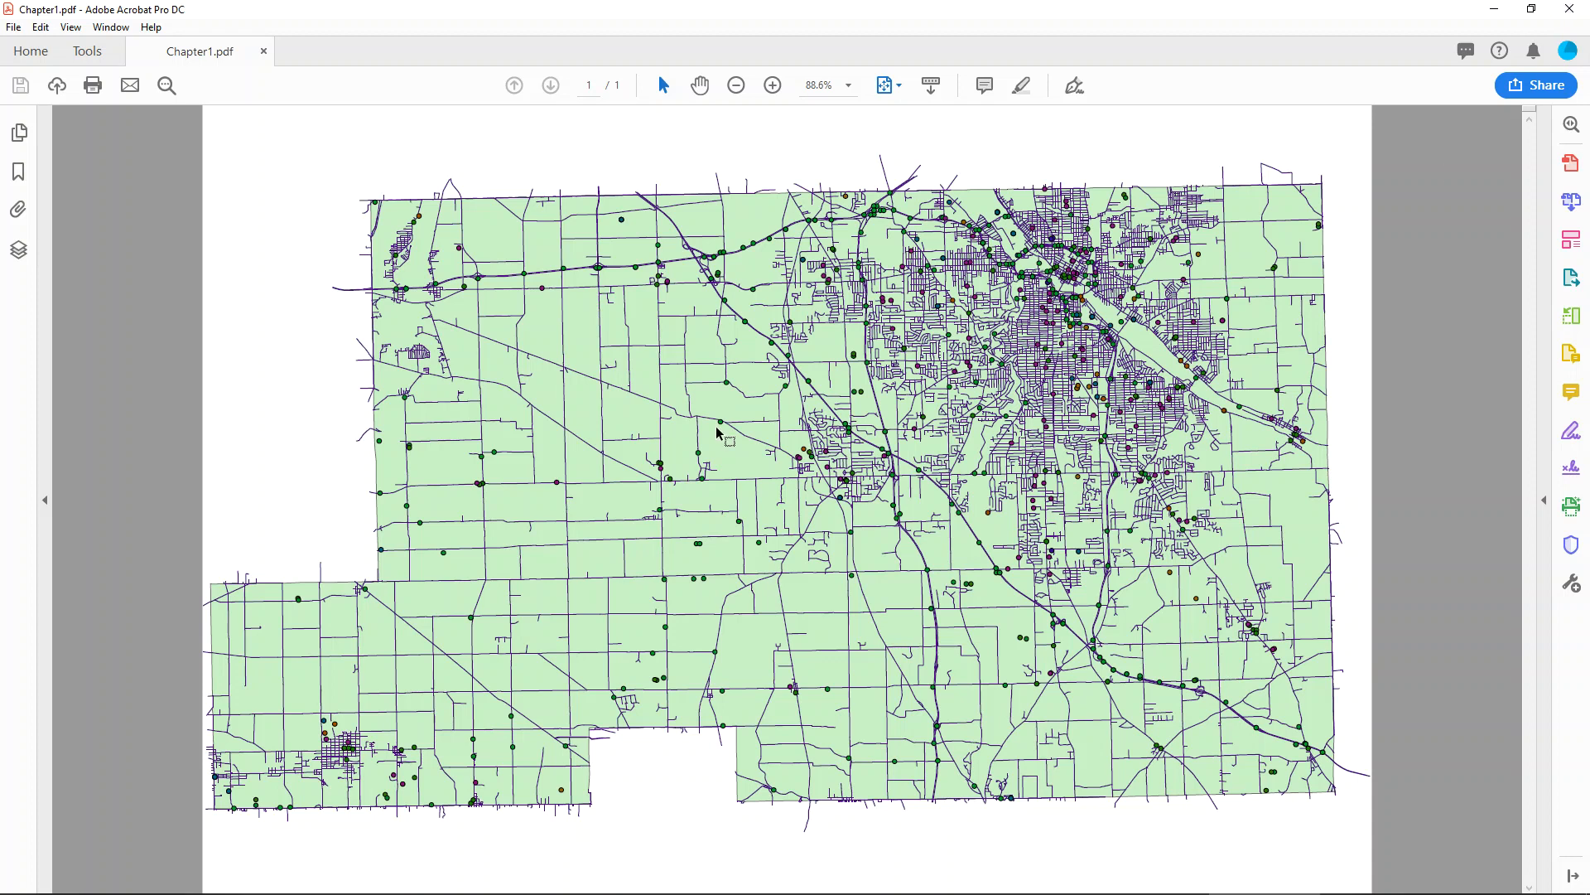
{"action": "left_click", "coordinate": [1568, 9]}
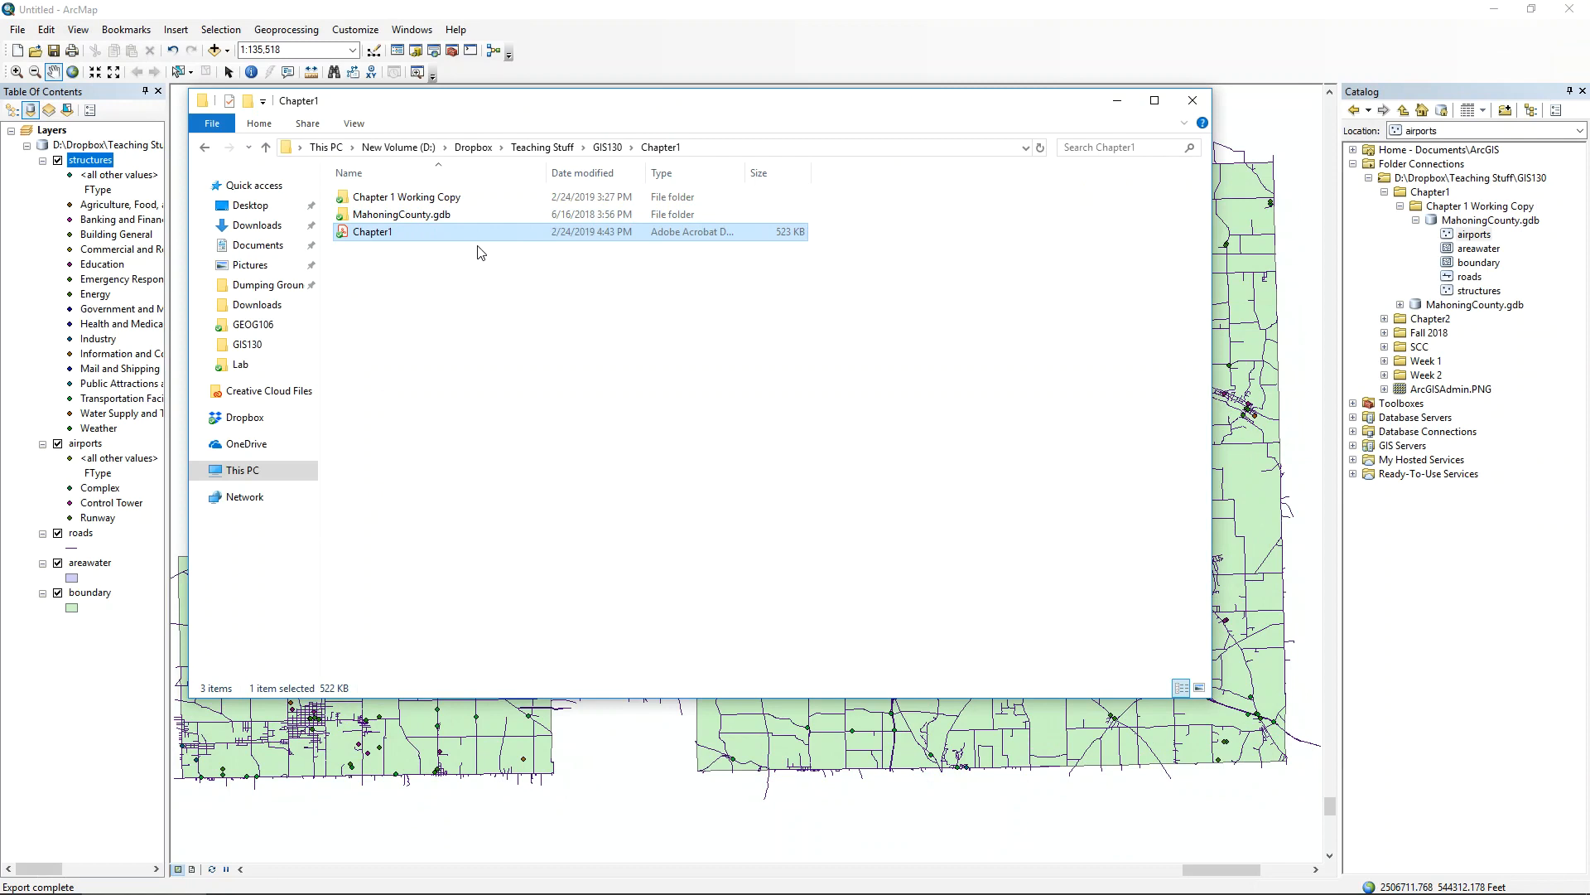
{"action": "left_click", "coordinate": [632, 9]}
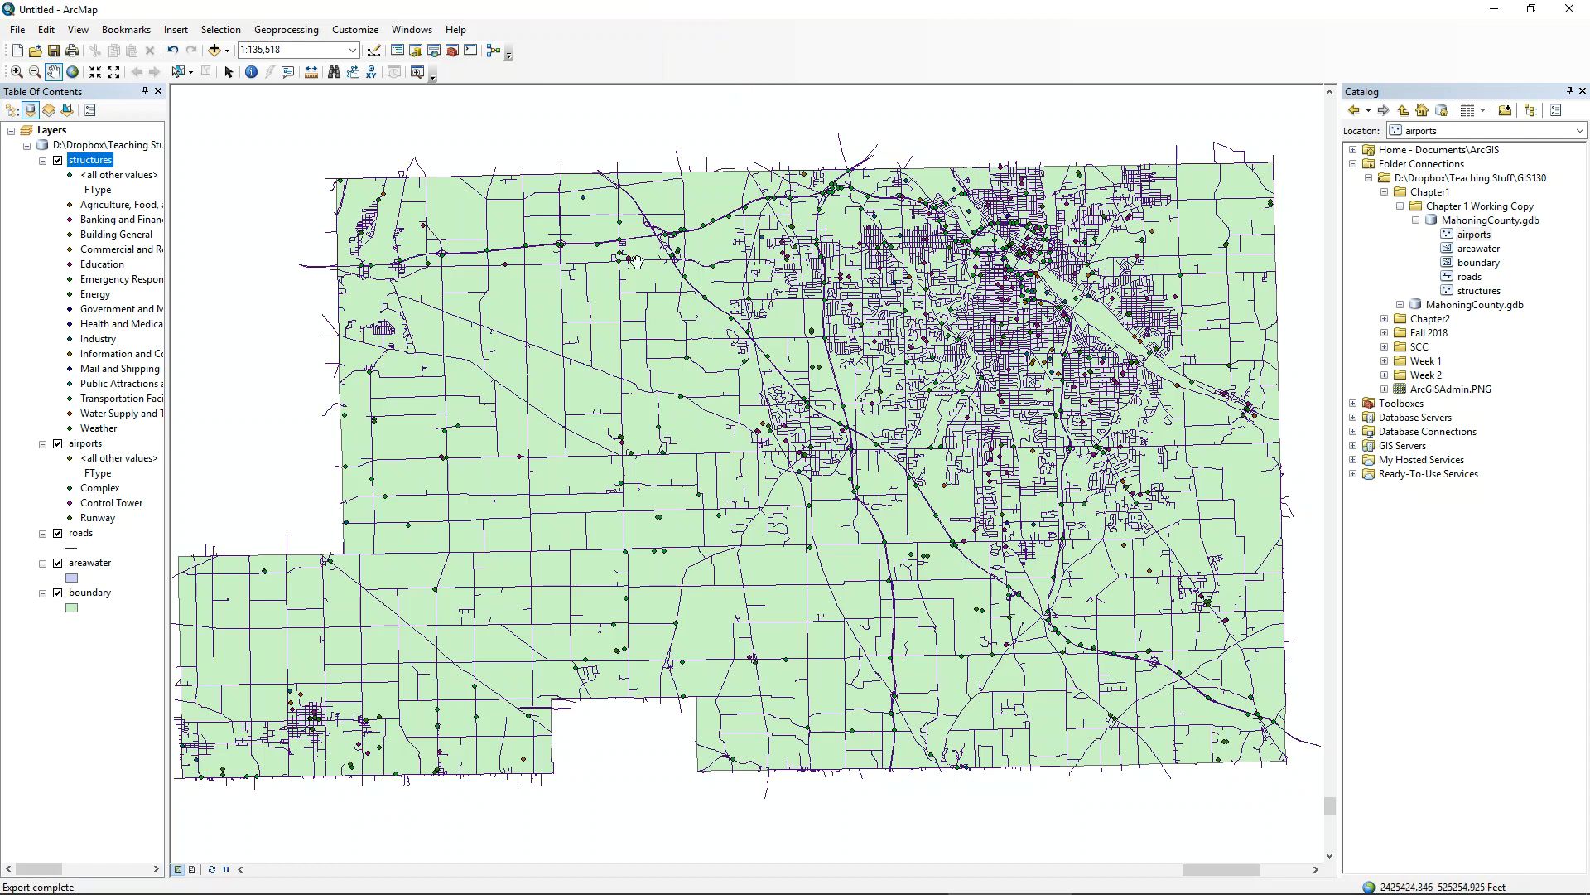
- Start another map export in JPEG format and set its resolution to 300 dpi
{"action": "left_click", "coordinate": [50, 70]}
{"action": "left_click", "coordinate": [17, 29]}
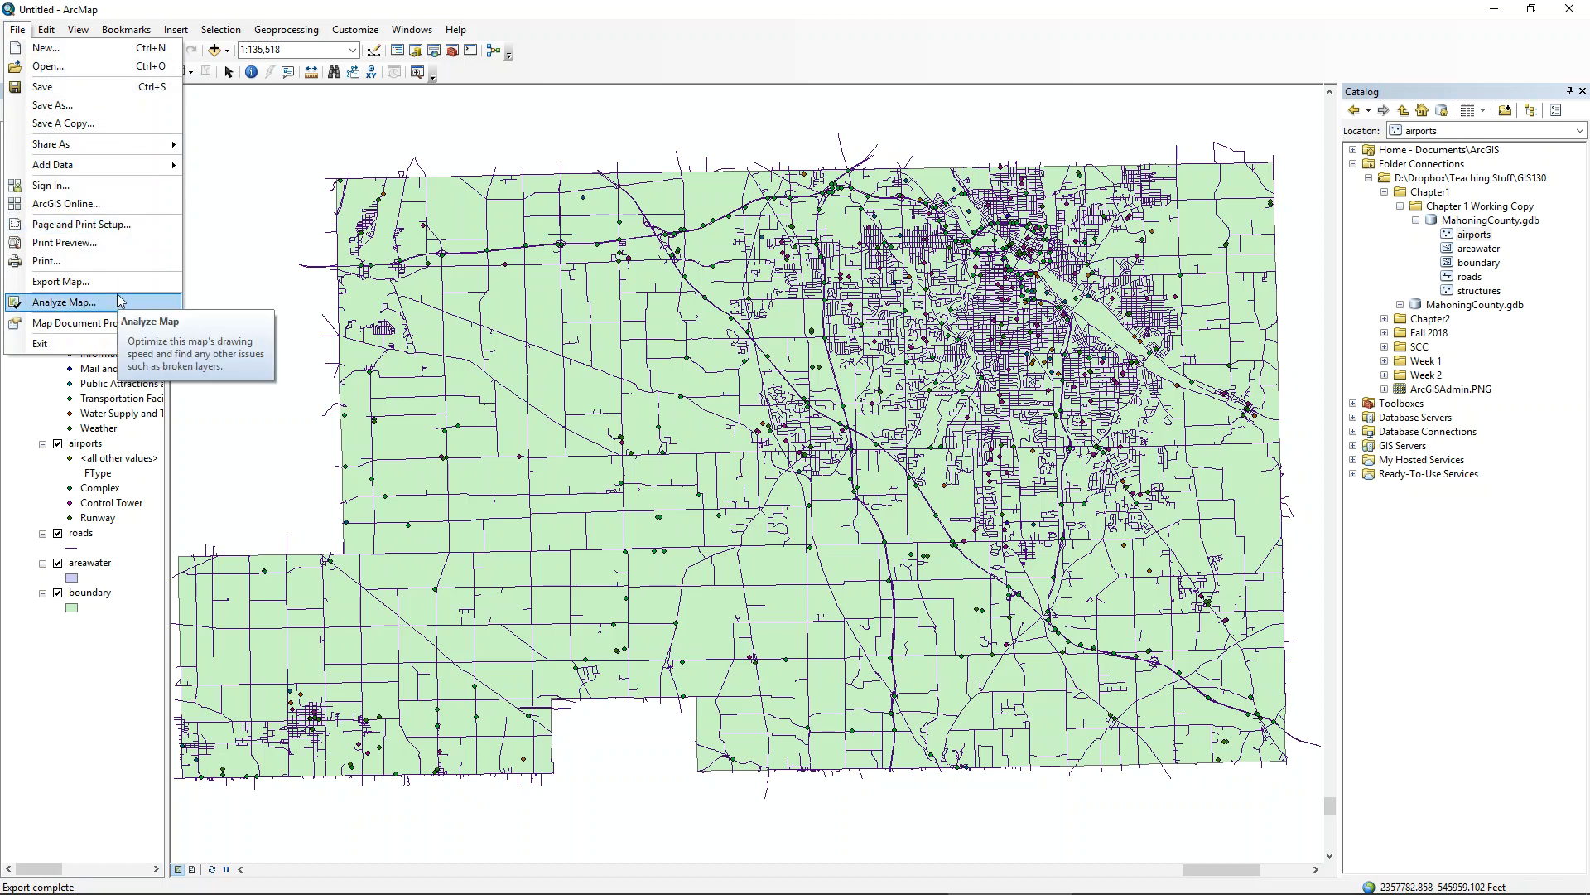
{"action": "left_click", "coordinate": [109, 283]}
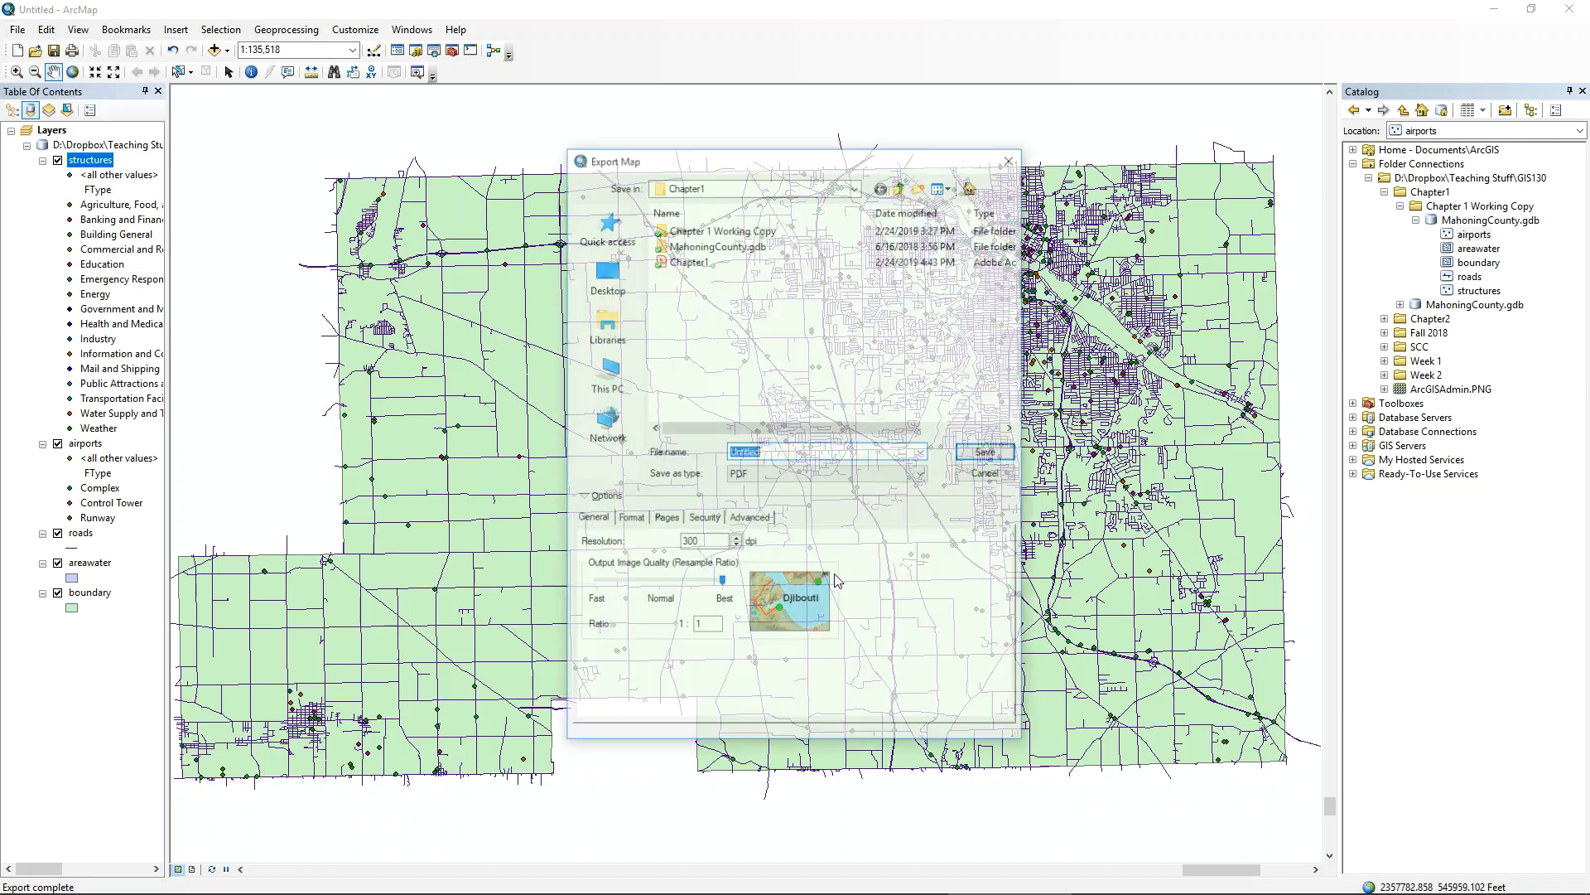
{"action": "left_click", "coordinate": [791, 473]}
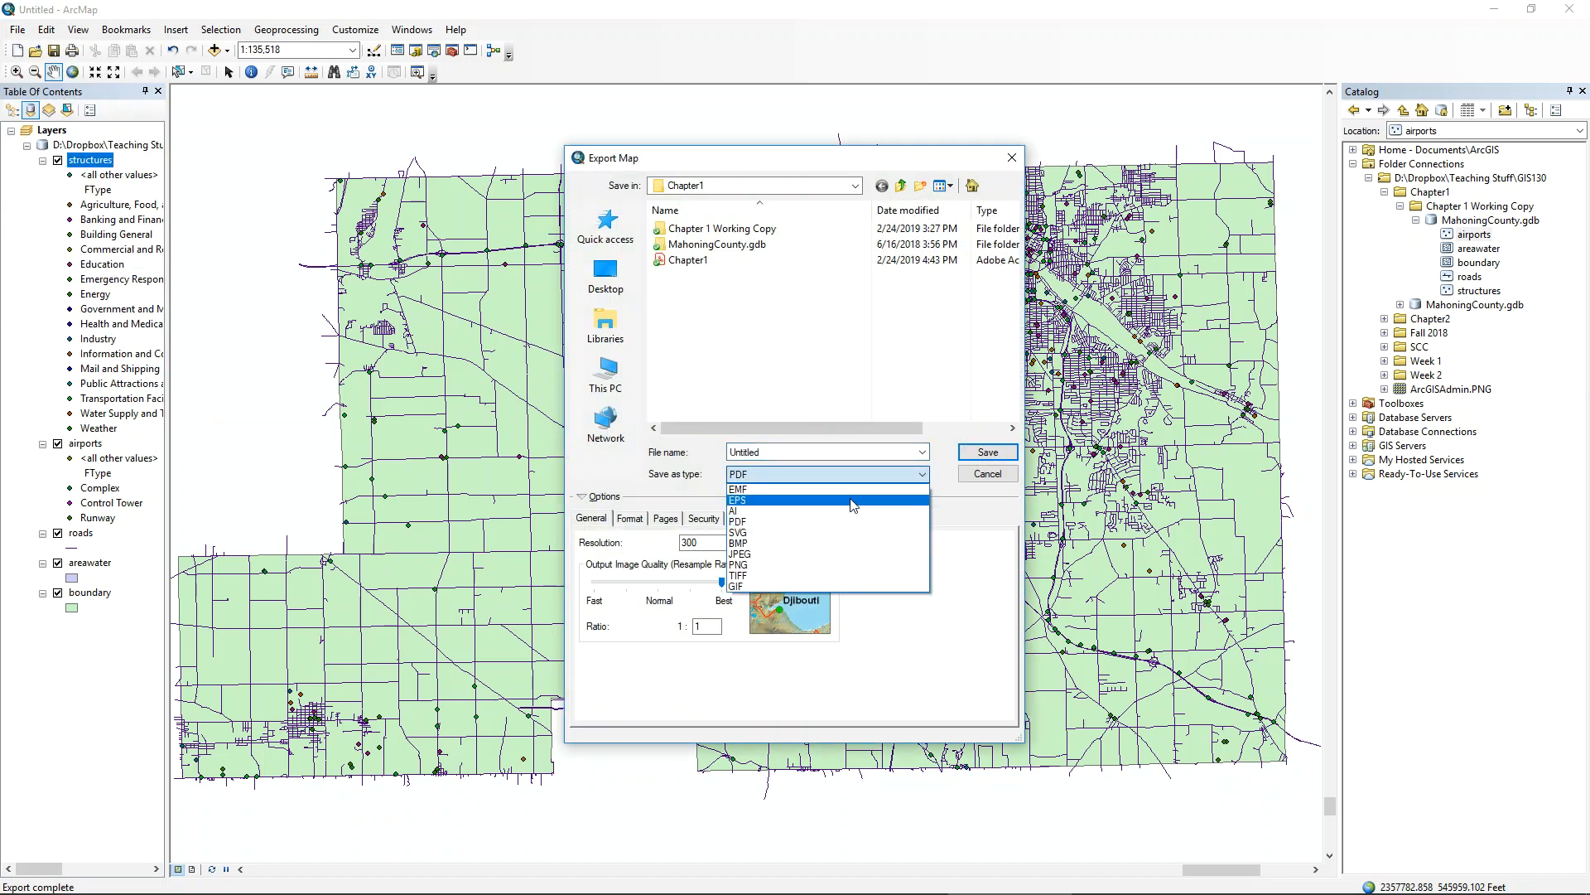
{"action": "left_click", "coordinate": [861, 553]}
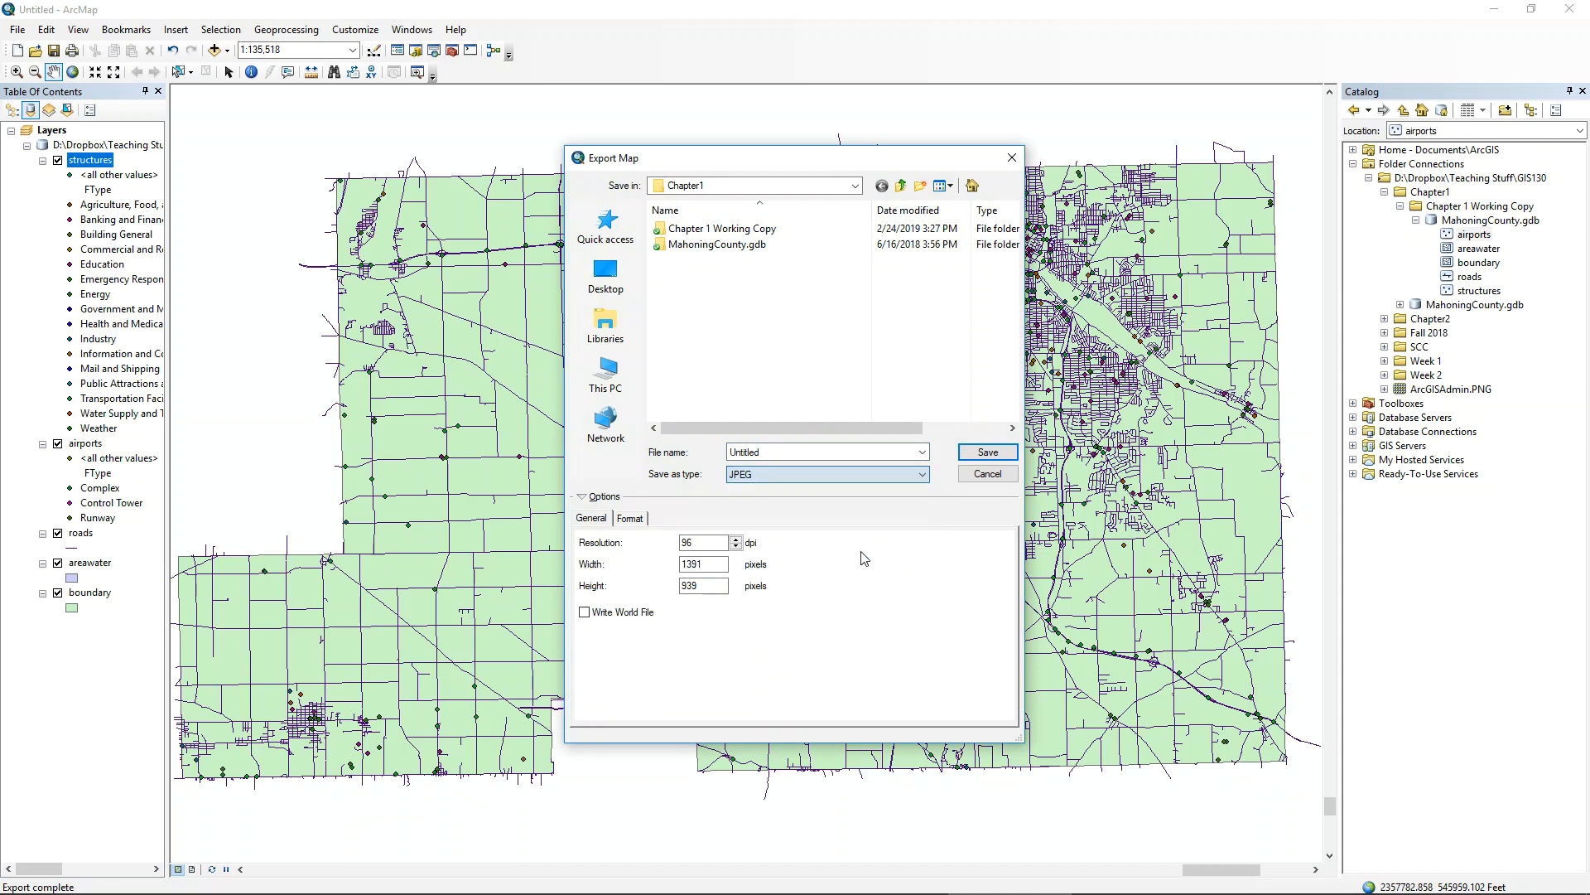
{"action": "double_click", "coordinate": [688, 543]}
{"action": "type", "text": "3"}
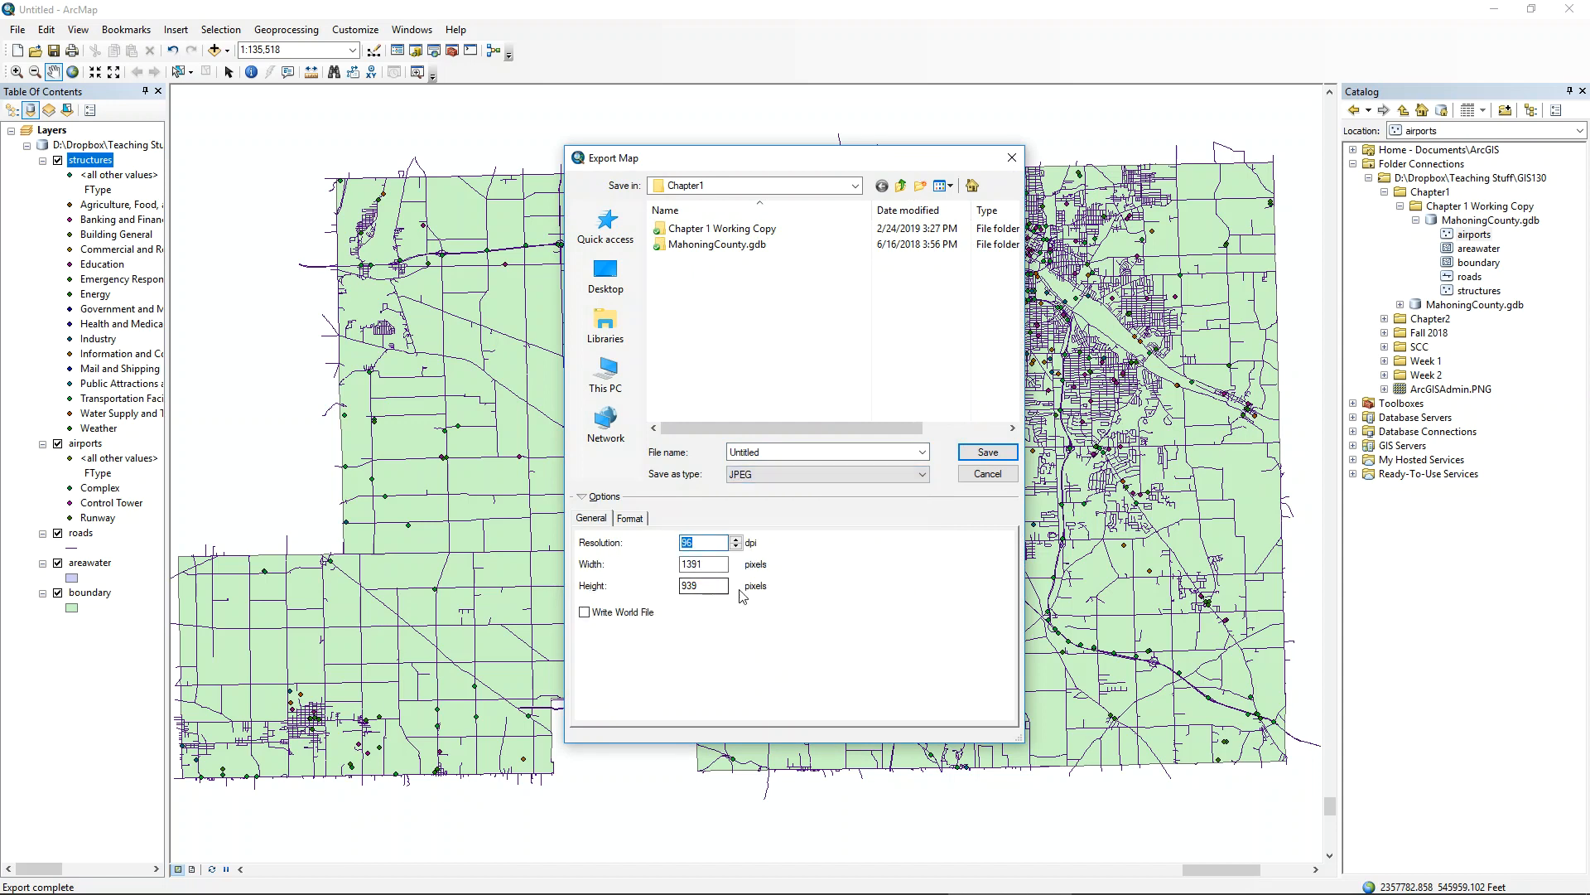
{"action": "type", "text": "000"}
{"action": "key", "text": "BackSpace"}
- Name the JPEG file Chapter1JPG and export it to the Chapter1 folder
{"action": "double_click", "coordinate": [793, 451]}
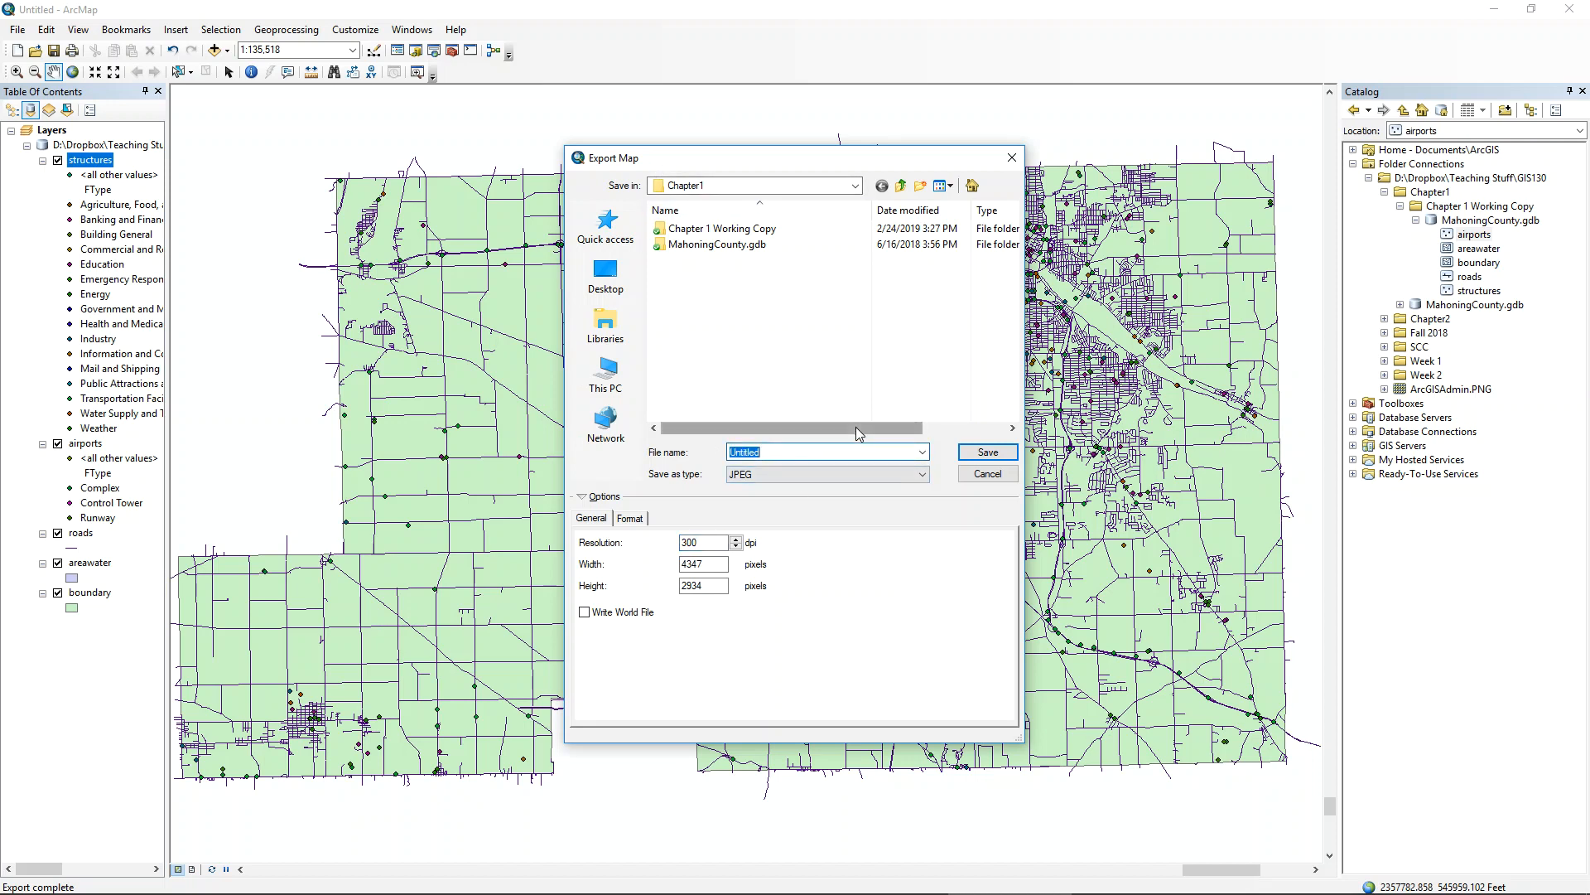
{"action": "type", "text": "Chapter1JPG"}
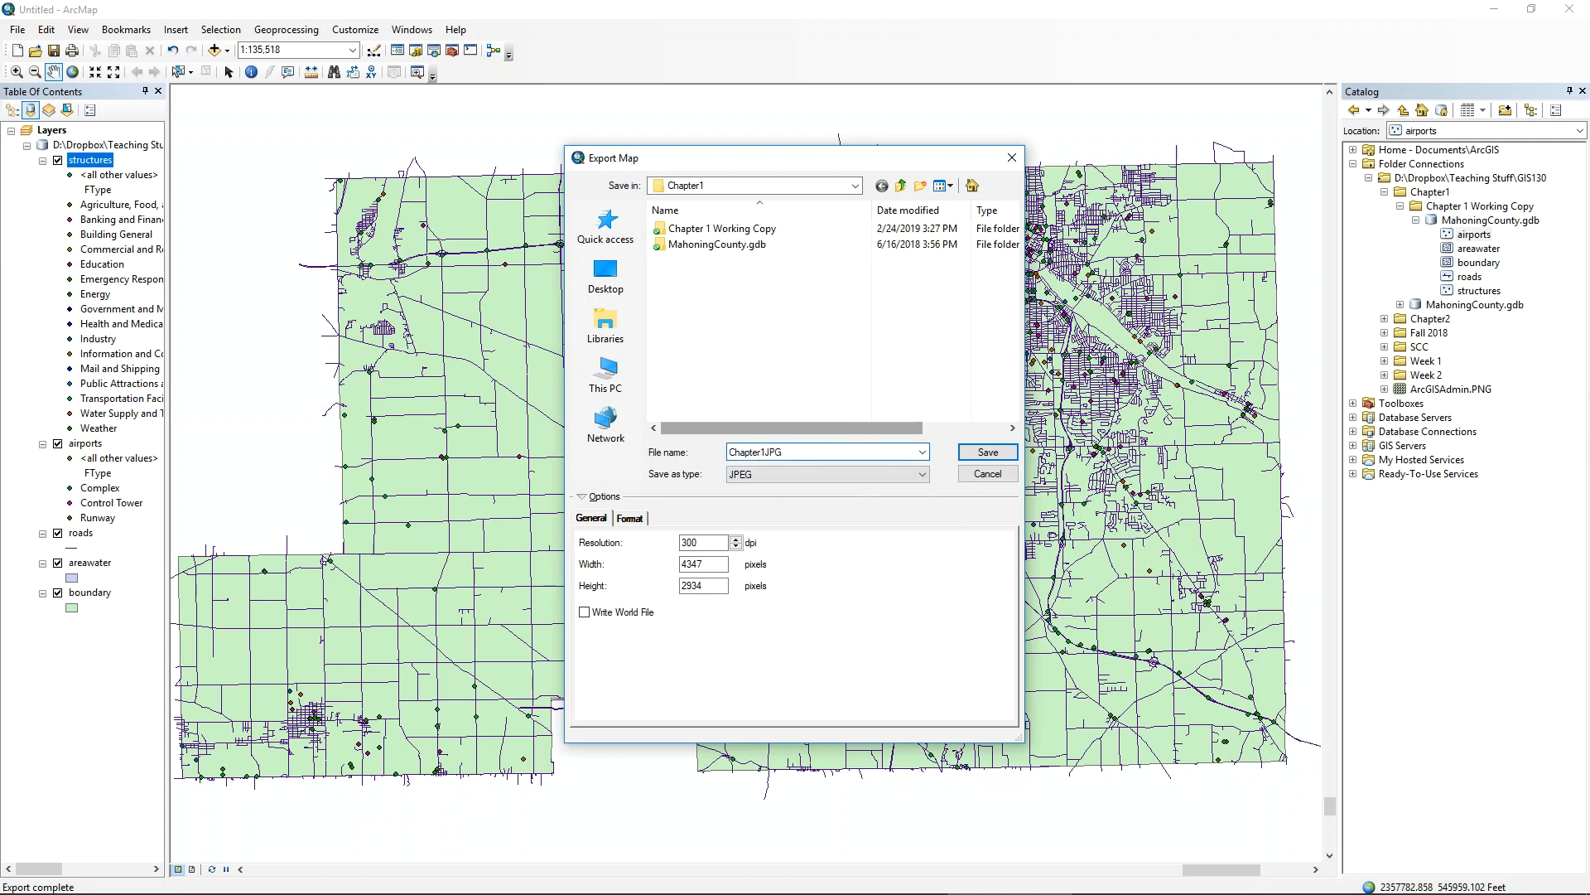
{"action": "key", "text": "Return"}
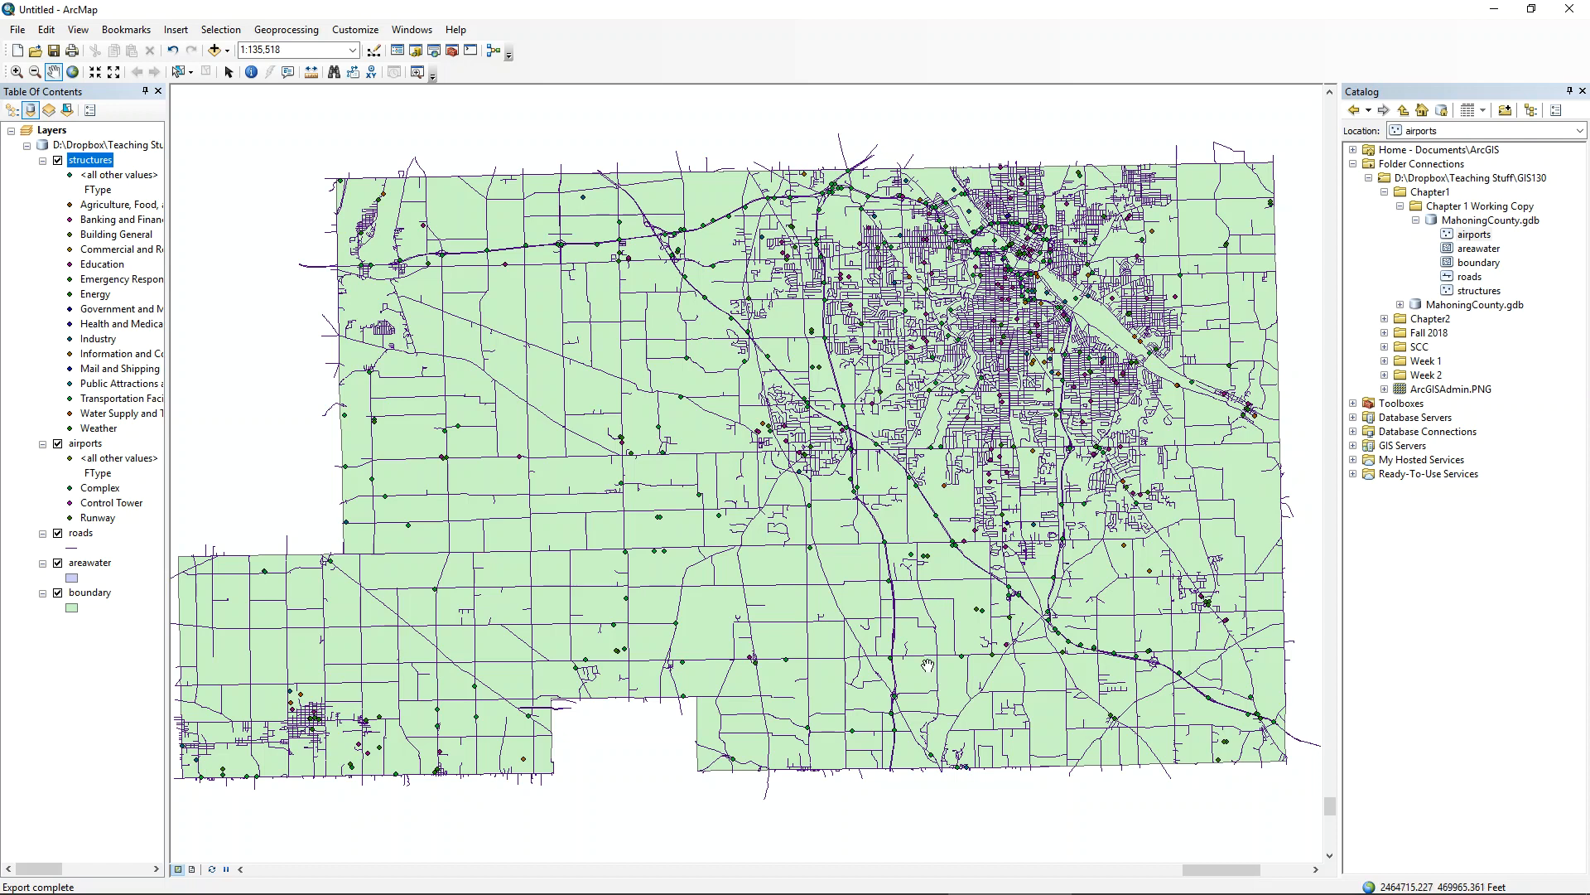
- Look at the options for sharing the map as a map package or service, without choosing one
{"action": "left_click", "coordinate": [17, 29]}
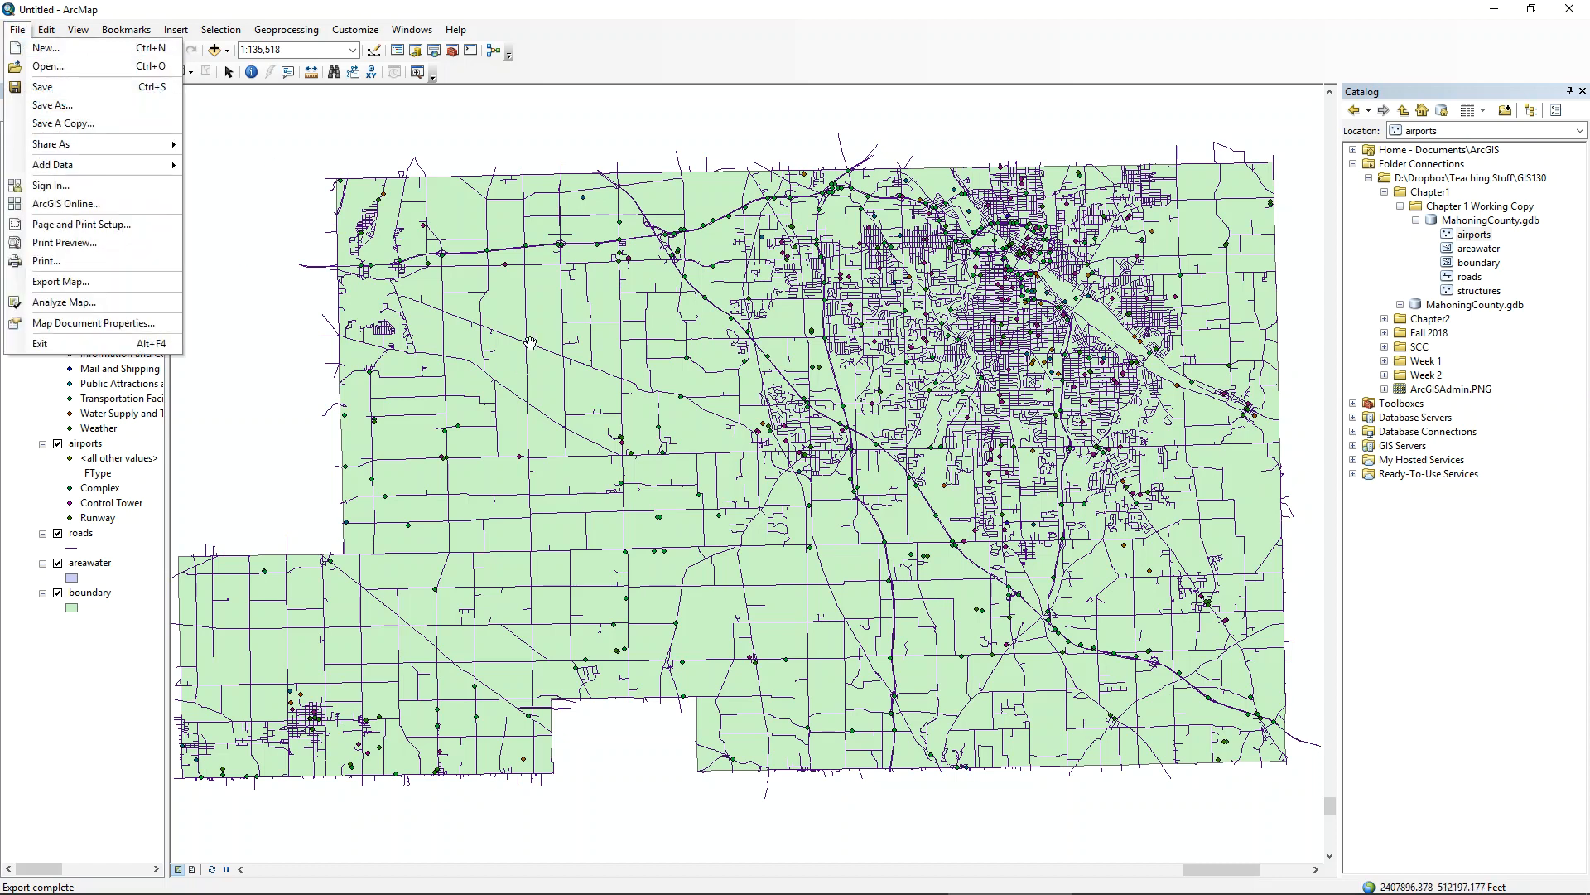
{"action": "mouse_move", "coordinate": [137, 148]}
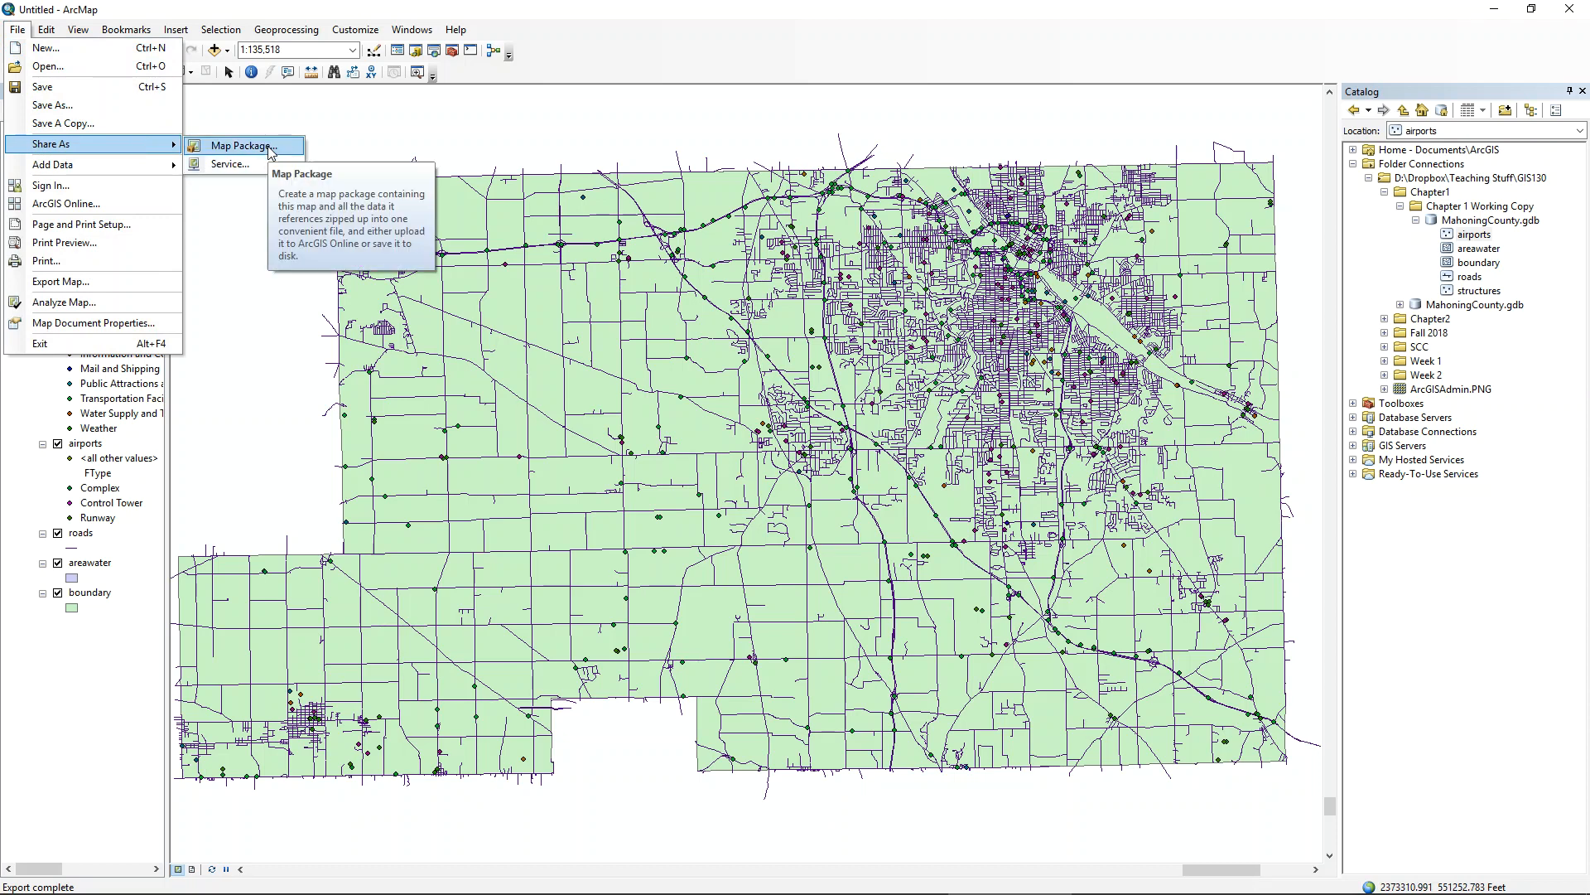
{"action": "left_click", "coordinate": [294, 8]}
- Start saving the map document under a new name and browse to the D:\Dropbox\Teaching Stuff\GIS130\Chapter1 folder
{"action": "left_click", "coordinate": [18, 29]}
{"action": "left_click", "coordinate": [49, 105]}
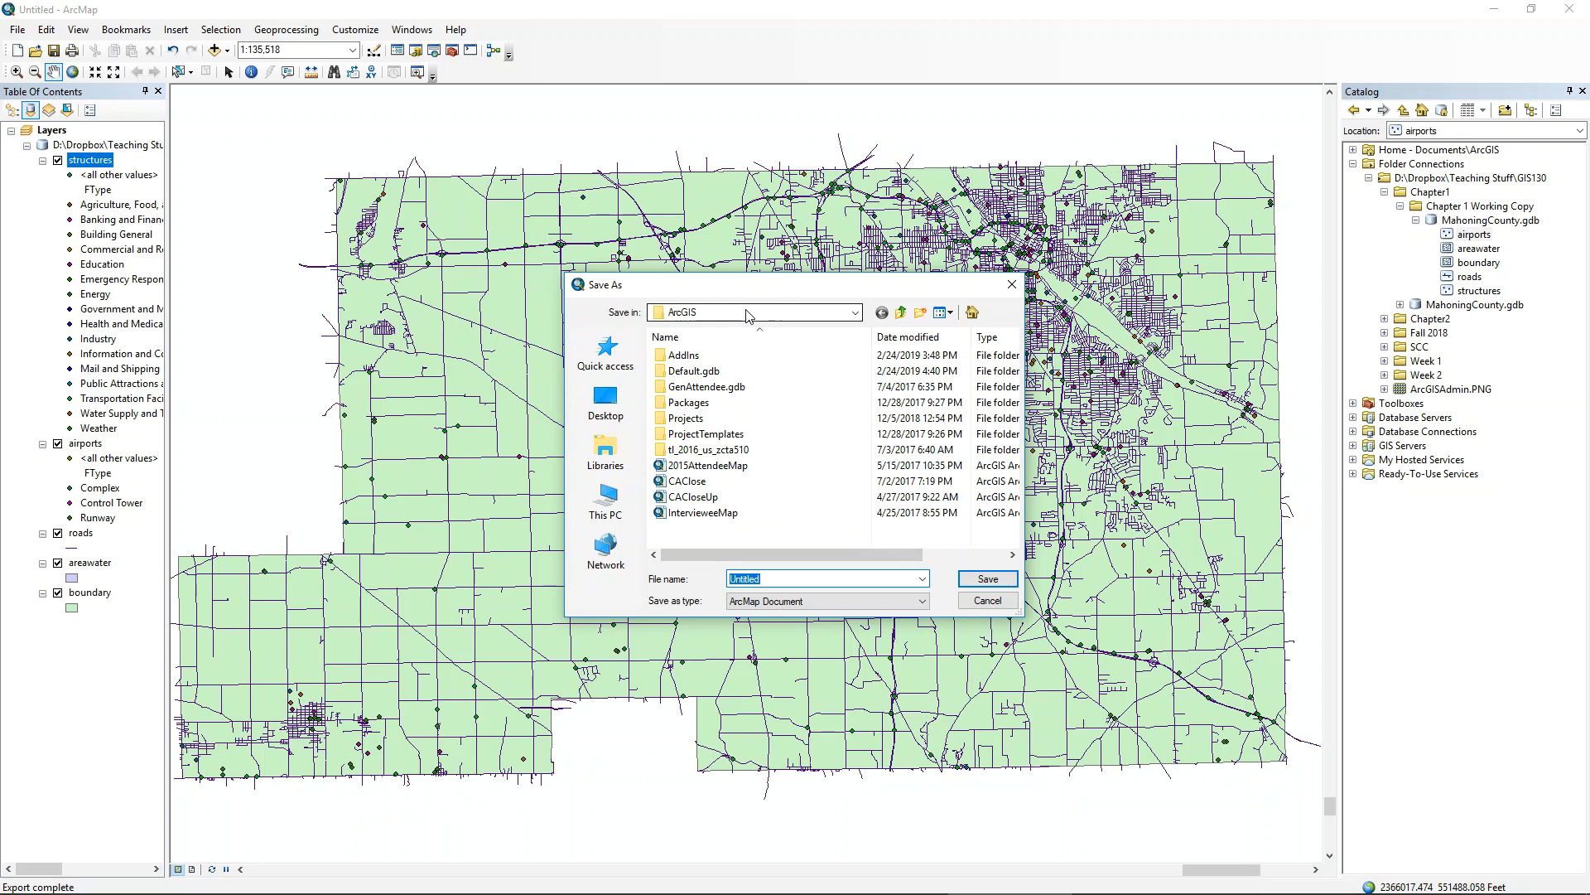
{"action": "left_click", "coordinate": [797, 312]}
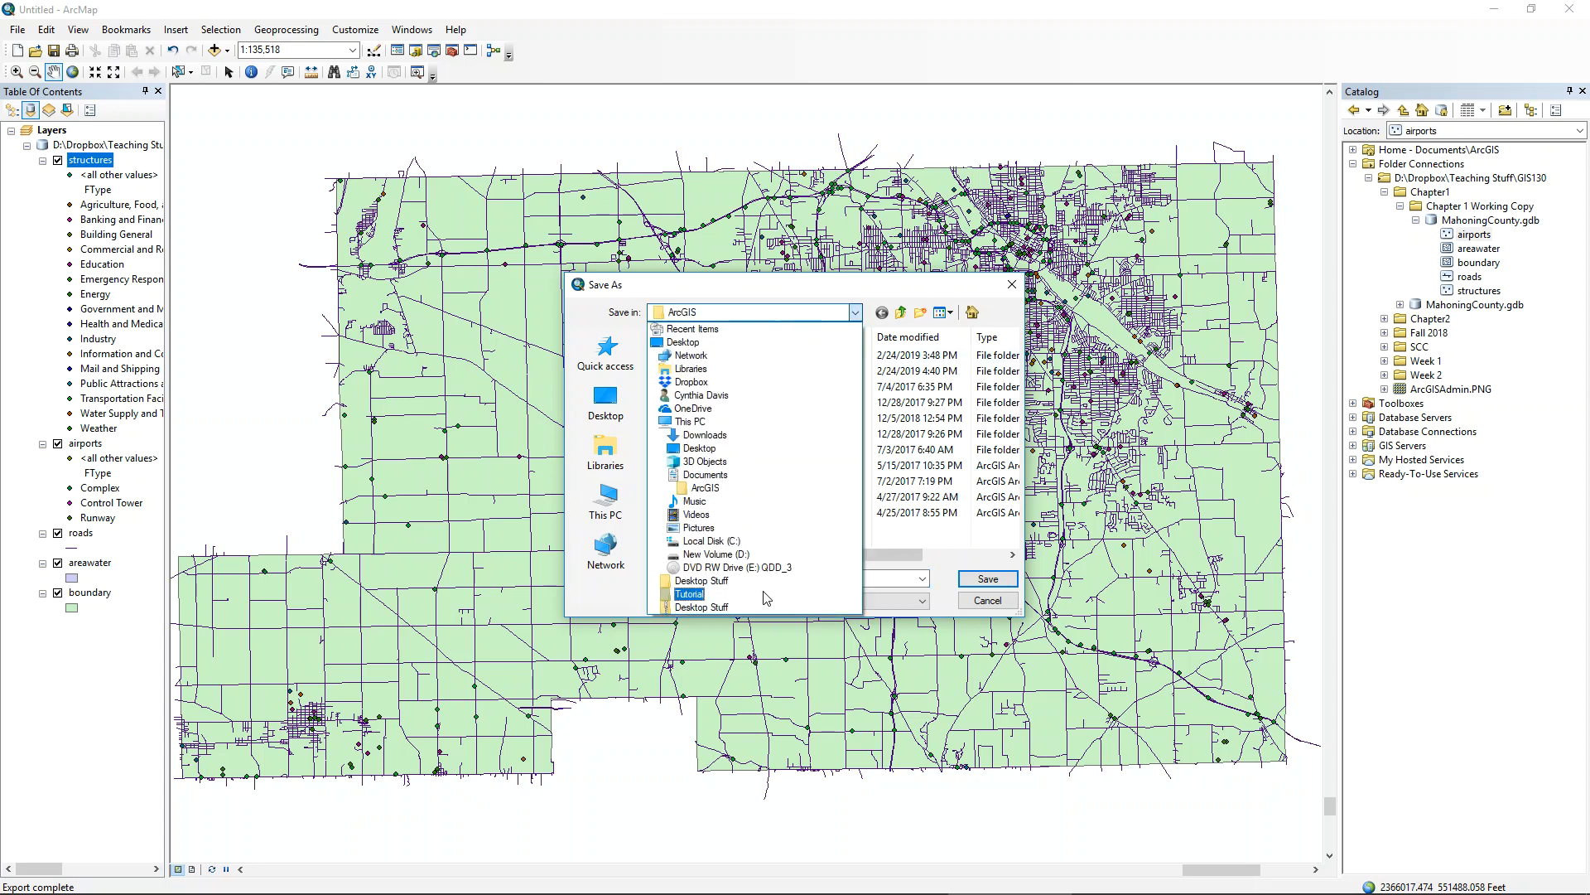
{"action": "left_click", "coordinate": [720, 554]}
{"action": "left_click", "coordinate": [733, 554]}
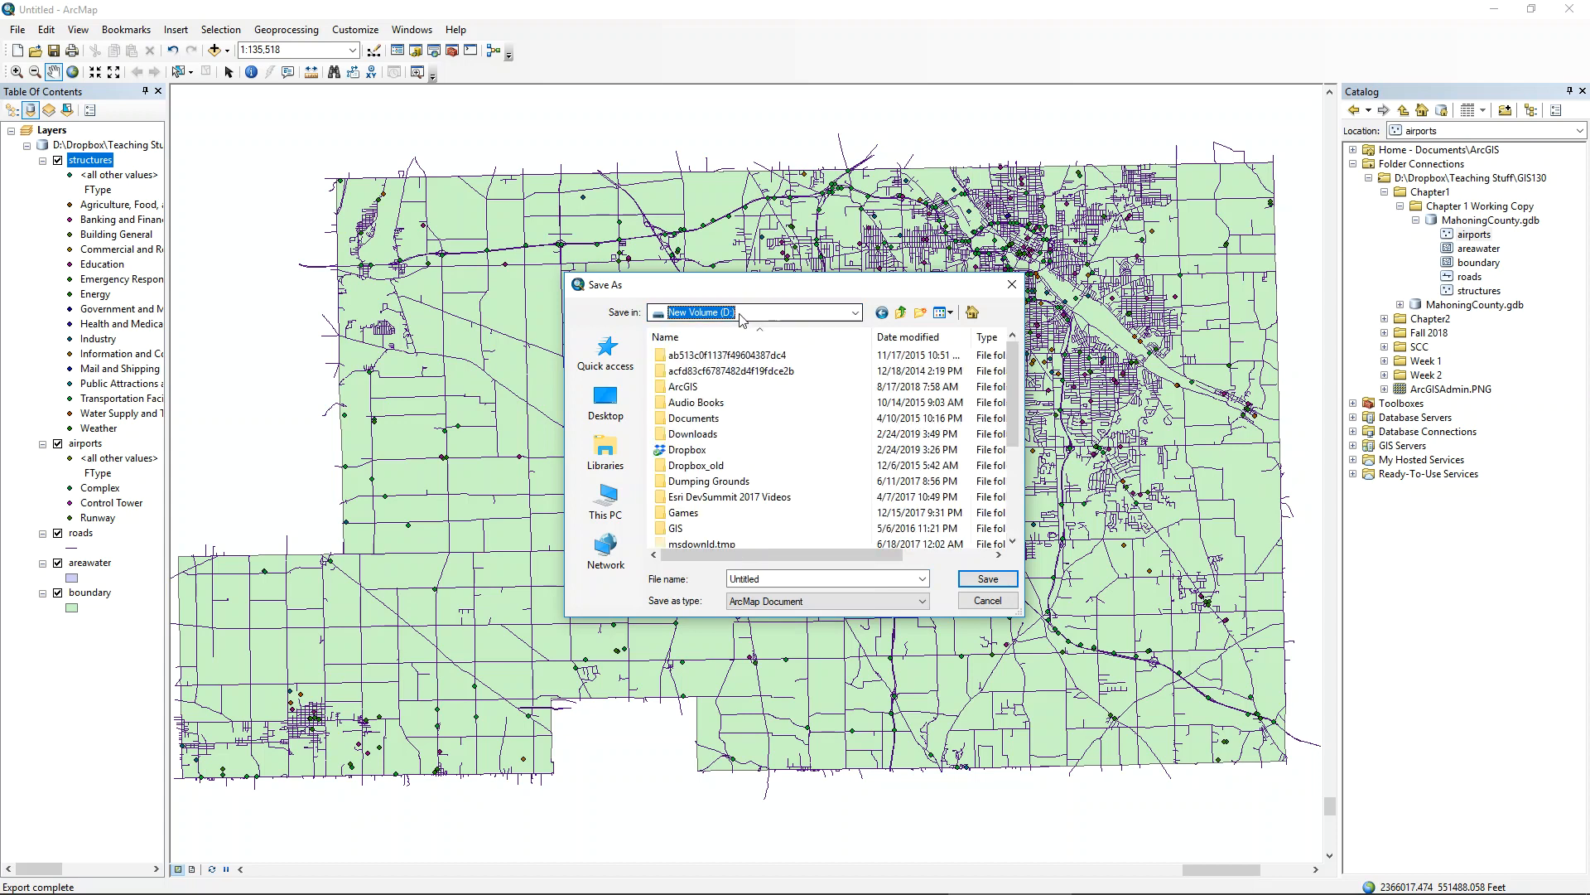
{"action": "scroll", "coordinate": [689, 532], "scroll_direction": "down", "scroll_amount": 4}
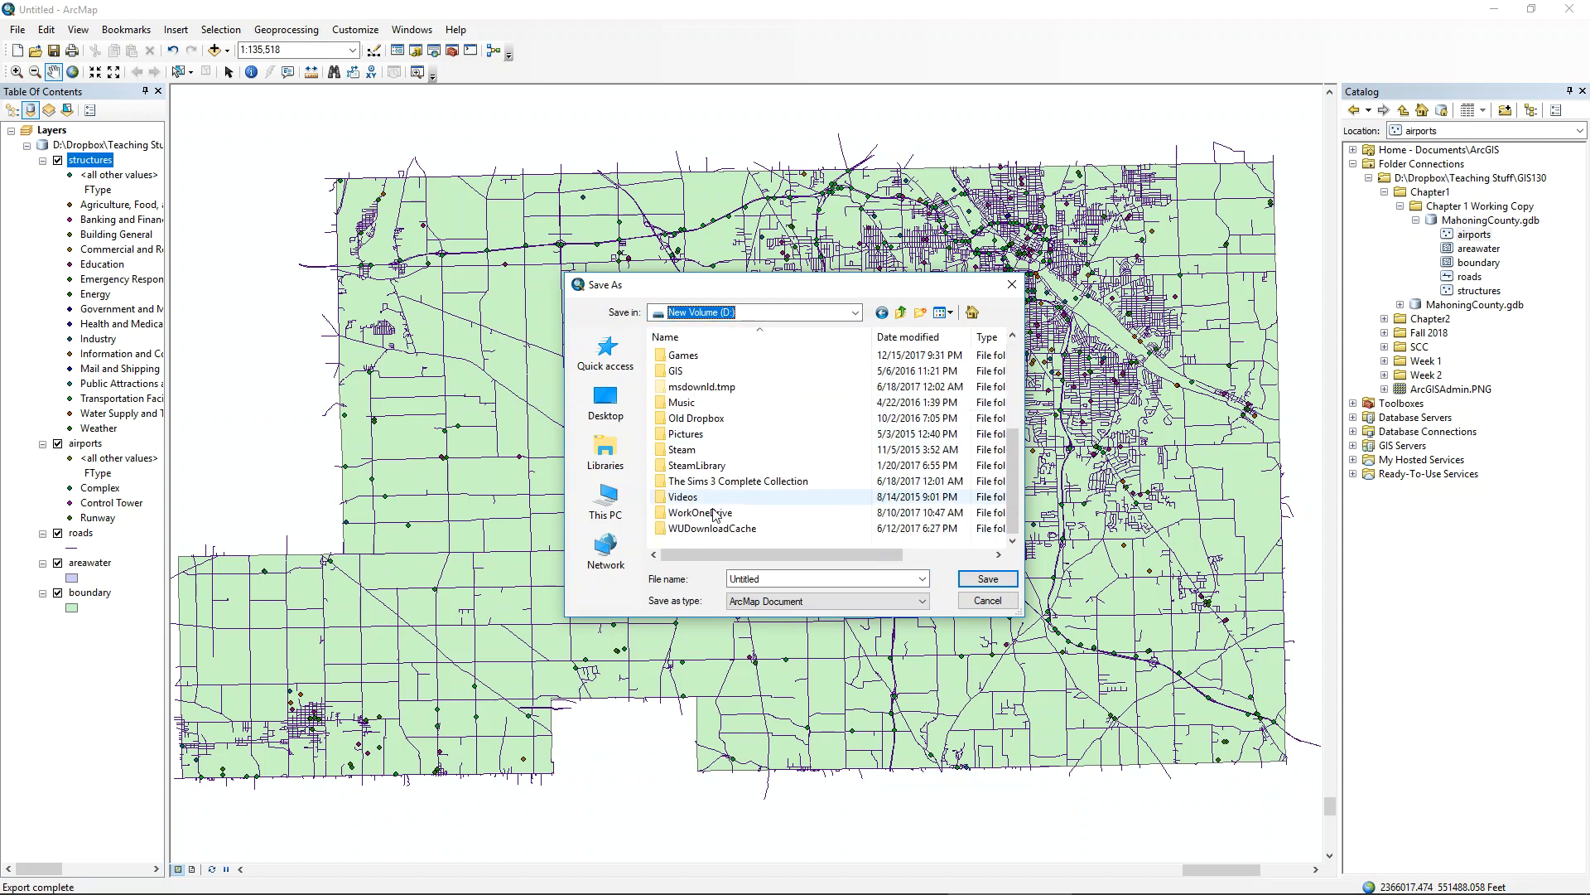
{"action": "scroll", "coordinate": [705, 460], "scroll_direction": "up", "scroll_amount": 3}
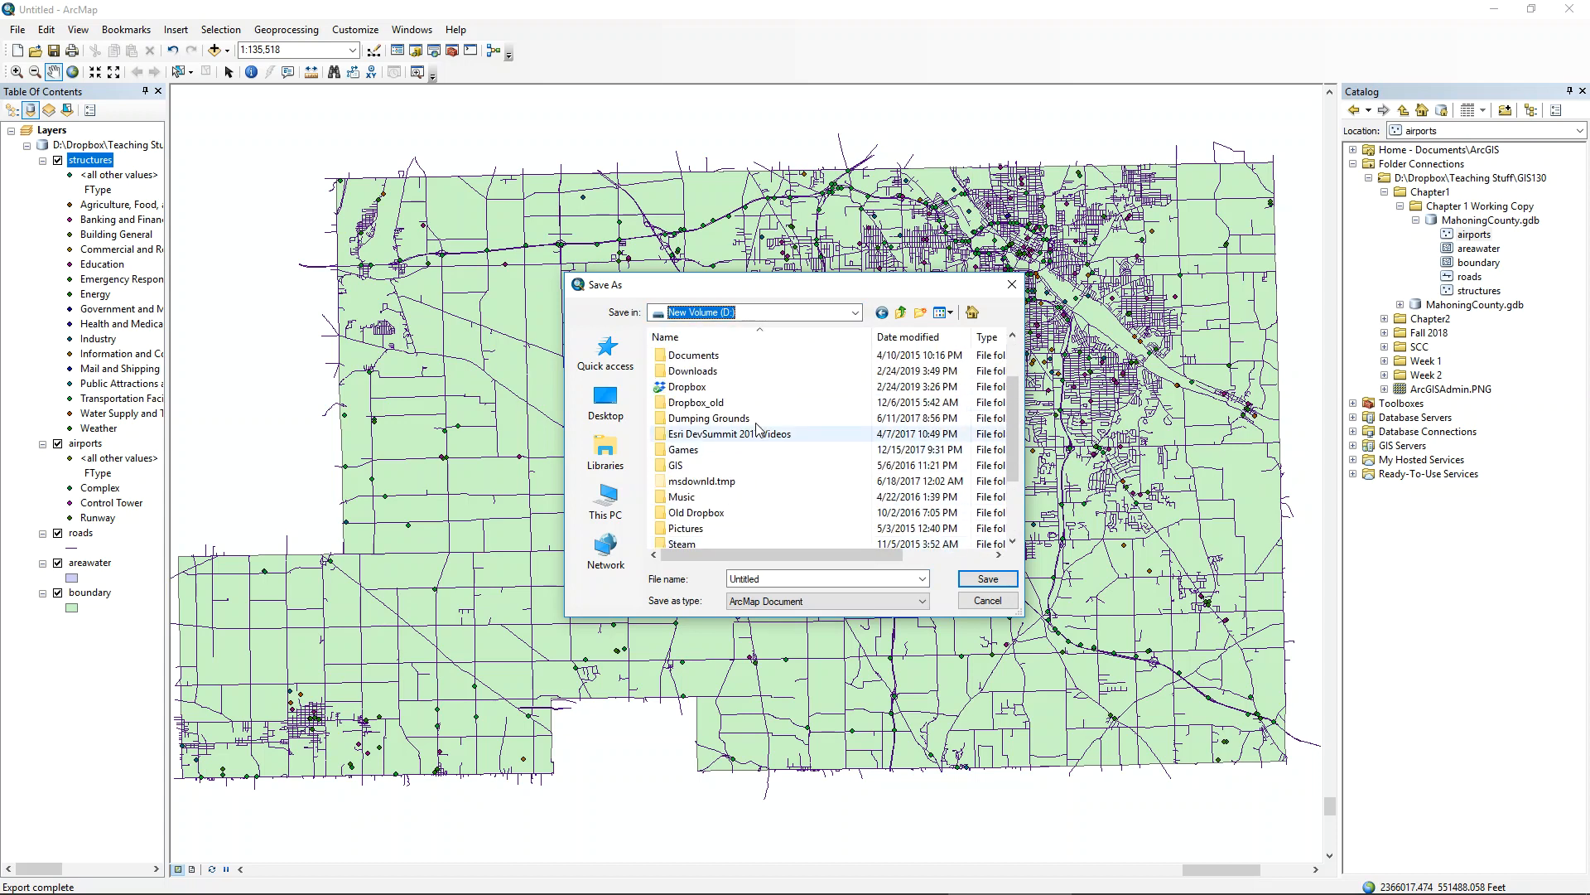
{"action": "double_click", "coordinate": [729, 391]}
{"action": "scroll", "coordinate": [762, 497], "scroll_direction": "down", "scroll_amount": 2}
{"action": "scroll", "coordinate": [766, 497], "scroll_direction": "down", "scroll_amount": 1}
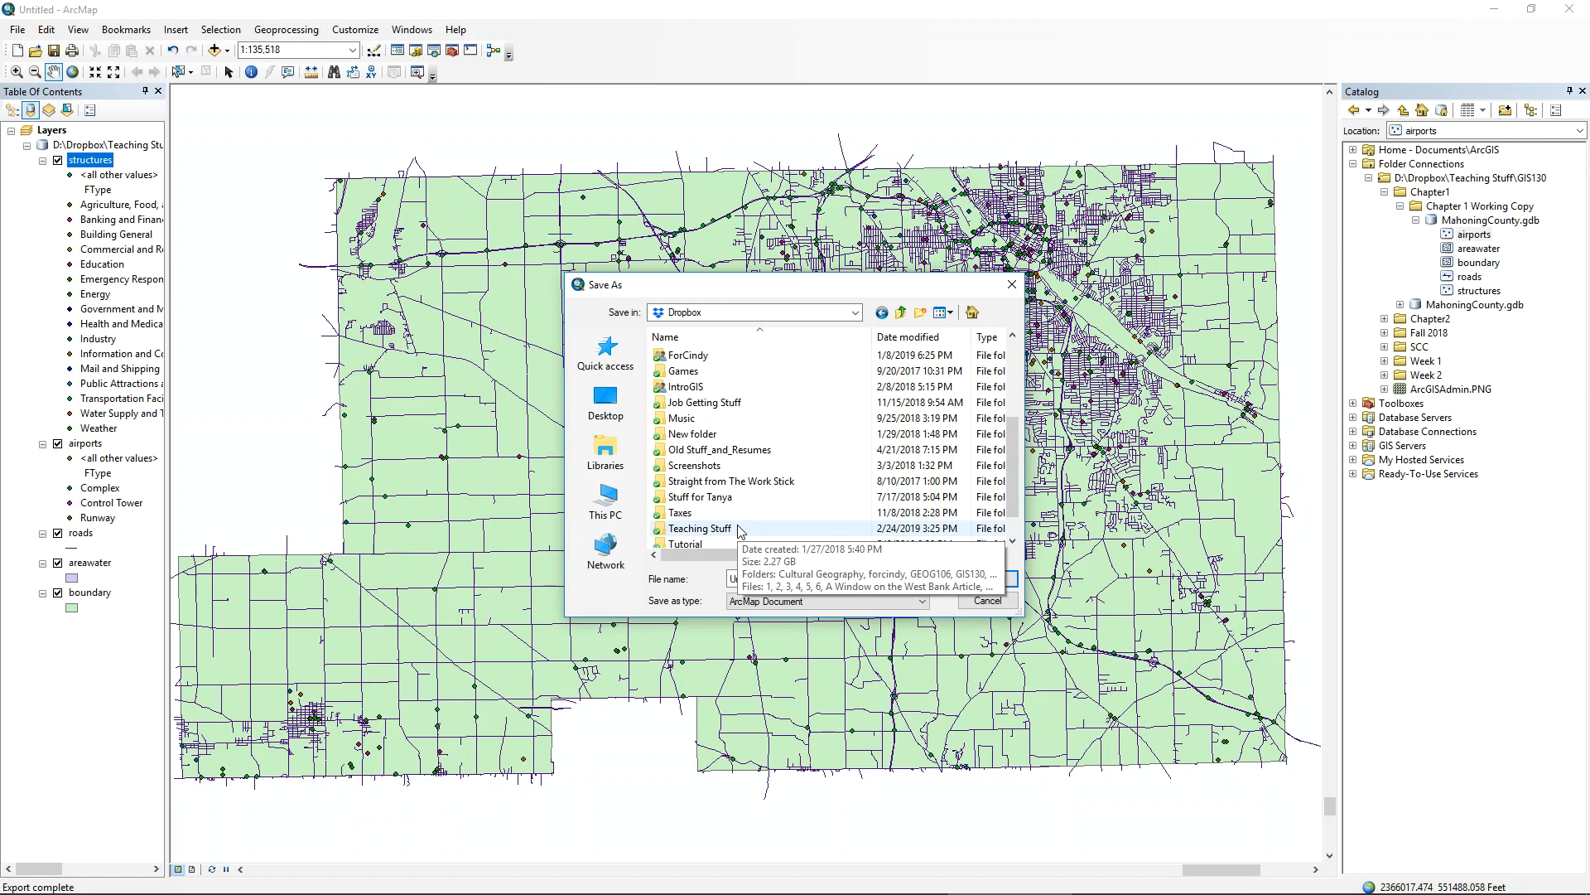
{"action": "double_click", "coordinate": [700, 529]}
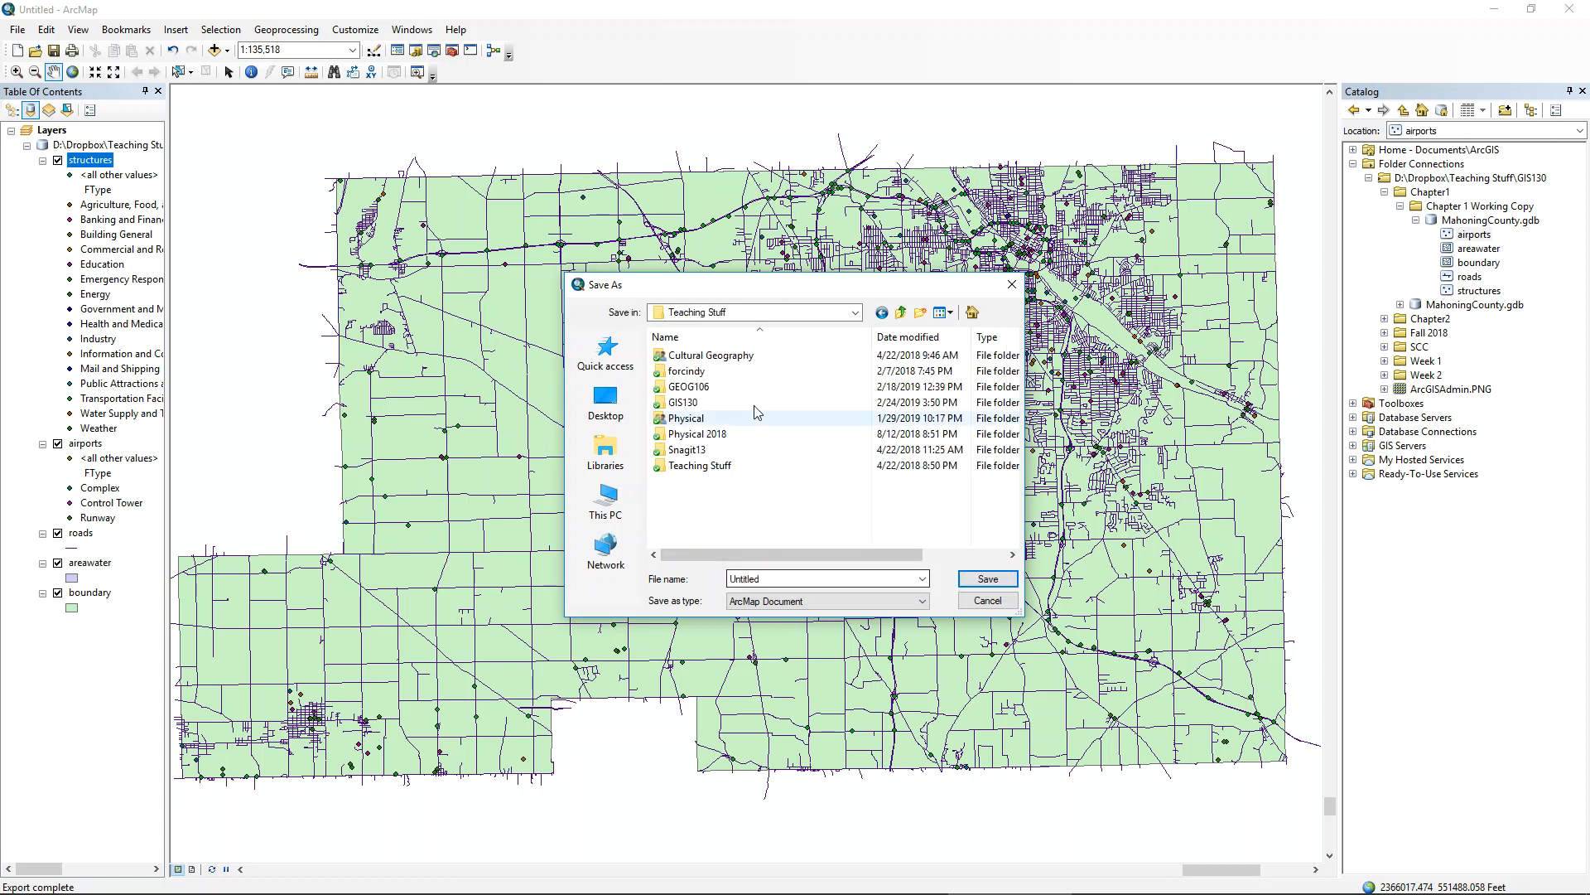
{"action": "left_click", "coordinate": [701, 404]}
{"action": "double_click", "coordinate": [701, 403]}
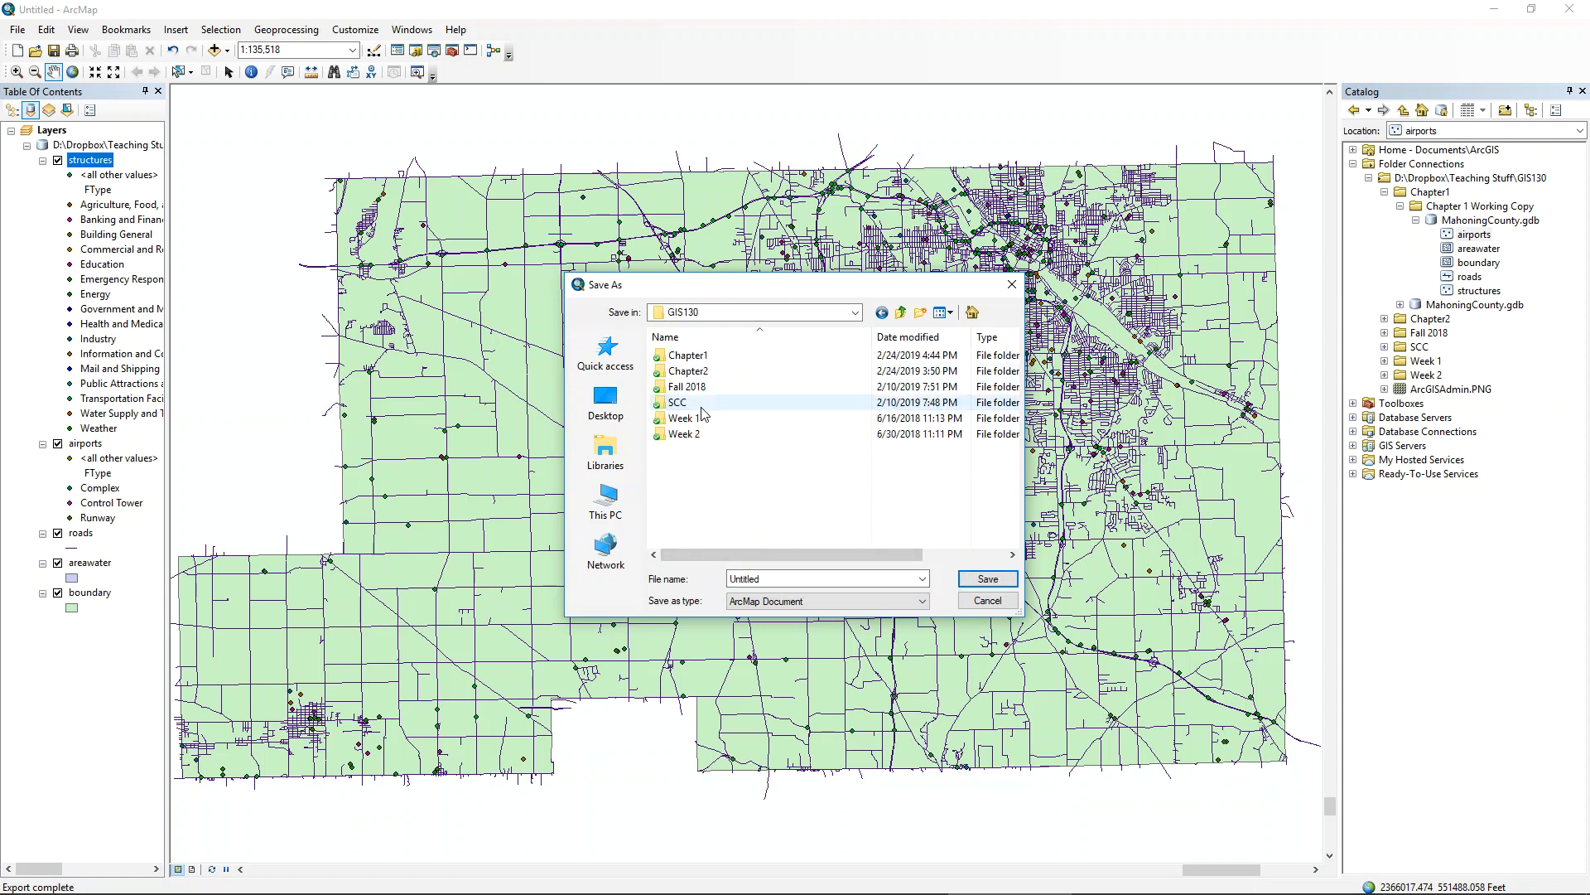
{"action": "double_click", "coordinate": [688, 355]}
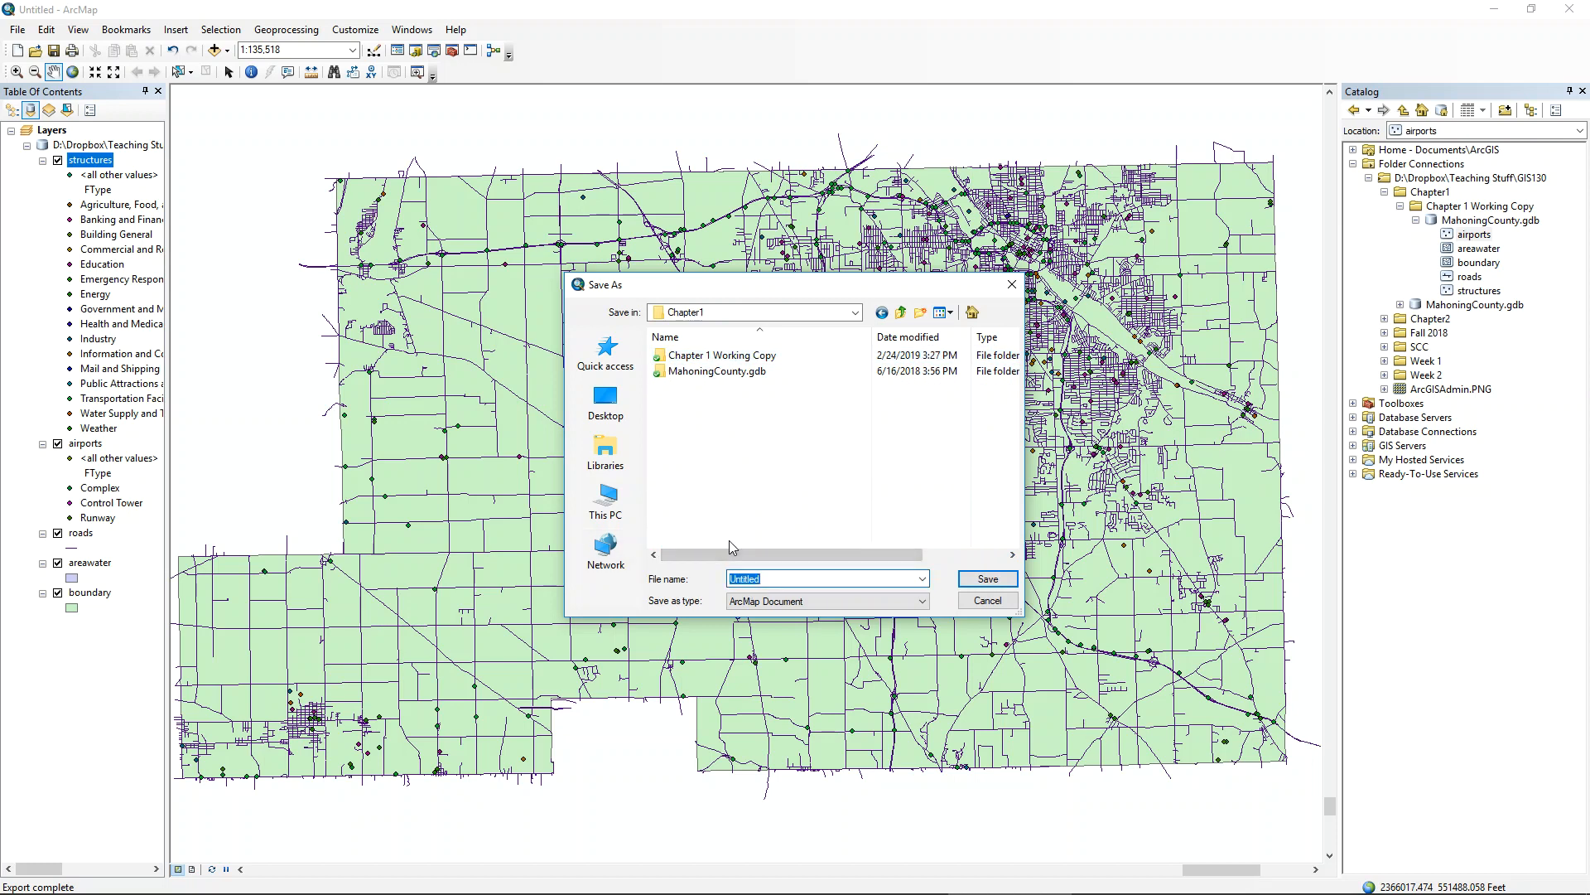
- Name the map document Chapter1 and save it as an ArcMap Document
{"action": "type", "text": "Chapter1"}
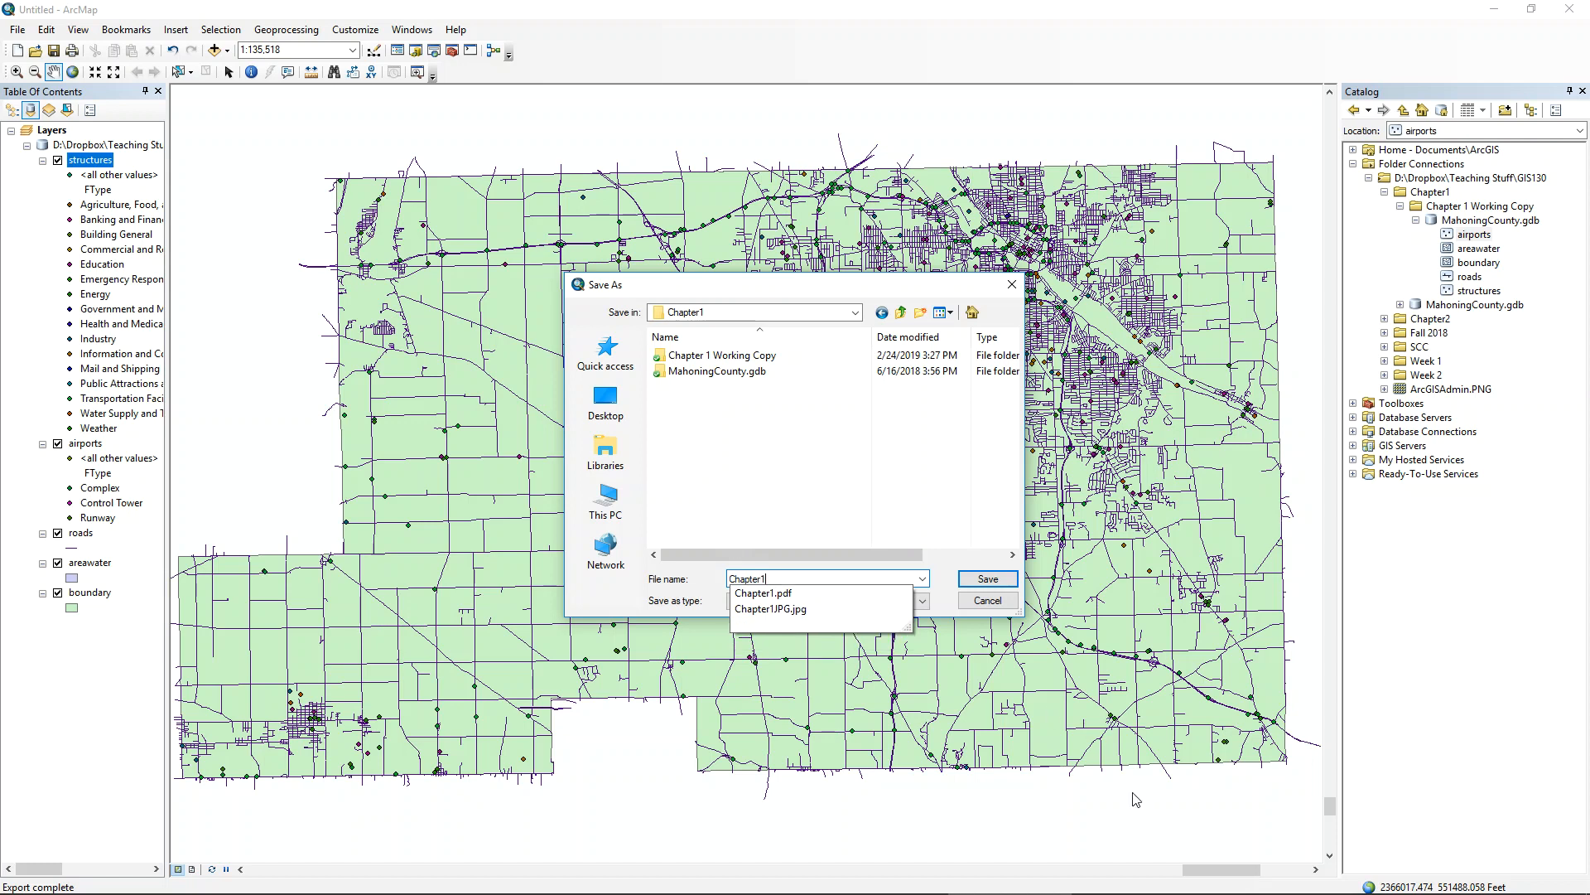
{"action": "left_click", "coordinate": [950, 569]}
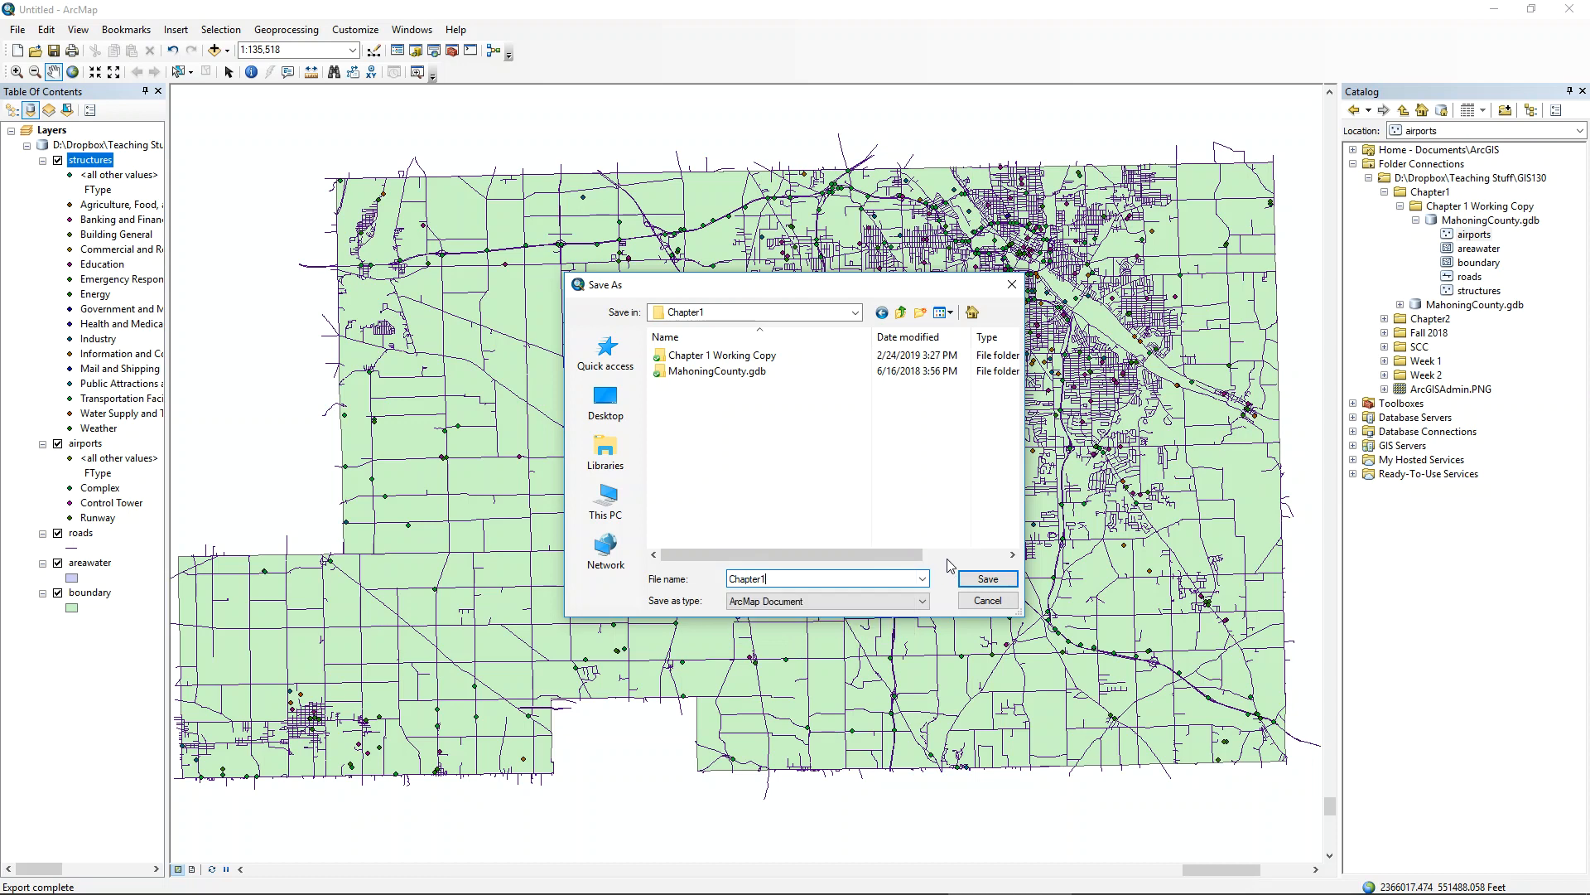
{"action": "left_click", "coordinate": [988, 579]}
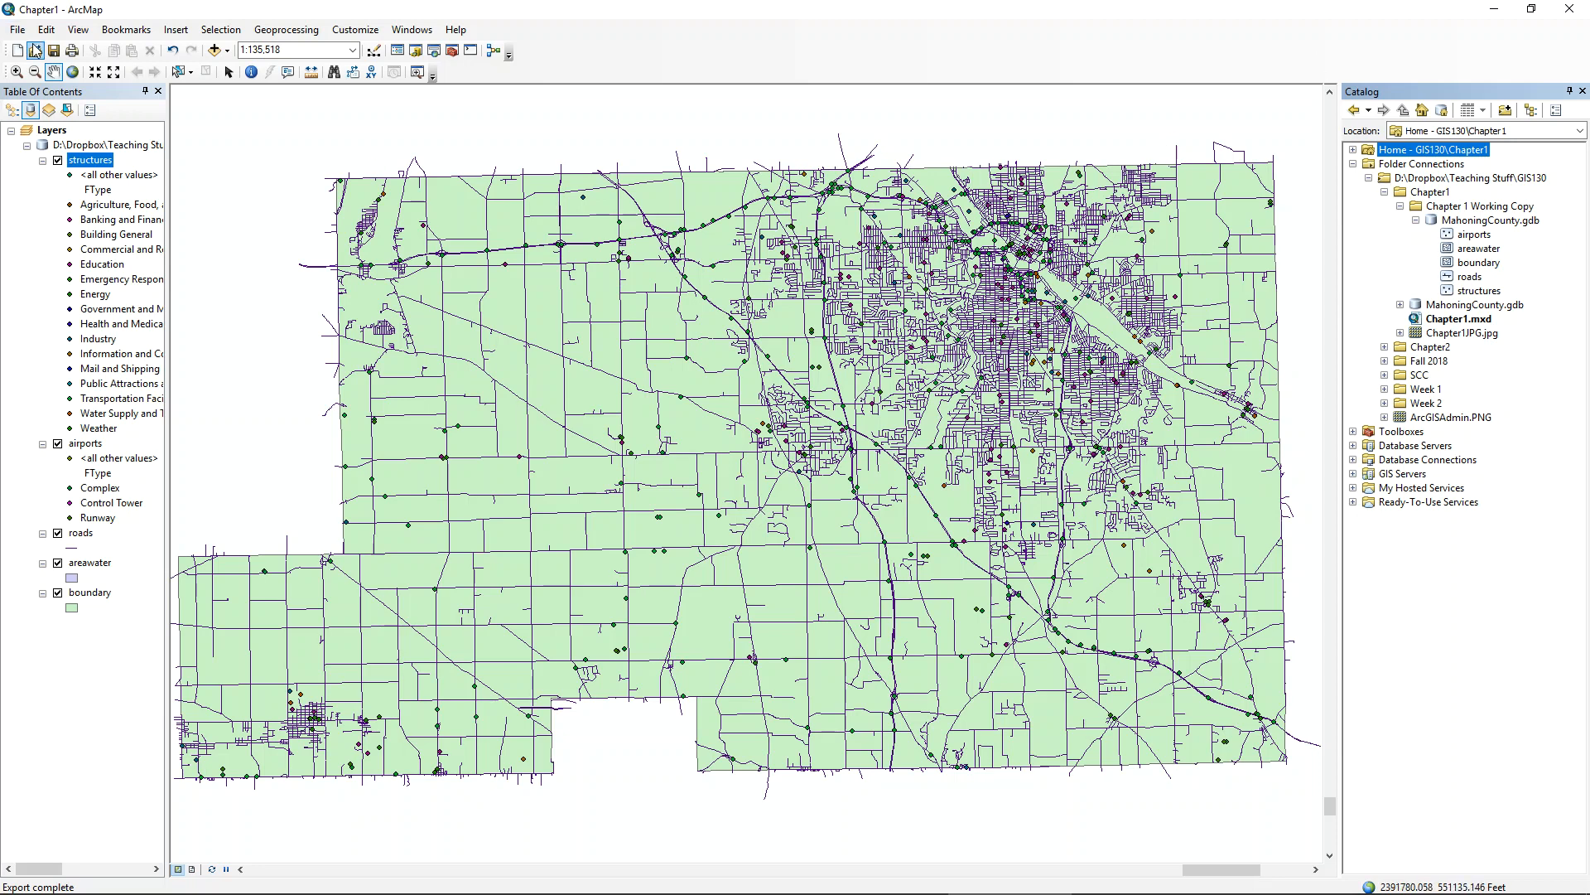
- Start a map package, enter a summary naming its author and the Chapter One Lab, and add the tag Chapter One
{"action": "left_click", "coordinate": [17, 29]}
{"action": "mouse_move", "coordinate": [116, 144]}
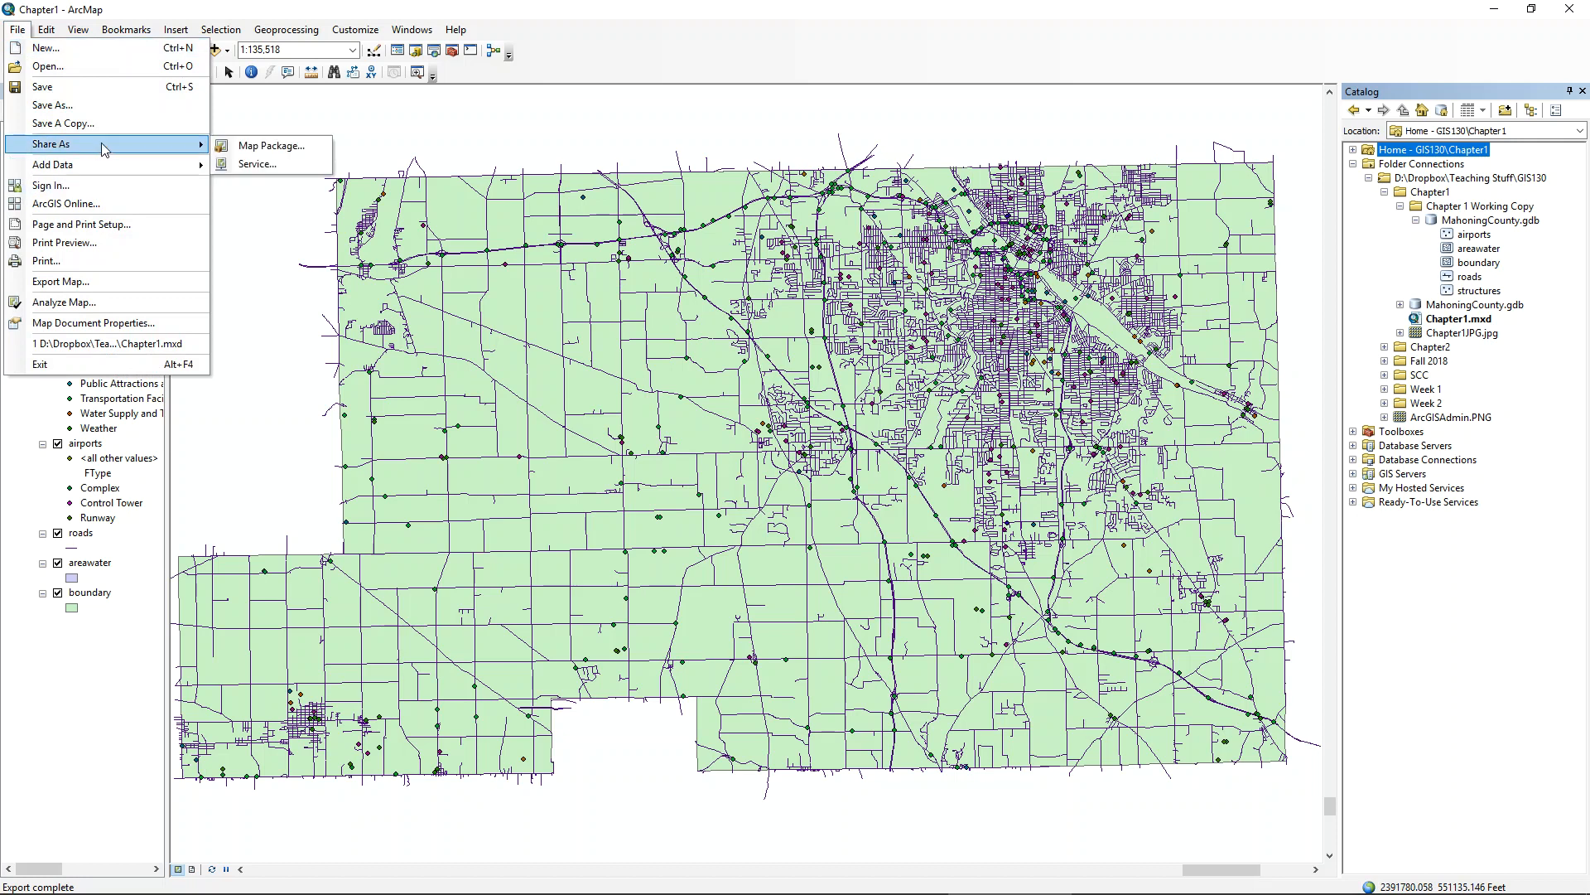
{"action": "left_click", "coordinate": [270, 151]}
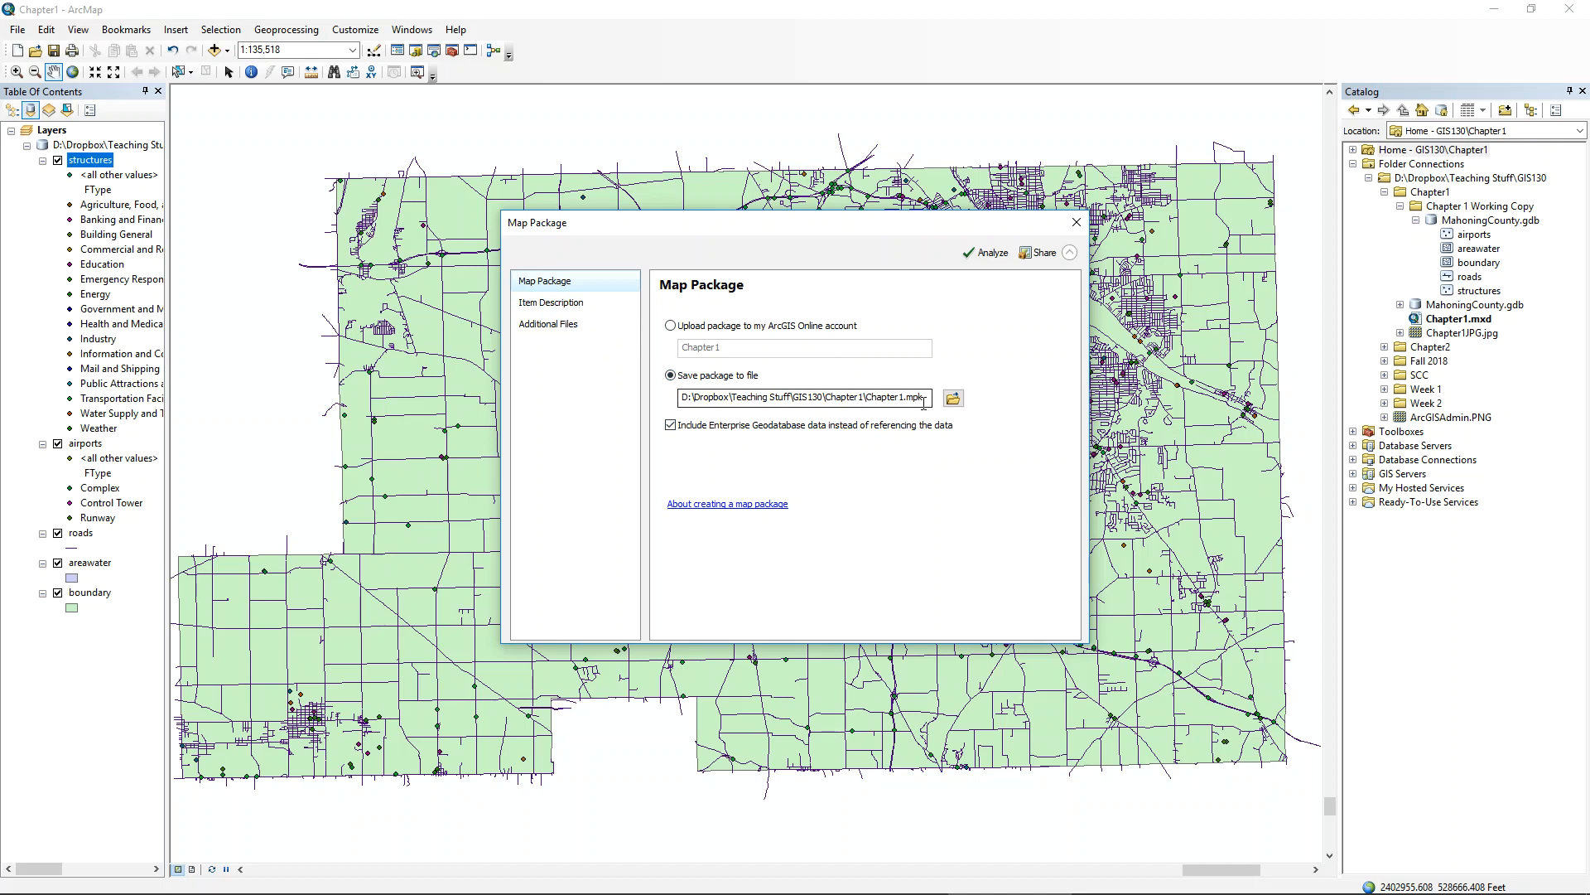
{"action": "left_click", "coordinate": [571, 303]}
{"action": "left_click", "coordinate": [711, 349]}
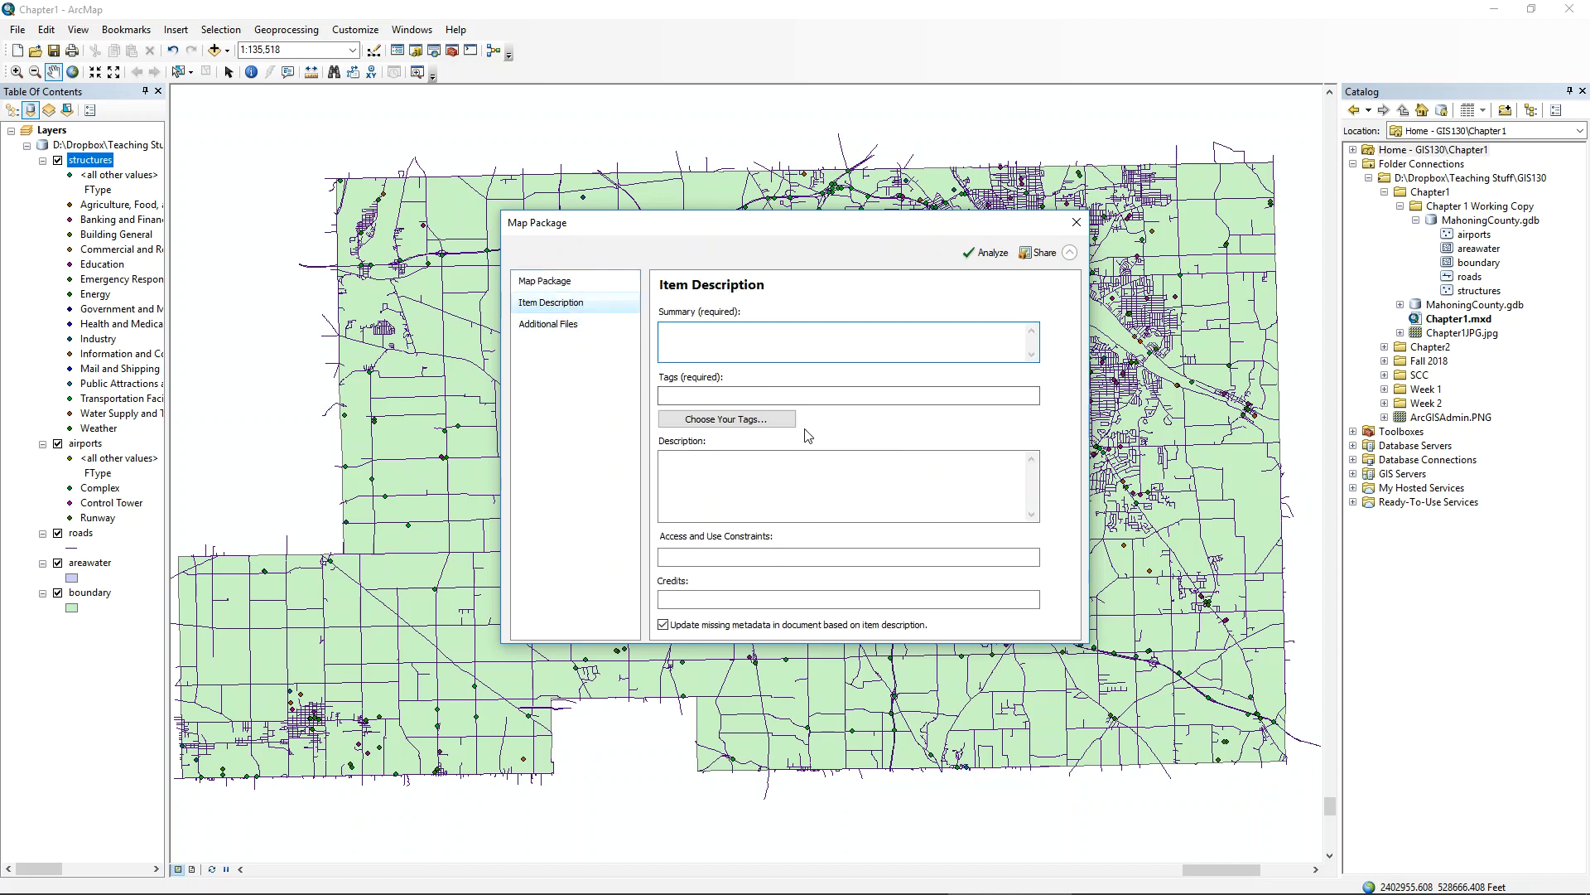
{"action": "type", "text": "This is a map package by Cynthia Parker for the Chapter One Lab"}
{"action": "key", "text": "Tab"}
{"action": "type", "text": "Chapt"}
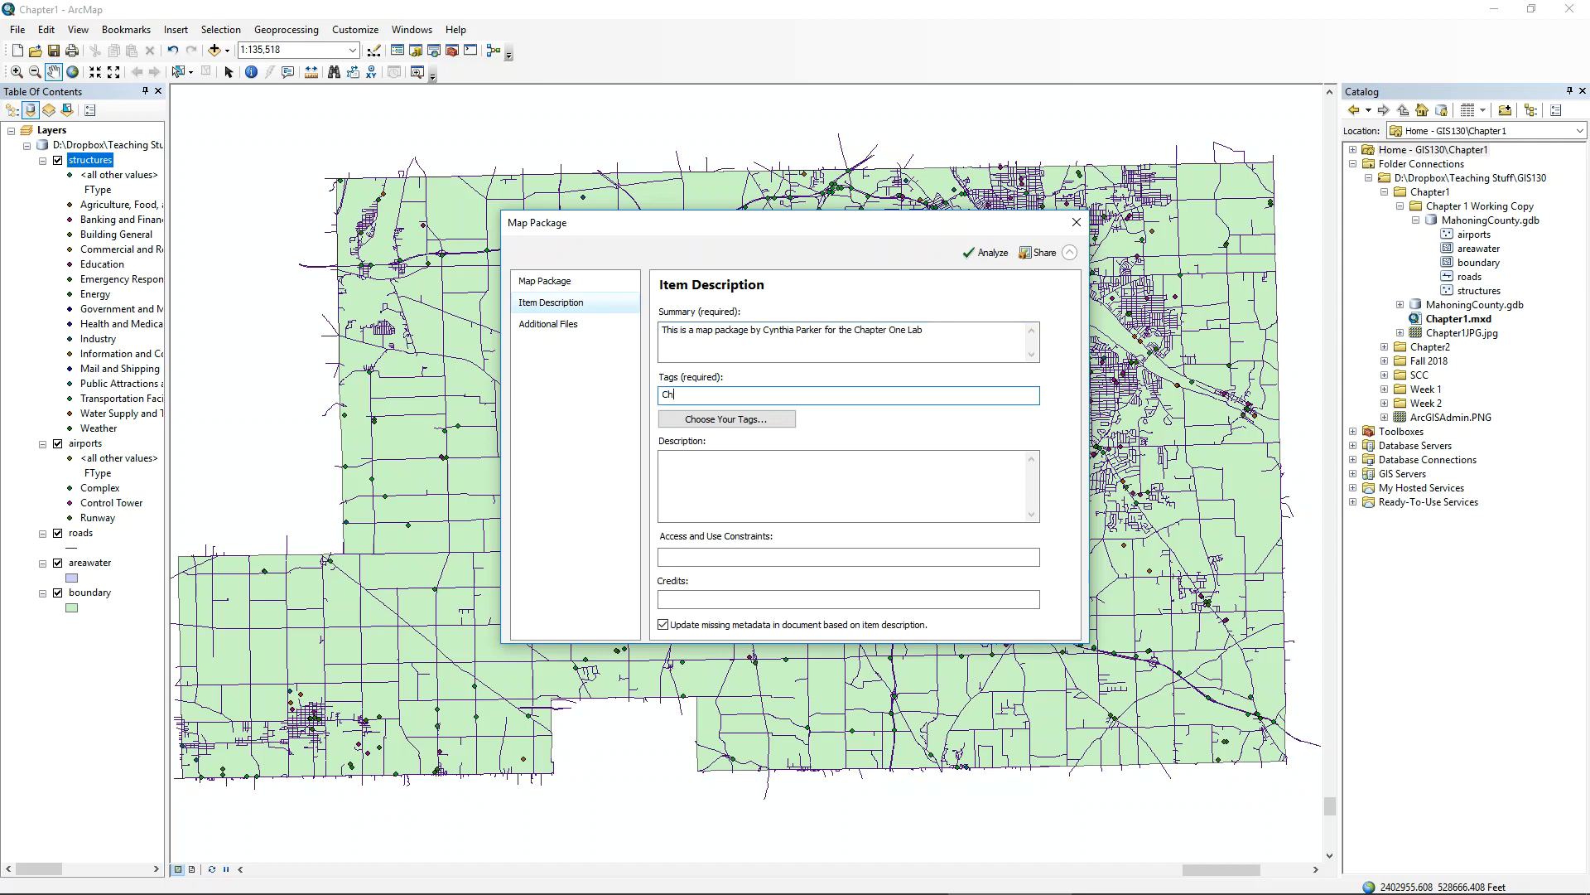
{"action": "type", "text": "er ONe"}
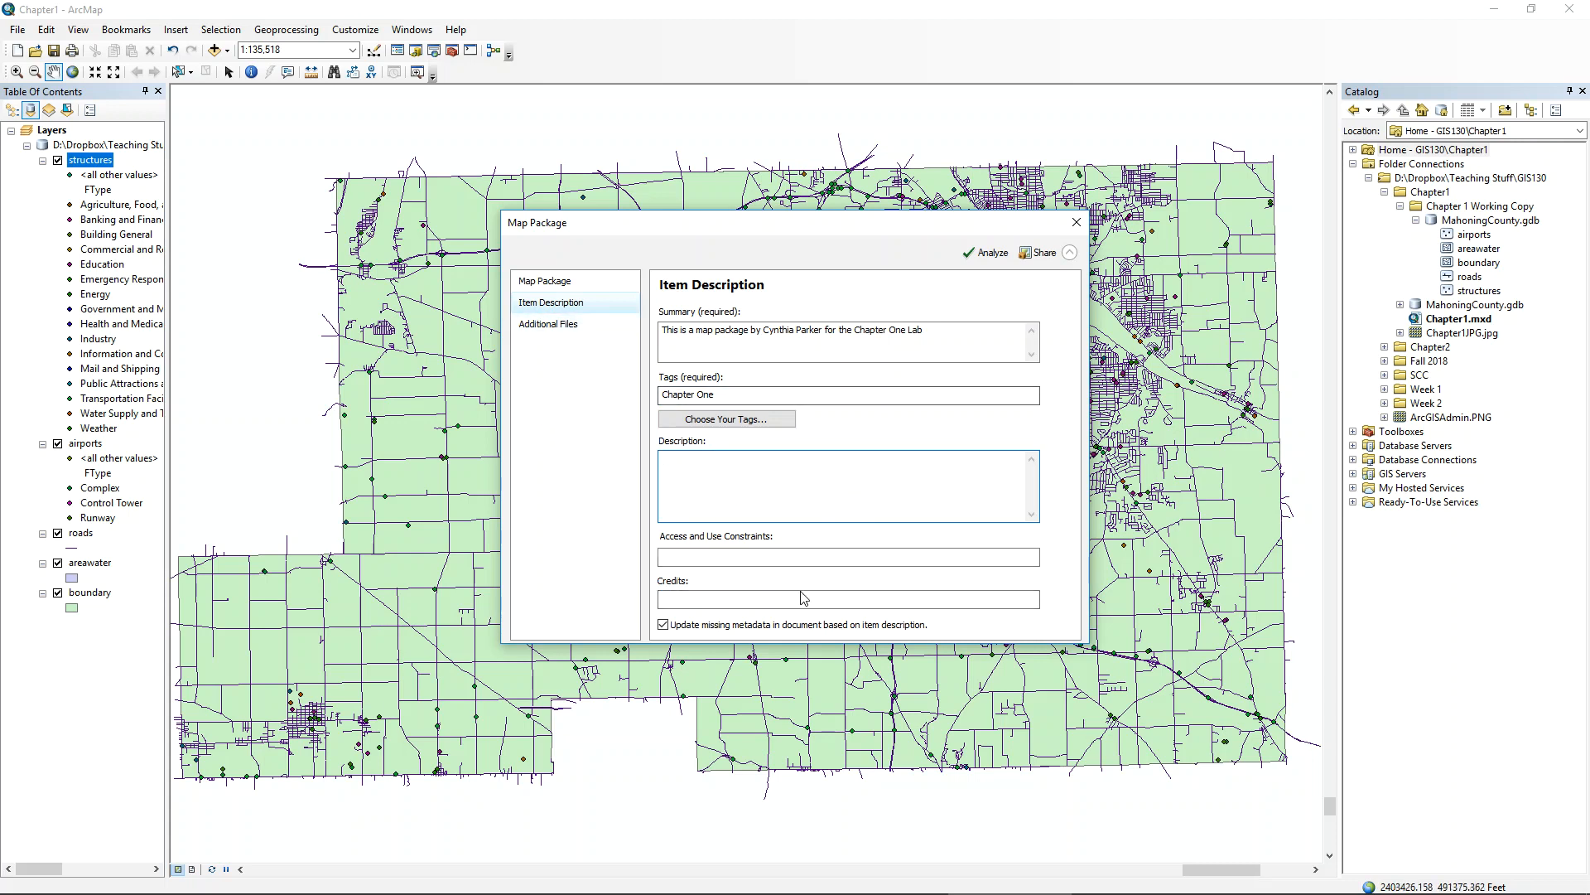
- Analyze the map package for problems and copy its summary text into the item description's Description field
{"action": "left_click", "coordinate": [542, 324]}
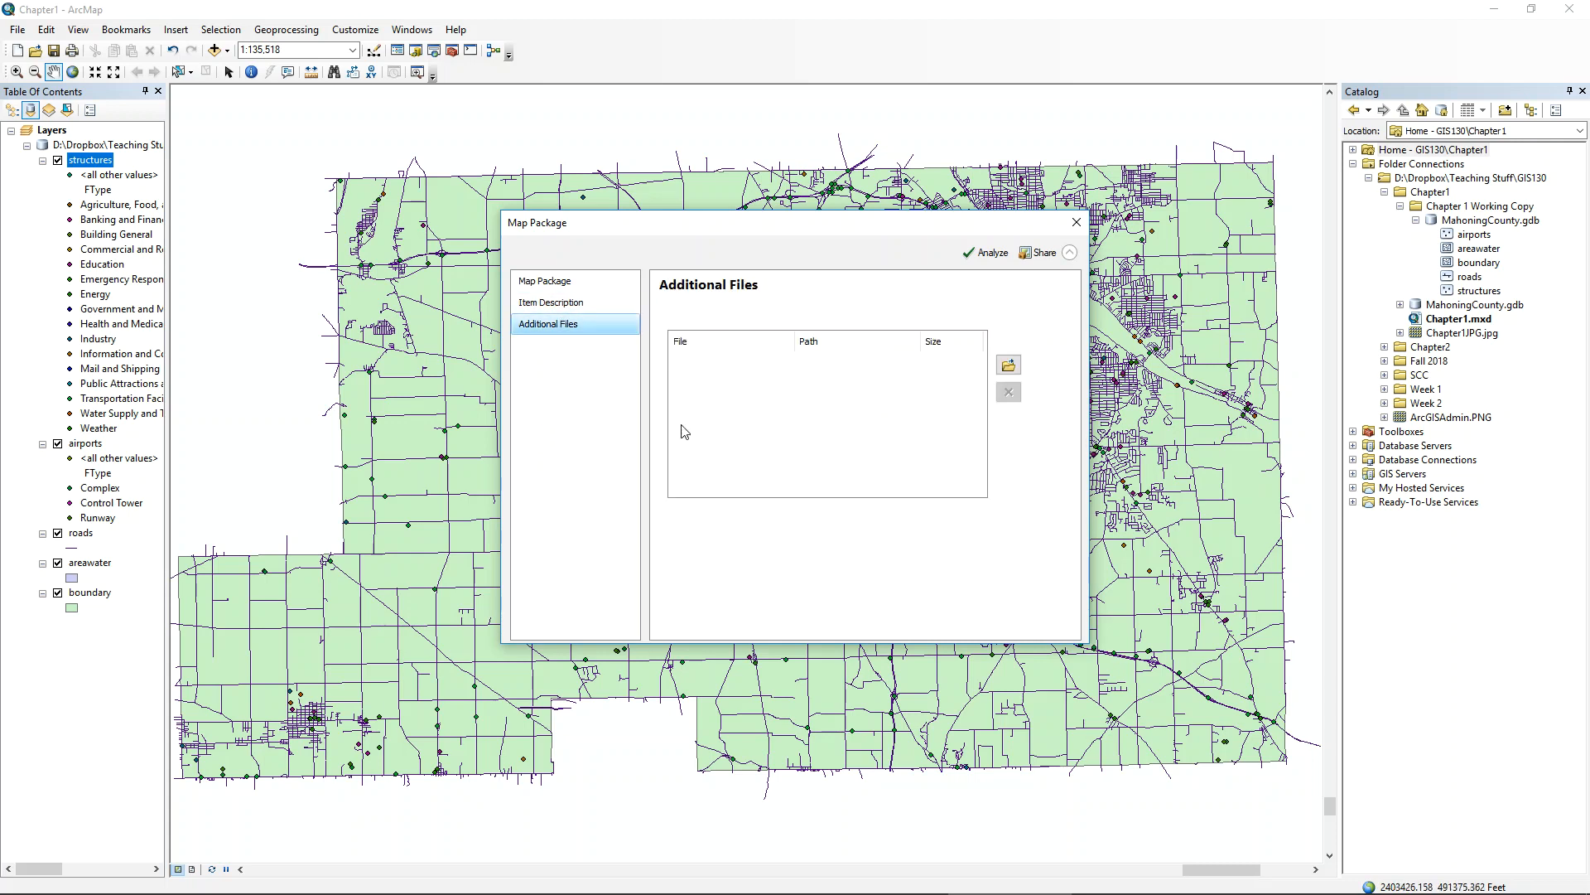
{"action": "left_click", "coordinate": [994, 255]}
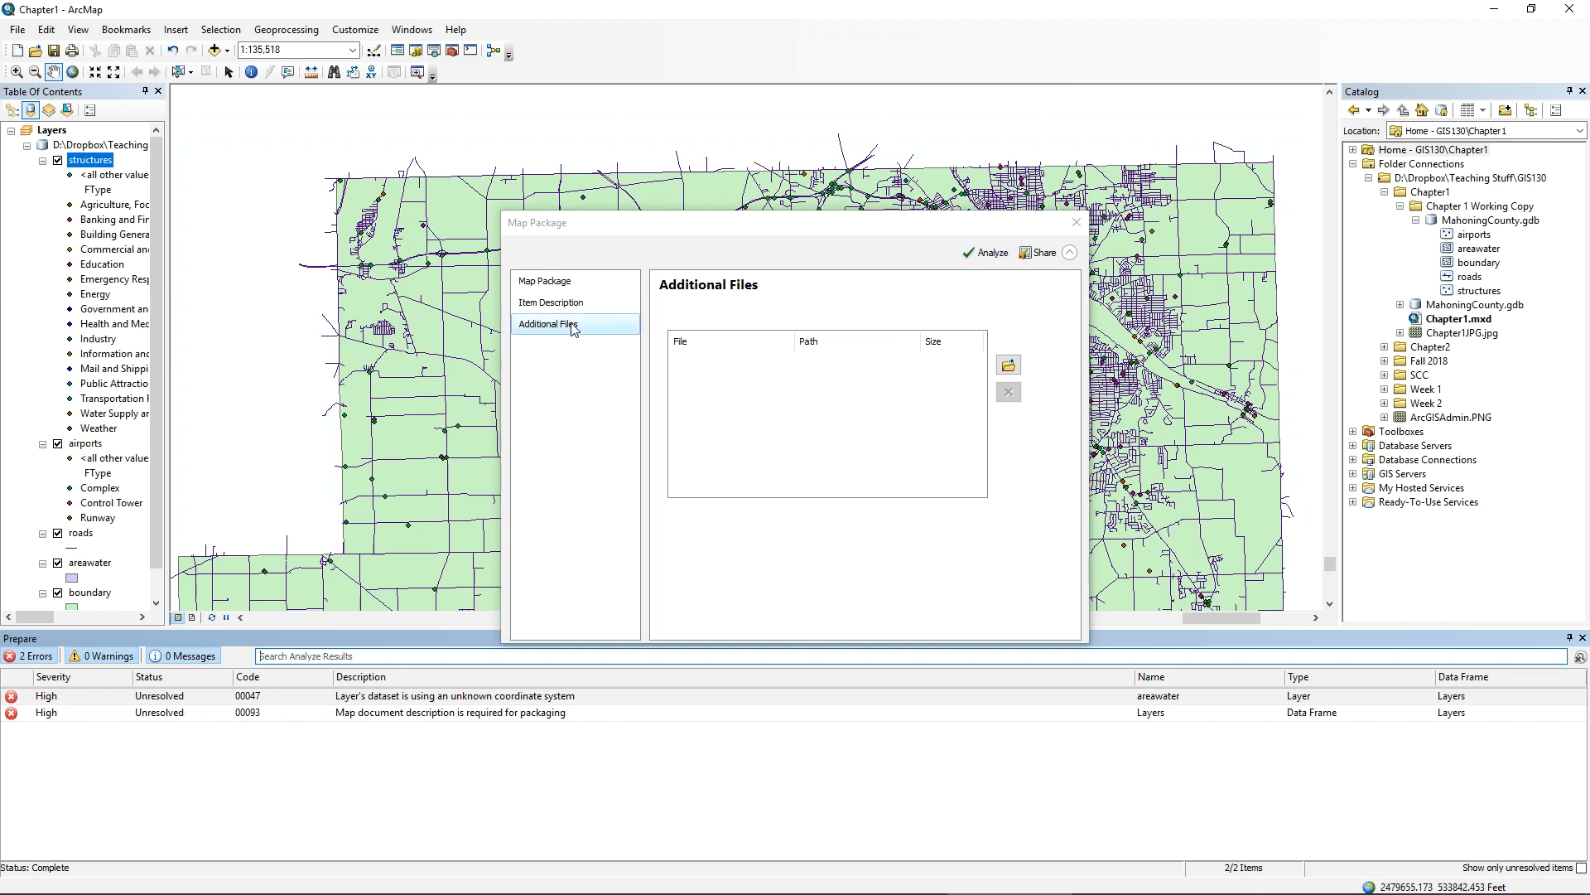
{"action": "left_click", "coordinate": [579, 280]}
{"action": "left_click", "coordinate": [613, 303]}
{"action": "left_click", "coordinate": [688, 464]}
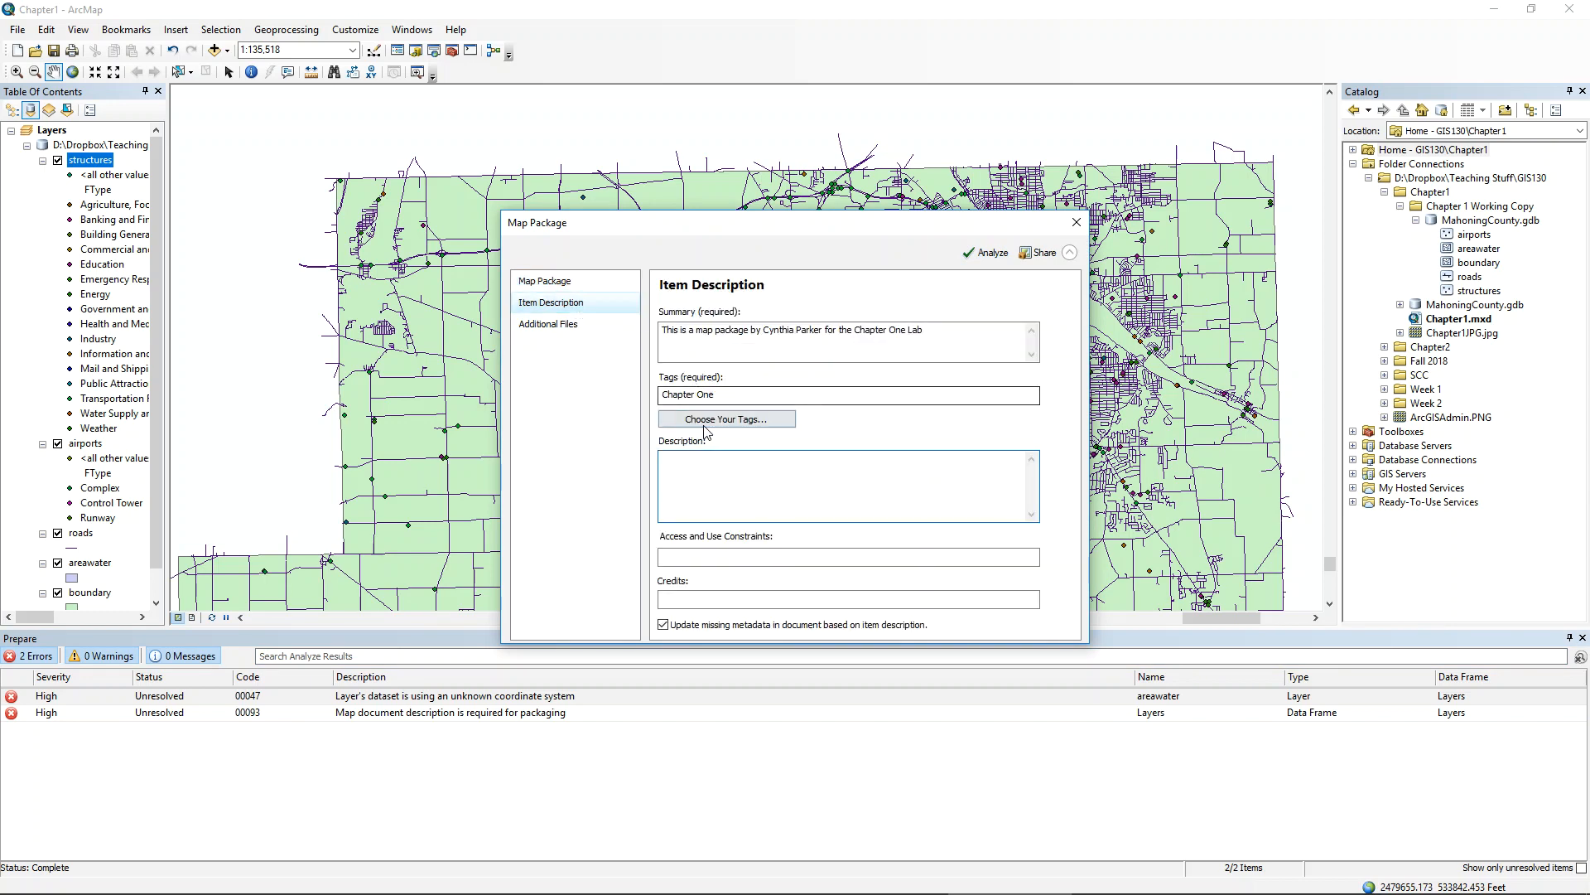
{"action": "left_click_drag", "start_coordinate": [961, 332], "coordinate": [661, 331]}
{"action": "key", "text": "ctrl+c"}
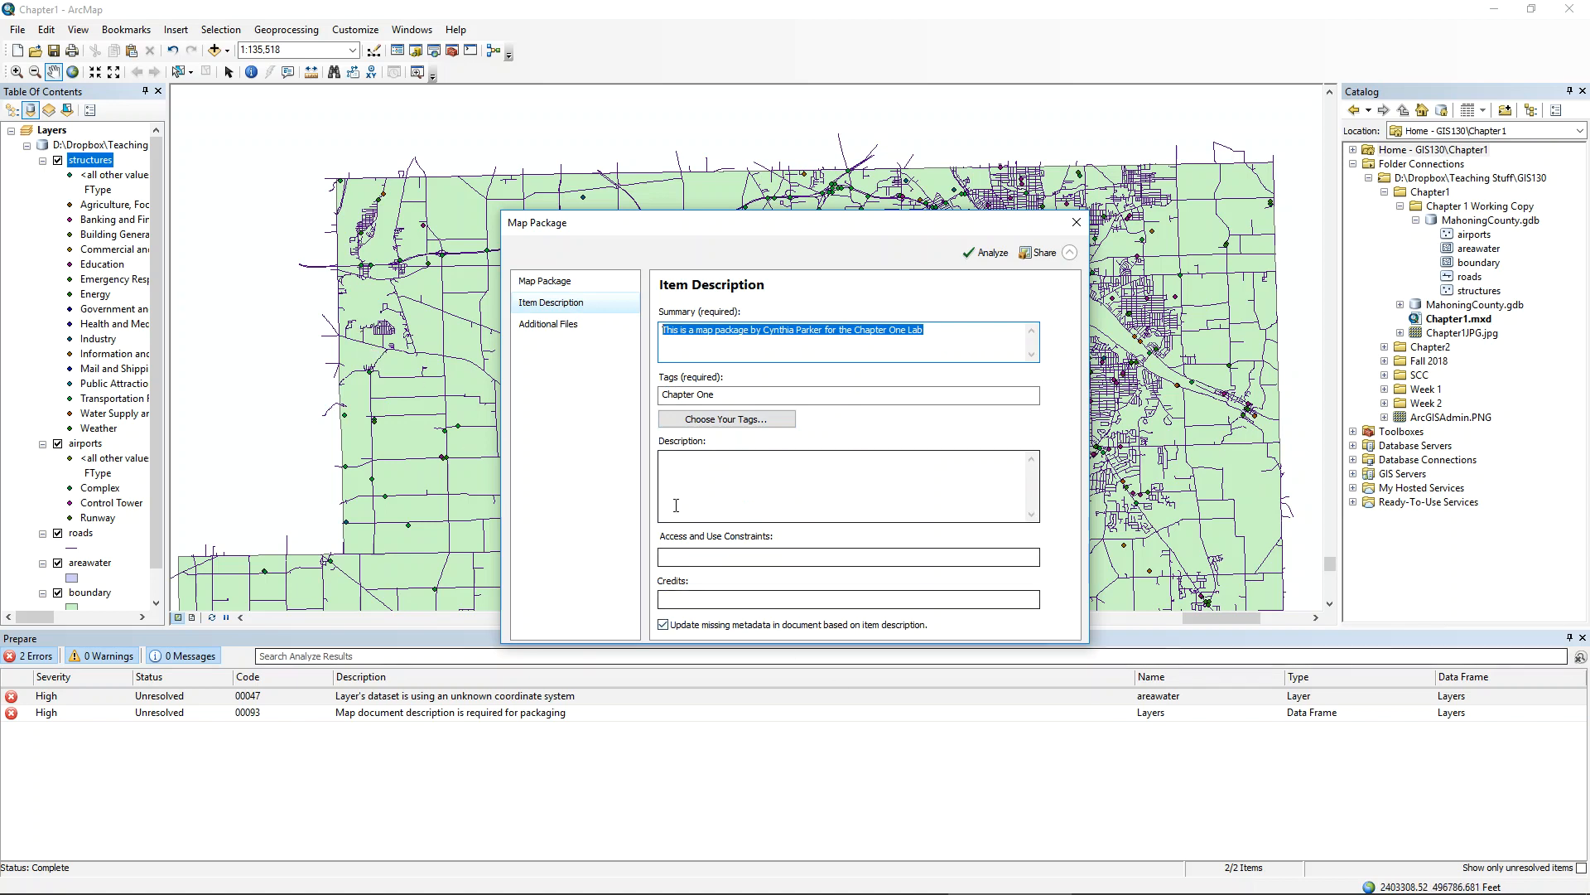
{"action": "left_click", "coordinate": [722, 464]}
{"action": "key", "text": "ctrl+v"}
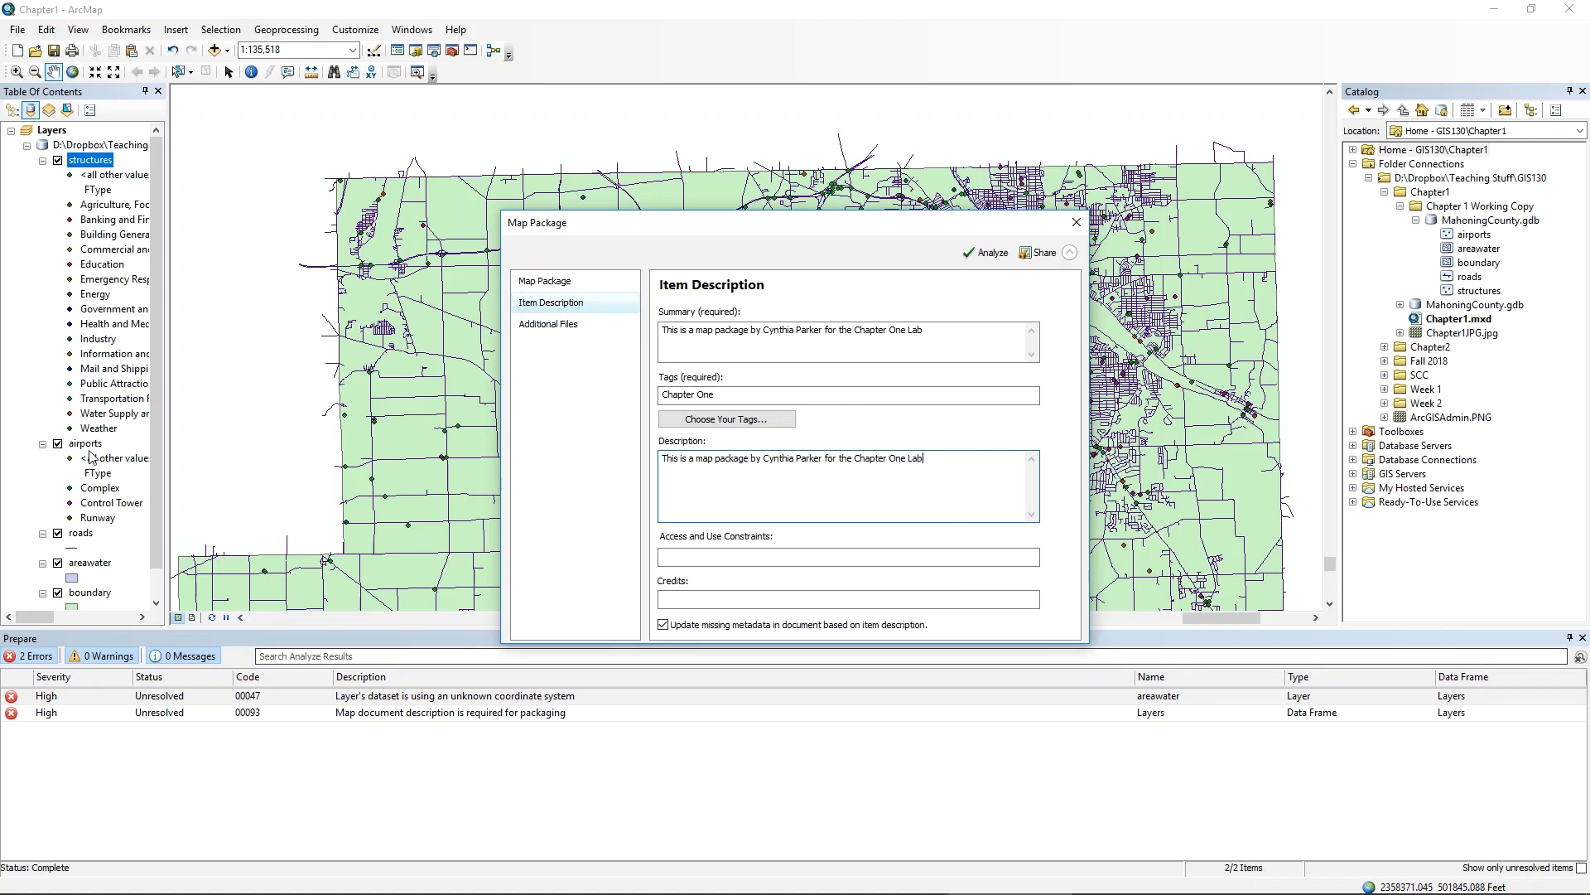
- Remove the areawater layer from the map and analyze the map package again
{"action": "right_click", "coordinate": [91, 568]}
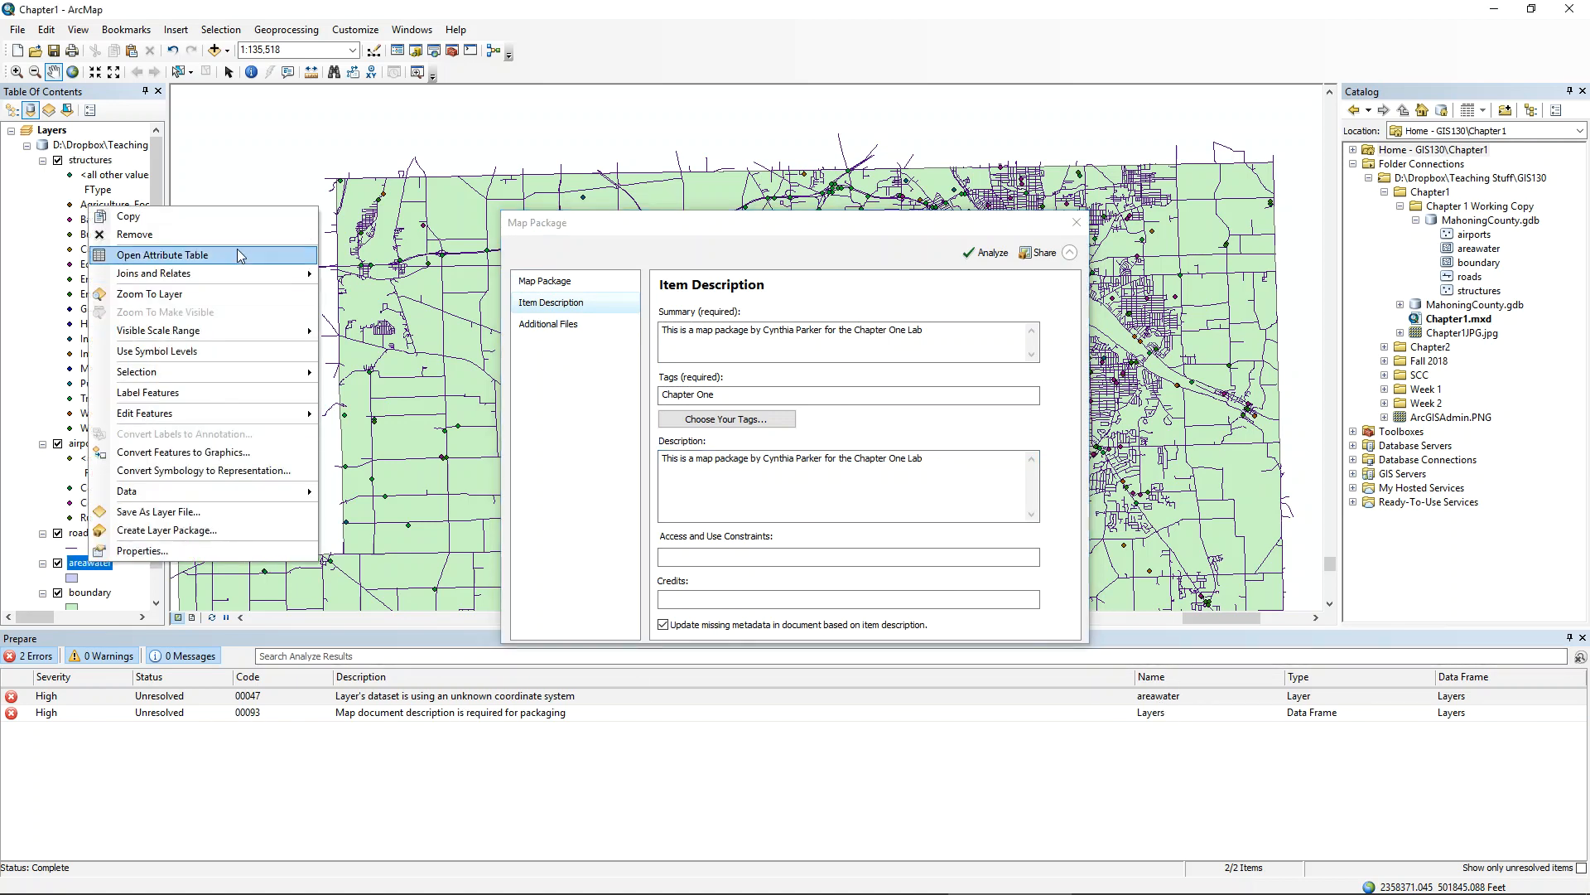
{"action": "left_click", "coordinate": [251, 237]}
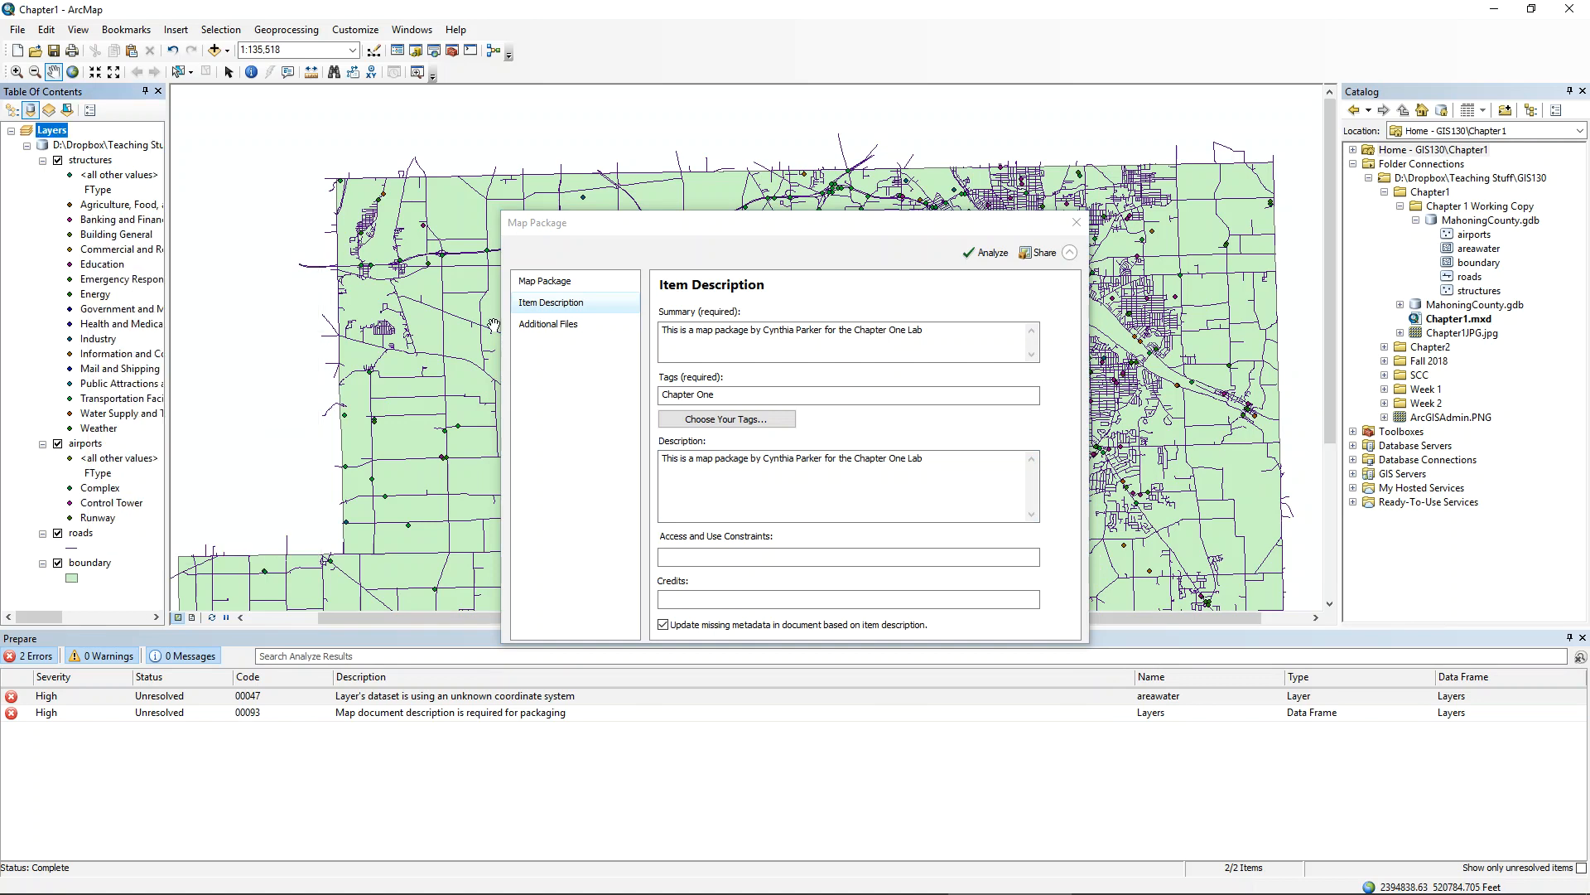
{"action": "left_click", "coordinate": [987, 253]}
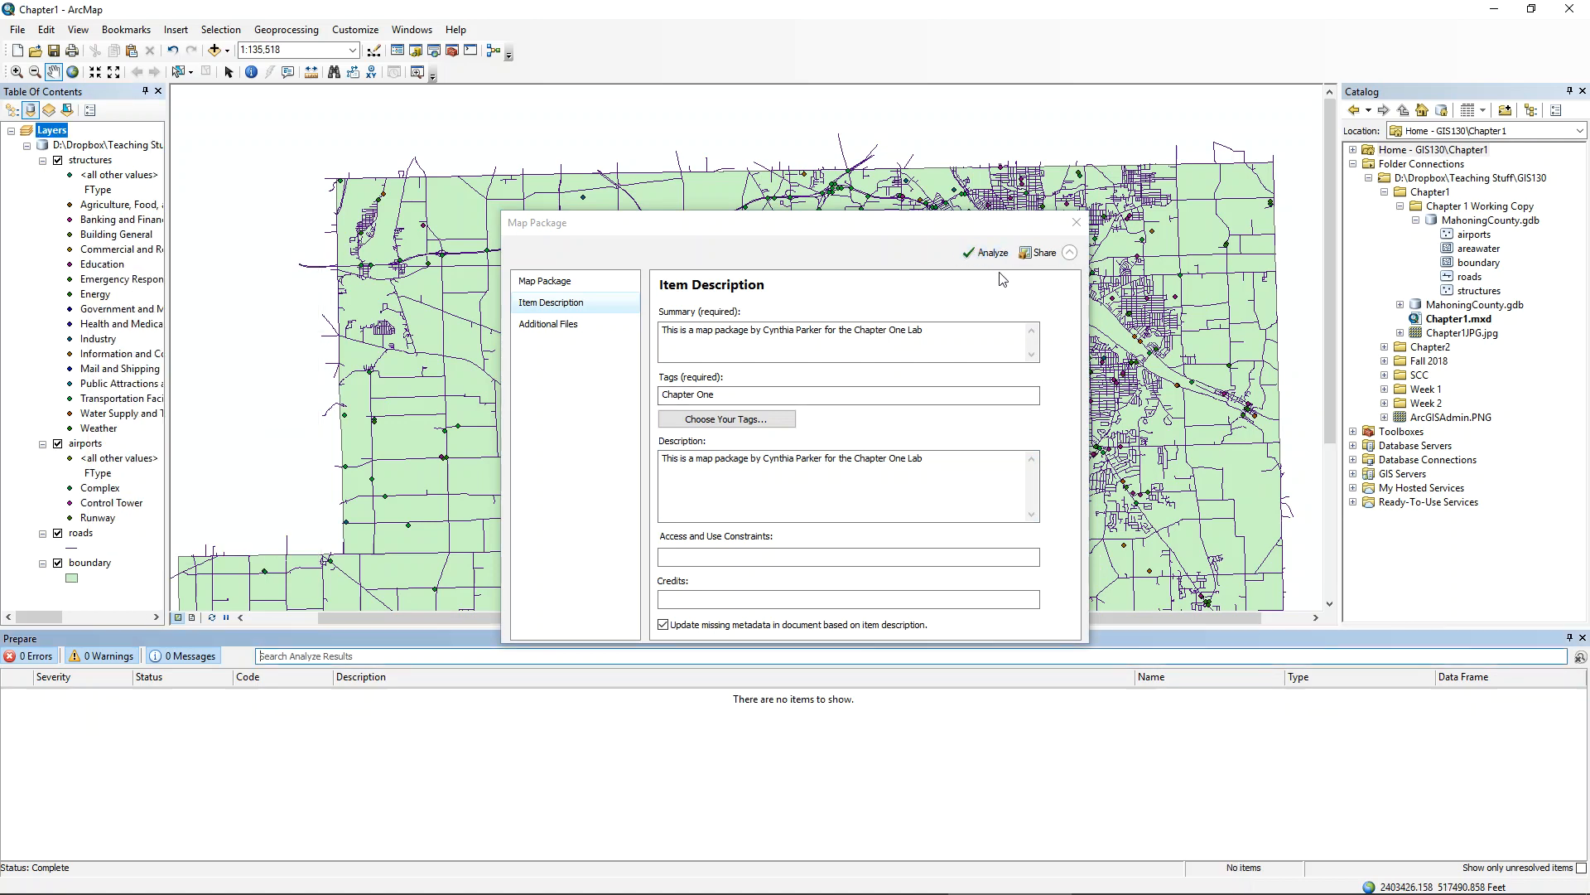
- Share the map package to file, agreeing to save the map document first
{"action": "left_click", "coordinate": [1041, 253]}
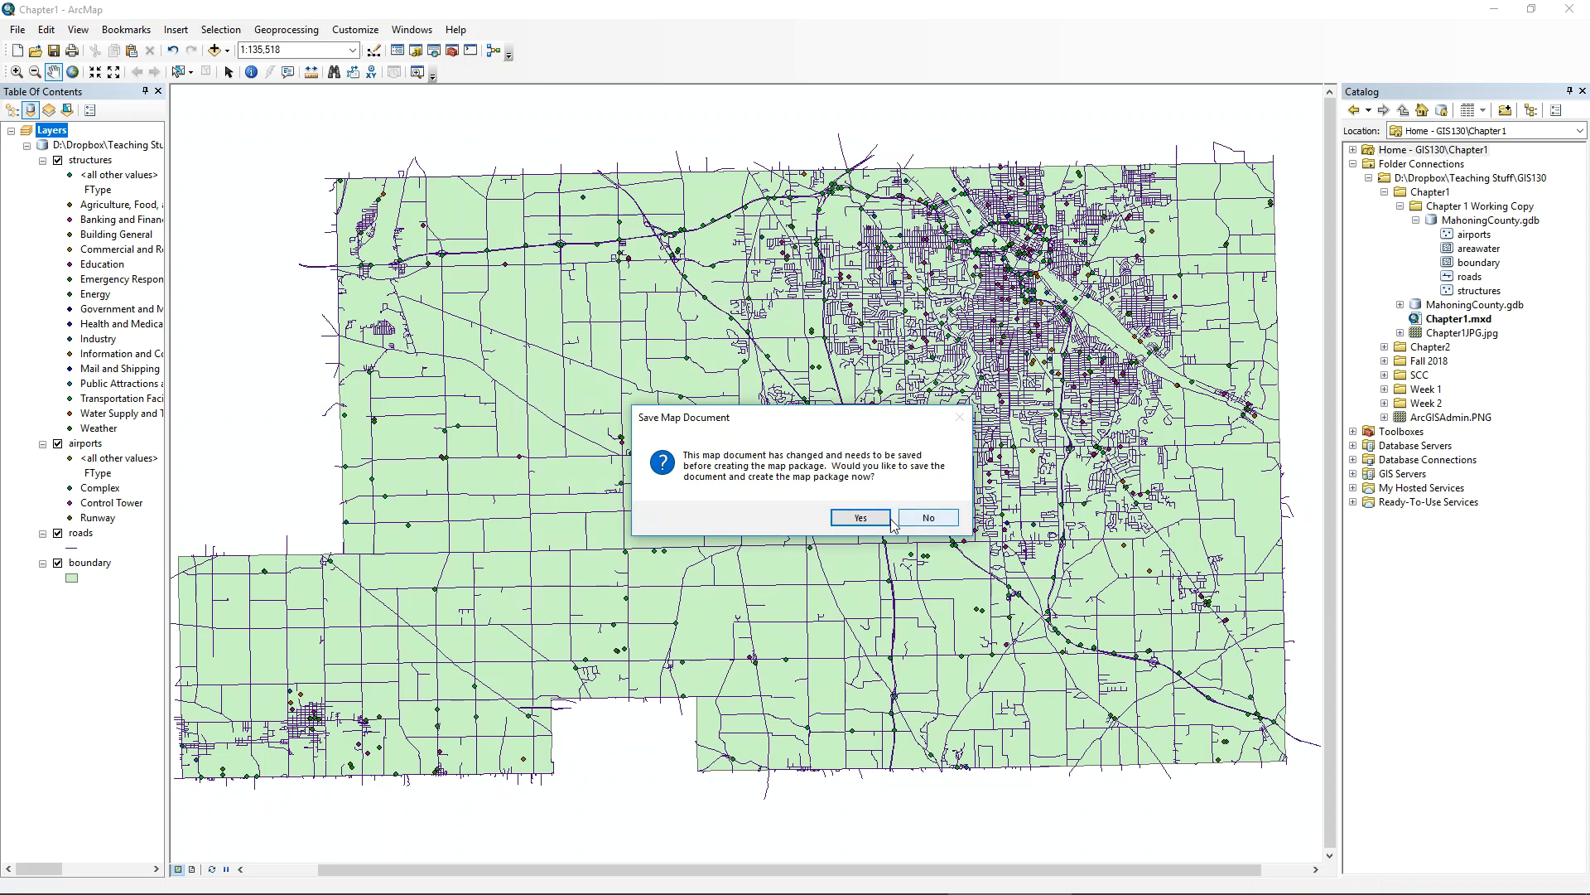
{"action": "left_click", "coordinate": [854, 517]}
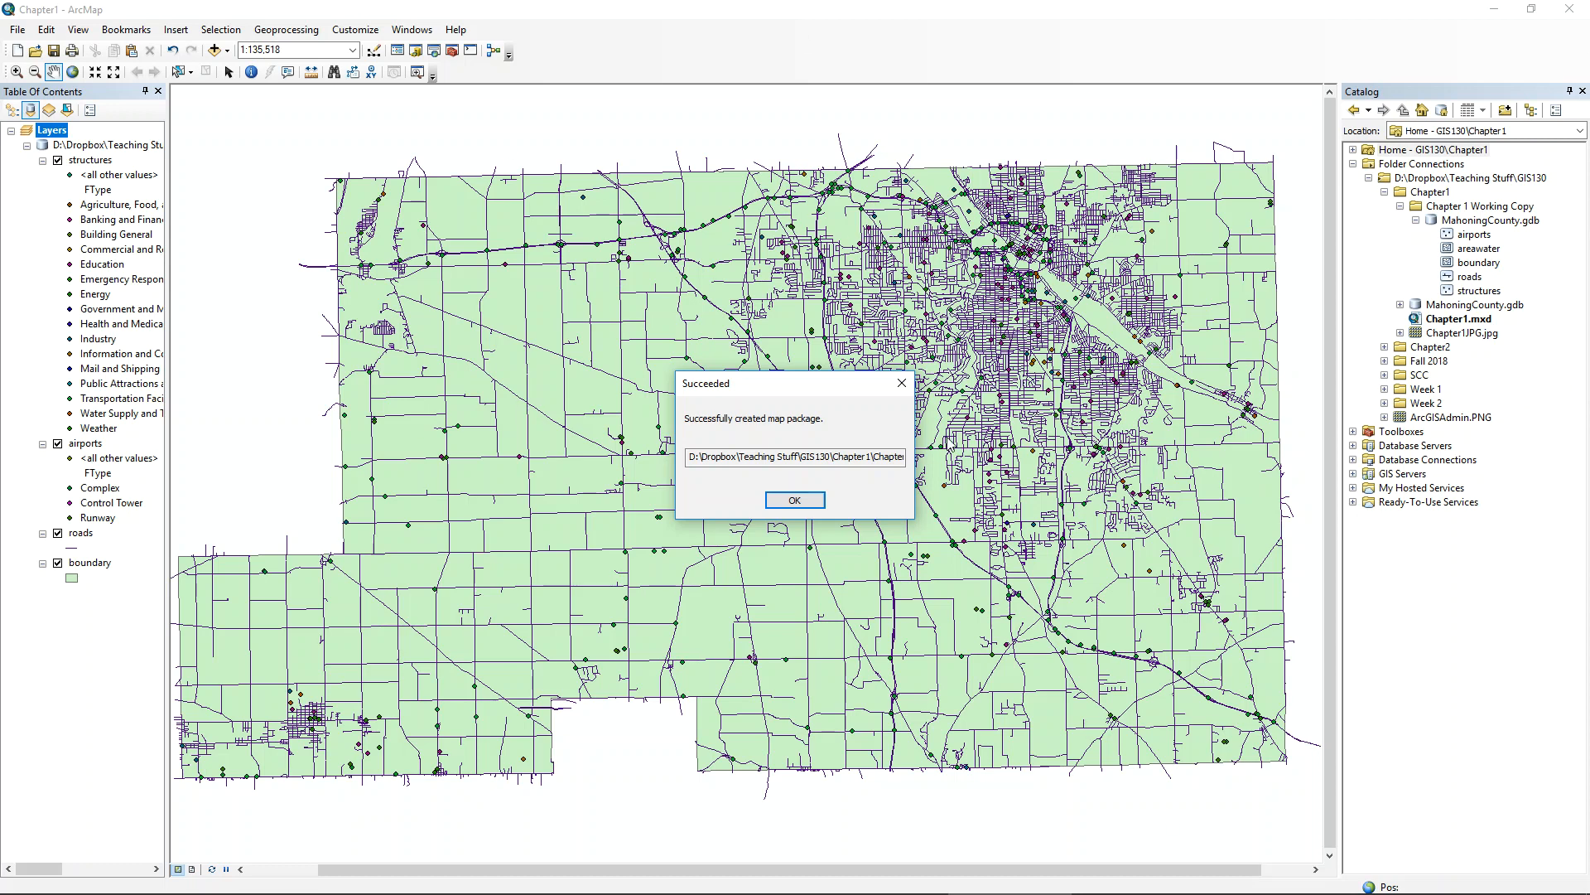
{"action": "left_click", "coordinate": [794, 500]}
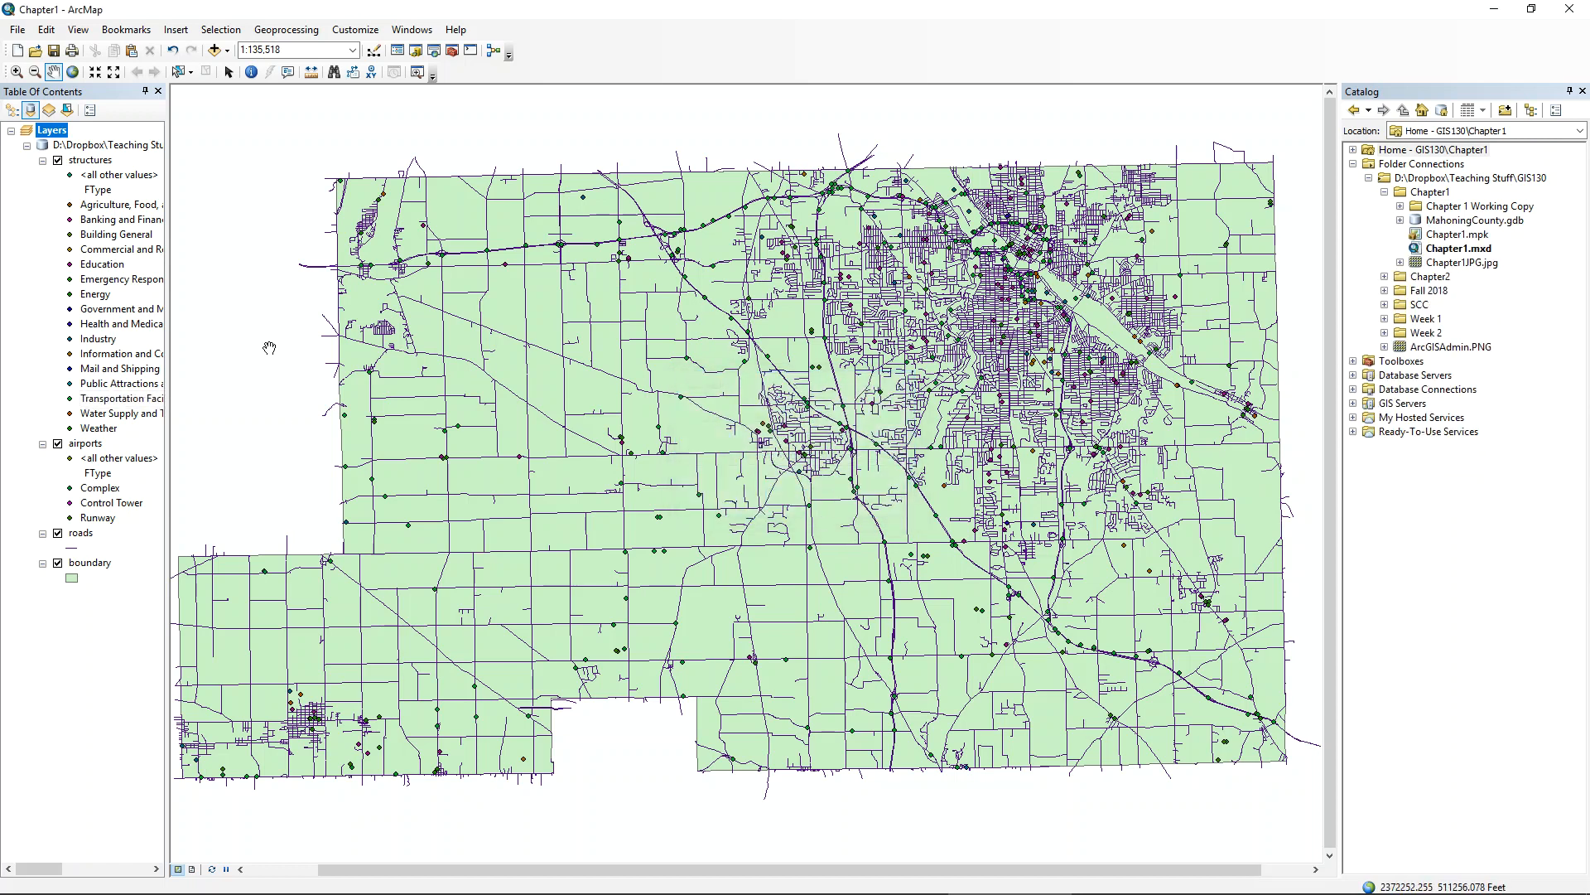
- Create a new map document from the Blank Map template
{"action": "left_click", "coordinate": [16, 51]}
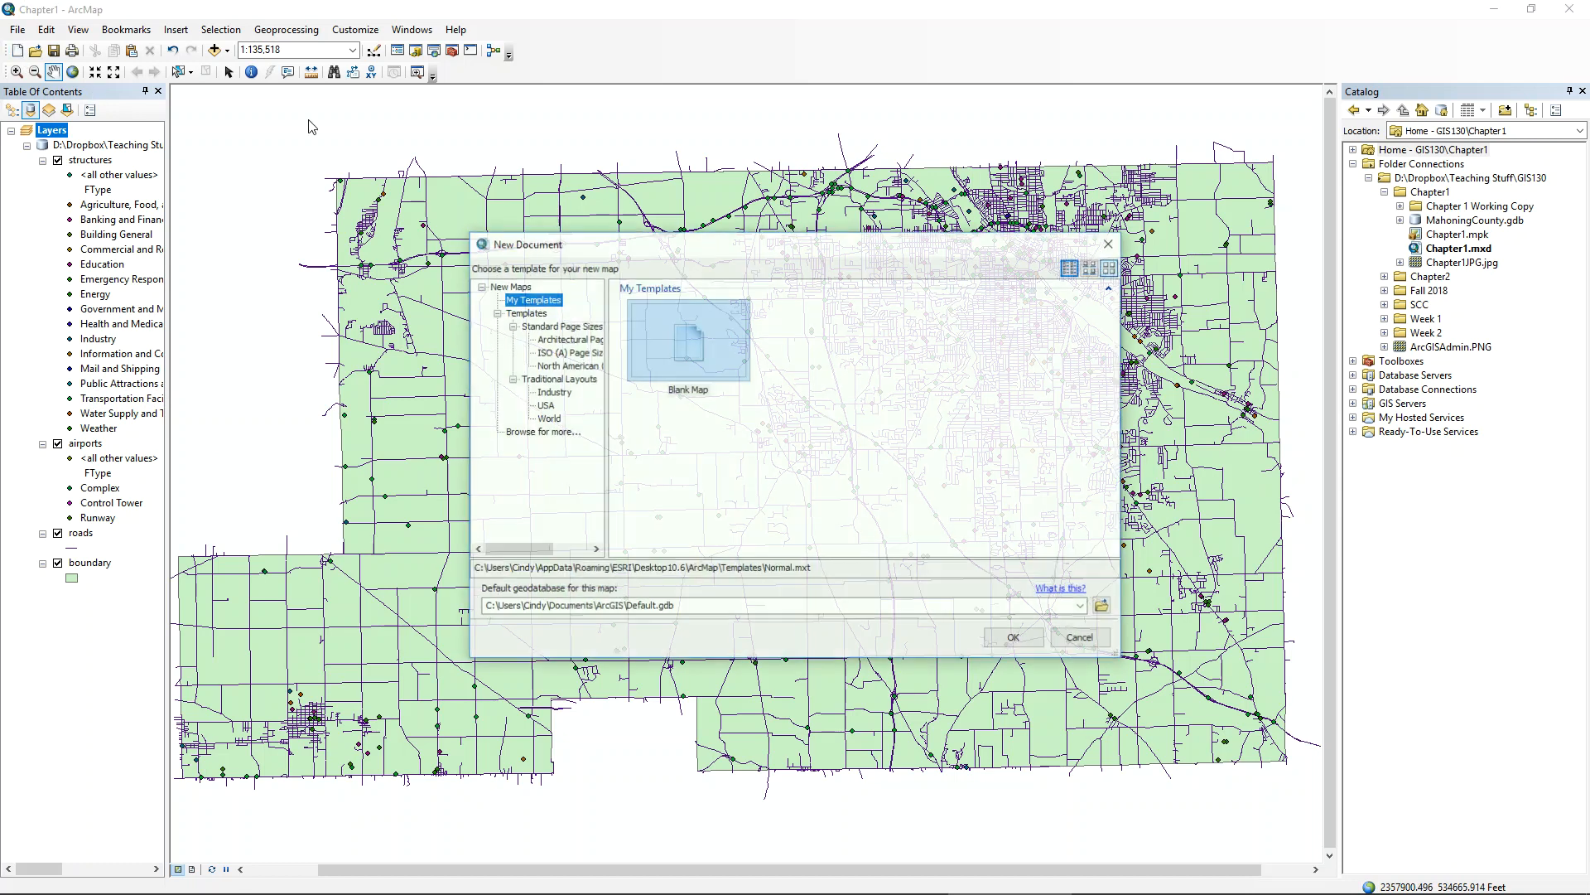
{"action": "left_click", "coordinate": [1013, 645]}
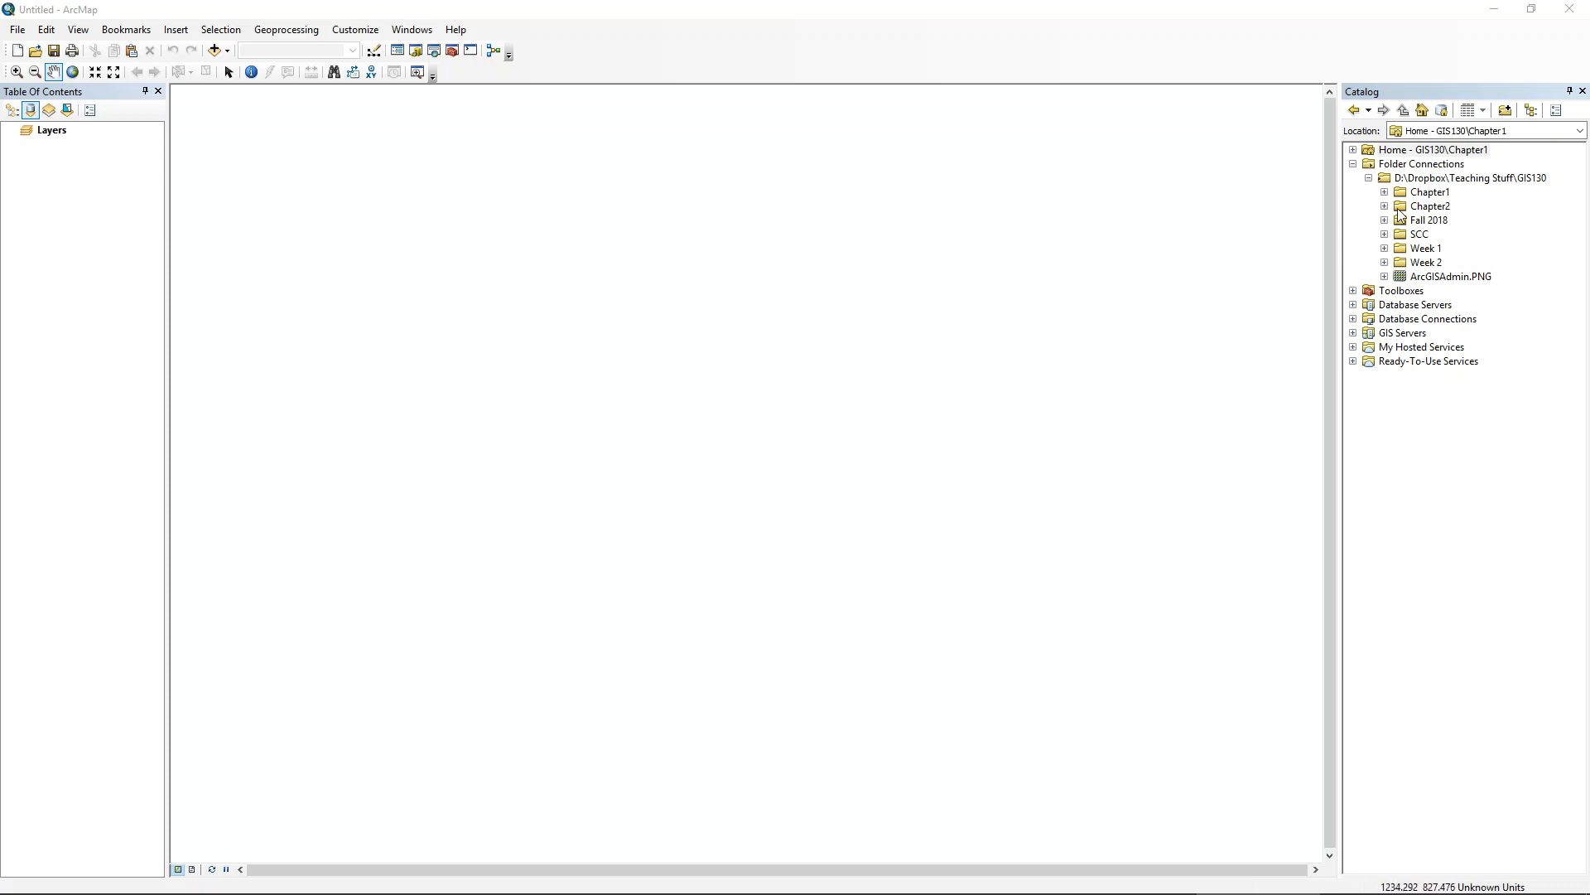
- Add the CensuscountiesOhio feature class from Ohiocounties.gdb in the Chapter2 Working Copy folder to the map
{"action": "left_click", "coordinate": [1384, 206]}
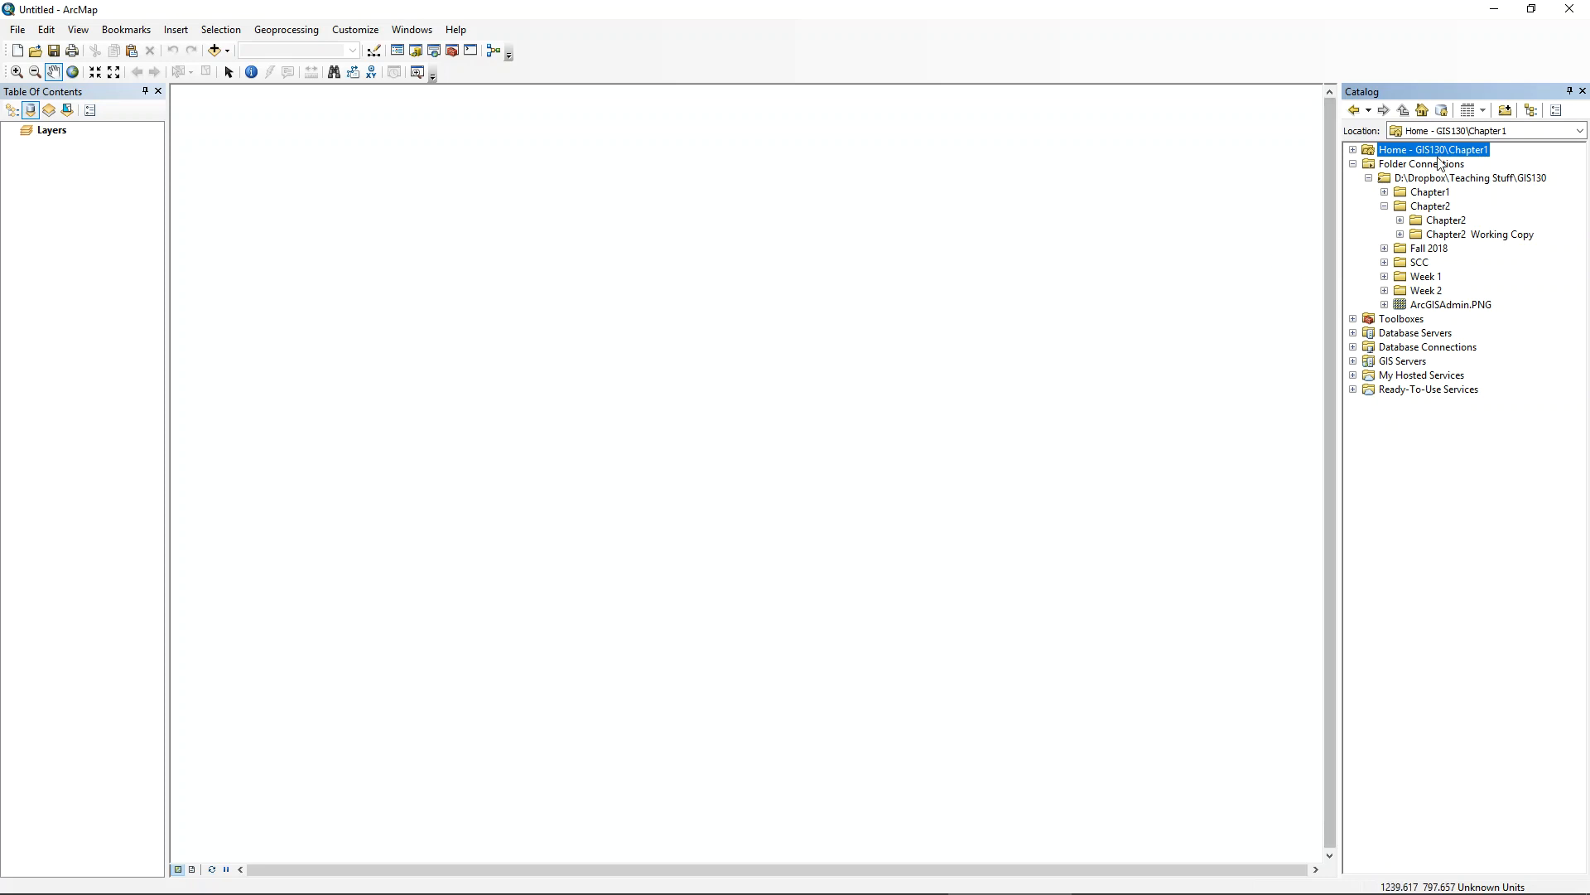
{"action": "left_click", "coordinate": [1400, 235]}
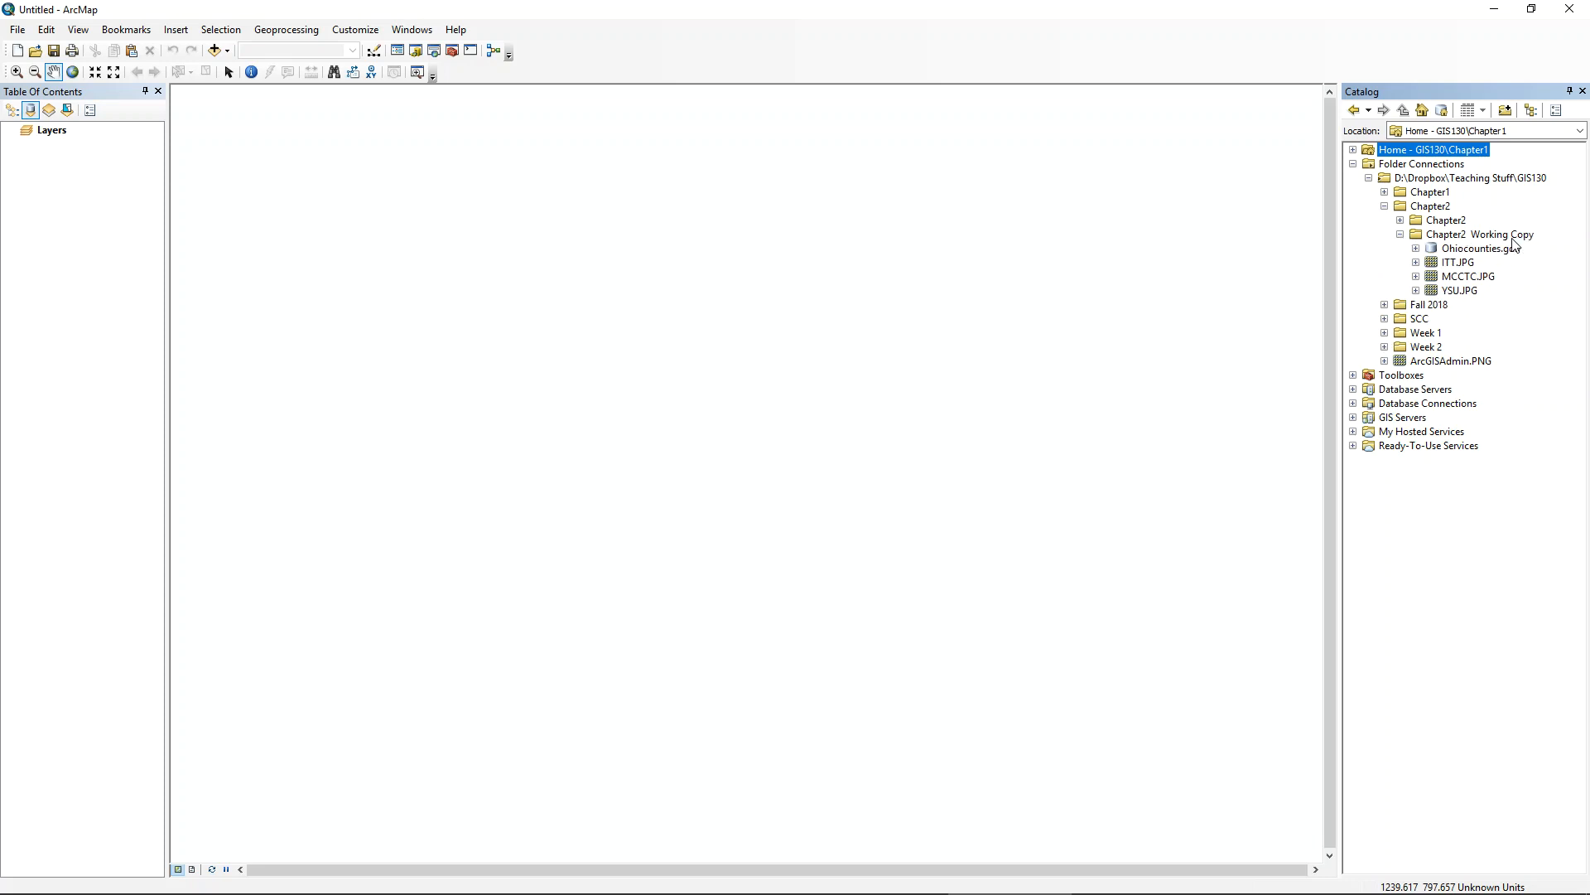
{"action": "left_click", "coordinate": [1401, 220]}
{"action": "left_click", "coordinate": [1399, 220]}
{"action": "left_click", "coordinate": [1417, 249]}
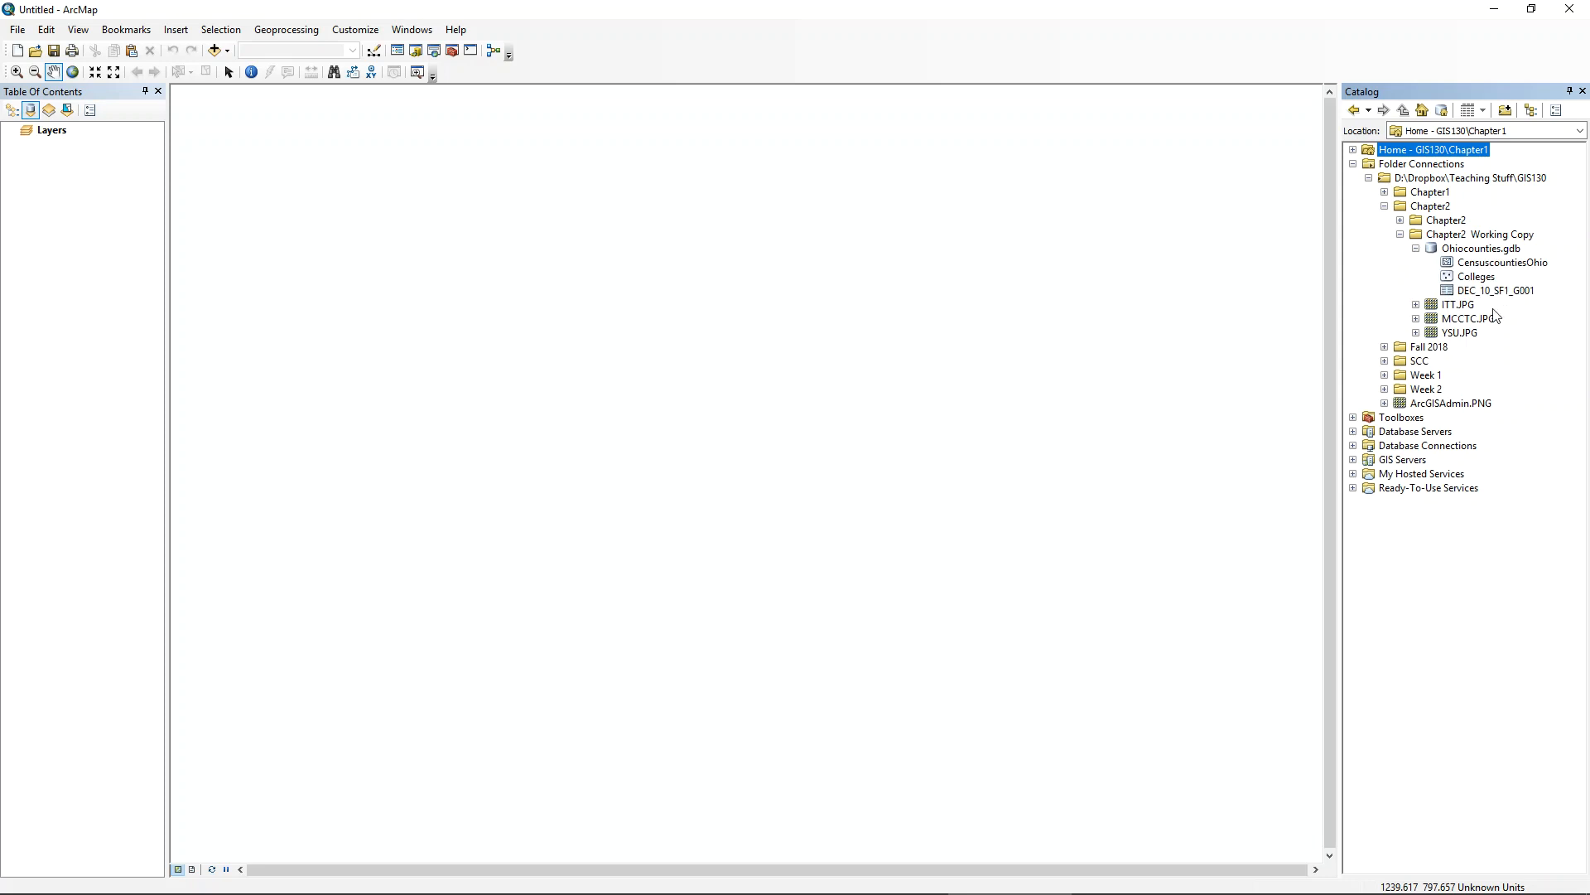
{"action": "left_click", "coordinate": [1491, 263]}
{"action": "mouse_move", "coordinate": [1496, 267]}
{"action": "left_mouse_down"}
{"action": "mouse_move", "coordinate": [1042, 291]}
{"action": "mouse_move", "coordinate": [1128, 321]}
{"action": "left_mouse_up"}
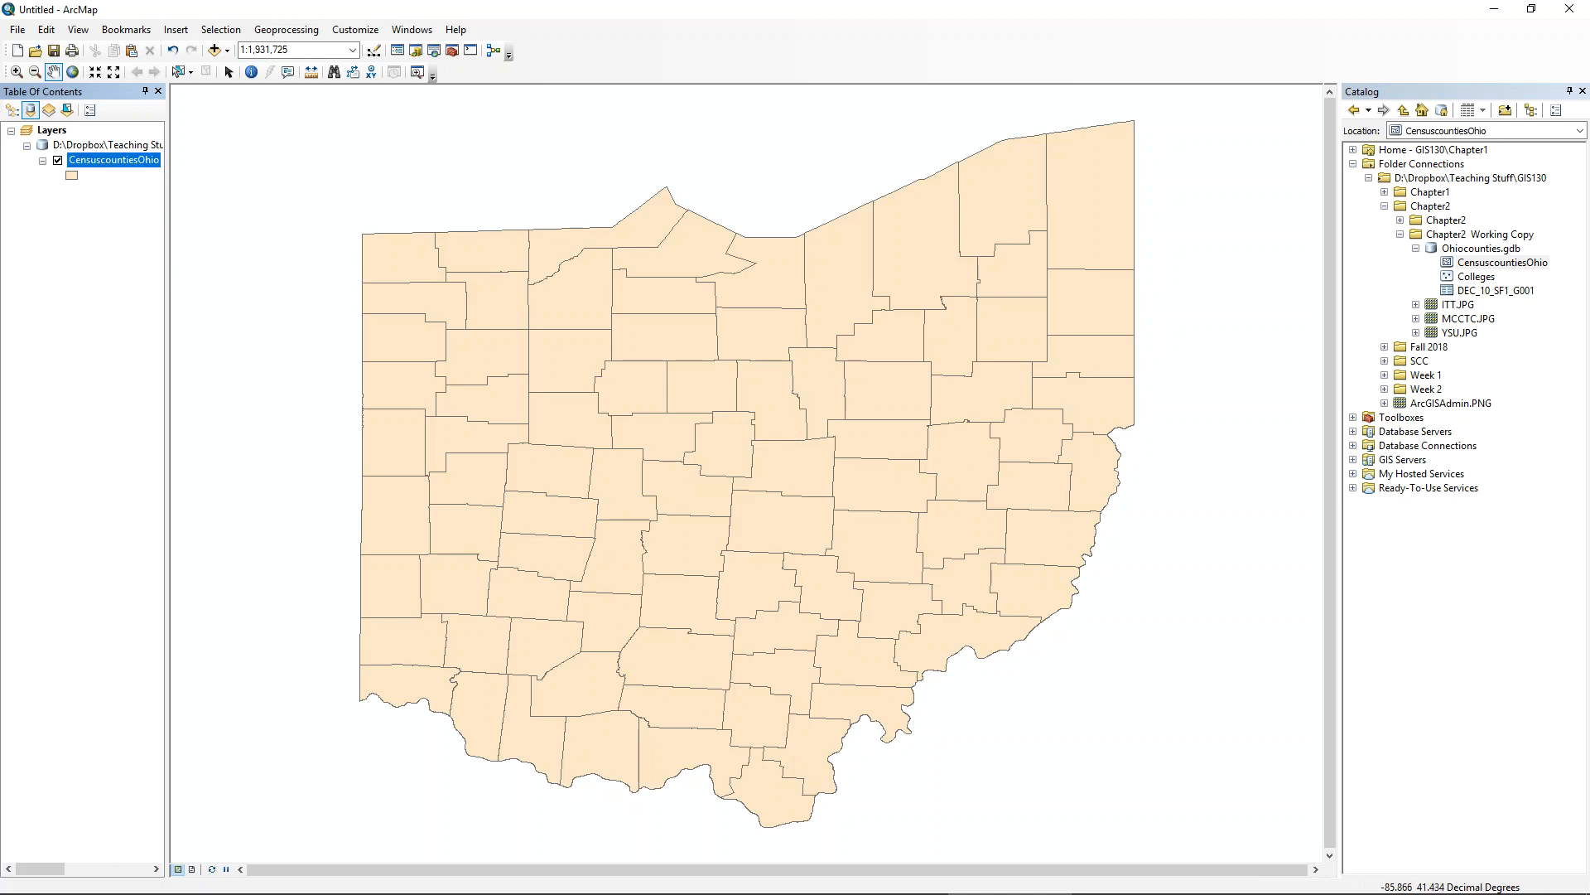
- Open the attribute table of the CensuscountiesOhio layer, dock it across the full window width and enlarge it to show more records
{"action": "right_click", "coordinate": [125, 161]}
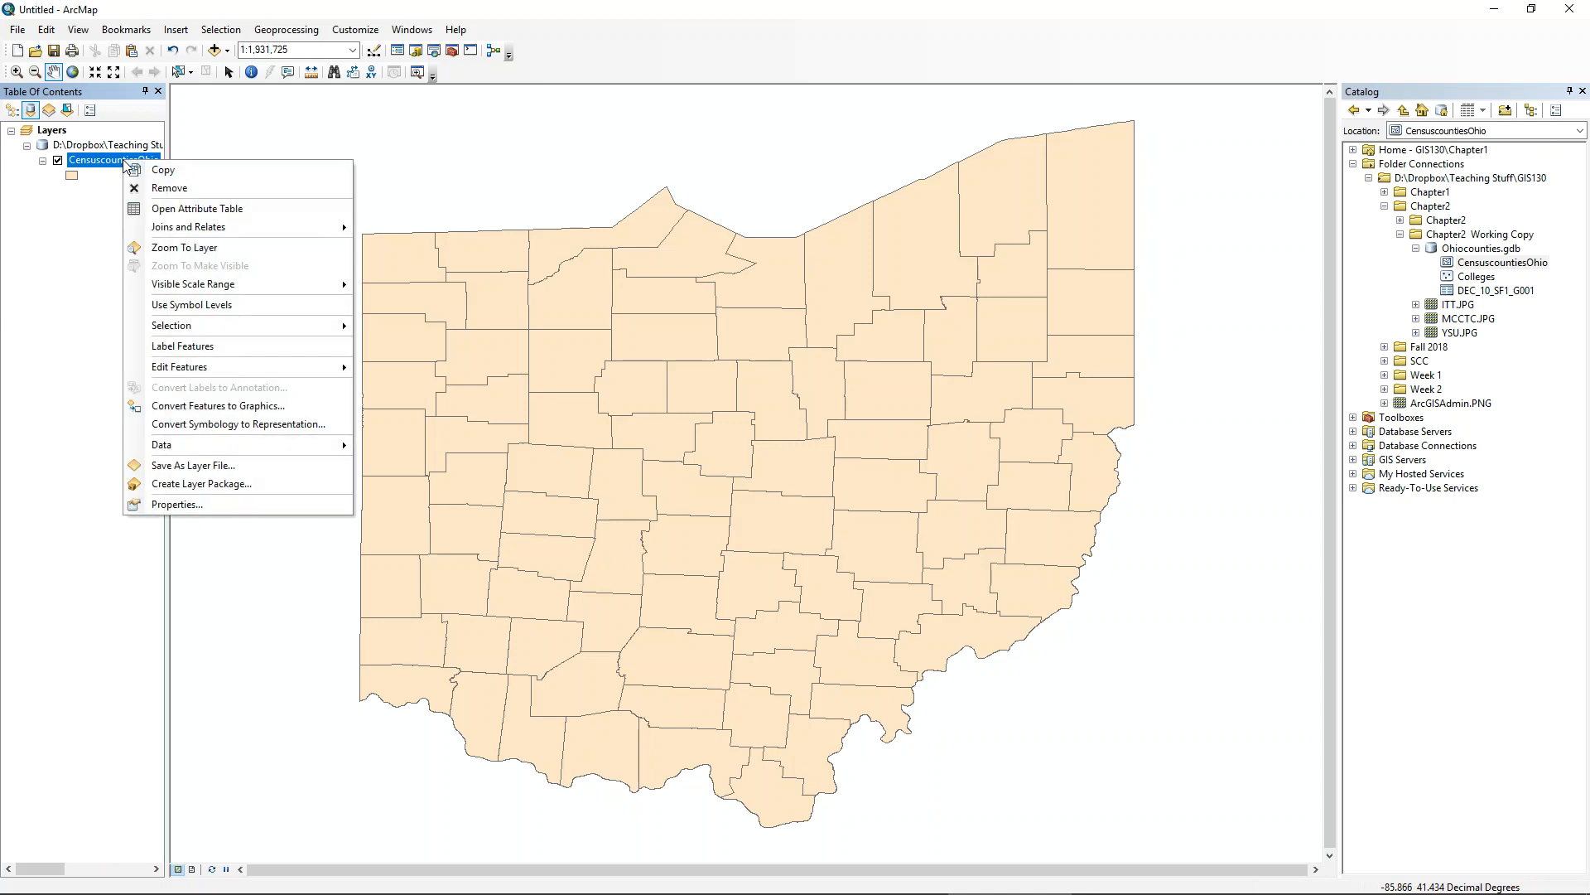
{"action": "left_click", "coordinate": [195, 210]}
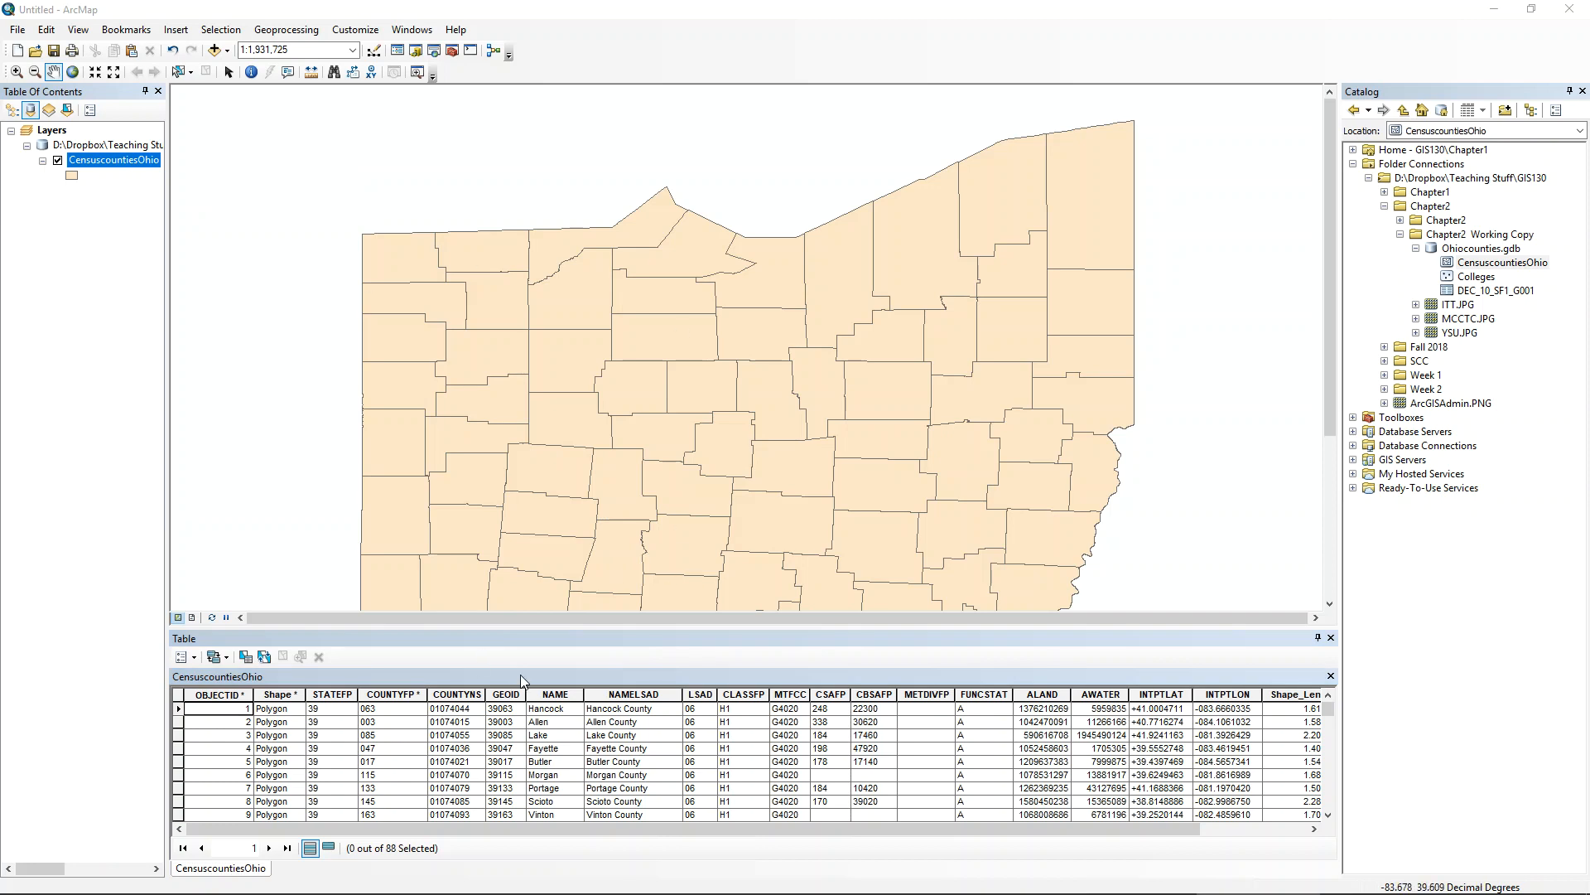
{"action": "left_click_drag", "start_coordinate": [638, 640], "coordinate": [620, 421]}
{"action": "left_click_drag", "start_coordinate": [504, 368], "coordinate": [801, 855]}
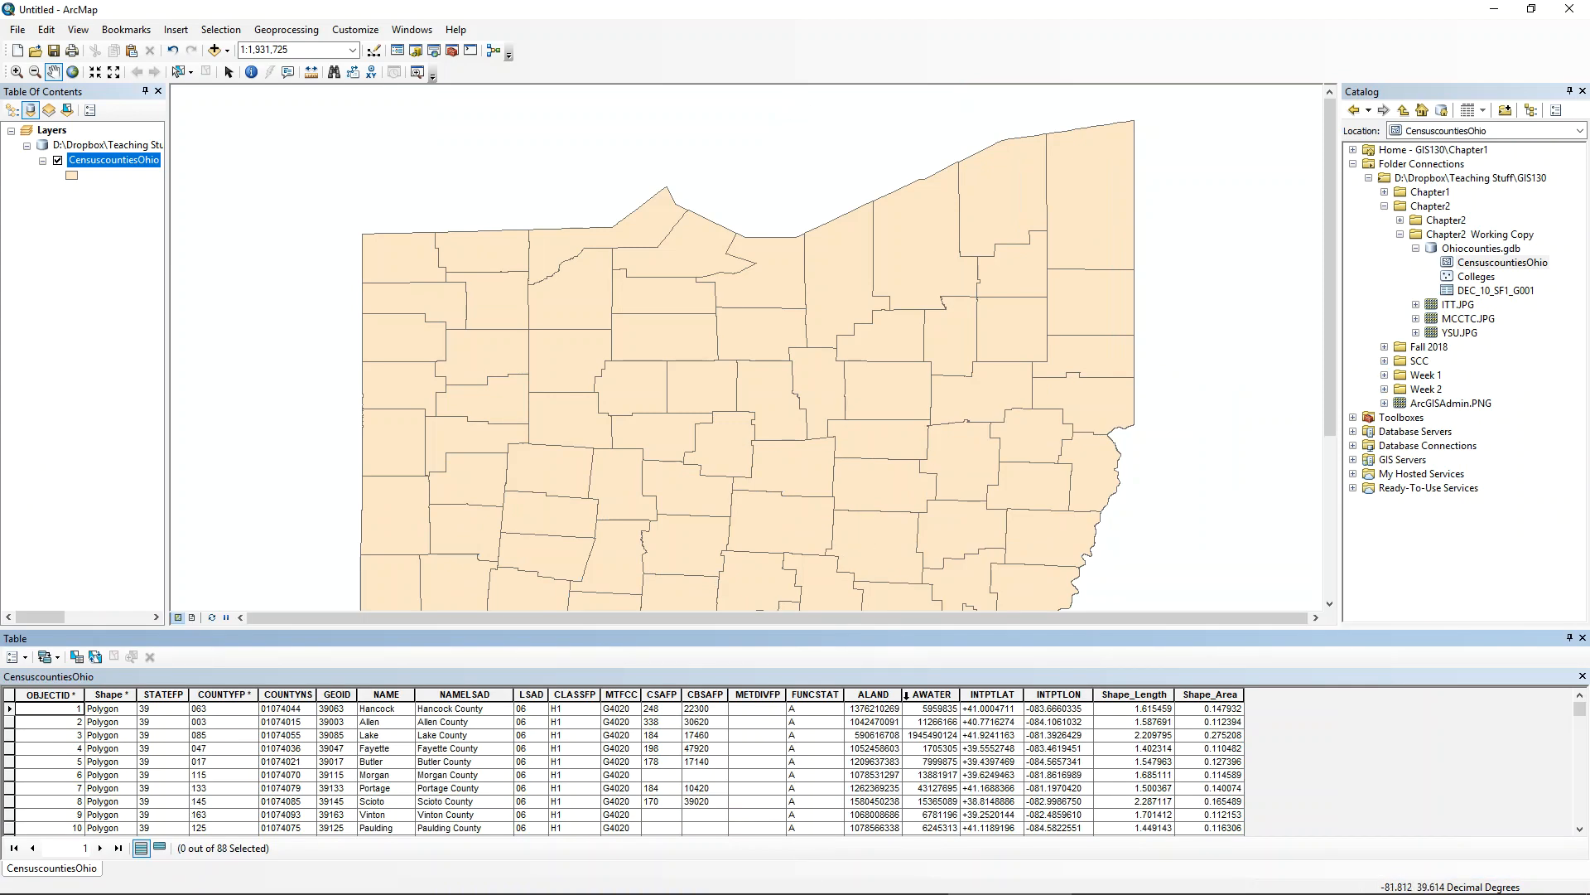
{"action": "left_click_drag", "start_coordinate": [908, 630], "coordinate": [1012, 145]}
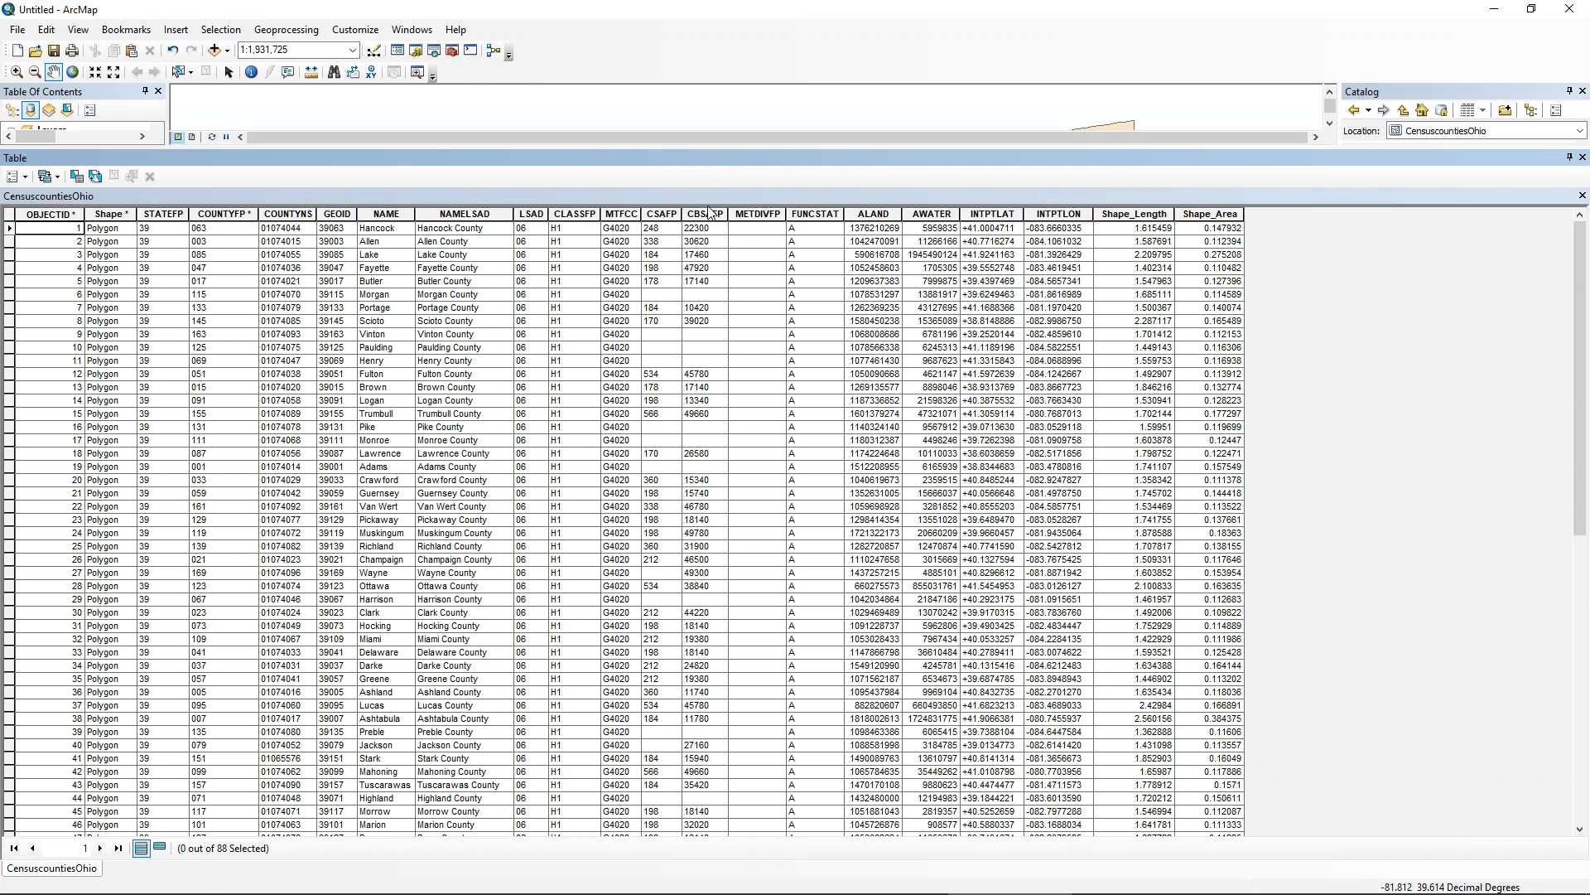
- Undock the attribute table, redock it directly beneath the map, and adjust how the space is divided between map and table
{"action": "left_click_drag", "start_coordinate": [694, 160], "coordinate": [0, 208]}
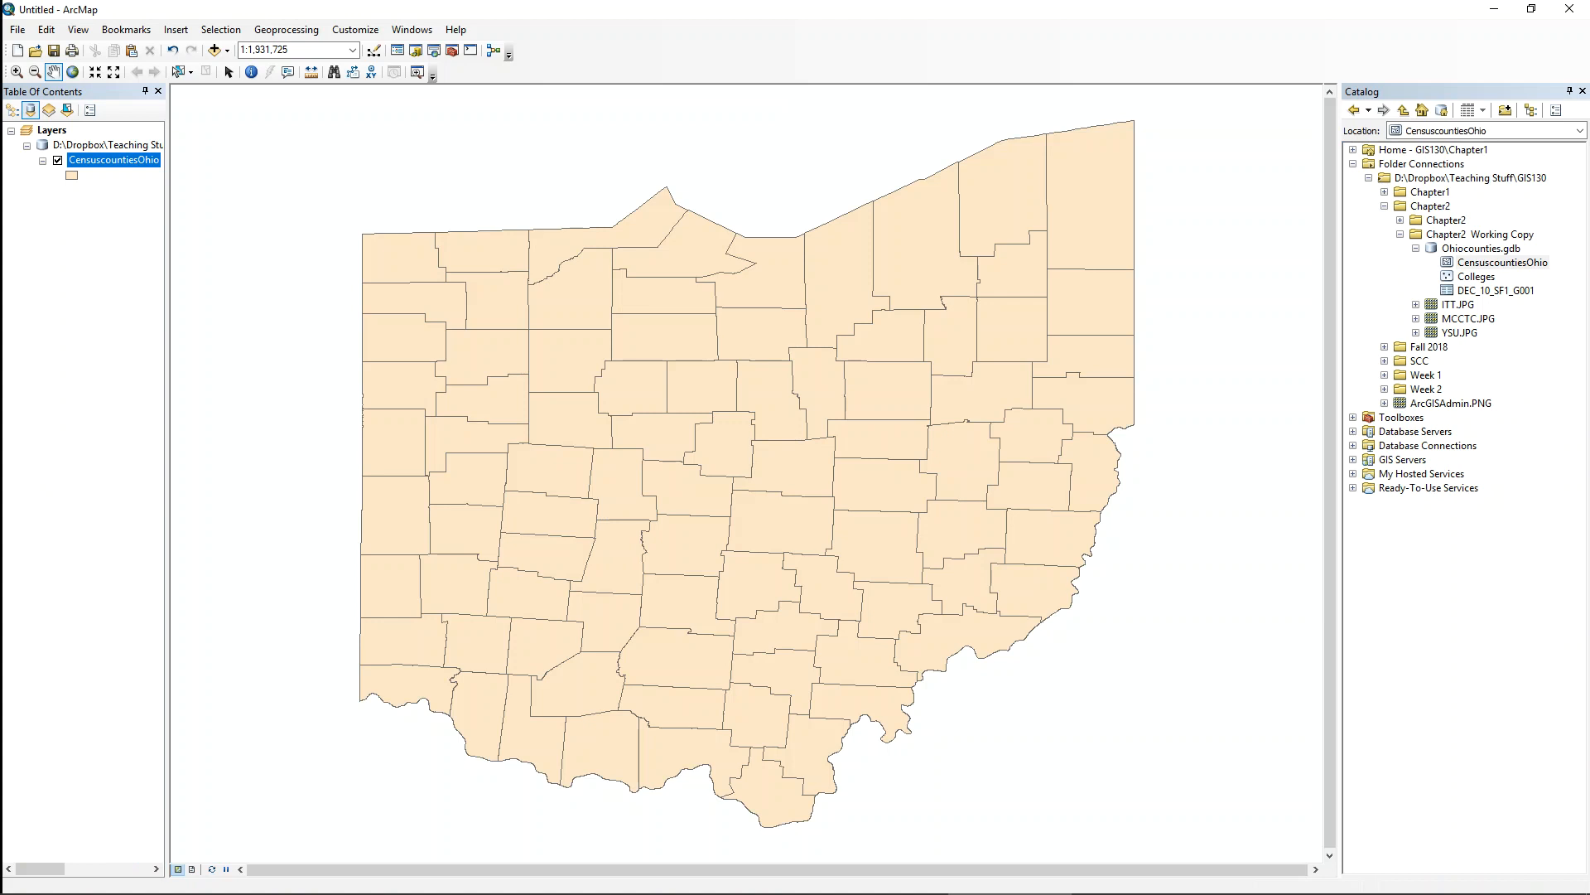
{"action": "left_click_drag", "start_coordinate": [1, 249], "coordinate": [755, 511]}
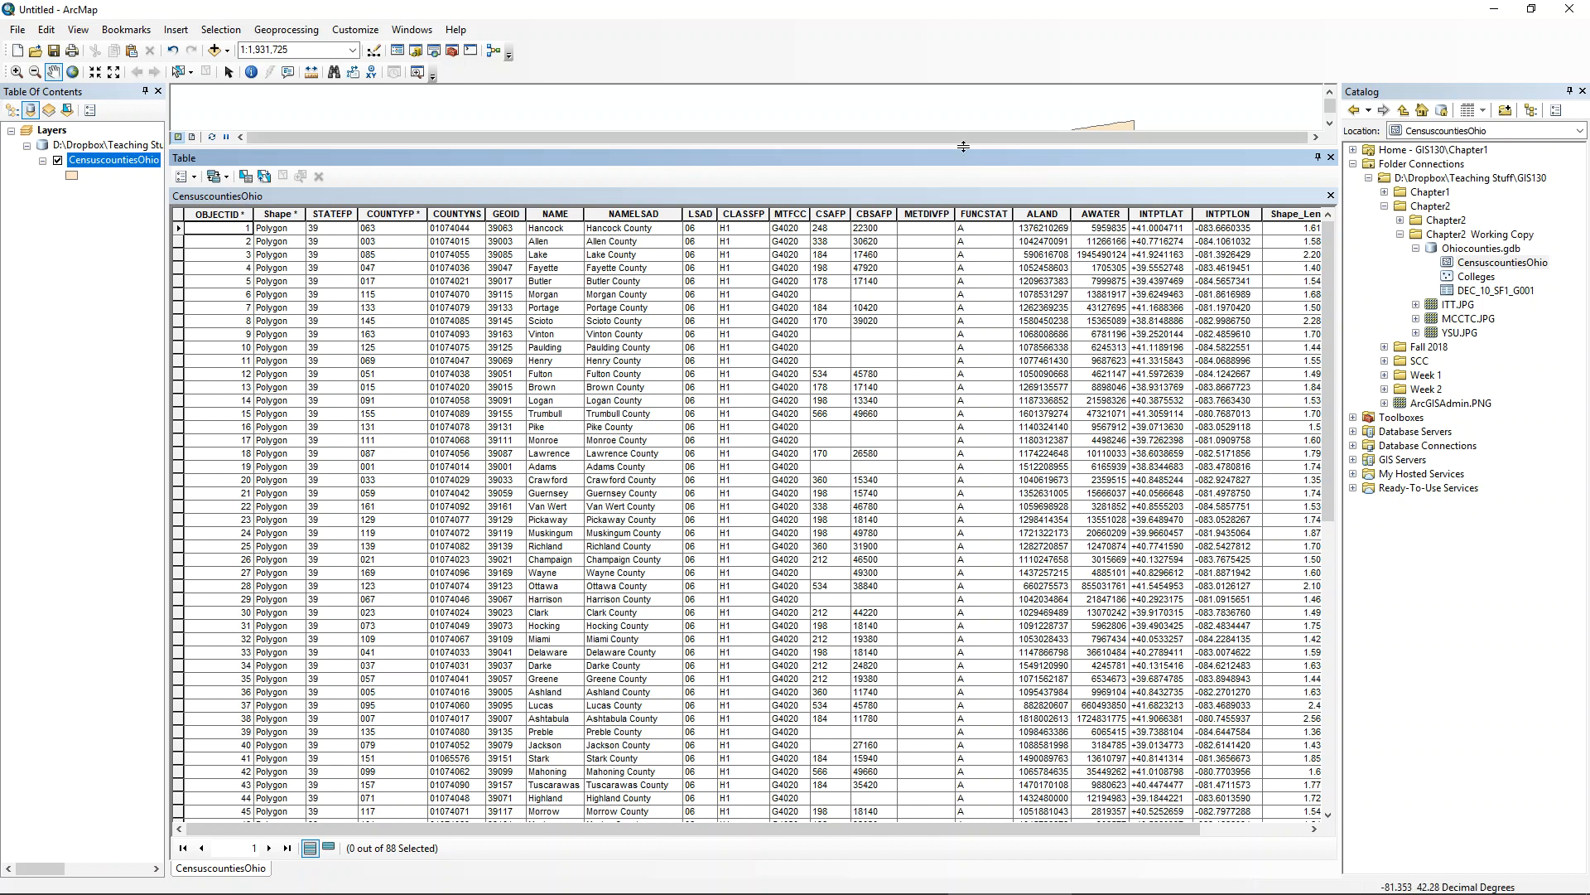
{"action": "left_click_drag", "start_coordinate": [866, 149], "coordinate": [825, 536]}
{"action": "left_click_drag", "start_coordinate": [797, 402], "coordinate": [762, 421]}
{"action": "left_click_drag", "start_coordinate": [732, 538], "coordinate": [784, 208]}
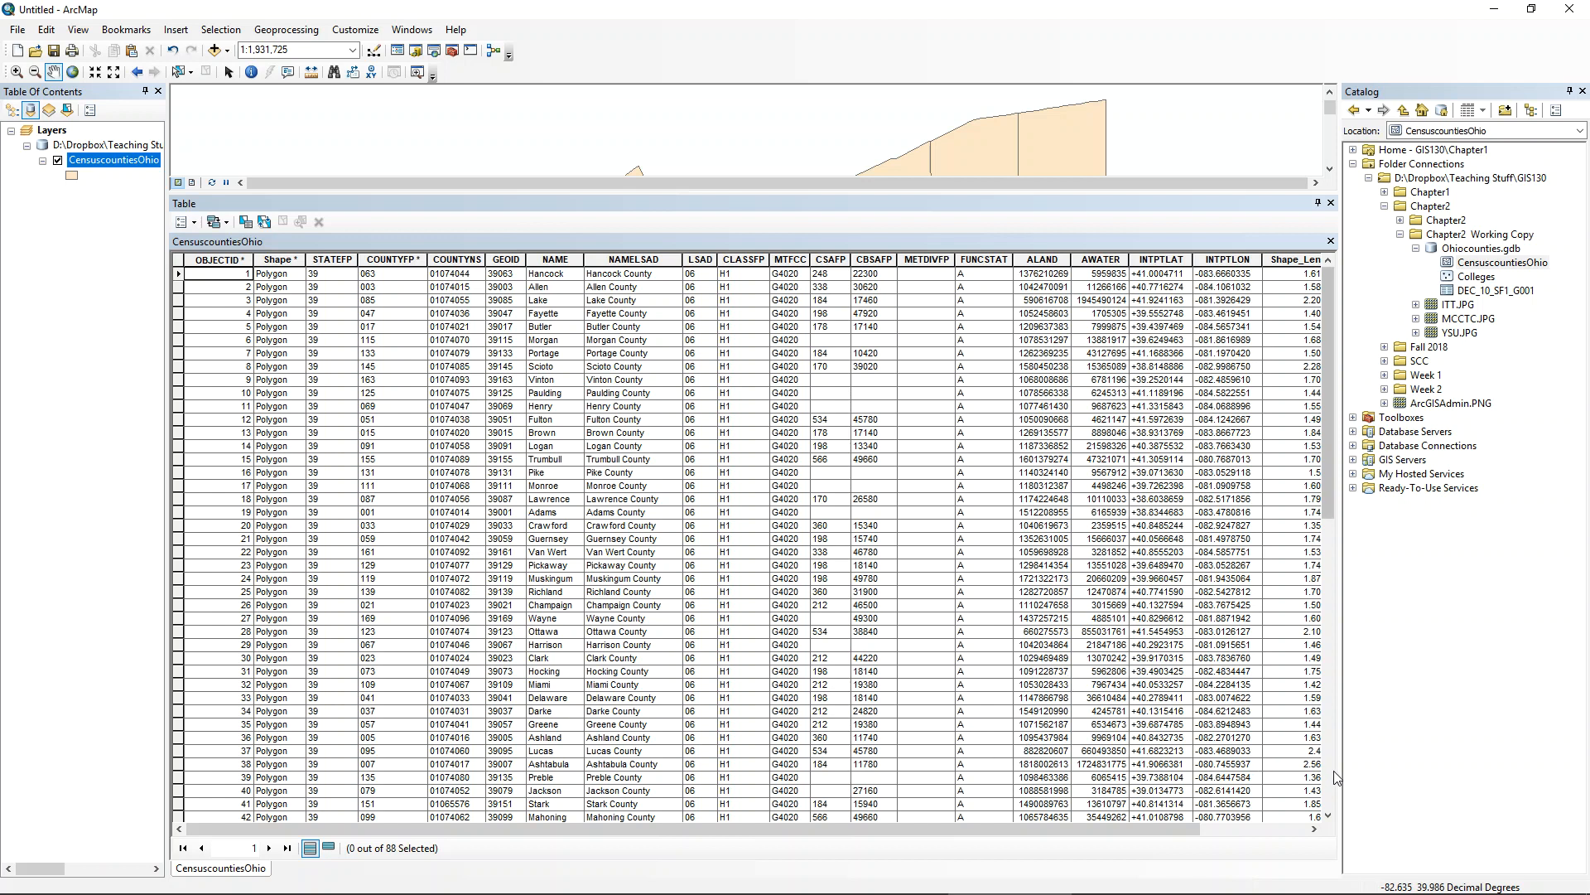
- Call up the attribute table again from the CensuscountiesOhio layer
{"action": "mouse_move", "coordinate": [1283, 892]}
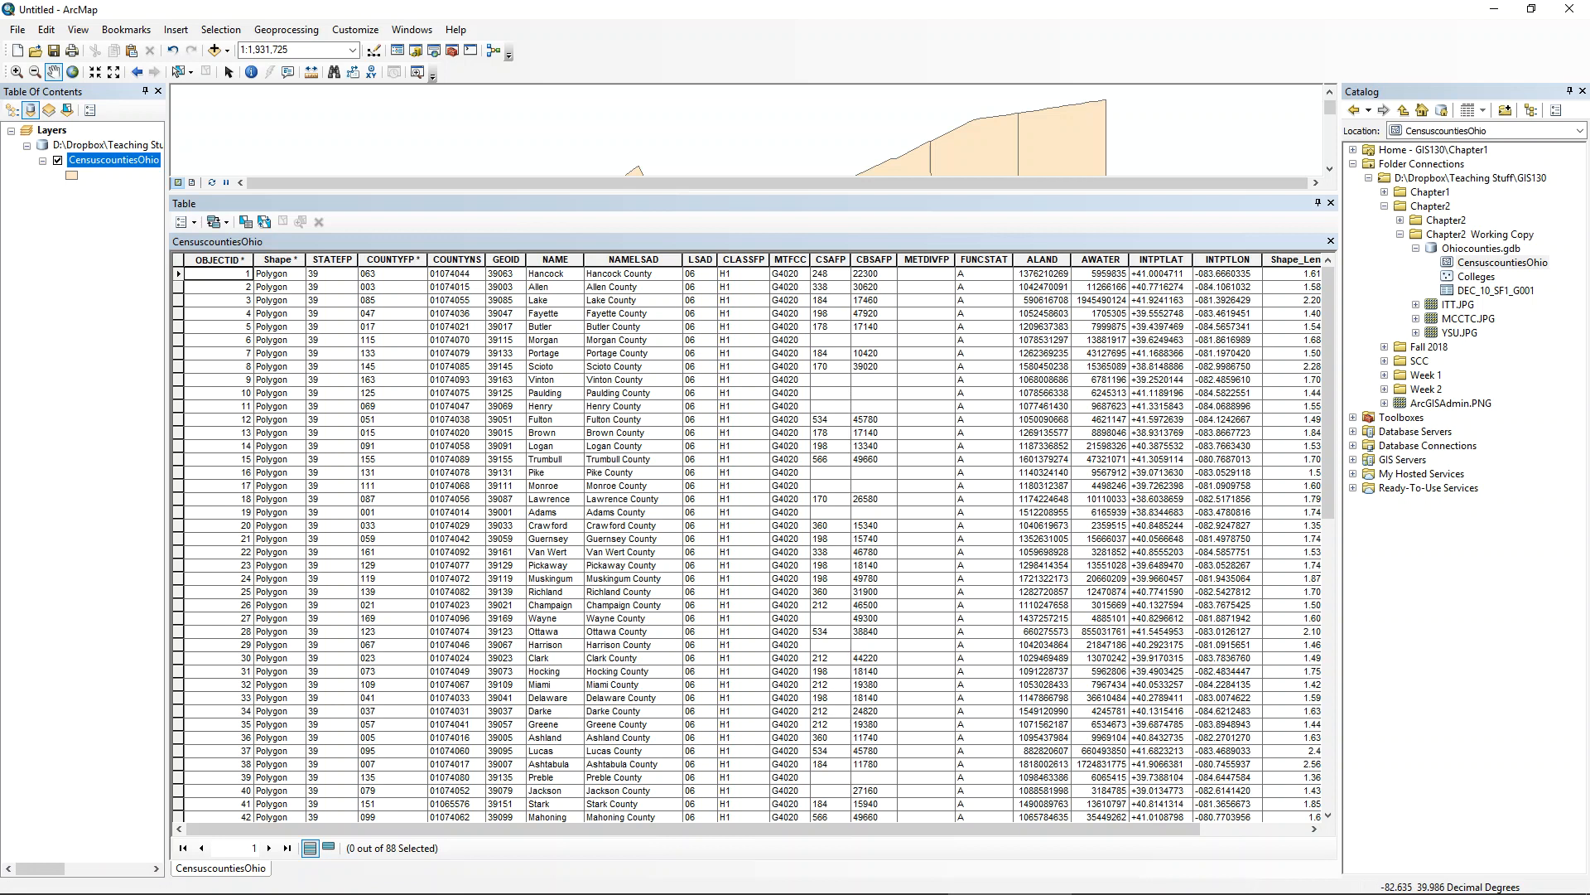
{"action": "right_click", "coordinate": [101, 168]}
{"action": "left_click", "coordinate": [168, 212]}
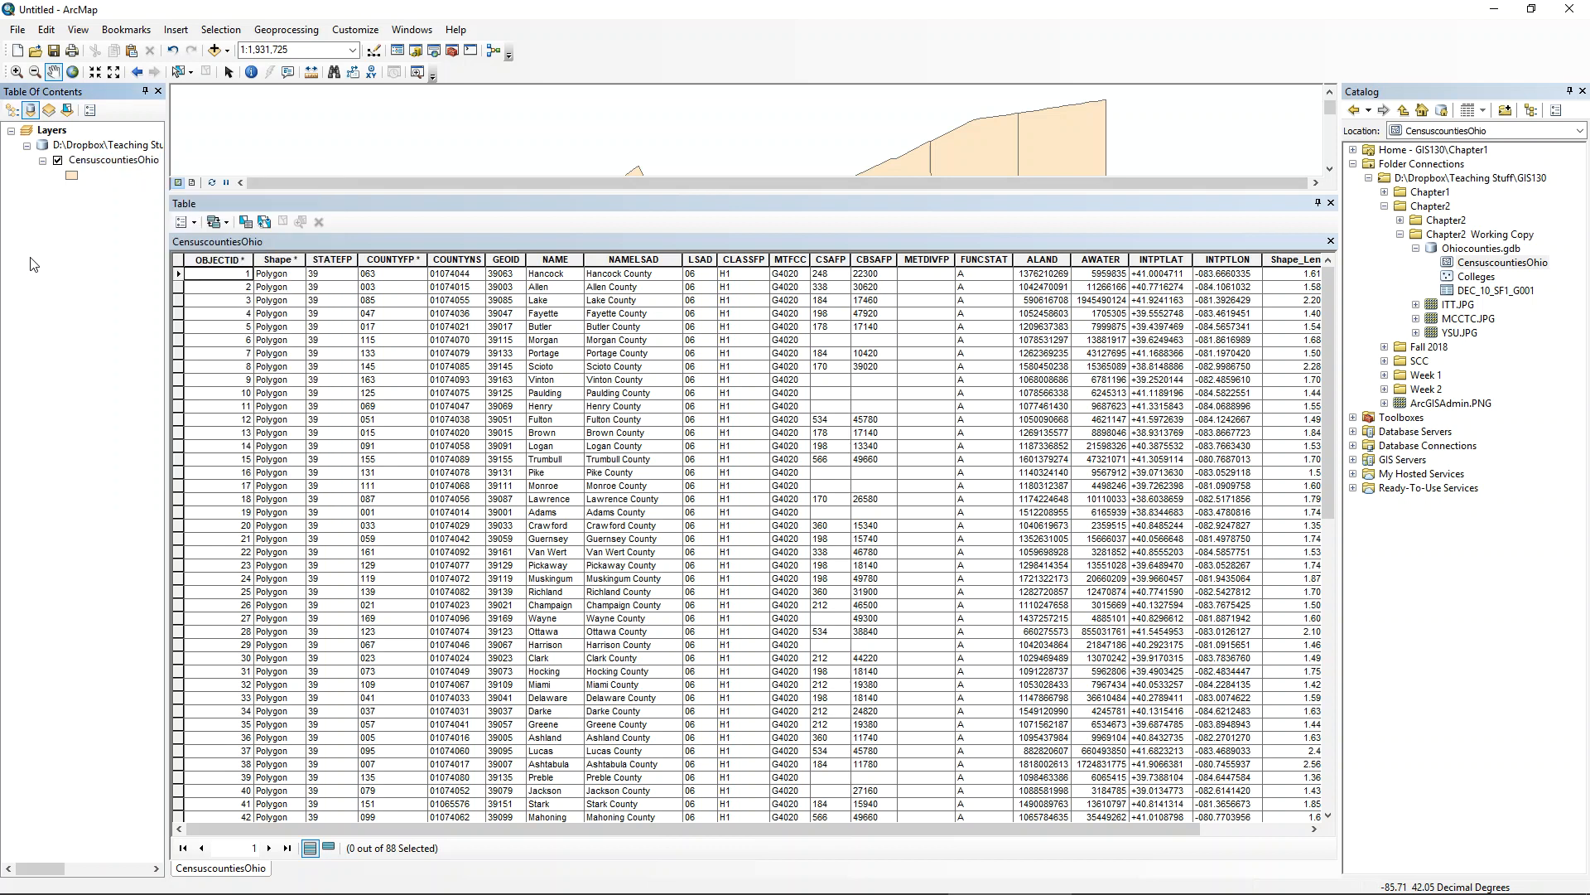
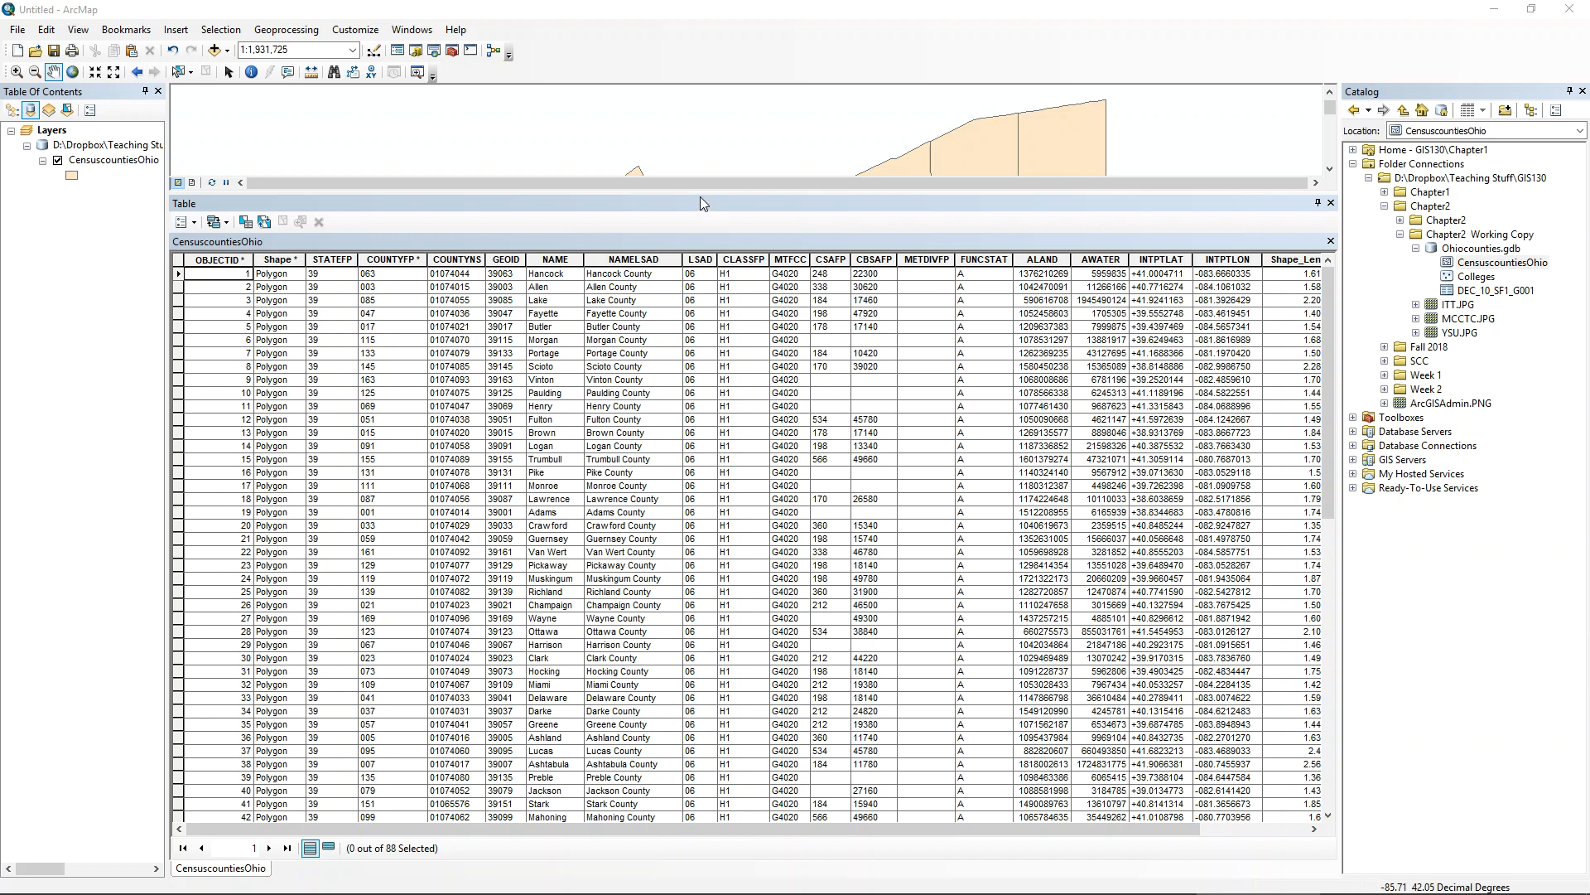
- Shrink the attribute table to give the map more room and display the Editor toolbar
{"action": "left_click_drag", "start_coordinate": [705, 196], "coordinate": [694, 652]}
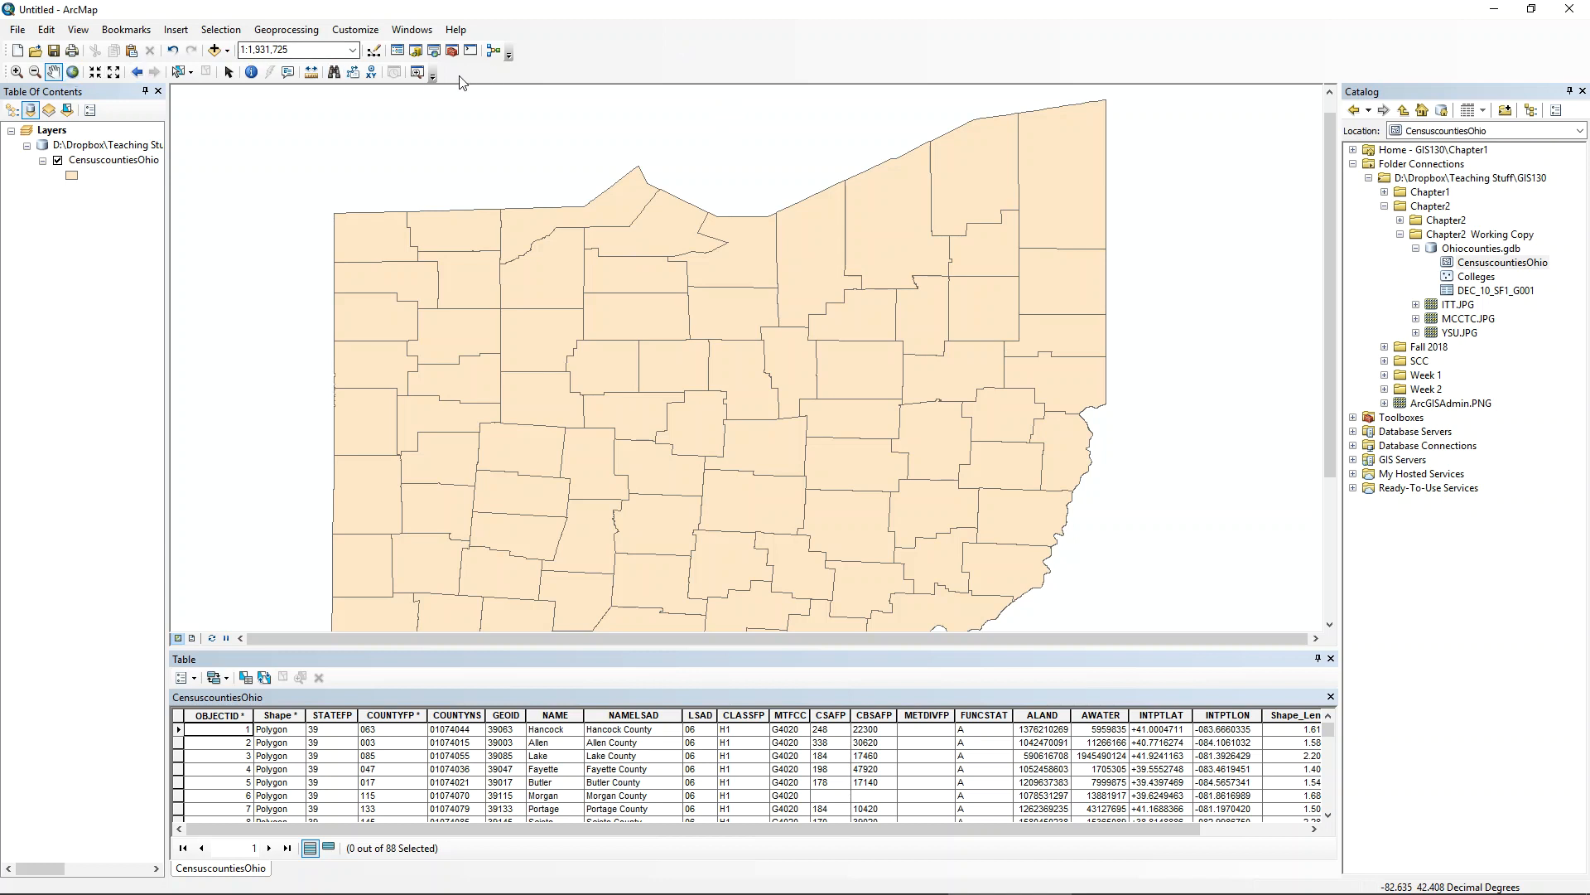
{"action": "right_click", "coordinate": [662, 64]}
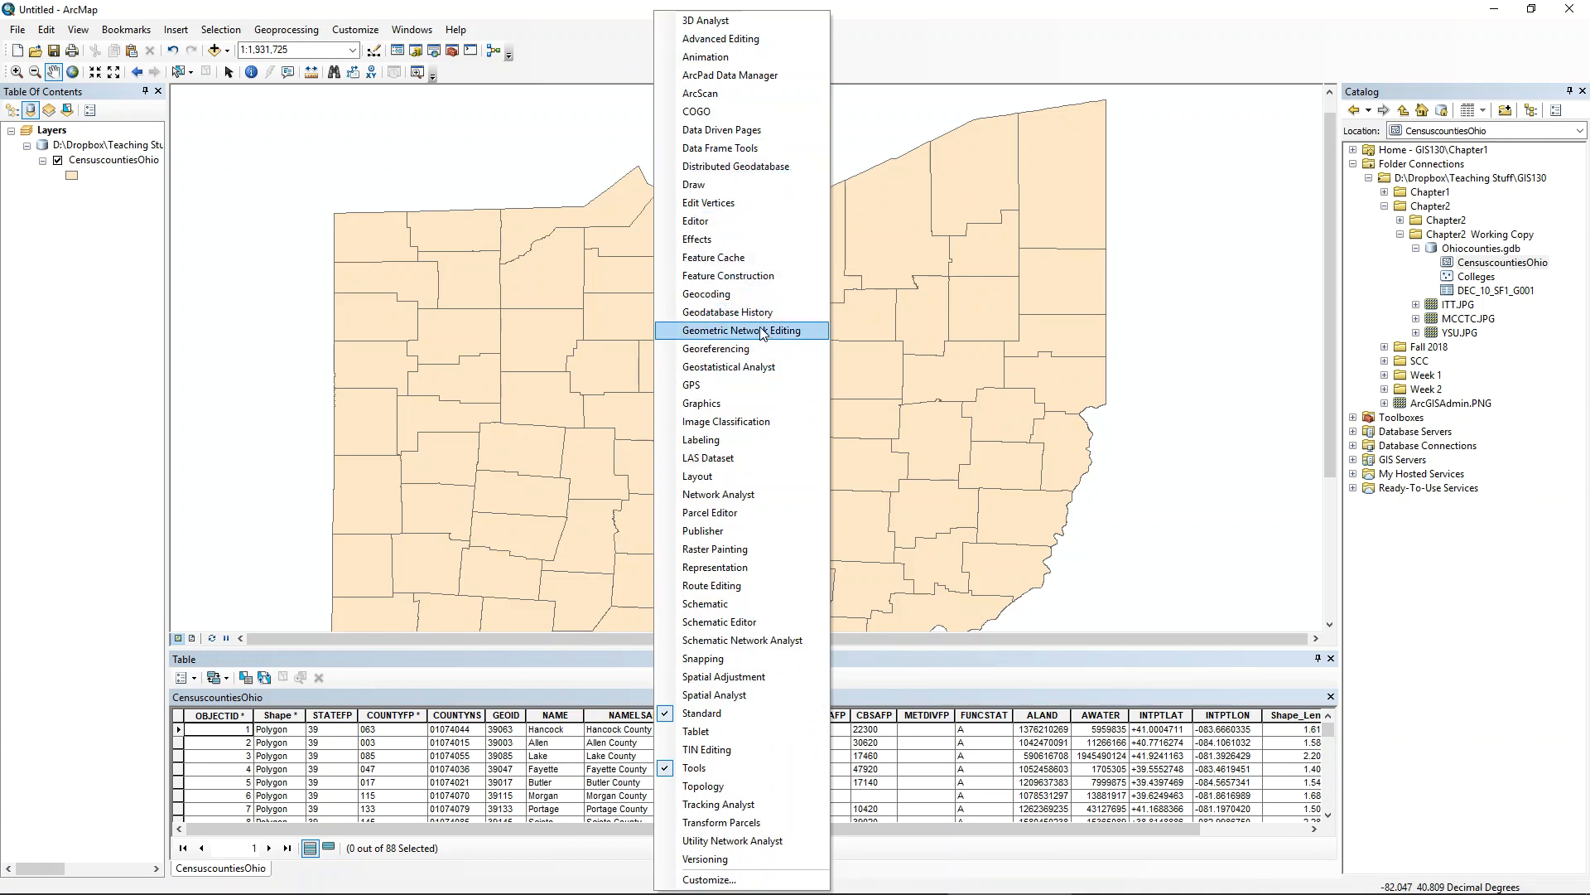
{"action": "left_click", "coordinate": [724, 224]}
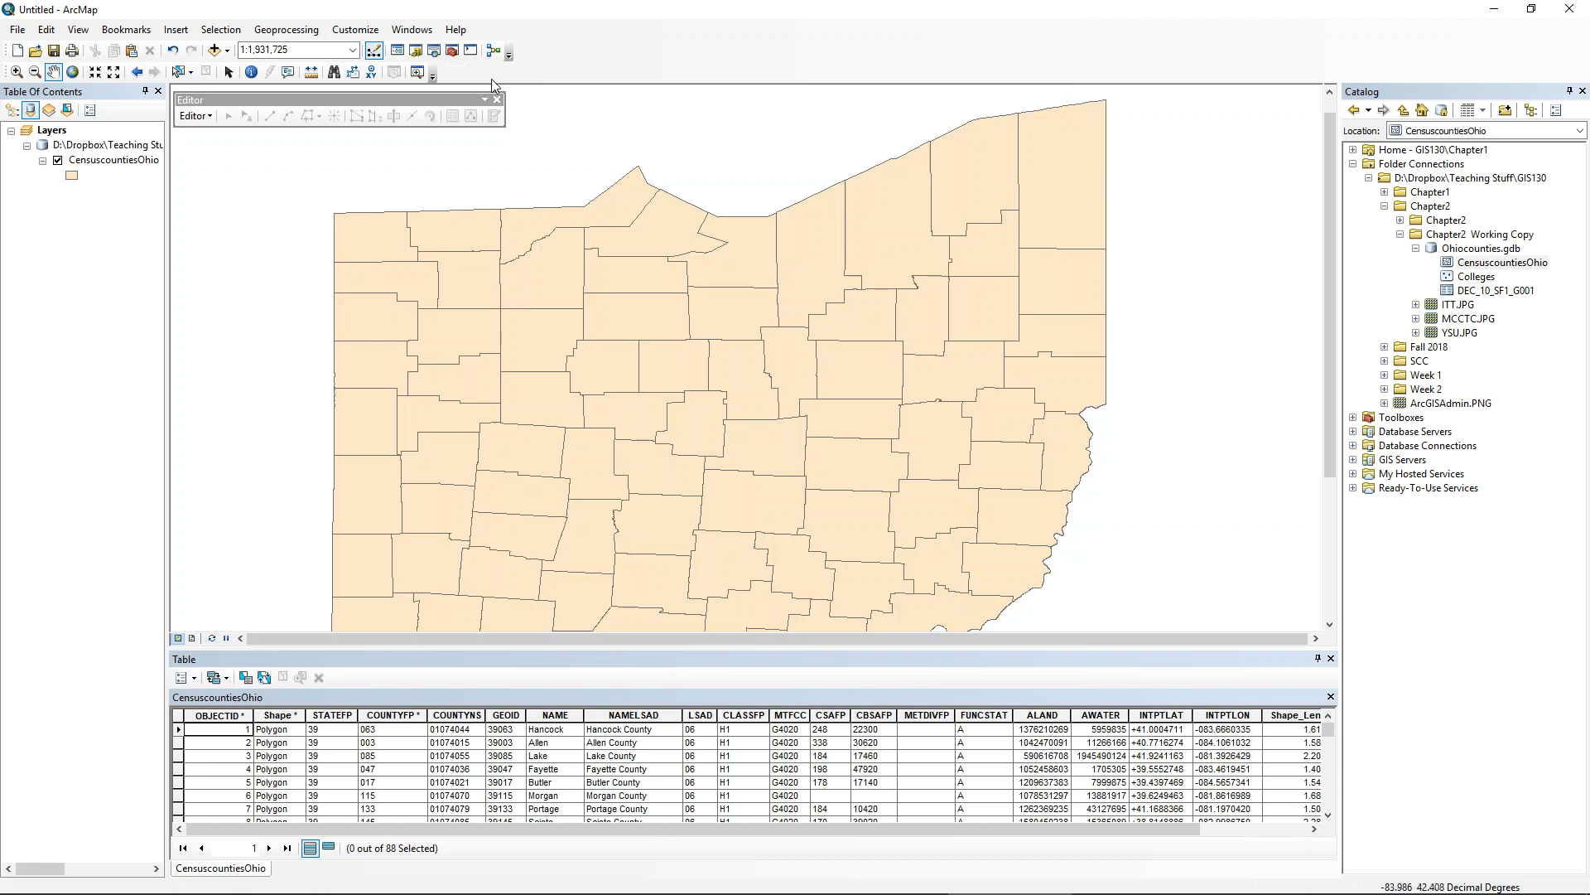
{"action": "left_click", "coordinate": [382, 91]}
{"action": "double_click", "coordinate": [384, 99]}
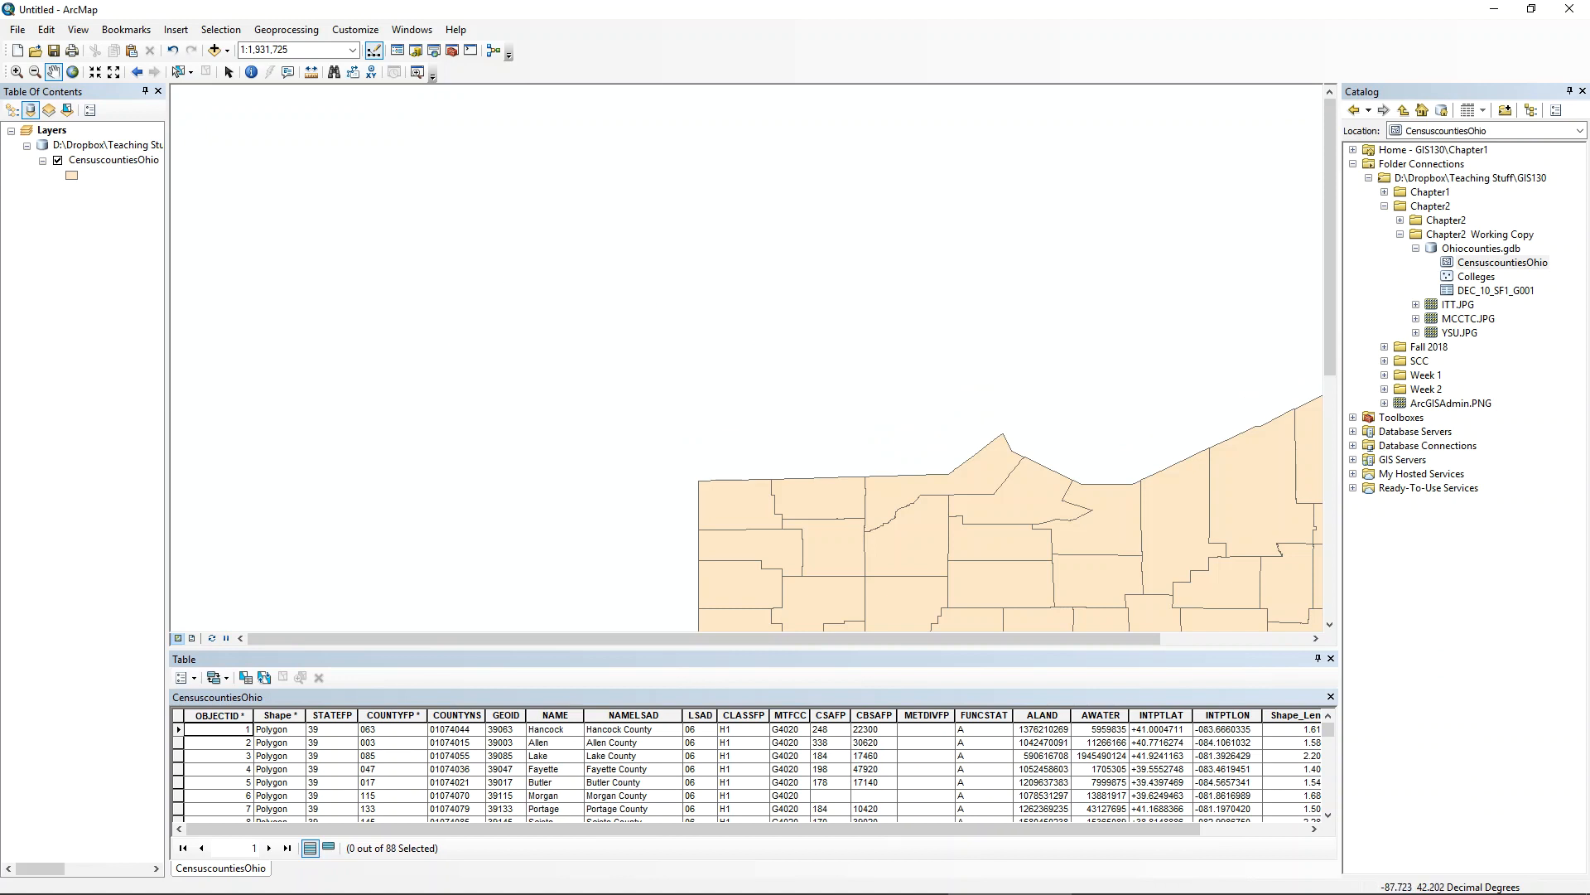
- Dock the Editor toolbar in the same row as the Tools toolbar and bring the Ohio counties back into view
{"action": "left_click_drag", "start_coordinate": [1, 319], "coordinate": [589, 100]}
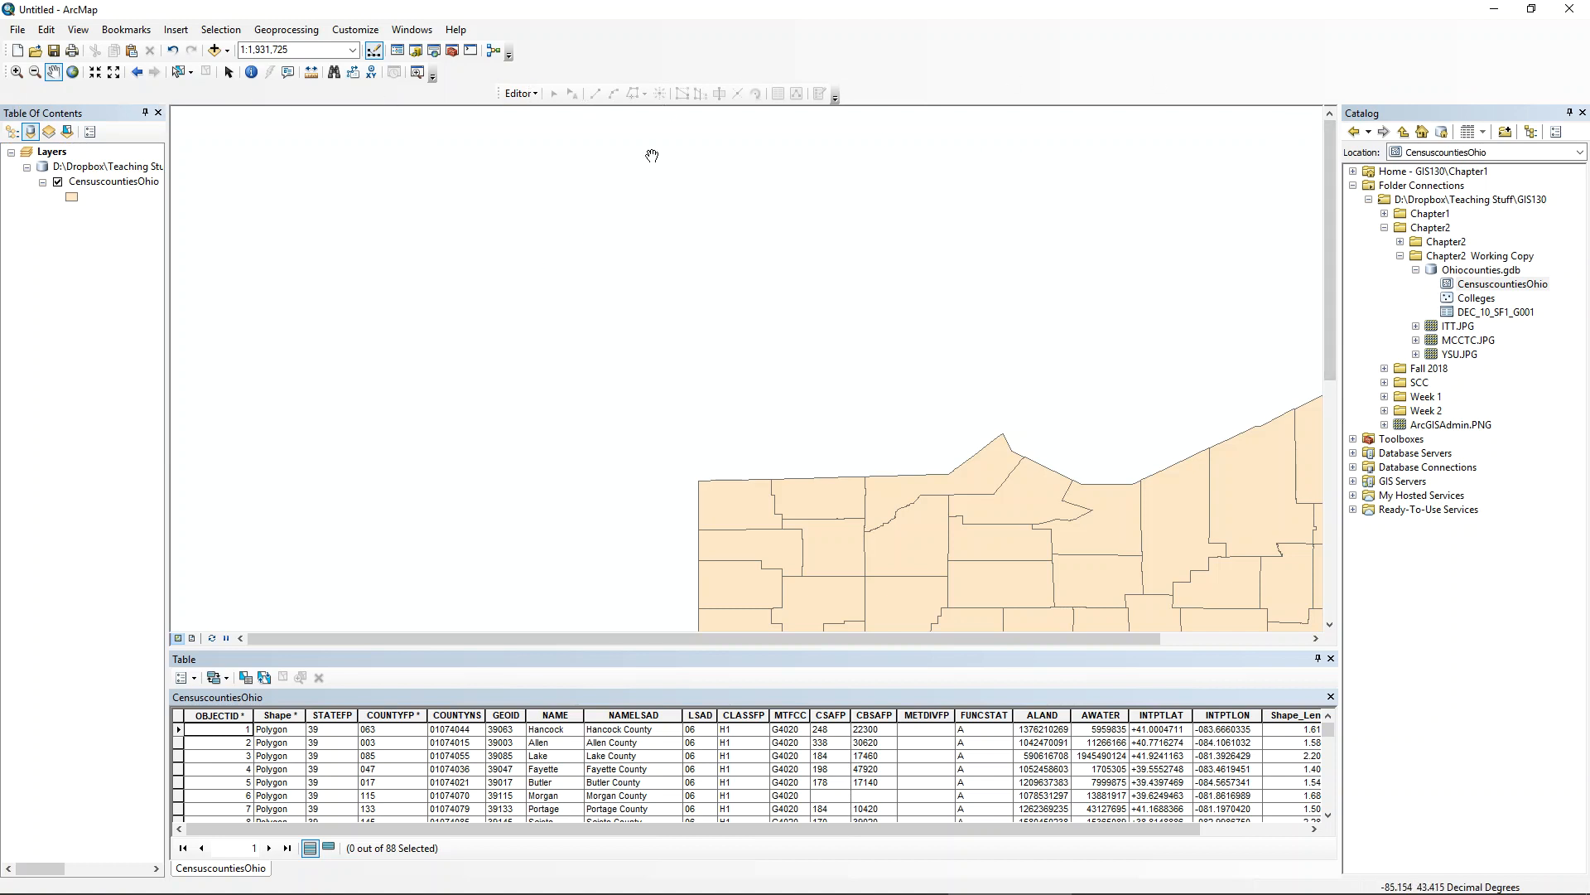
{"action": "left_click_drag", "start_coordinate": [830, 579], "coordinate": [538, 385]}
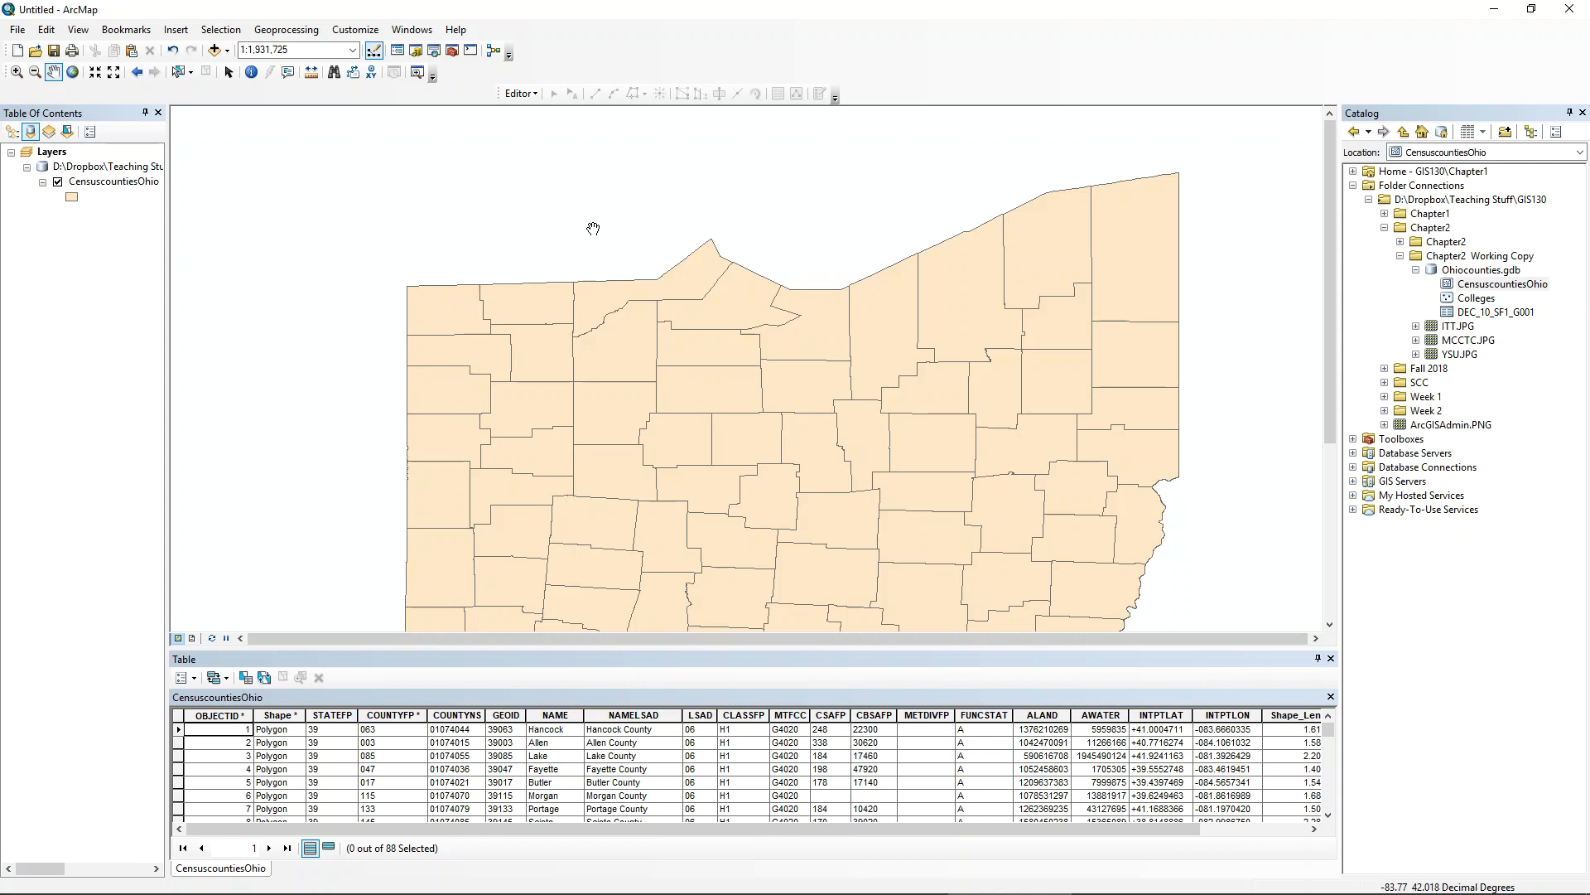
{"action": "mouse_move", "coordinate": [502, 100]}
{"action": "left_mouse_down"}
{"action": "mouse_move", "coordinate": [590, 67]}
{"action": "mouse_move", "coordinate": [506, 73]}
{"action": "left_mouse_up"}
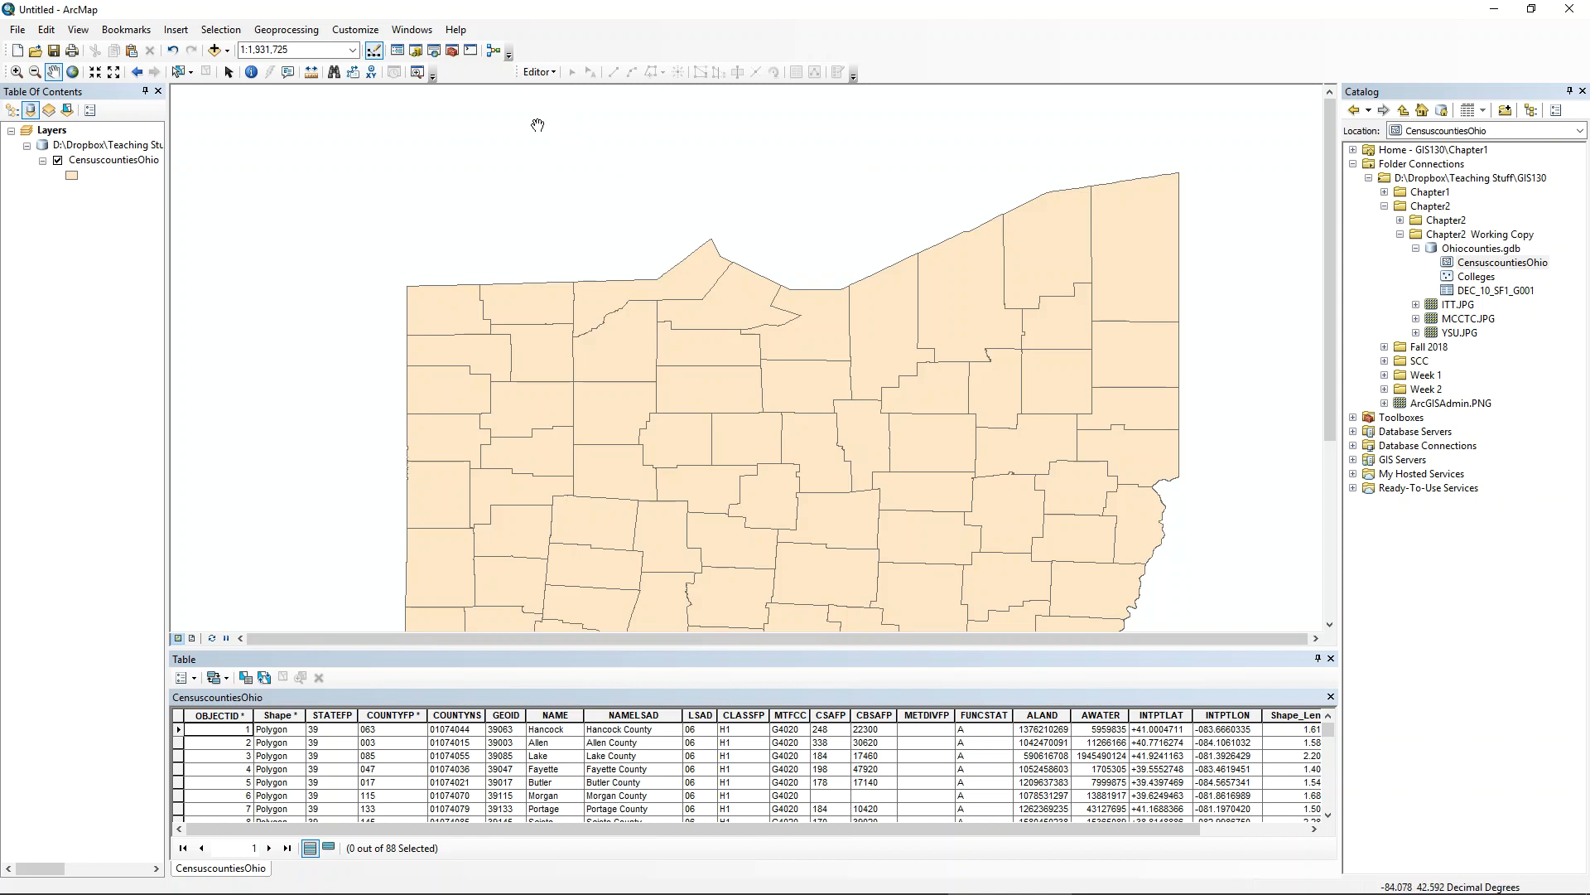
{"action": "left_click_drag", "start_coordinate": [624, 433], "coordinate": [639, 308]}
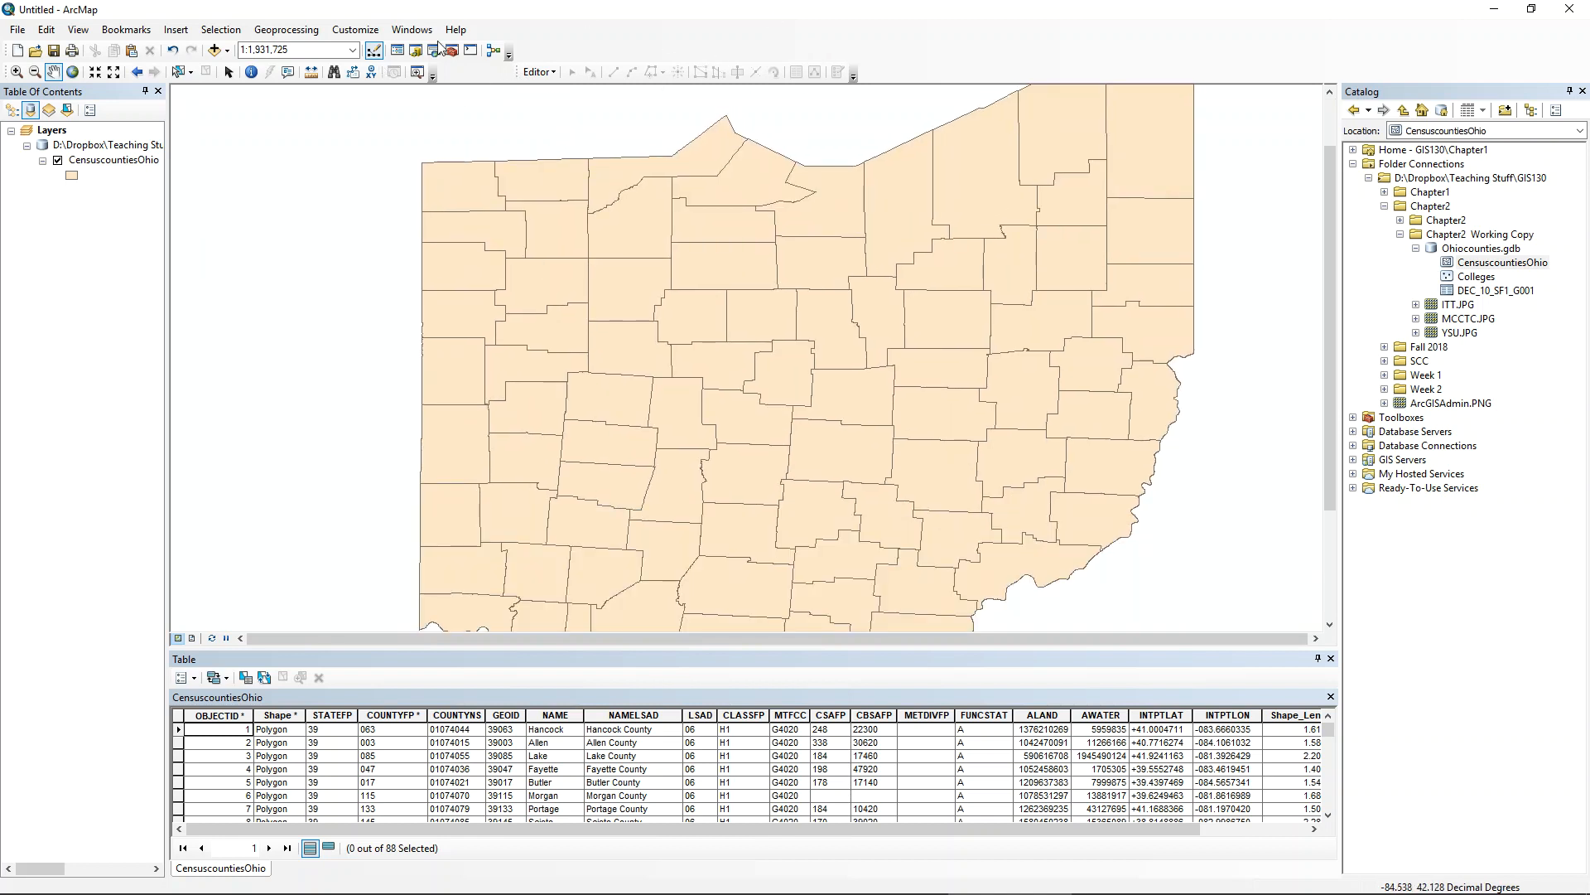
- Hide the Editor toolbar and display it again
{"action": "right_click", "coordinate": [592, 45]}
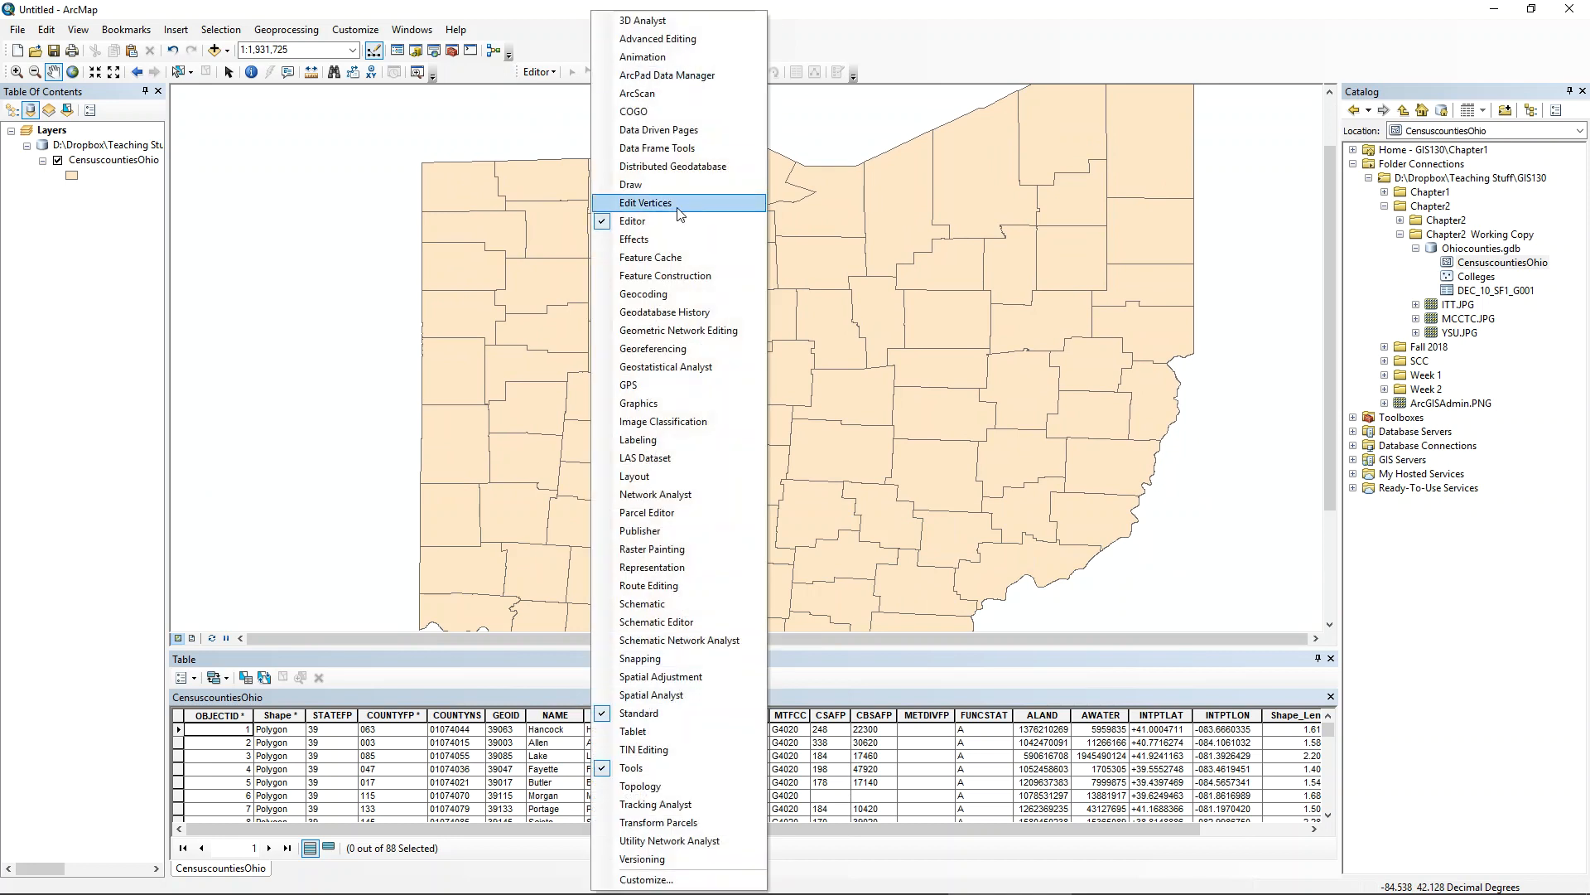
{"action": "left_click", "coordinate": [664, 224]}
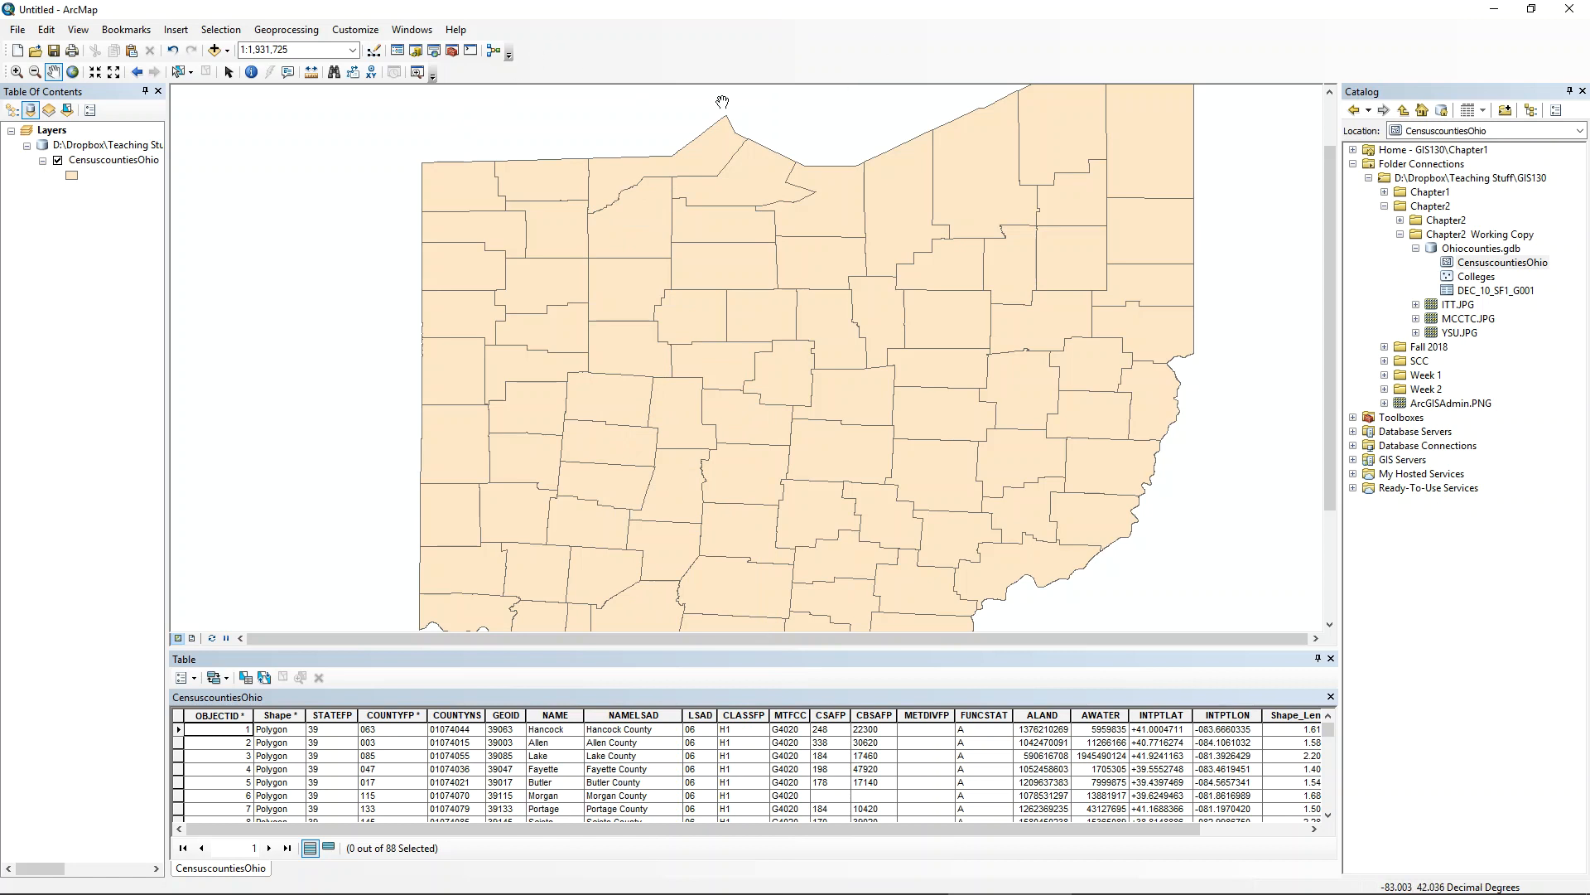
{"action": "left_click", "coordinate": [354, 29]}
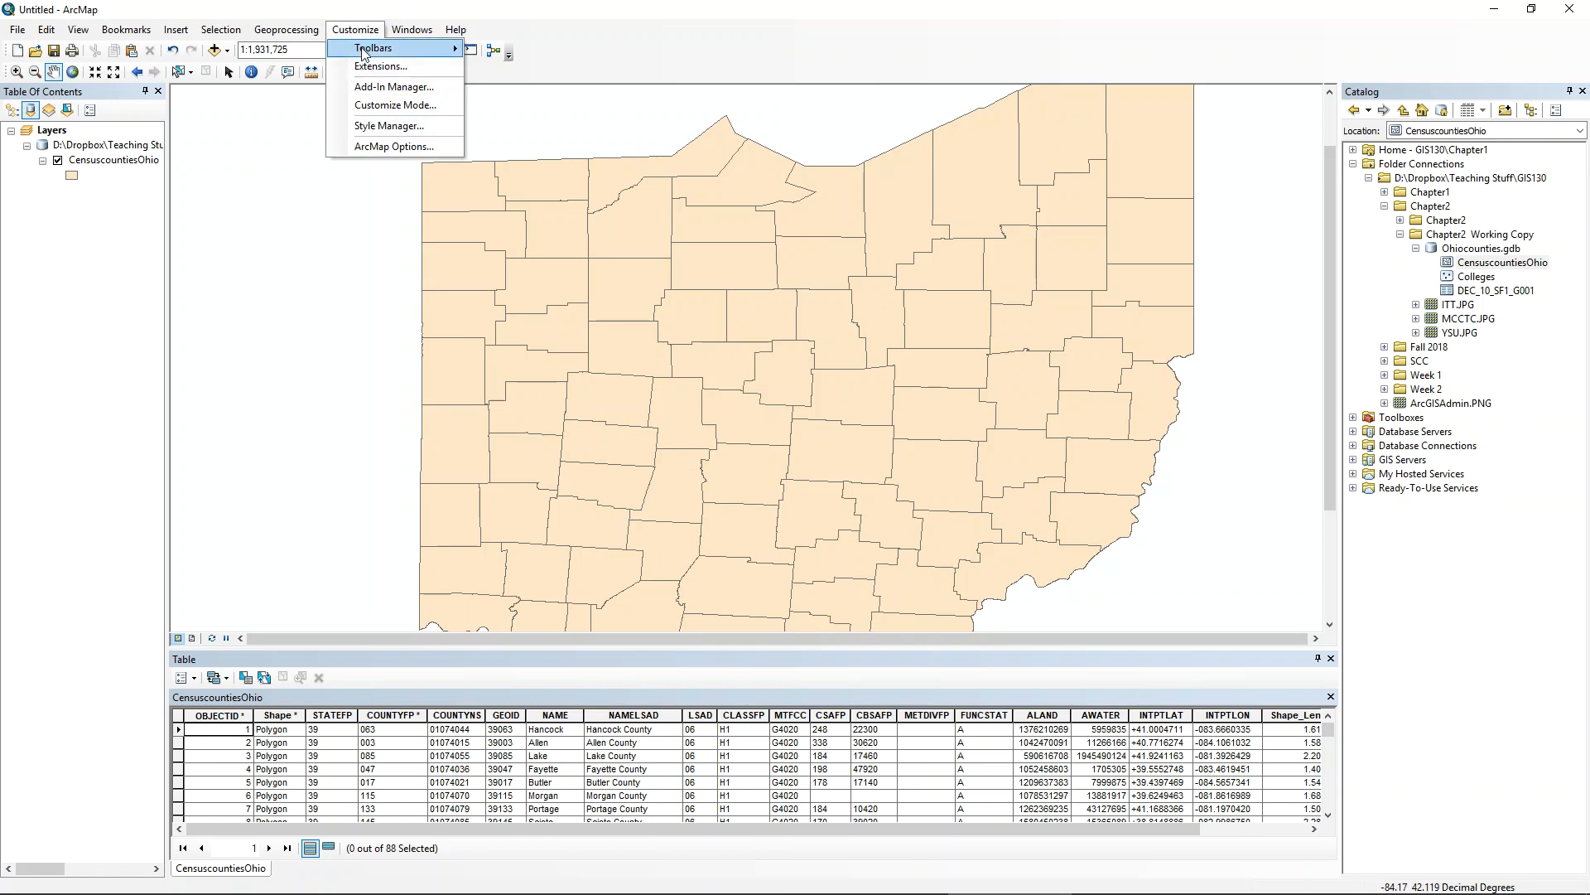
{"action": "mouse_move", "coordinate": [354, 48]}
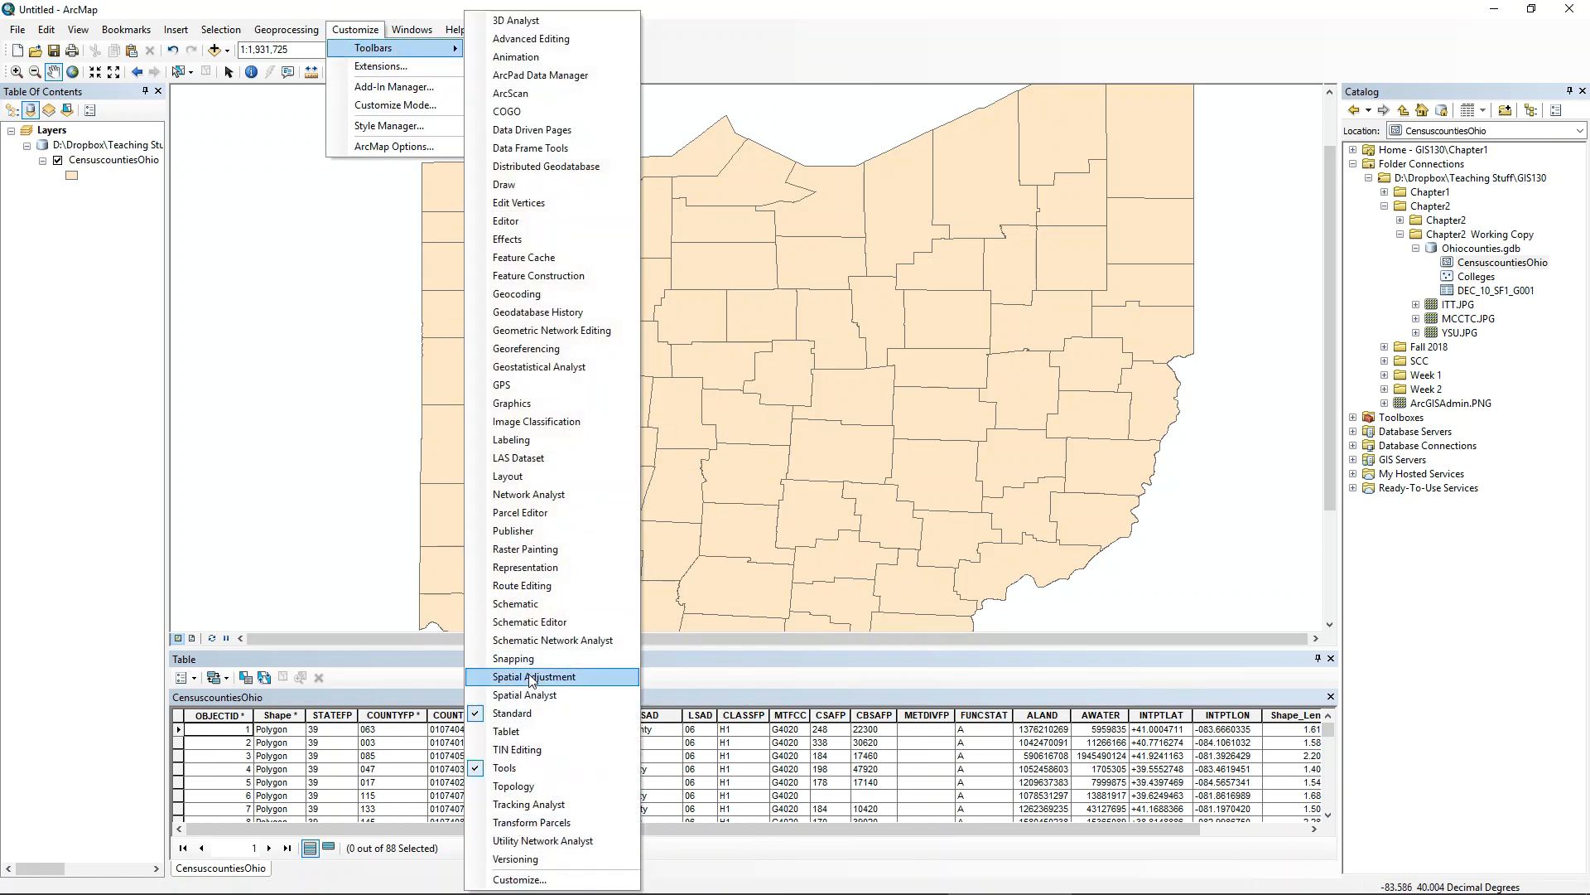
{"action": "left_click", "coordinate": [522, 221]}
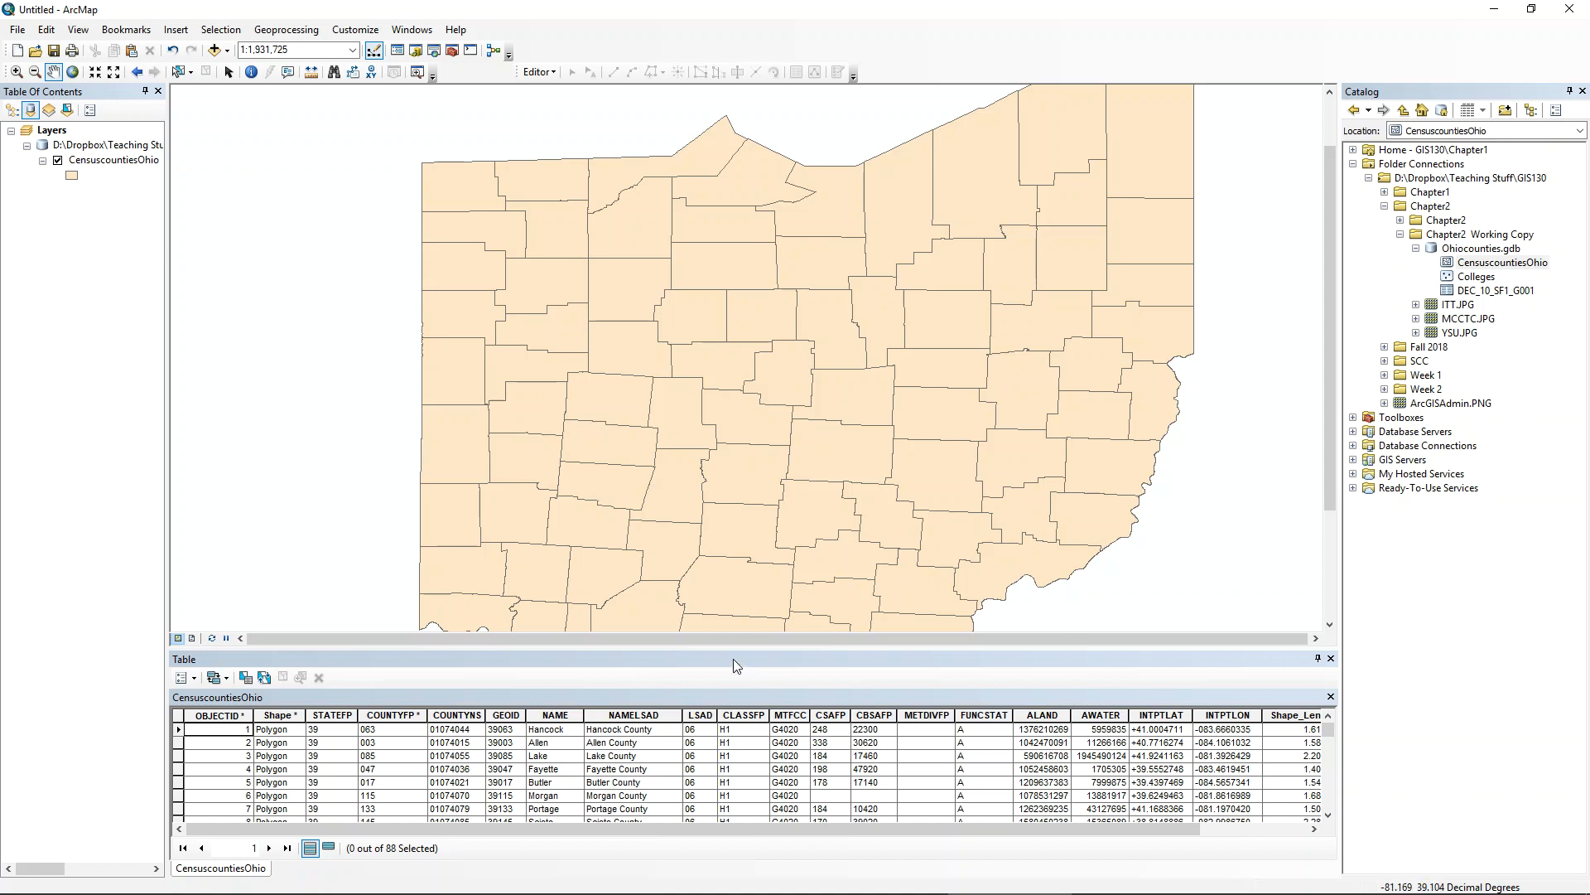
- Enlarge the attribute table, highlighting the OBJECTID field before selecting the Hancock County record
{"action": "left_click_drag", "start_coordinate": [726, 647], "coordinate": [715, 346]}
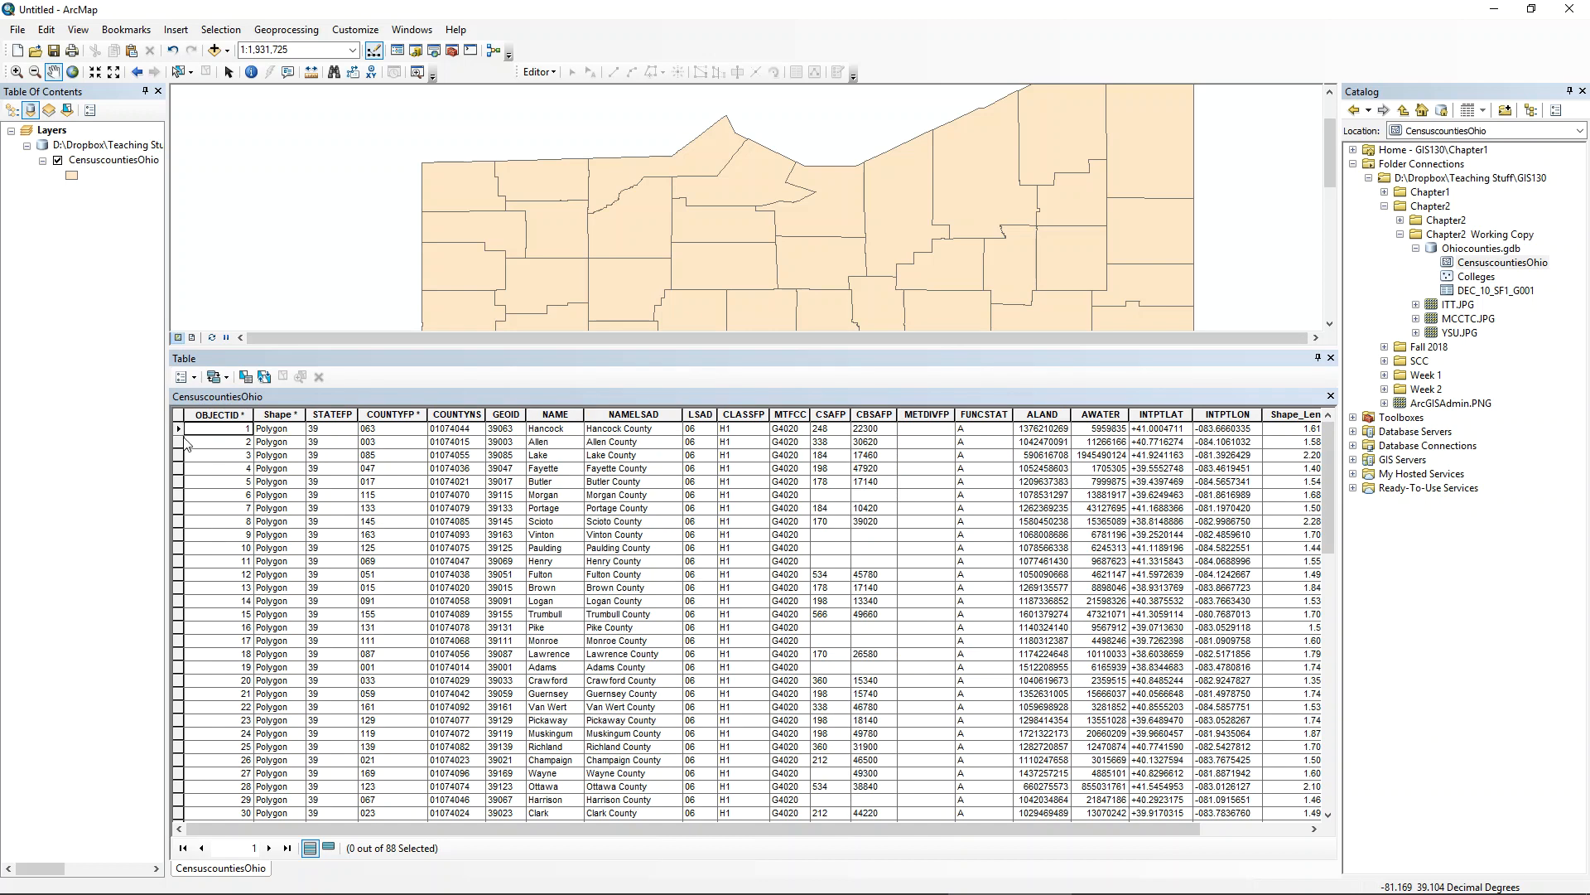
{"action": "left_click", "coordinate": [202, 419]}
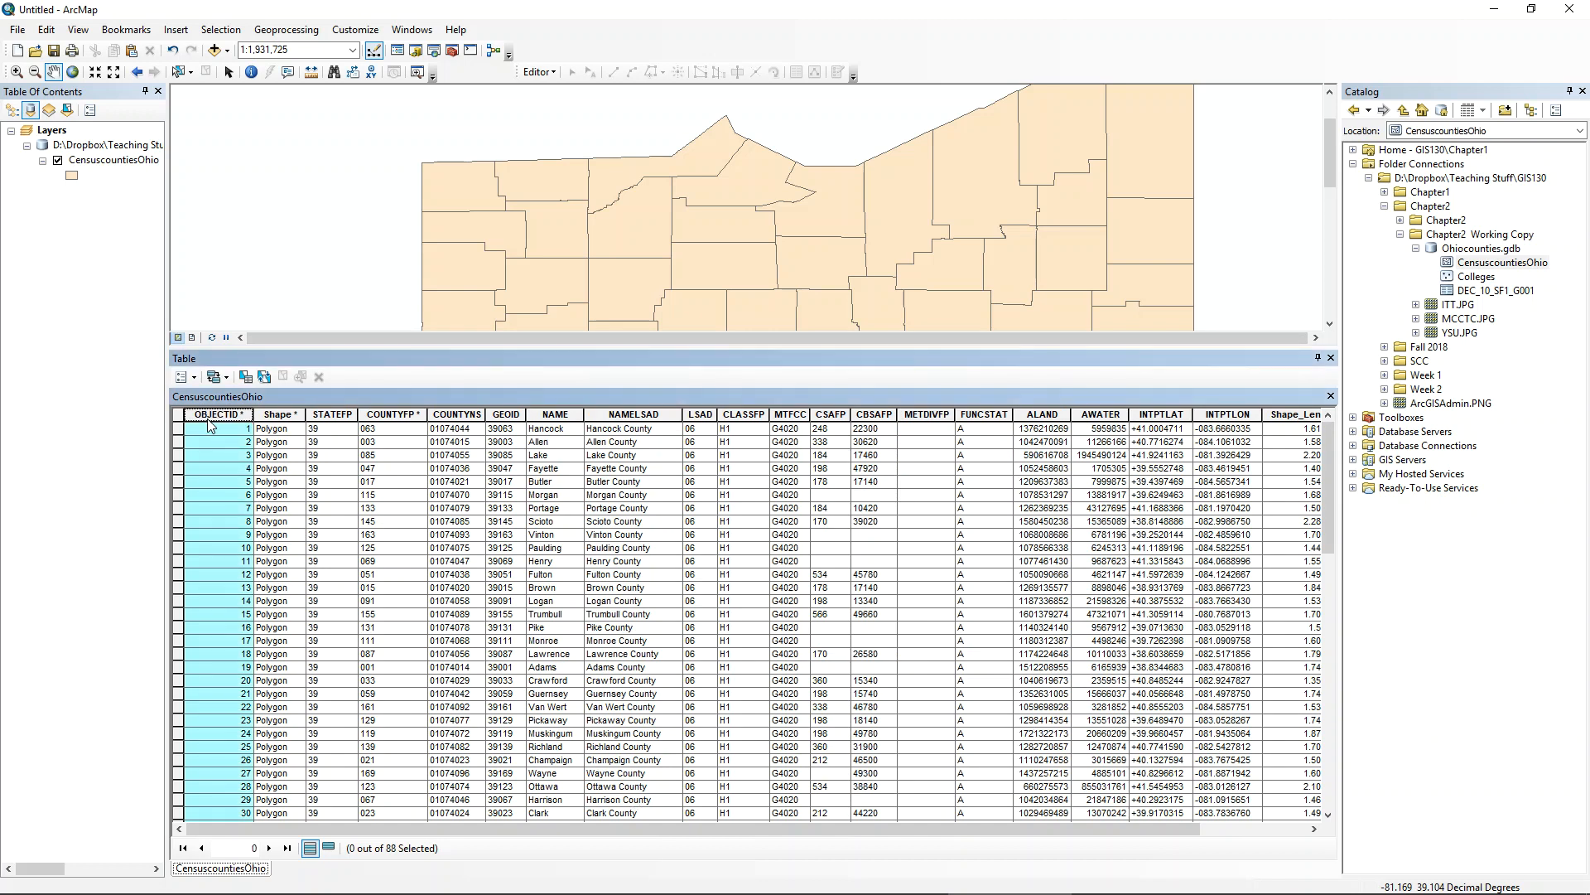
{"action": "left_click", "coordinate": [179, 432]}
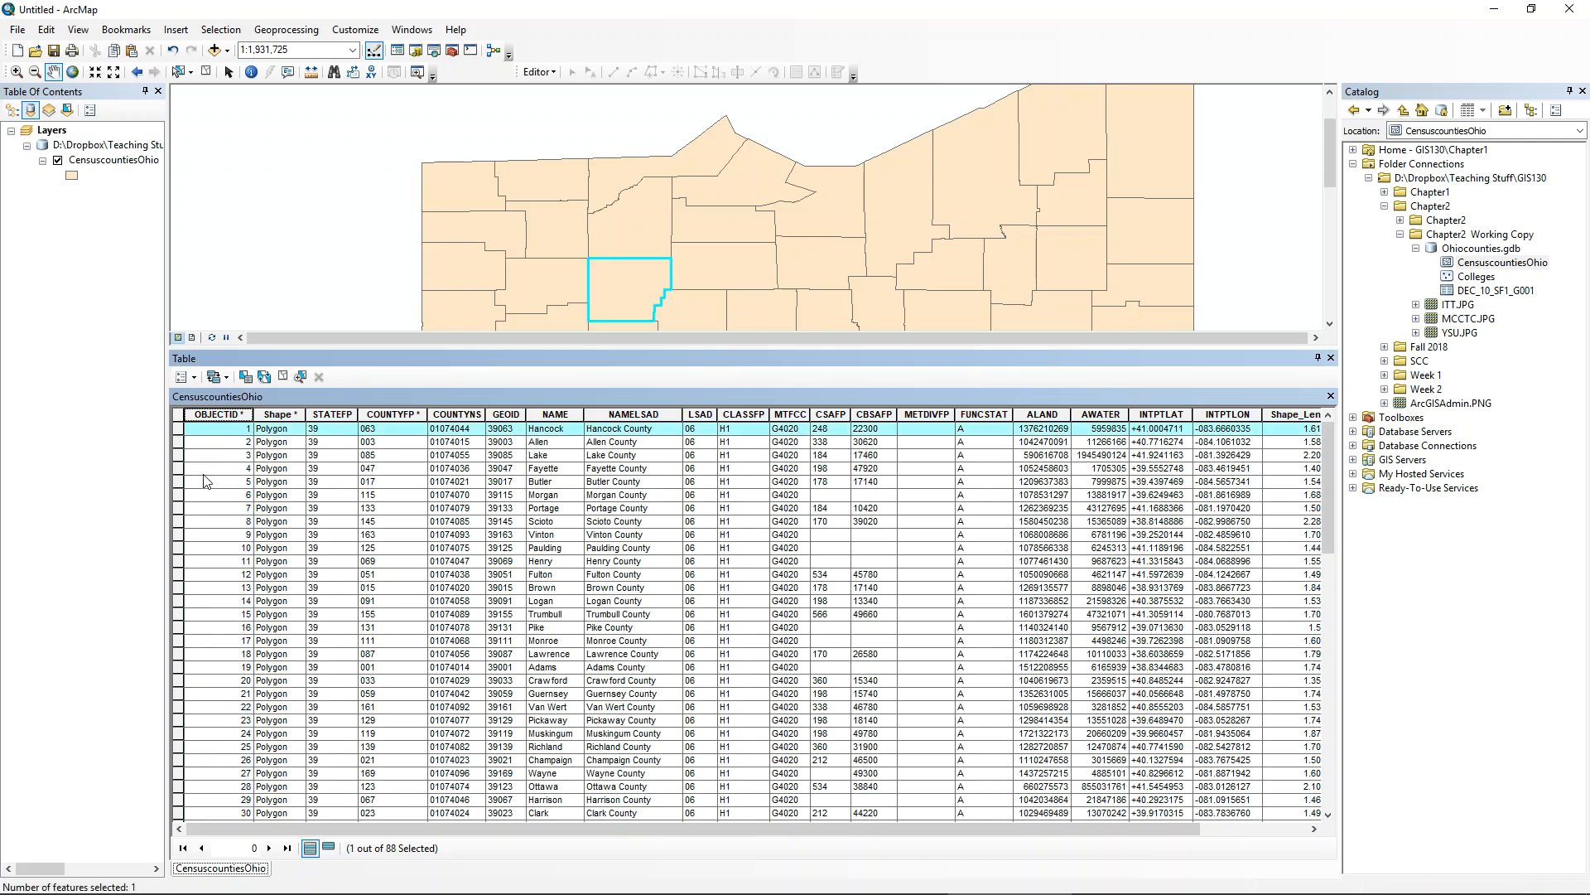
- Highlight the Shape field, select the Allen and Lake county records one after the other, and locate Lake County on the map
{"action": "left_click", "coordinate": [279, 414]}
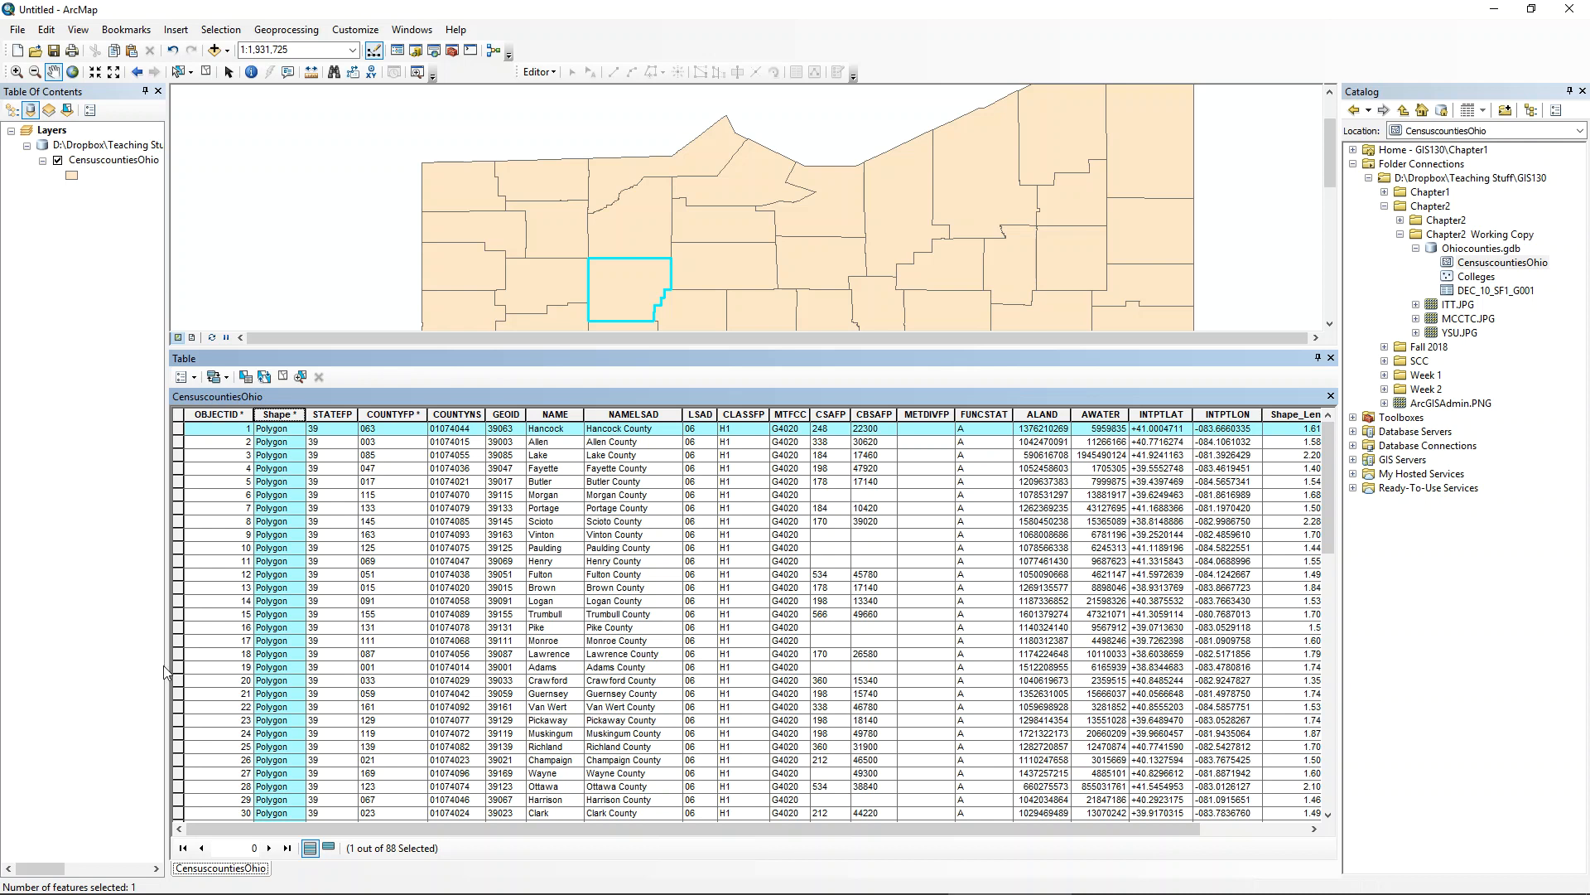
{"action": "left_click", "coordinate": [178, 441]}
{"action": "left_click", "coordinate": [178, 454]}
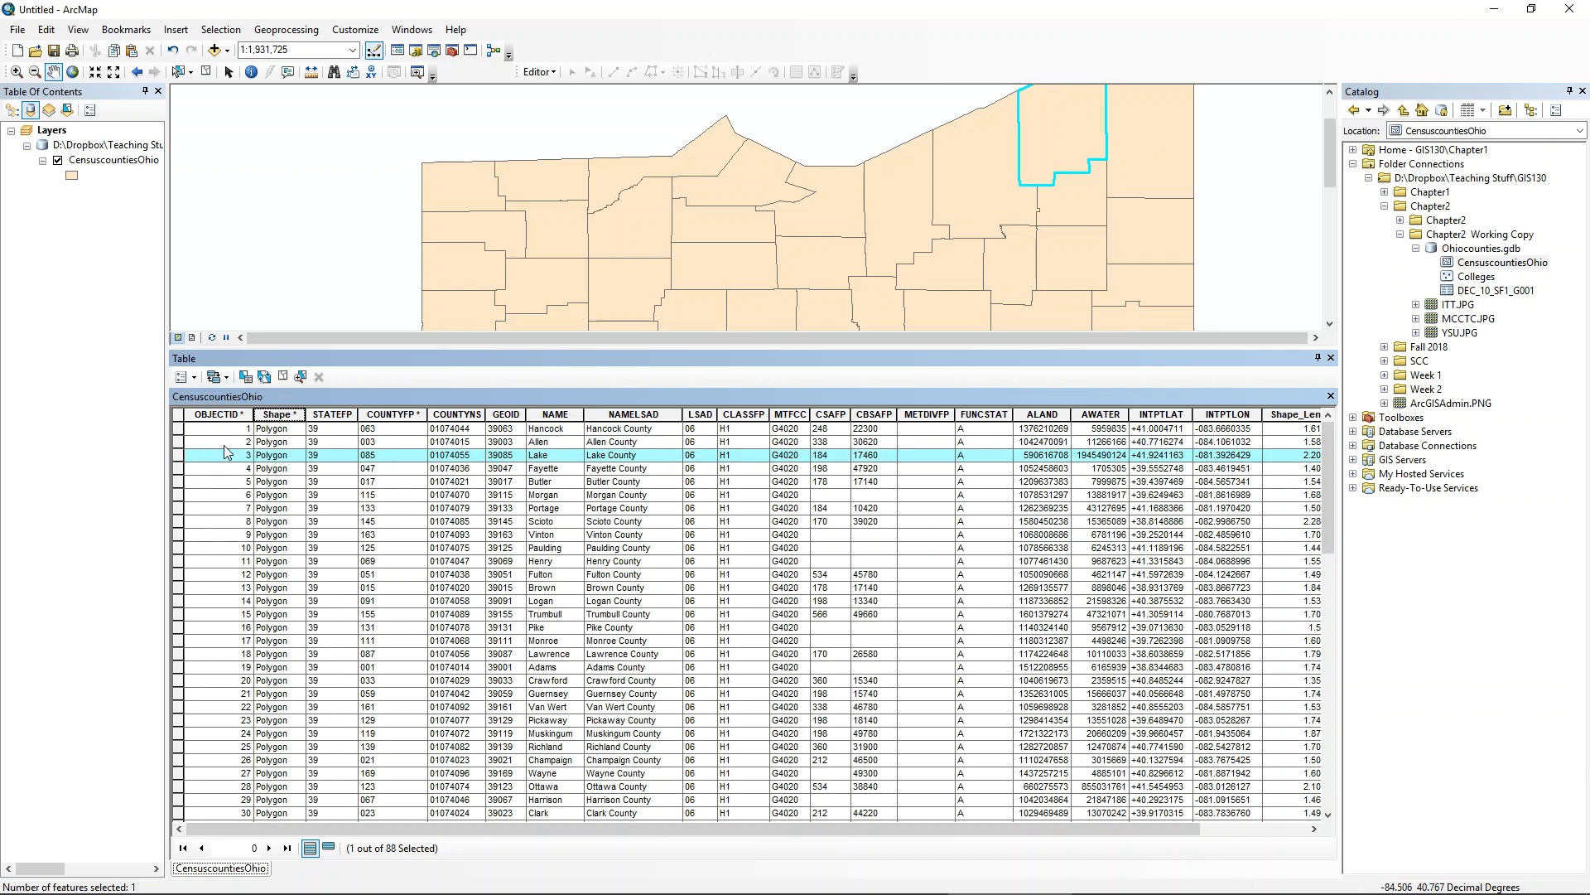
{"action": "left_click_drag", "start_coordinate": [1047, 144], "coordinate": [970, 232]}
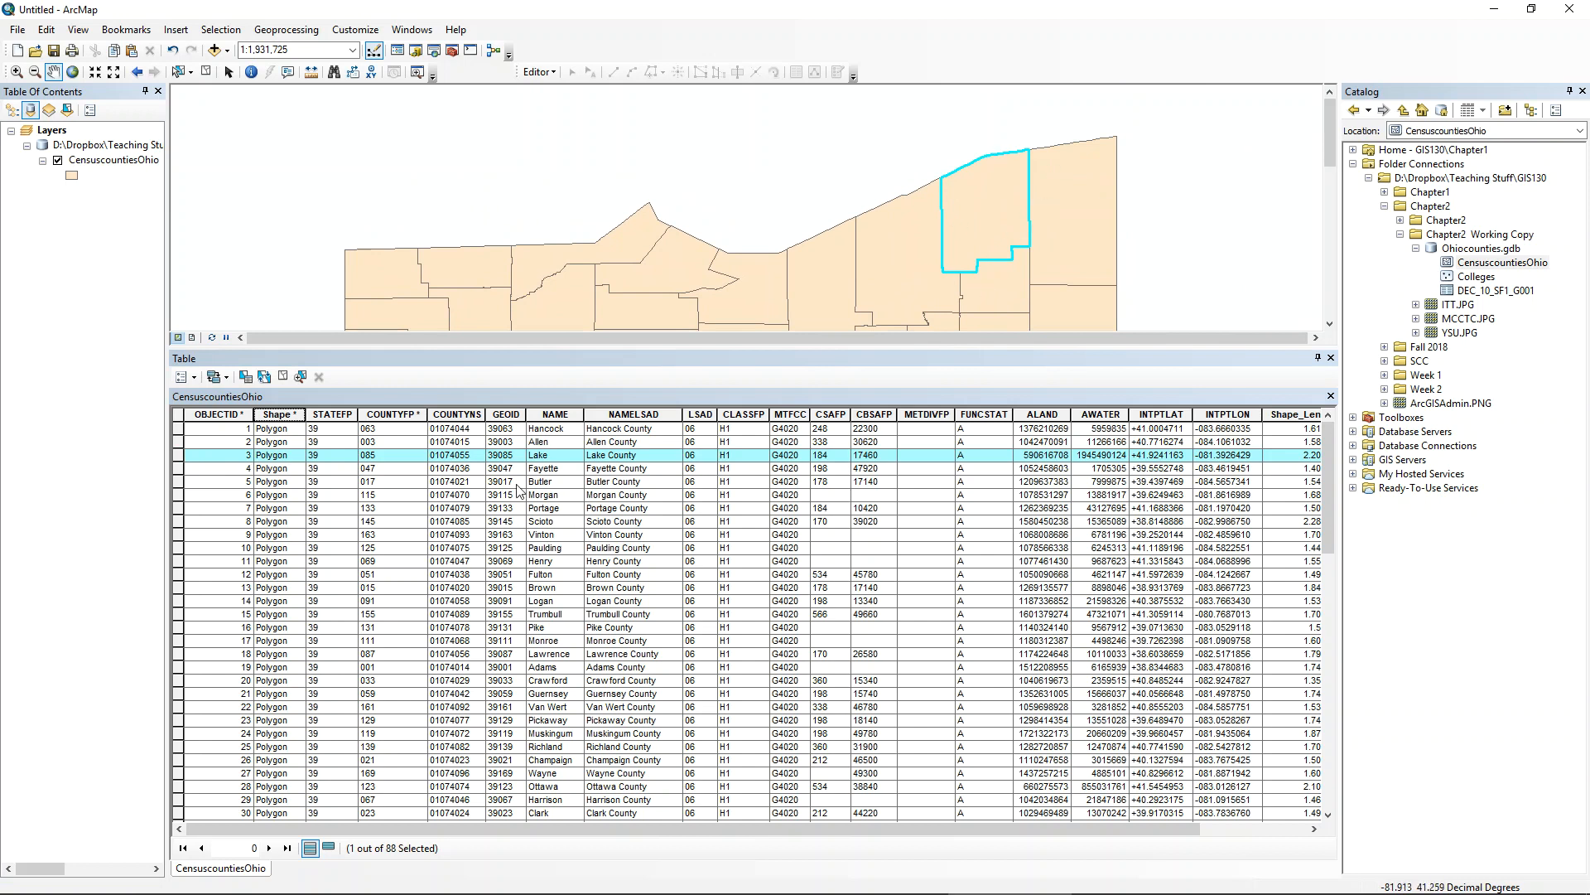
- Select the records with OBJECTID 3 through 11 and view the selected counties on the map at 1:4,000,000
{"action": "left_click", "coordinate": [178, 454], "text": "ctrl"}
{"action": "left_click_drag", "start_coordinate": [182, 460], "coordinate": [176, 562]}
{"action": "scroll", "coordinate": [568, 265], "scroll_direction": "up", "scroll_amount": 3}
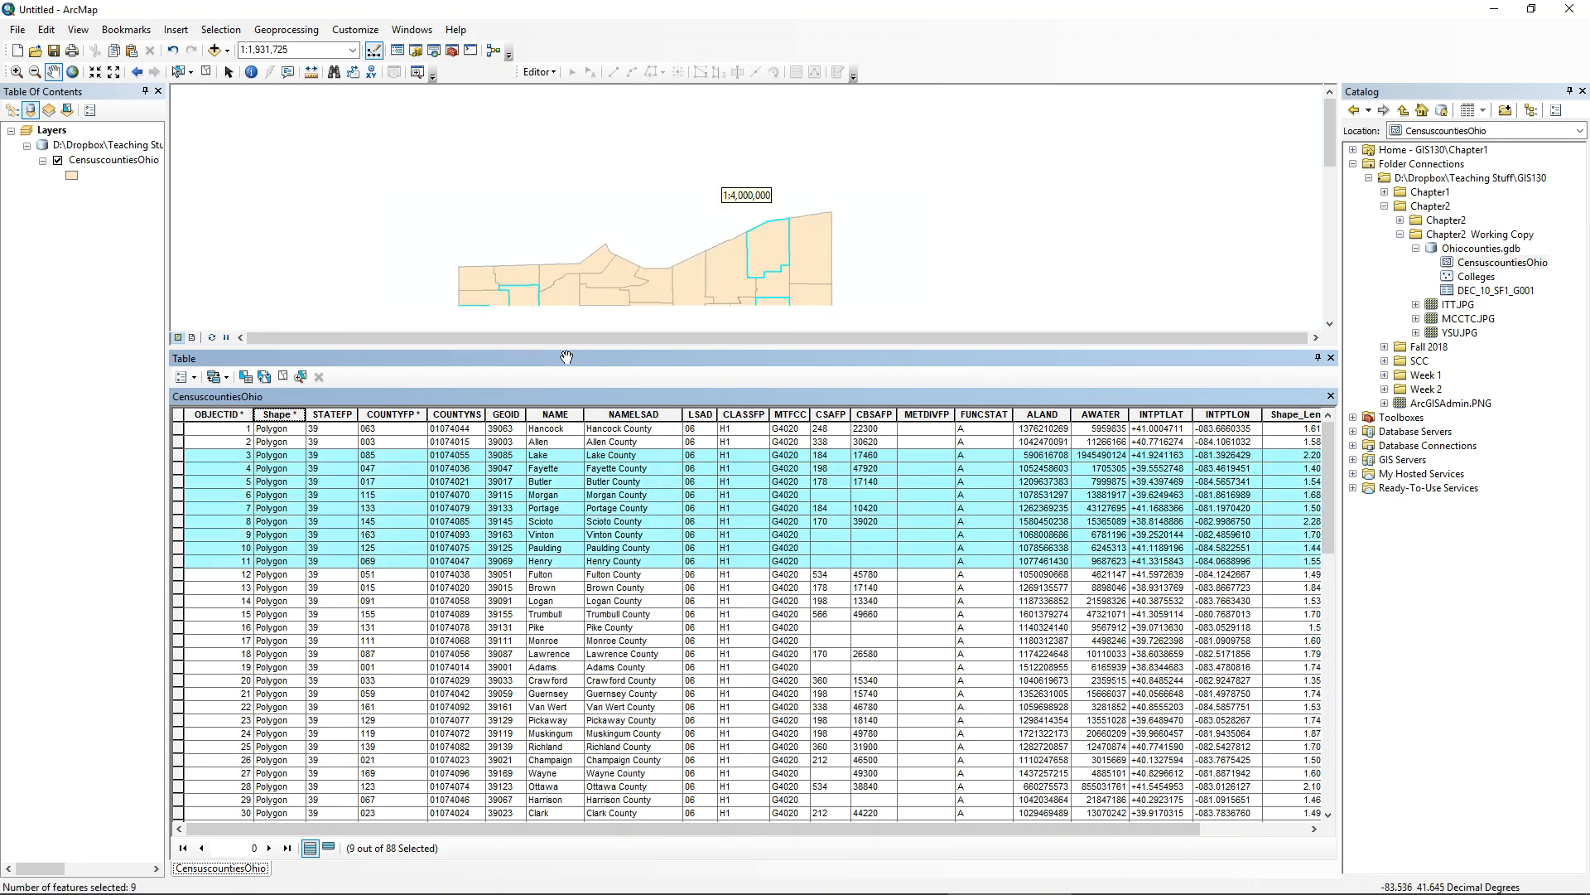
{"action": "left_click_drag", "start_coordinate": [353, 303], "coordinate": [331, 227]}
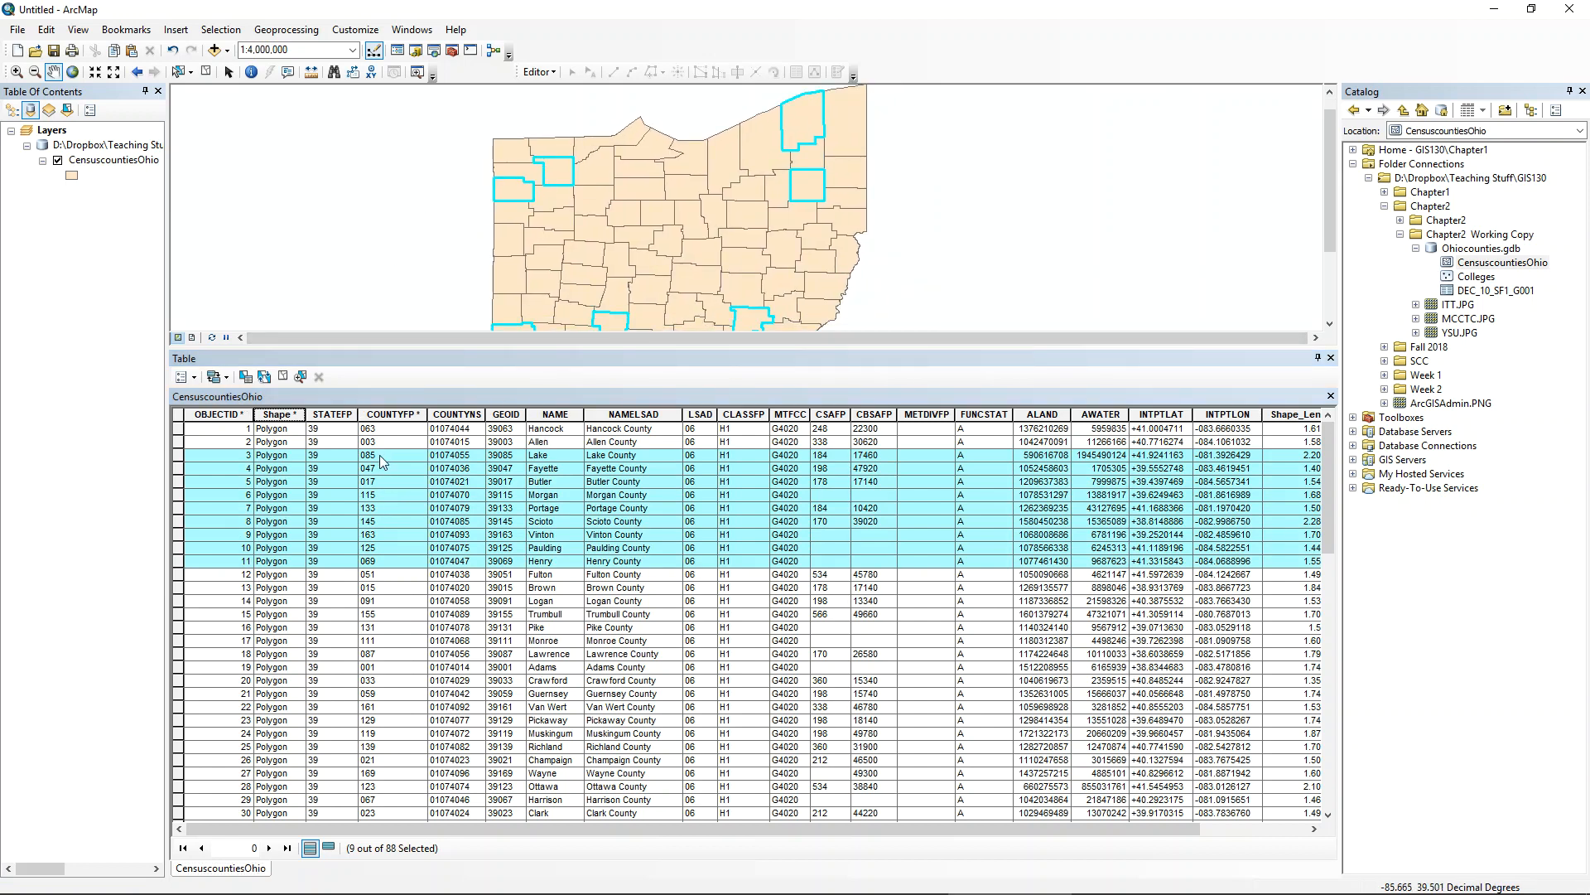
- Highlight the STATEFP field and review its values down the attribute table
{"action": "left_click", "coordinate": [318, 414]}
{"action": "scroll", "coordinate": [336, 472], "scroll_direction": "down", "scroll_amount": 9}
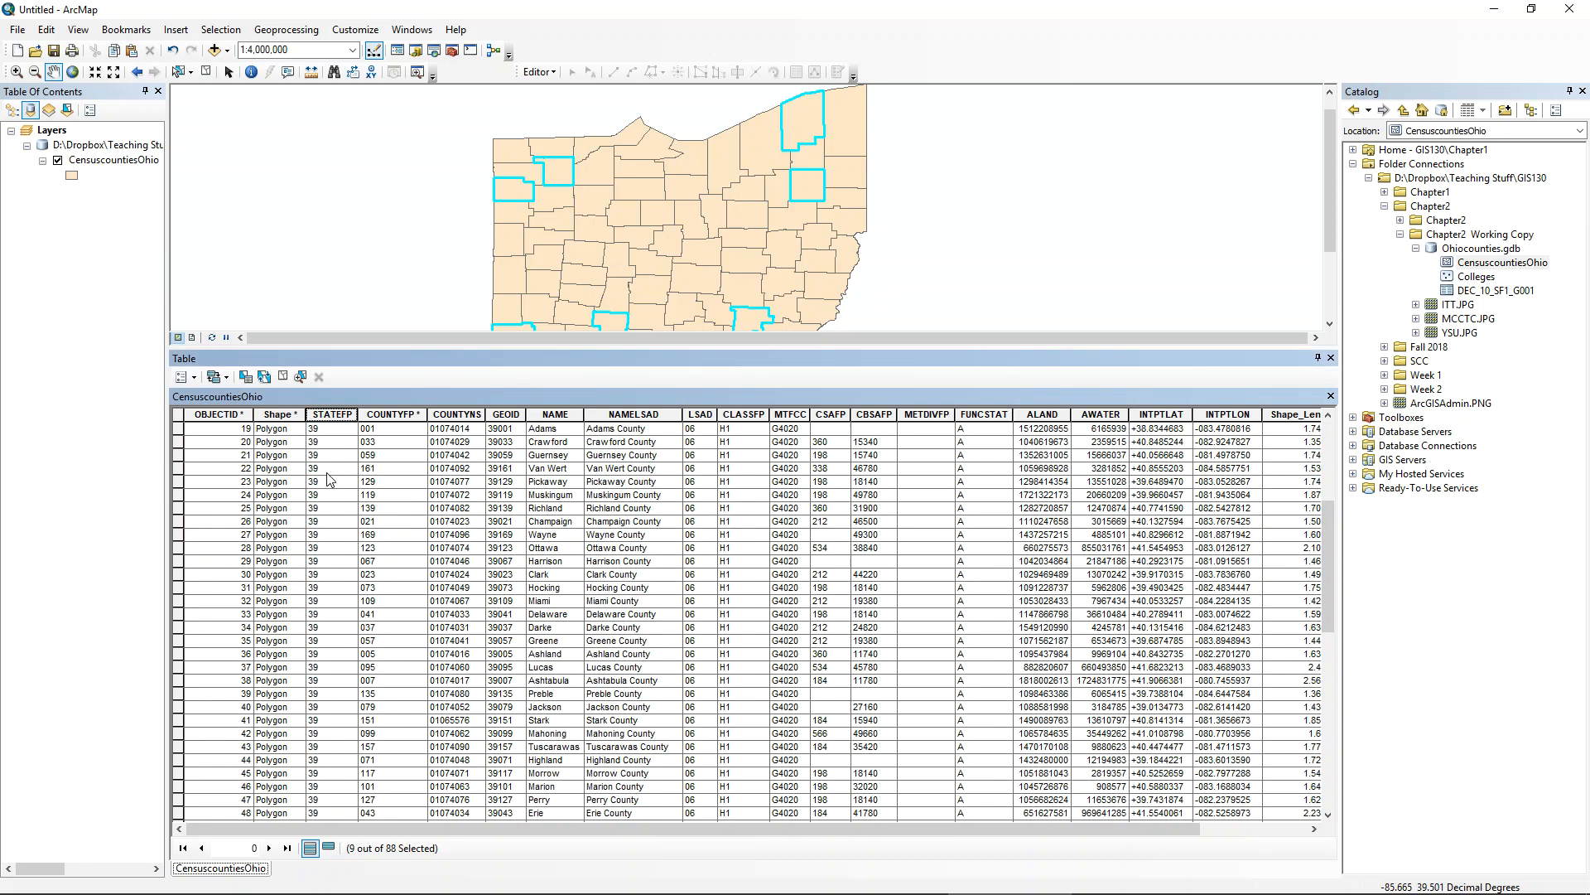
{"action": "scroll", "coordinate": [339, 678], "scroll_direction": "up", "scroll_amount": 9}
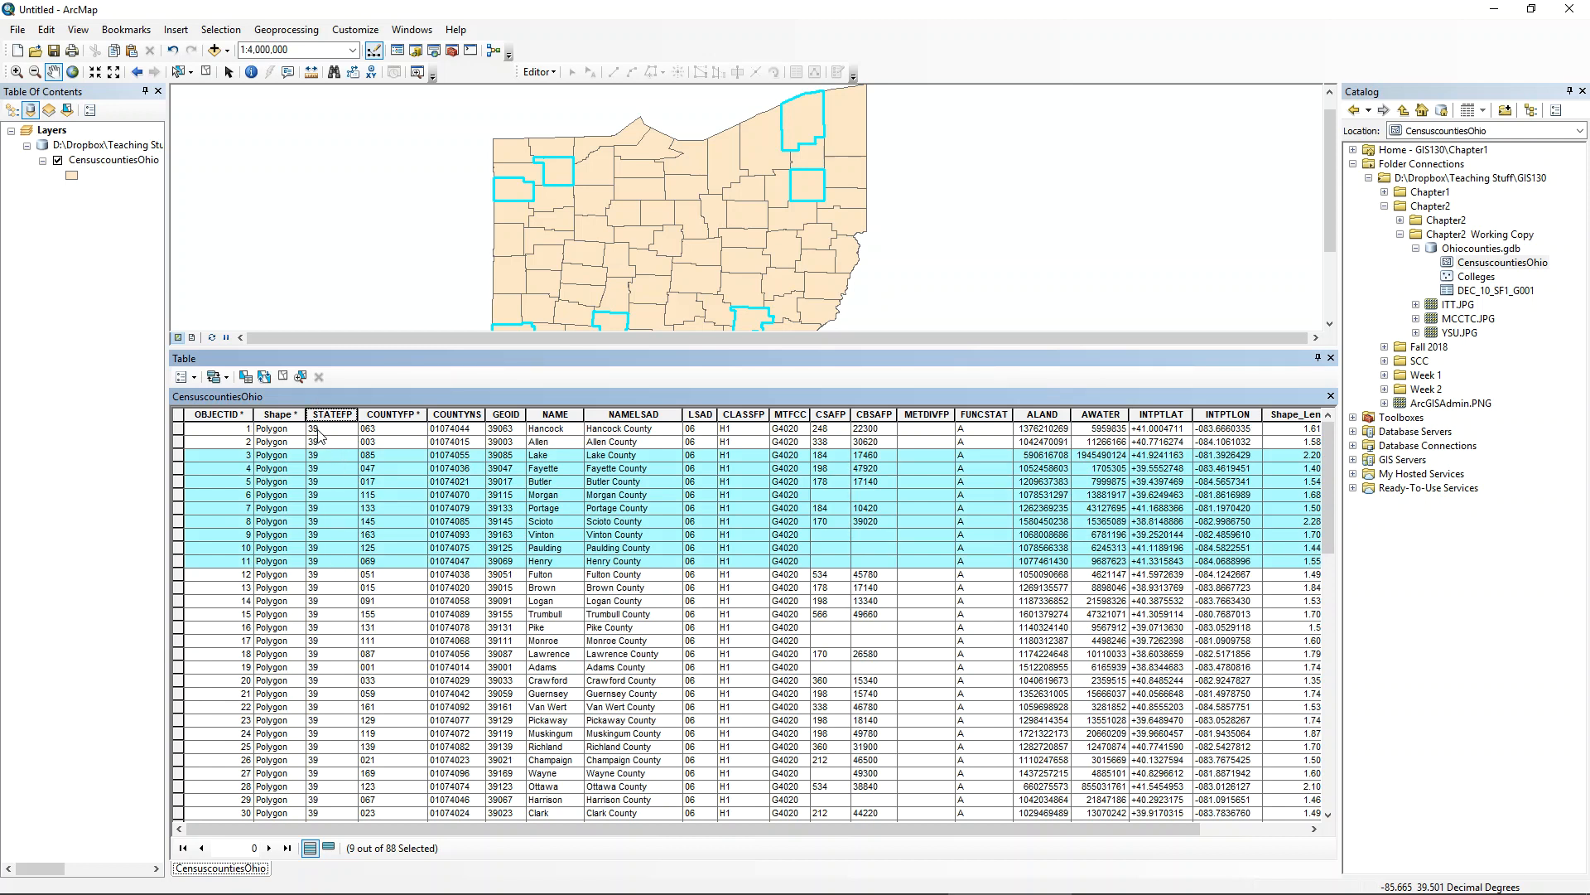
- Select every county record from Hancock to the last row of the attribute table
{"action": "left_click", "coordinate": [178, 428]}
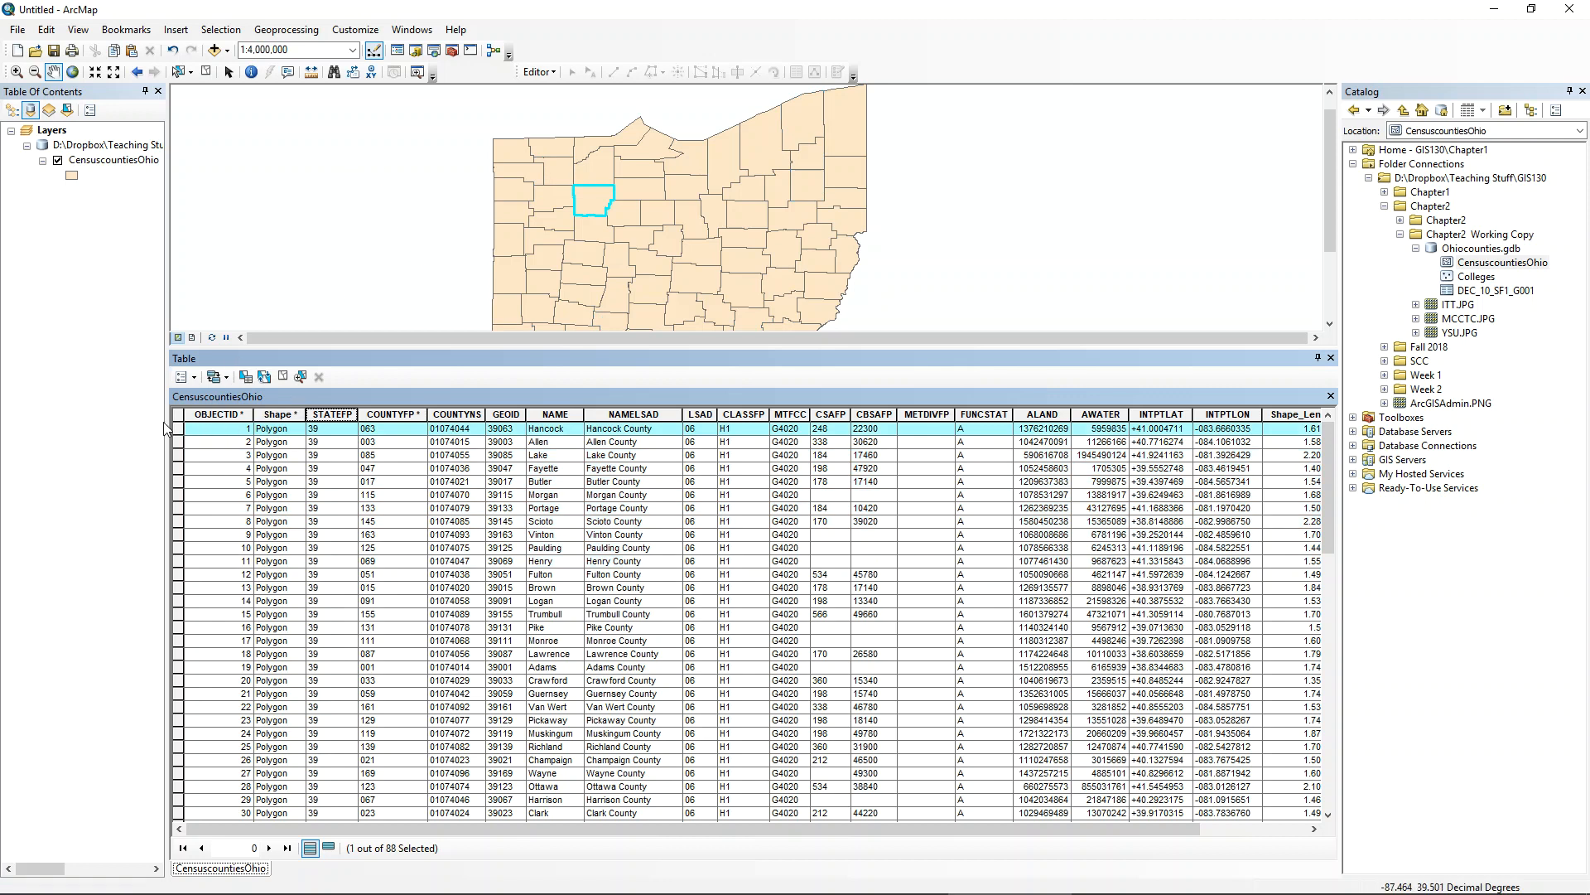
{"action": "left_click_drag", "start_coordinate": [178, 433], "coordinate": [235, 860]}
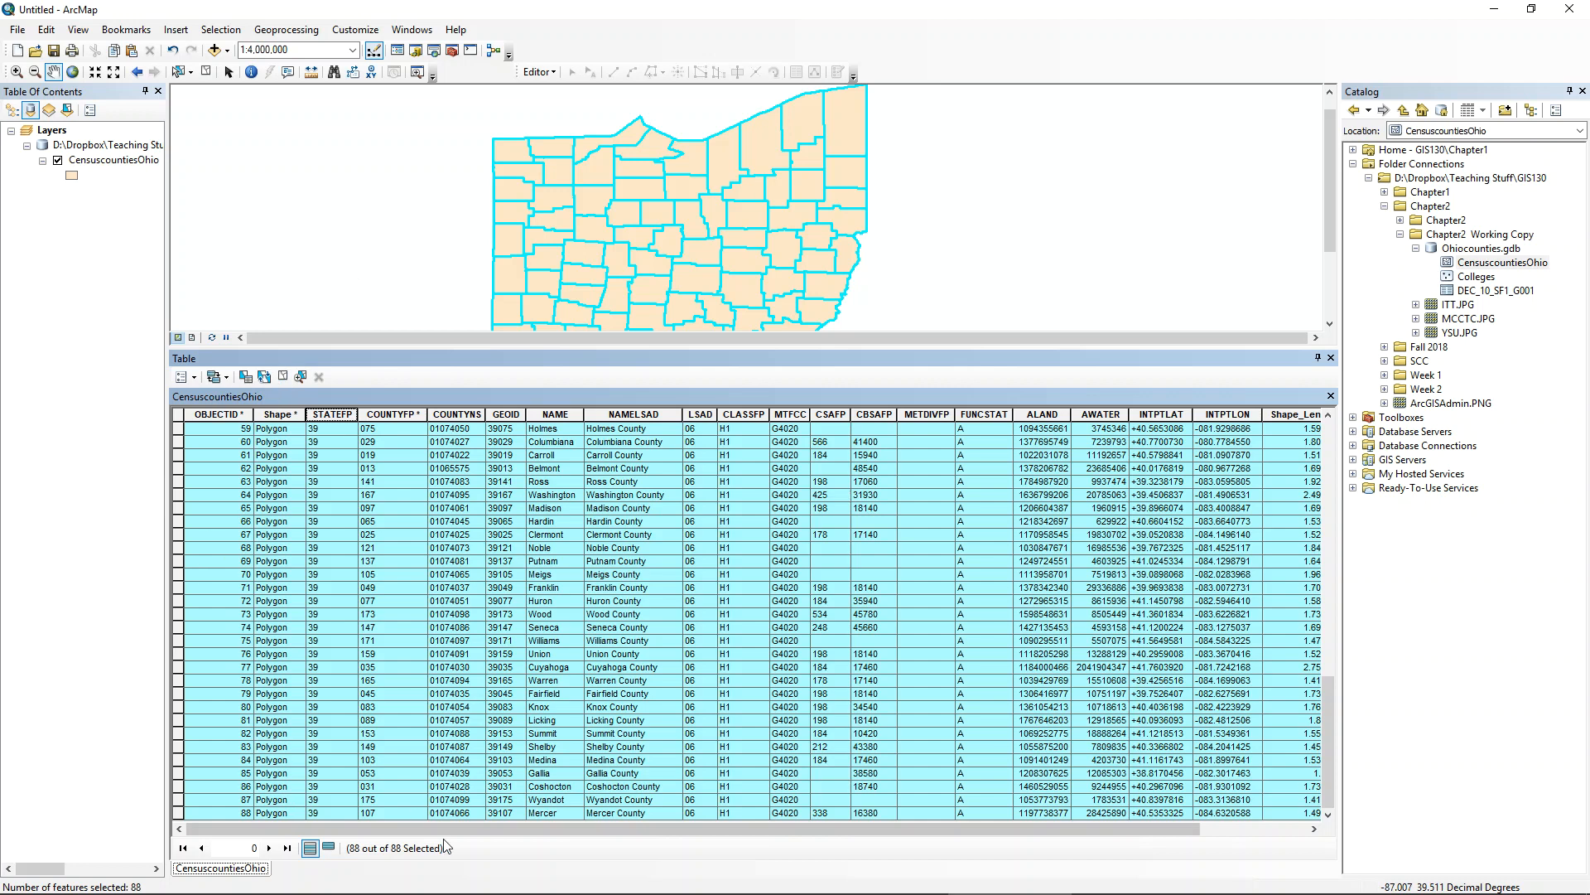
- Clear the selection of all county records and look through the CensuscountiesOhio table from first to last rows
{"action": "left_click", "coordinate": [283, 379]}
{"action": "scroll", "coordinate": [279, 568], "scroll_direction": "up", "scroll_amount": 19}
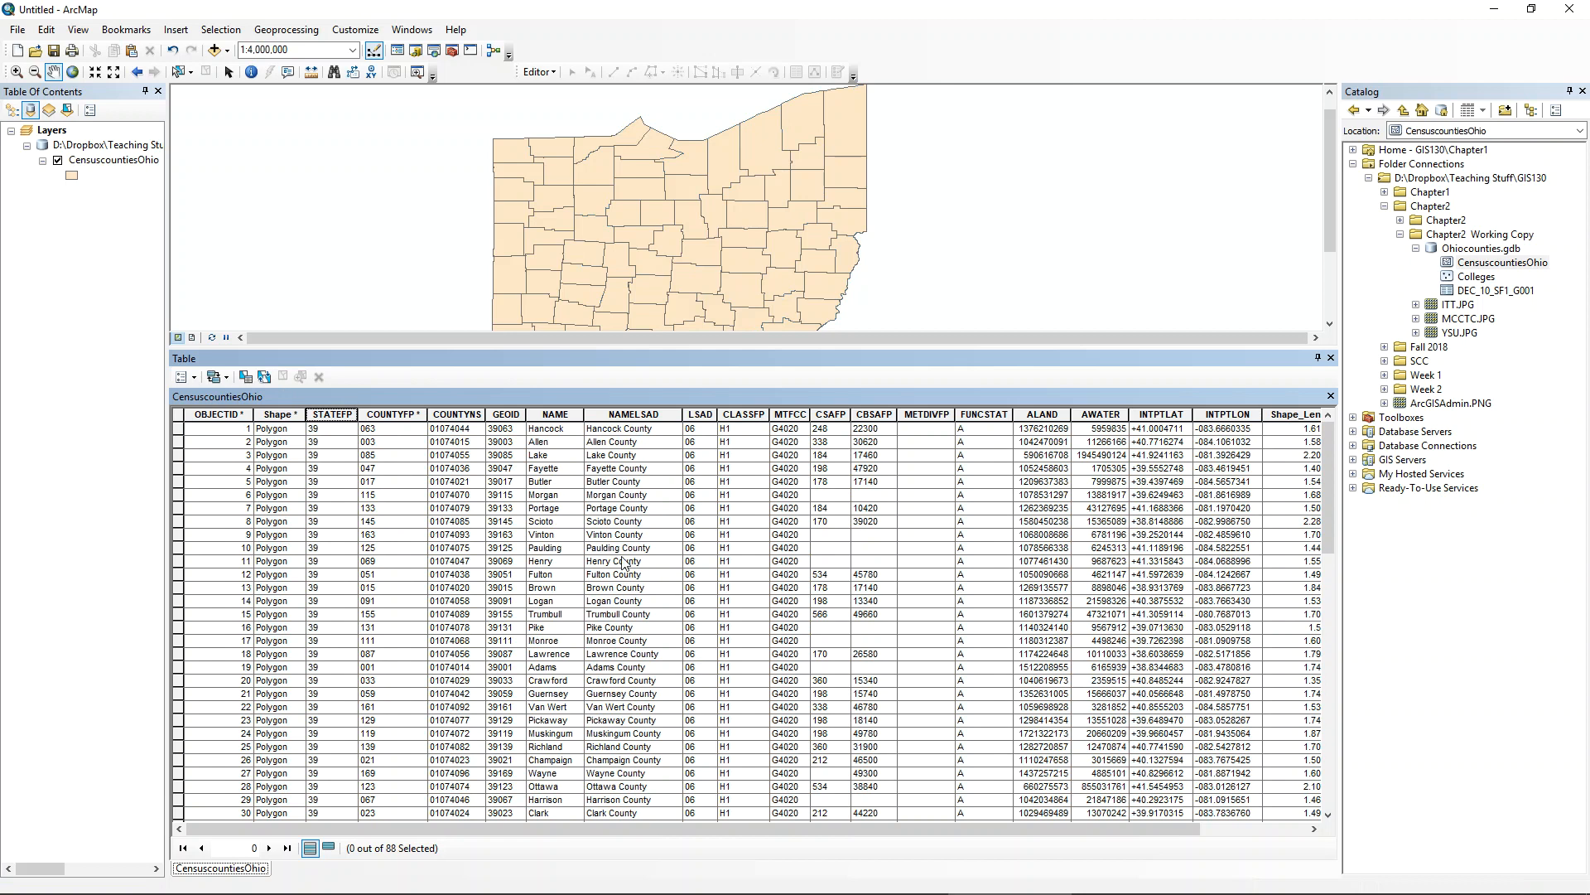
{"action": "scroll", "coordinate": [849, 536], "scroll_direction": "down", "scroll_amount": 19}
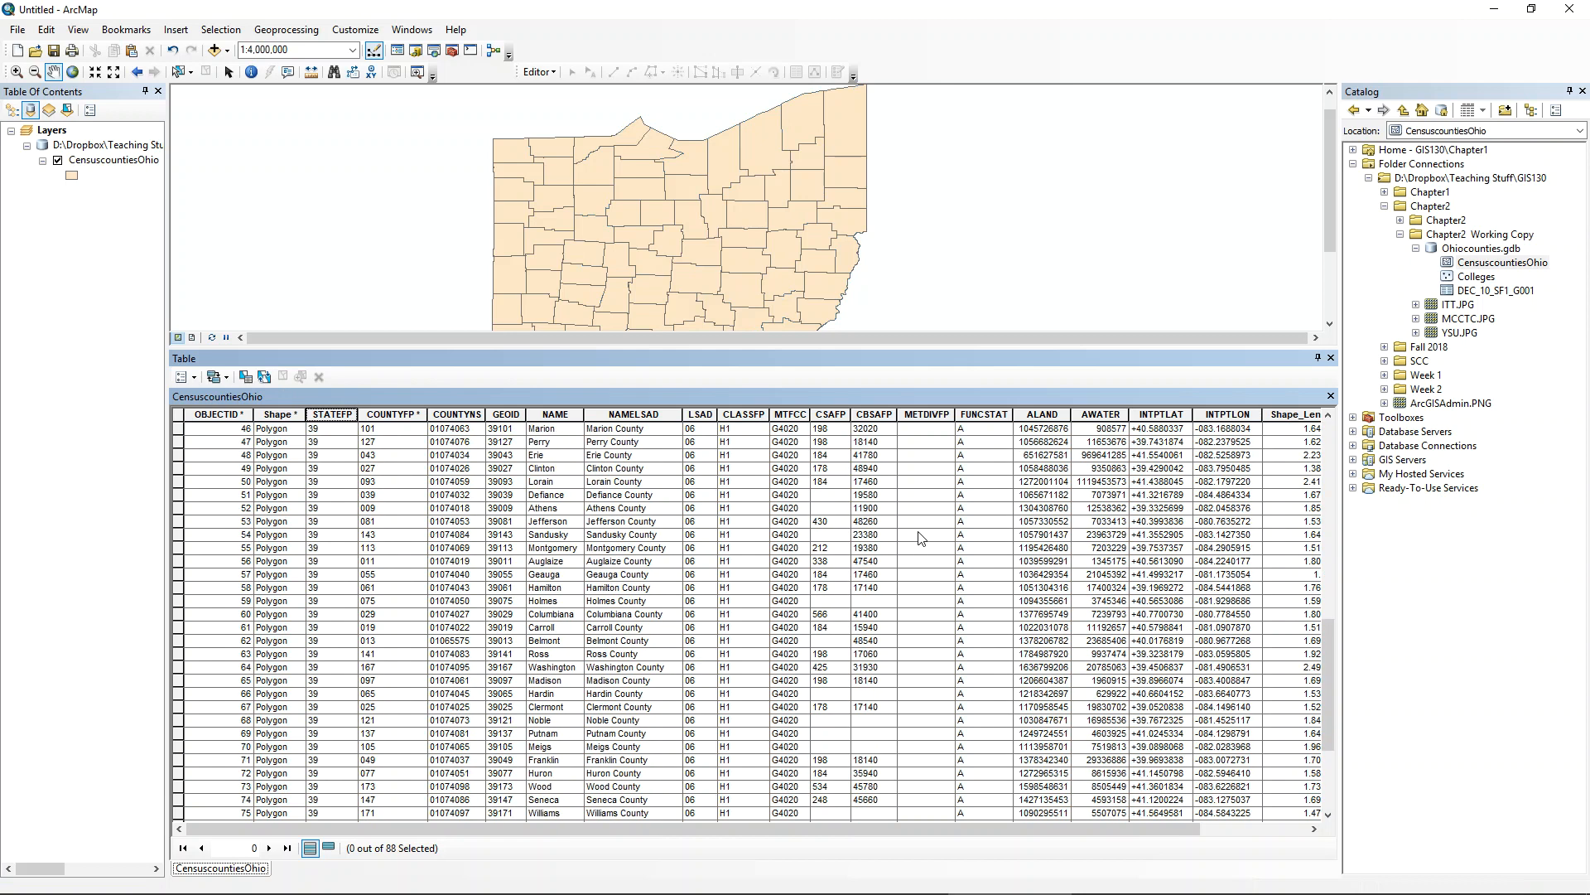
{"action": "scroll", "coordinate": [911, 530], "scroll_direction": "up", "scroll_amount": 19}
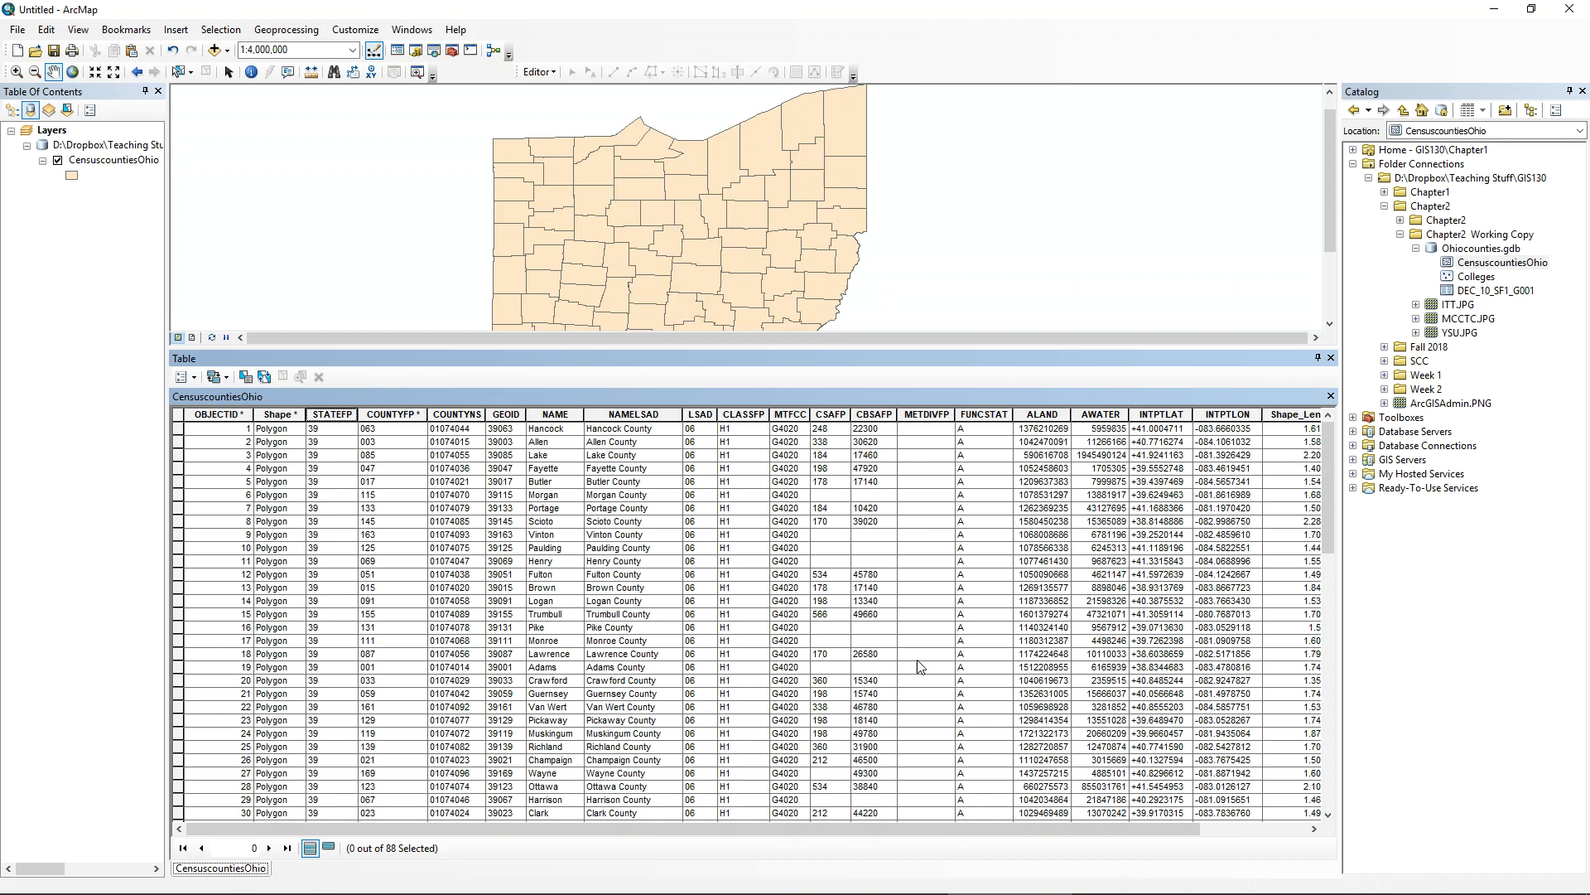
- Select the county records with OBJECTID 2 through 4 and clear the selection again
{"action": "left_click", "coordinate": [928, 444]}
{"action": "left_click_drag", "start_coordinate": [178, 441], "coordinate": [177, 470]}
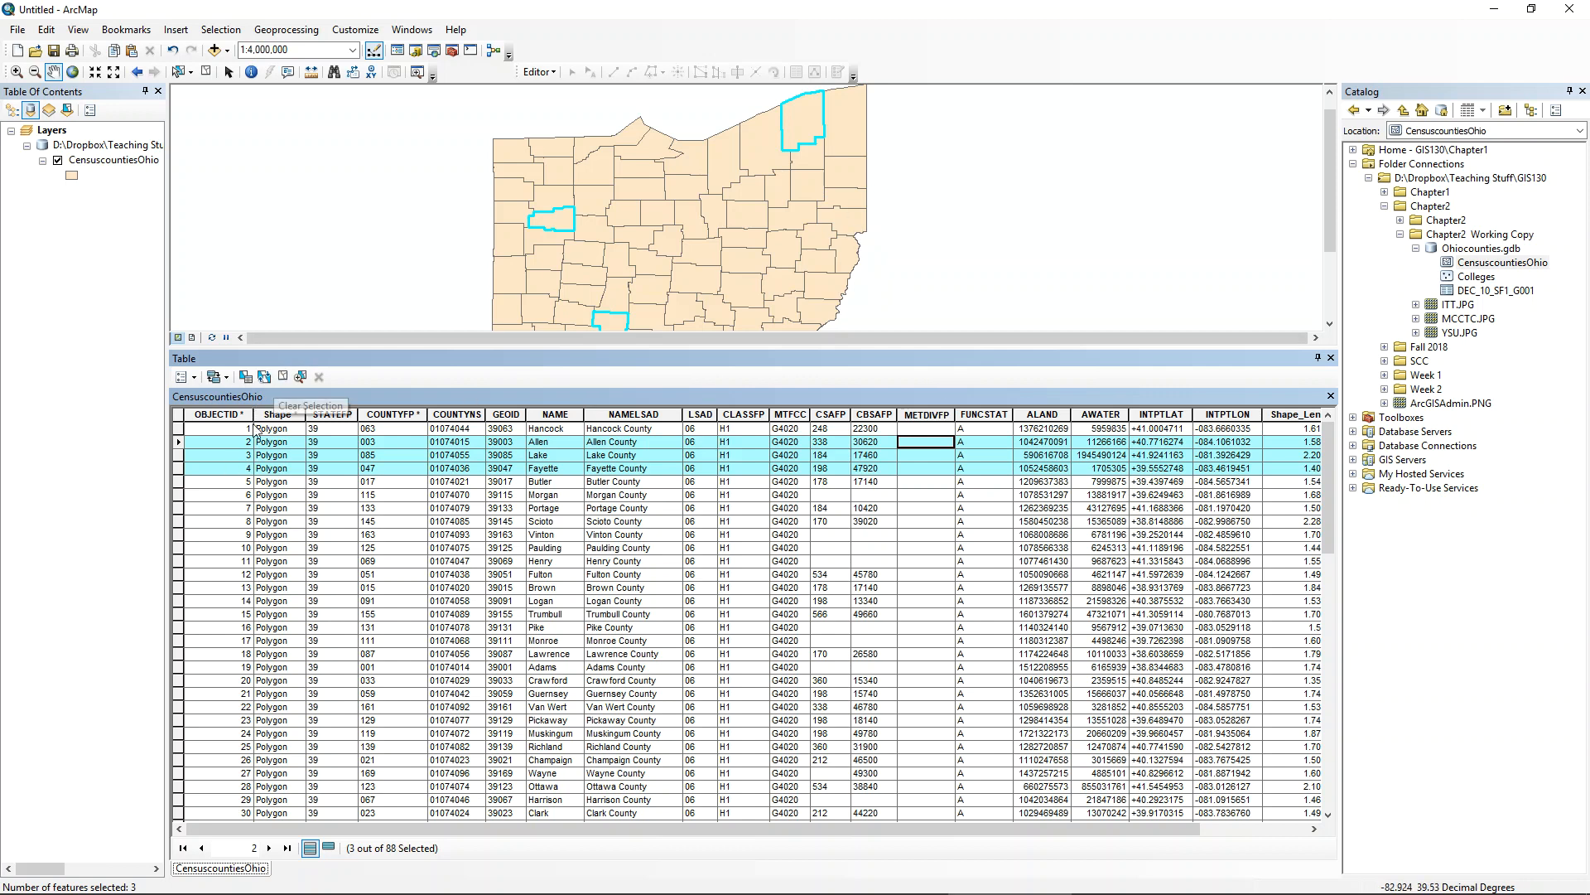
{"action": "left_click", "coordinate": [282, 378]}
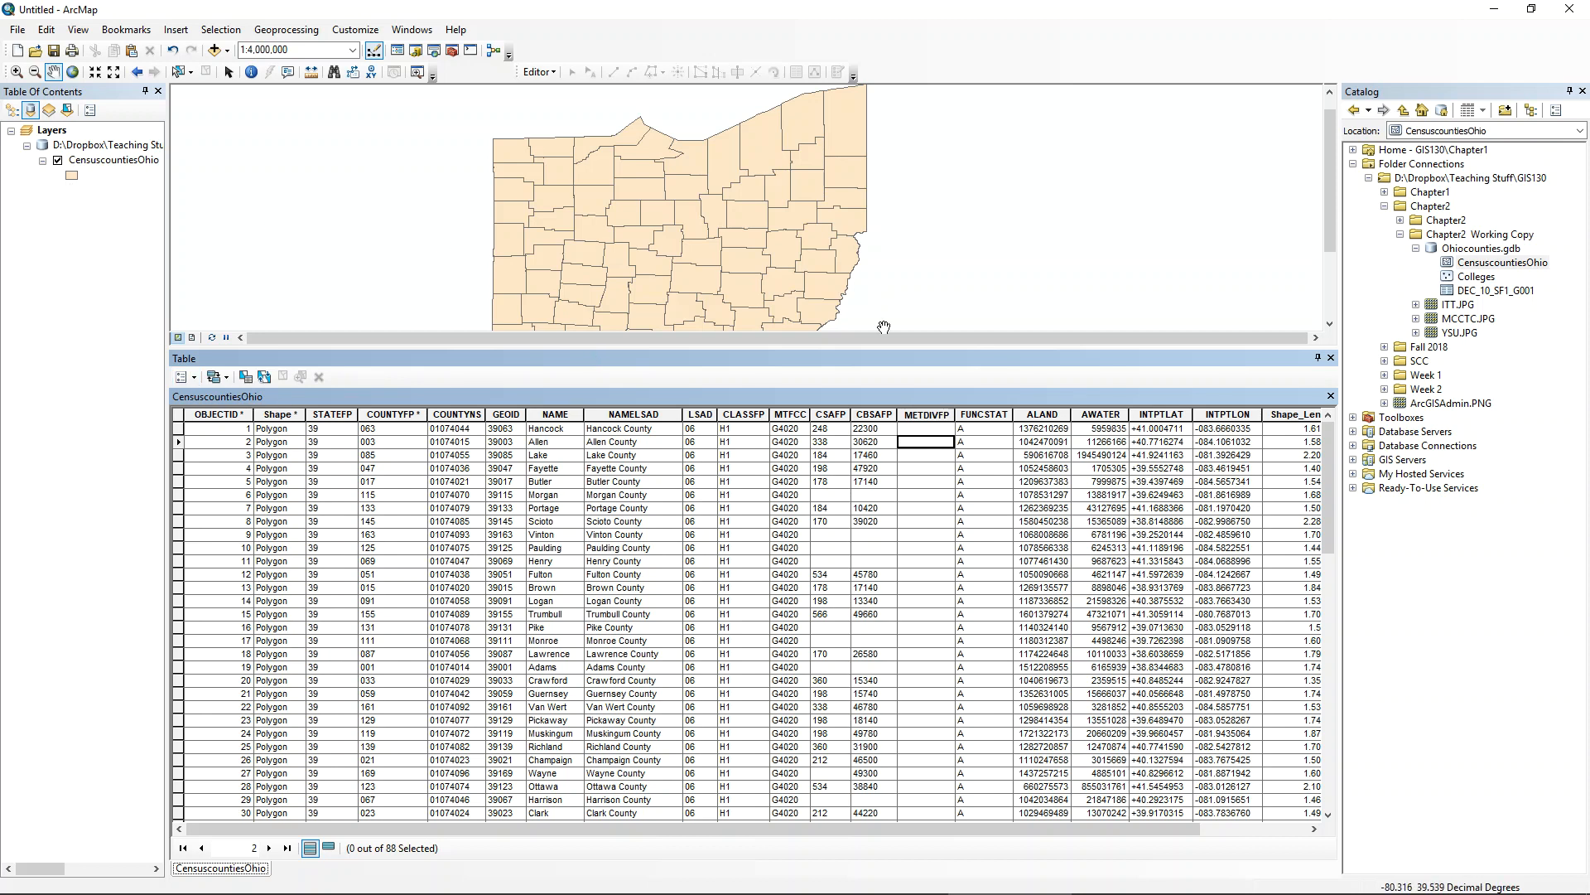
- Add the Colleges feature class and the DEC_10_SF1_G001 table from Ohiocounties.gdb to the map
{"action": "left_click", "coordinate": [1475, 276]}
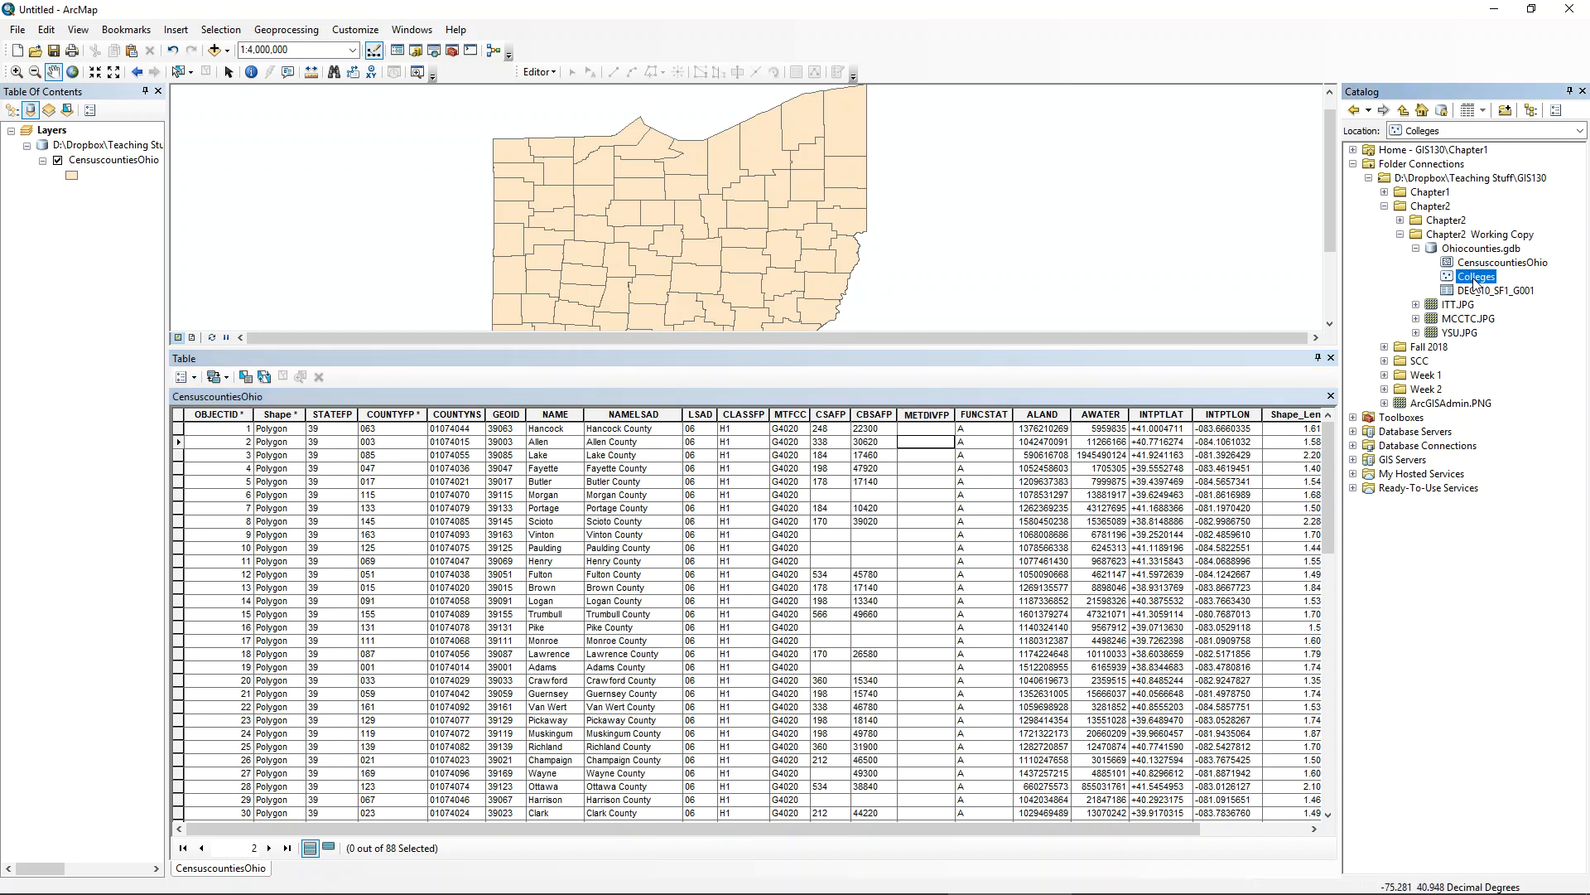
{"action": "left_click_drag", "start_coordinate": [1467, 282], "coordinate": [994, 220]}
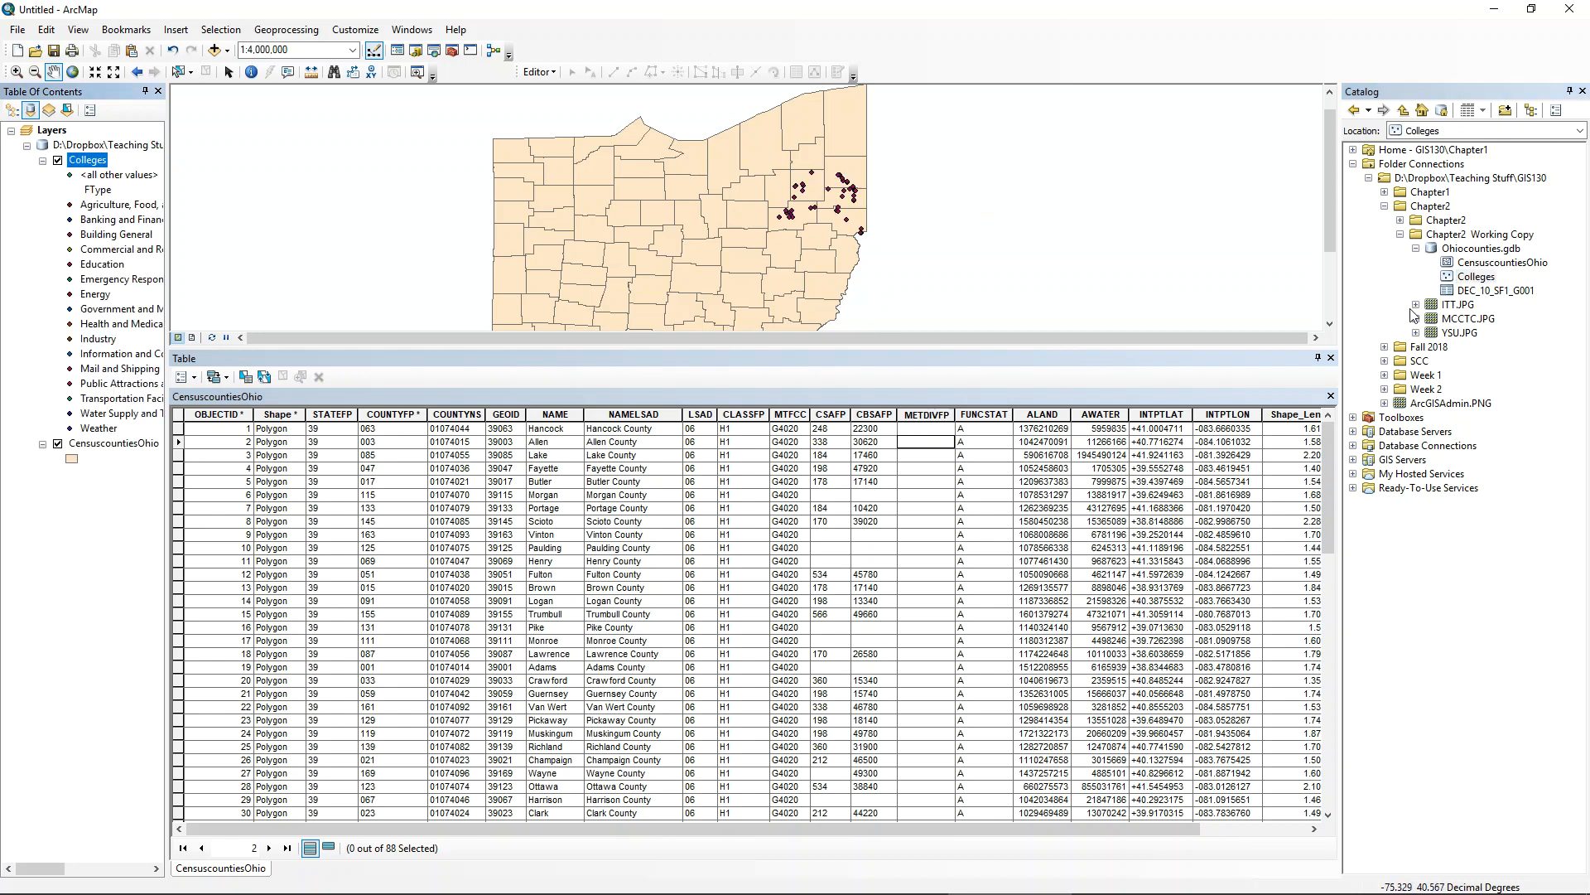
{"action": "left_click_drag", "start_coordinate": [1470, 294], "coordinate": [1122, 273]}
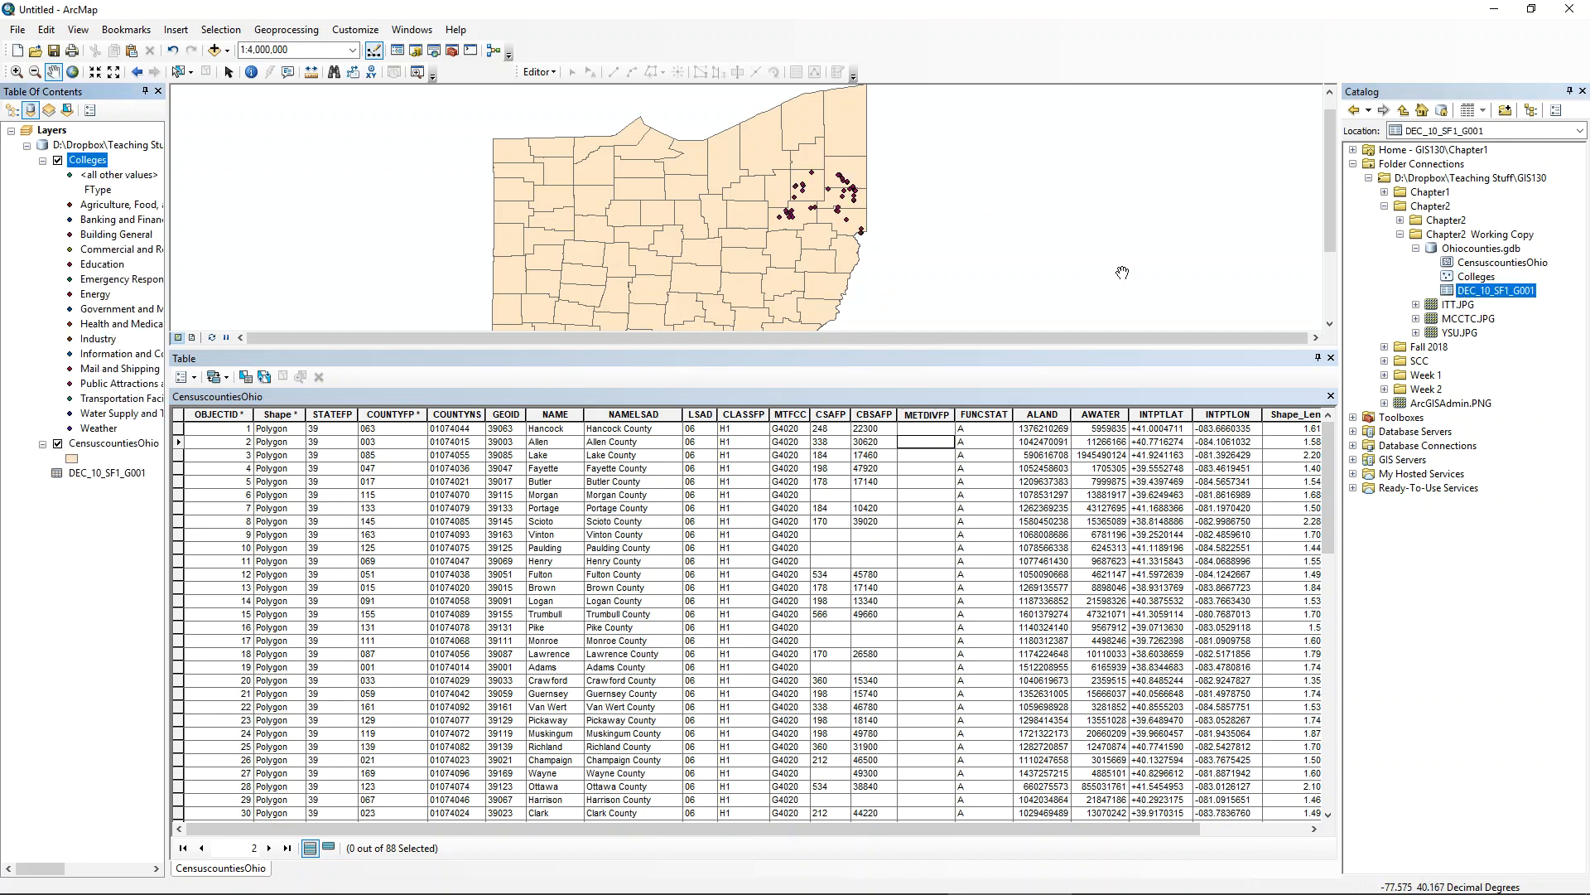
- Open the DEC_10_SF1_G001 table and the attribute tables of the CensuscountiesOhio and Colleges layers
{"action": "left_click", "coordinate": [64, 473]}
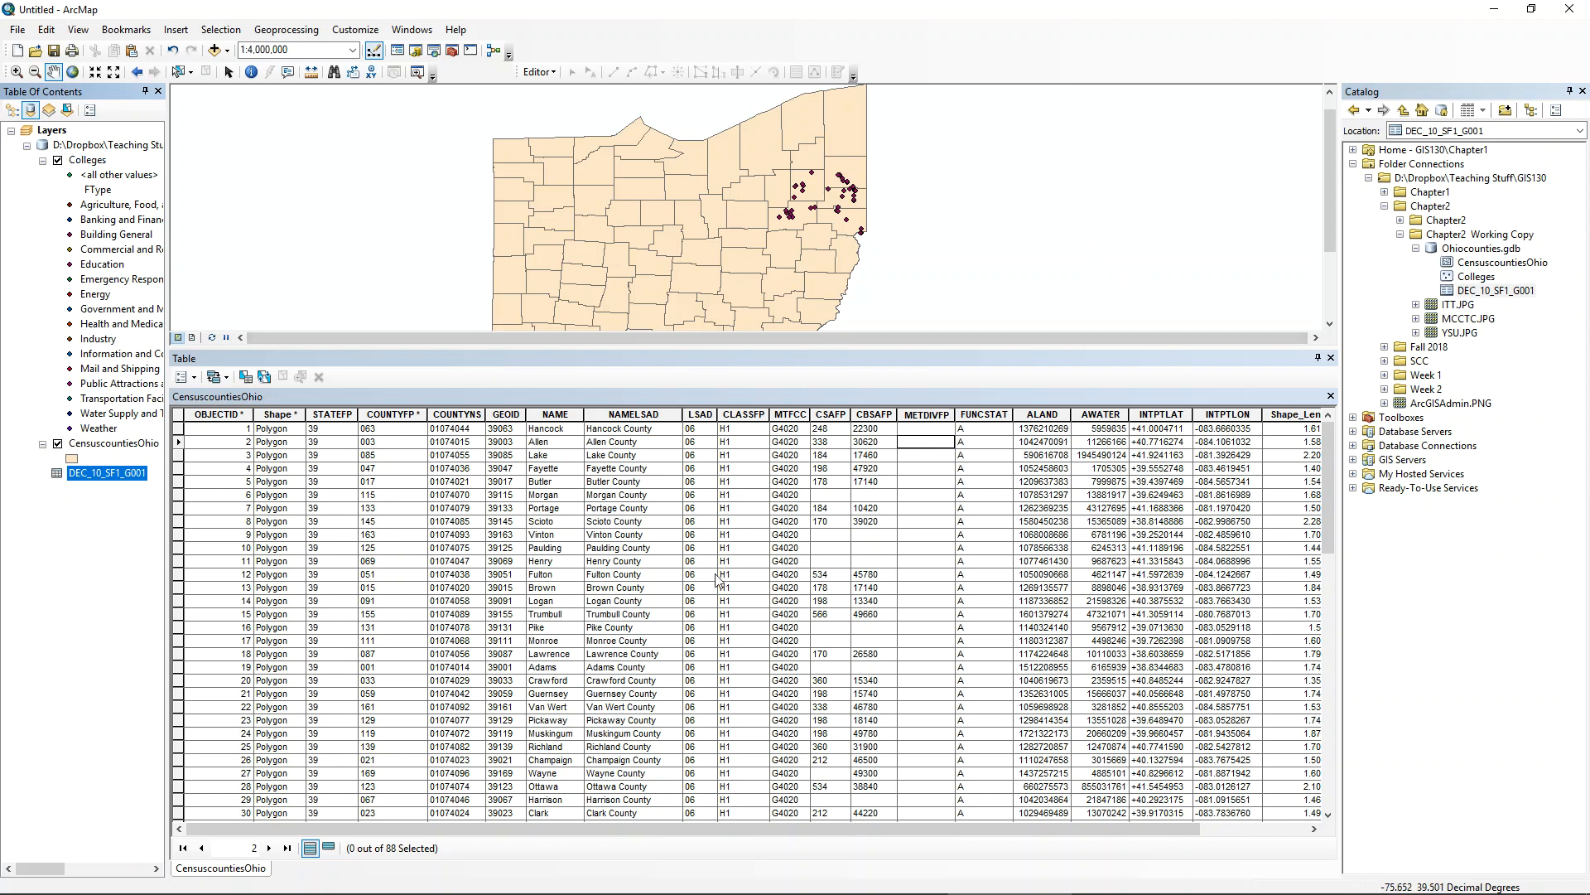
{"action": "right_click", "coordinate": [87, 479]}
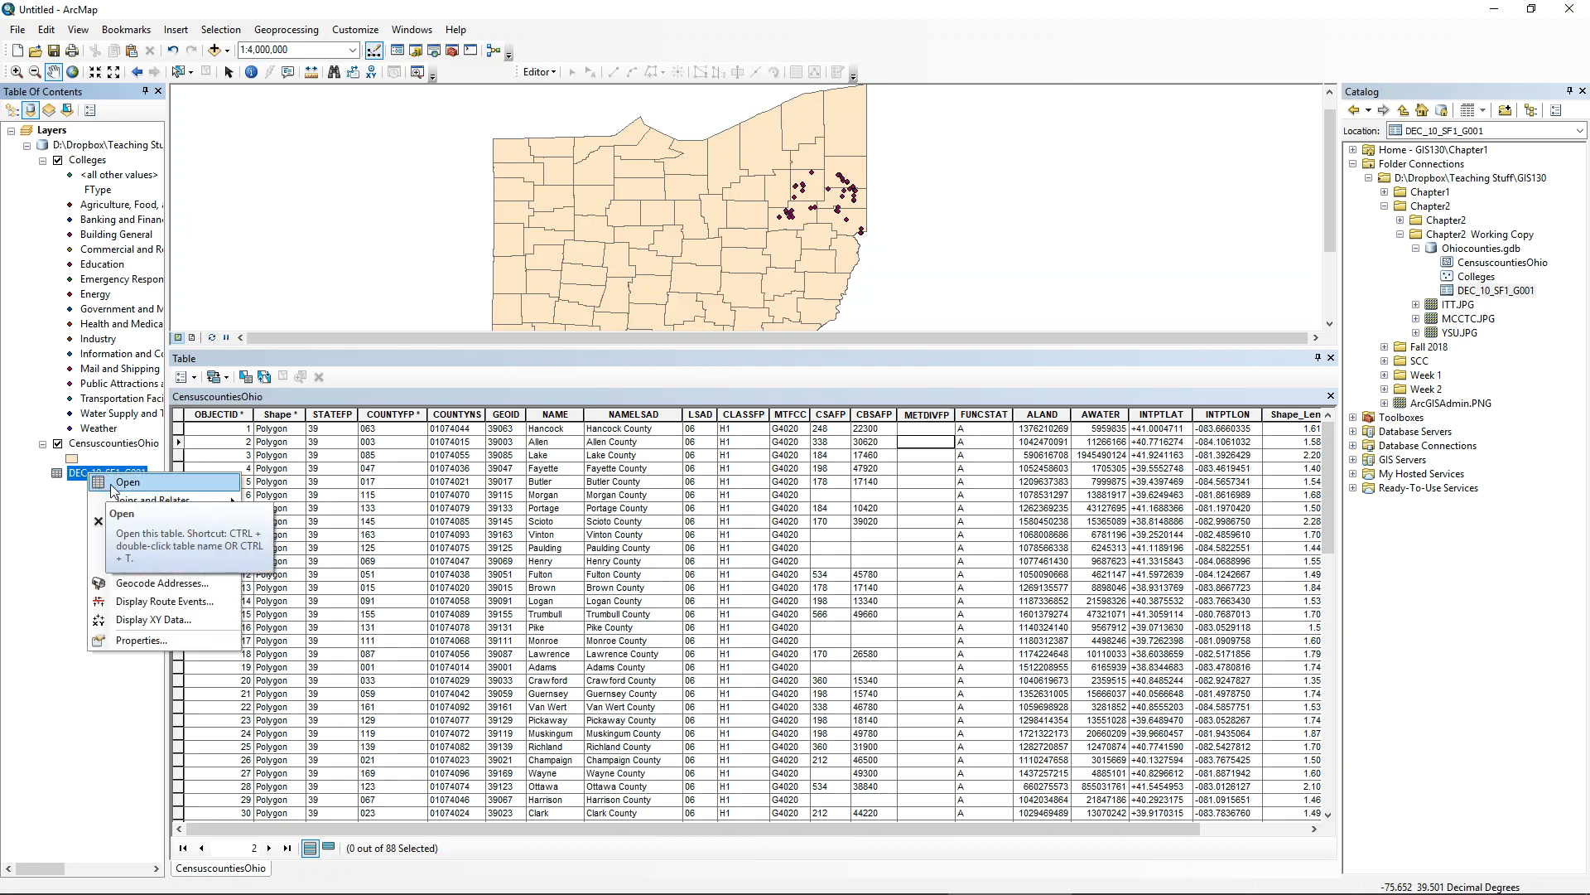
{"action": "left_click", "coordinate": [116, 484]}
{"action": "right_click", "coordinate": [107, 445]}
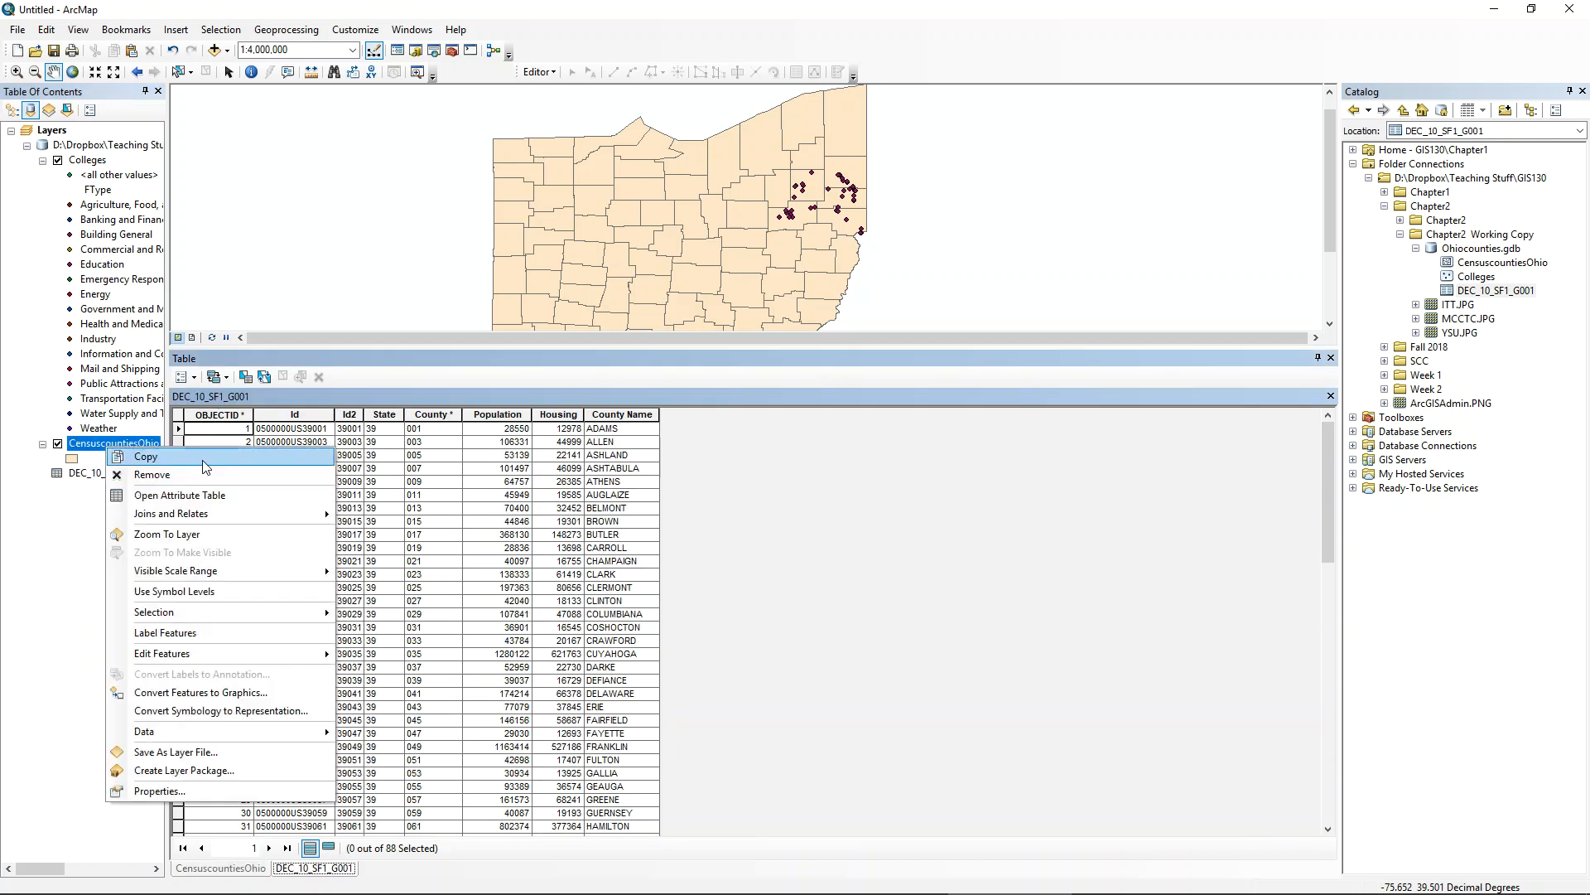
{"action": "left_click", "coordinate": [190, 497]}
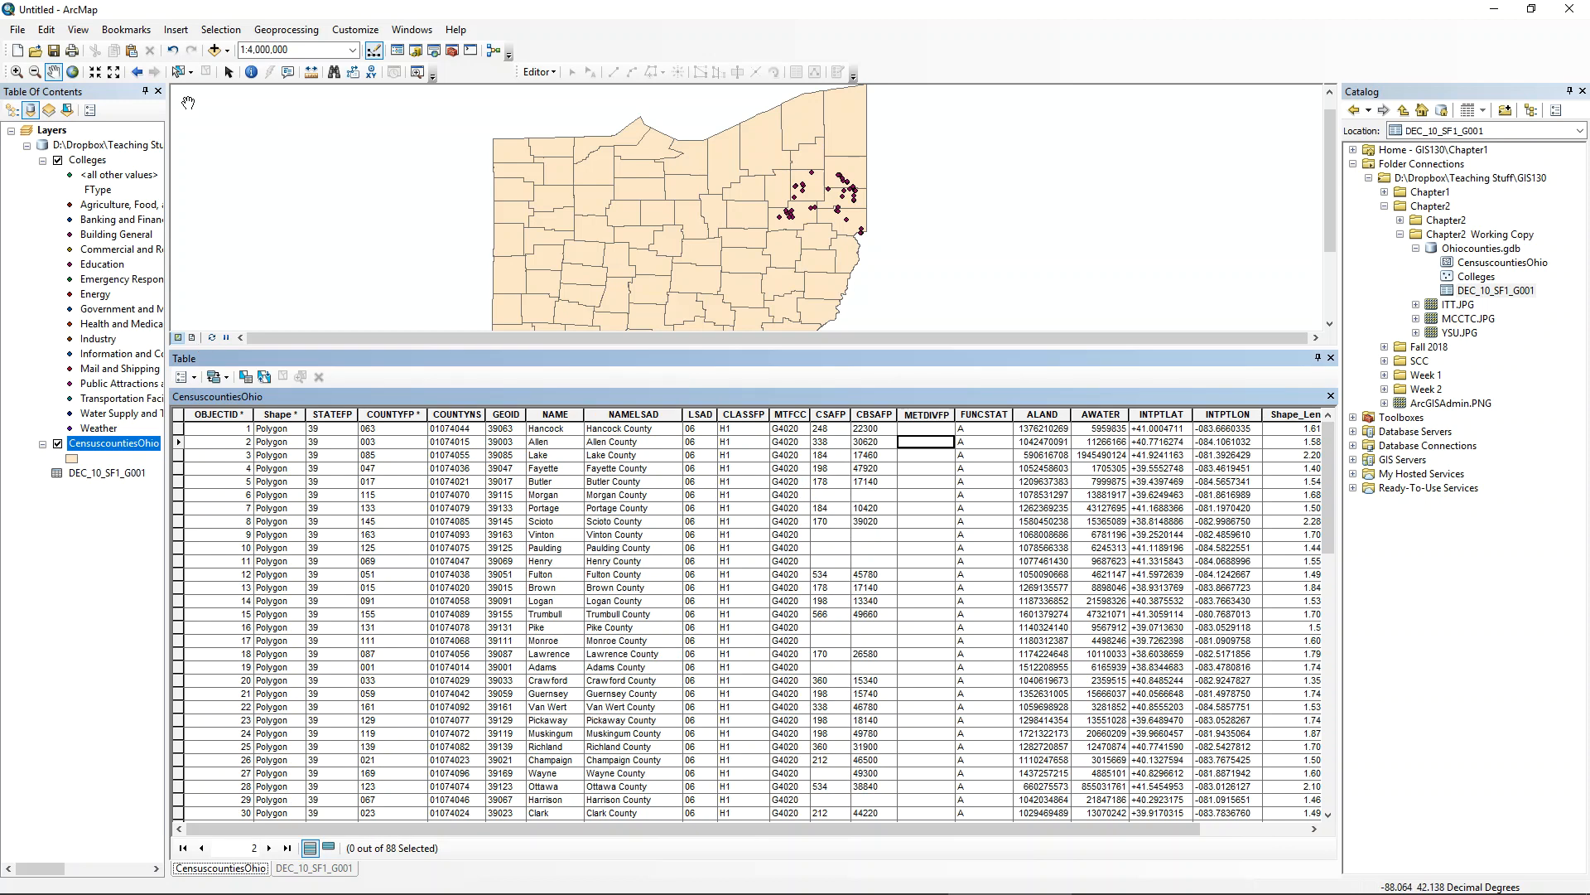
{"action": "right_click", "coordinate": [85, 161]}
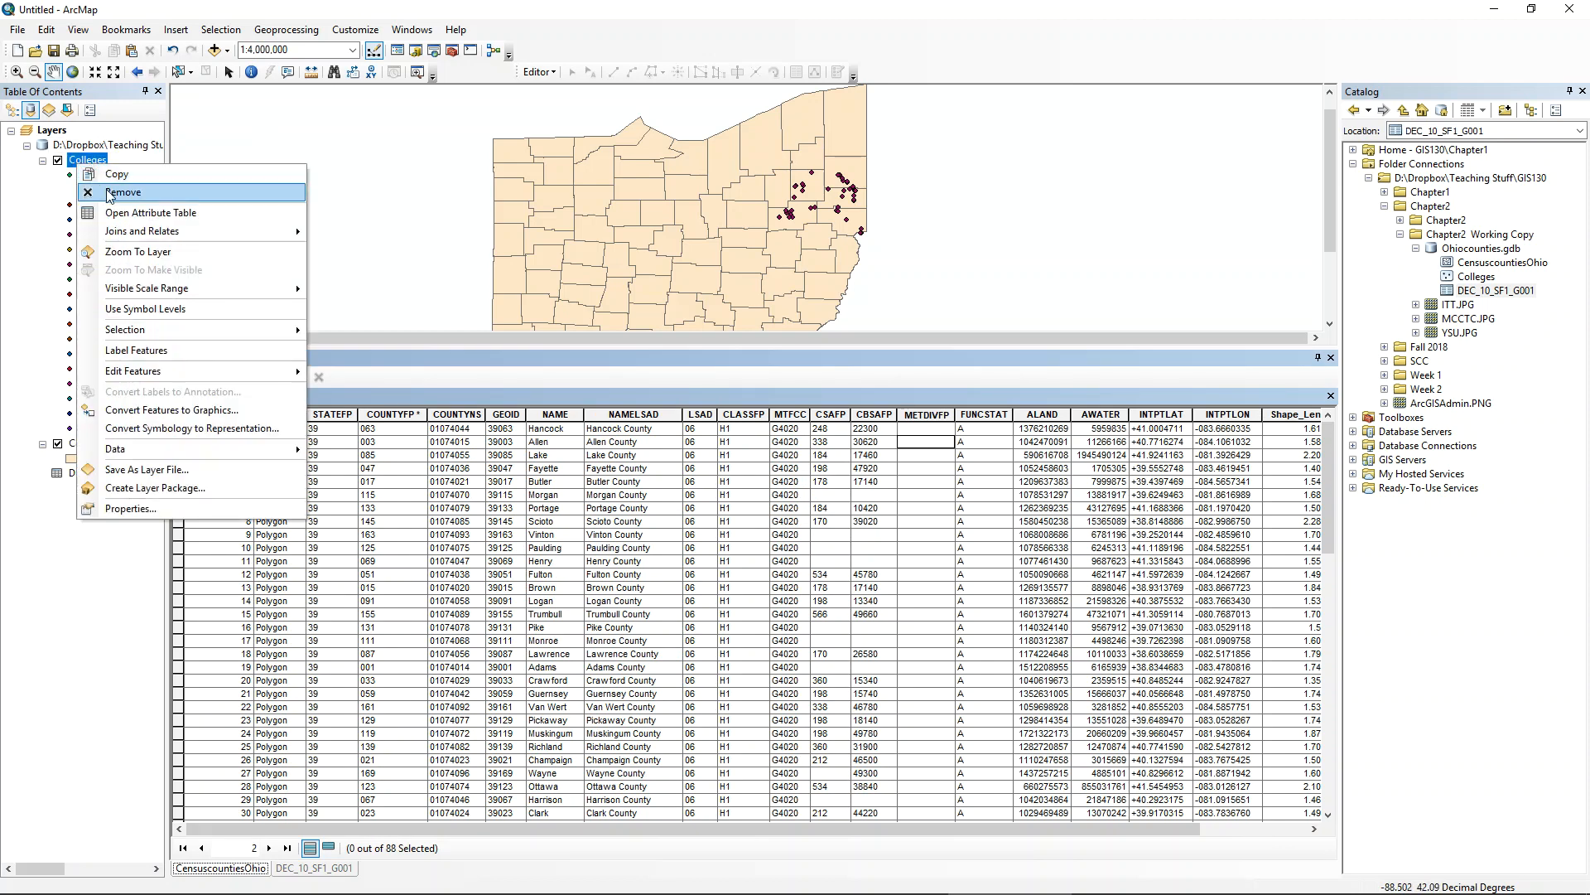
{"action": "left_click", "coordinate": [174, 213]}
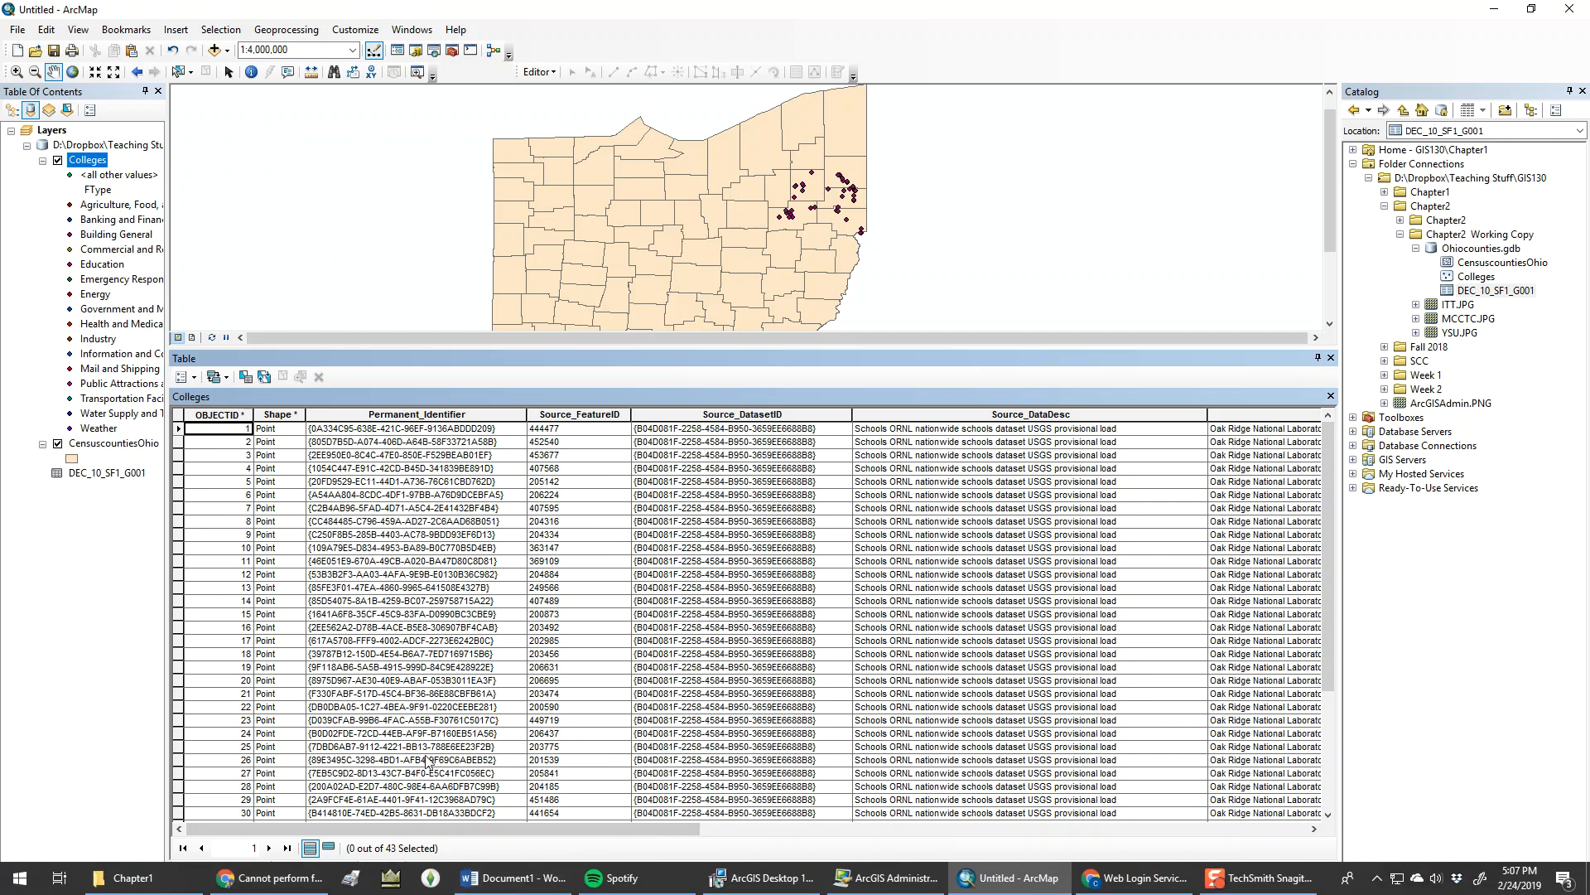
- Switch back and forth among the open CensuscountiesOhio, DEC_10_SF1_G001 and Colleges tables to view each one
{"action": "left_click", "coordinate": [224, 868]}
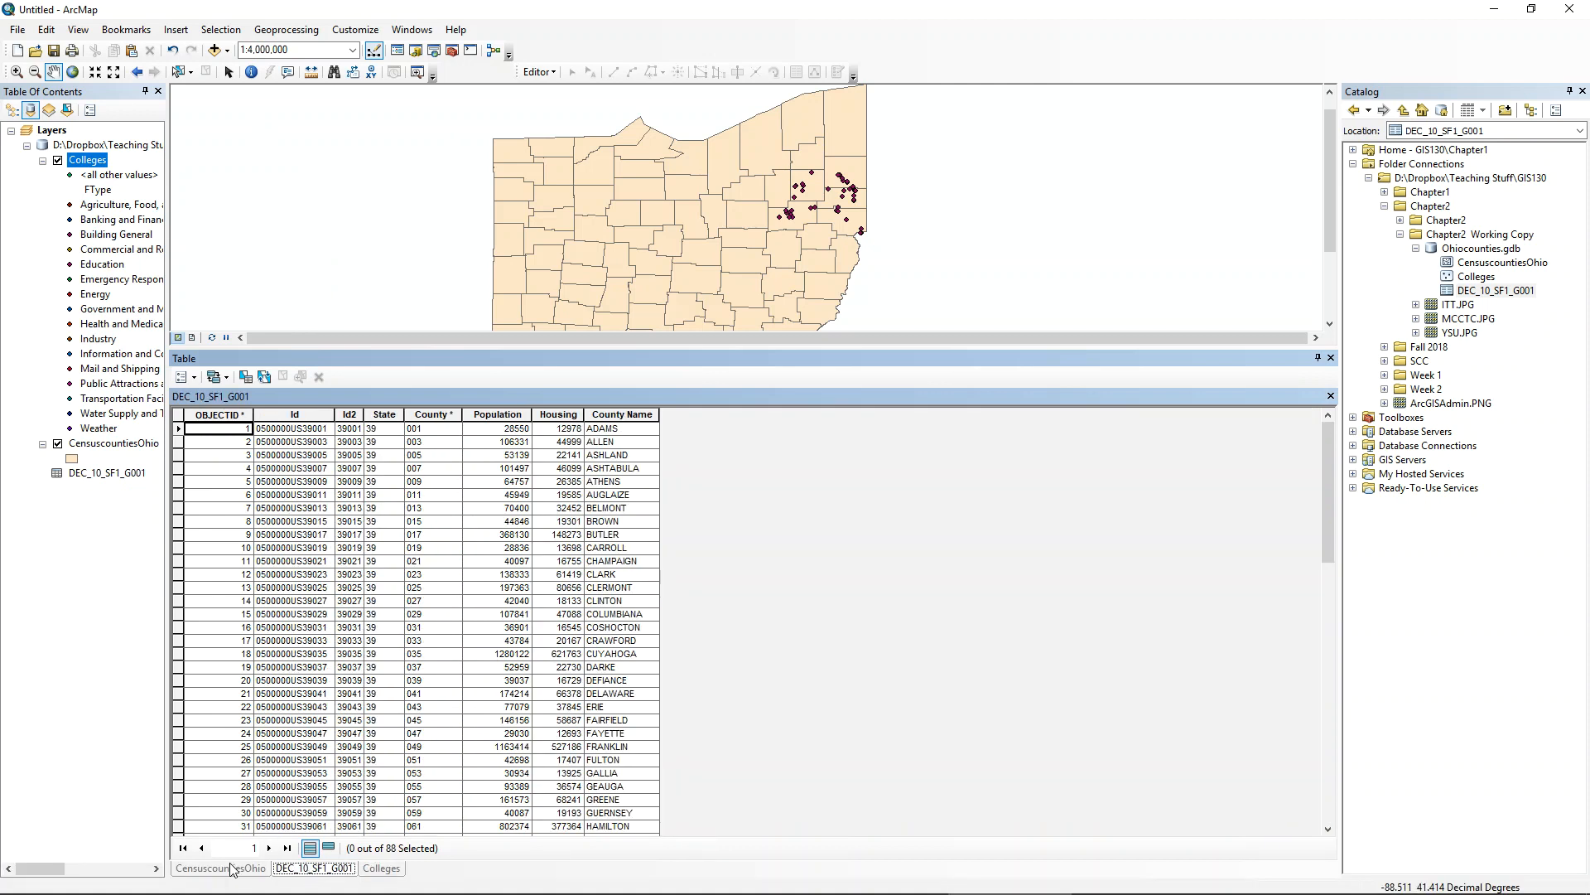
{"action": "left_click", "coordinate": [308, 868]}
{"action": "left_click", "coordinate": [389, 868]}
{"action": "left_click", "coordinate": [306, 868]}
{"action": "left_click", "coordinate": [225, 869]}
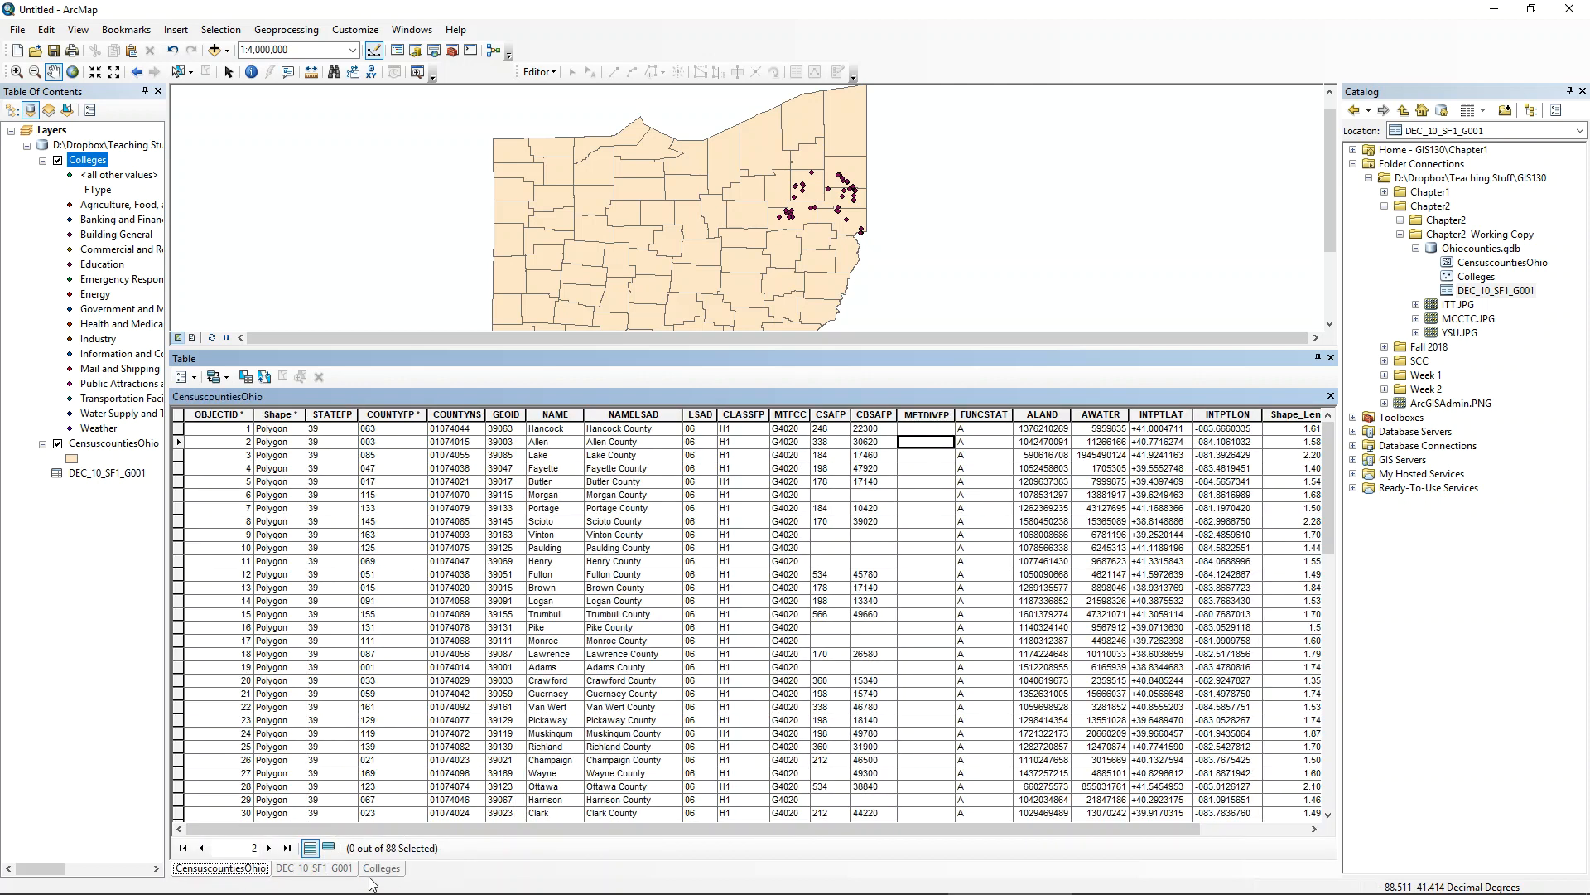
{"action": "left_click", "coordinate": [334, 869]}
{"action": "left_click", "coordinate": [373, 870]}
{"action": "left_click", "coordinate": [333, 869]}
{"action": "left_click", "coordinate": [226, 868]}
{"action": "left_click", "coordinate": [294, 867]}
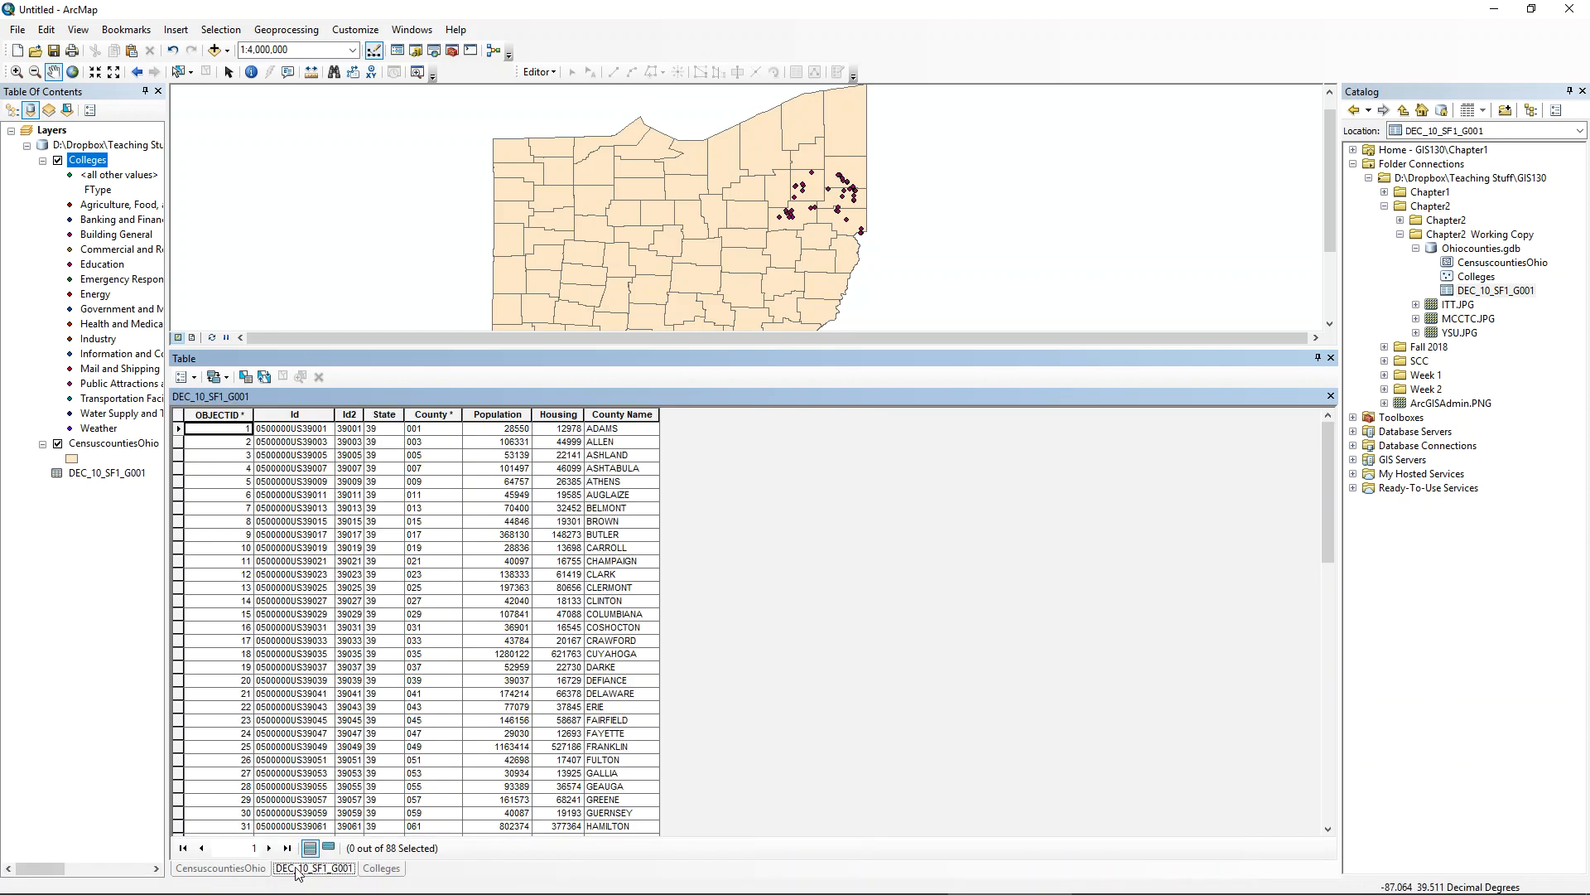
- Dock the DEC_10_SF1_G001 table side by side with the other tables and bring CensuscountiesOhio to the front beside it
{"action": "left_click_drag", "start_coordinate": [291, 872], "coordinate": [576, 802]}
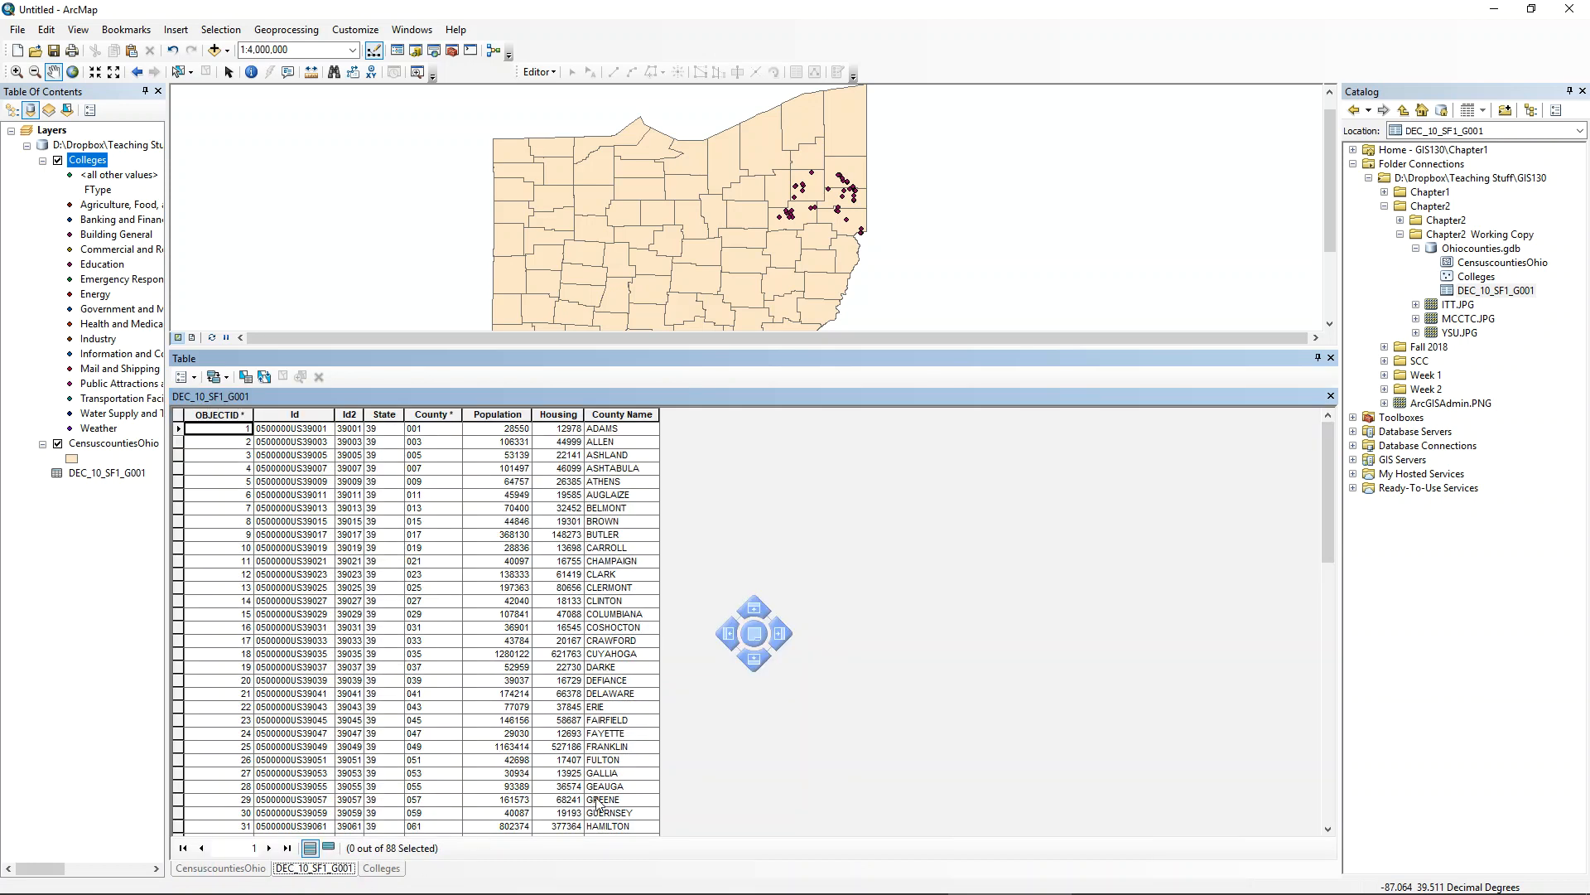
{"action": "left_click_drag", "start_coordinate": [791, 788], "coordinate": [470, 528]}
{"action": "left_click_drag", "start_coordinate": [334, 789], "coordinate": [789, 638]}
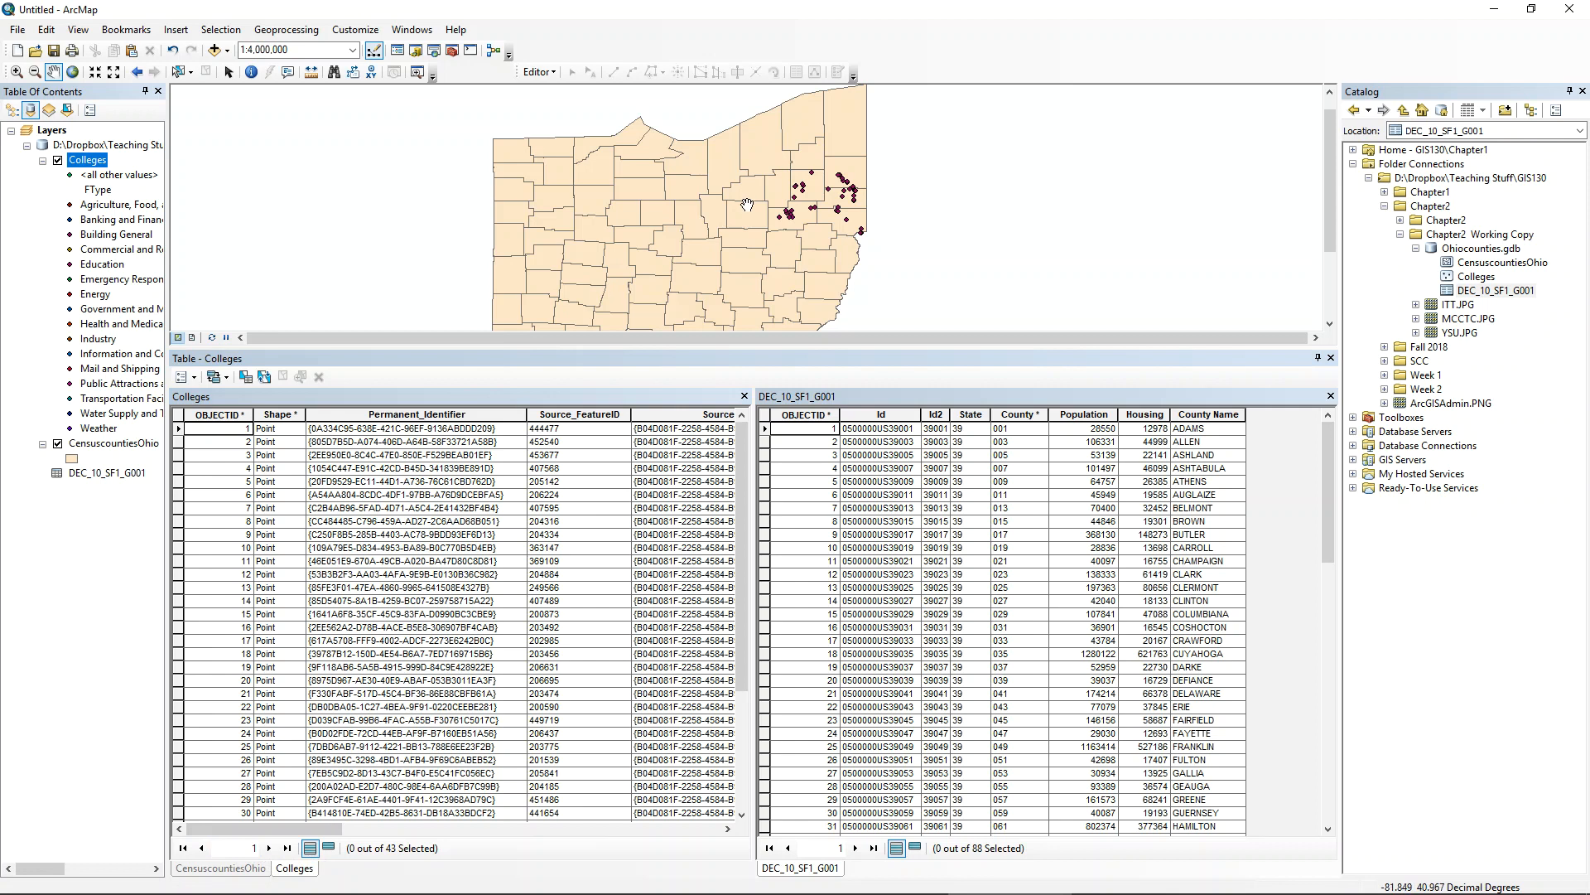
{"action": "mouse_move", "coordinate": [221, 868]}
{"action": "left_mouse_down"}
{"action": "mouse_move", "coordinate": [820, 164]}
{"action": "mouse_move", "coordinate": [791, 140]}
{"action": "mouse_move", "coordinate": [602, 468]}
{"action": "mouse_move", "coordinate": [303, 888]}
{"action": "mouse_move", "coordinate": [135, 883]}
{"action": "mouse_move", "coordinate": [222, 887]}
{"action": "left_mouse_up"}
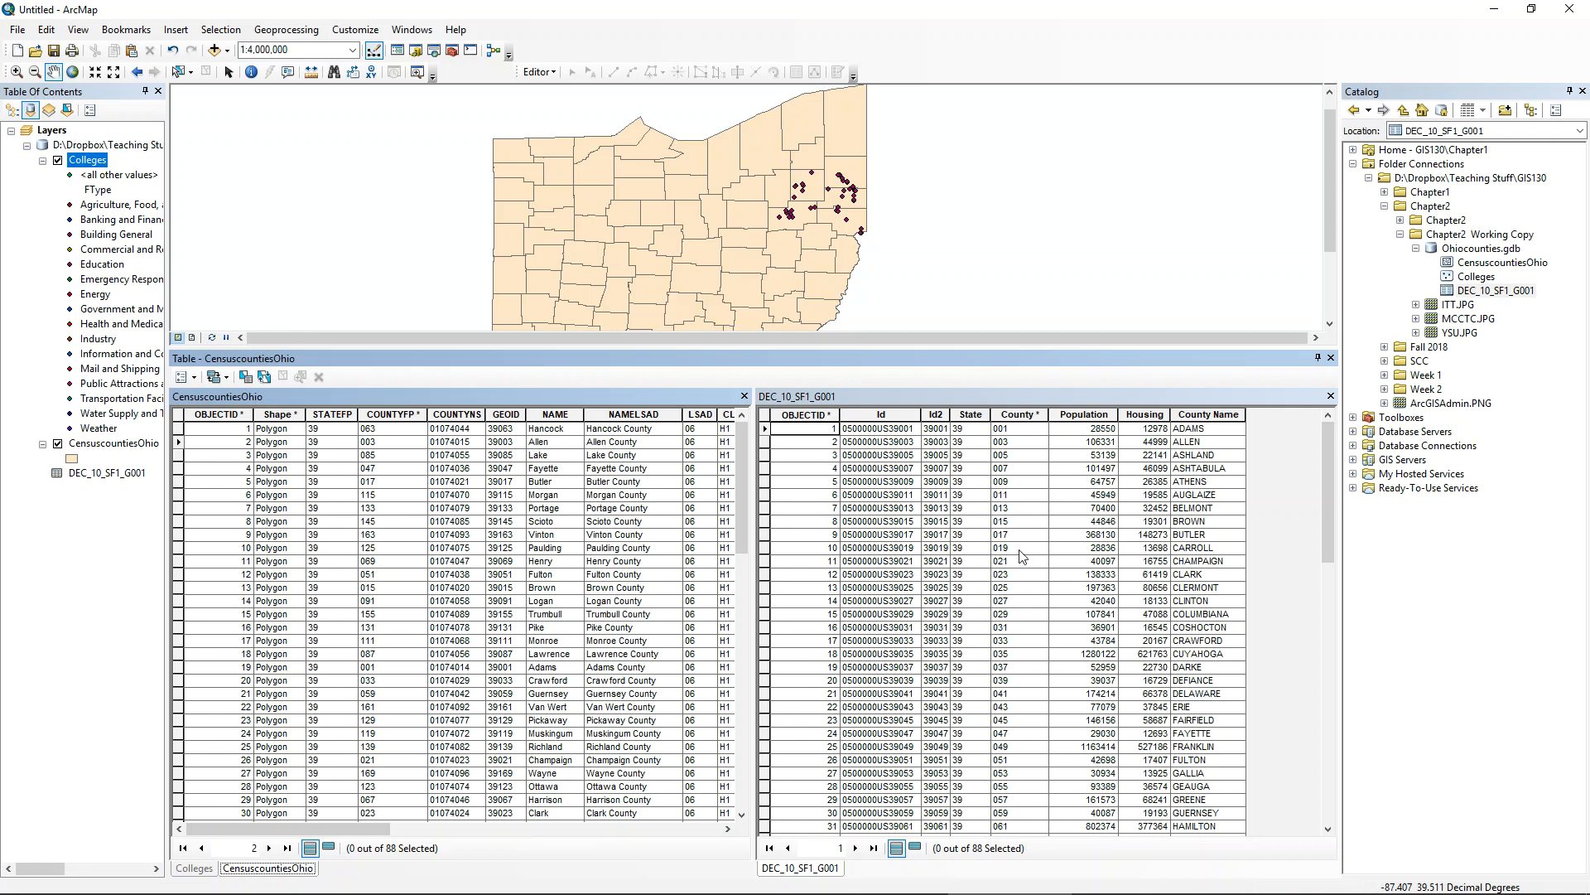
- Examine the Population, County Name and Id fields of the DEC_10_SF1_G001 table alongside the county attributes
{"action": "left_click", "coordinate": [1095, 429]}
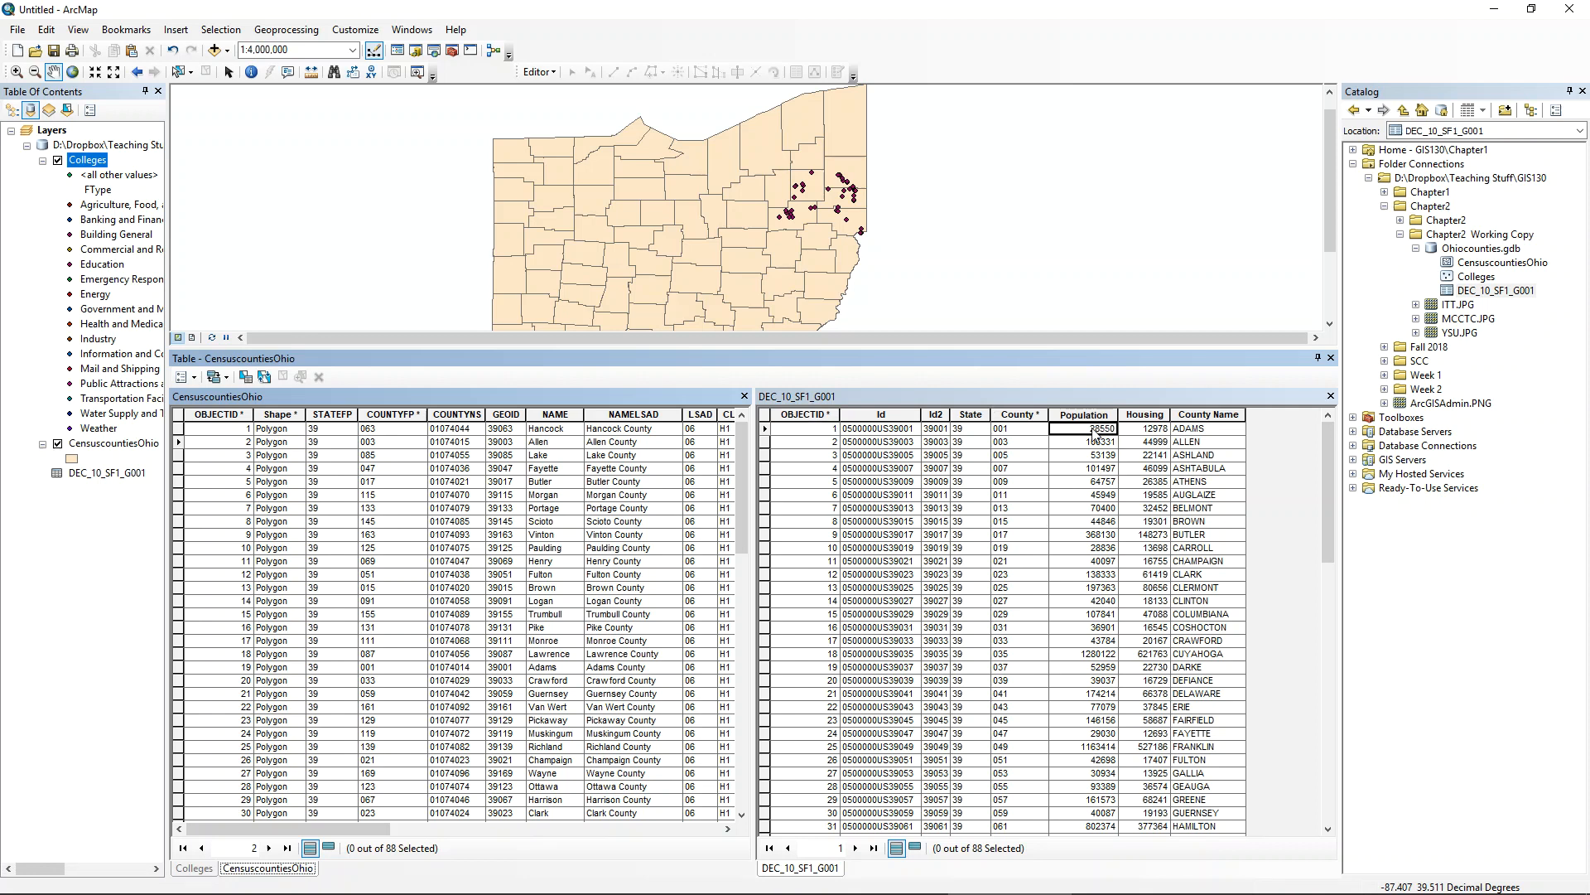
{"action": "left_click", "coordinate": [1165, 432]}
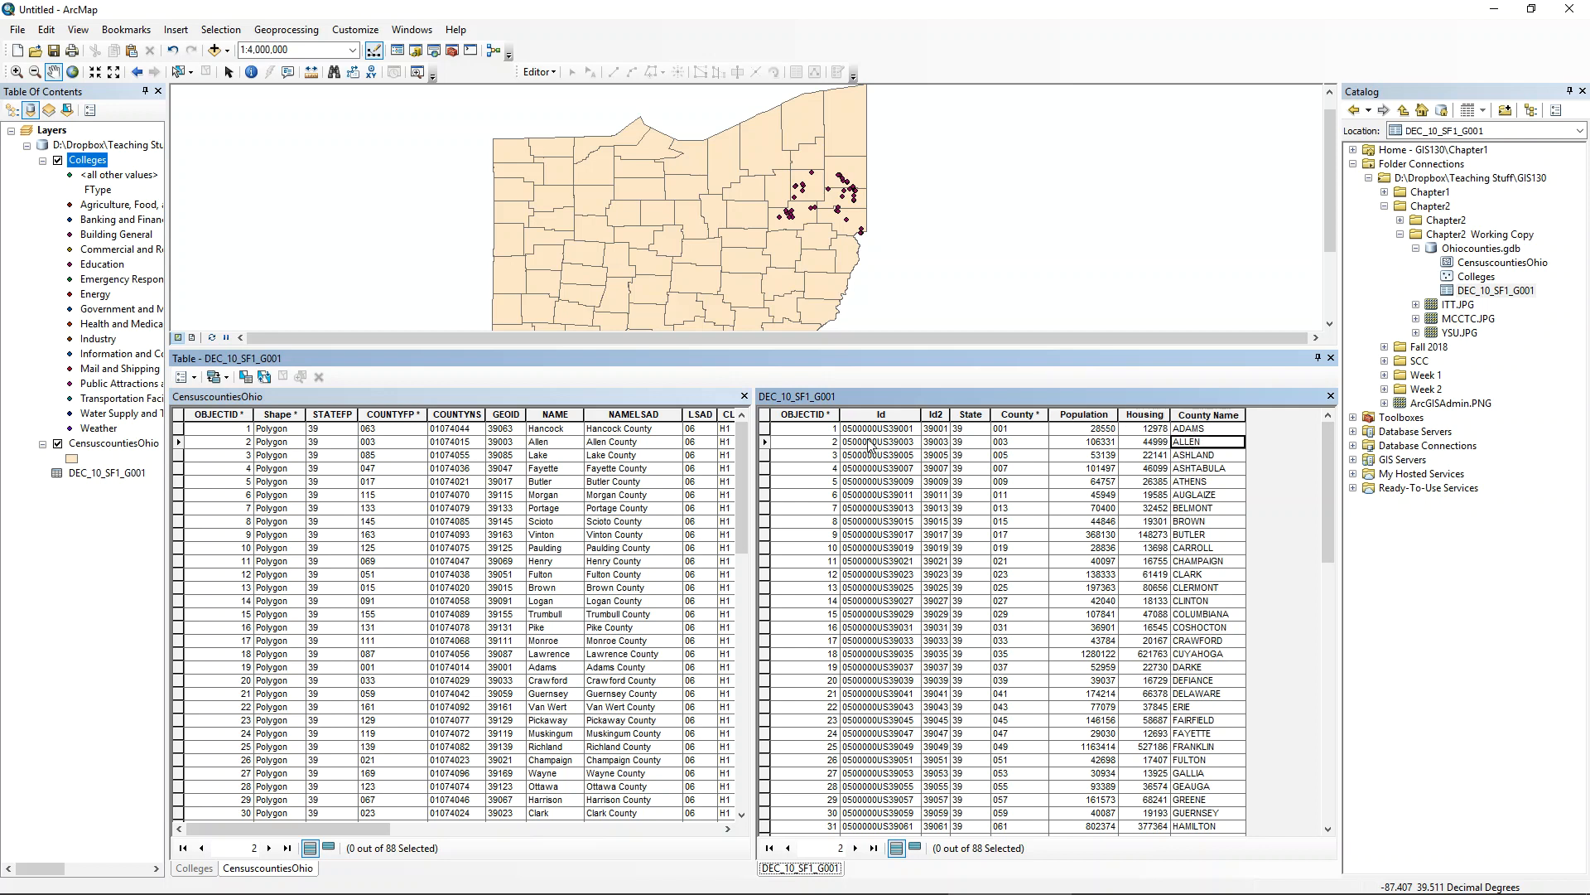
{"action": "left_click", "coordinate": [878, 430]}
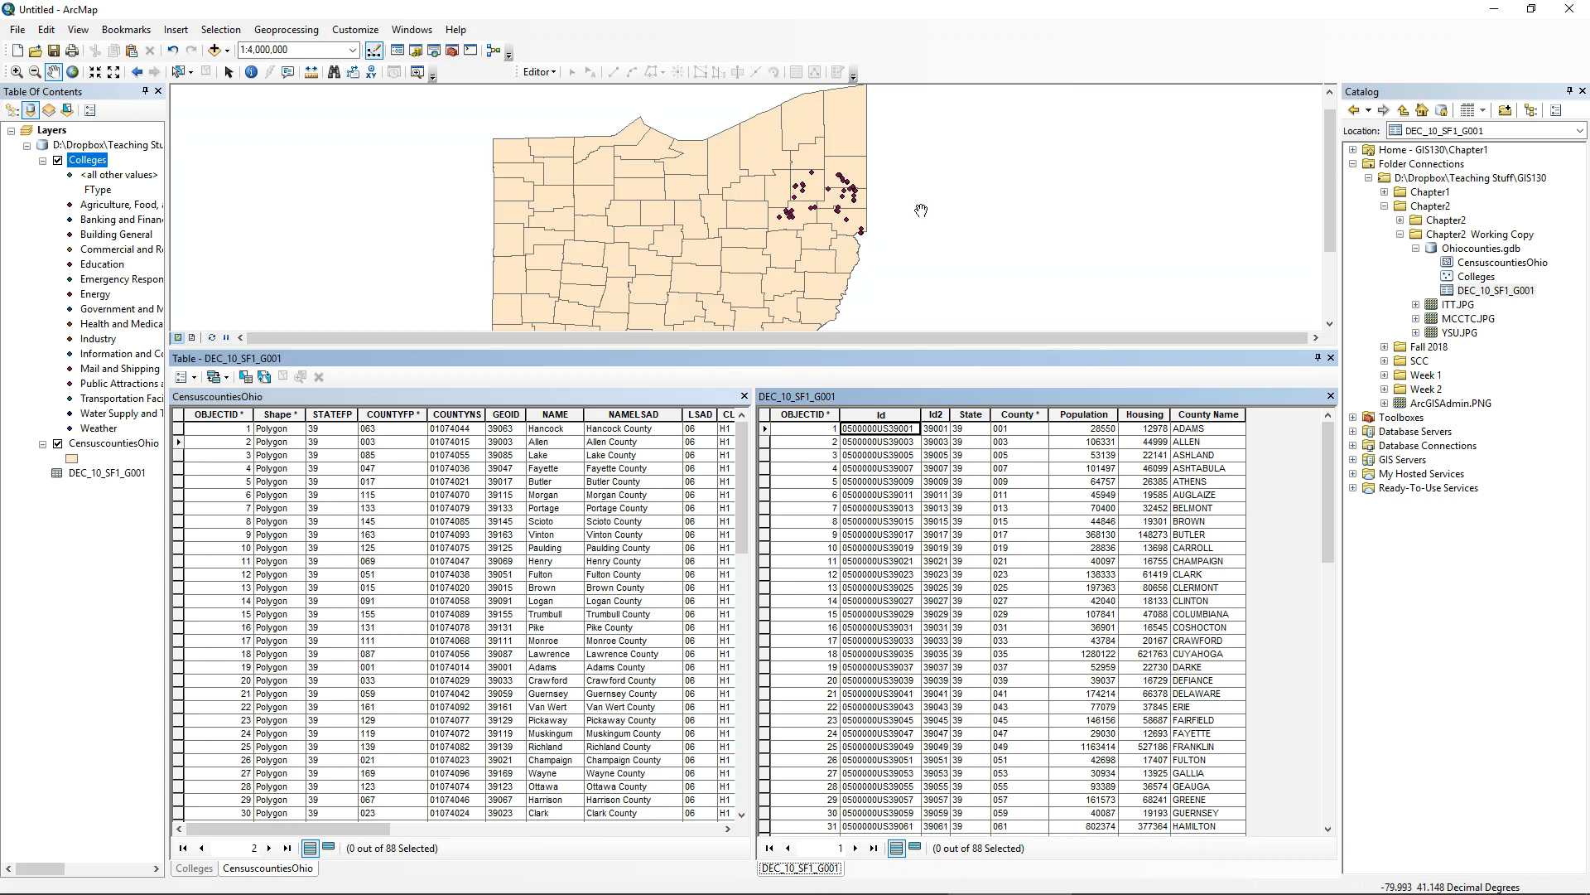
{"action": "left_click_drag", "start_coordinate": [356, 824], "coordinate": [331, 877]}
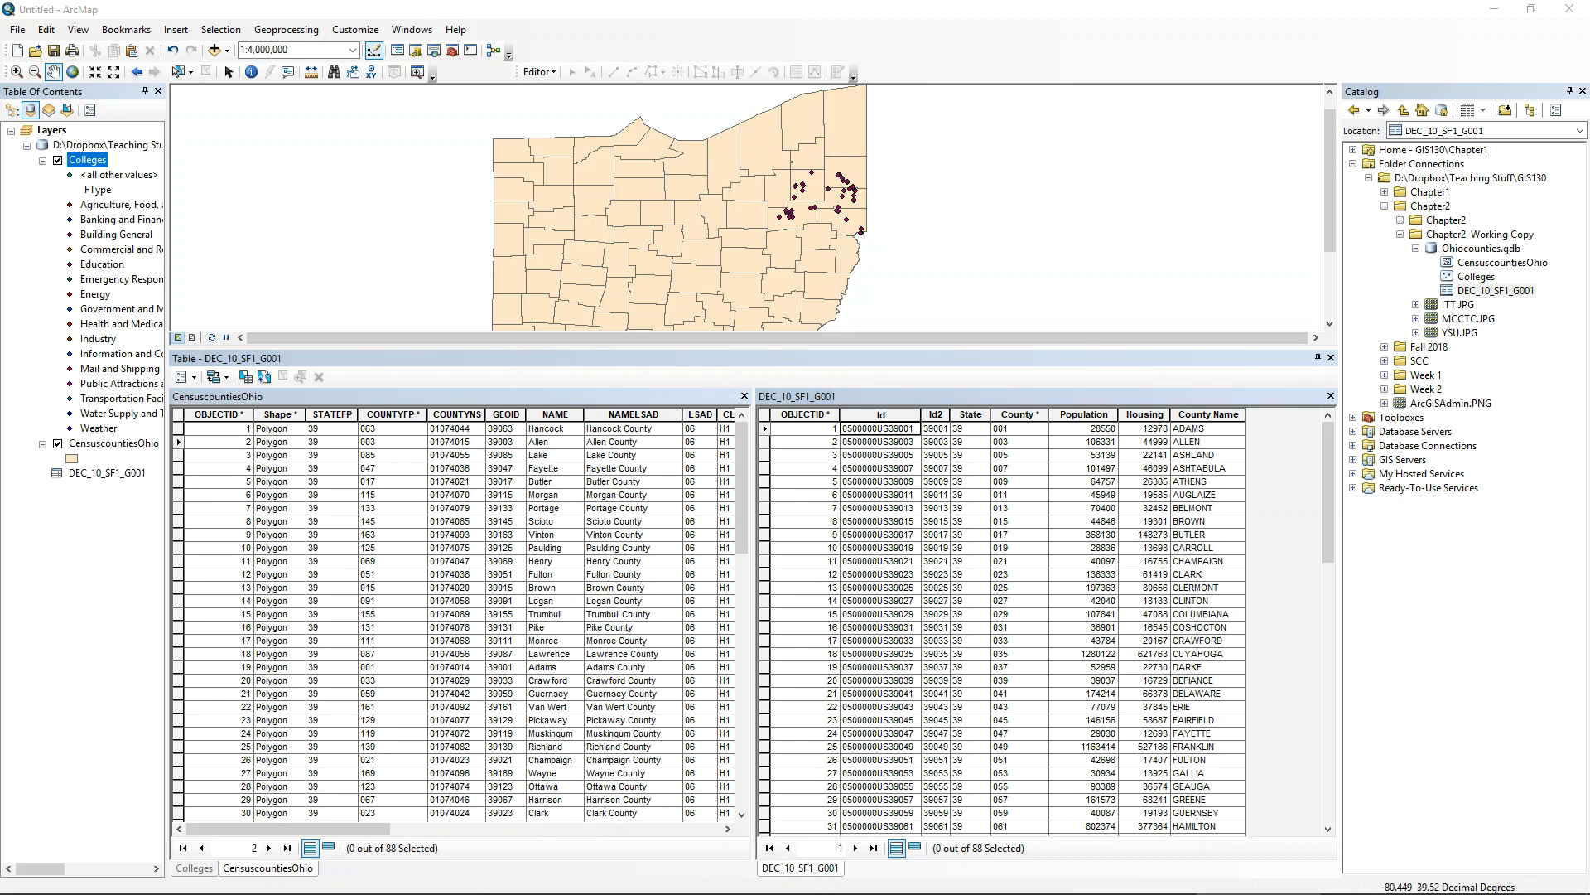
- Select the CensuscountiesOhio records with OBJECTID 1 through 21 and look through the rest of the table
{"action": "left_click", "coordinate": [178, 431]}
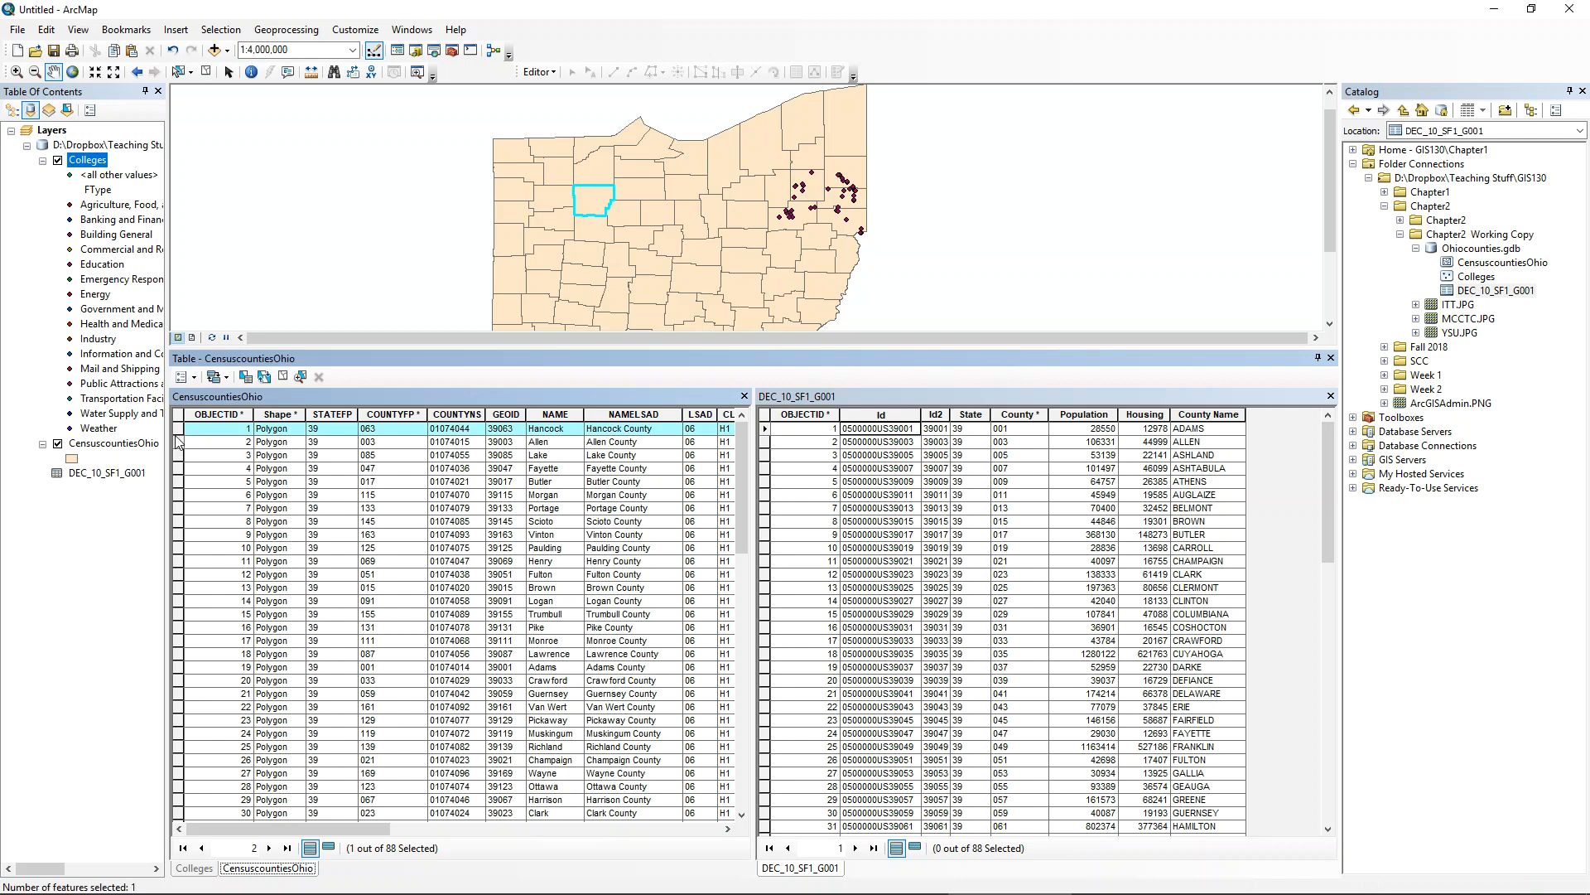
{"action": "left_click_drag", "start_coordinate": [176, 439], "coordinate": [181, 694]}
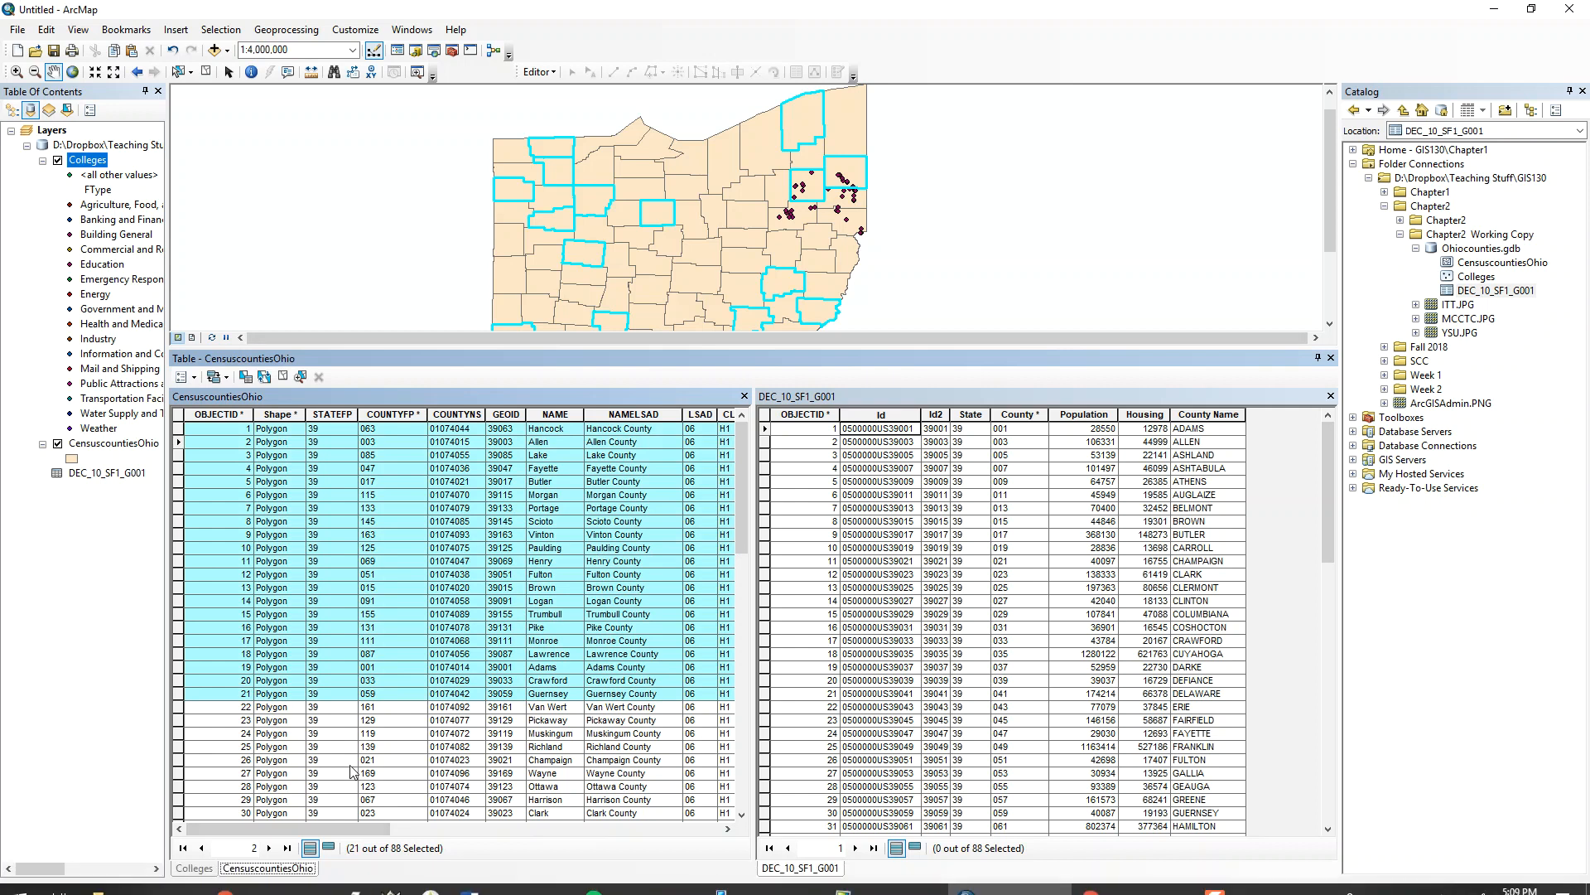
{"action": "scroll", "coordinate": [489, 778], "scroll_direction": "down", "scroll_amount": 7}
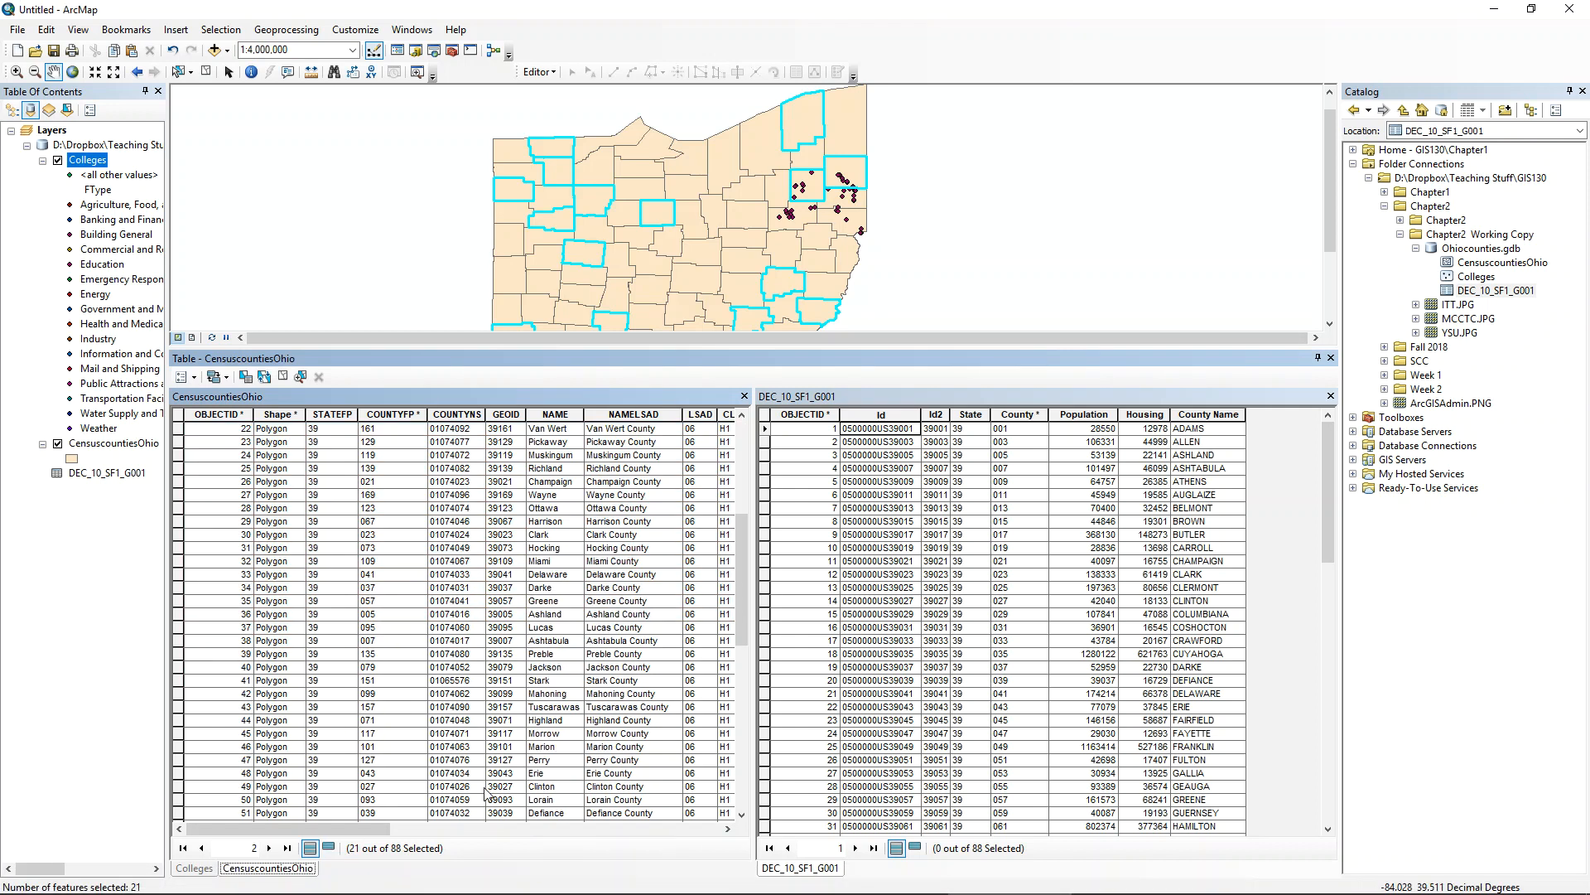
{"action": "scroll", "coordinate": [489, 779], "scroll_direction": "down", "scroll_amount": 10}
{"action": "scroll", "coordinate": [577, 725], "scroll_direction": "up", "scroll_amount": 19}
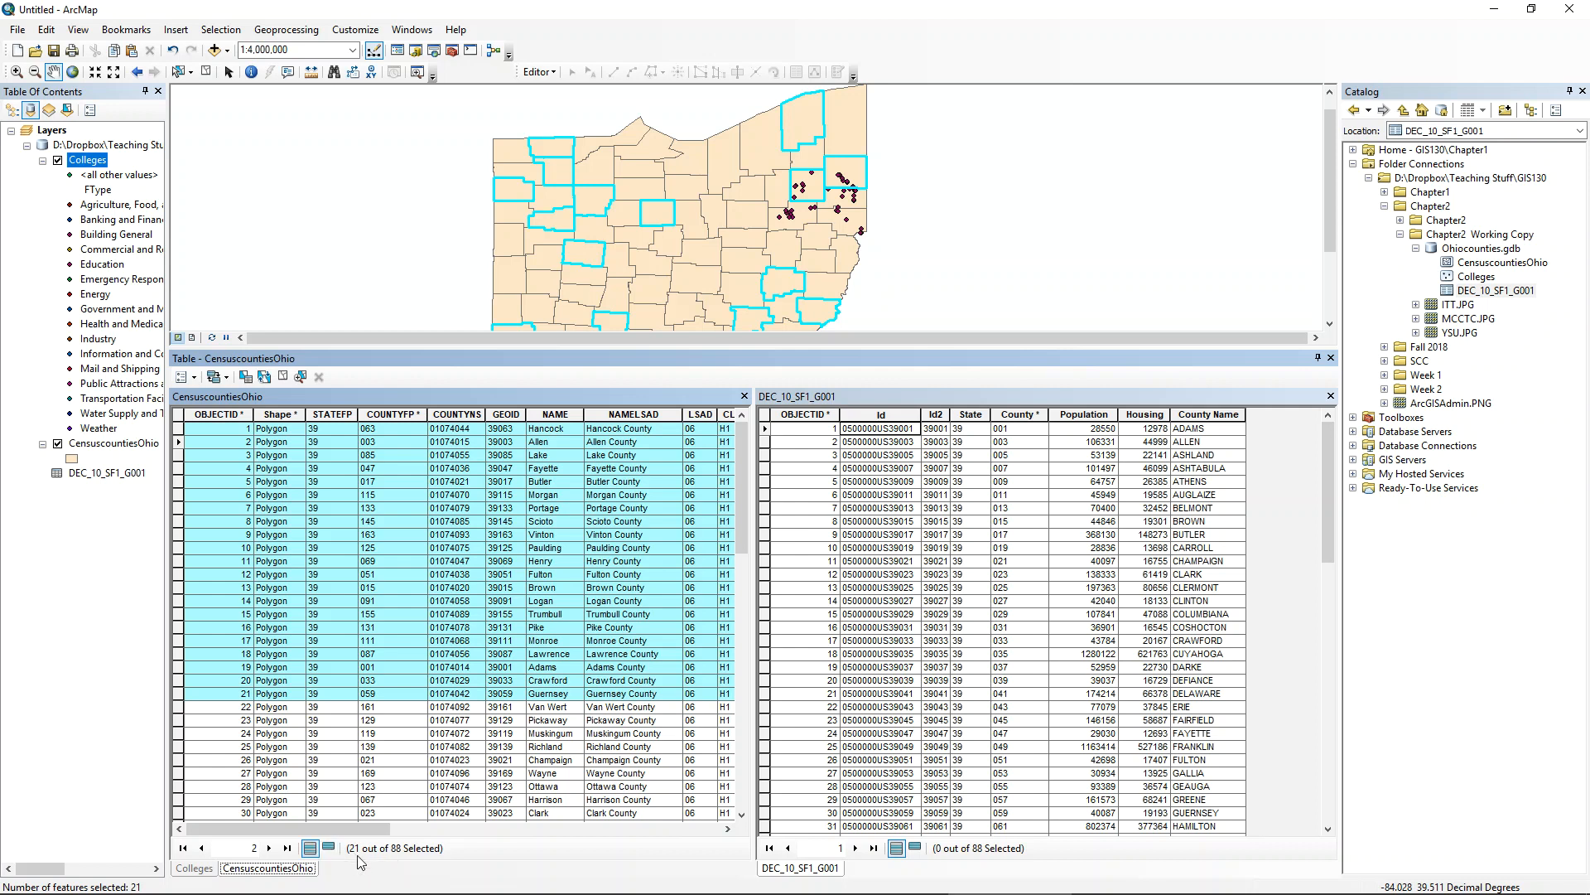
- List only the selected county records, unselect the highlighted Crawford County record, and return to showing all records
{"action": "left_click", "coordinate": [329, 847]}
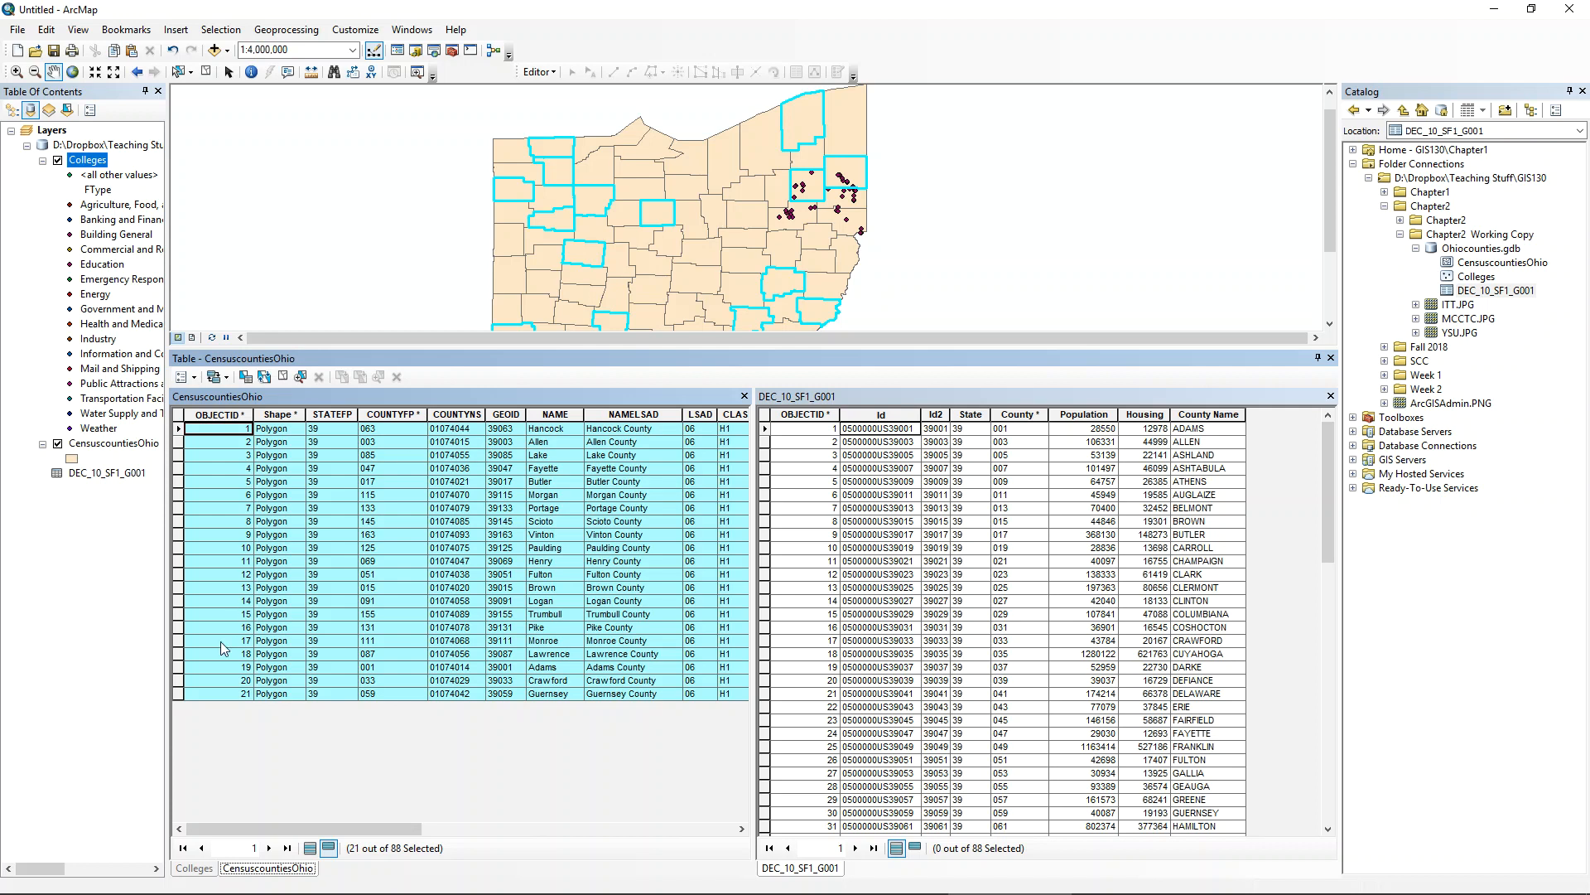
{"action": "left_click", "coordinate": [180, 687]}
{"action": "right_click", "coordinate": [180, 687]}
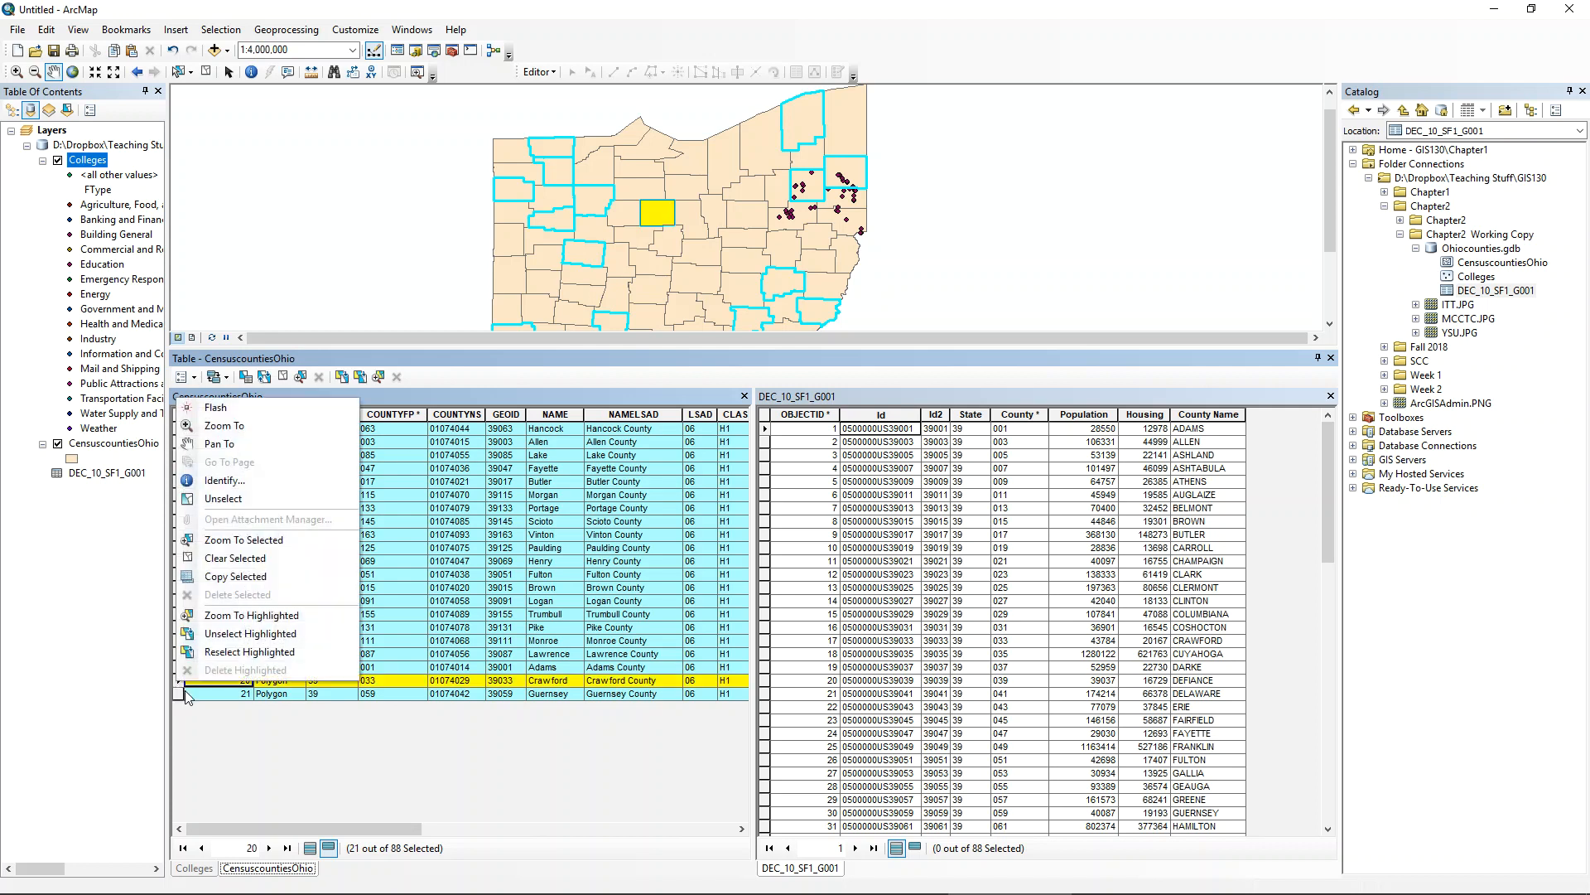
{"action": "left_click", "coordinate": [318, 640]}
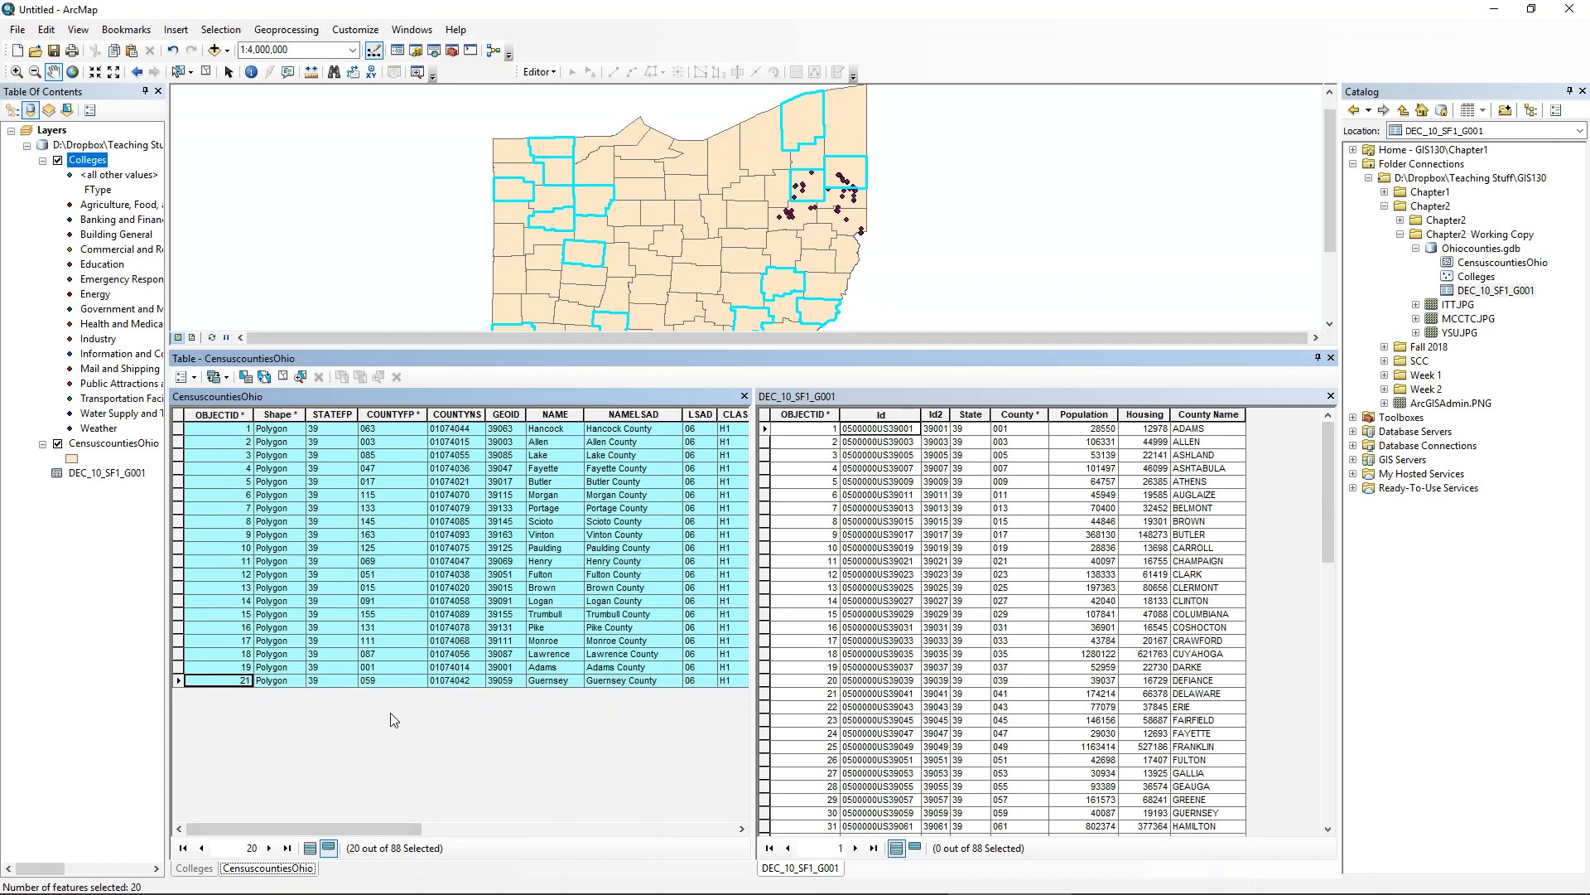
{"action": "left_click", "coordinate": [310, 848]}
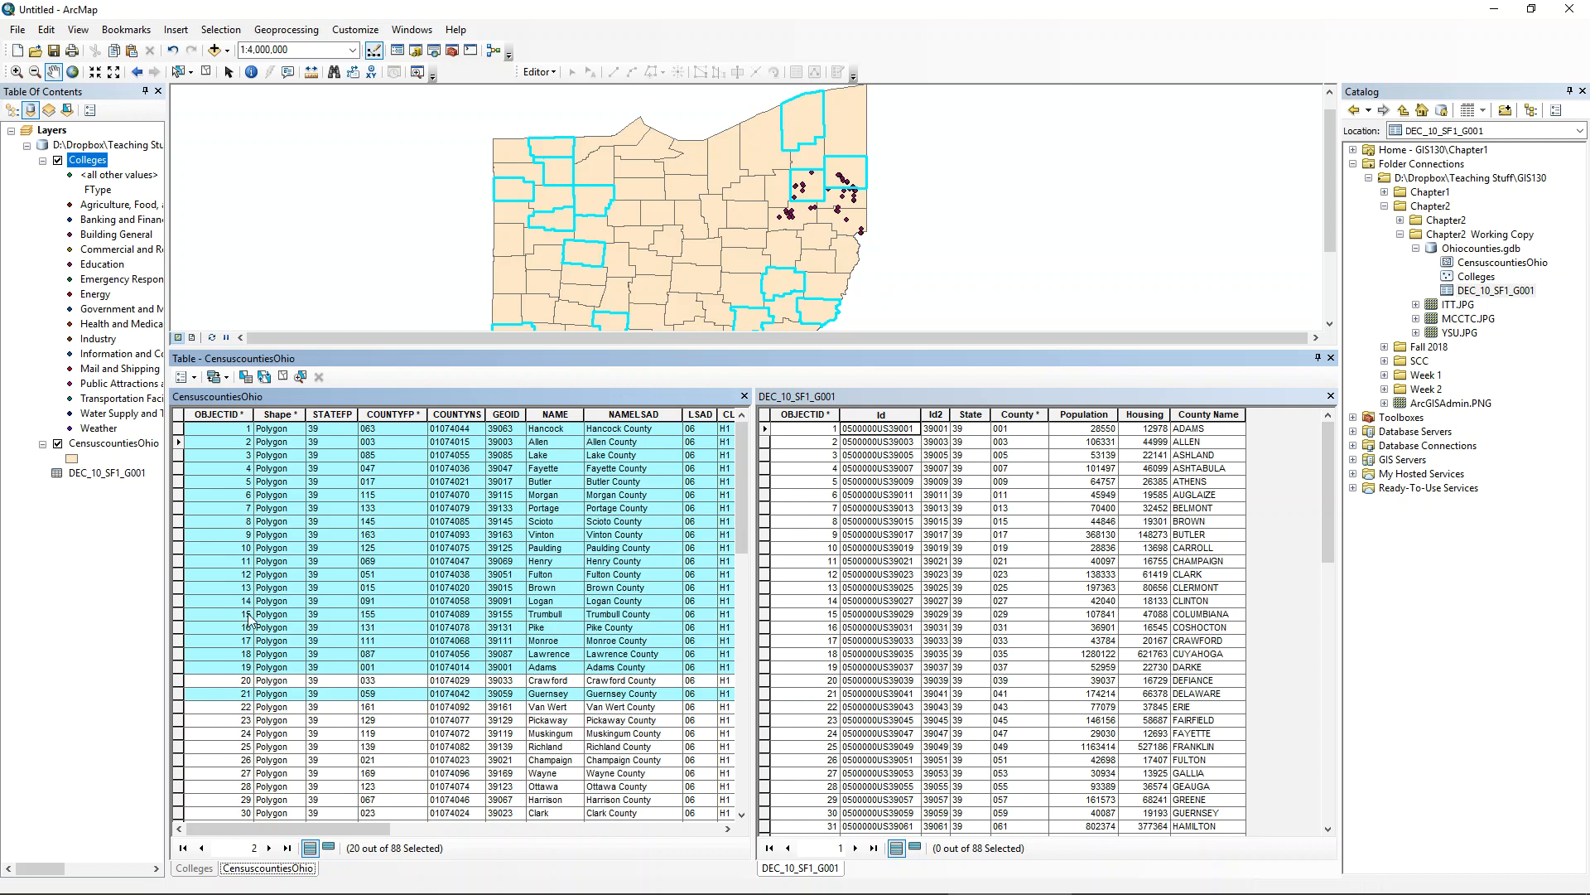
- Clear the county selection, then repeat the clearing with the records from OBJECTID 1 through 28 selected
{"action": "left_click", "coordinate": [283, 377]}
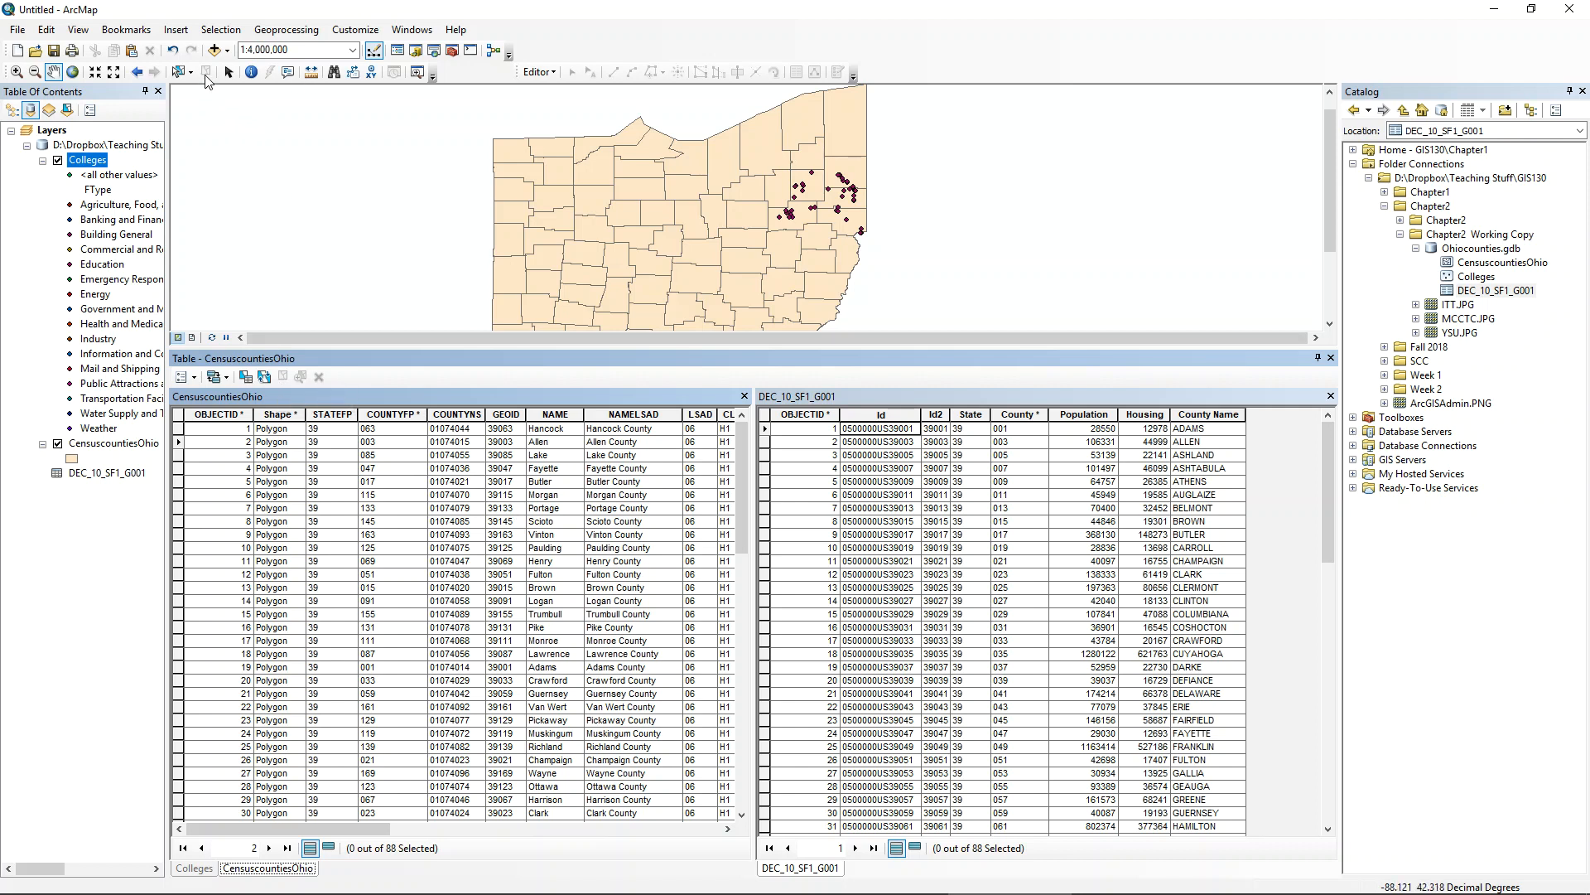
{"action": "left_click_drag", "start_coordinate": [178, 428], "coordinate": [190, 783]}
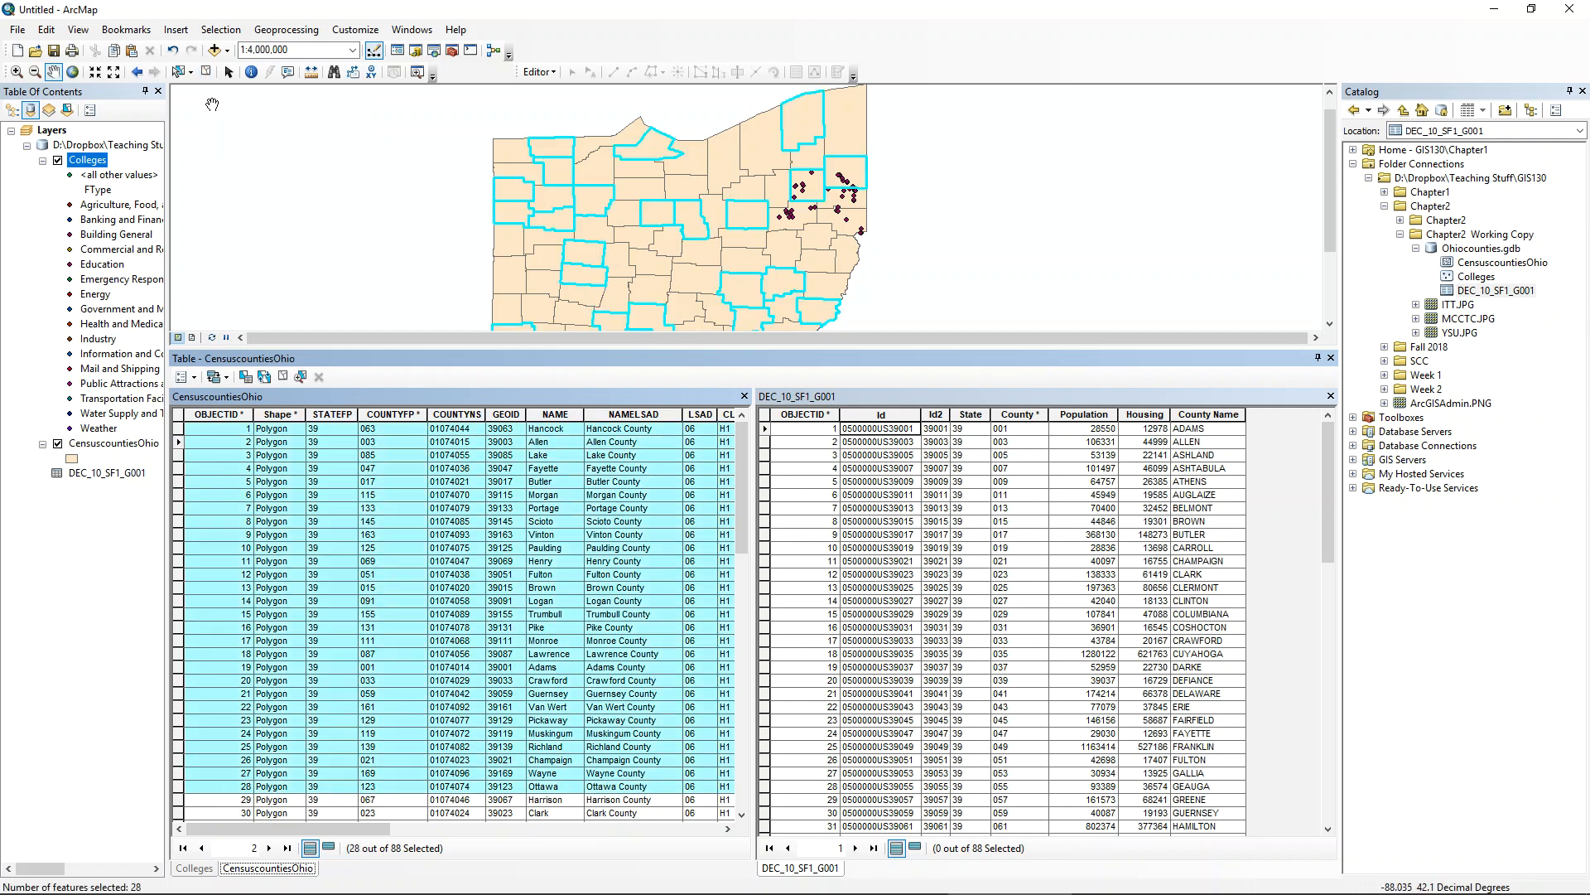
{"action": "left_click", "coordinate": [283, 376]}
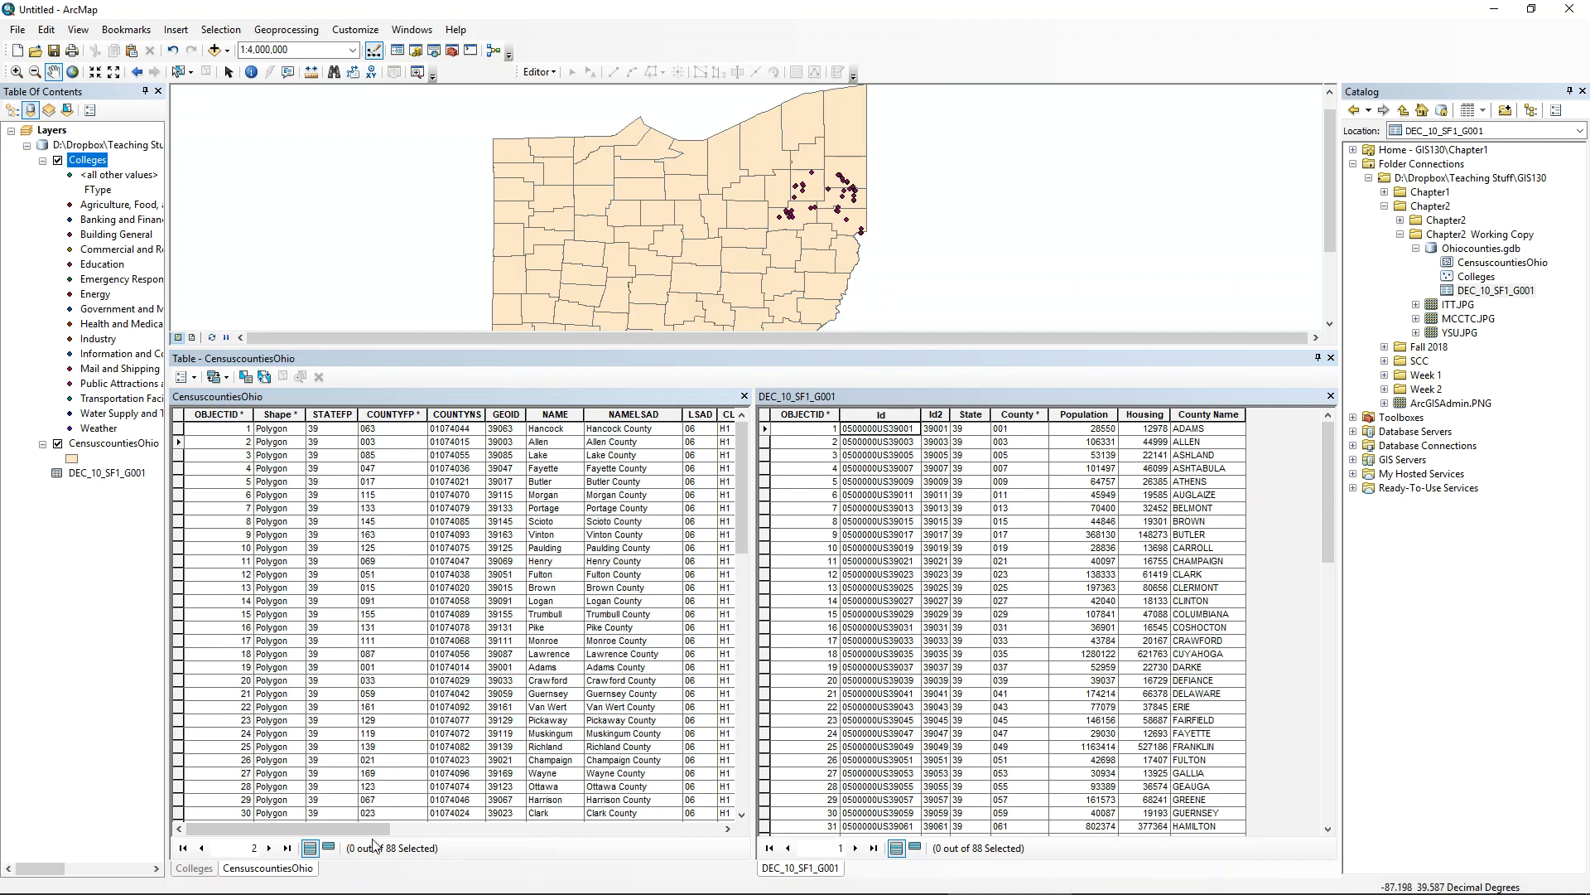
- Show only the selected records of the CensuscountiesOhio table and return to showing all records
{"action": "left_click", "coordinate": [329, 849]}
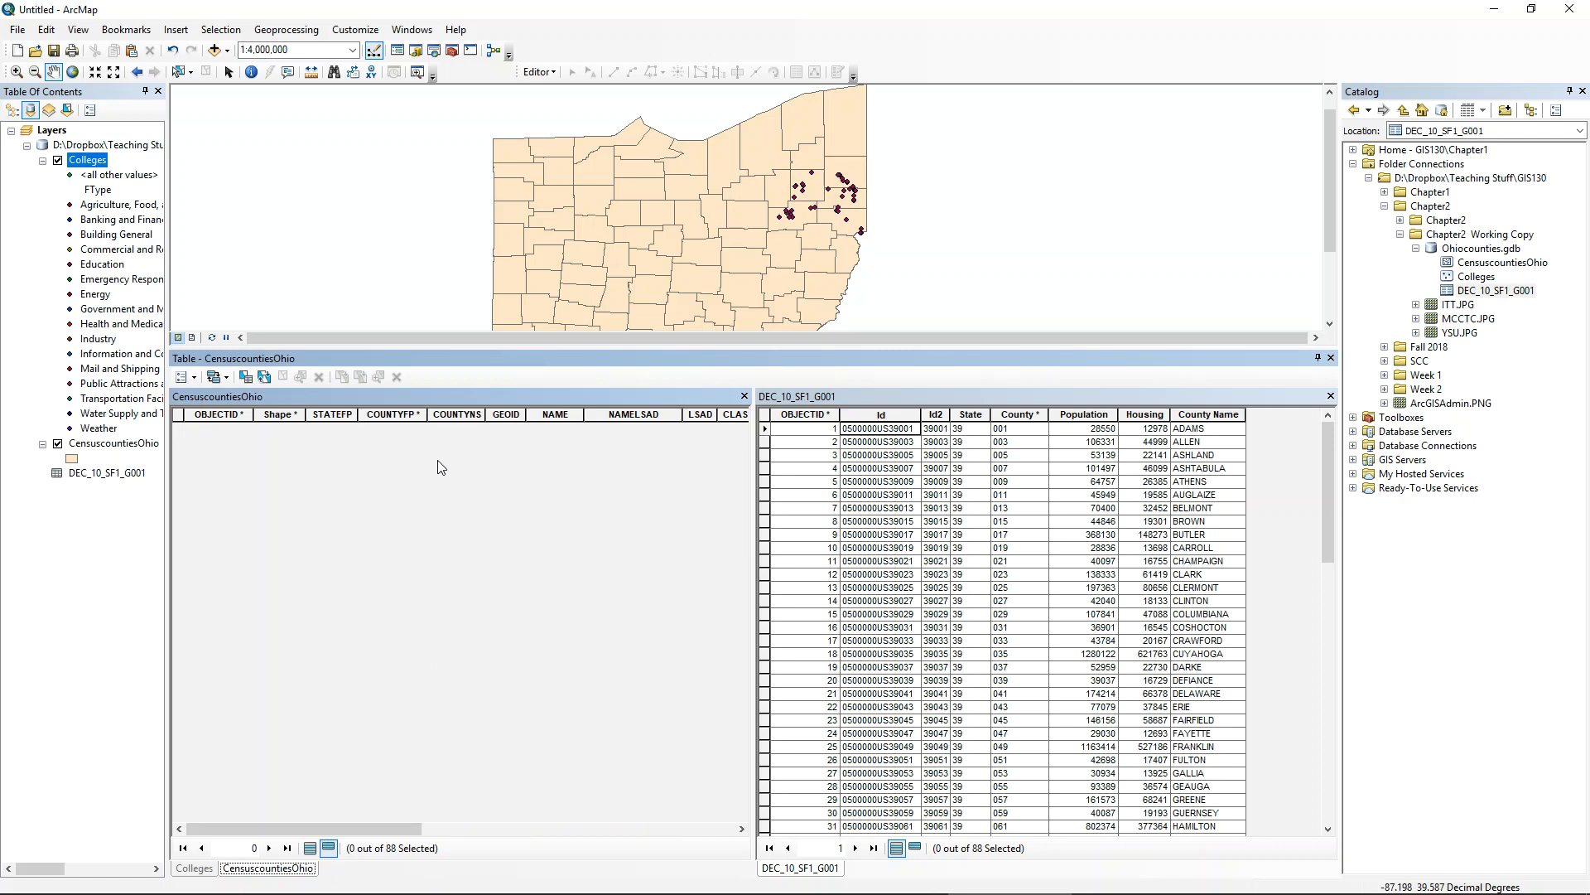
{"action": "left_click", "coordinate": [310, 848]}
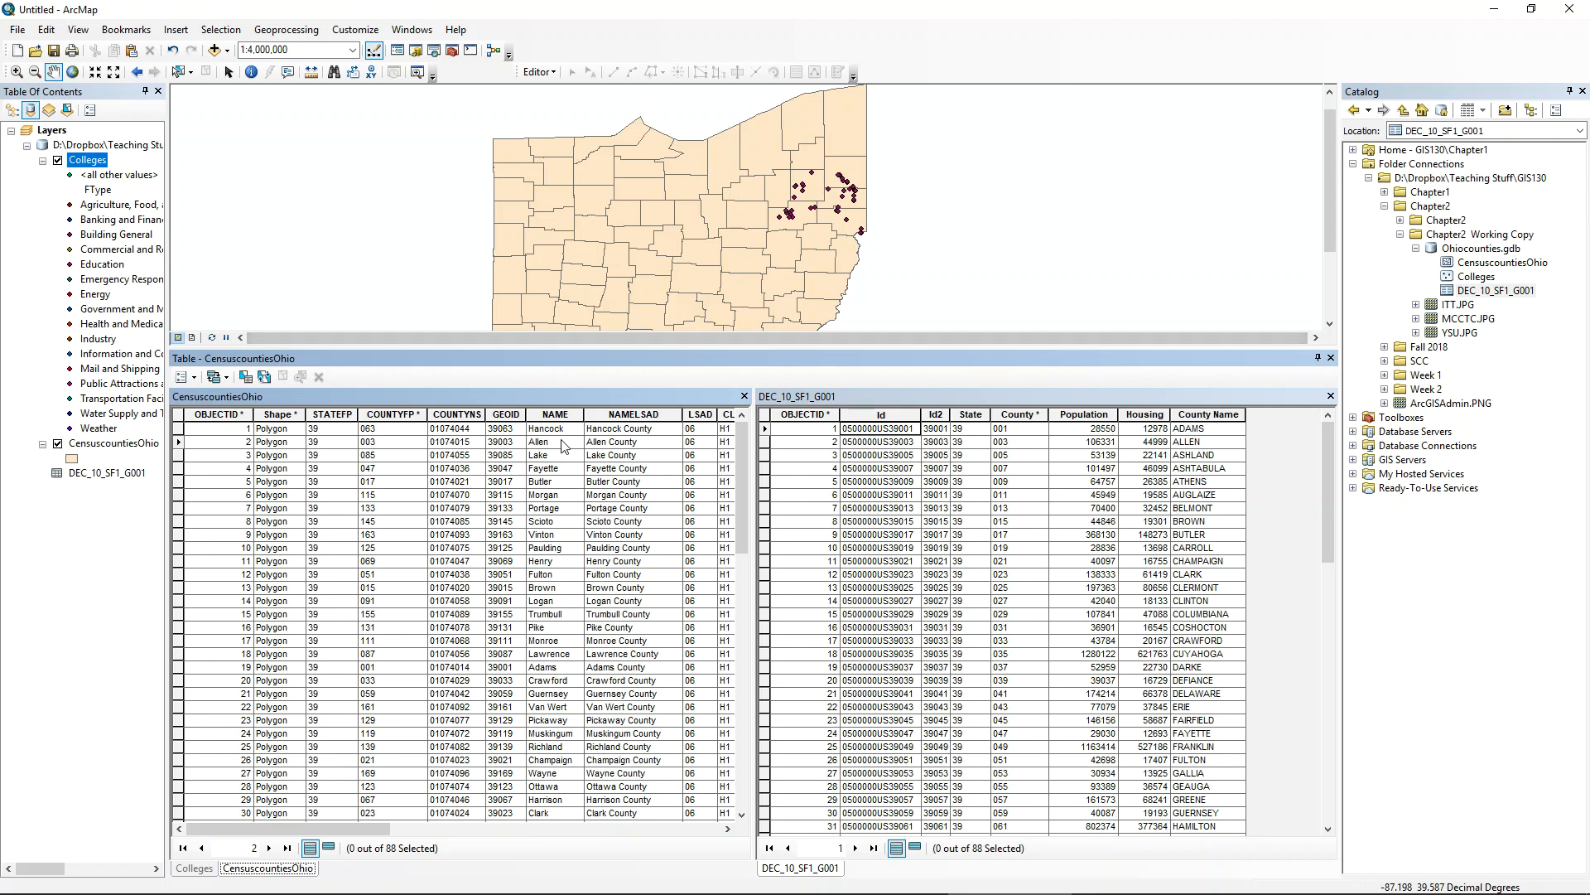
- Examine the NAME, NAMELSAD, COUNTYFP and STATEFP fields of the CensuscountiesOhio table
{"action": "left_click", "coordinate": [553, 470]}
{"action": "left_click", "coordinate": [555, 414]}
{"action": "left_click", "coordinate": [630, 416]}
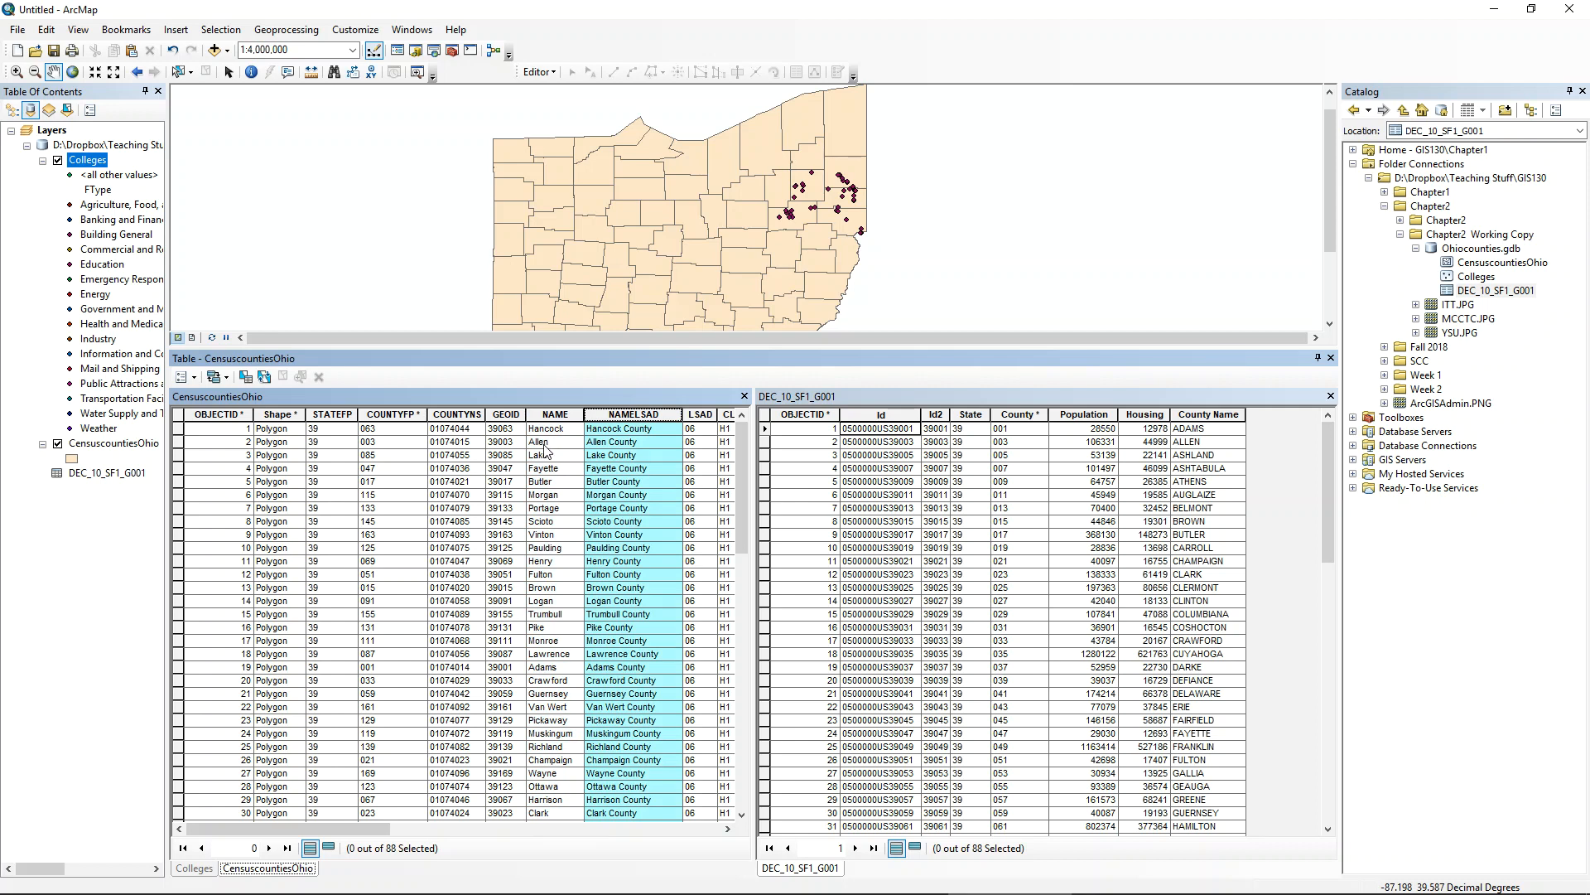
{"action": "left_click", "coordinate": [373, 495]}
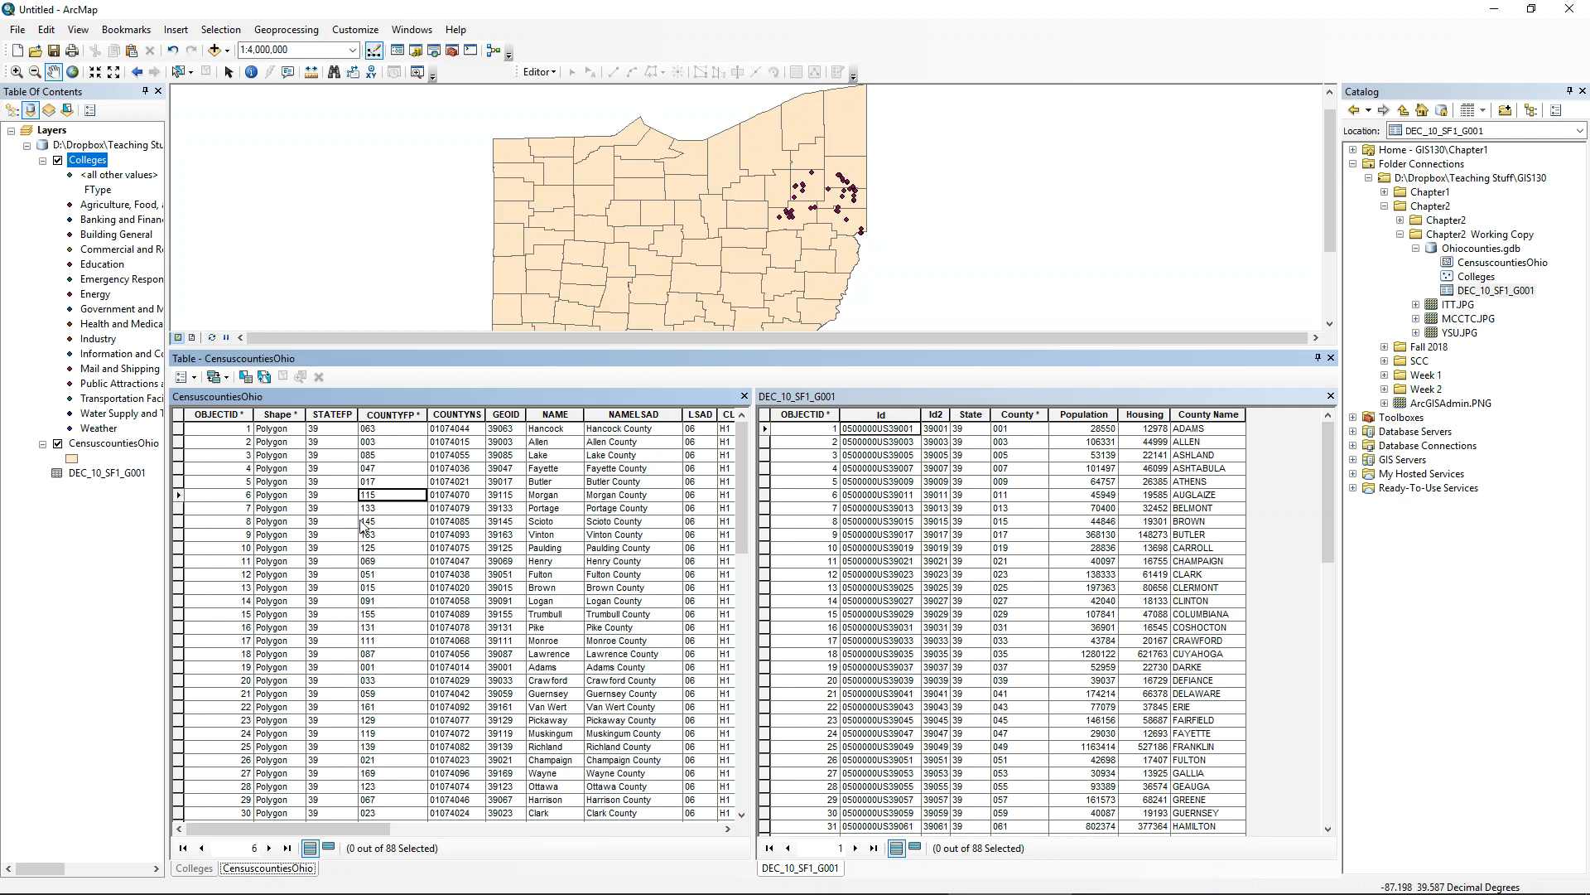
{"action": "left_click", "coordinate": [402, 430]}
{"action": "left_click", "coordinate": [394, 481]}
{"action": "left_click", "coordinate": [377, 431]}
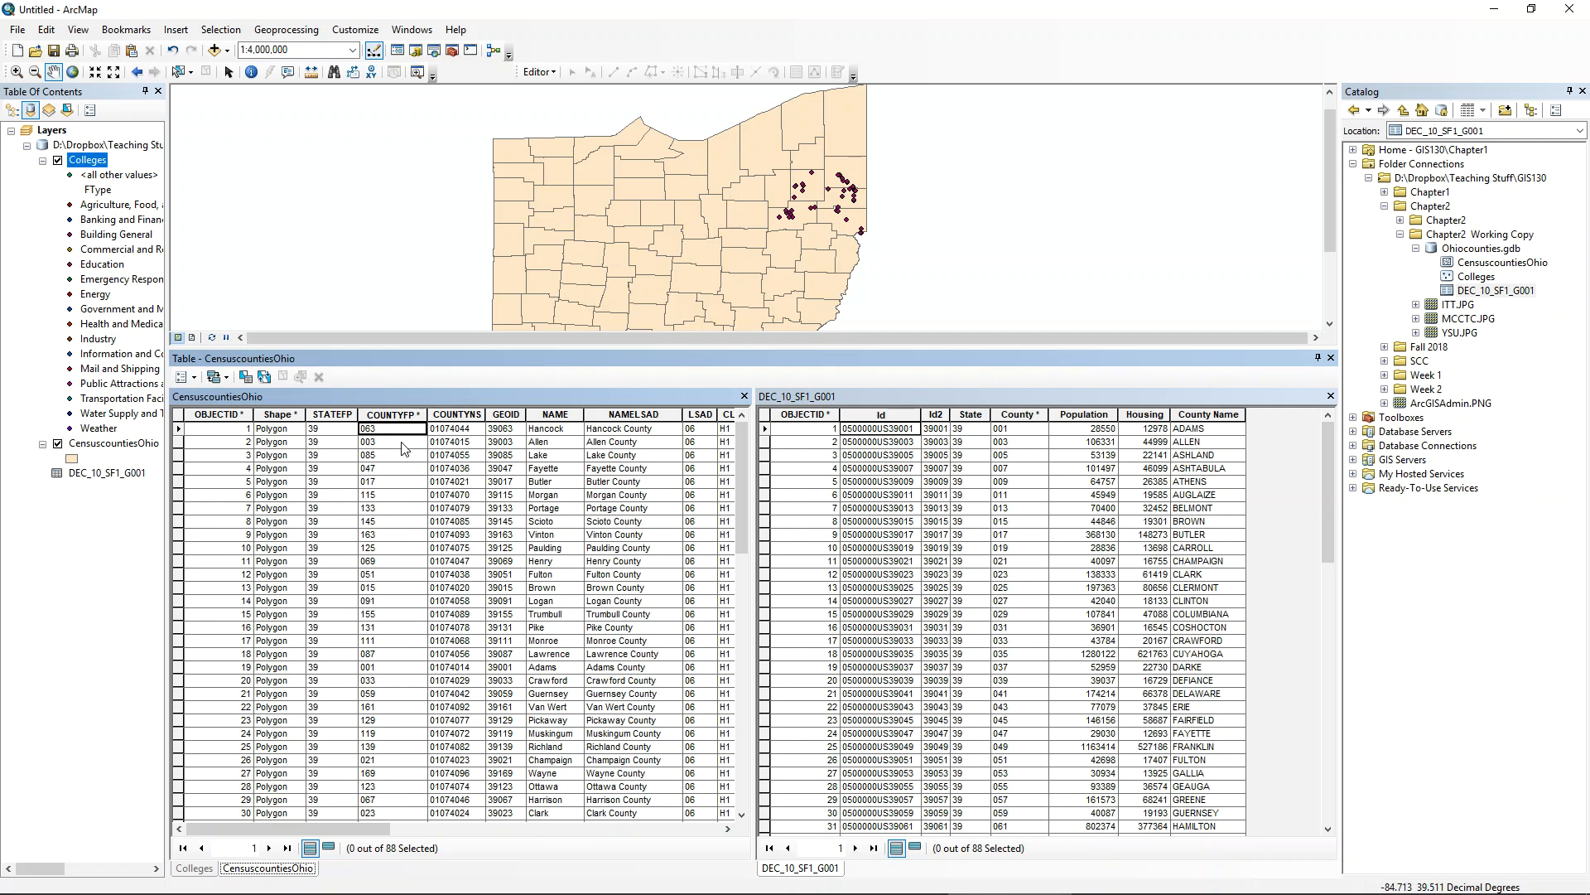
{"action": "left_click", "coordinate": [335, 444]}
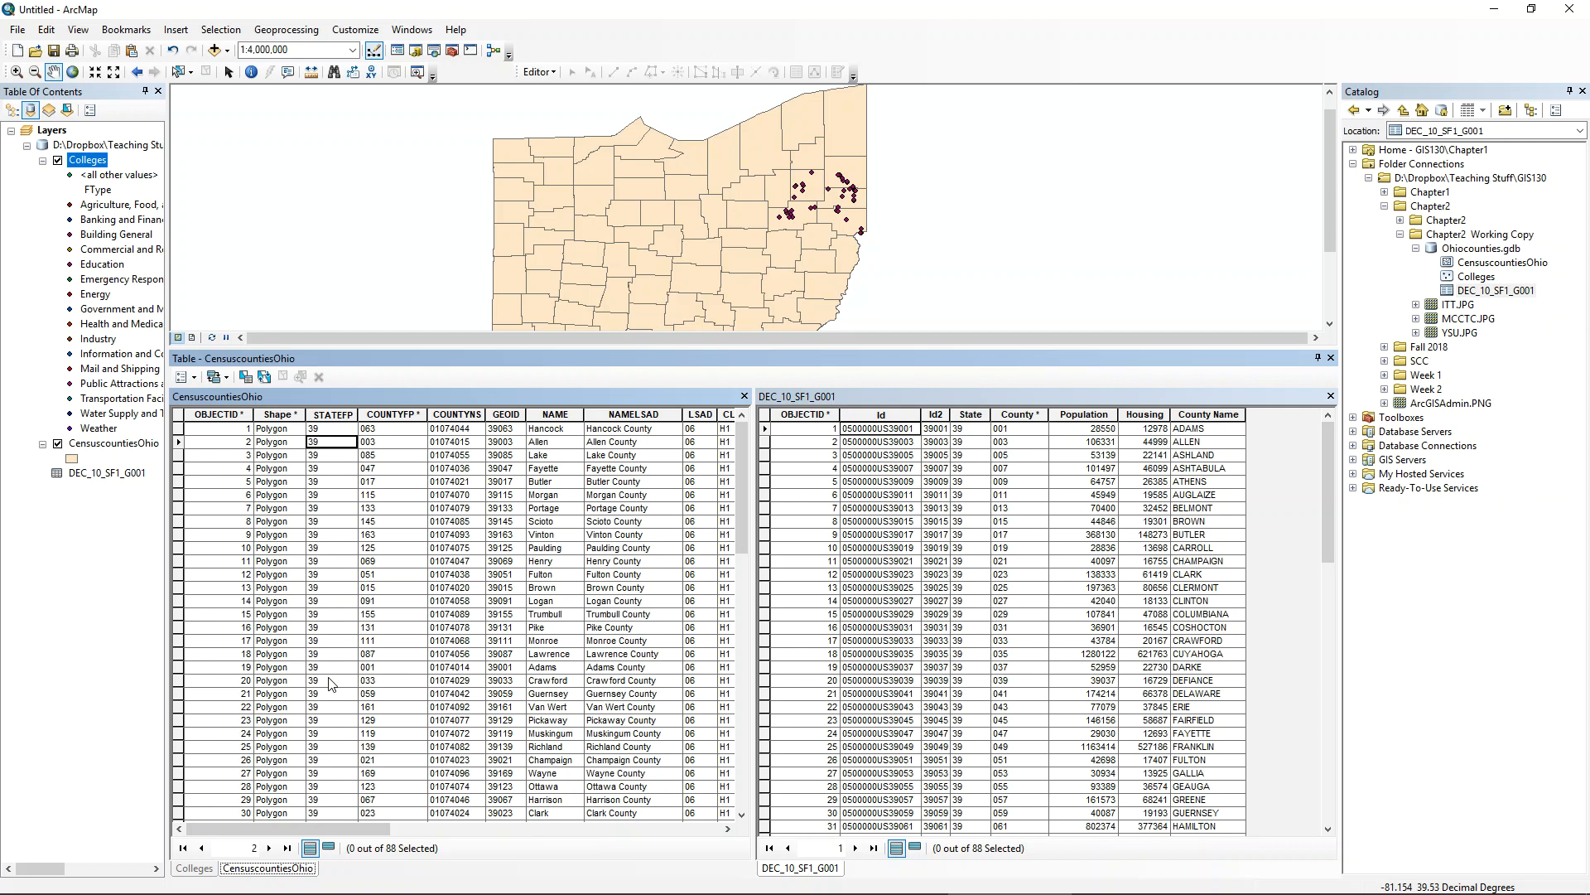
{"action": "left_click", "coordinate": [326, 484]}
- Sort the DEC_10_SF1_G001 table by Population in ascending order, then in descending order
{"action": "left_click", "coordinate": [1102, 441]}
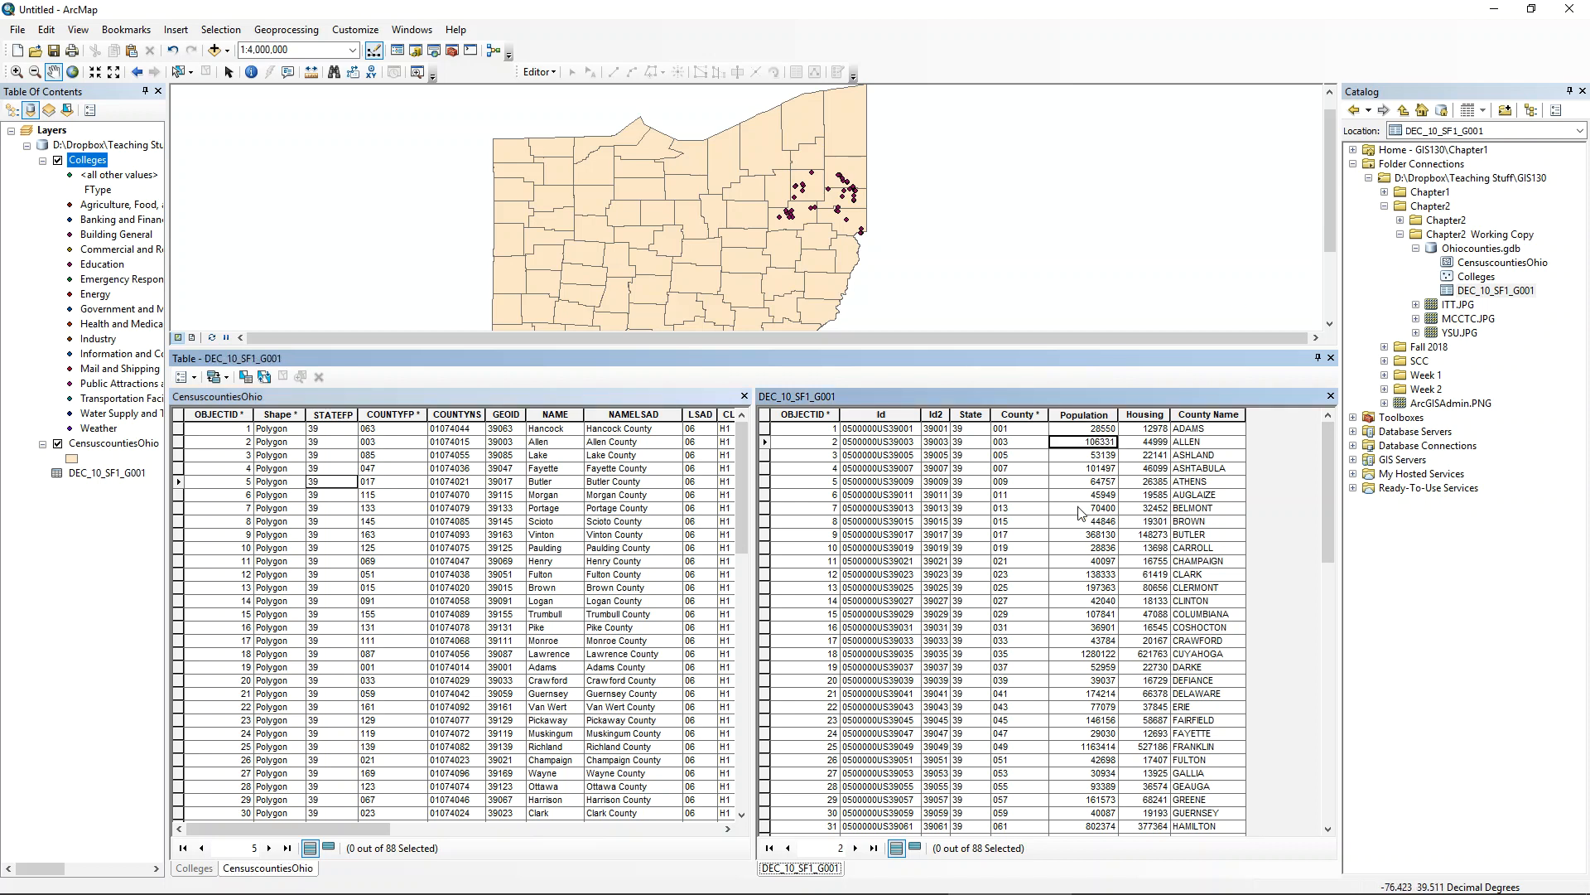
{"action": "double_click", "coordinate": [1096, 412]}
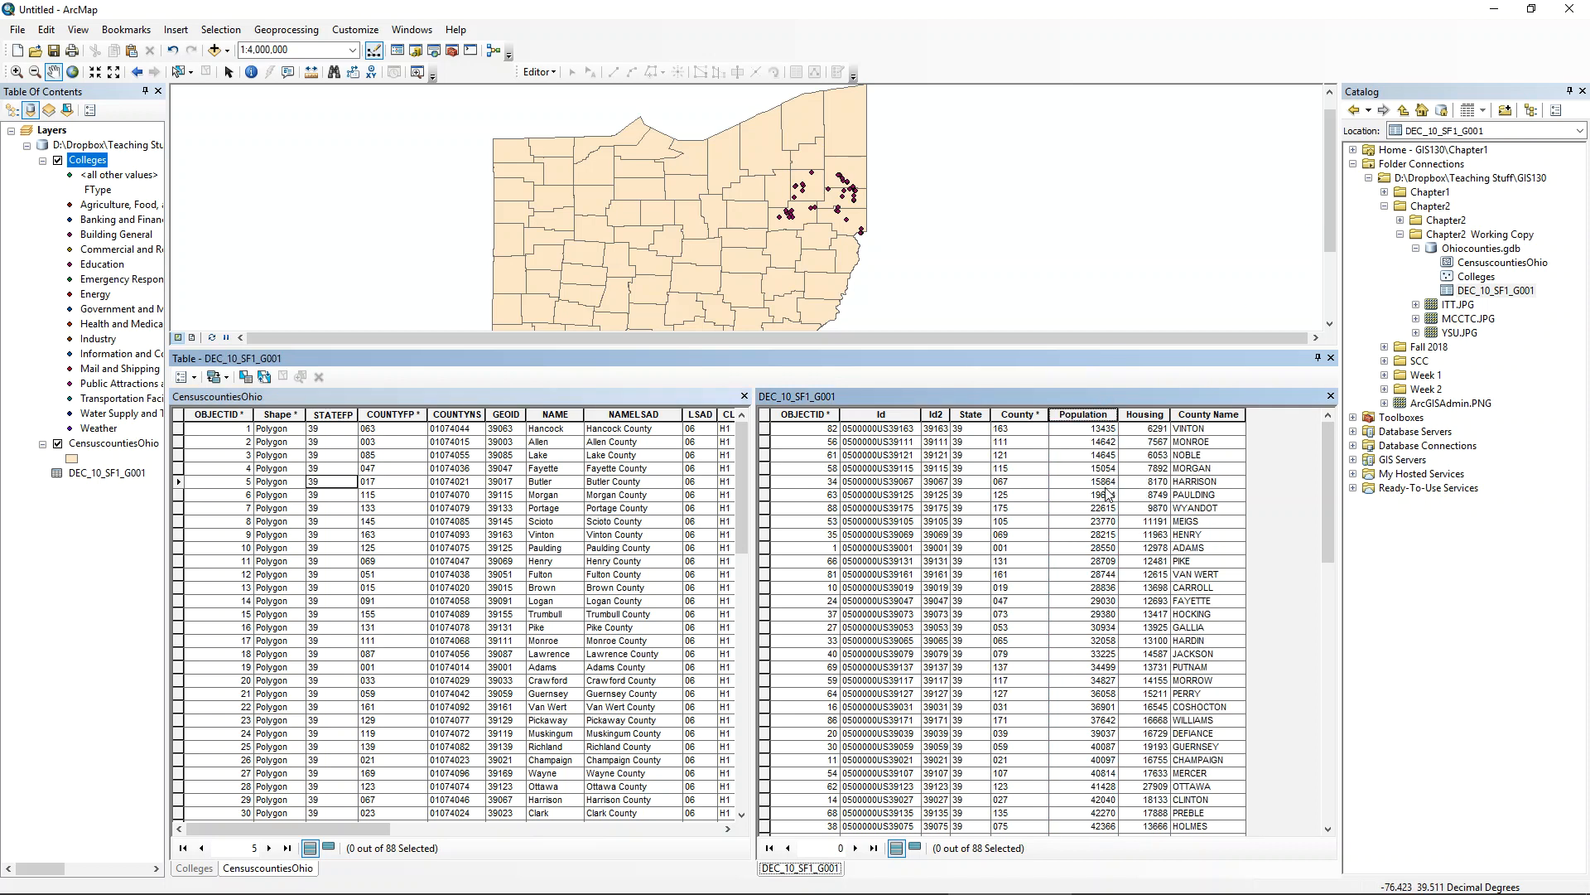
{"action": "double_click", "coordinate": [1095, 412]}
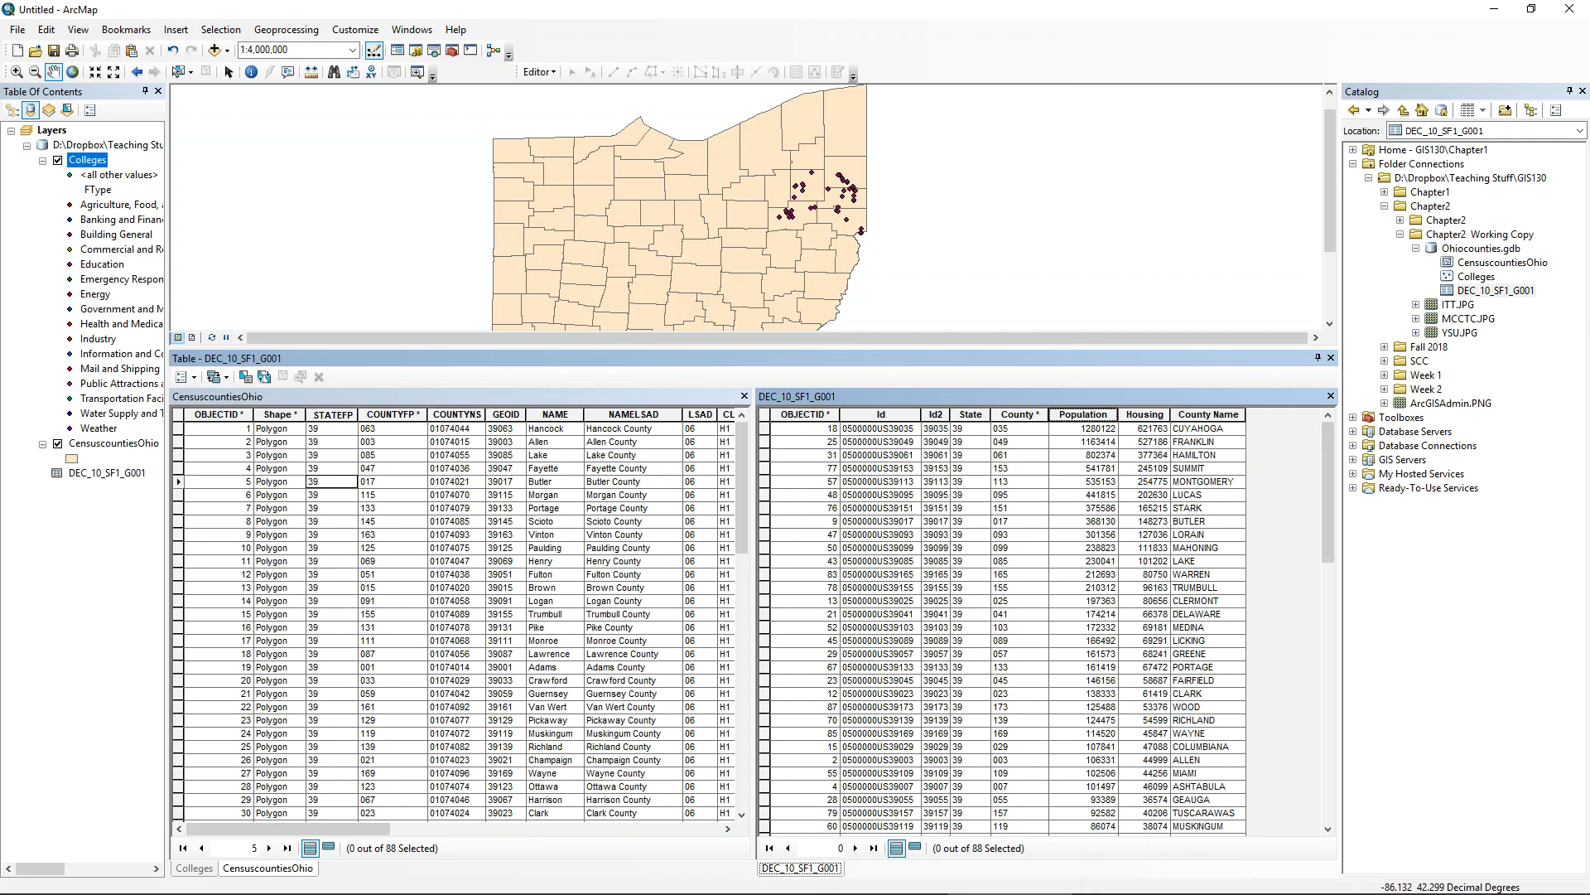
{"action": "left_click", "coordinate": [1259, 893]}
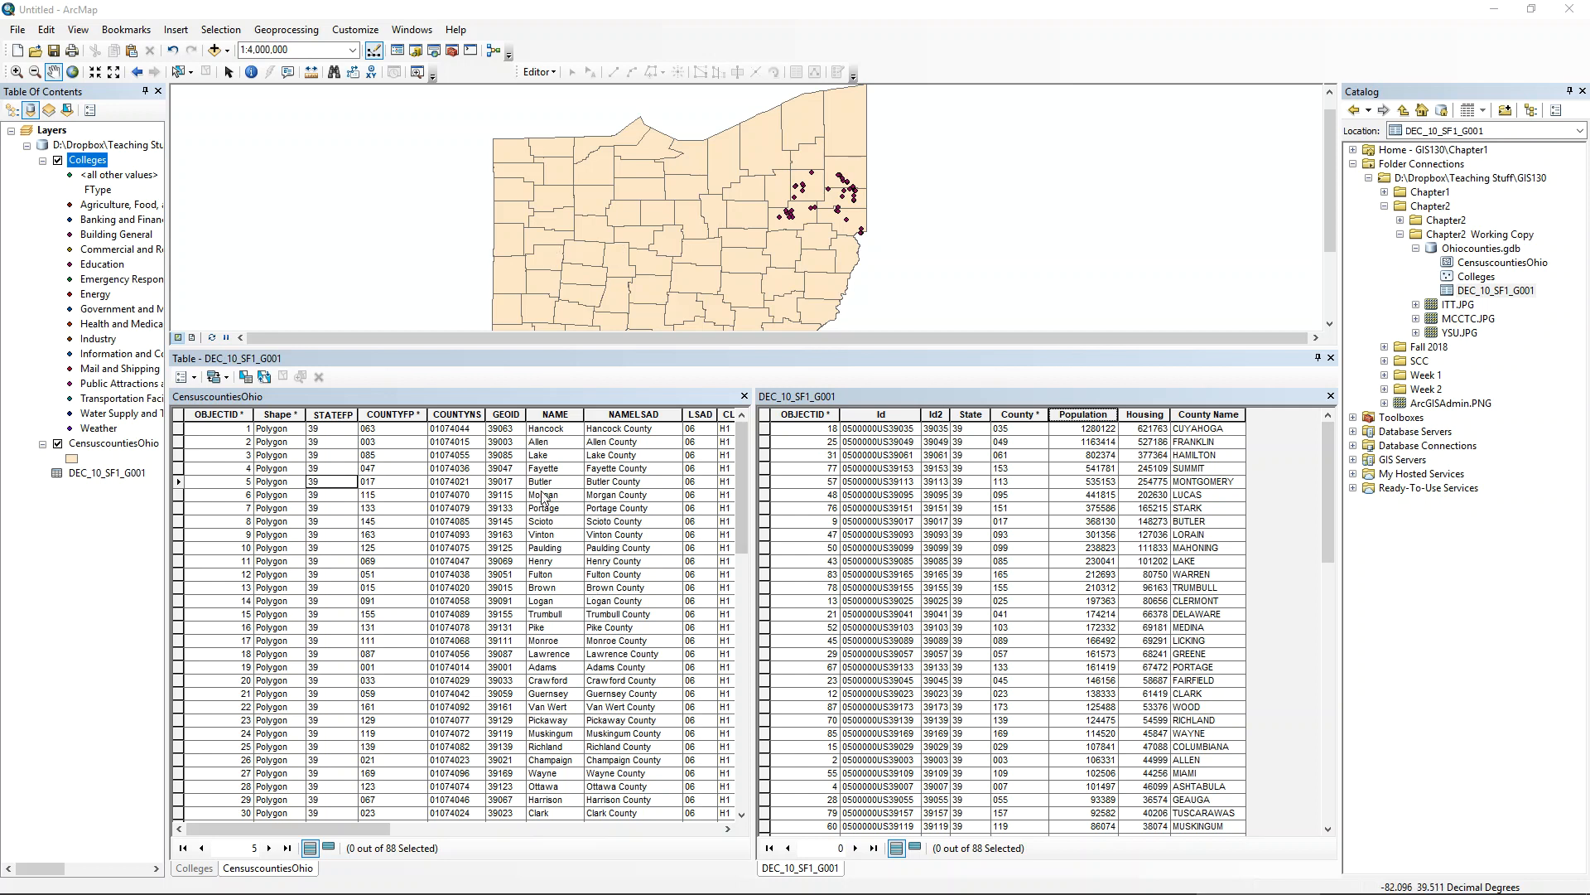
- Sort DEC_10_SF1_G001 by County Name and CensuscountiesOhio by NAME, both in ascending order
{"action": "left_click", "coordinate": [1209, 457]}
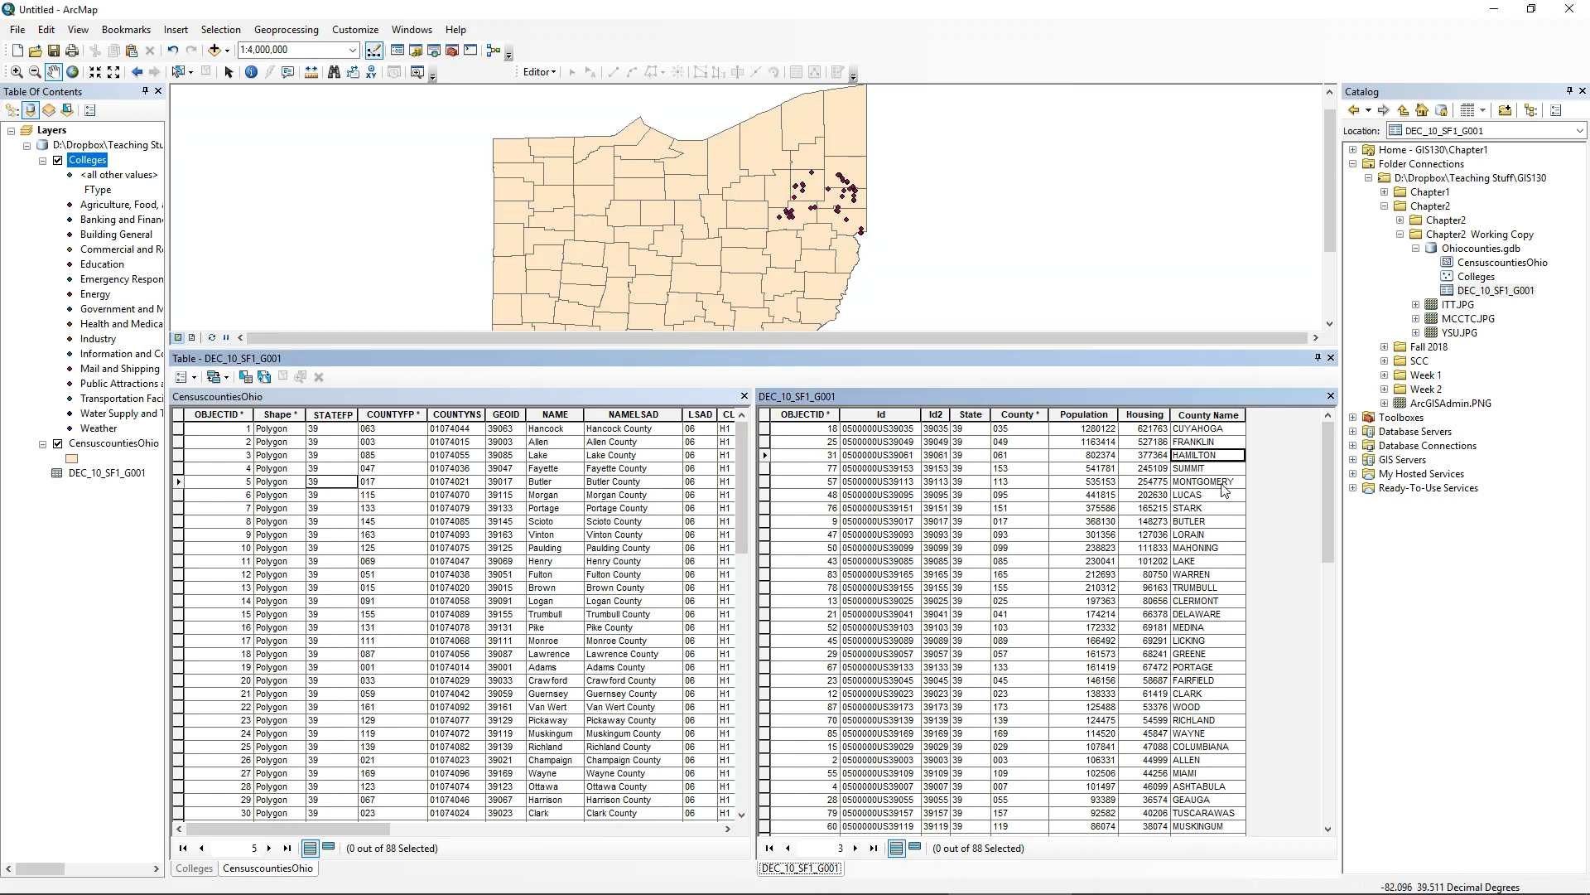
{"action": "left_click", "coordinate": [1206, 415]}
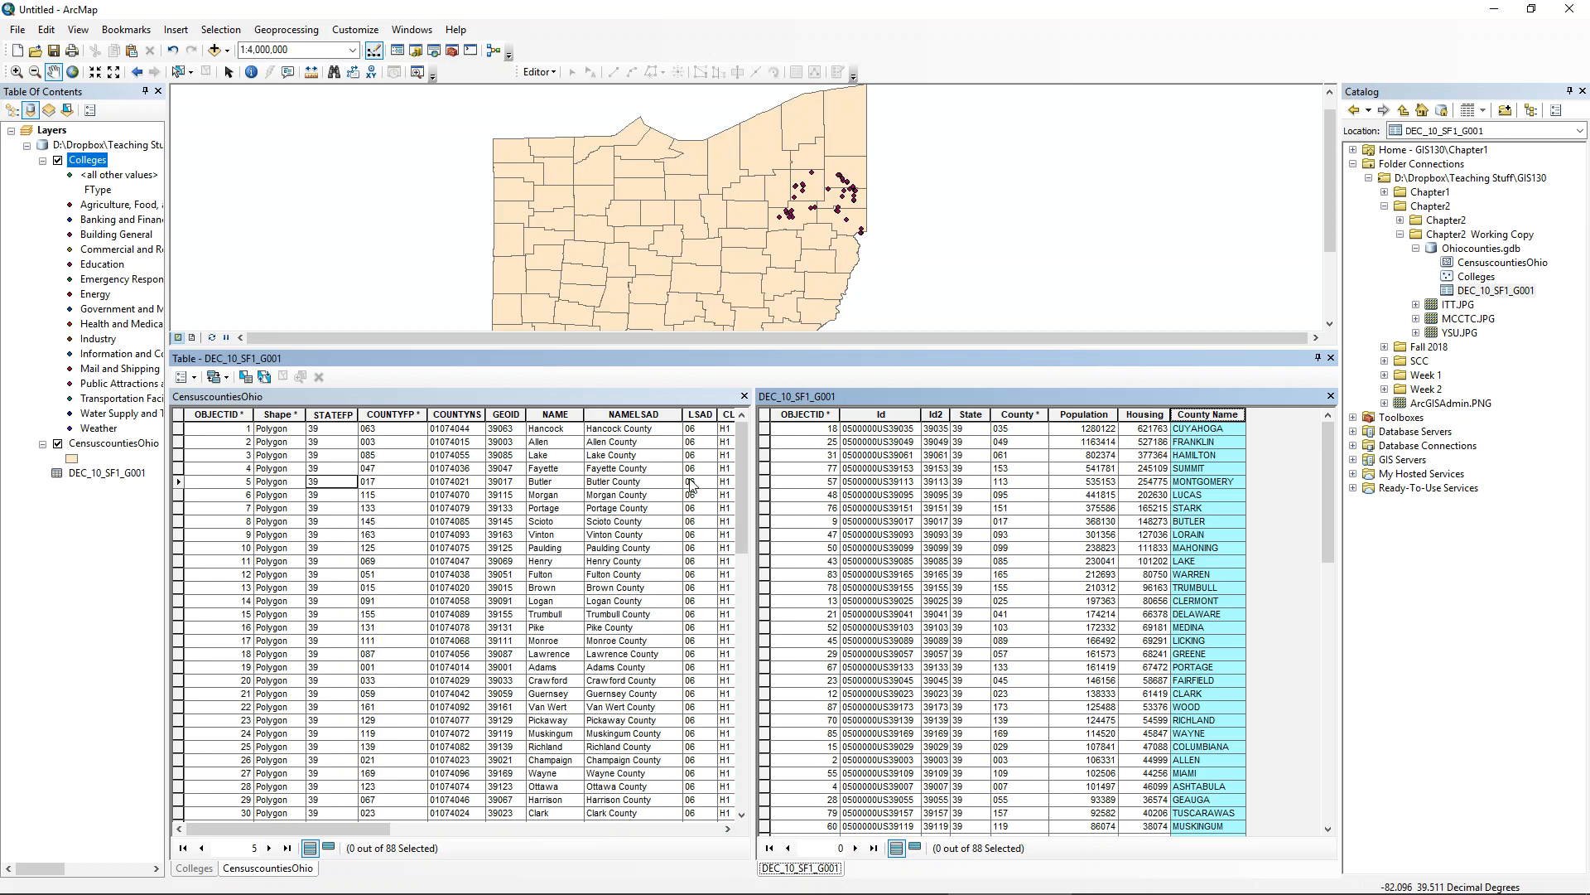
{"action": "left_click", "coordinate": [554, 414]}
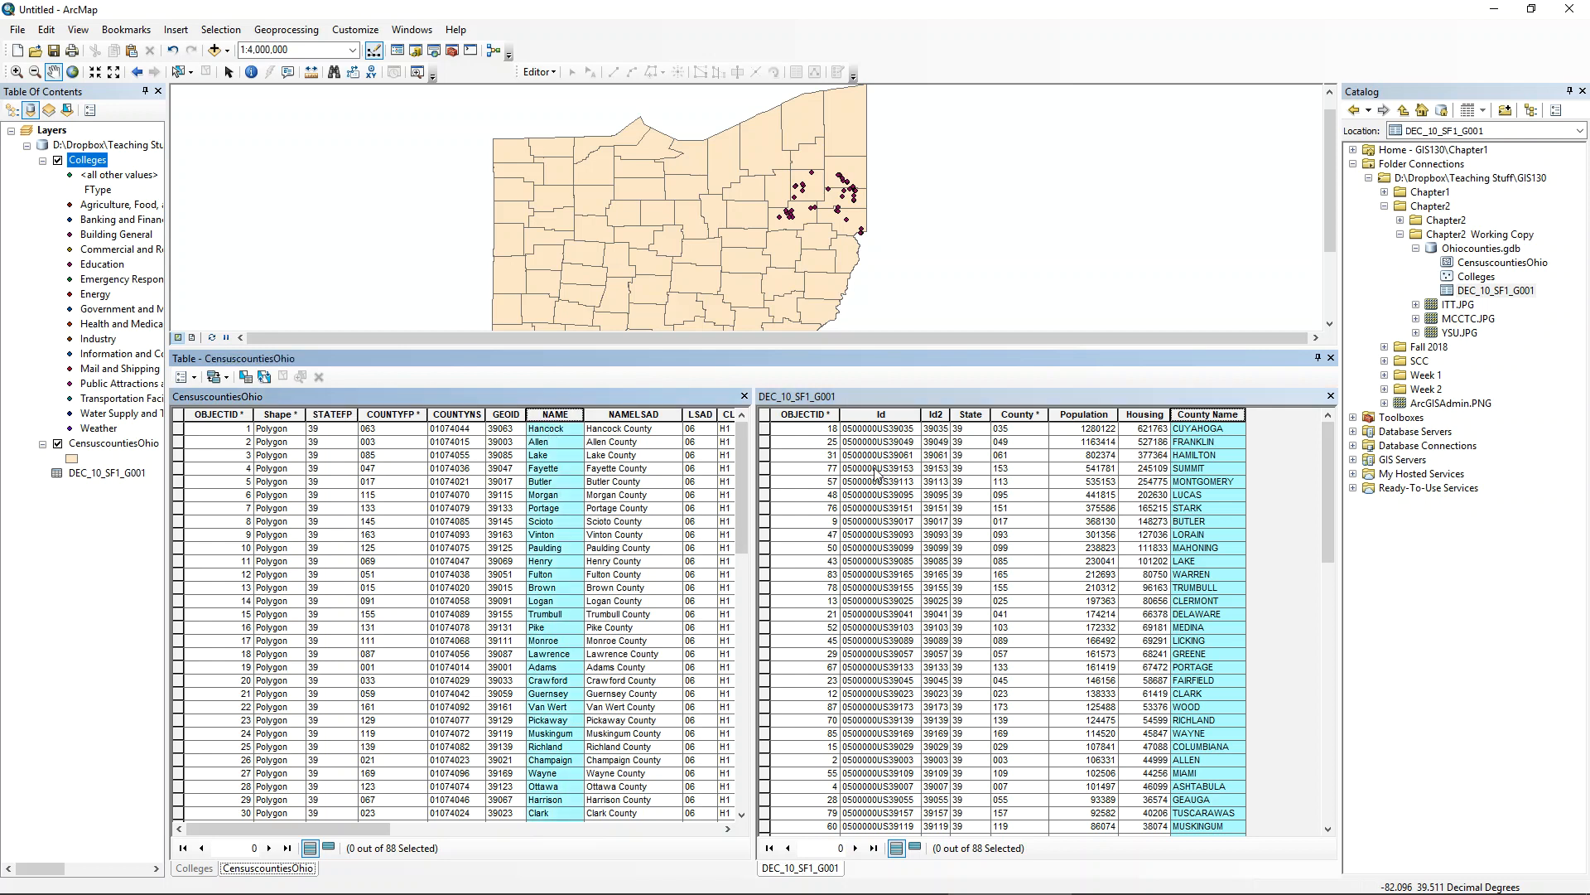
{"action": "double_click", "coordinate": [1206, 415]}
{"action": "double_click", "coordinate": [556, 414]}
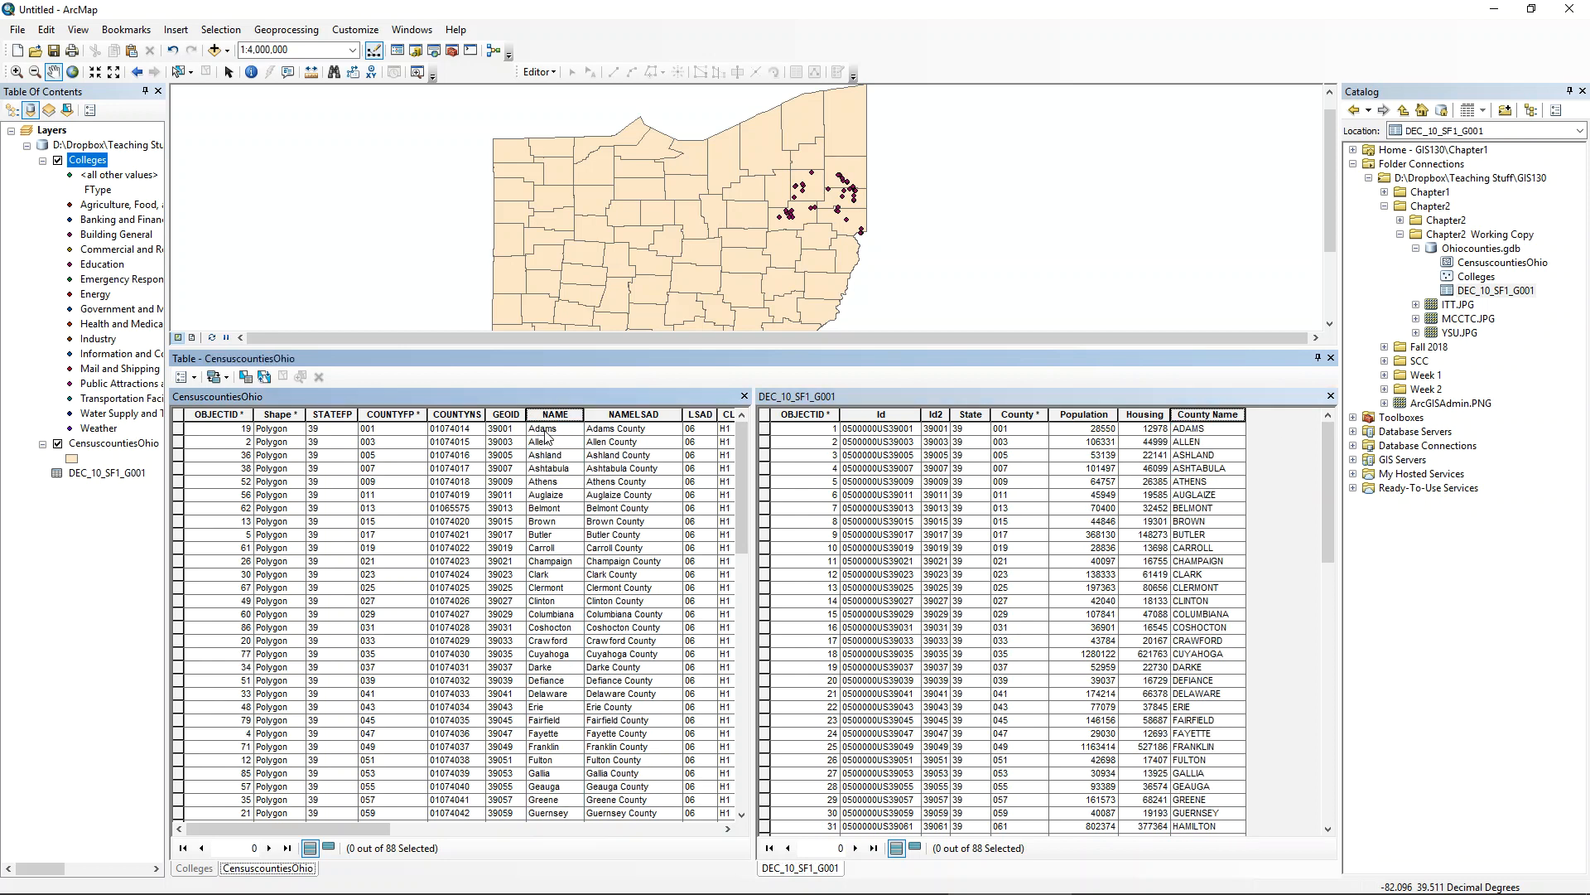
- Highlight the NAME and NAMELSAD columns of CensuscountiesOhio in turn and compare them with the County Name column of DEC_10_SF1_G001
{"action": "left_click", "coordinate": [555, 415]}
{"action": "left_click", "coordinate": [1214, 416]}
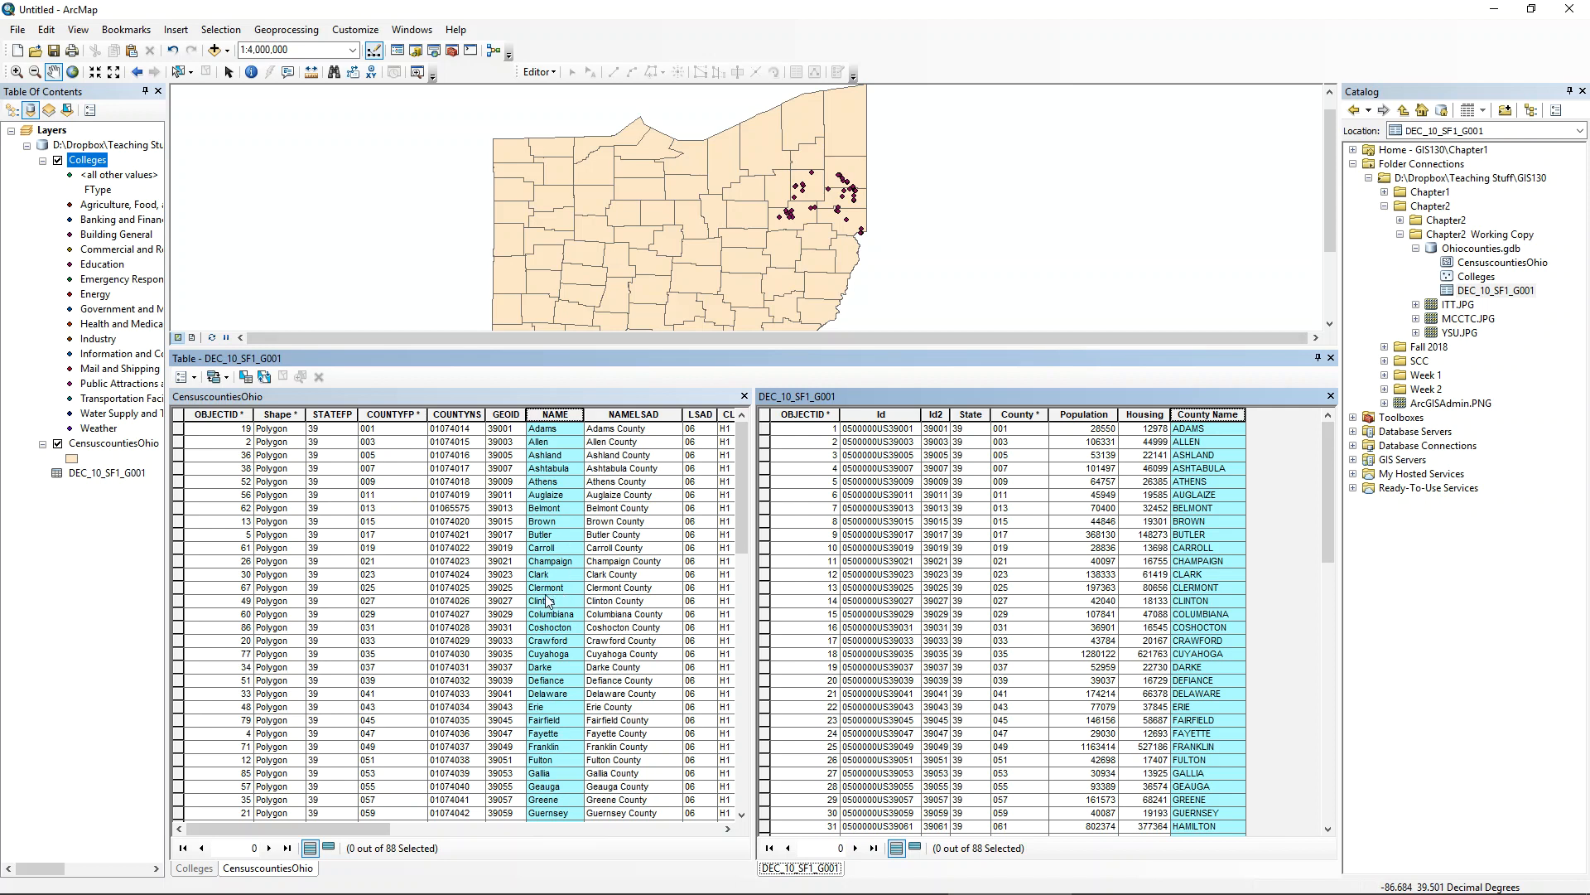
{"action": "left_click", "coordinate": [625, 468]}
{"action": "left_click", "coordinate": [548, 414]}
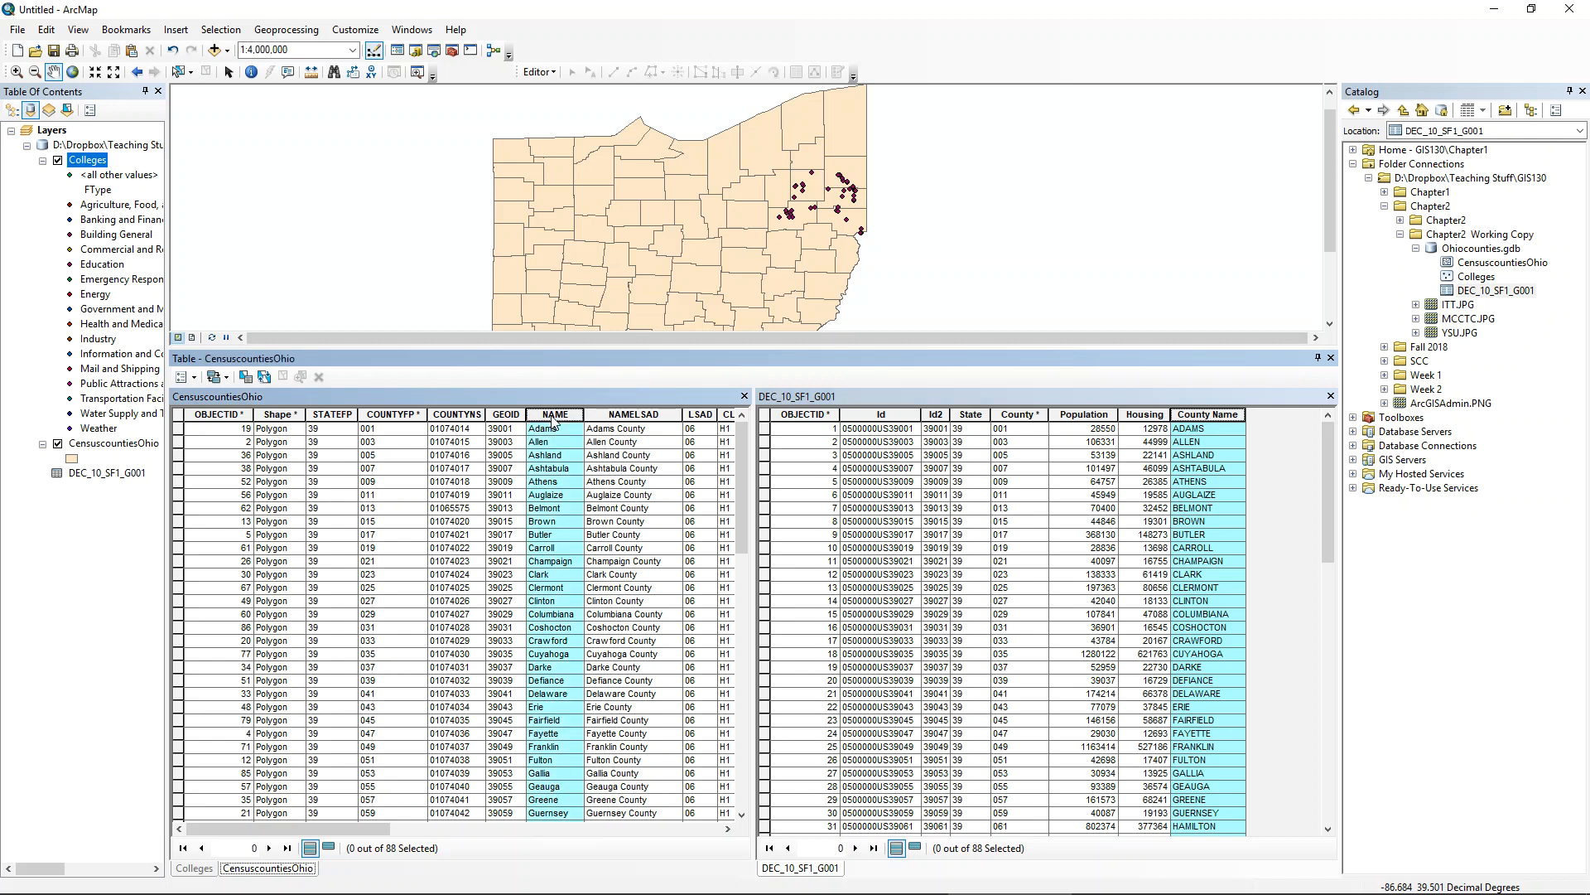
{"action": "left_click", "coordinate": [645, 413]}
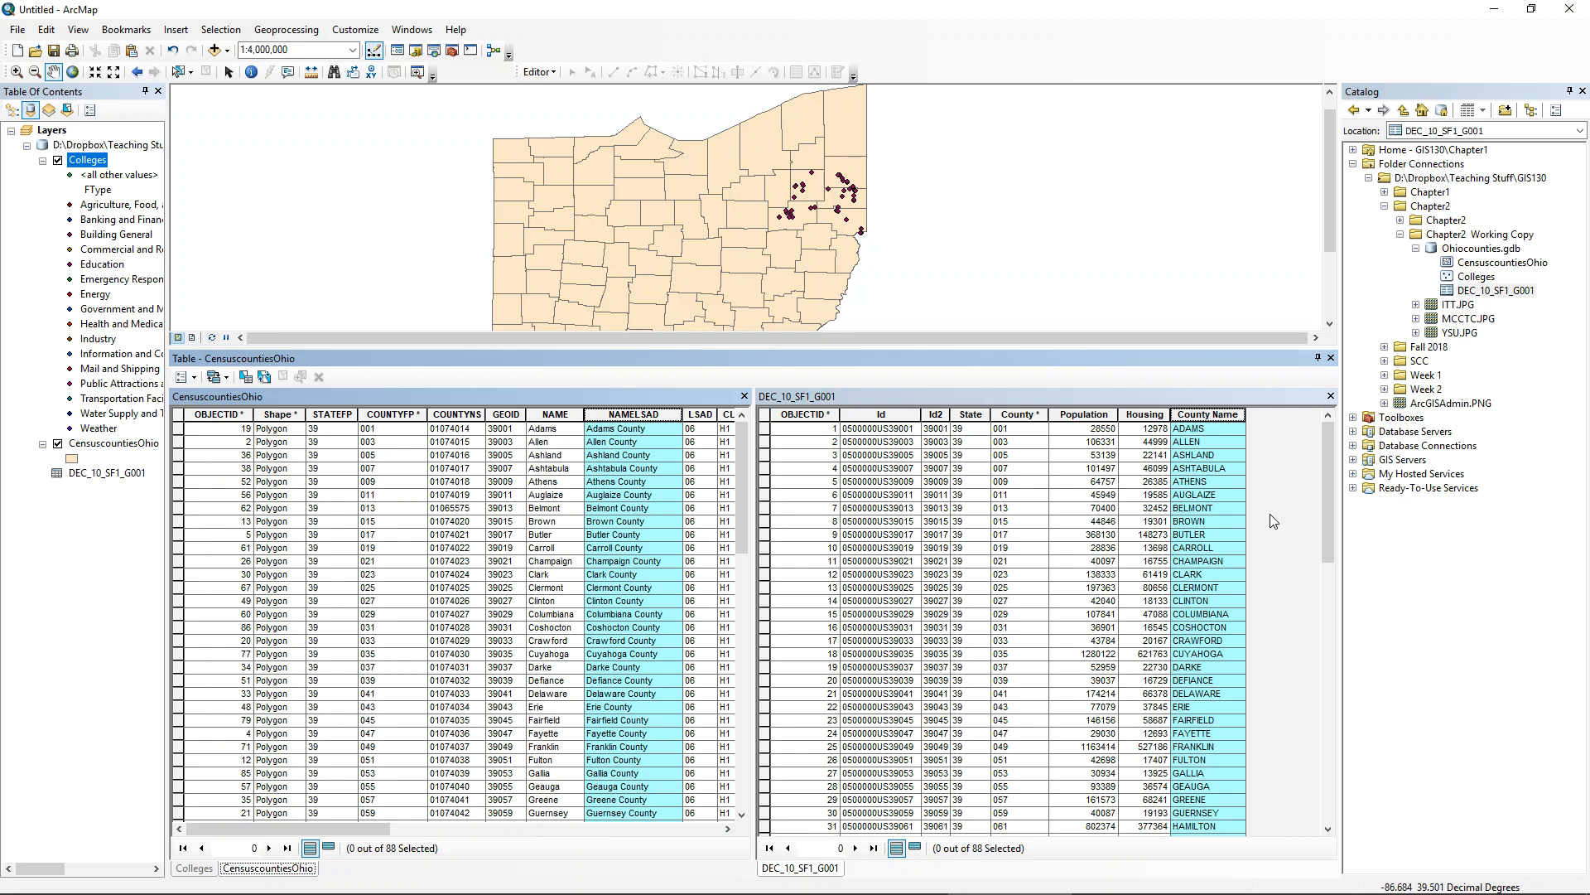
- Highlight the COUNTYFP column of CensuscountiesOhio and the County column of DEC_10_SF1_G001 to compare their codes
{"action": "left_click", "coordinate": [392, 441]}
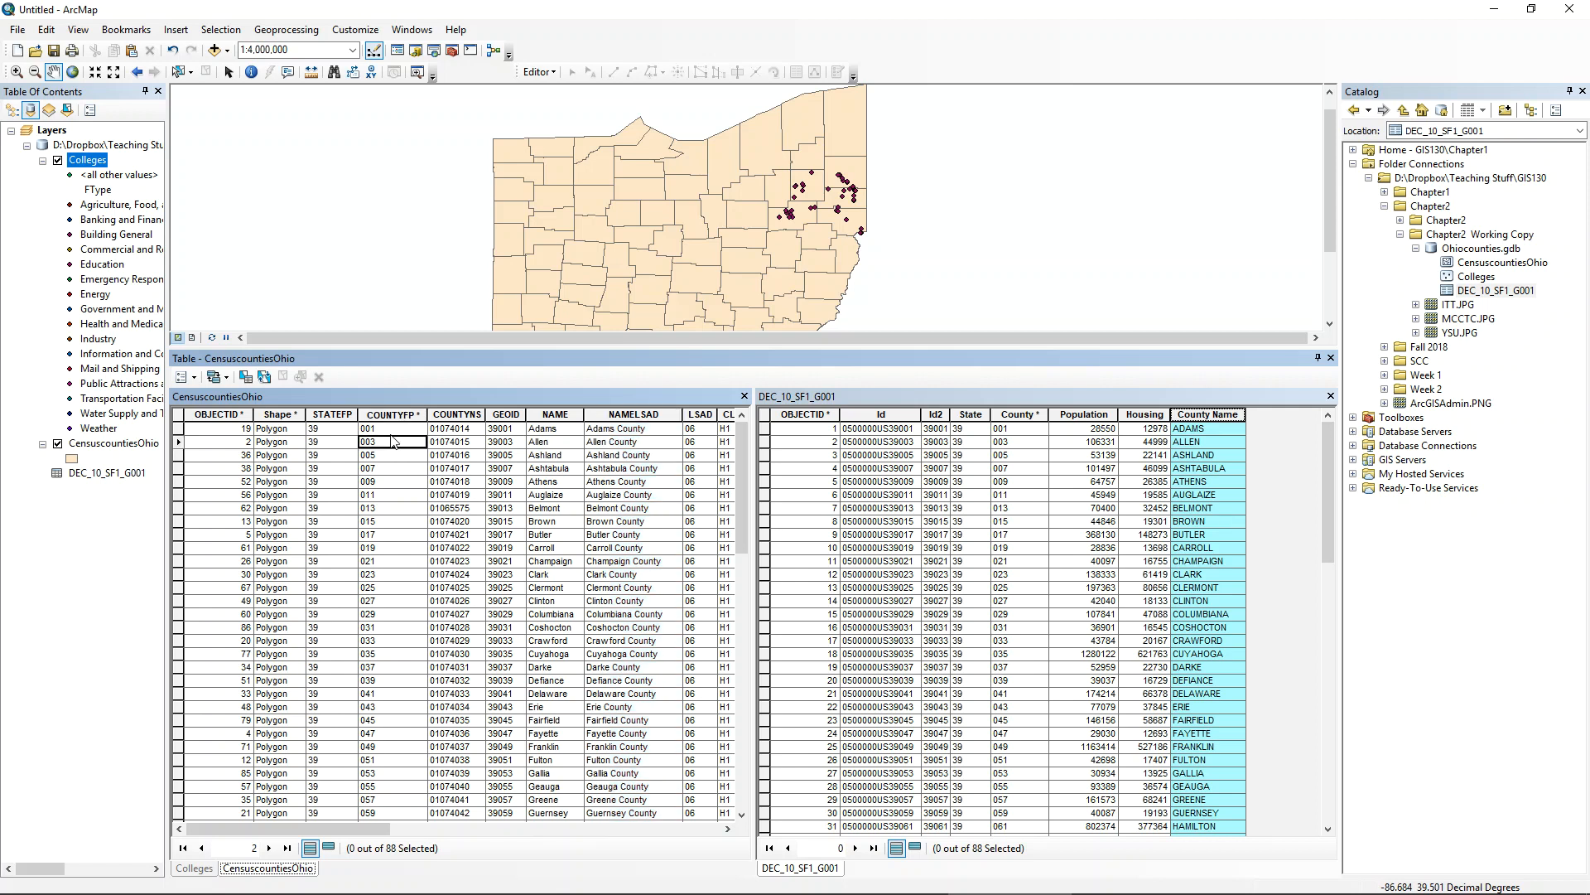
{"action": "left_click", "coordinate": [392, 413]}
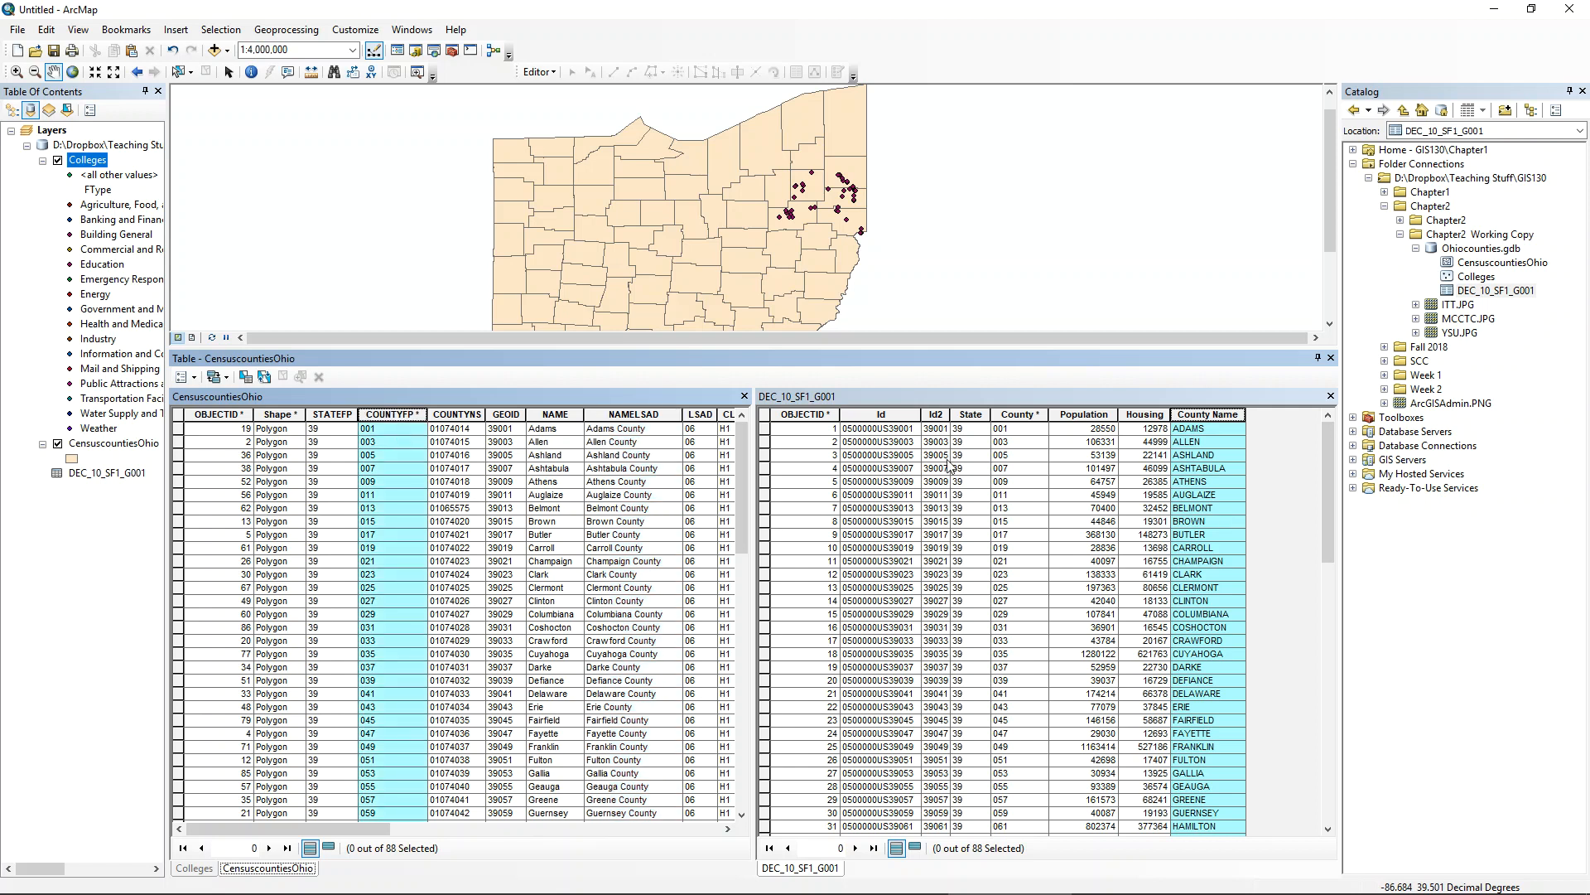
{"action": "left_click", "coordinate": [1024, 417]}
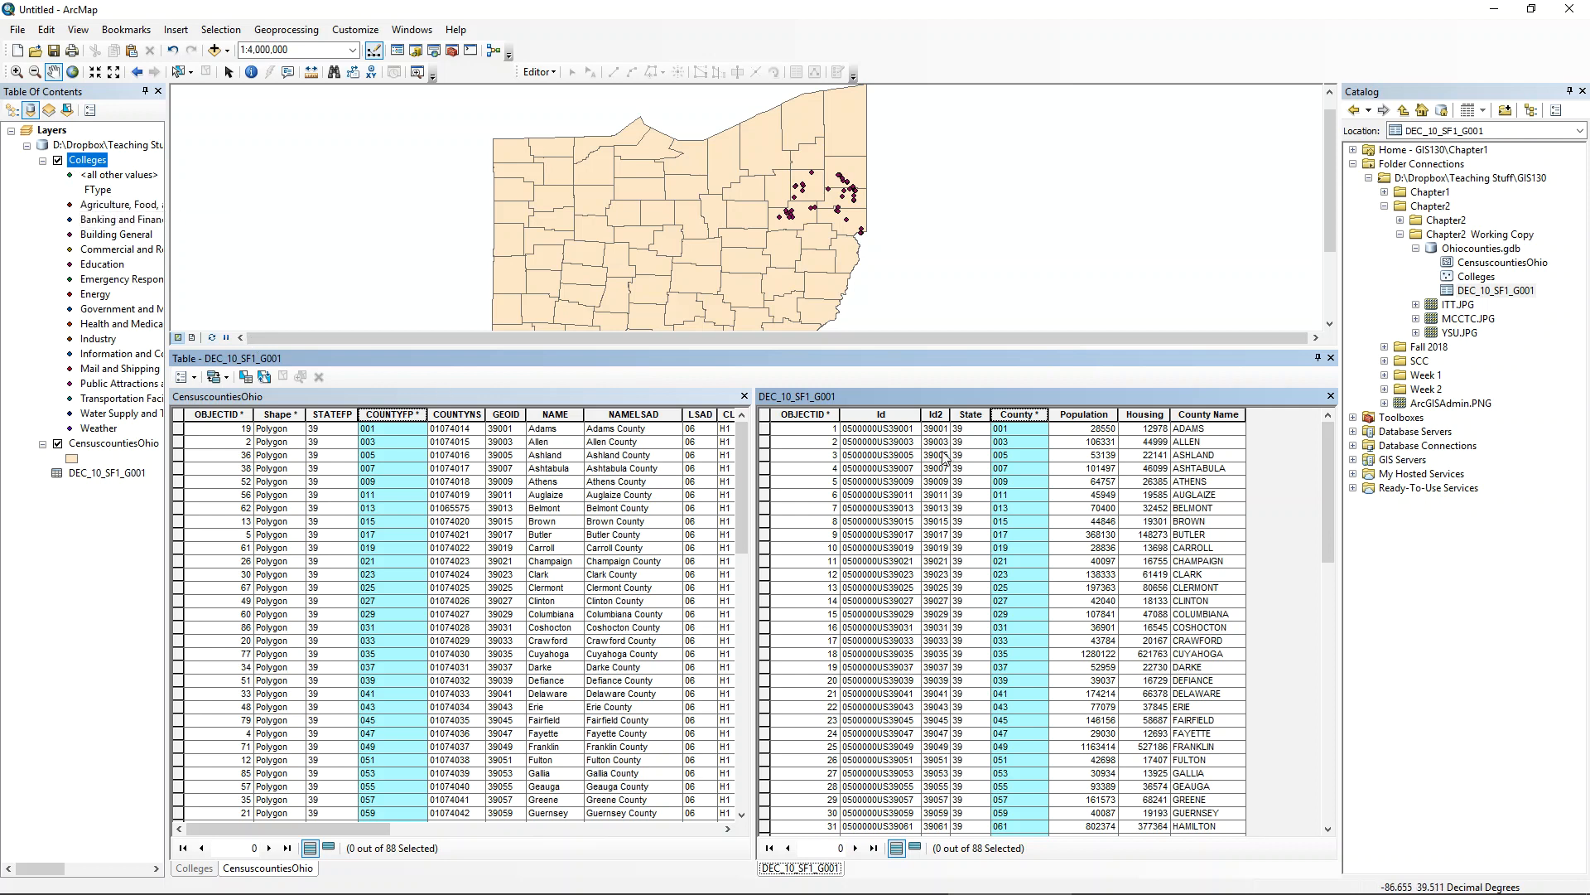
- Select the CensuscountiesOhio layer and look through its table's remaining fields up to Shape_Area, then return to the first fields
{"action": "left_click", "coordinate": [105, 447]}
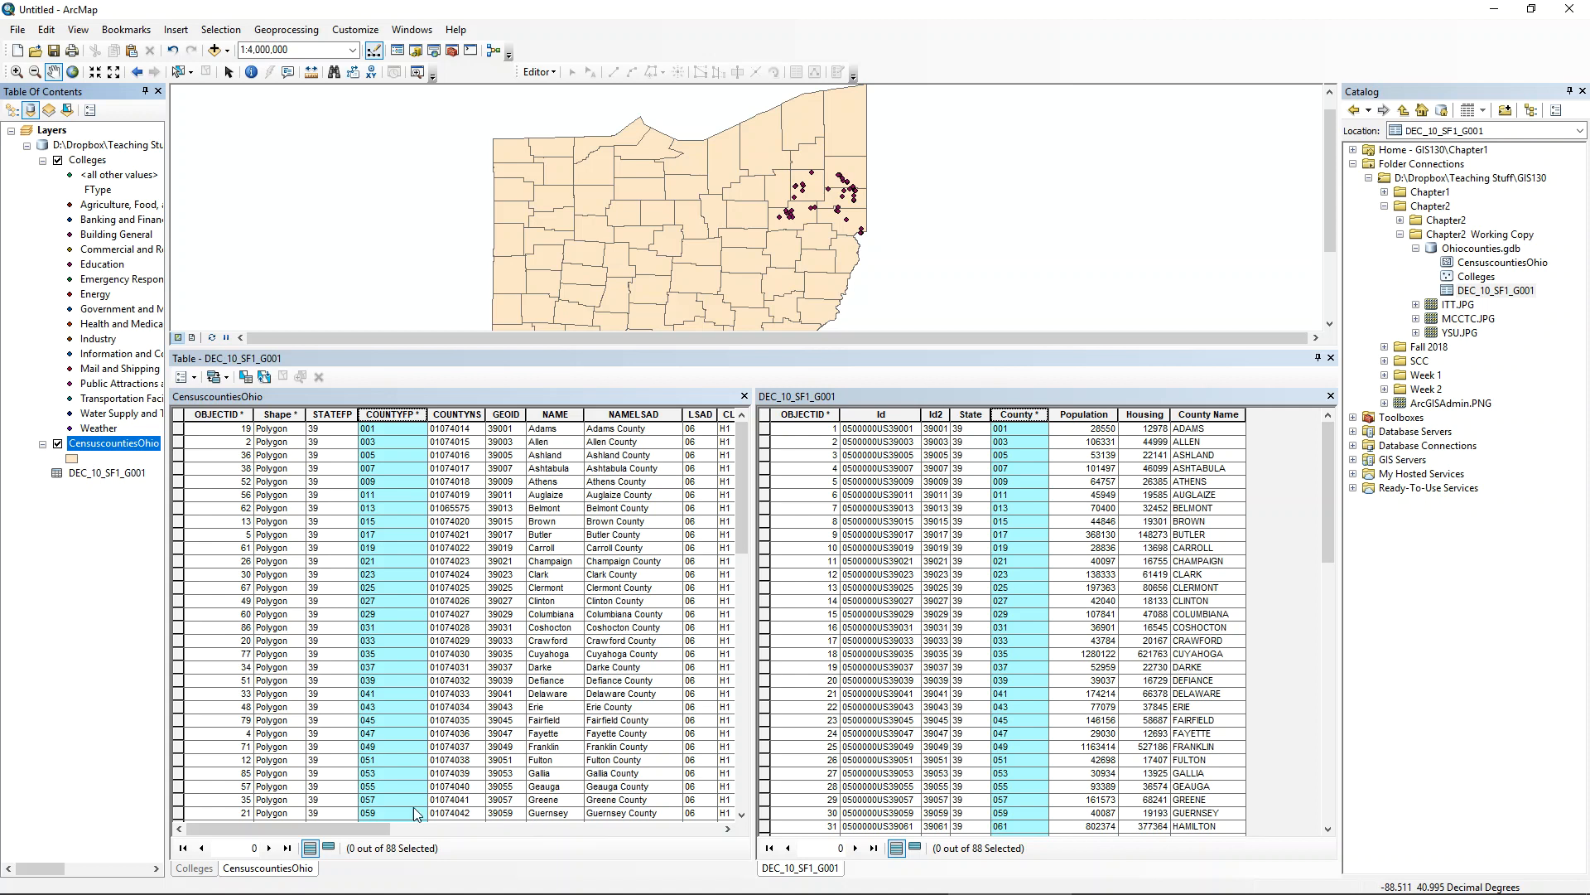
{"action": "left_click_drag", "start_coordinate": [335, 829], "coordinate": [732, 851]}
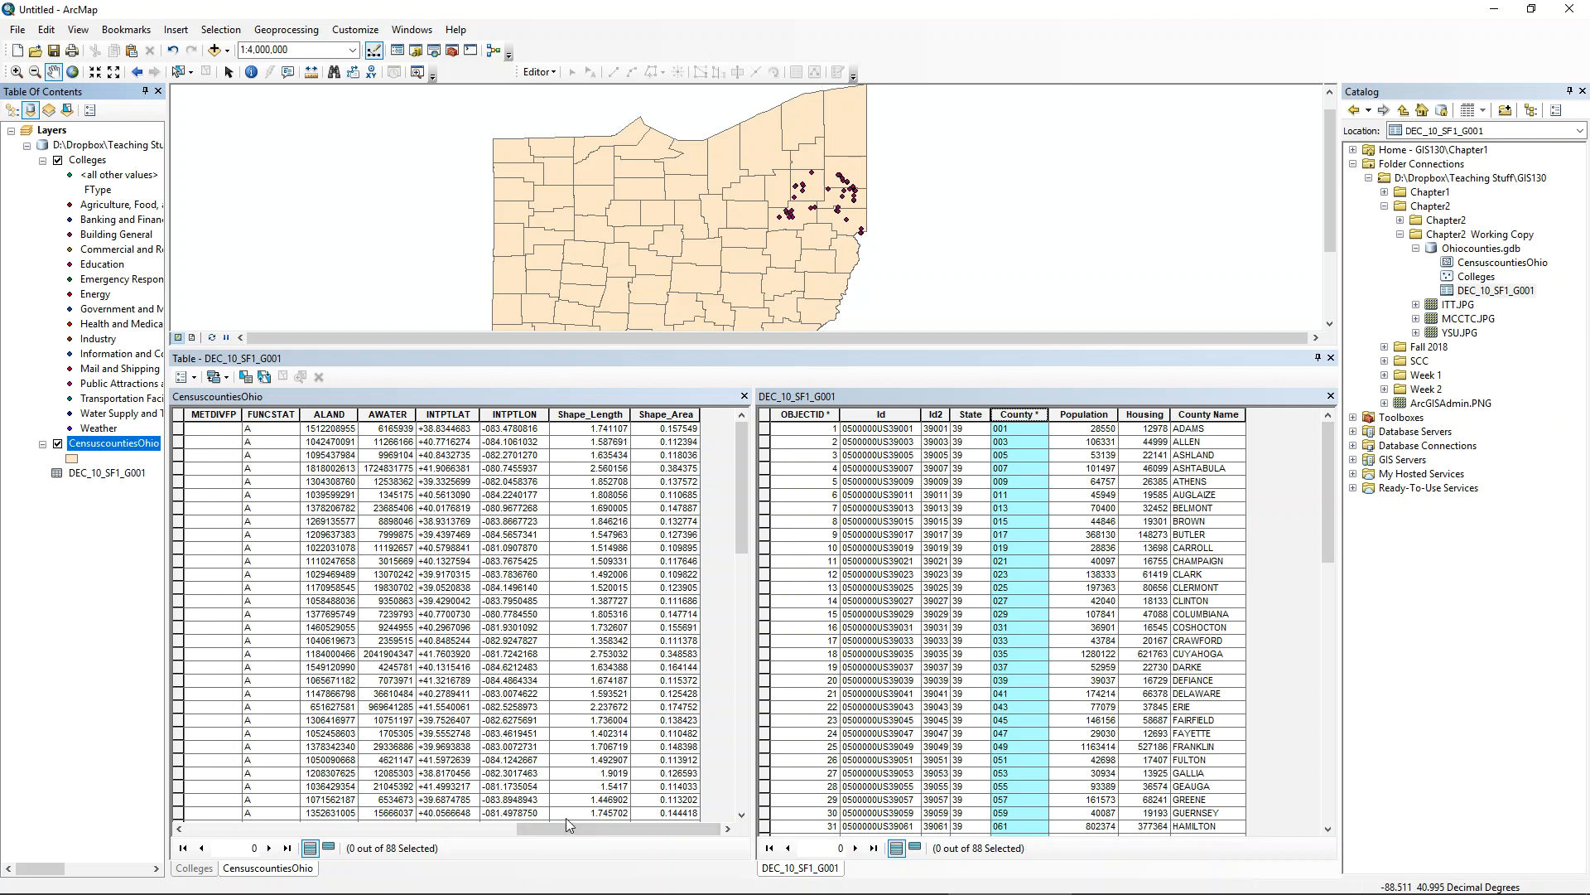
{"action": "left_click_drag", "start_coordinate": [572, 829], "coordinate": [200, 822]}
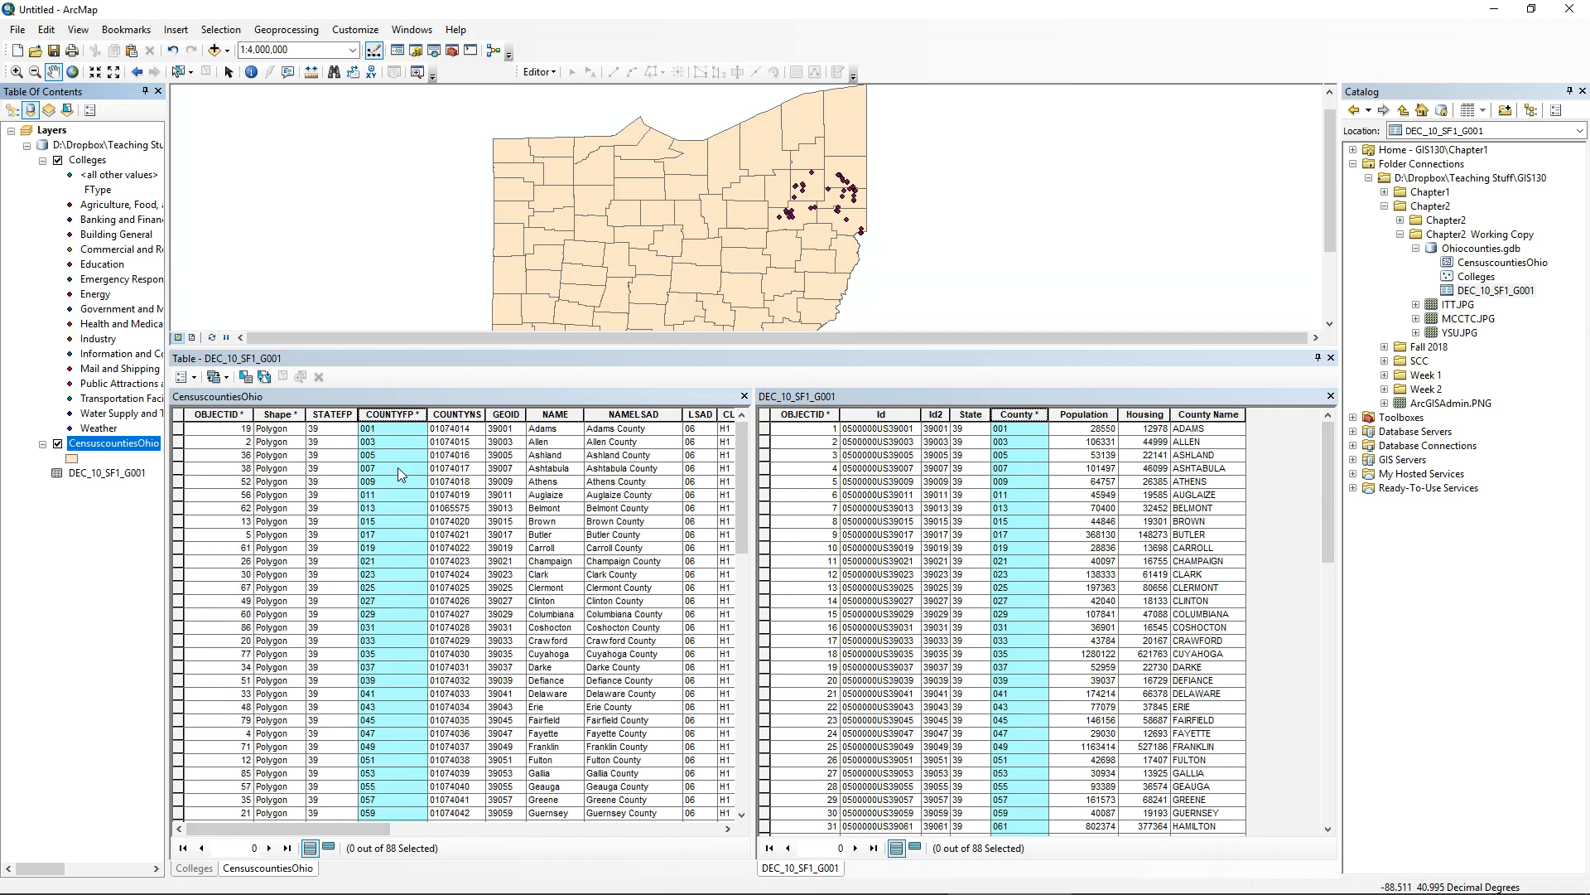
- Select a range of records in each table, then narrow the selections to Adams County in CensuscountiesOhio and ASHLAND in DEC_10_SF1_G001
{"action": "left_click_drag", "start_coordinate": [178, 430], "coordinate": [170, 694]}
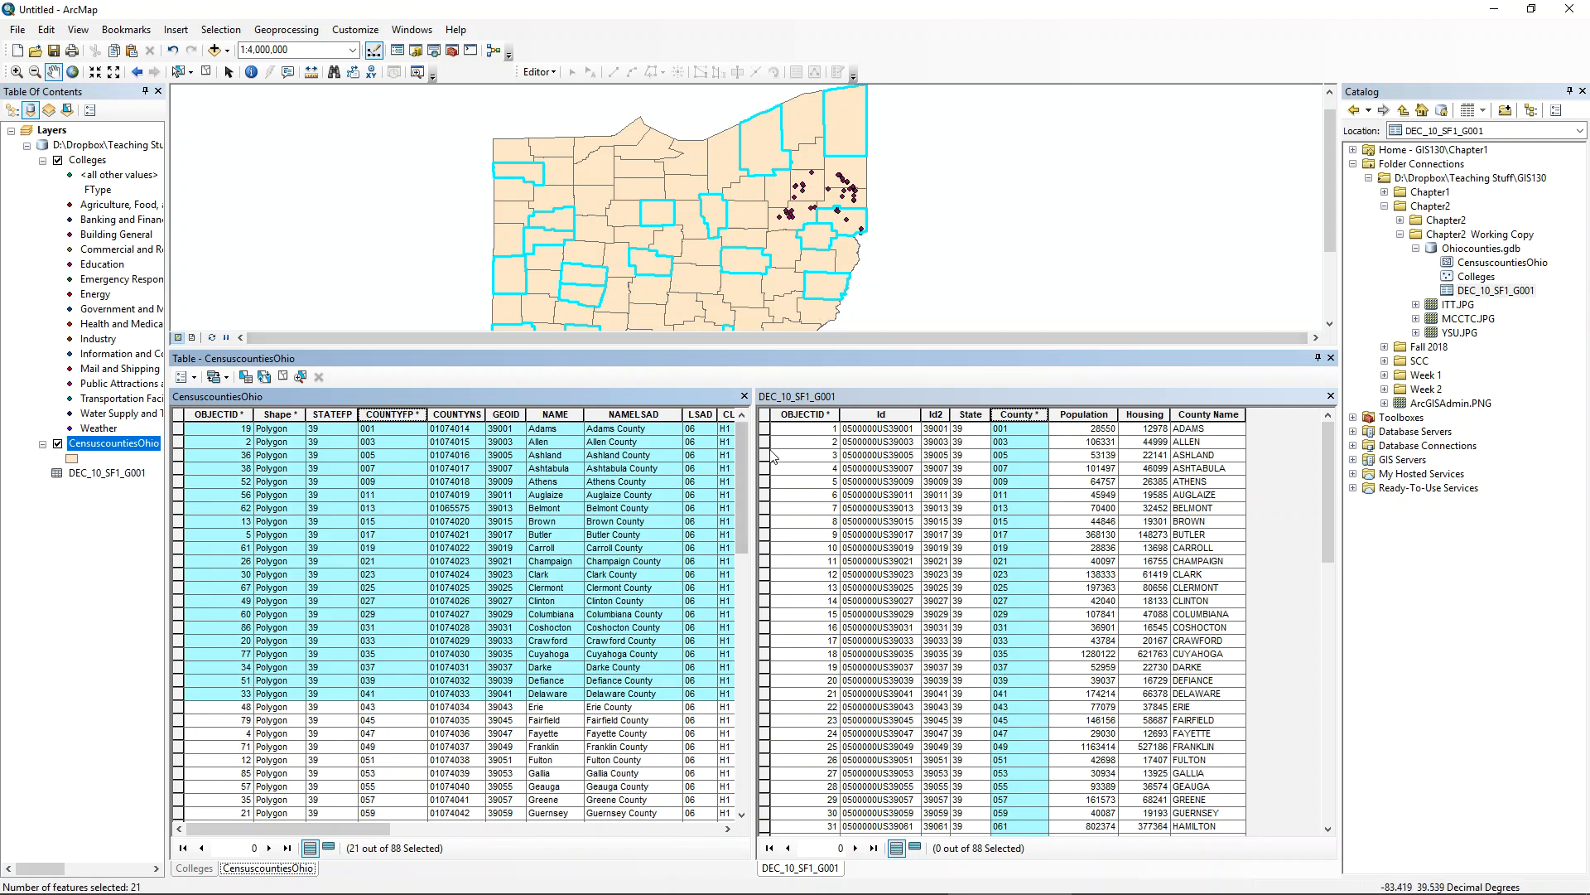
{"action": "left_click_drag", "start_coordinate": [764, 454], "coordinate": [764, 786]}
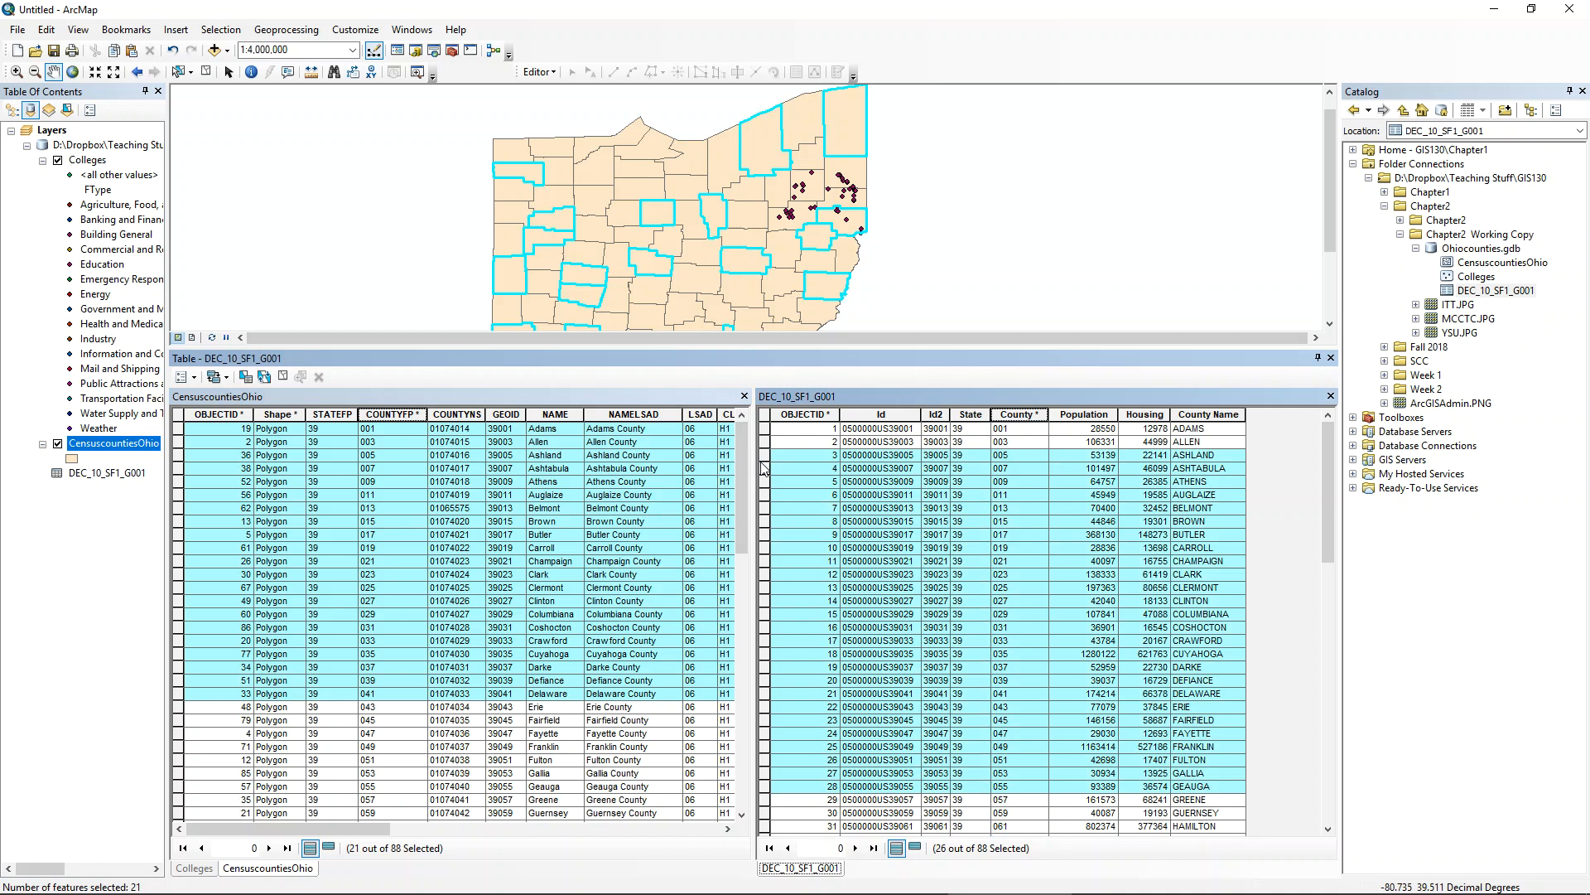
{"action": "left_click", "coordinate": [766, 455]}
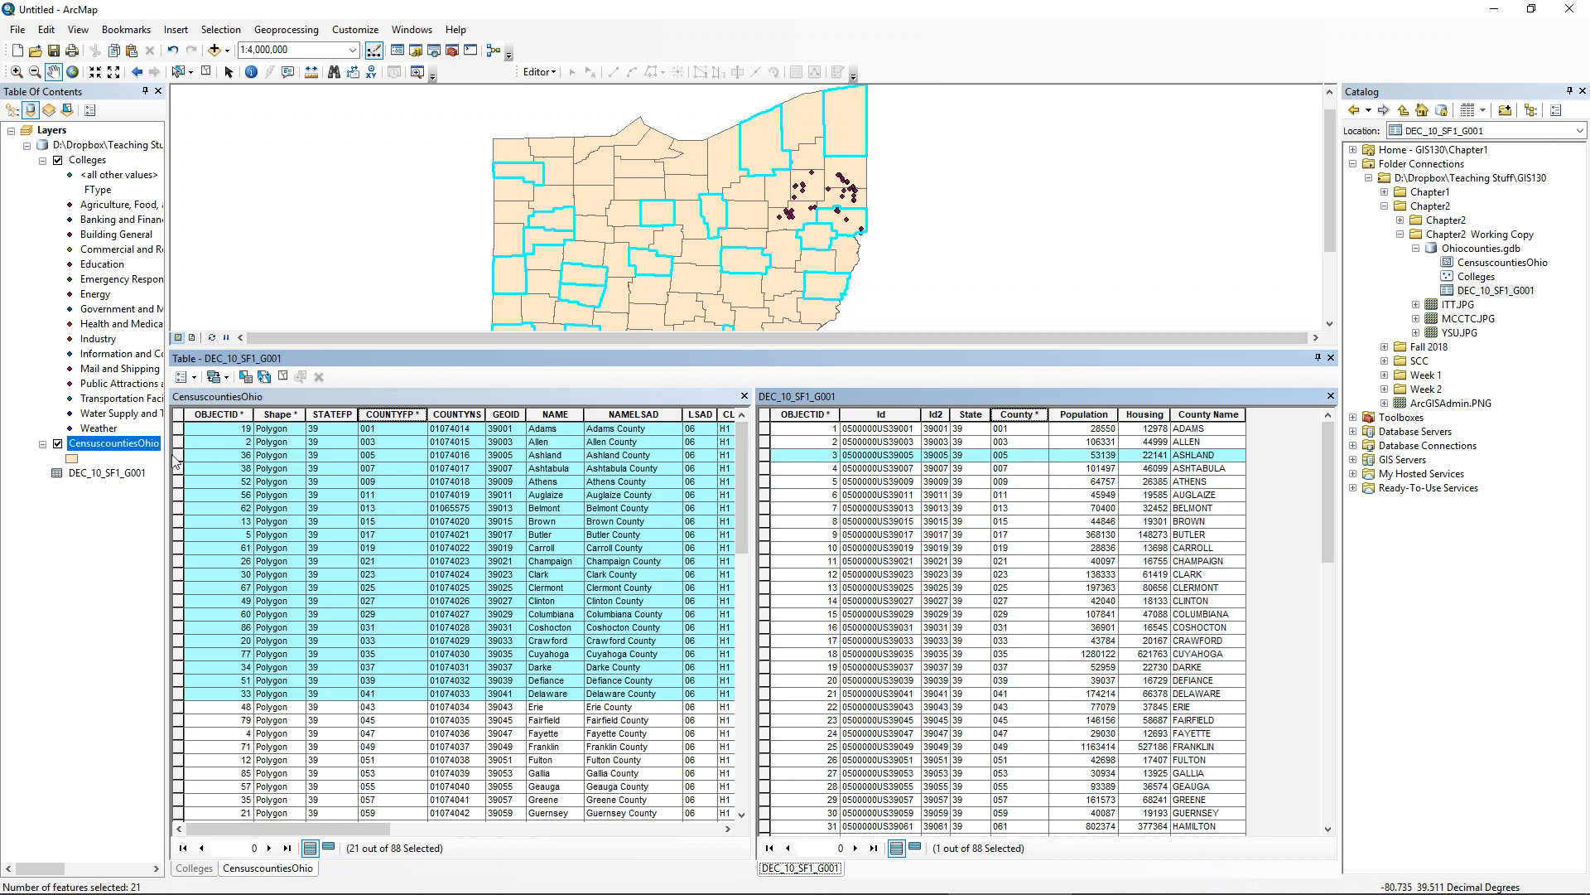
{"action": "left_click", "coordinate": [178, 443]}
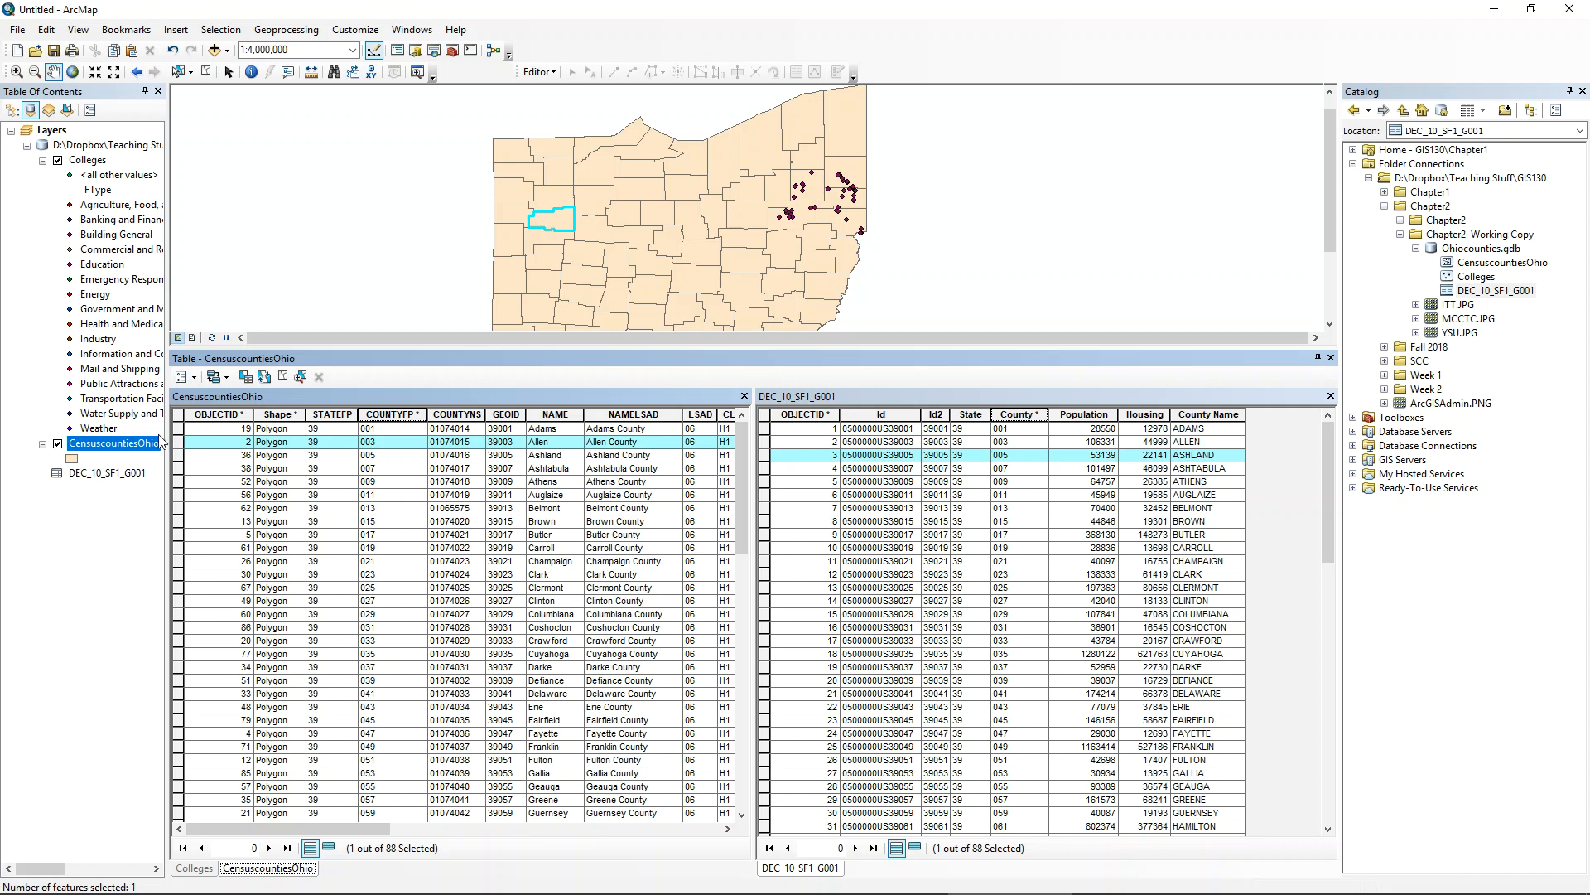
{"action": "left_click", "coordinate": [179, 428]}
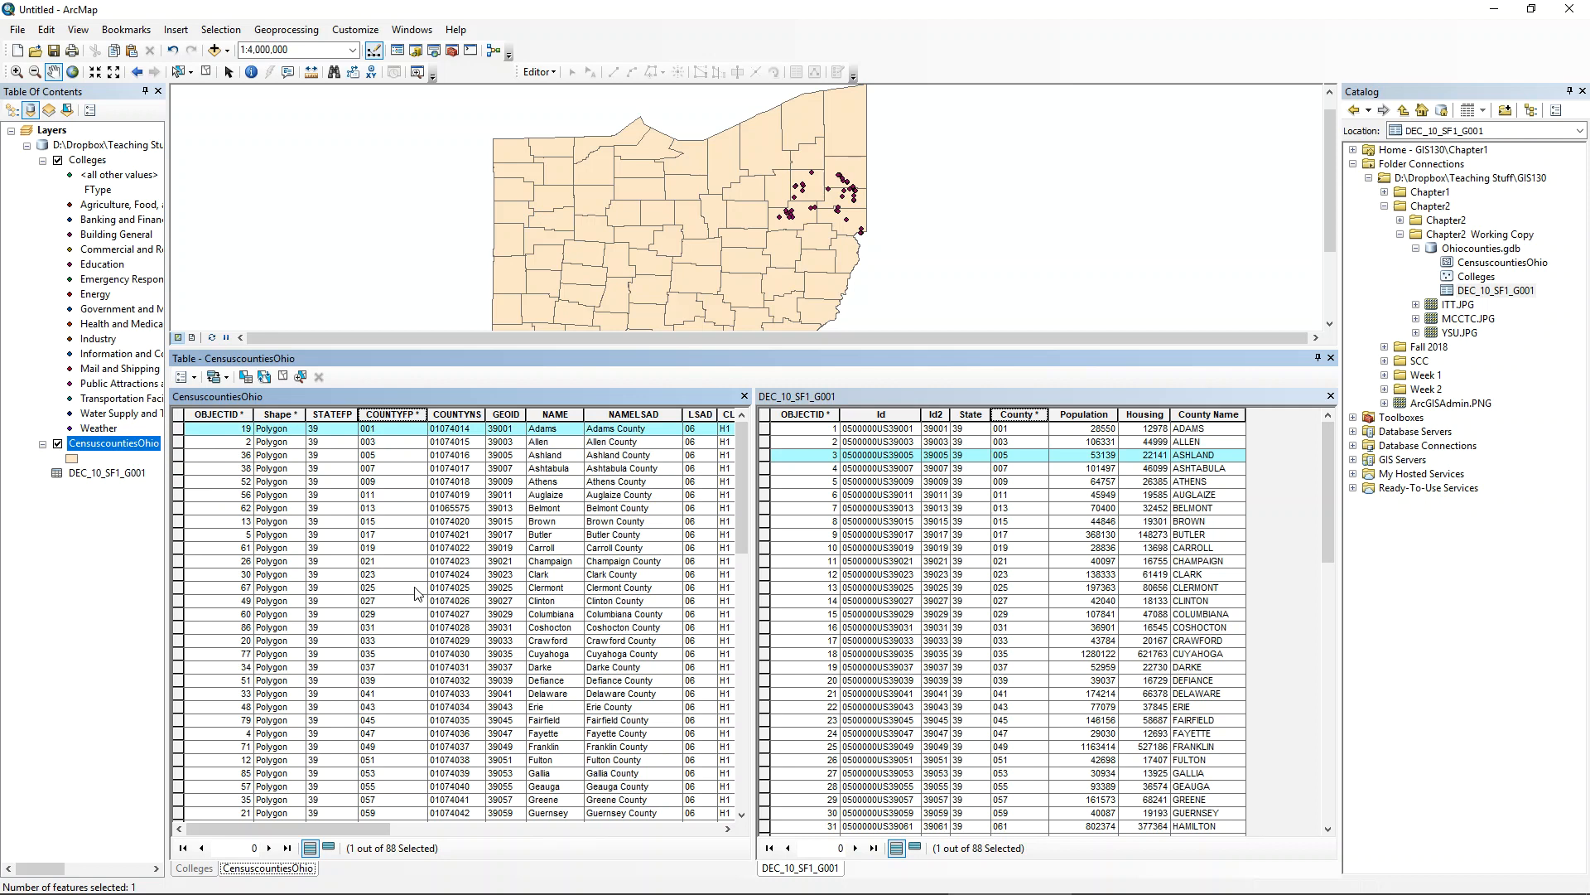
- Start a join on the CensuscountiesOhio layer to append attributes from another table
{"action": "left_click", "coordinate": [59, 547]}
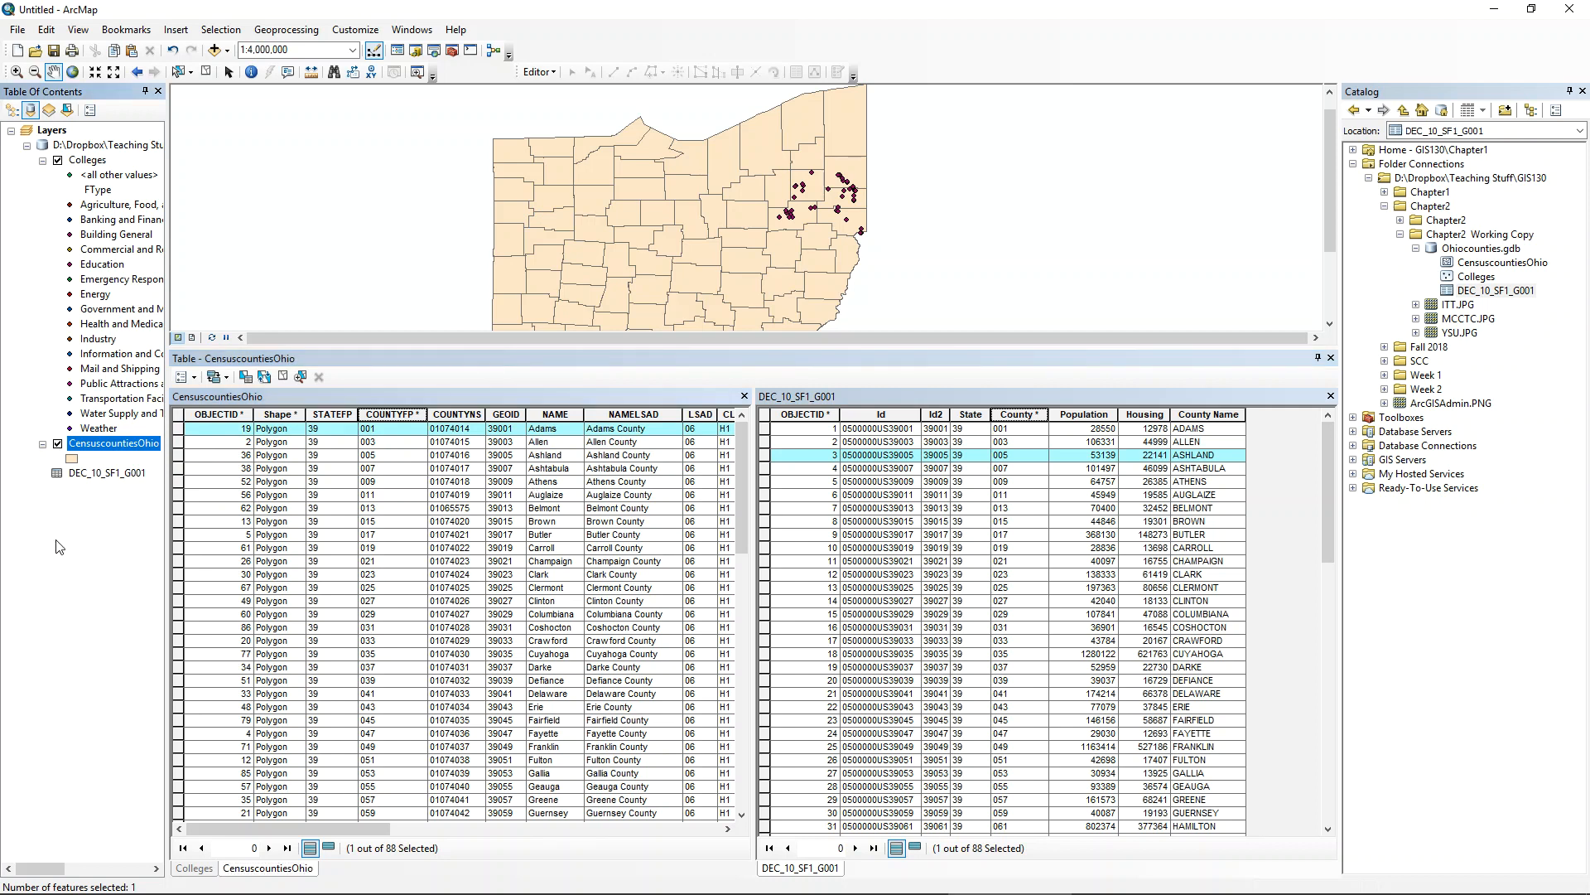
{"action": "right_click", "coordinate": [97, 453]}
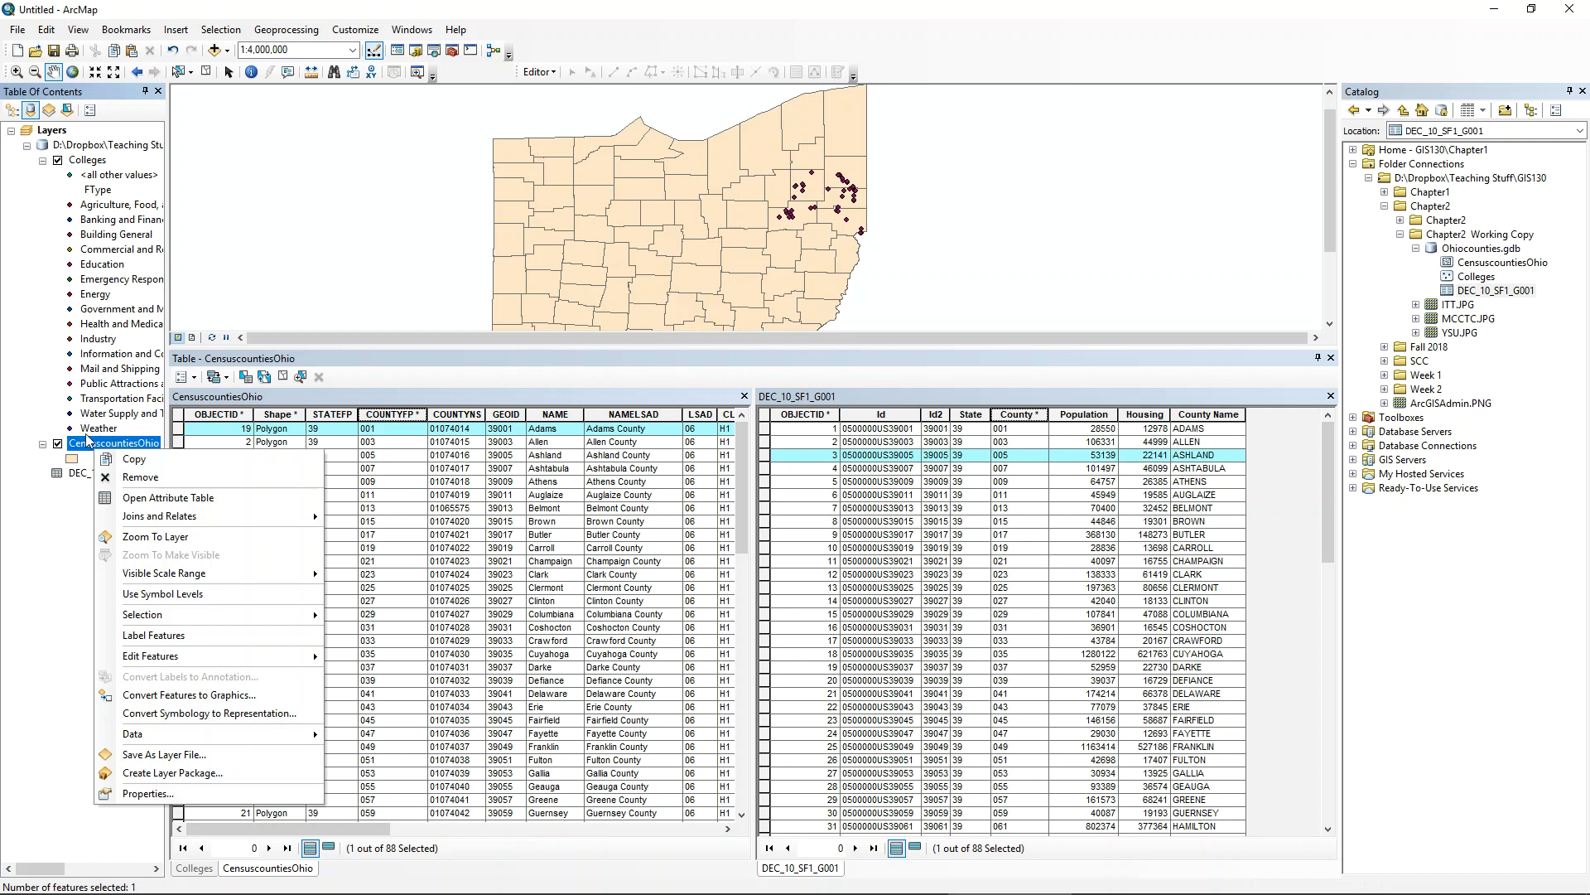
{"action": "mouse_move", "coordinate": [165, 522]}
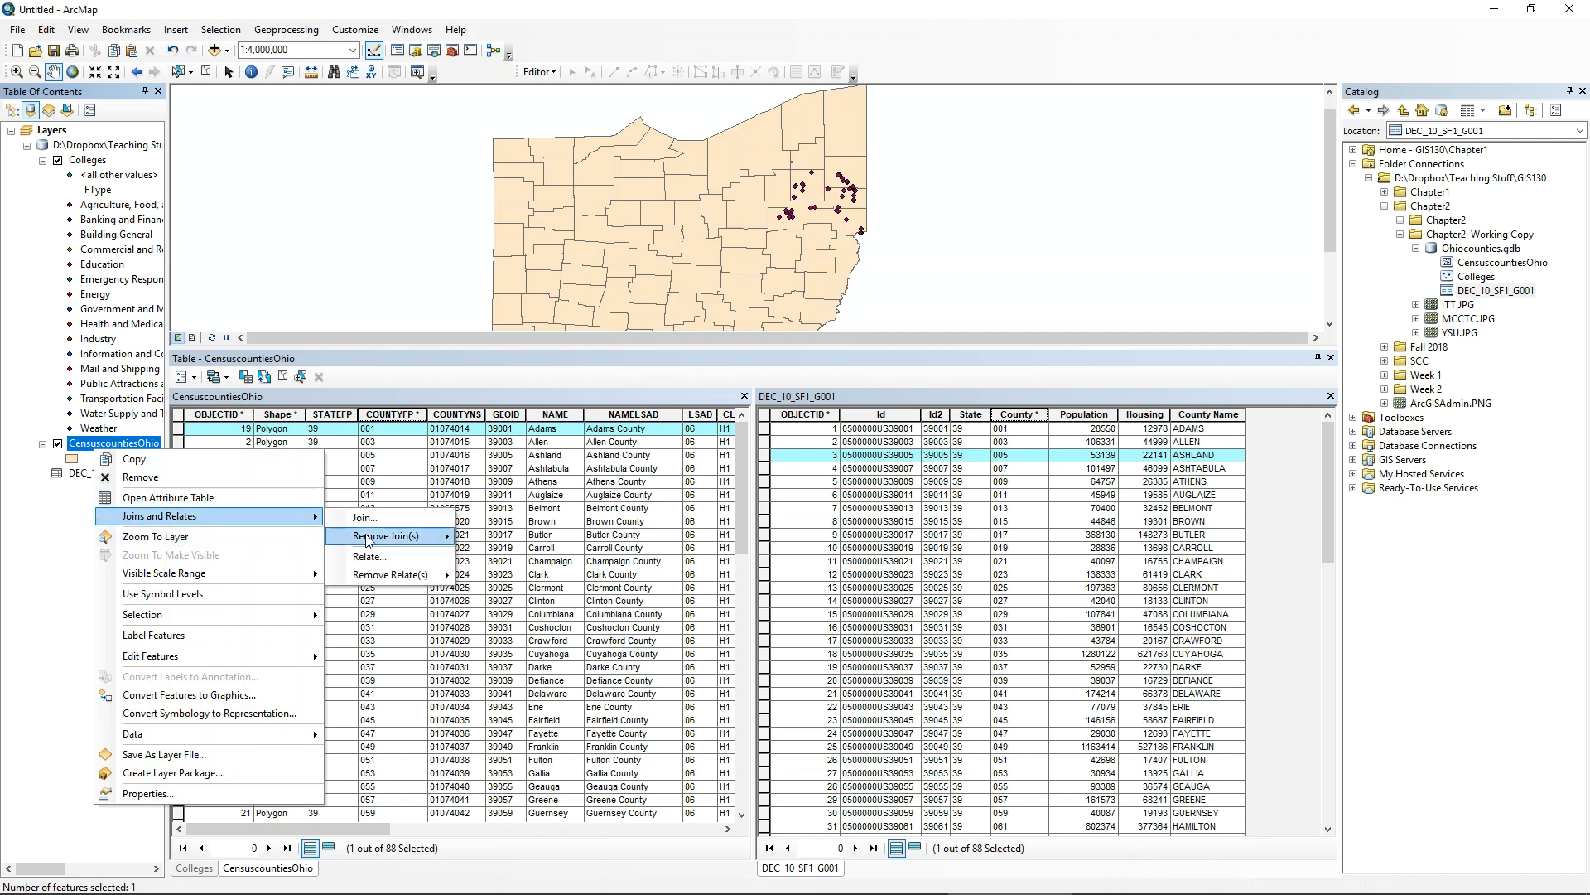
{"action": "left_click", "coordinate": [419, 522]}
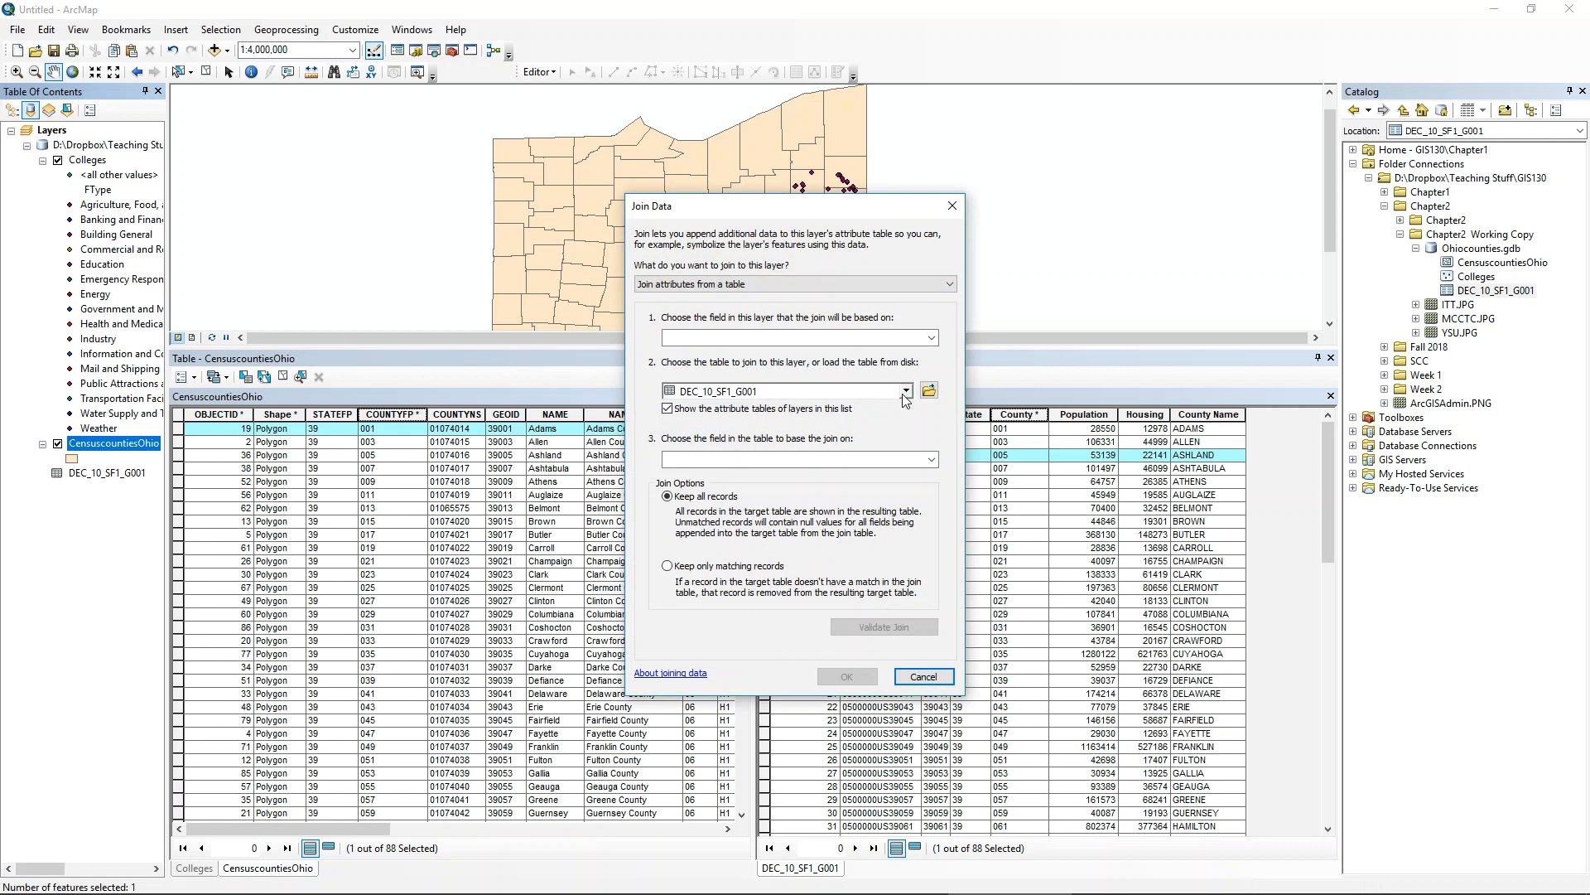
- Choose DEC_10_SF1_G001 as the table to join to the county layer
{"action": "left_click", "coordinate": [906, 391]}
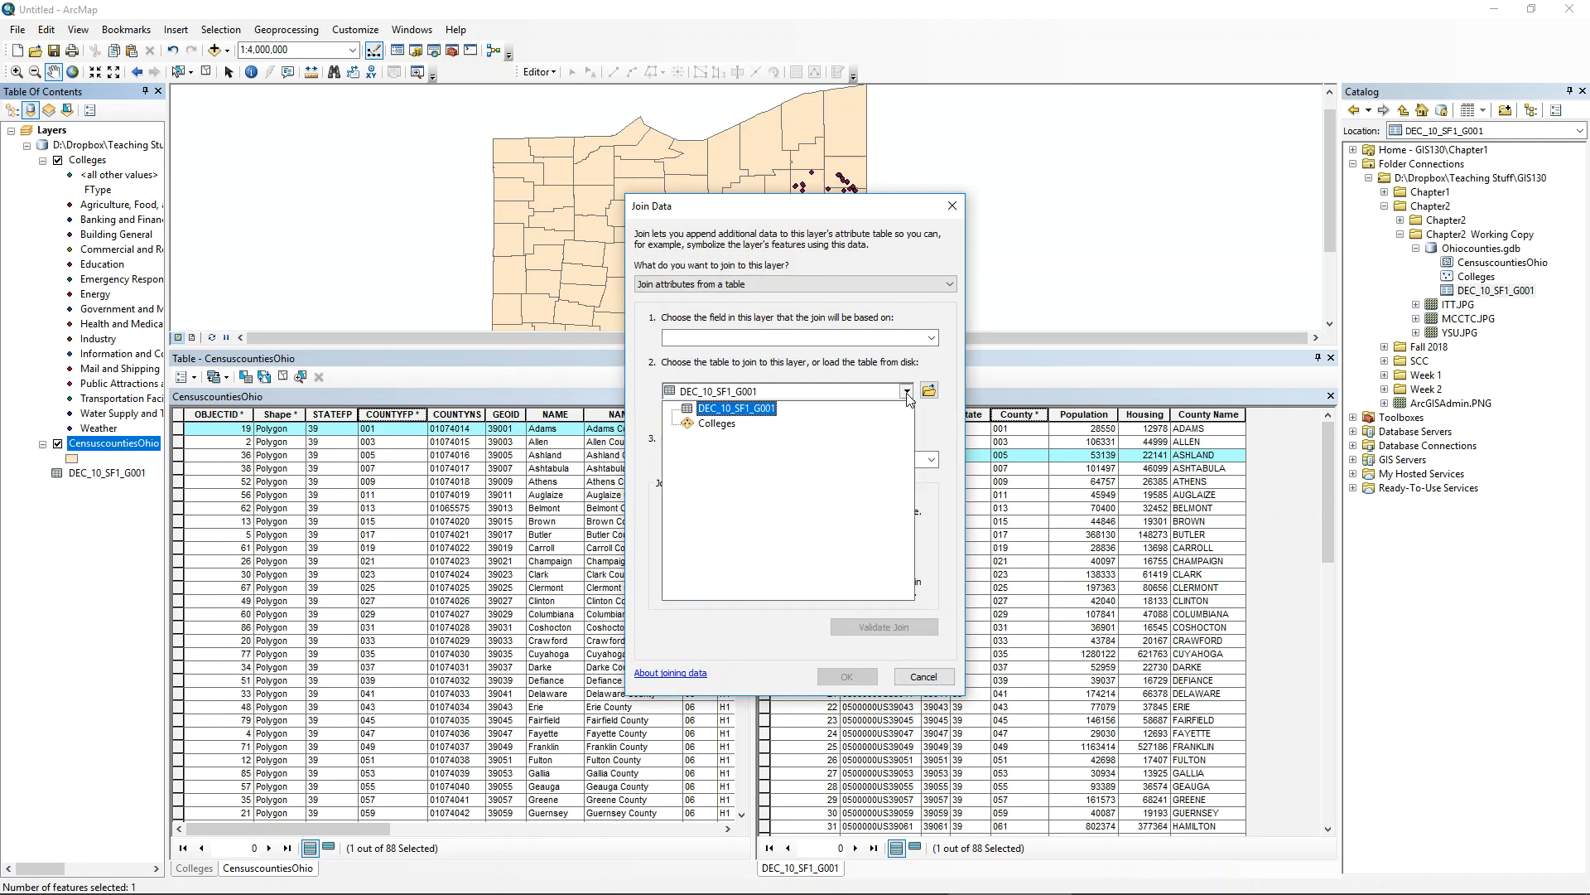
{"action": "left_click", "coordinate": [736, 409]}
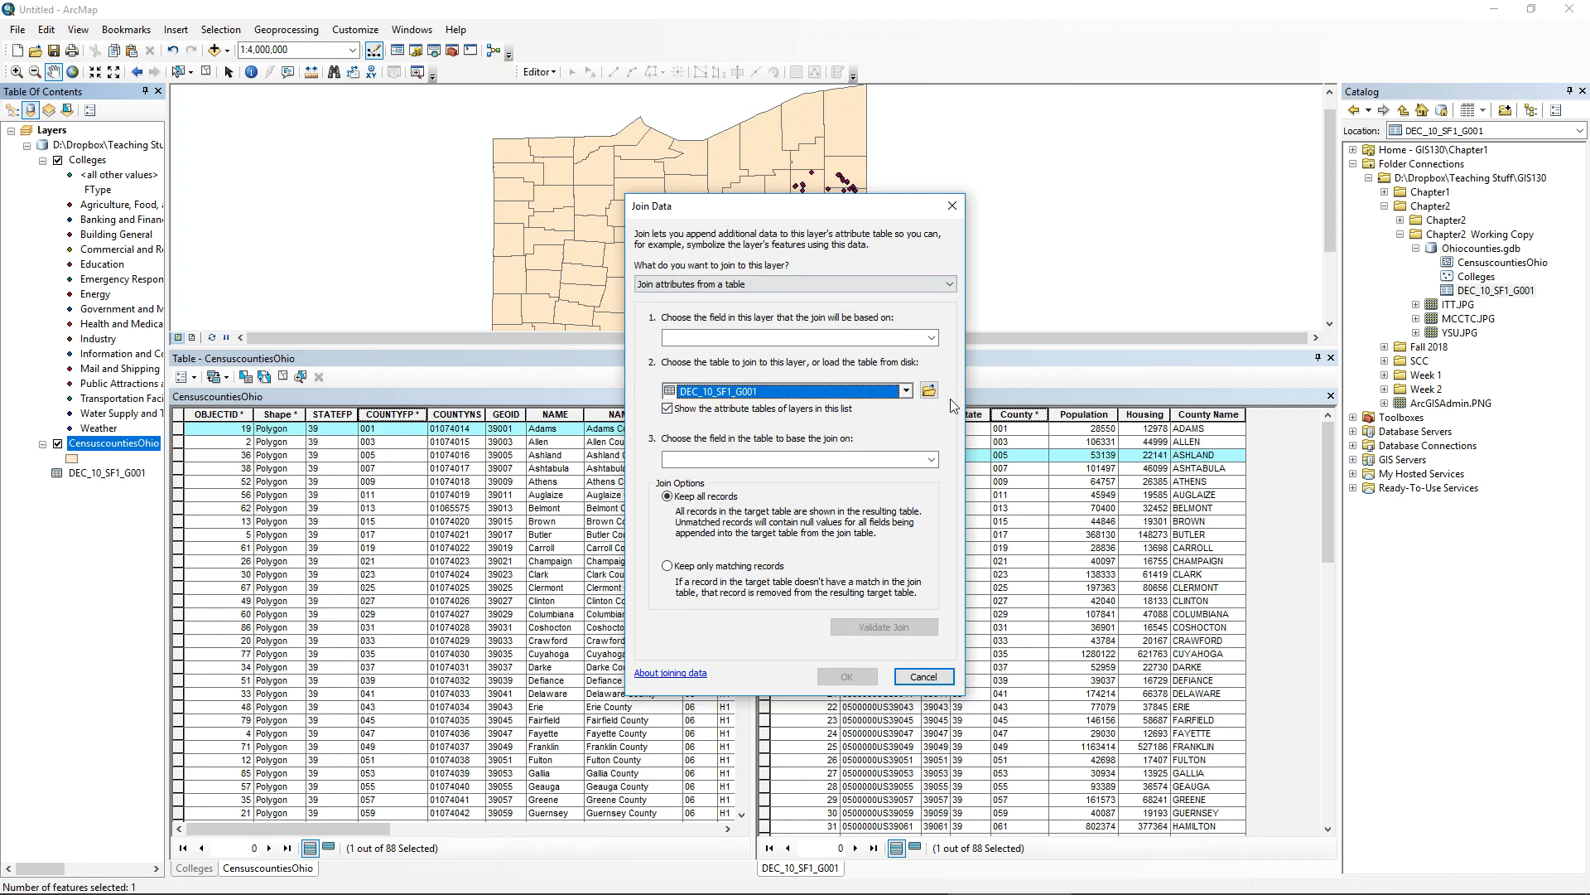
{"action": "left_click", "coordinate": [928, 390]}
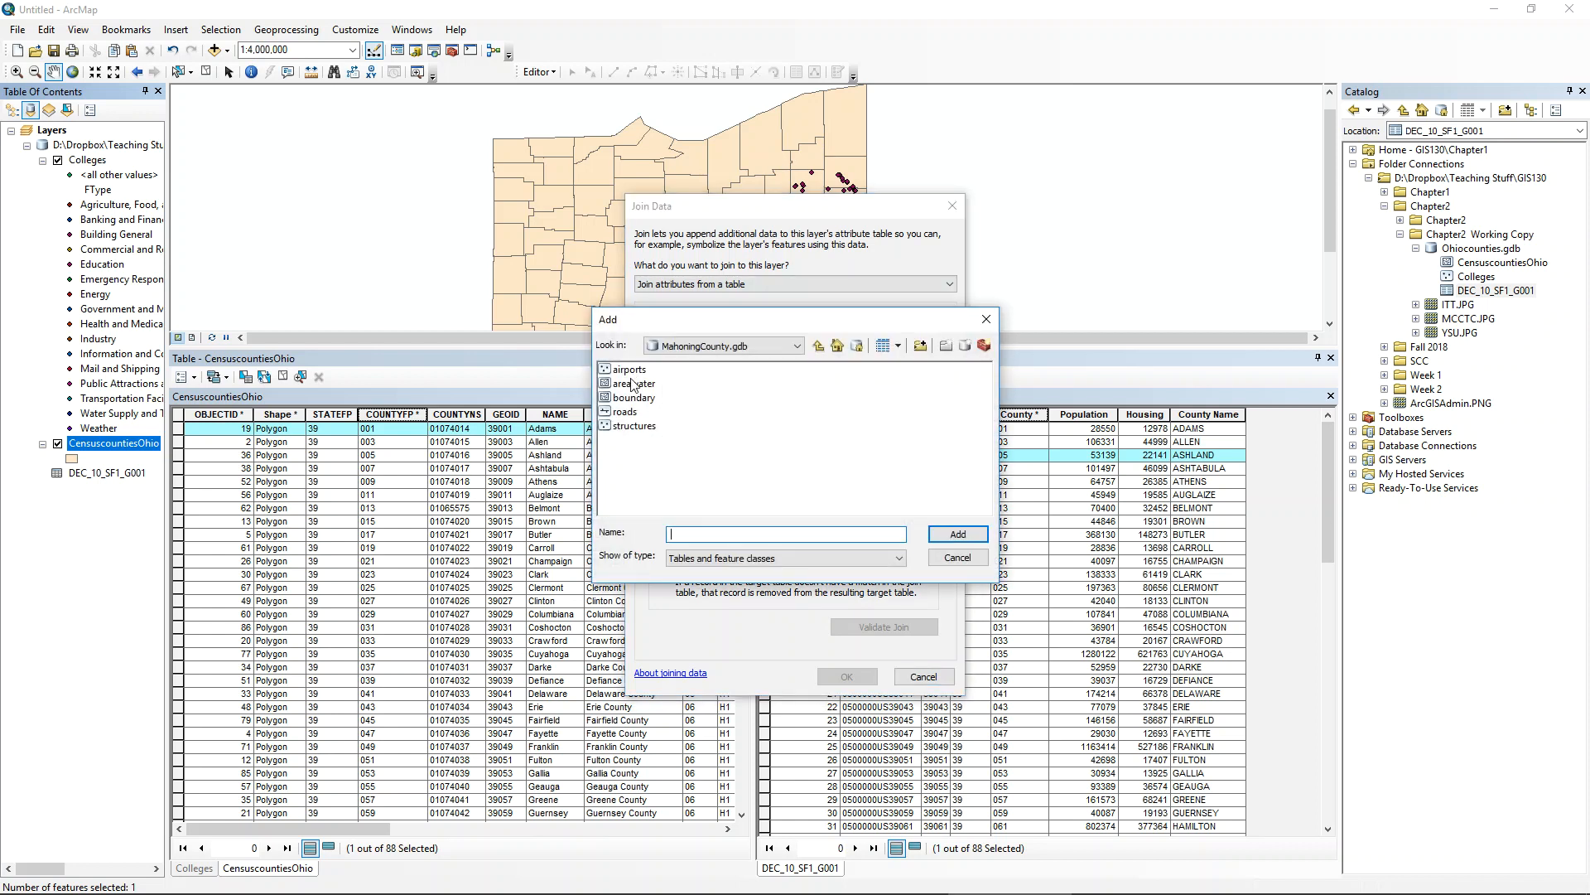
{"action": "left_click", "coordinate": [776, 346]}
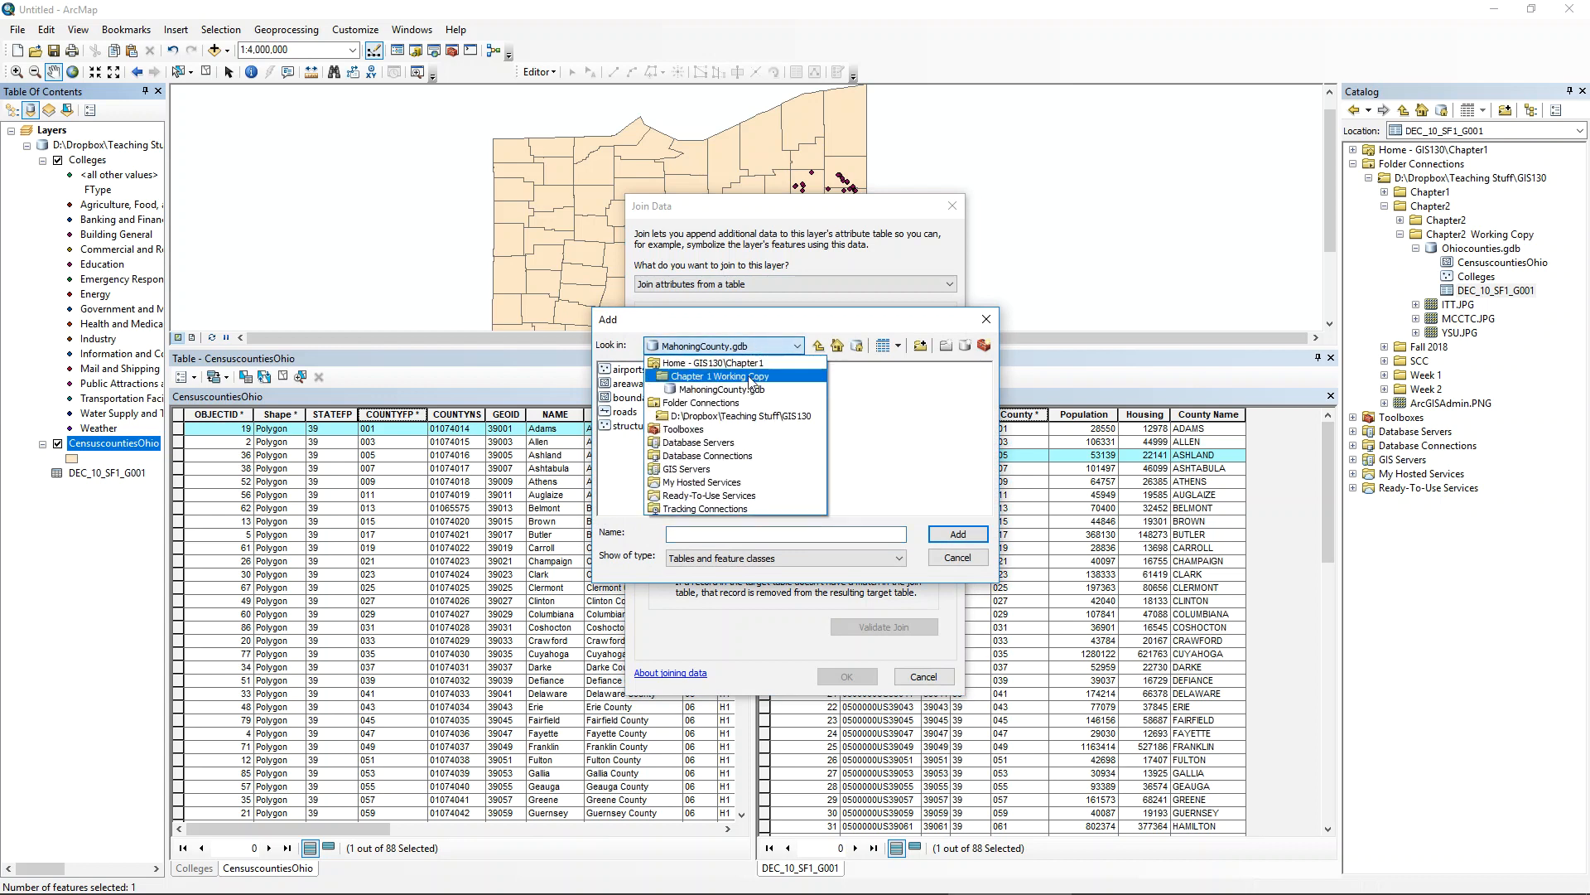
{"action": "left_click", "coordinate": [754, 383]}
{"action": "left_click", "coordinate": [985, 319]}
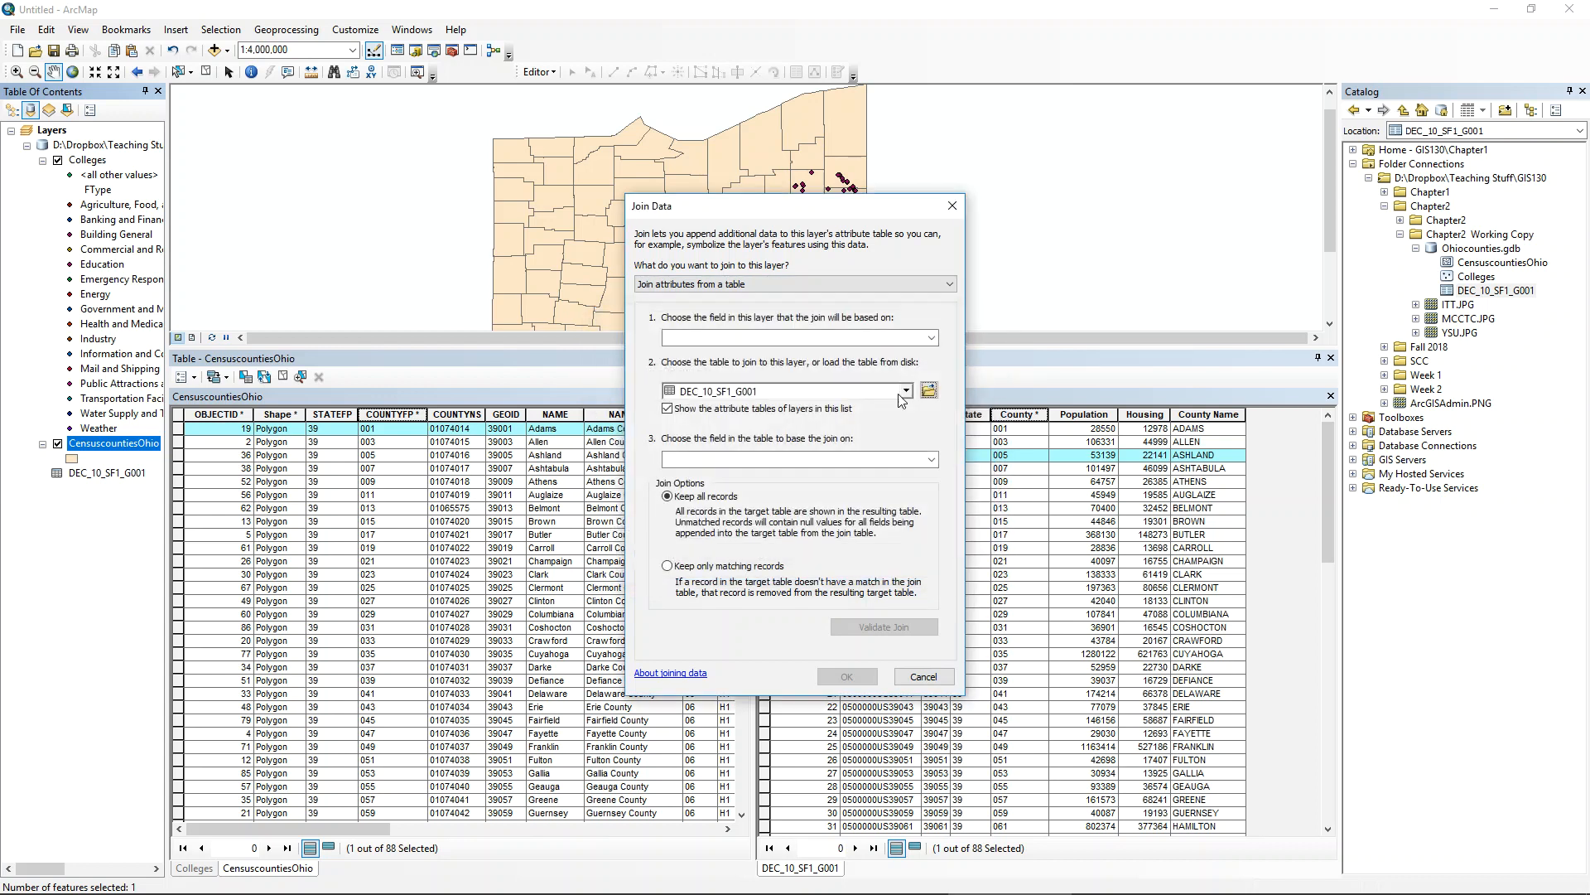
- Base the join on the layer's COUNTYFP field and the County field of the DEC_10_SF1_G001 table
{"action": "left_click", "coordinate": [931, 339]}
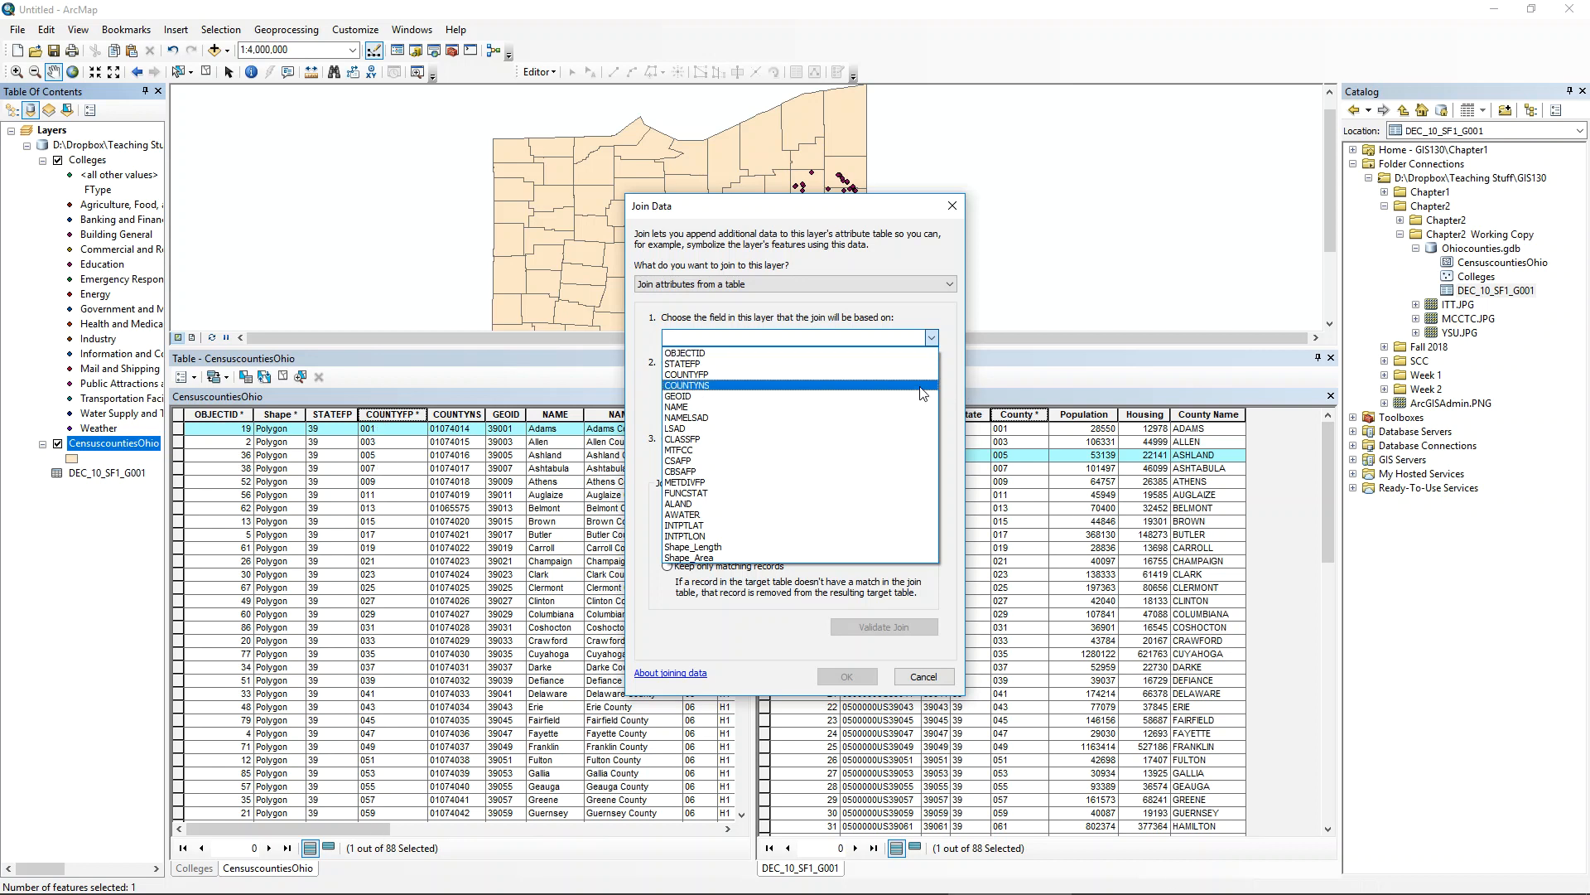
{"action": "left_click", "coordinate": [817, 375]}
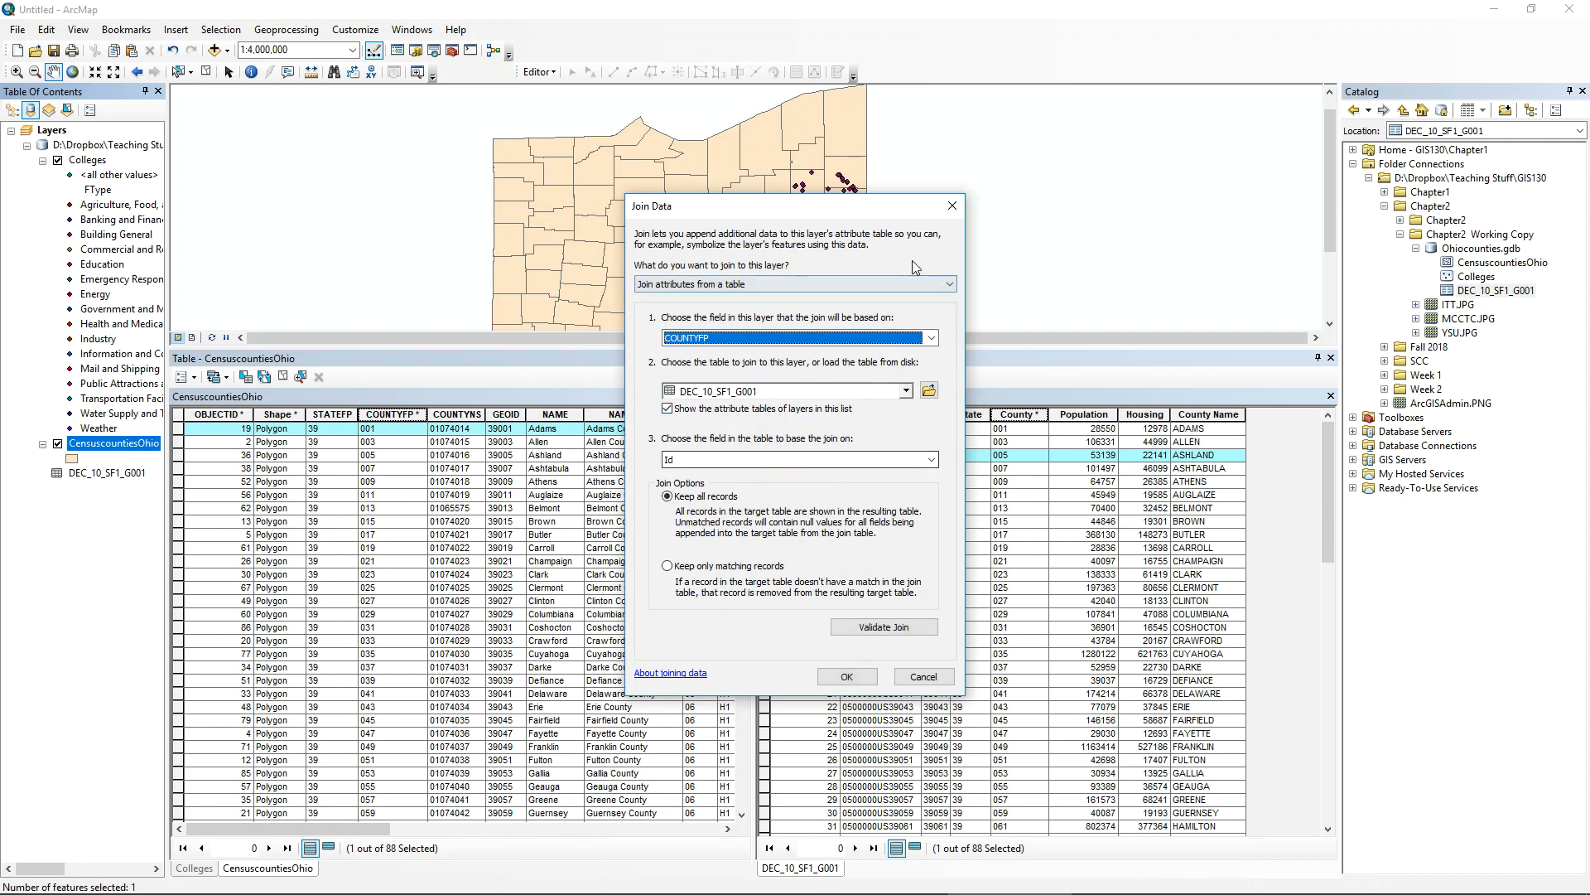
{"action": "left_click_drag", "start_coordinate": [869, 211], "coordinate": [592, 155]}
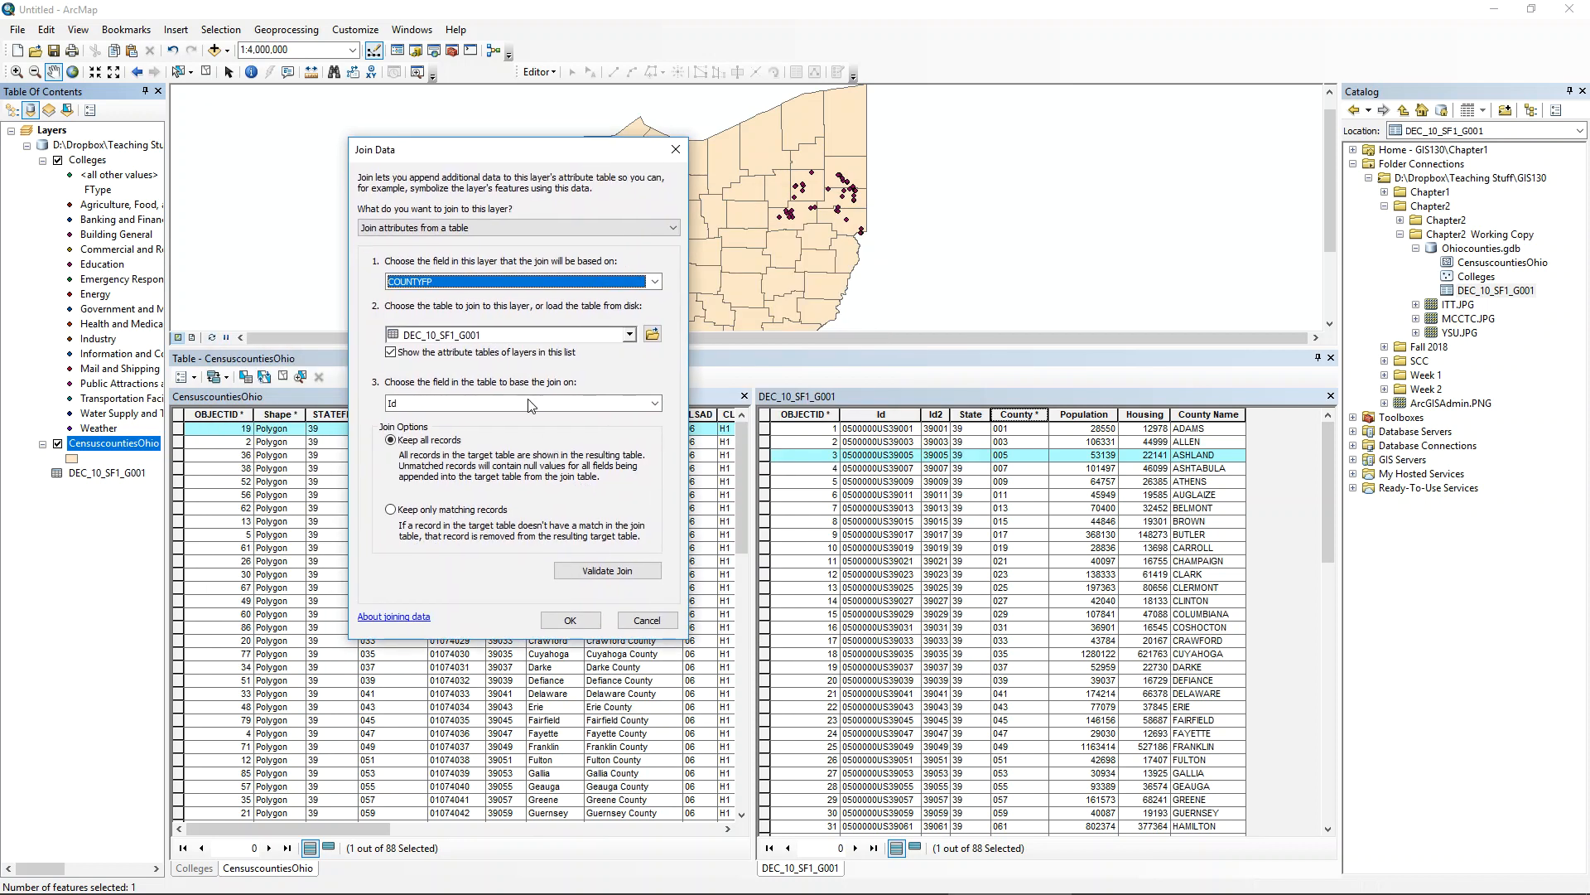
{"action": "left_click", "coordinate": [497, 402]}
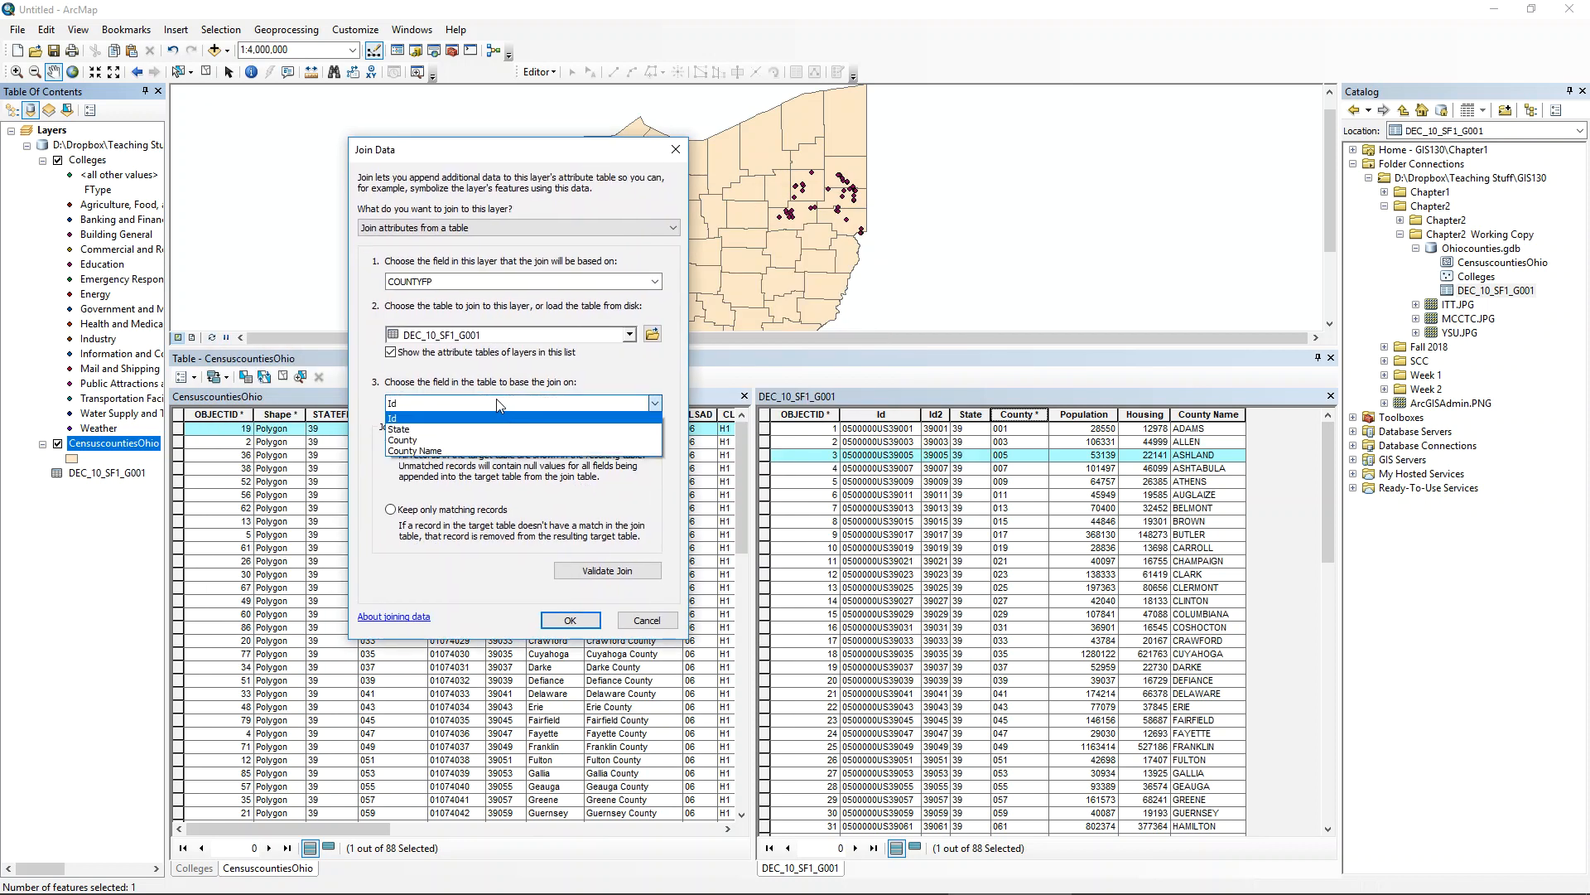
{"action": "left_click", "coordinate": [497, 403]}
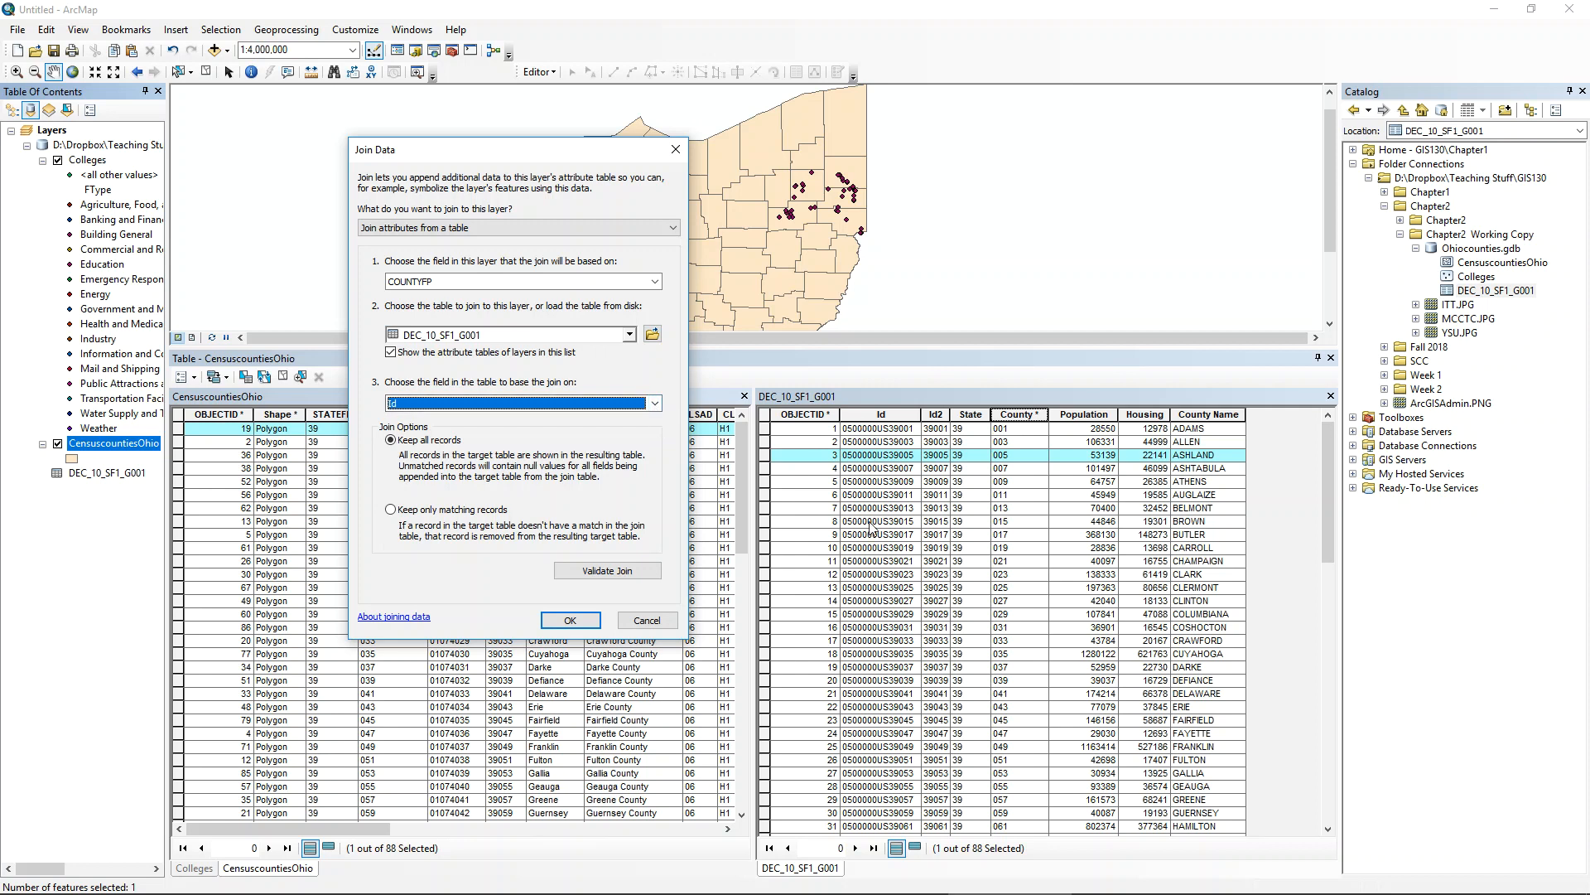
{"action": "left_click_drag", "start_coordinate": [525, 142], "coordinate": [573, 160]}
{"action": "left_click_drag", "start_coordinate": [648, 200], "coordinate": [581, 127]}
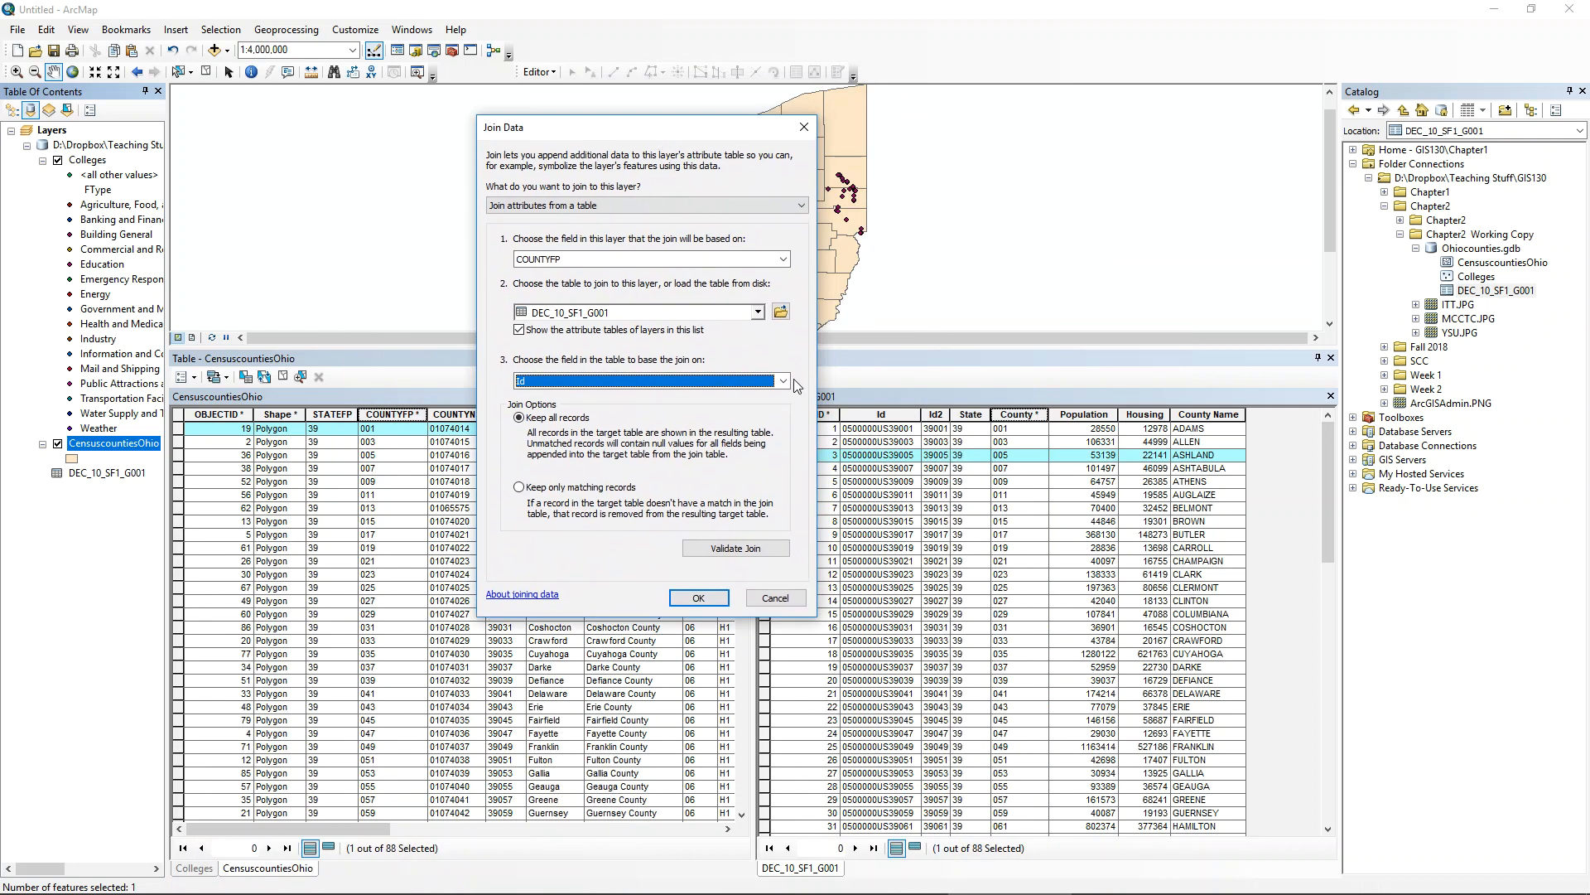
{"action": "left_click", "coordinate": [781, 383]}
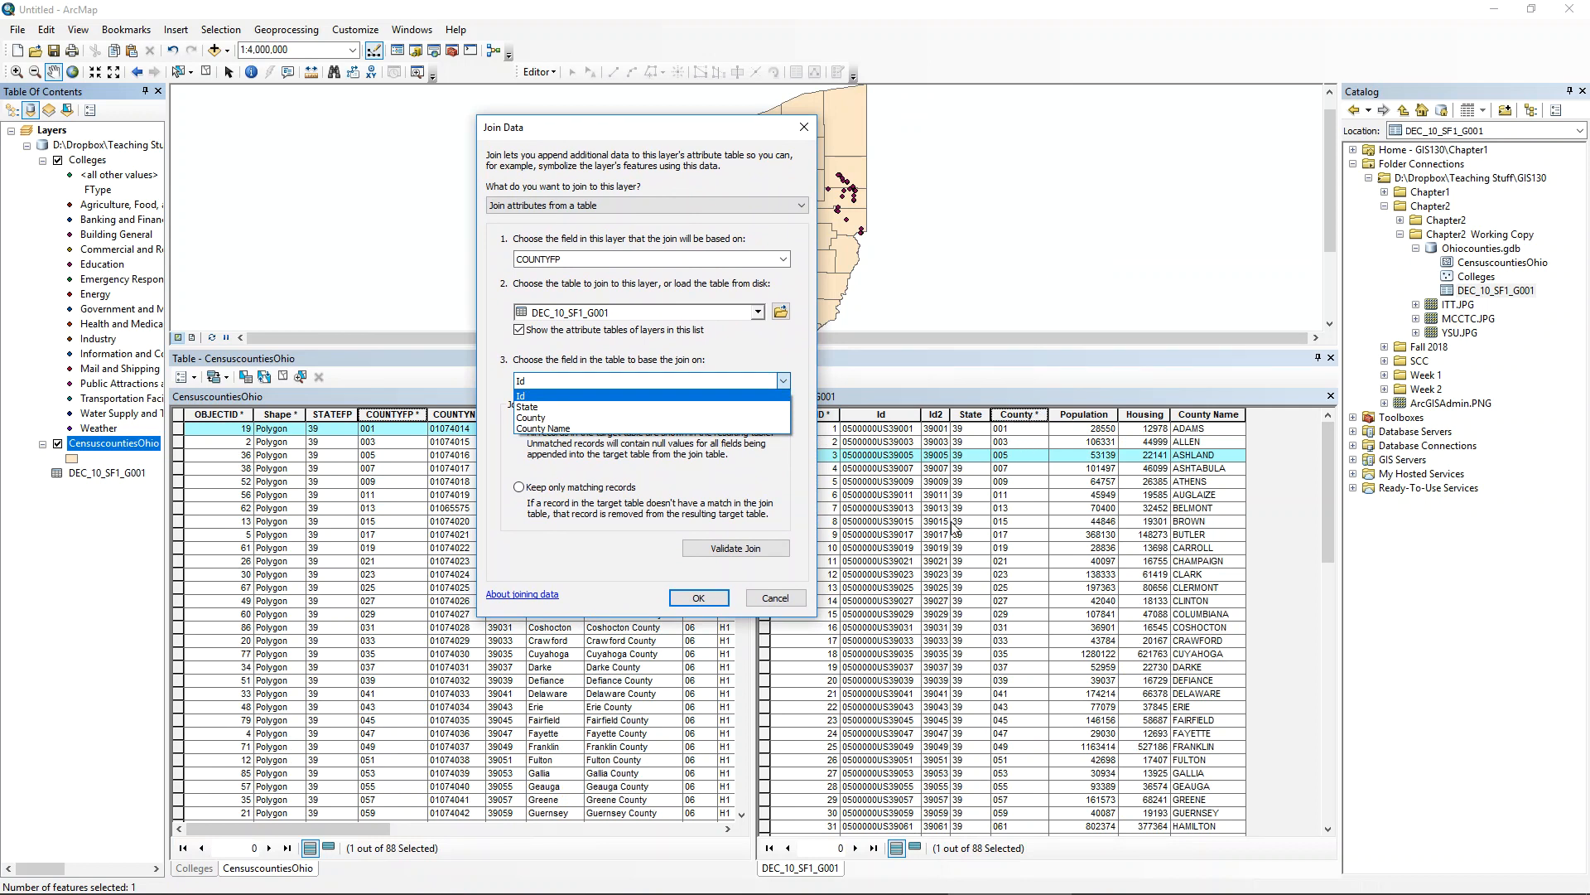
{"action": "left_click", "coordinate": [542, 417]}
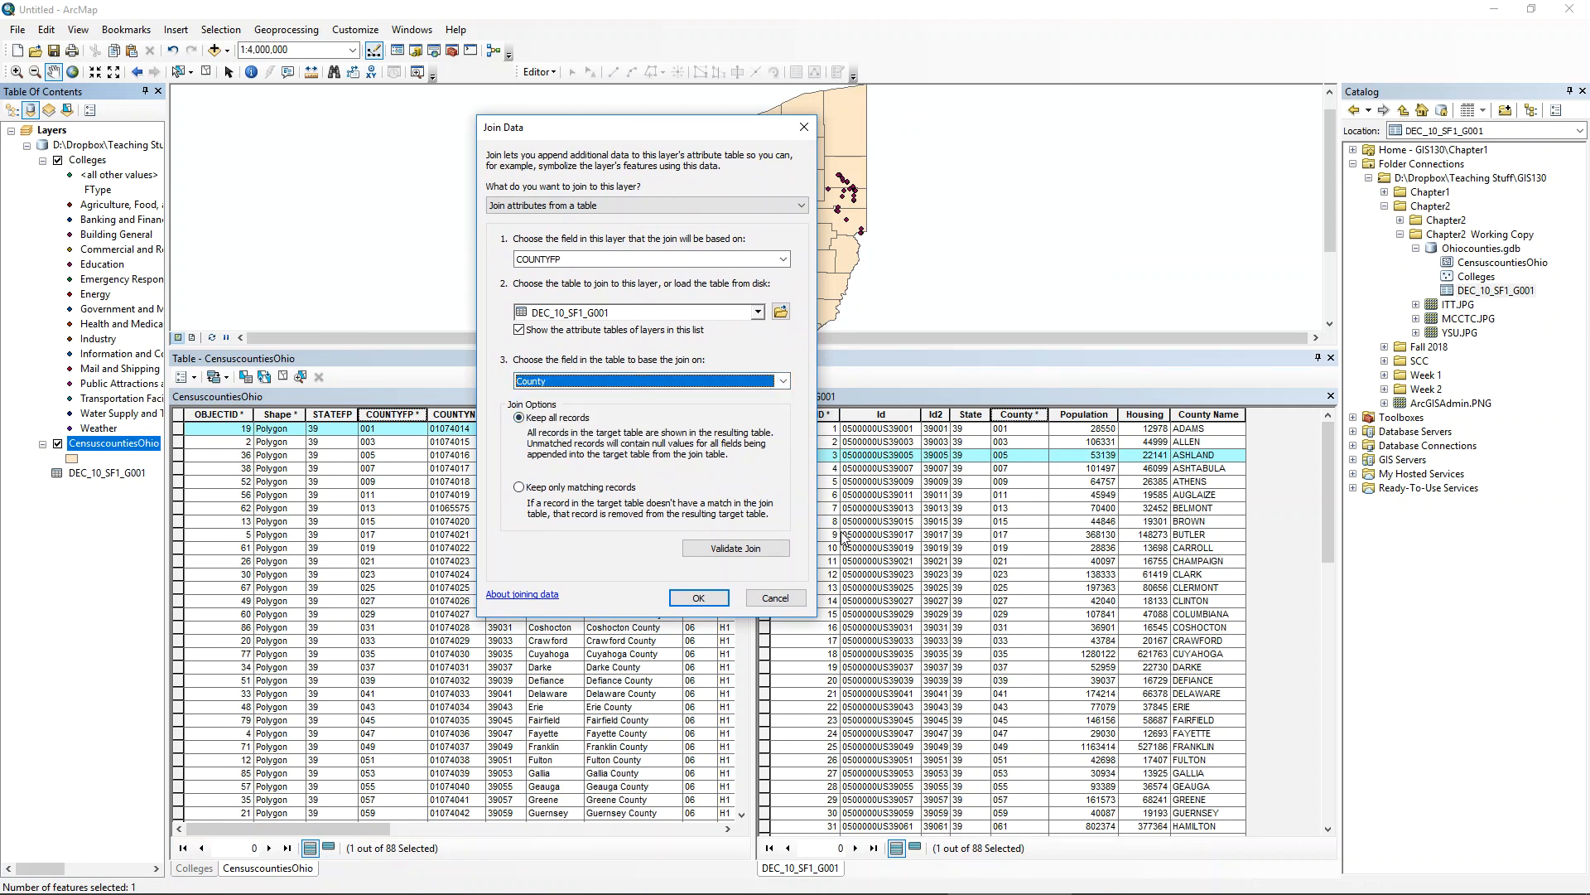
- Validate the join between the county layer and the census table, and apply it keeping all records
{"action": "left_click", "coordinate": [722, 553]}
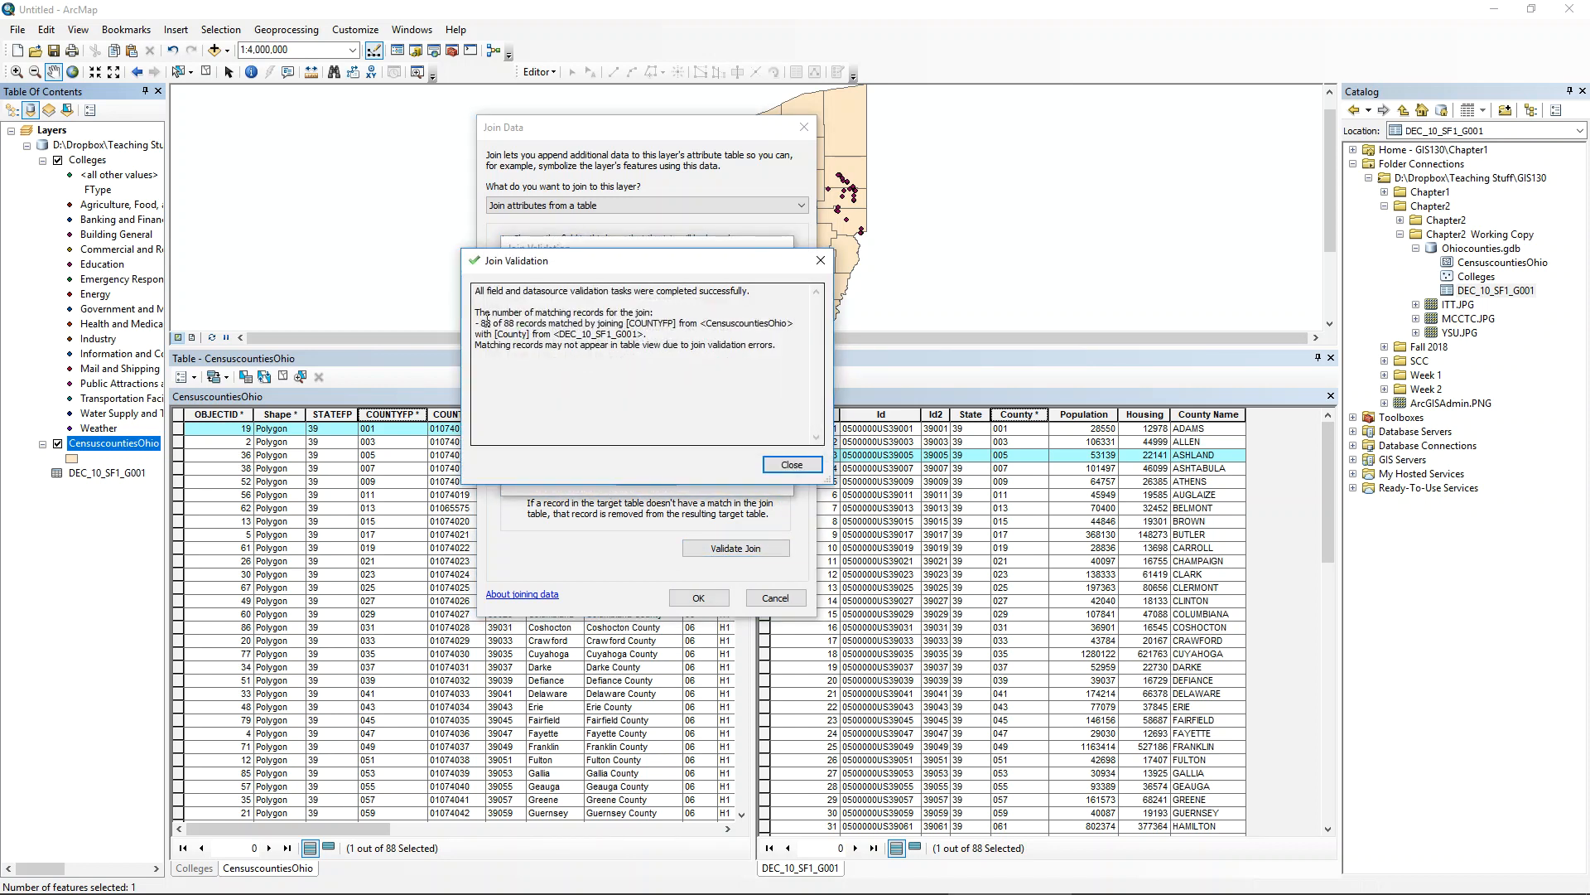
{"action": "left_click_drag", "start_coordinate": [476, 322], "coordinate": [750, 325]}
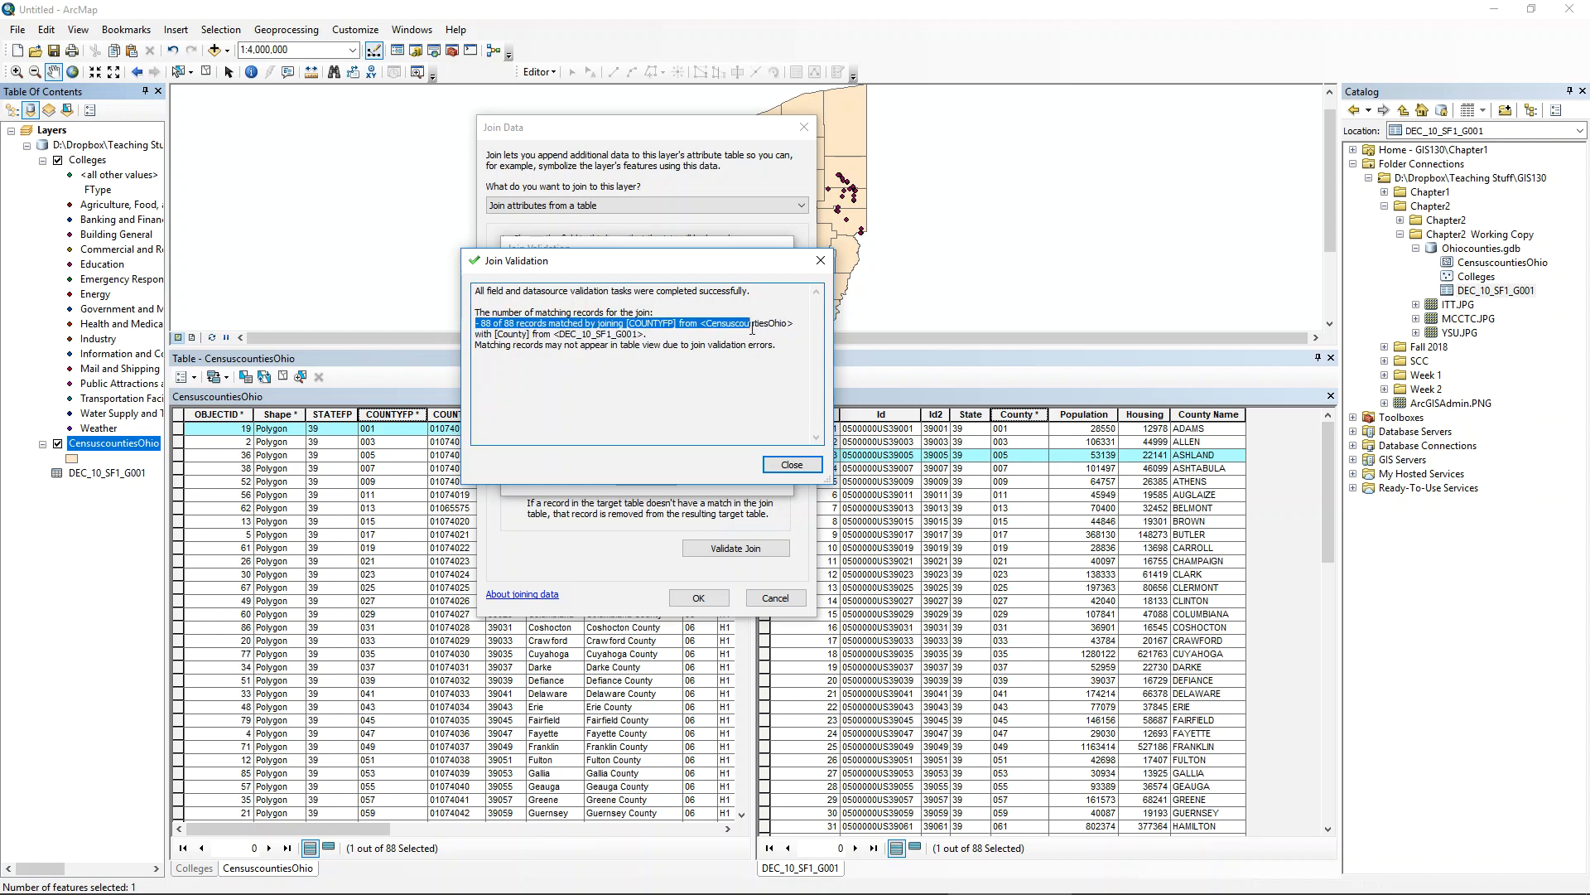
{"action": "left_click", "coordinate": [751, 325]}
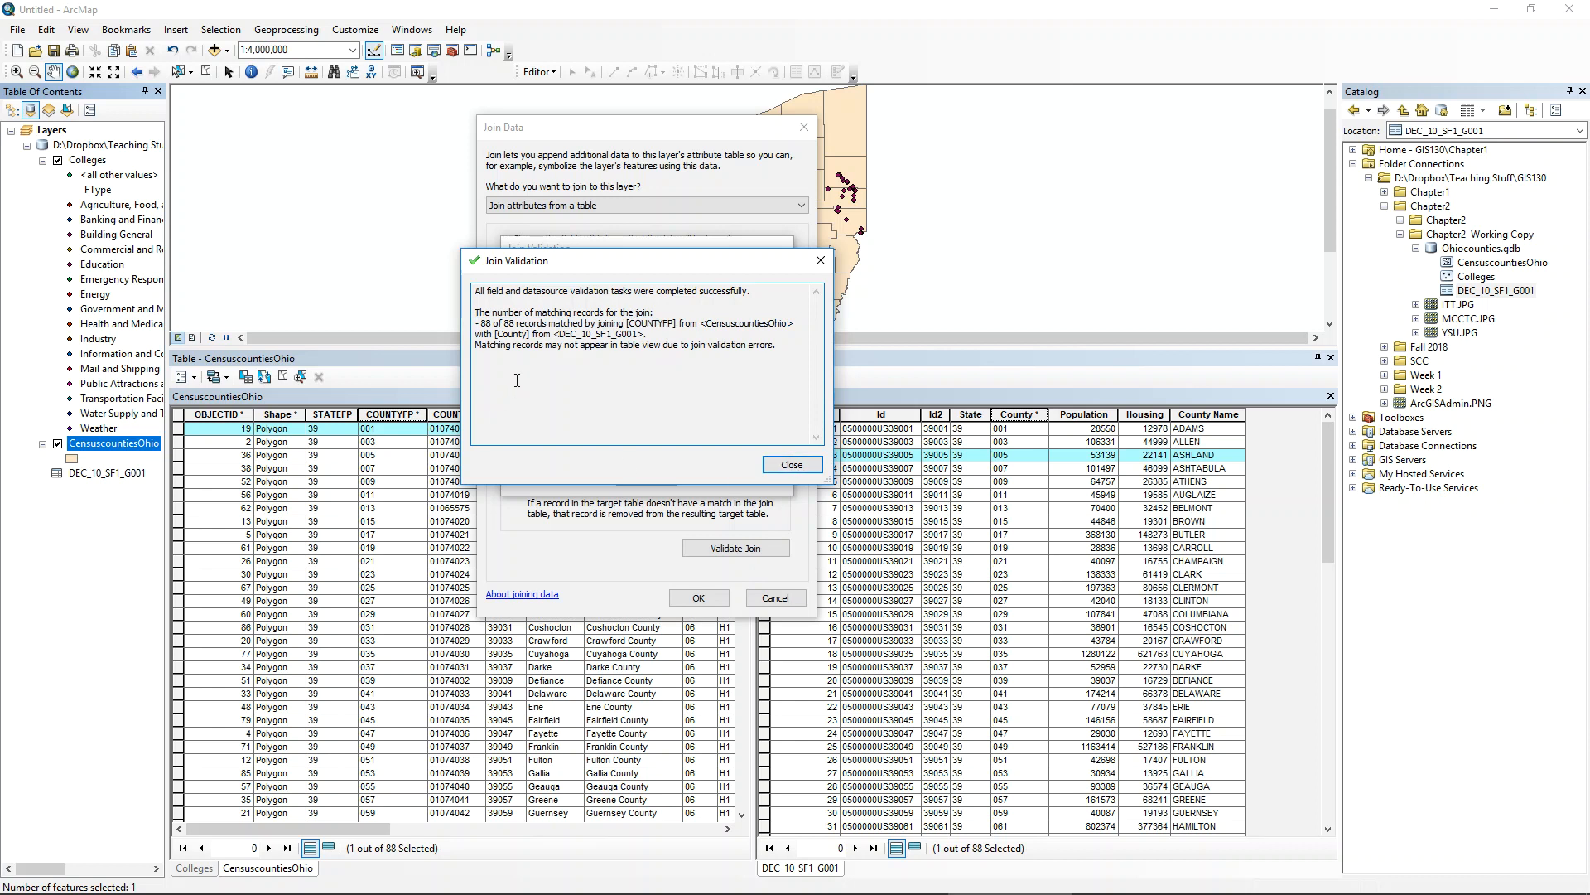
{"action": "left_click", "coordinate": [786, 471]}
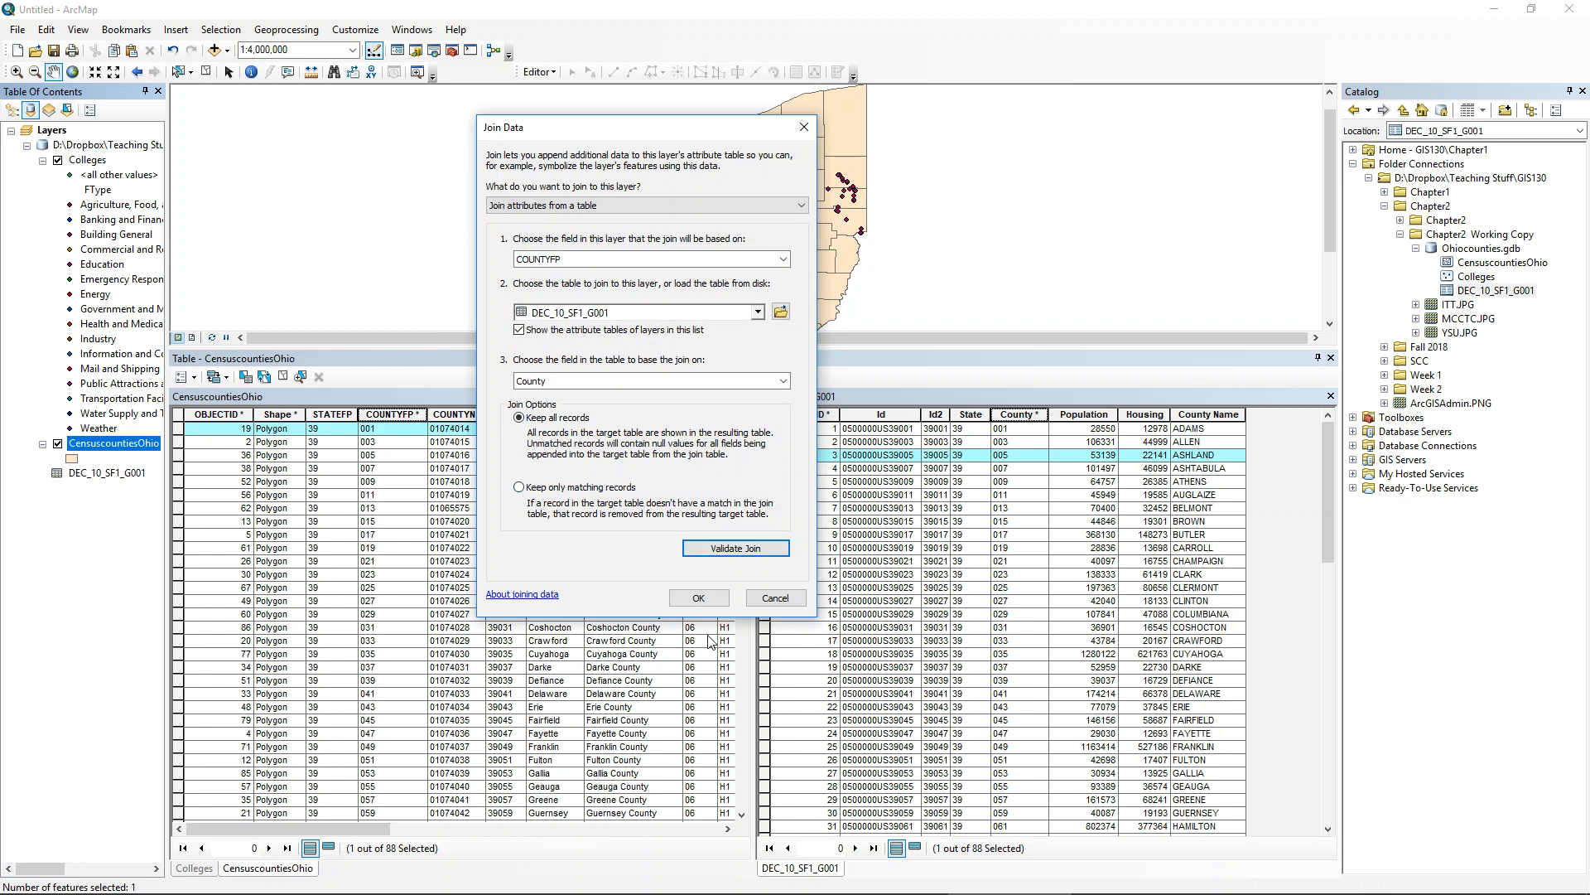
{"action": "left_click", "coordinate": [698, 599]}
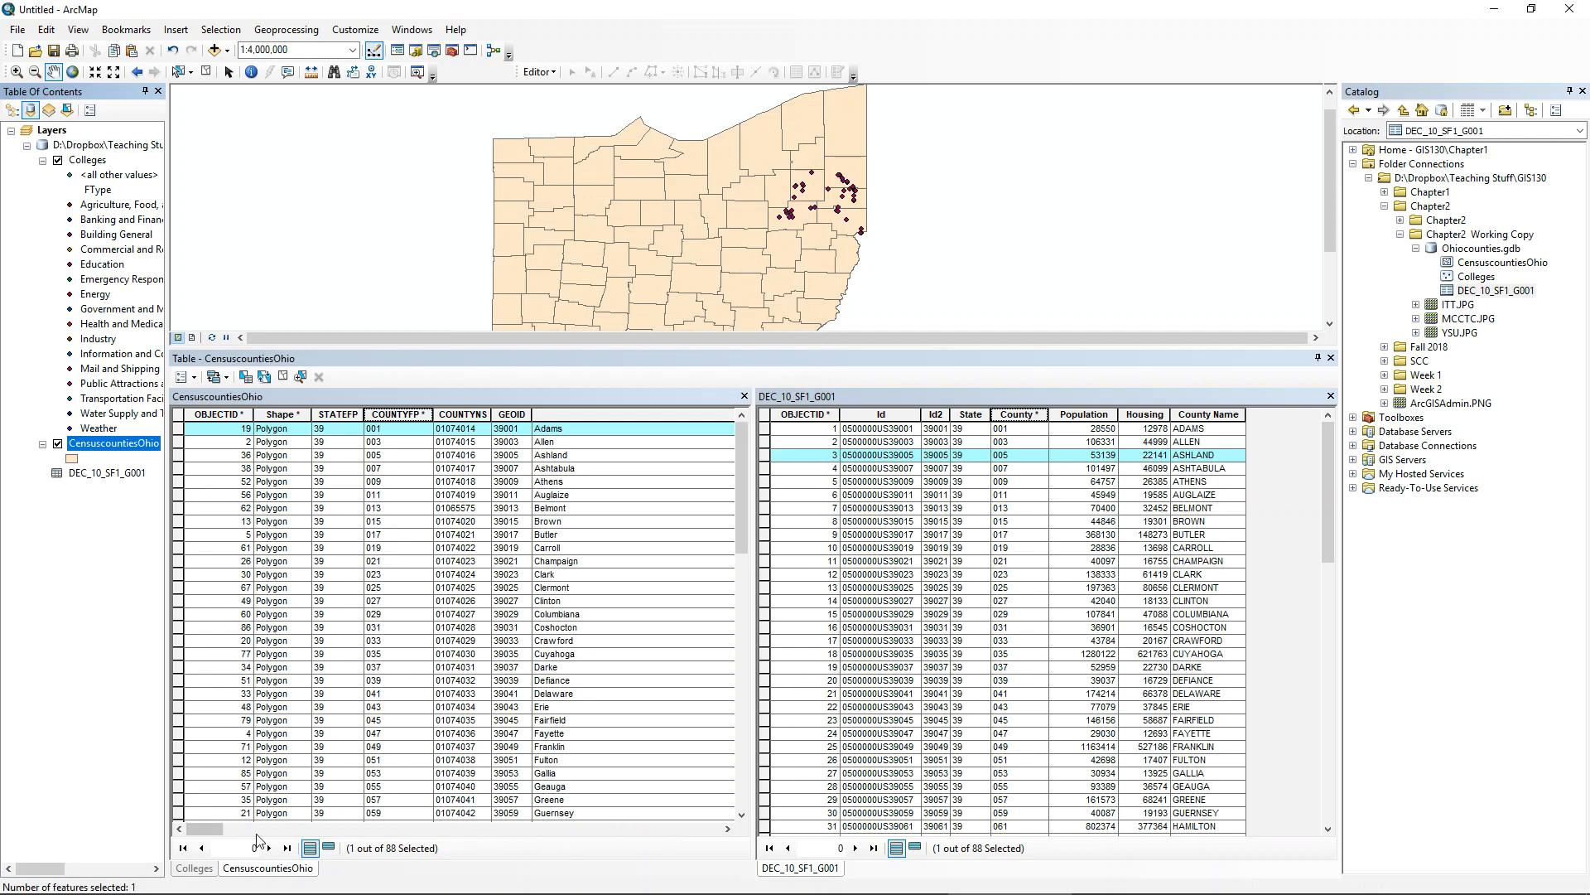
- Close the DEC_10_SF1_G001 table and examine the joined Population and Housing fields in the CensuscountiesOhio table
{"action": "left_click", "coordinate": [1331, 397]}
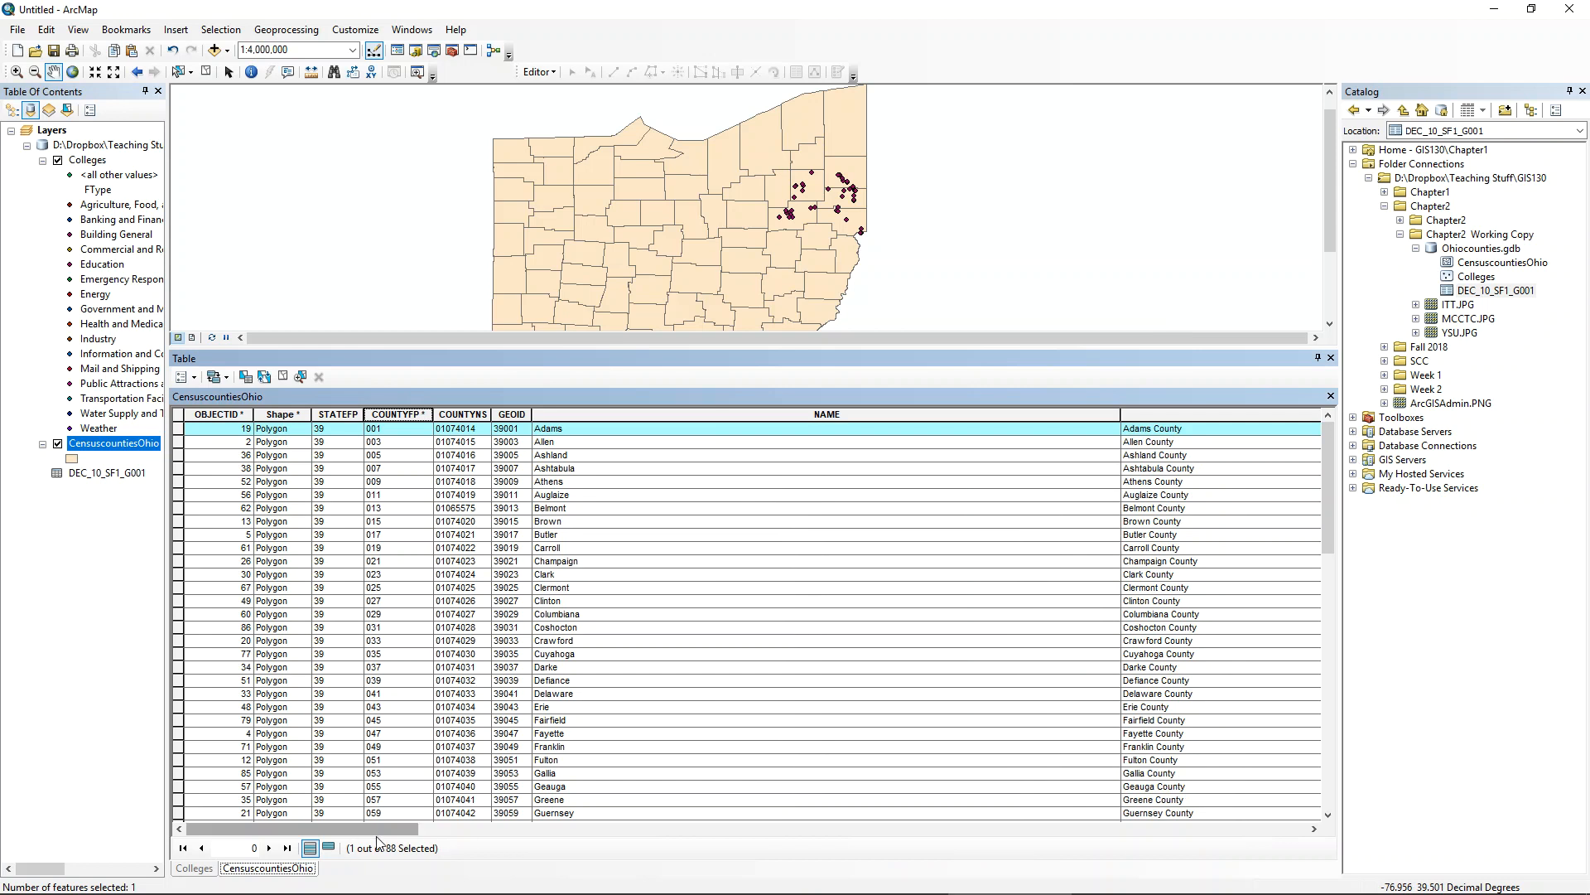
{"action": "left_click_drag", "start_coordinate": [375, 833], "coordinate": [1279, 878]}
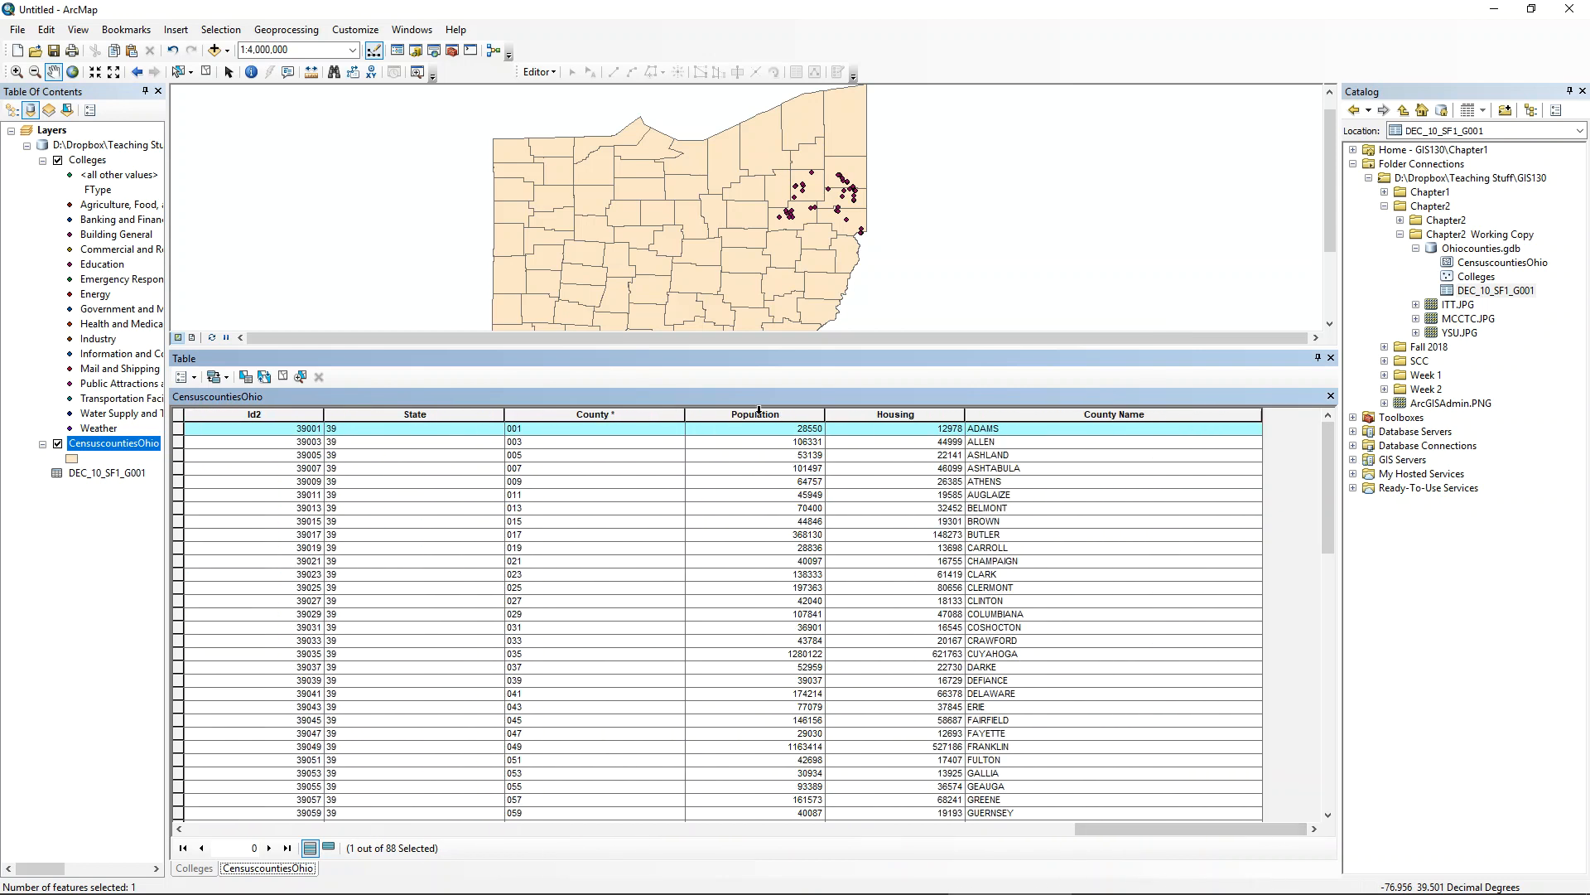
{"action": "left_click", "coordinate": [763, 414]}
{"action": "left_click", "coordinate": [916, 409]}
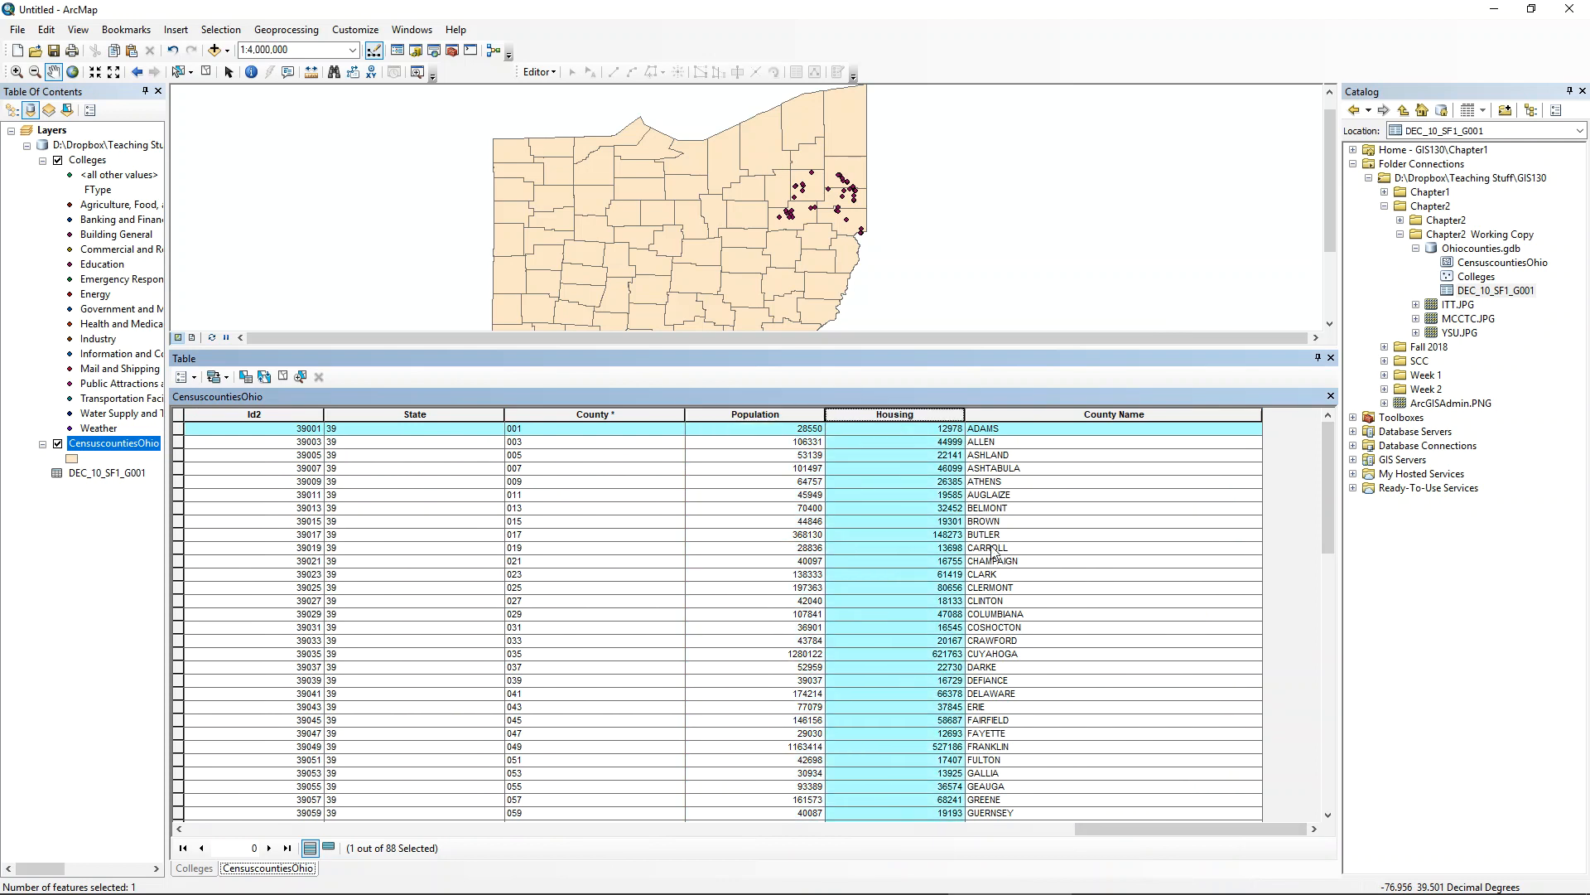
{"action": "left_click", "coordinate": [1027, 469]}
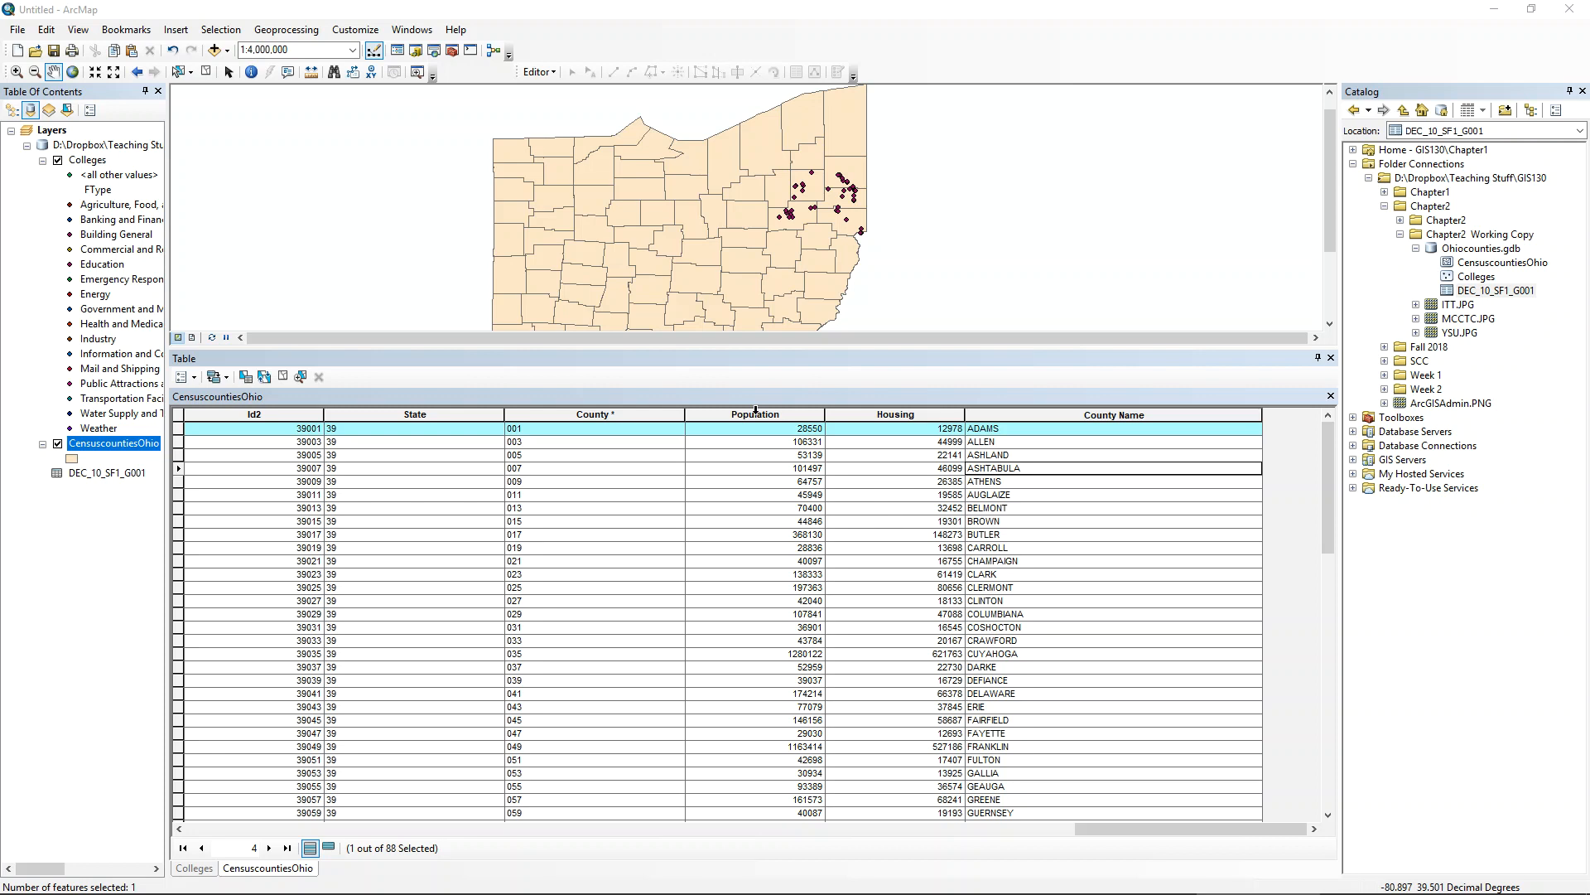
- Clear the feature selection and sort the CensuscountiesOhio table by Population in descending order
{"action": "left_click", "coordinate": [206, 71]}
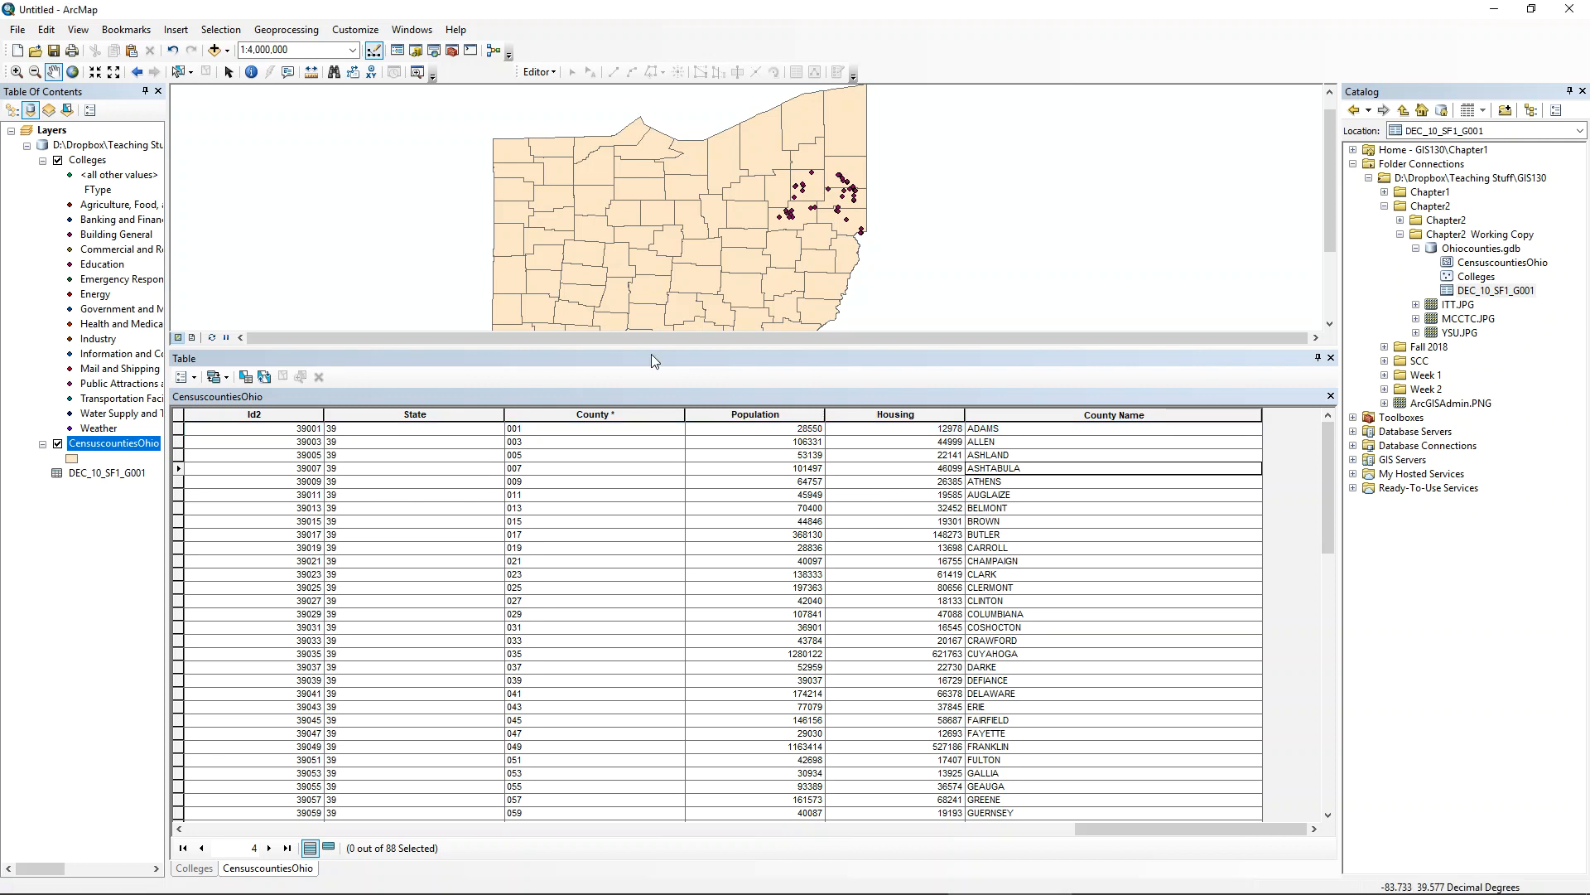
{"action": "right_click", "coordinate": [758, 414]}
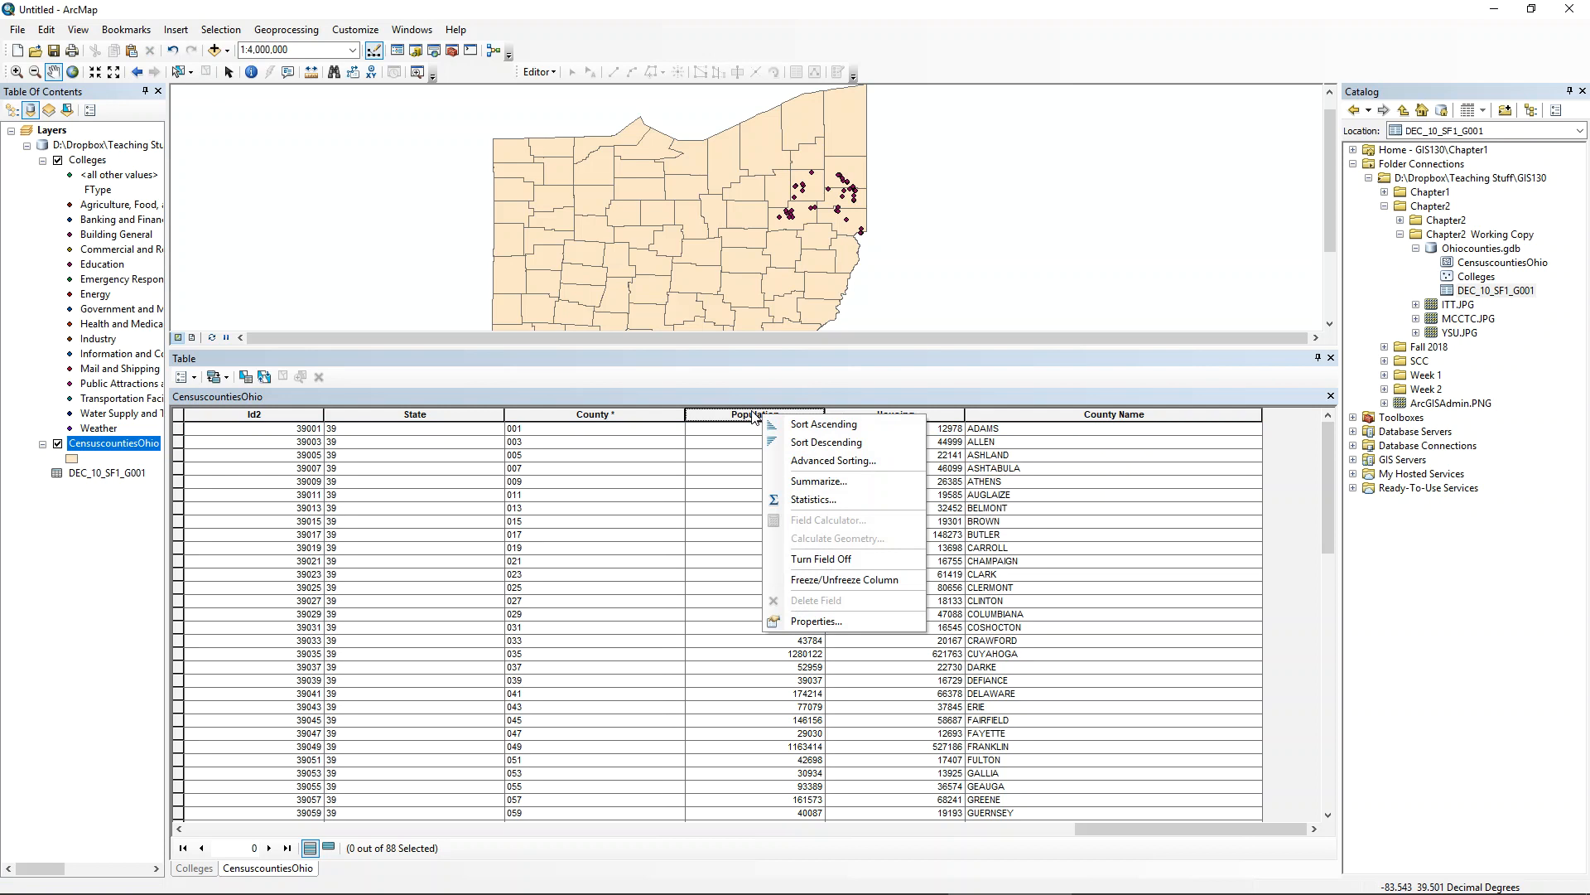
{"action": "left_click", "coordinate": [781, 441]}
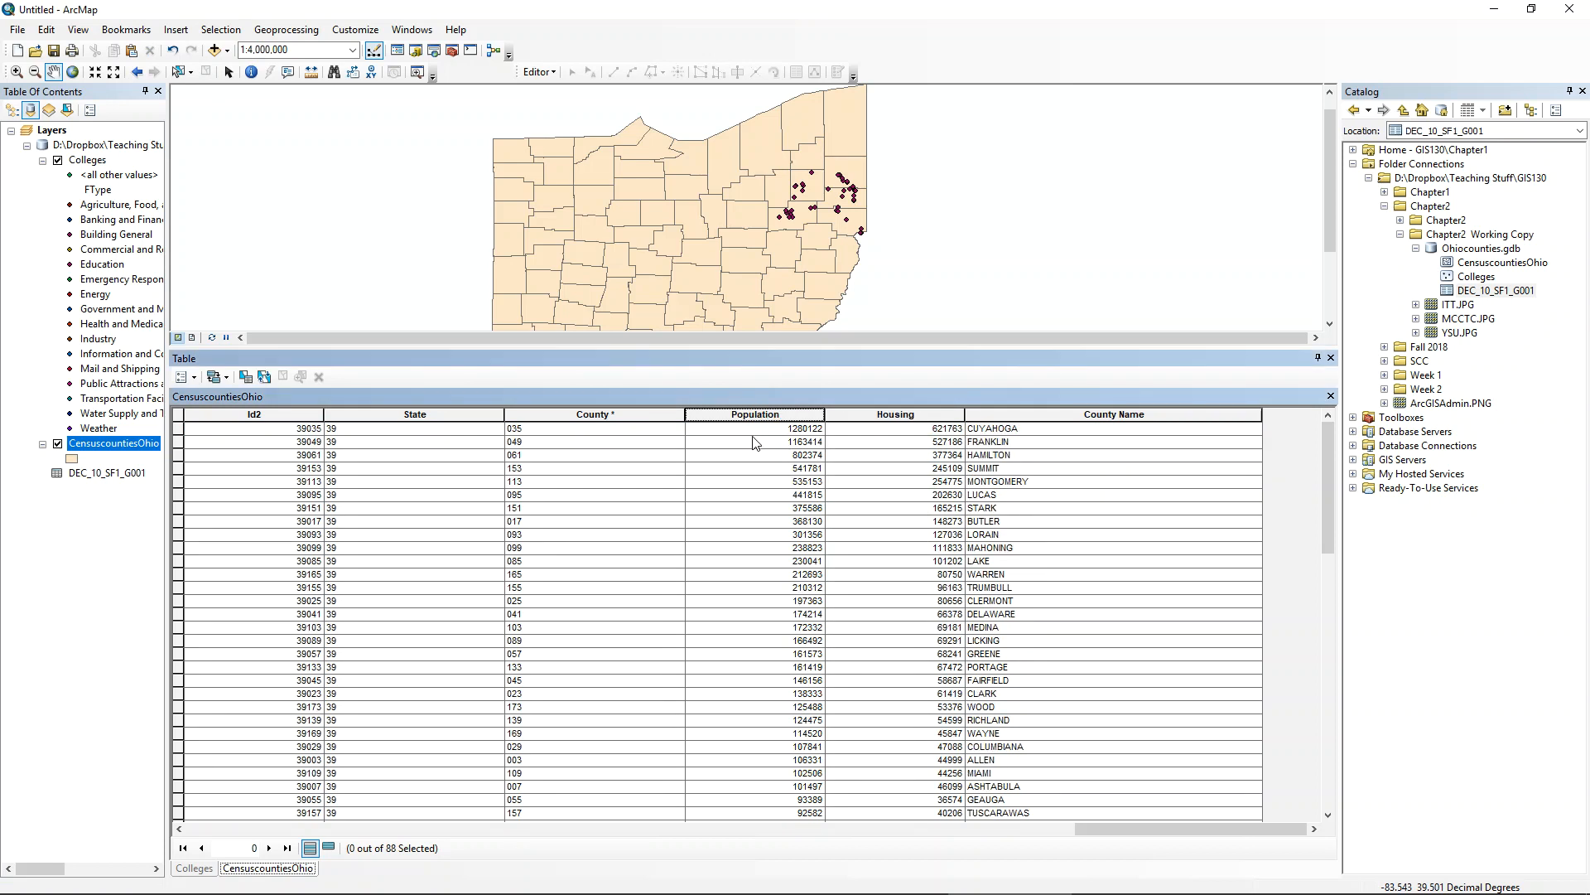
- Select the records of the most and least populous counties, Cuyahoga and Vinton, to highlight them on the map
{"action": "left_click", "coordinate": [754, 429]}
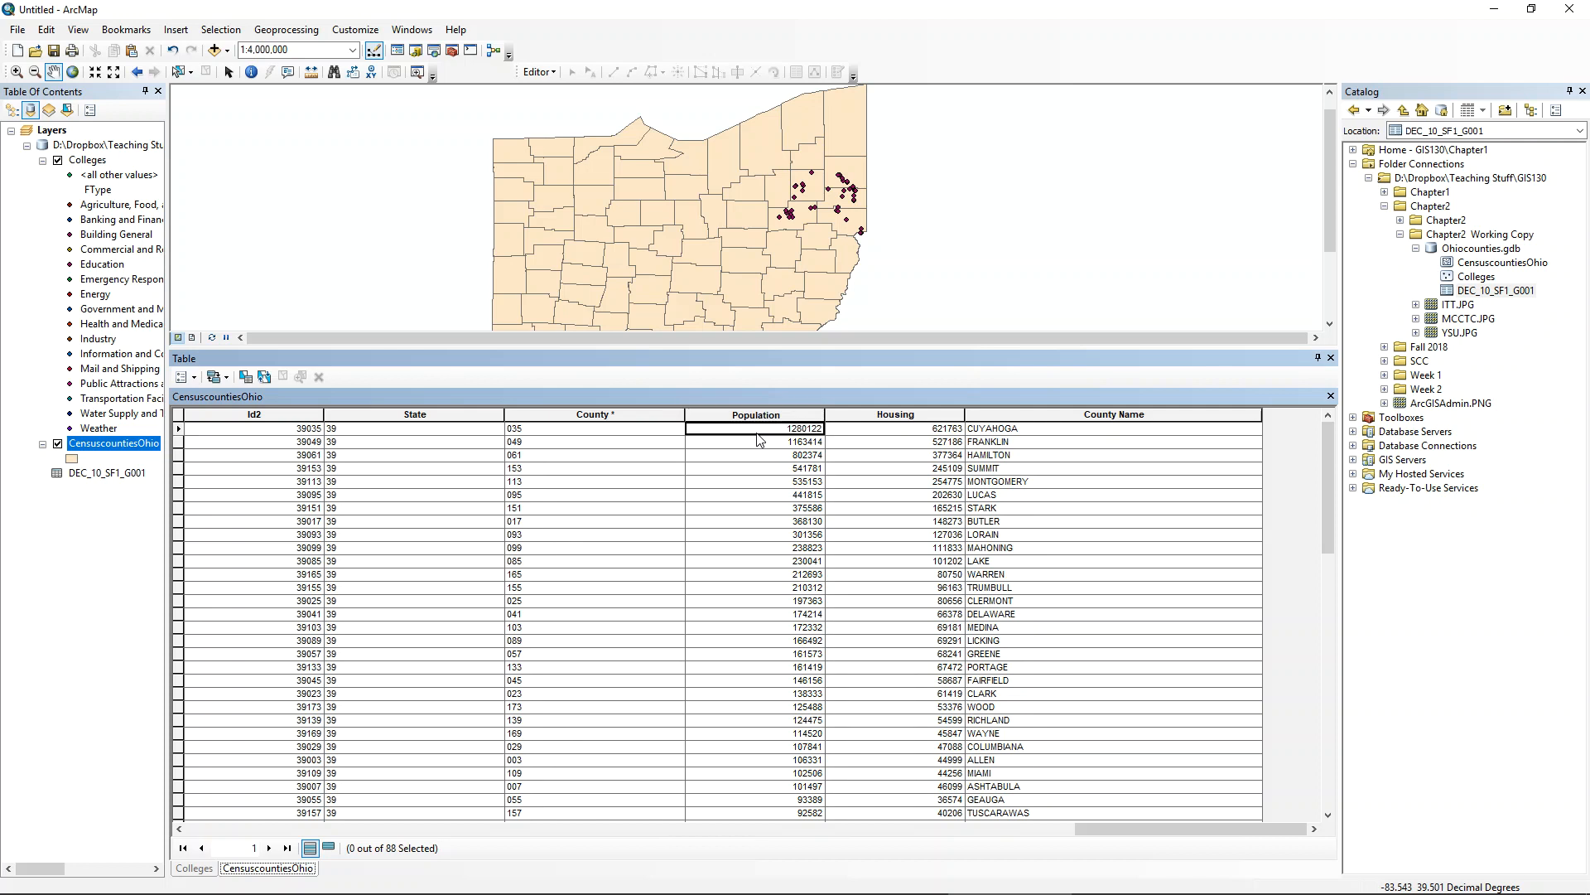
{"action": "left_click", "coordinate": [178, 429]}
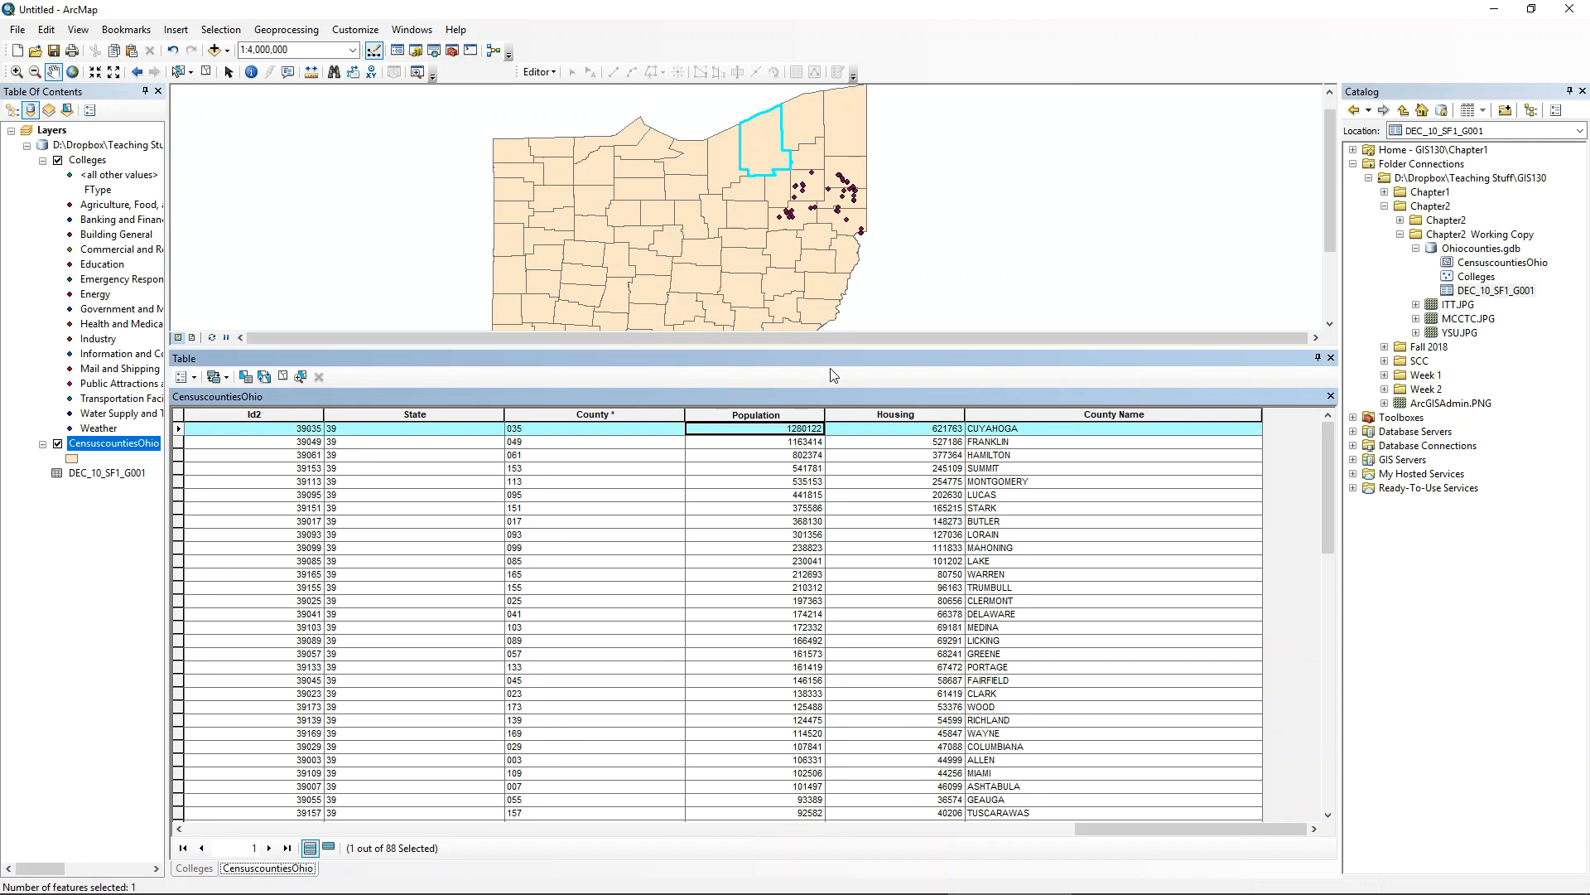
{"action": "scroll", "coordinate": [727, 499], "scroll_direction": "down", "scroll_amount": 15}
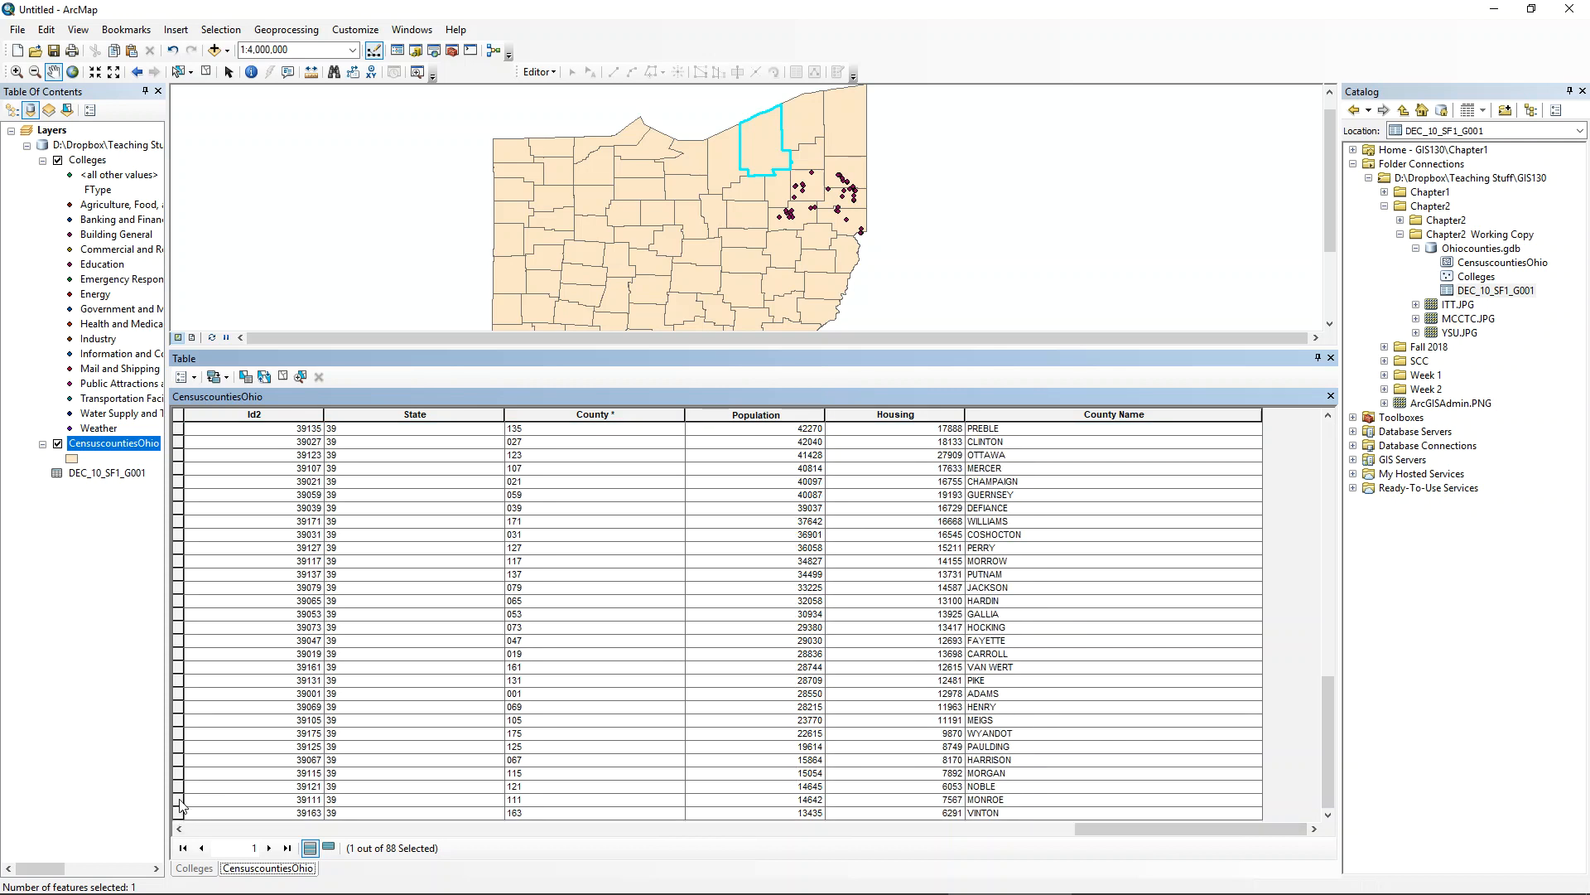
{"action": "left_click", "coordinate": [179, 813], "text": "ctrl"}
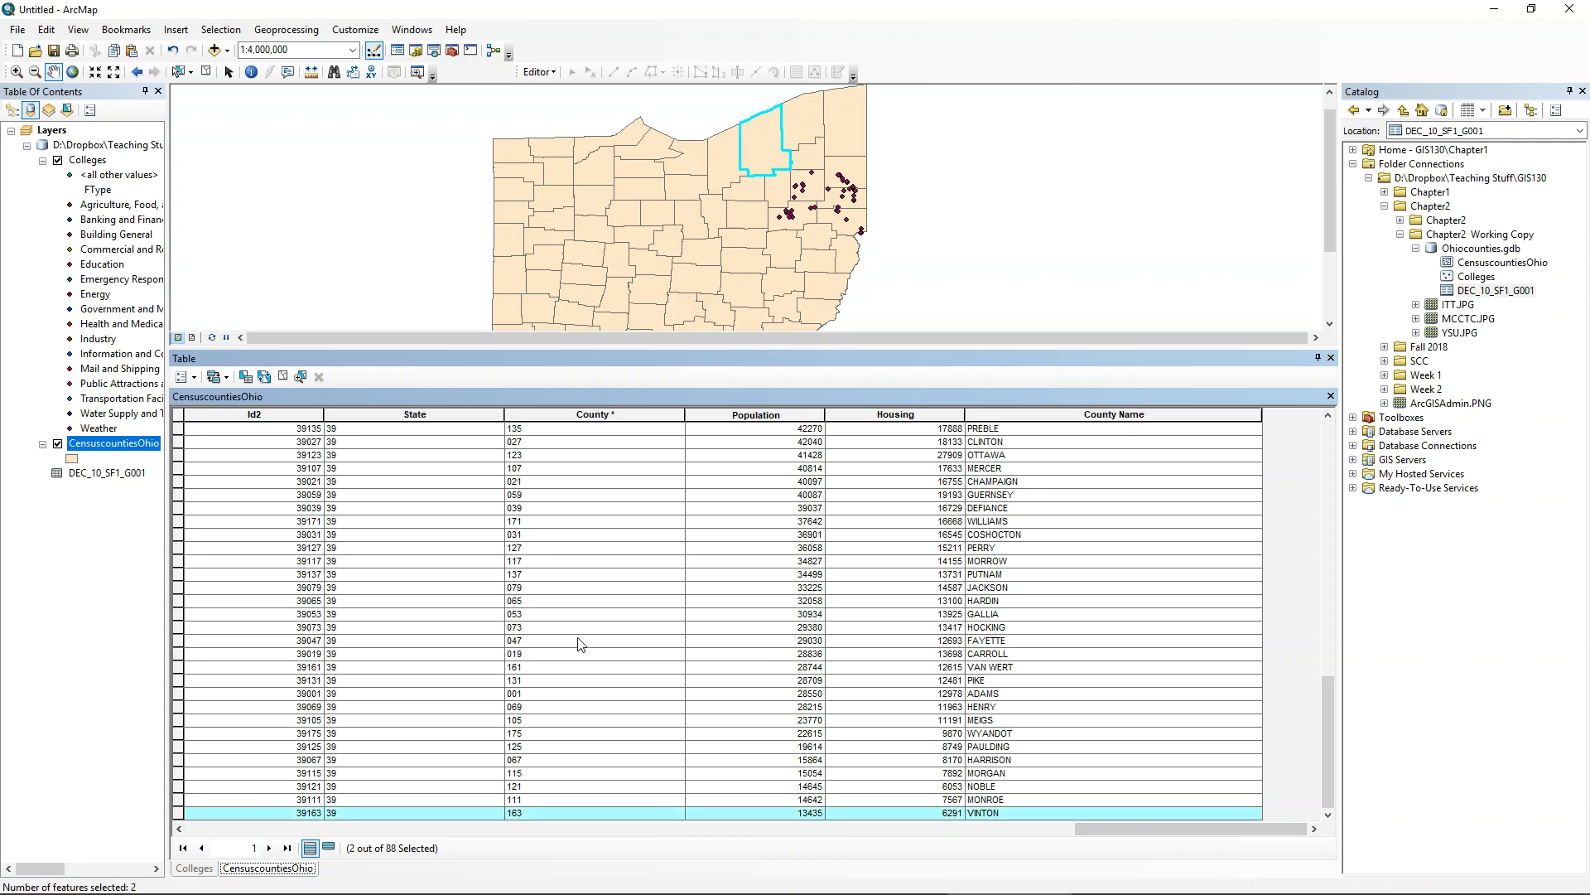
- Enlarge the map area above the attribute table and show the whole of Ohio at a scale of 1:3,000,000
{"action": "left_click_drag", "start_coordinate": [908, 309], "coordinate": [937, 282]}
{"action": "left_click_drag", "start_coordinate": [871, 361], "coordinate": [853, 584]}
{"action": "left_click_drag", "start_coordinate": [934, 313], "coordinate": [1009, 331]}
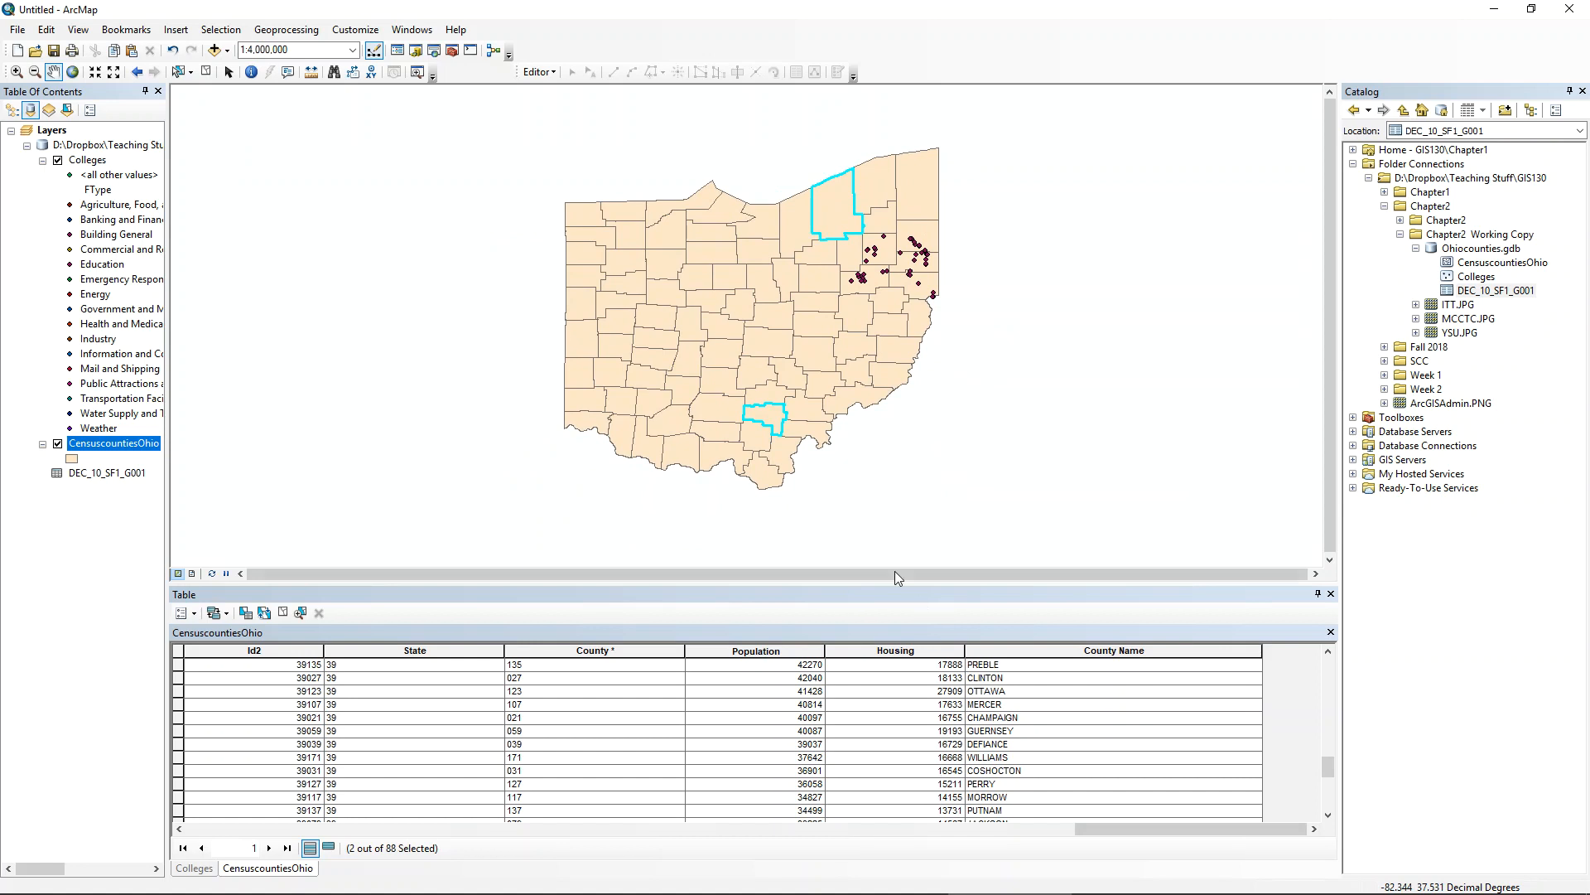
{"action": "scroll", "coordinate": [844, 530], "scroll_direction": "up", "scroll_amount": 1}
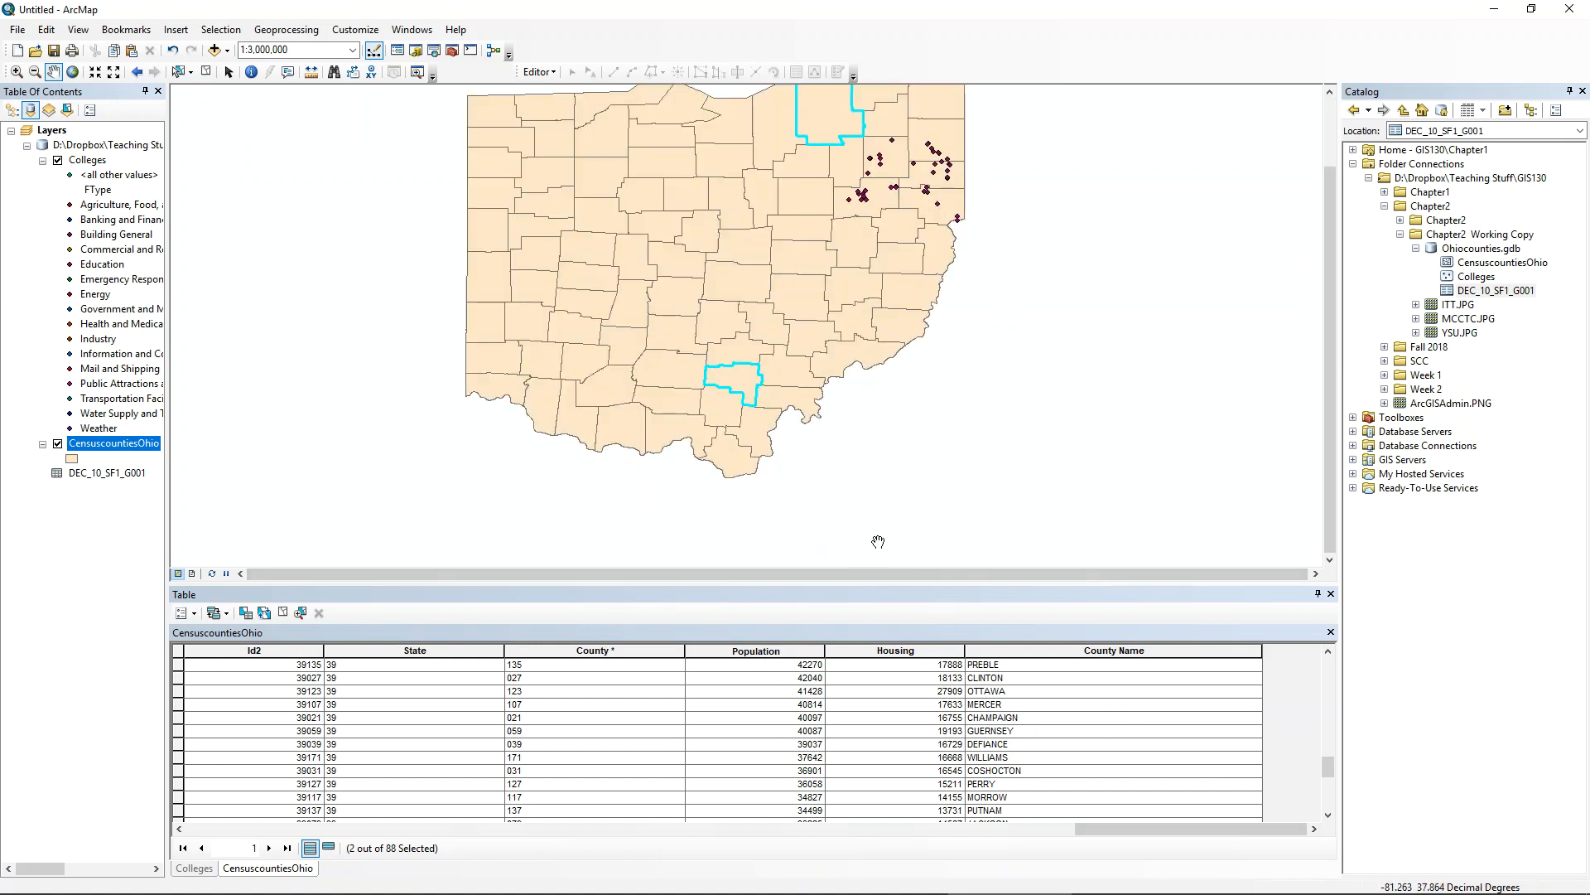
{"action": "left_click_drag", "start_coordinate": [860, 429], "coordinate": [902, 502]}
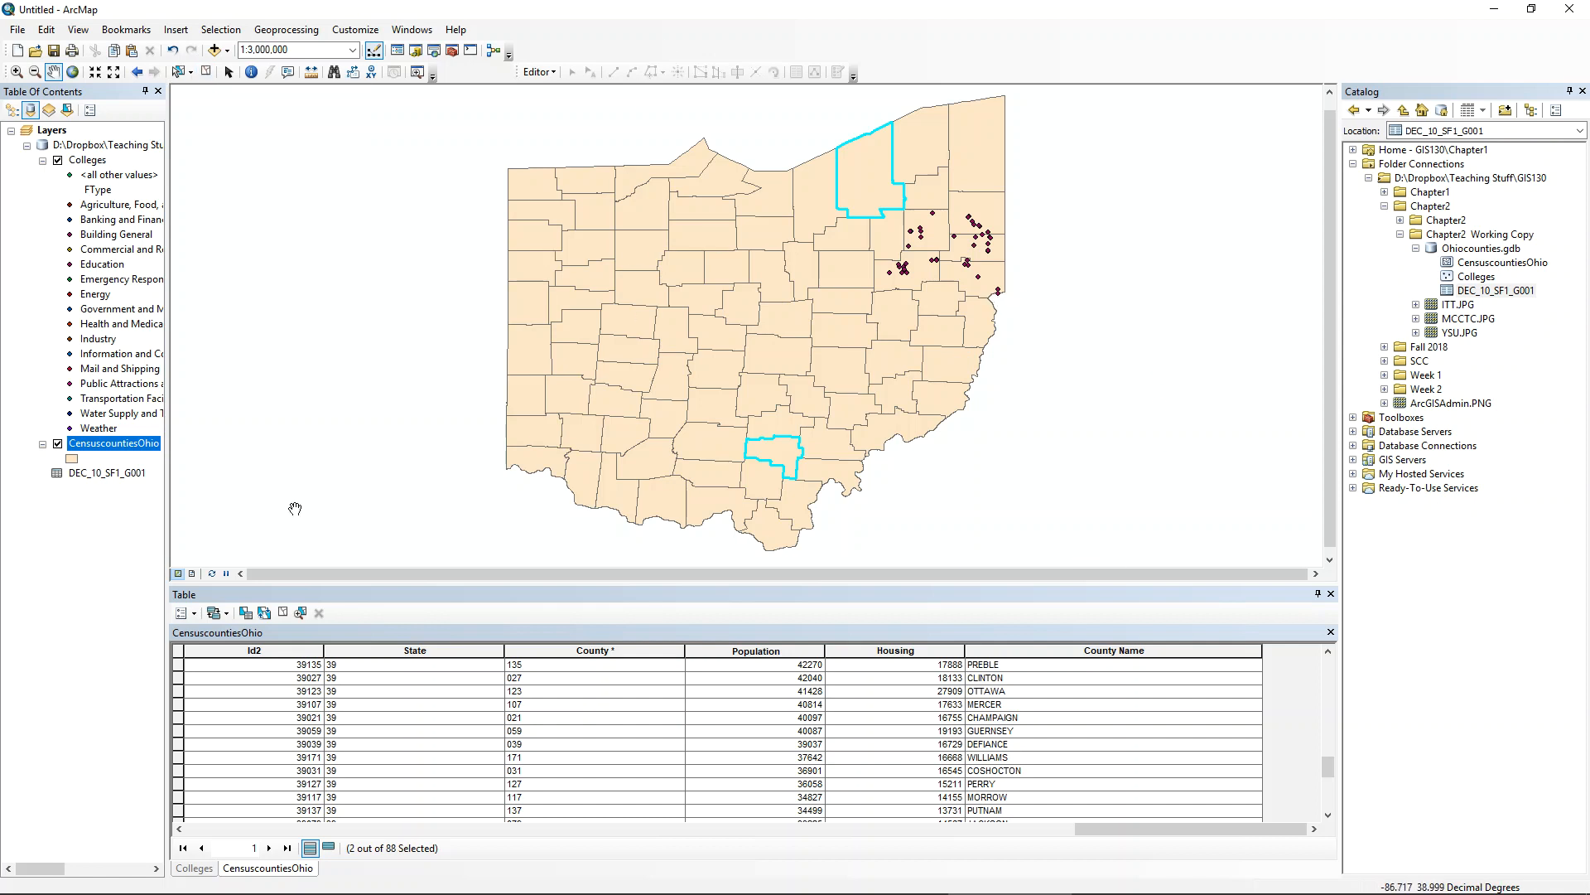
- Select the nine most populous county records, from Cuyahoga through Lorain, in the sorted table
{"action": "scroll", "coordinate": [336, 746], "scroll_direction": "up", "scroll_amount": 10}
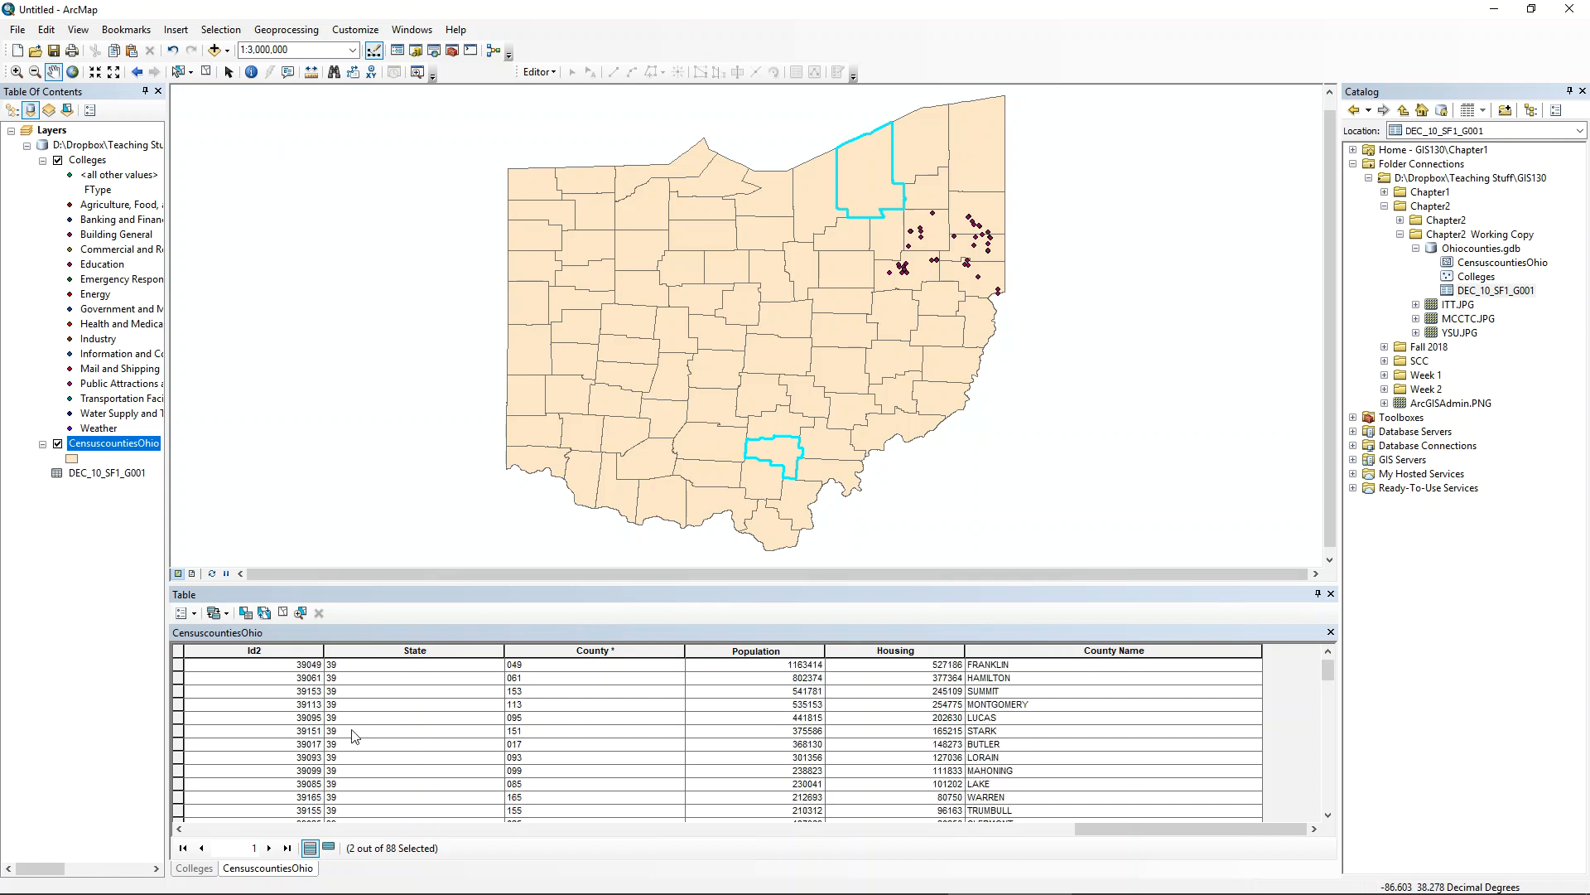
{"action": "left_click", "coordinate": [179, 667]}
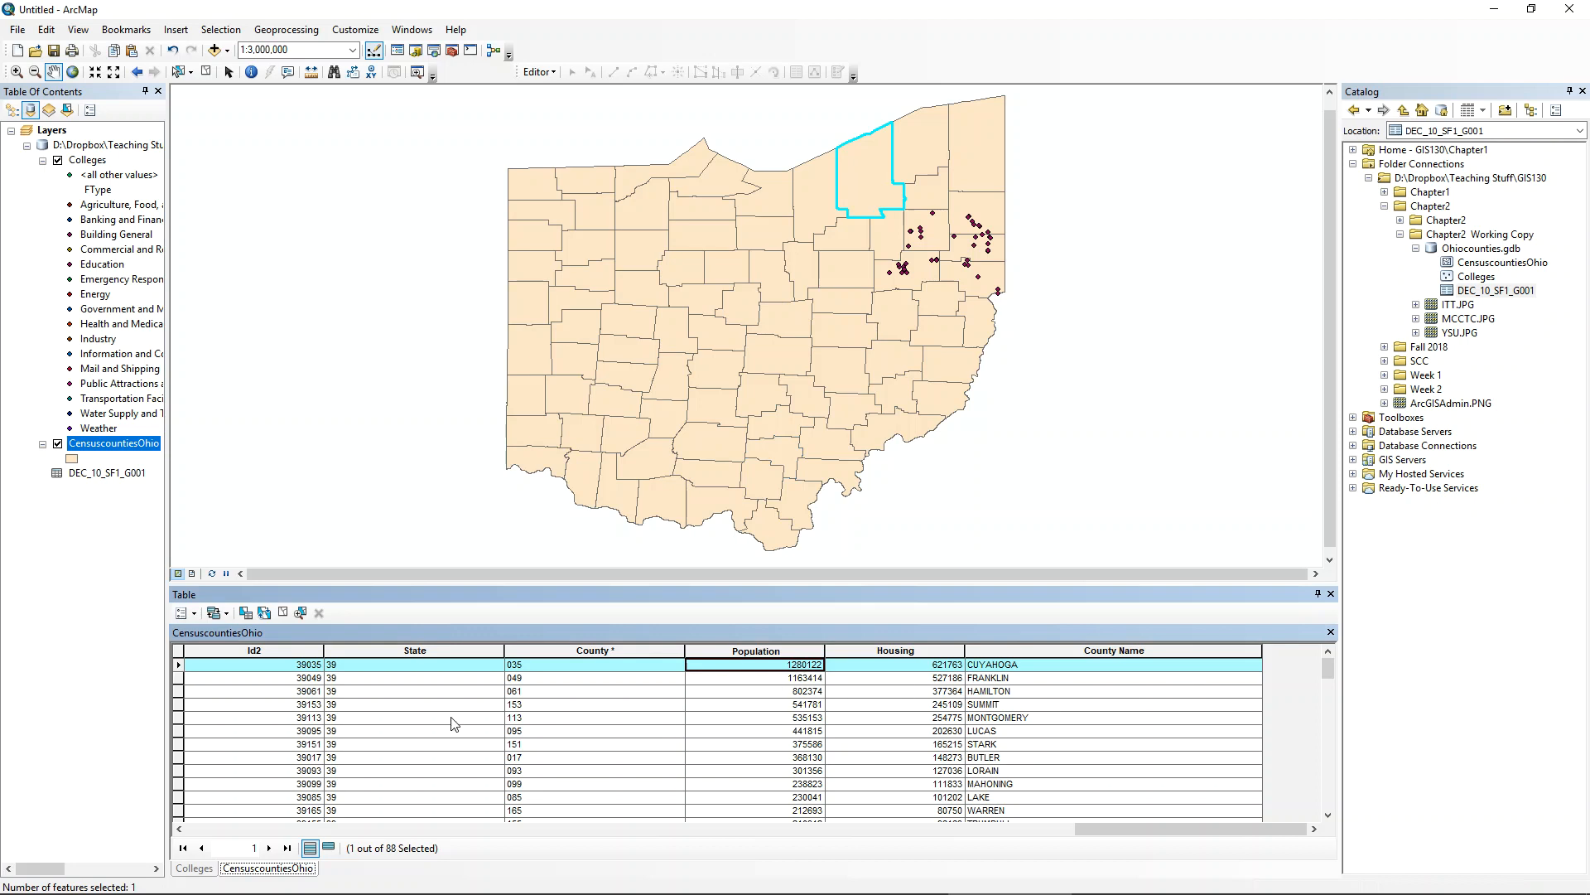
{"action": "left_click", "coordinate": [178, 770], "text": "shift"}
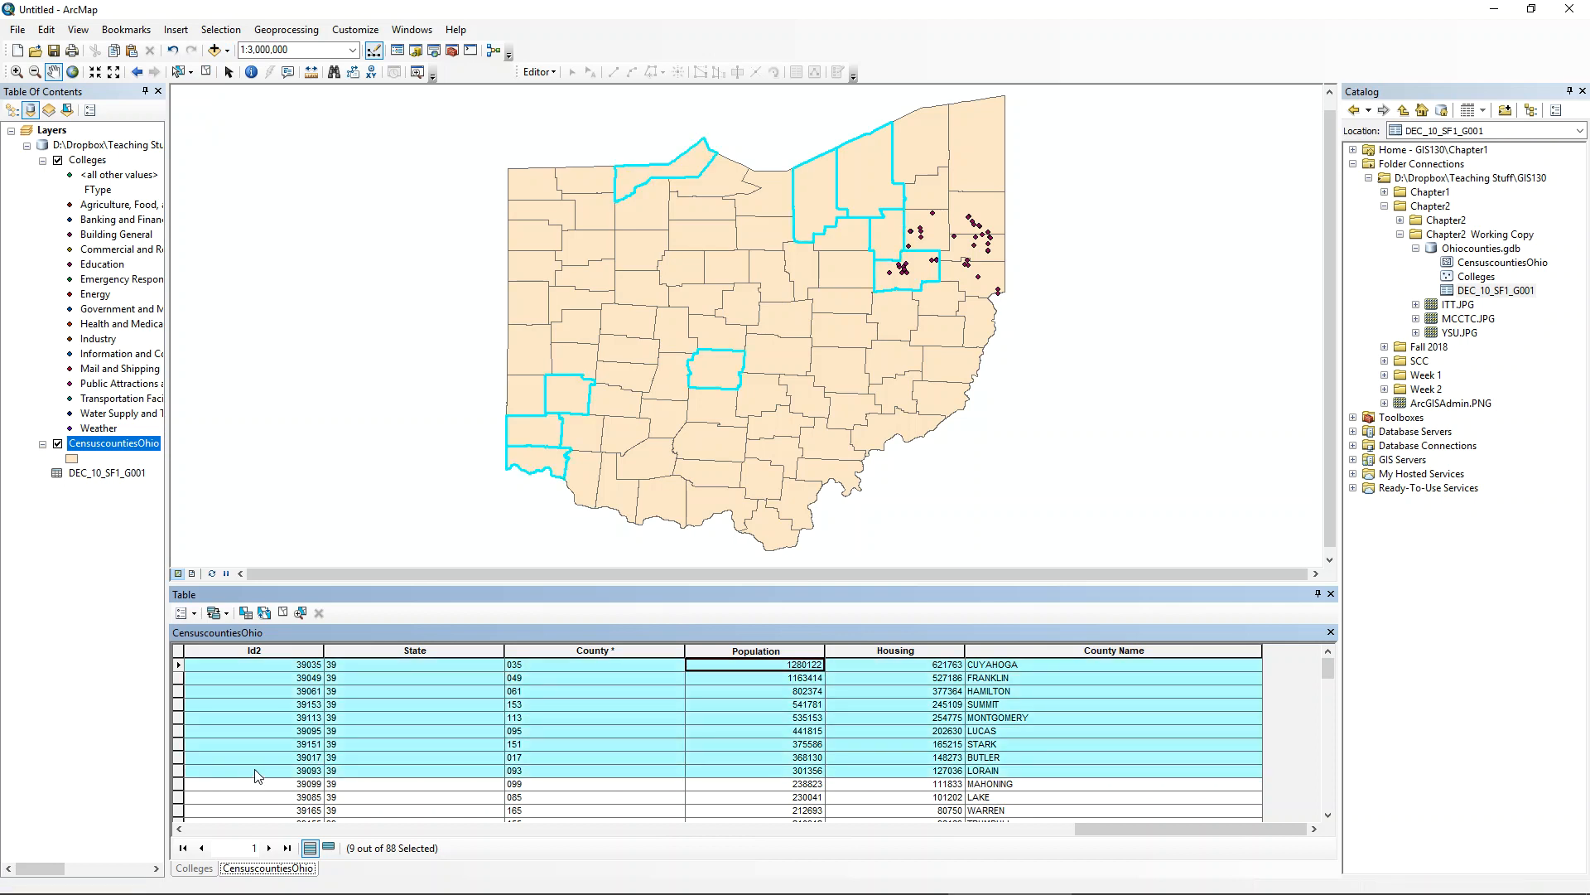
- Select the block of county records from Cuyahoga through Logan in the population-sorted table, and clear that selection
{"action": "left_click", "coordinate": [178, 671]}
{"action": "scroll", "coordinate": [194, 745], "scroll_direction": "down", "scroll_amount": 13}
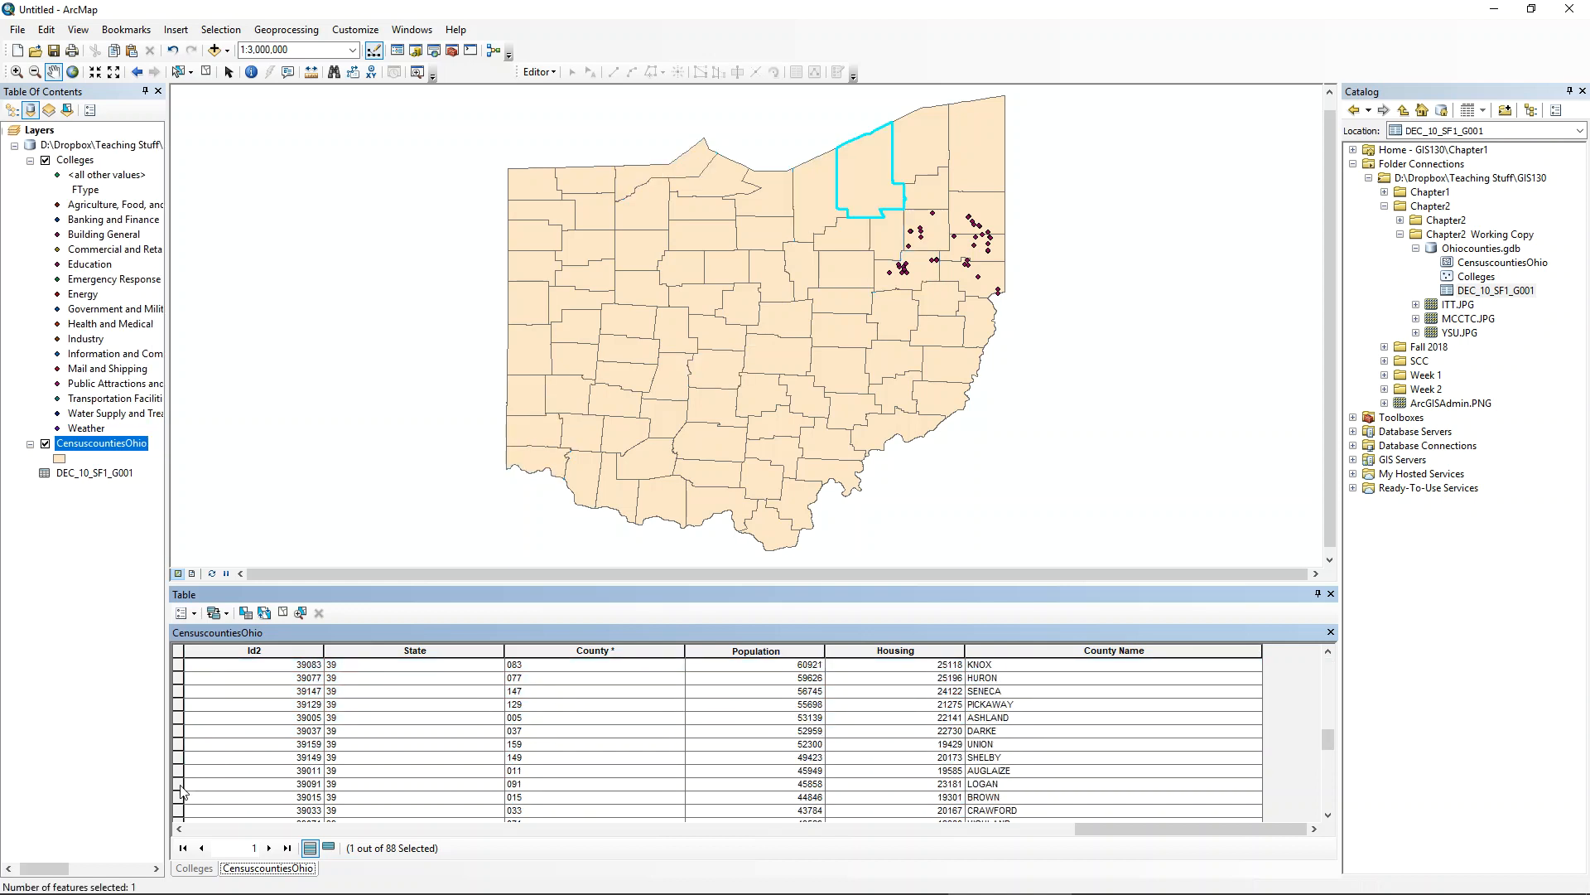
{"action": "left_click", "coordinate": [180, 788], "text": "shift"}
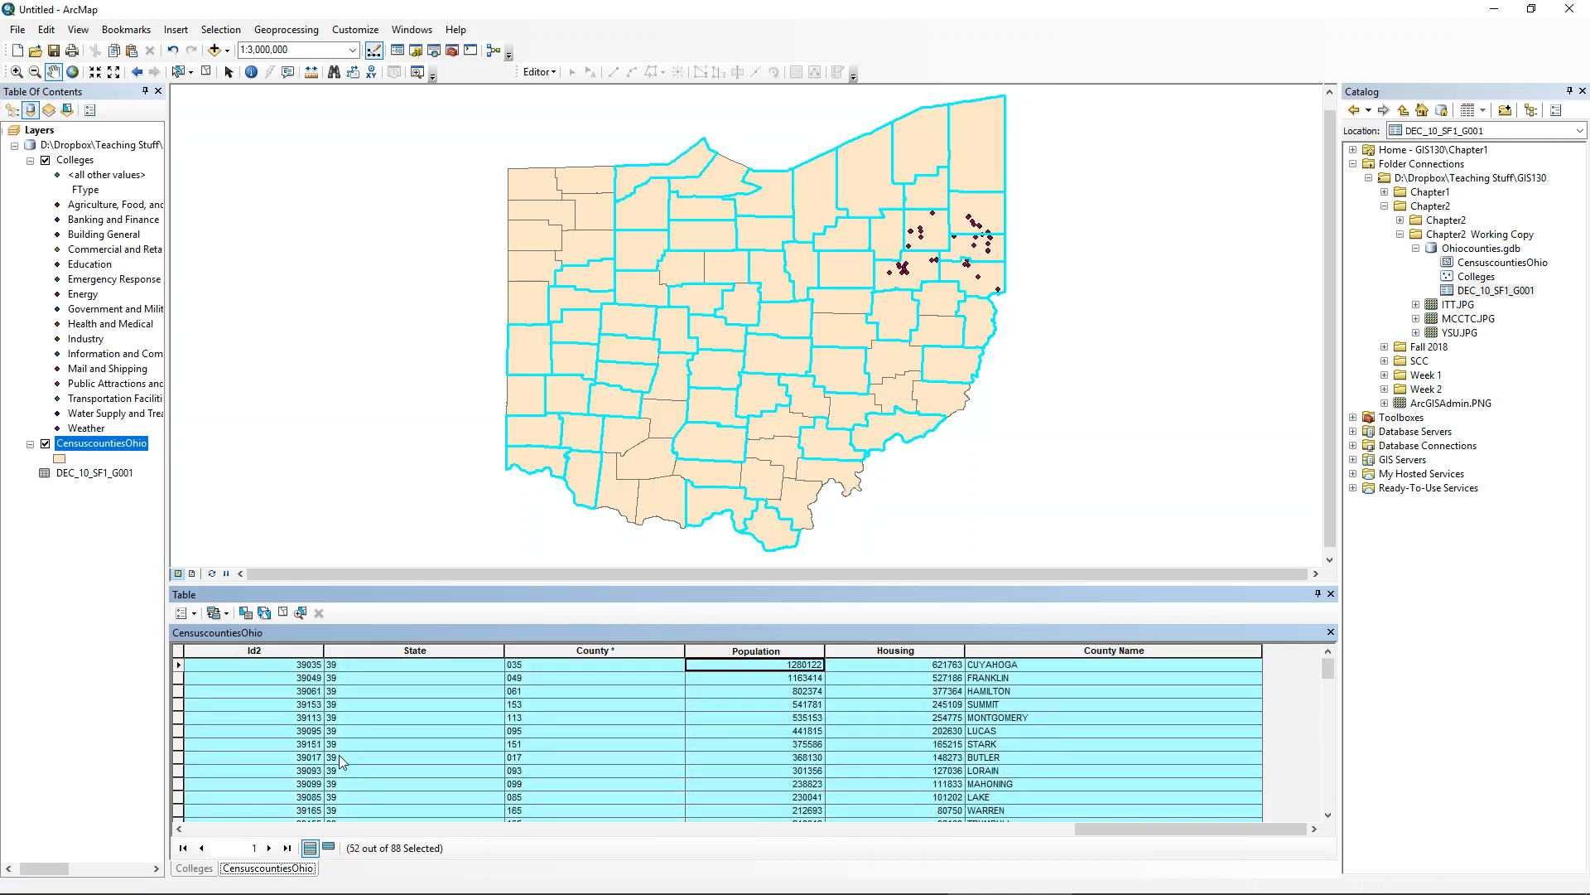
{"action": "scroll", "coordinate": [275, 752], "scroll_direction": "down", "scroll_amount": 13}
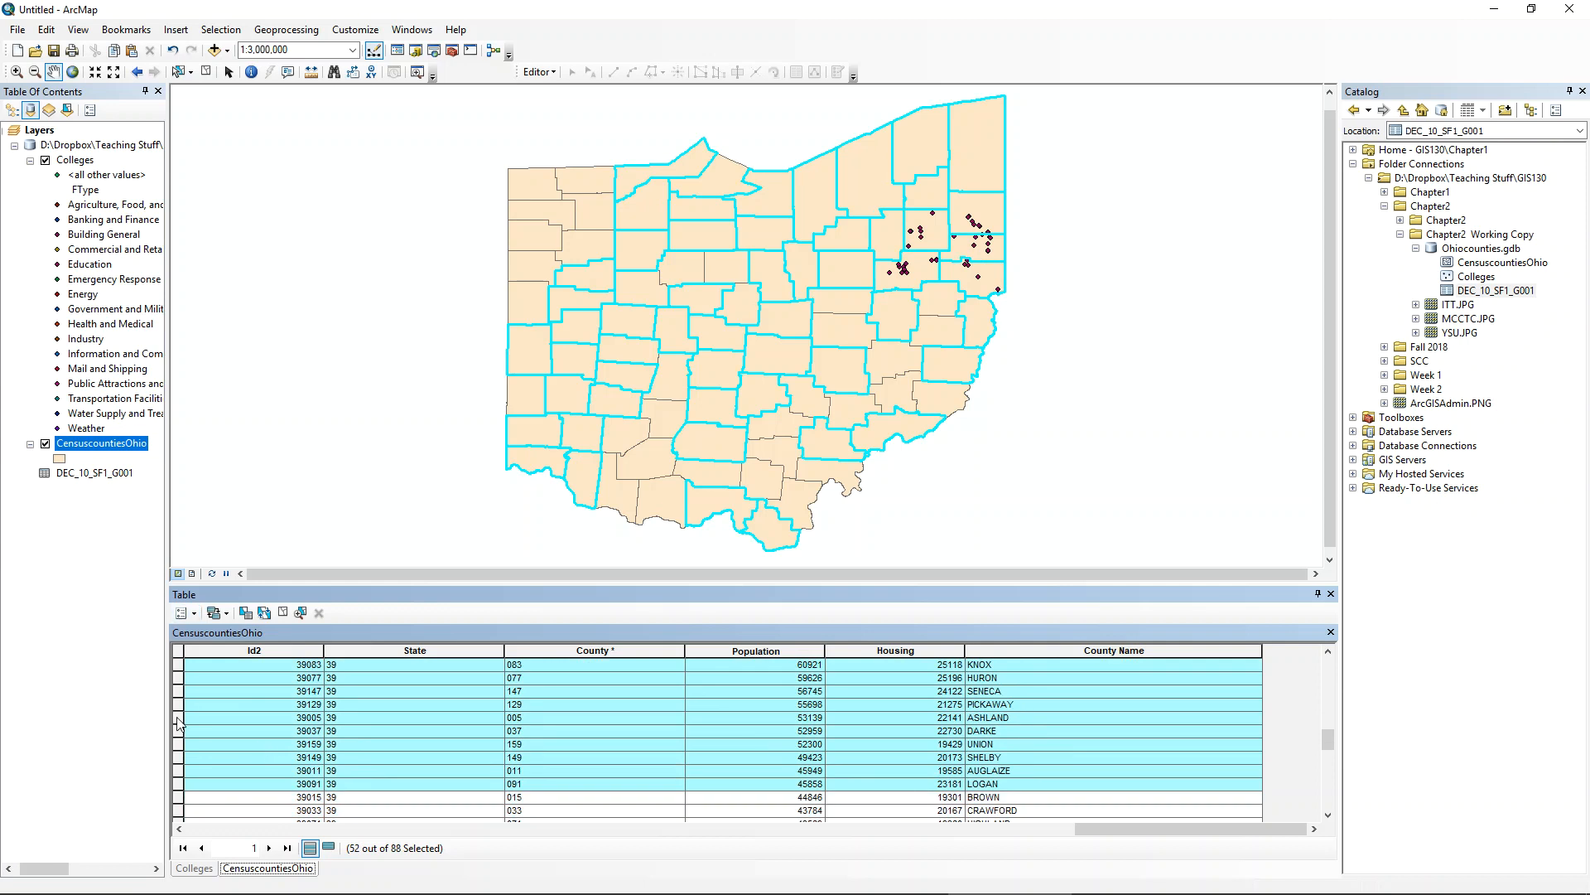
{"action": "left_click", "coordinate": [207, 72]}
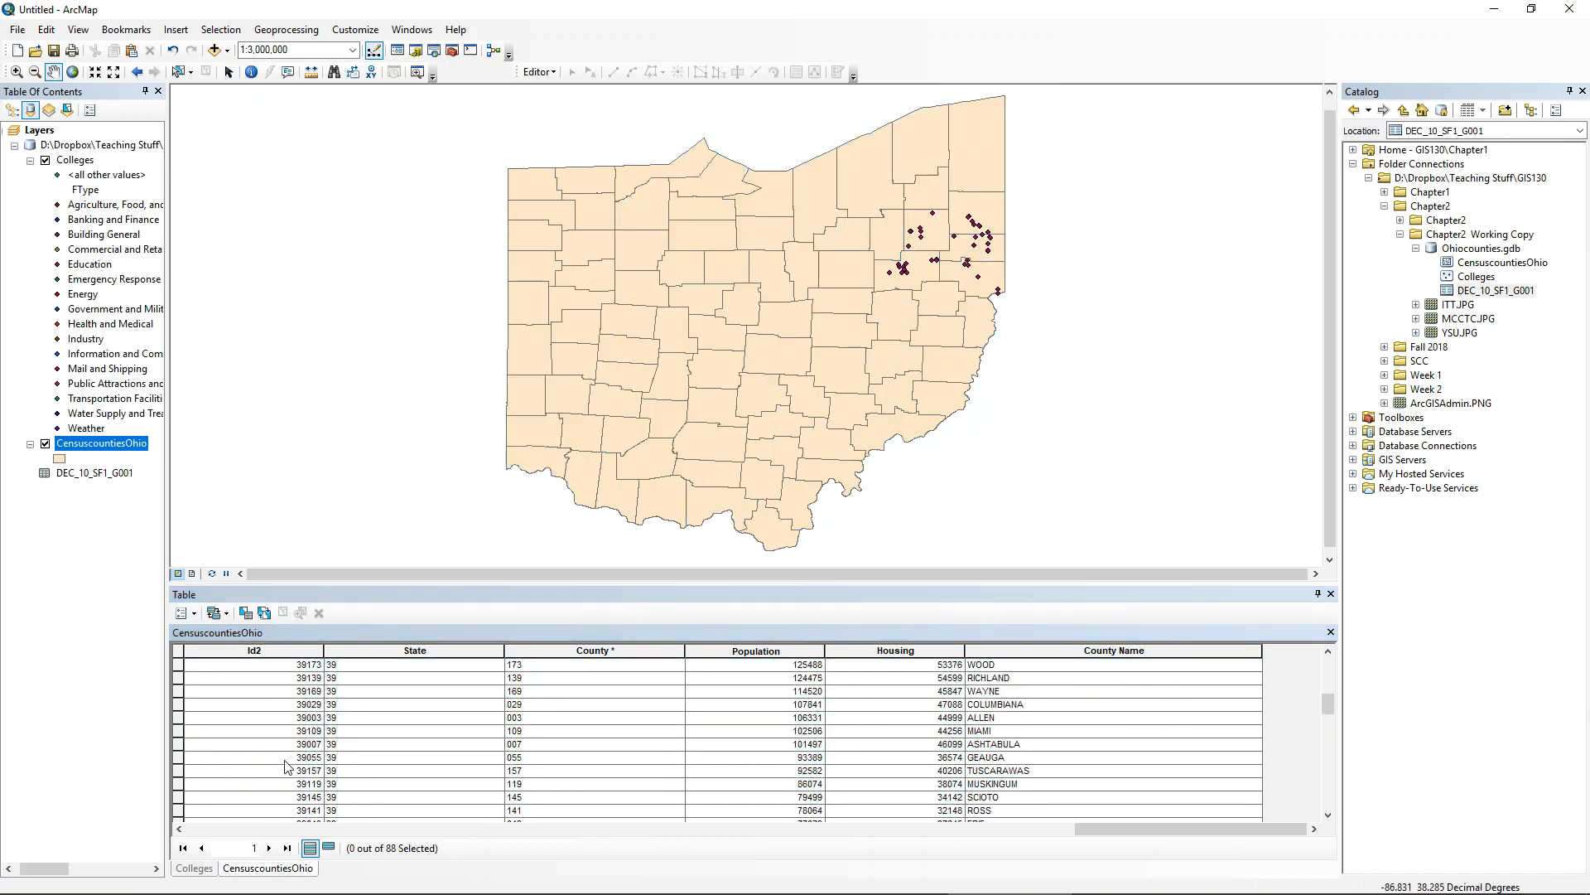
- Select only the first and last records of the population-sorted table to highlight the most and least populous counties
{"action": "left_click", "coordinate": [178, 666]}
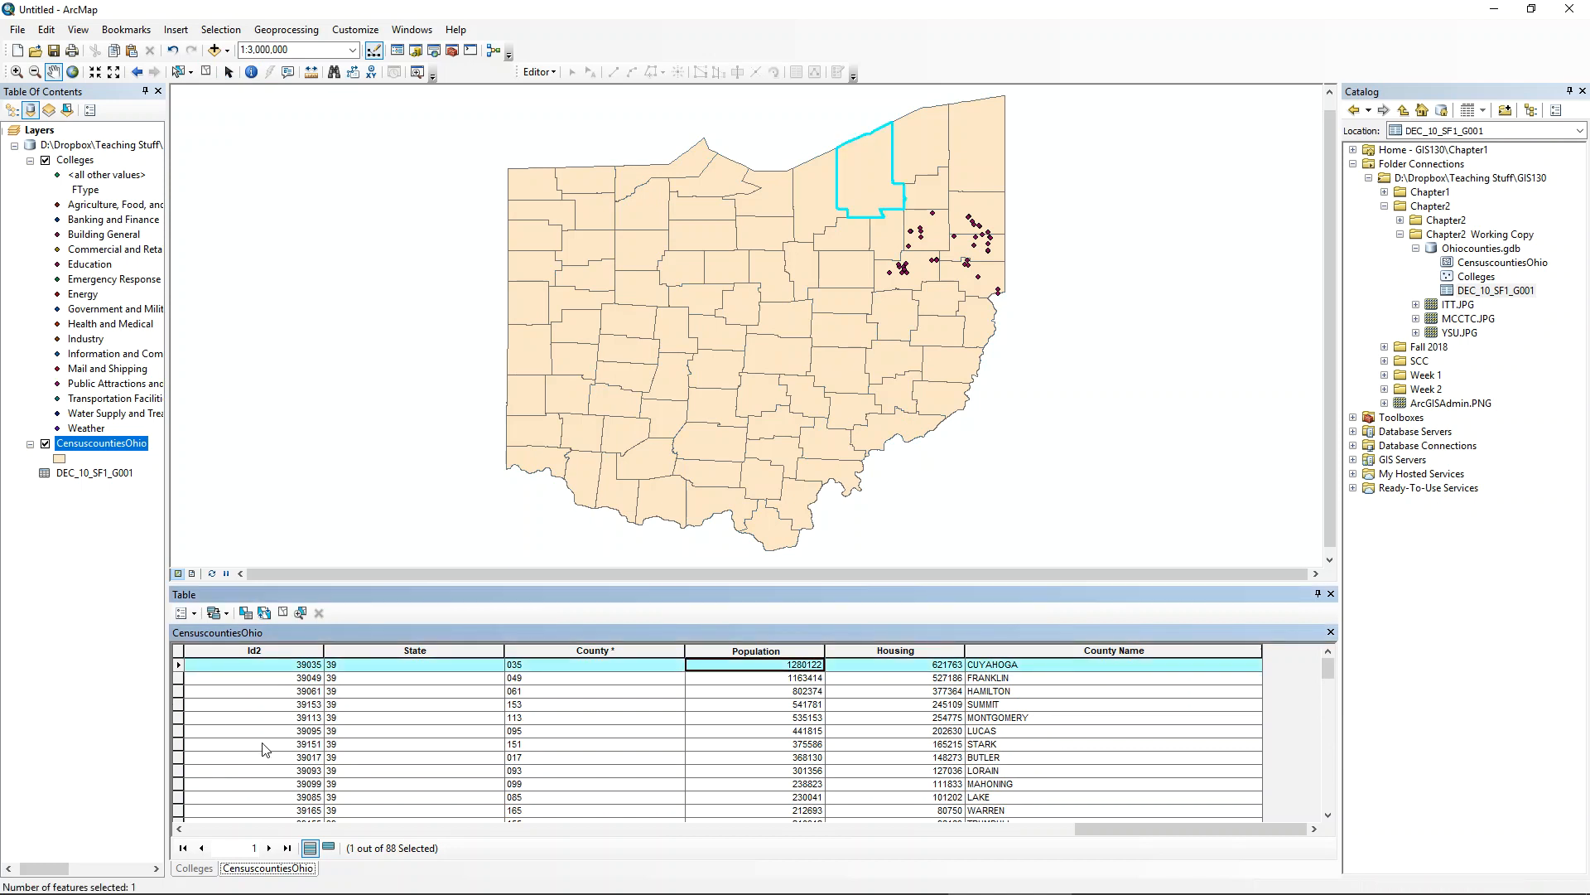
{"action": "scroll", "coordinate": [256, 760], "scroll_direction": "left", "scroll_amount": 10}
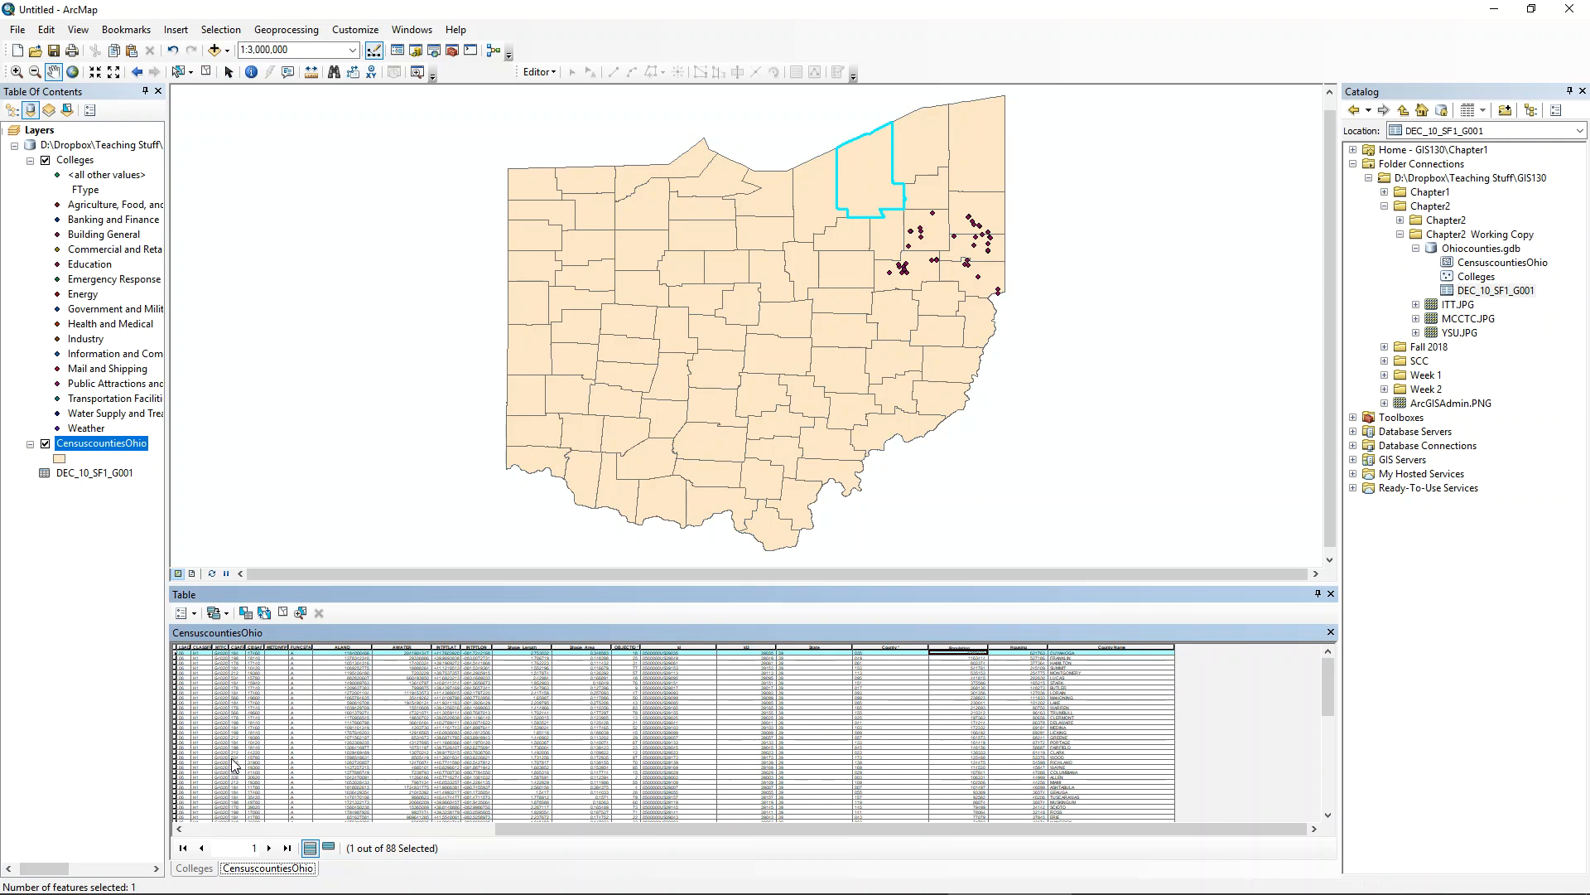
{"action": "scroll", "coordinate": [228, 769], "scroll_direction": "up", "scroll_amount": 1}
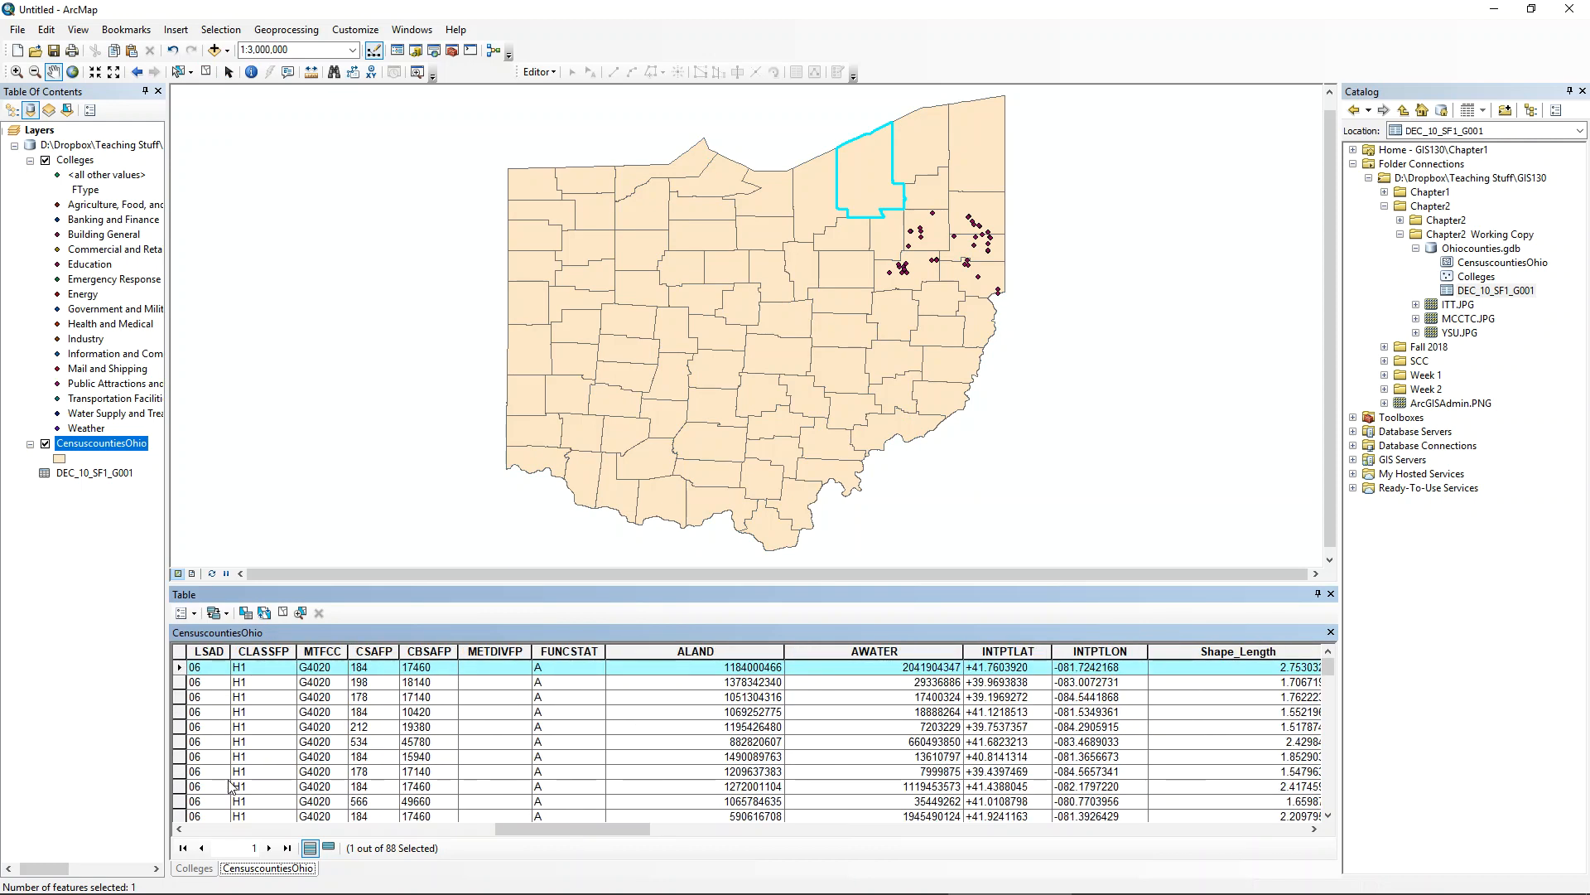
{"action": "scroll", "coordinate": [240, 783], "scroll_direction": "down", "scroll_amount": 1}
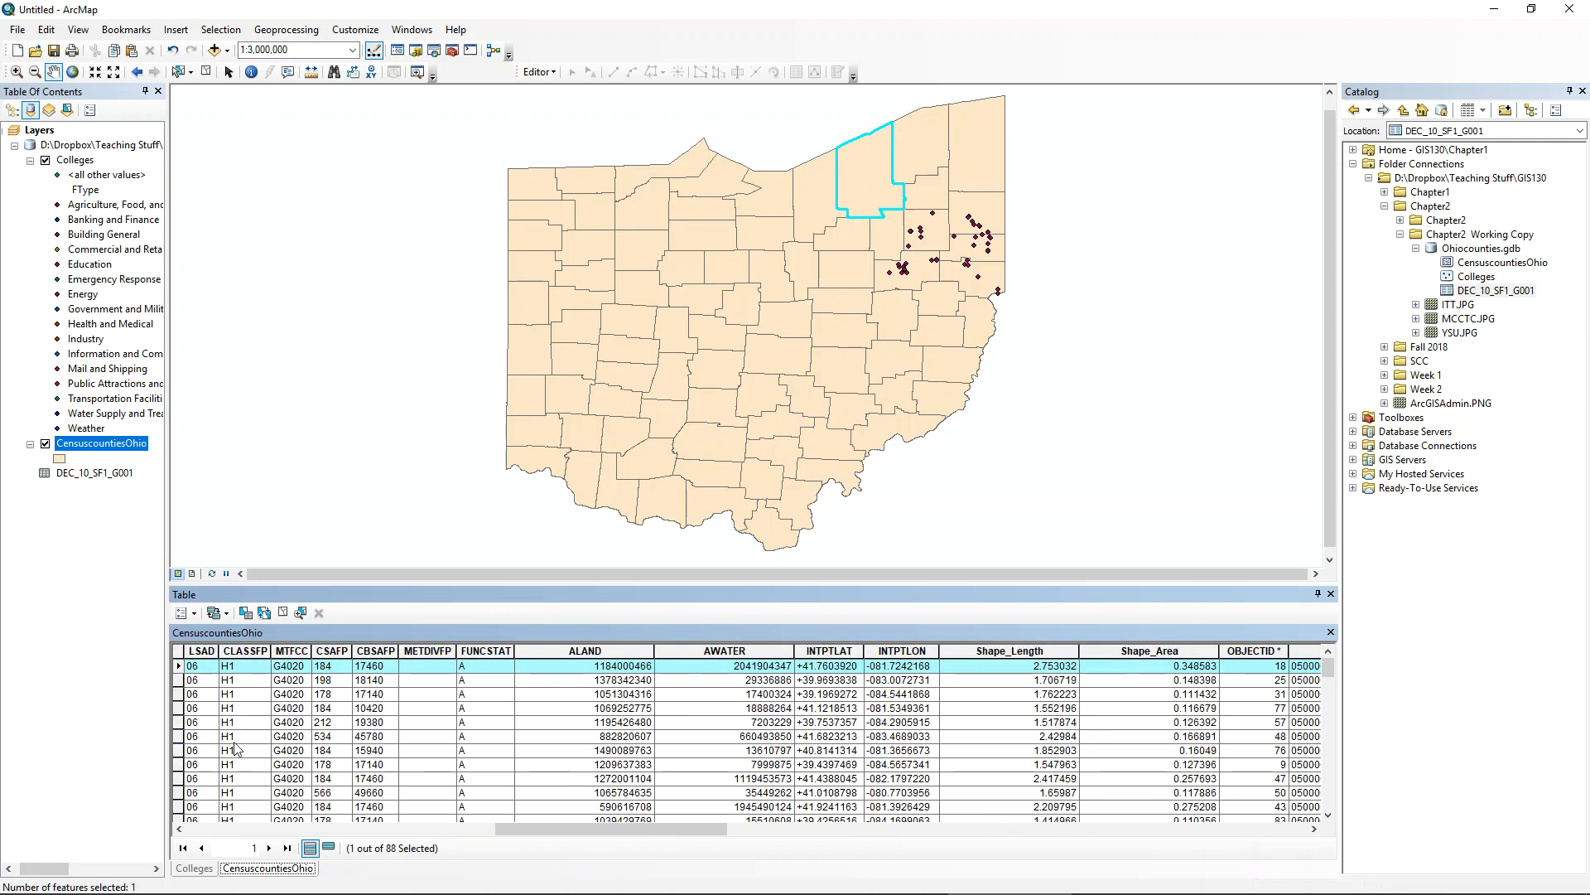
{"action": "scroll", "coordinate": [236, 745], "scroll_direction": "down", "scroll_amount": 20}
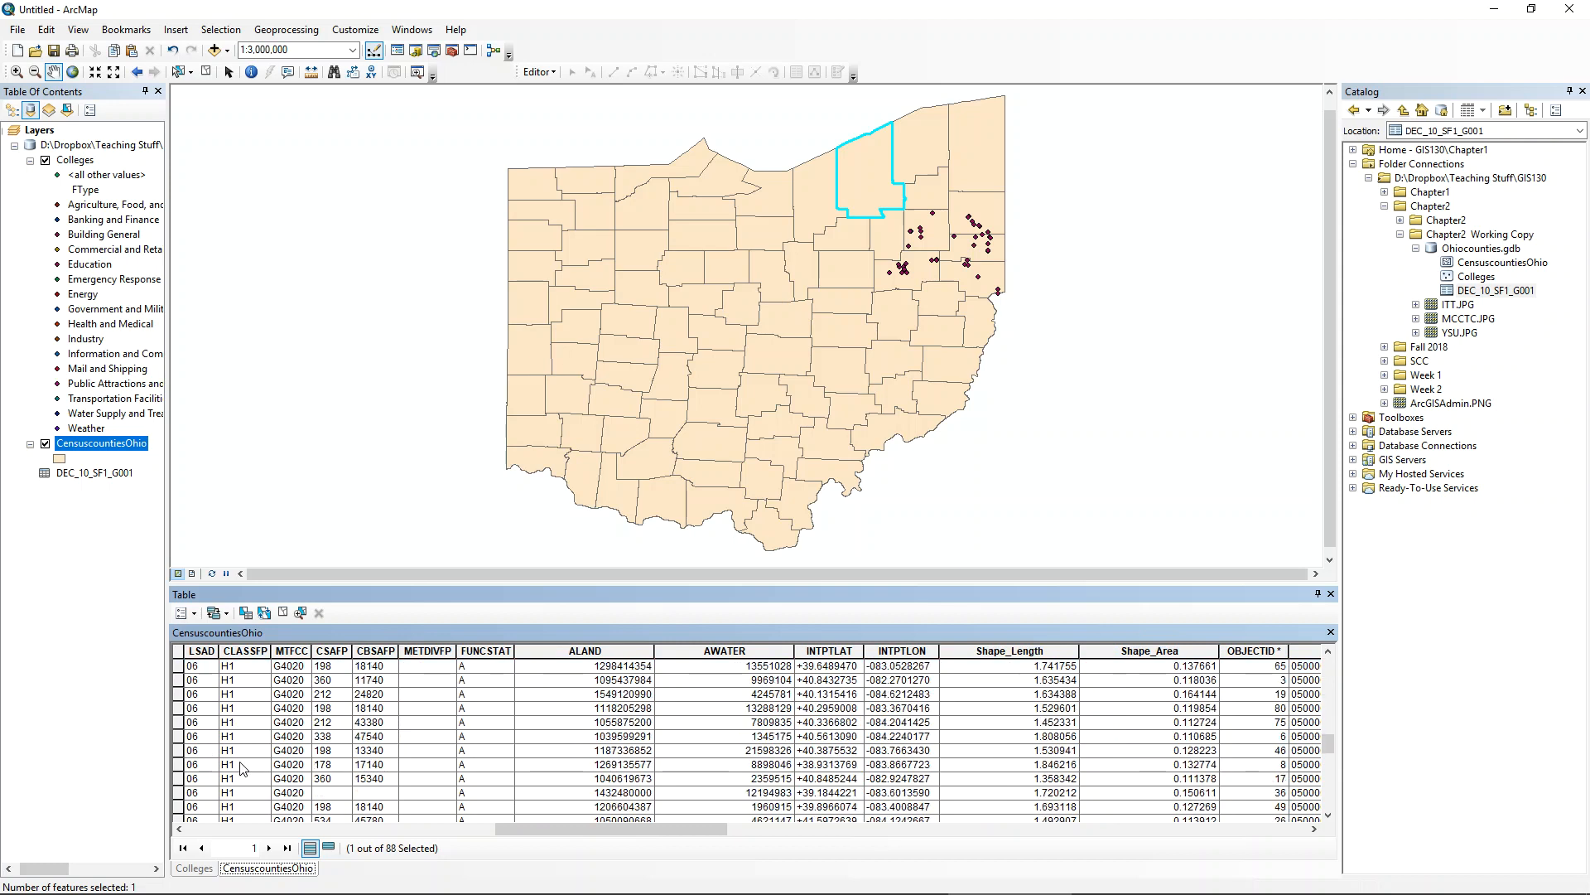
{"action": "scroll", "coordinate": [258, 750], "scroll_direction": "up", "scroll_amount": 10}
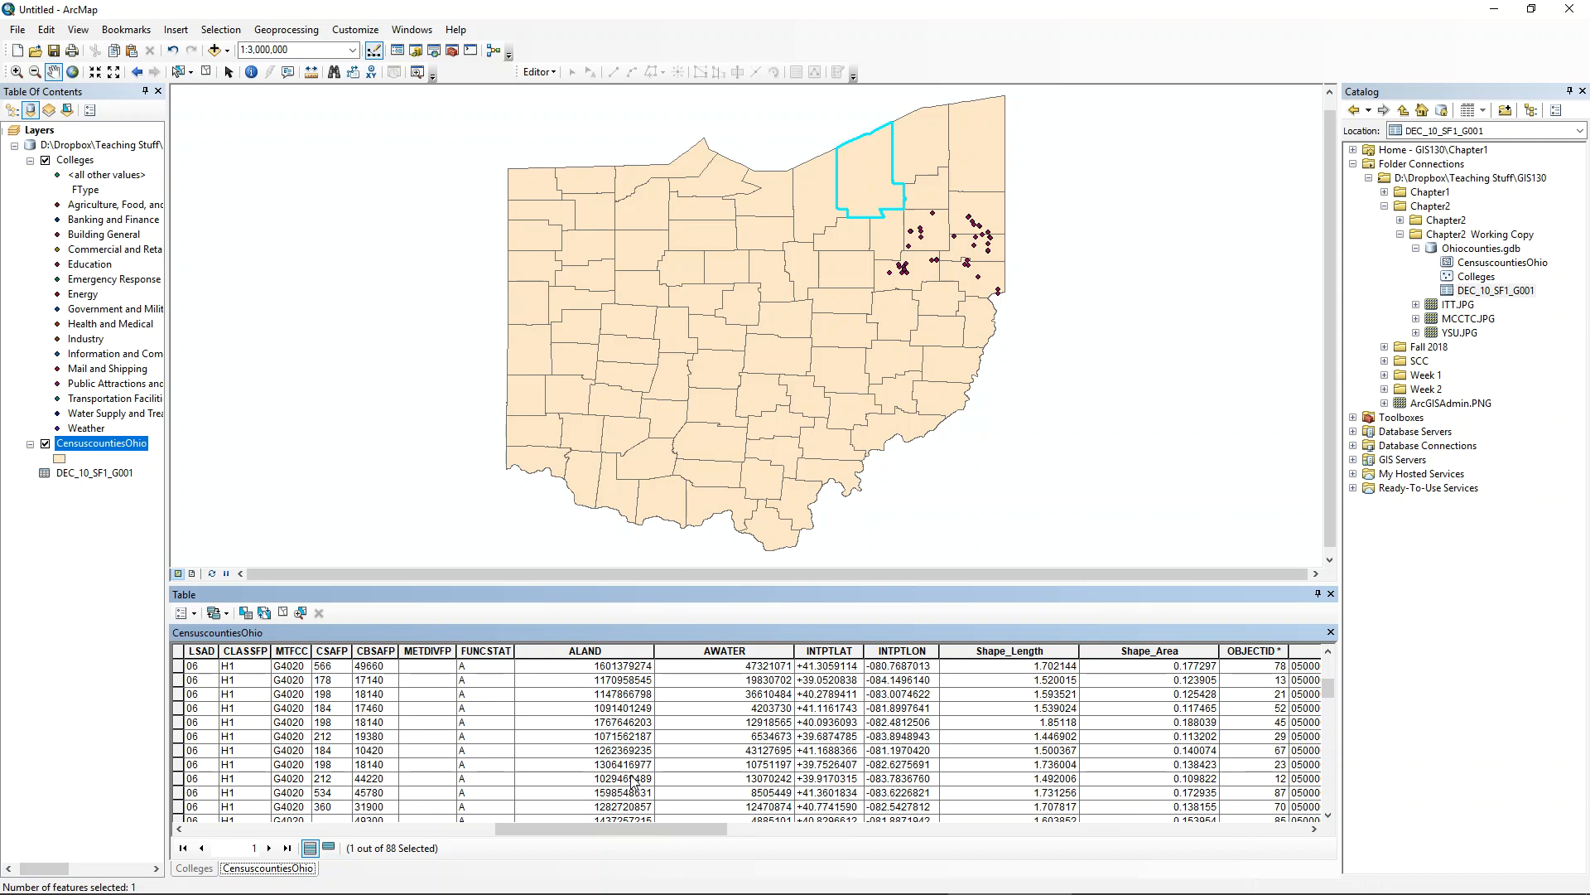
{"action": "scroll", "coordinate": [638, 779], "scroll_direction": "down", "scroll_amount": 4}
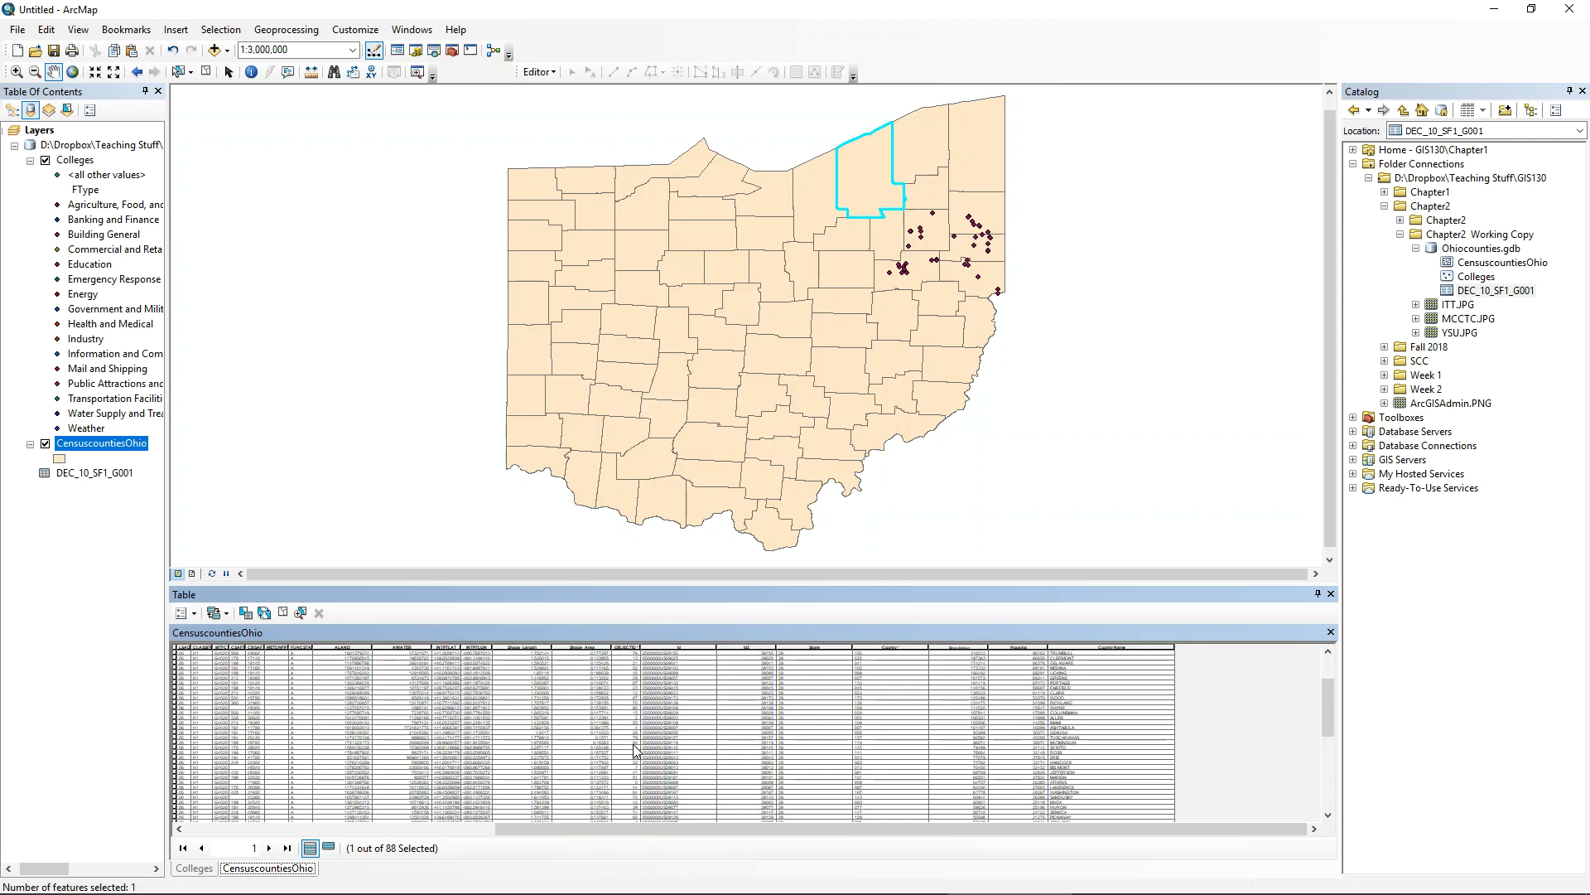
{"action": "scroll", "coordinate": [635, 750], "scroll_direction": "up", "scroll_amount": 4}
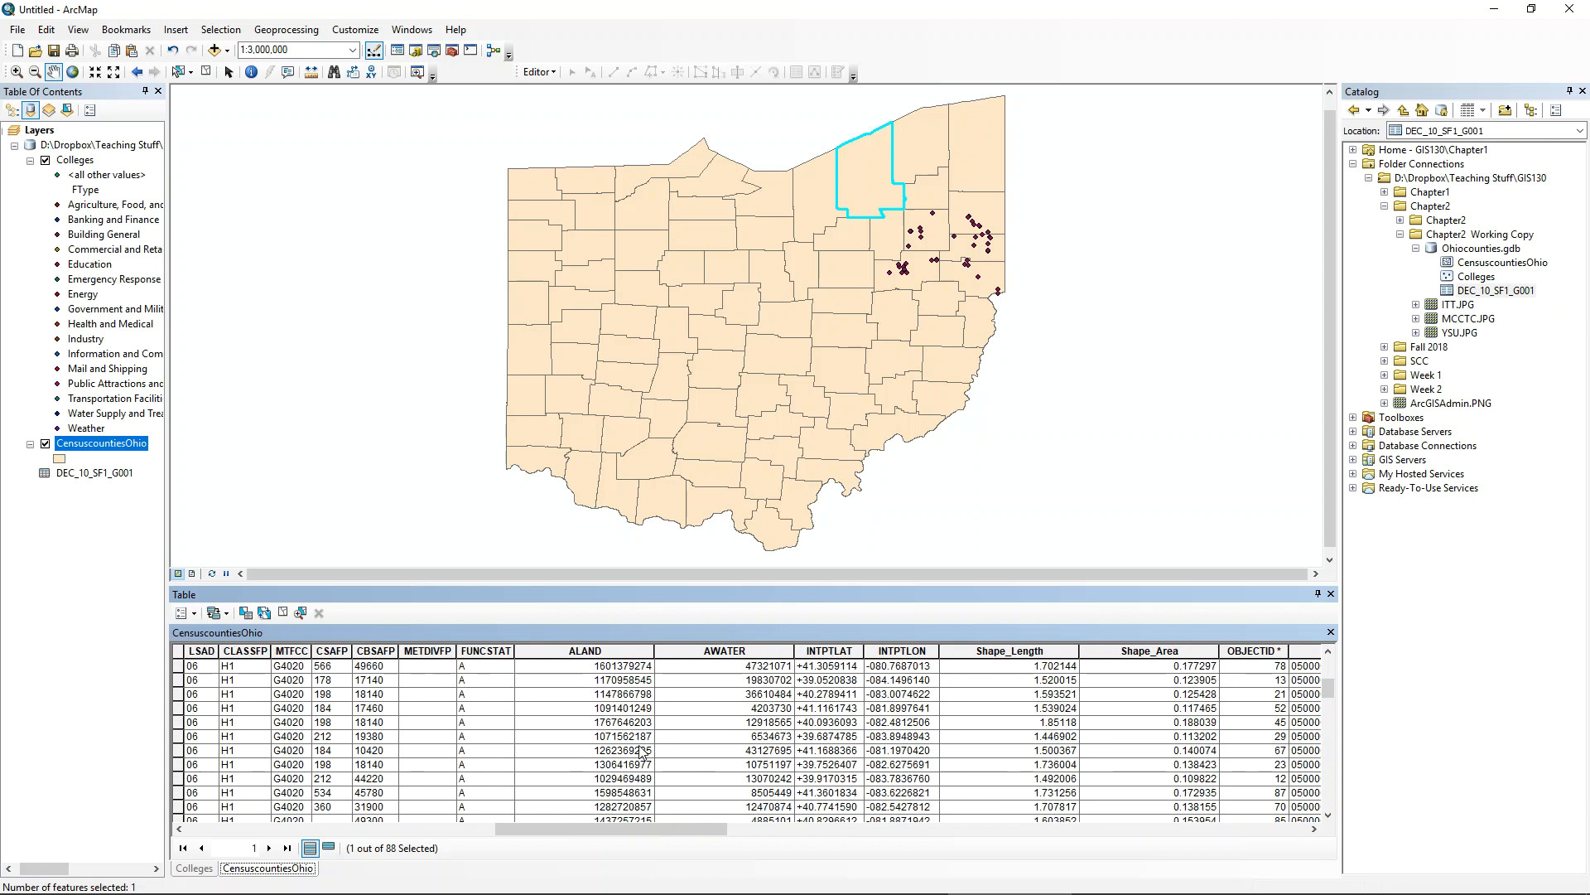
{"action": "scroll", "coordinate": [352, 712], "scroll_direction": "up", "scroll_amount": 4}
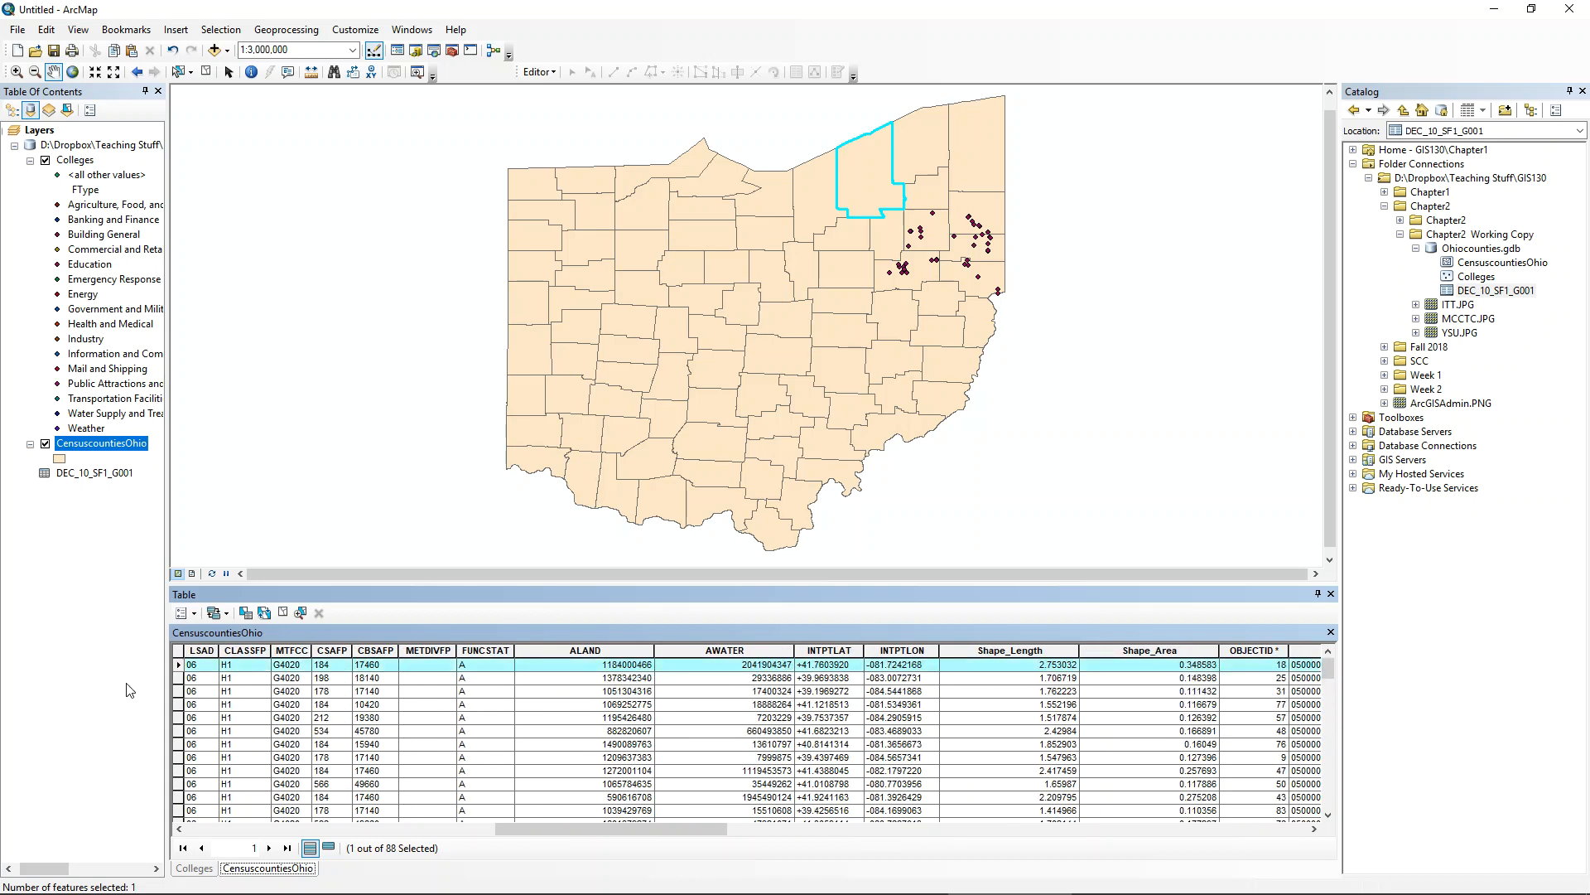
{"action": "scroll", "coordinate": [240, 758], "scroll_direction": "down", "scroll_amount": 20}
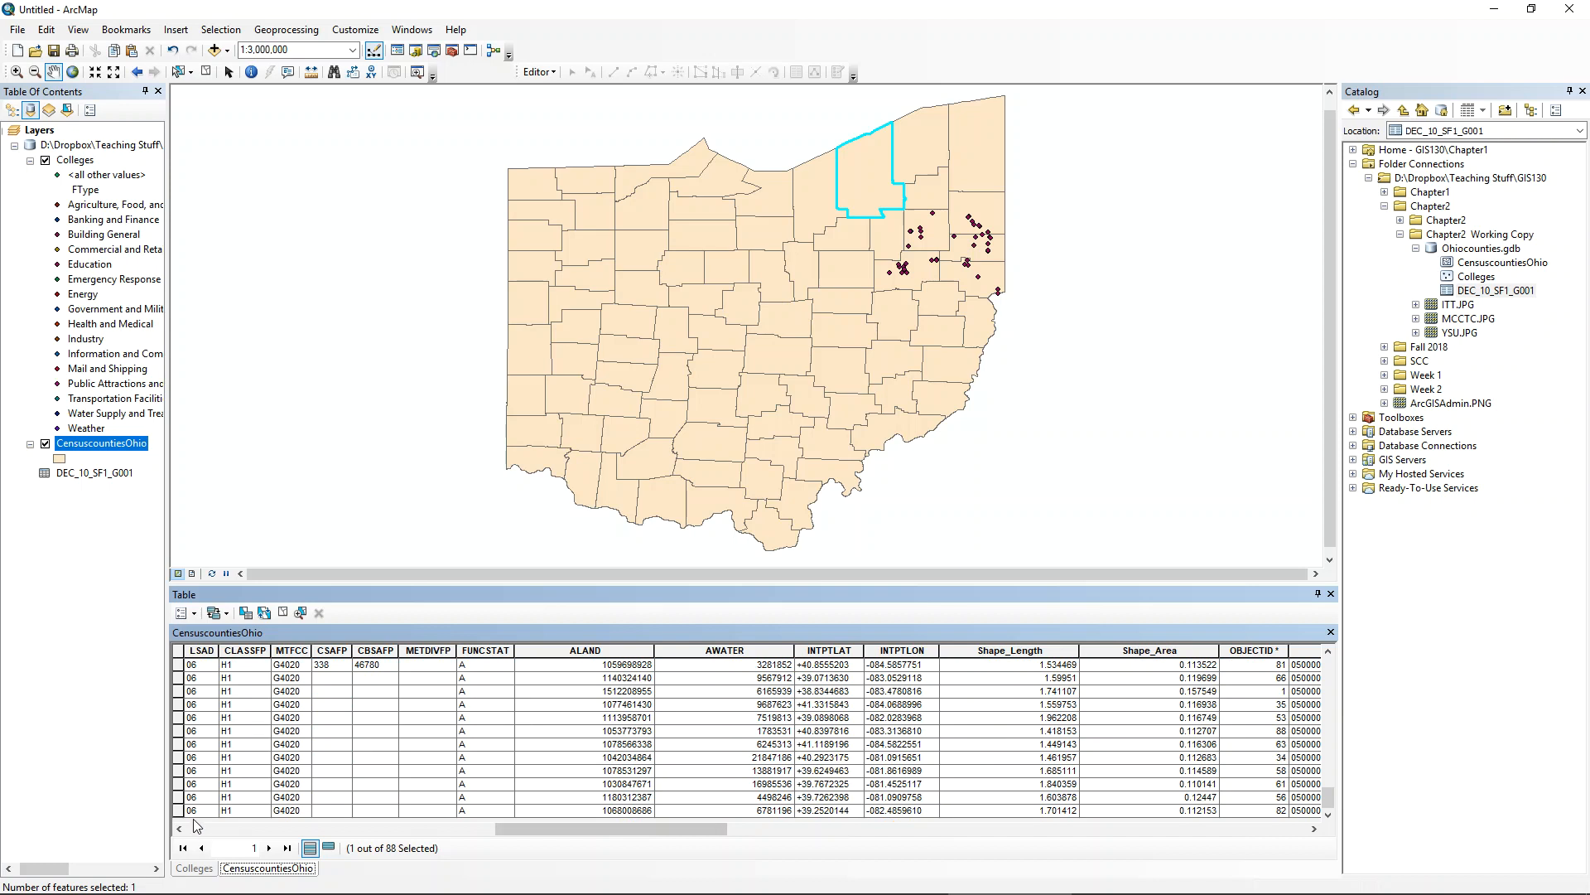
{"action": "left_click", "coordinate": [179, 810], "text": "ctrl"}
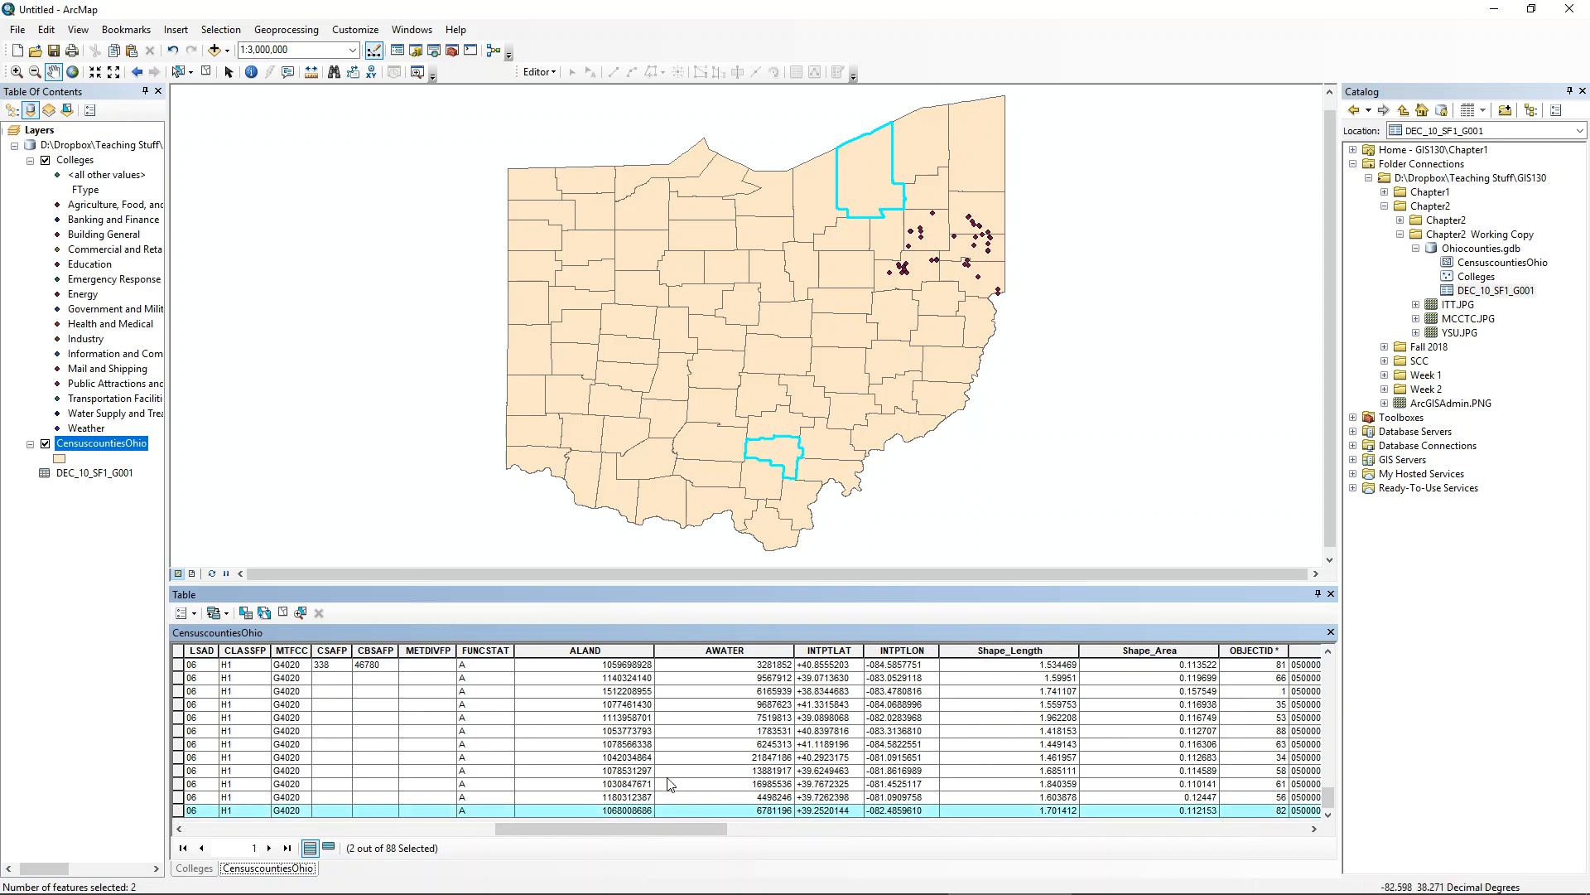
- Clear the selection of the two county records
{"action": "scroll", "coordinate": [690, 725], "scroll_direction": "up", "scroll_amount": 20}
{"action": "scroll", "coordinate": [690, 726], "scroll_direction": "down", "scroll_amount": 20}
{"action": "left_click", "coordinate": [285, 612]}
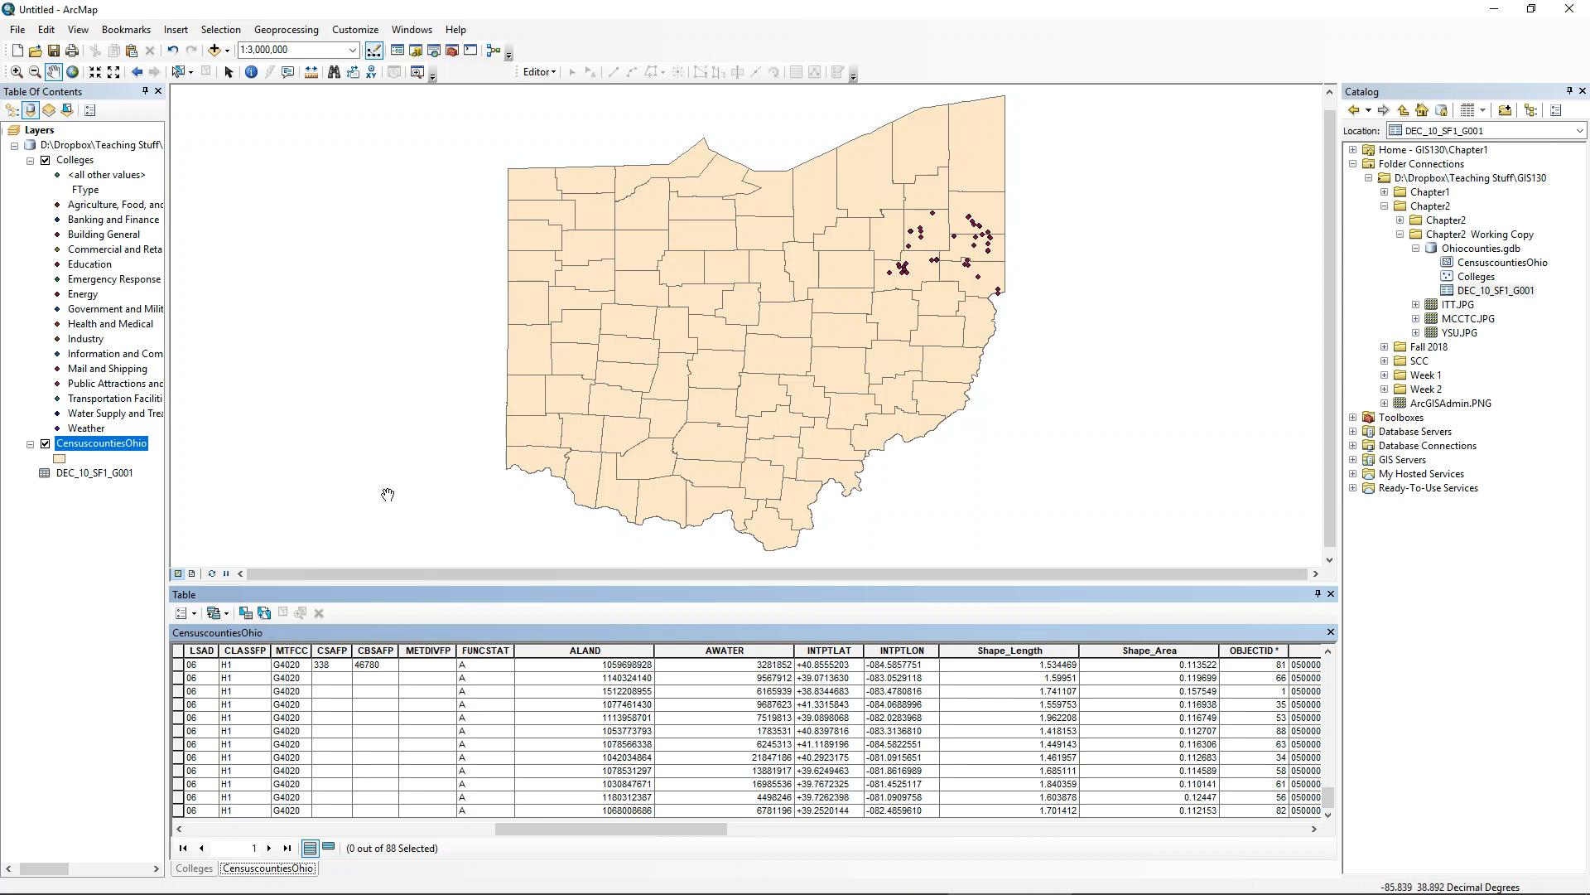
{"action": "left_click", "coordinate": [194, 614]}
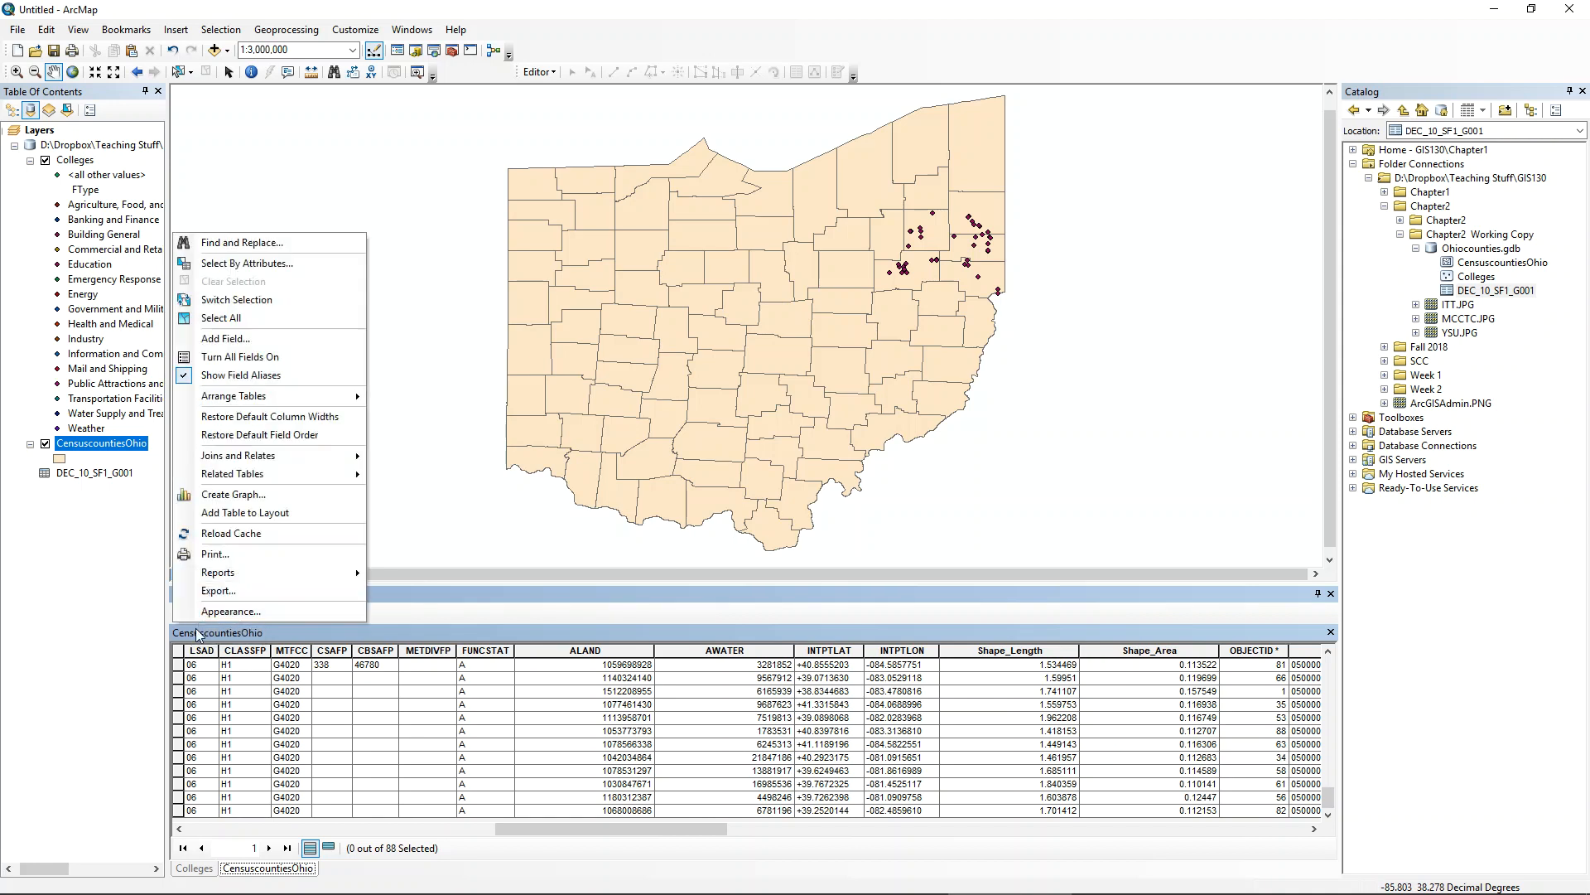
{"action": "left_click", "coordinate": [308, 263]}
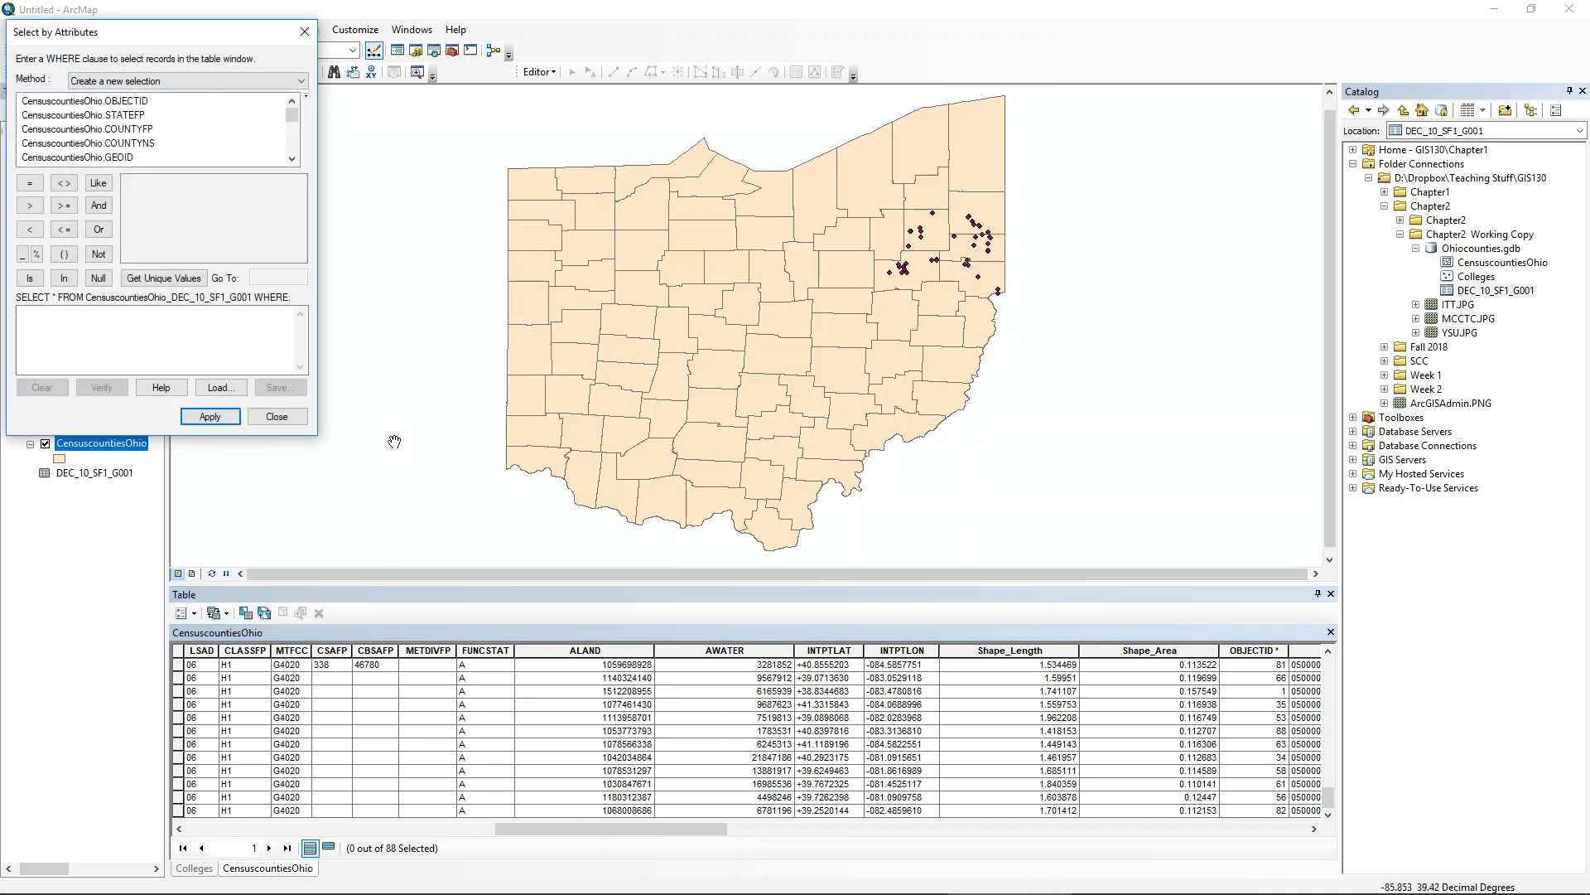
{"action": "left_click", "coordinate": [305, 31]}
{"action": "left_click", "coordinate": [221, 30]}
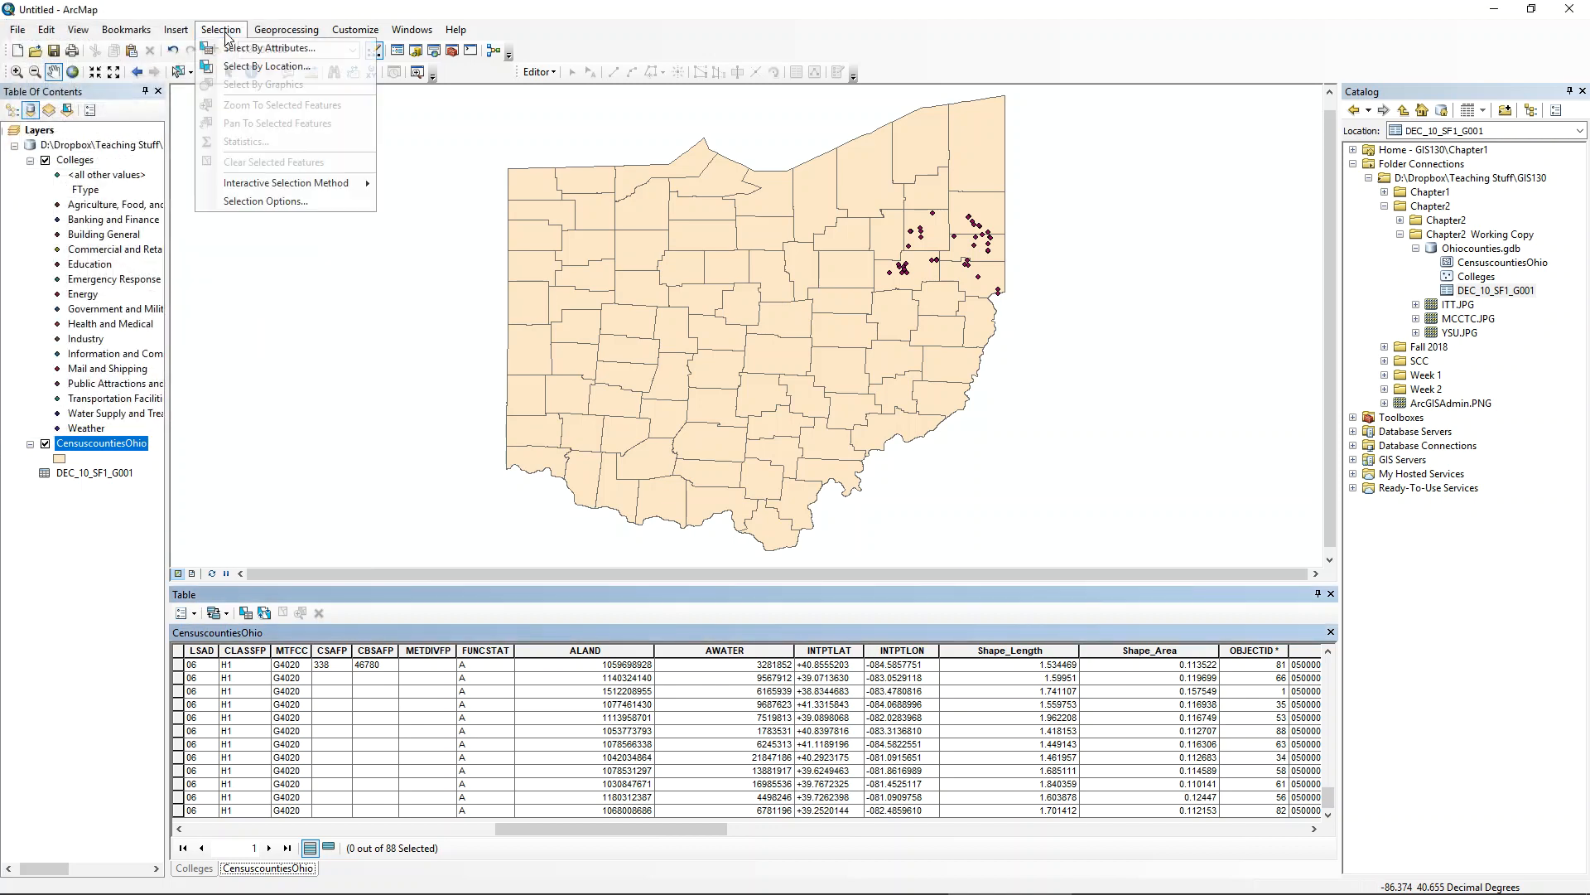
{"action": "left_click", "coordinate": [246, 49]}
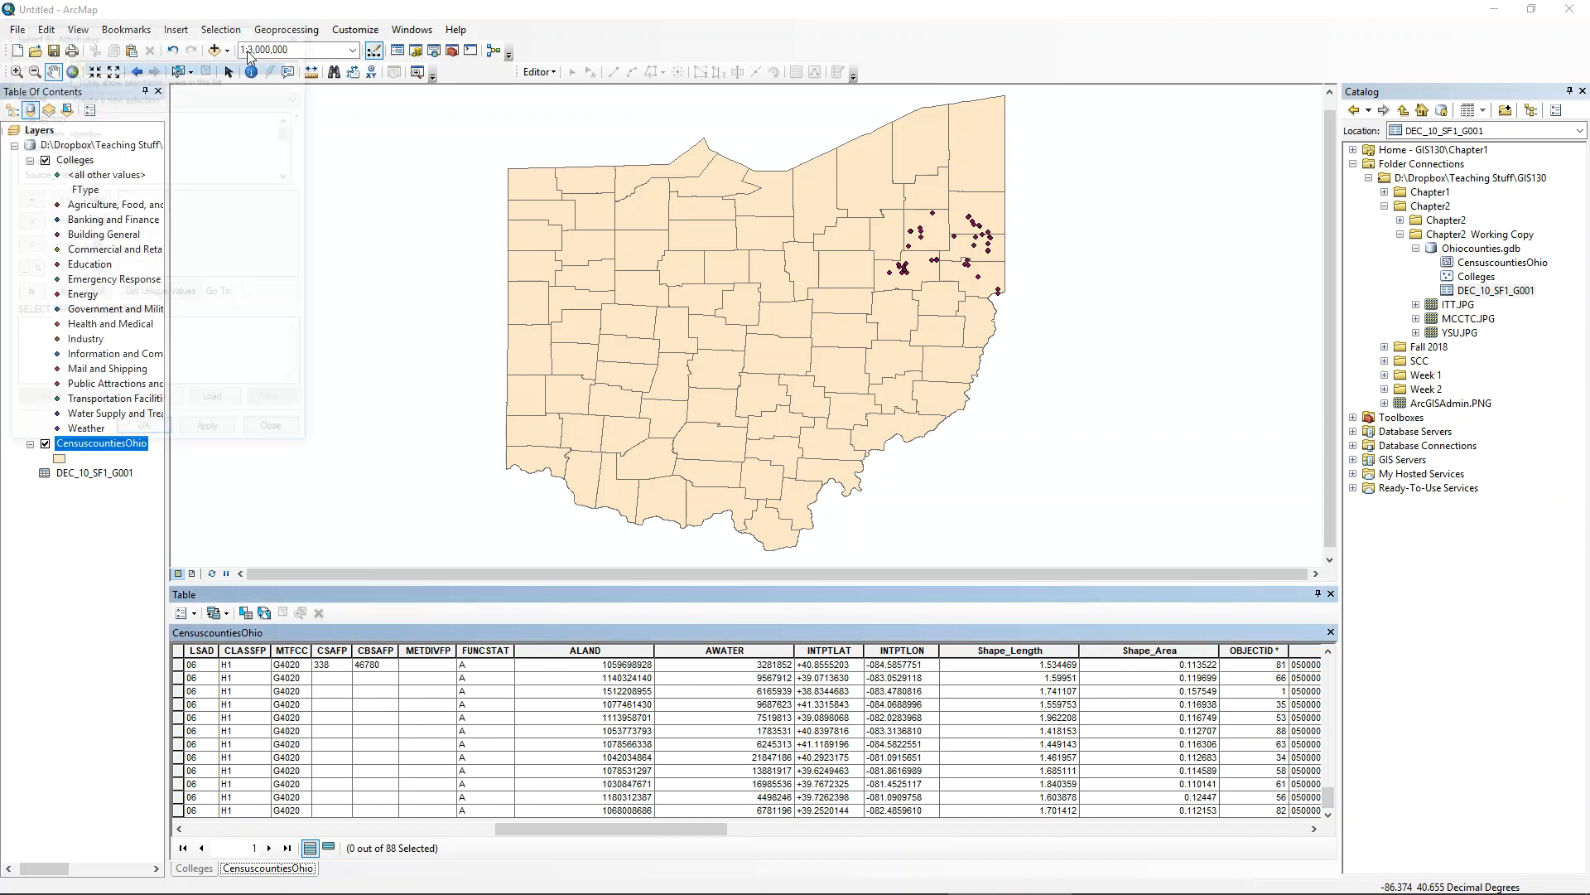
{"action": "left_click", "coordinate": [294, 36]}
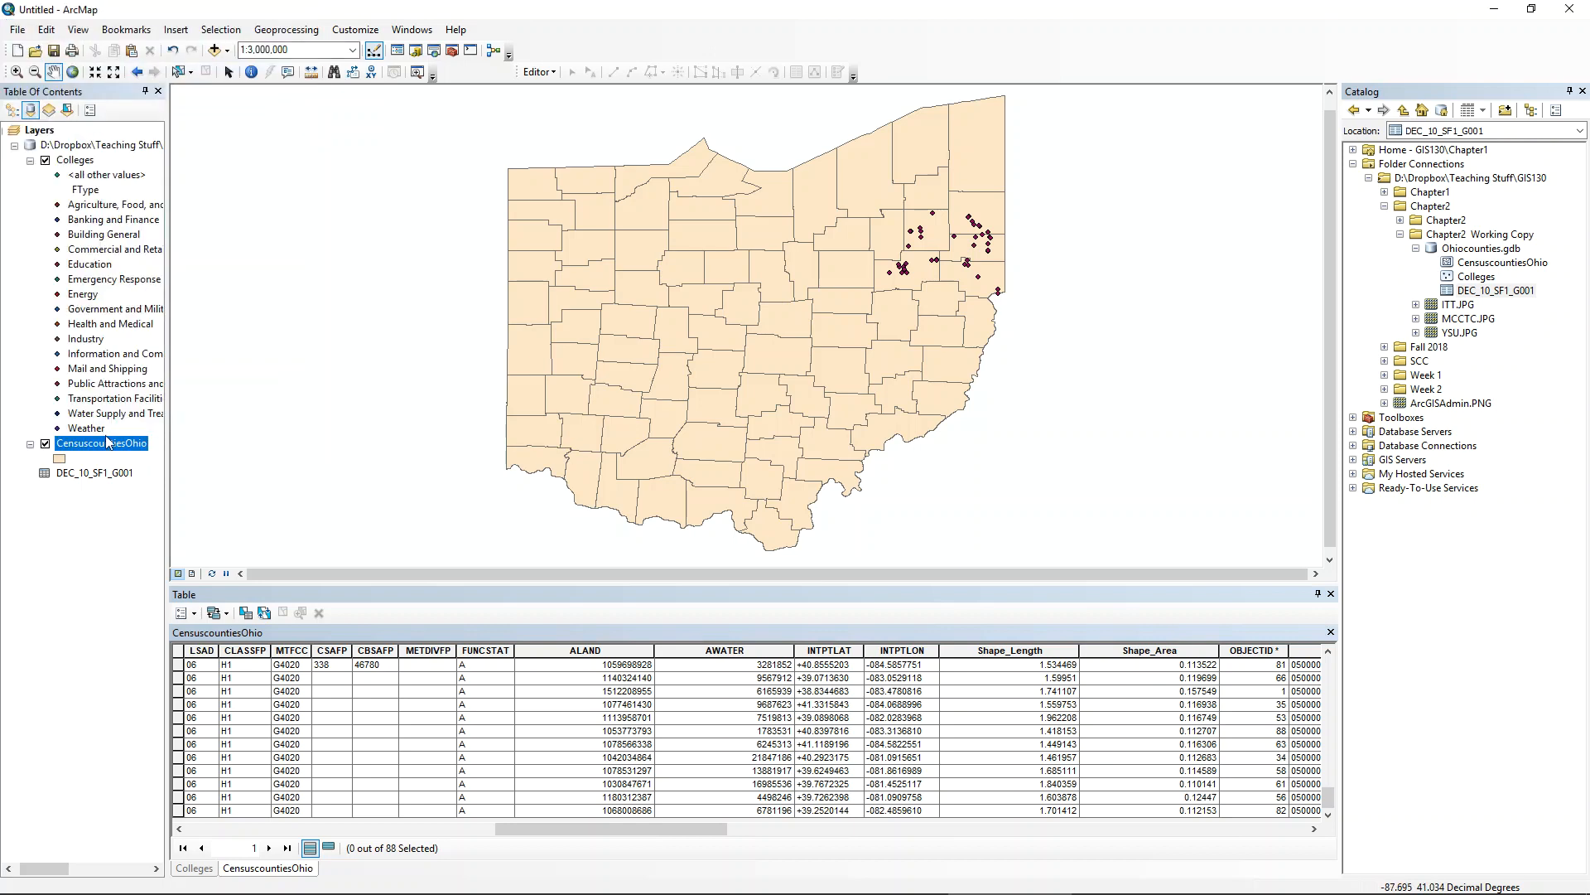
{"action": "right_click", "coordinate": [83, 449]}
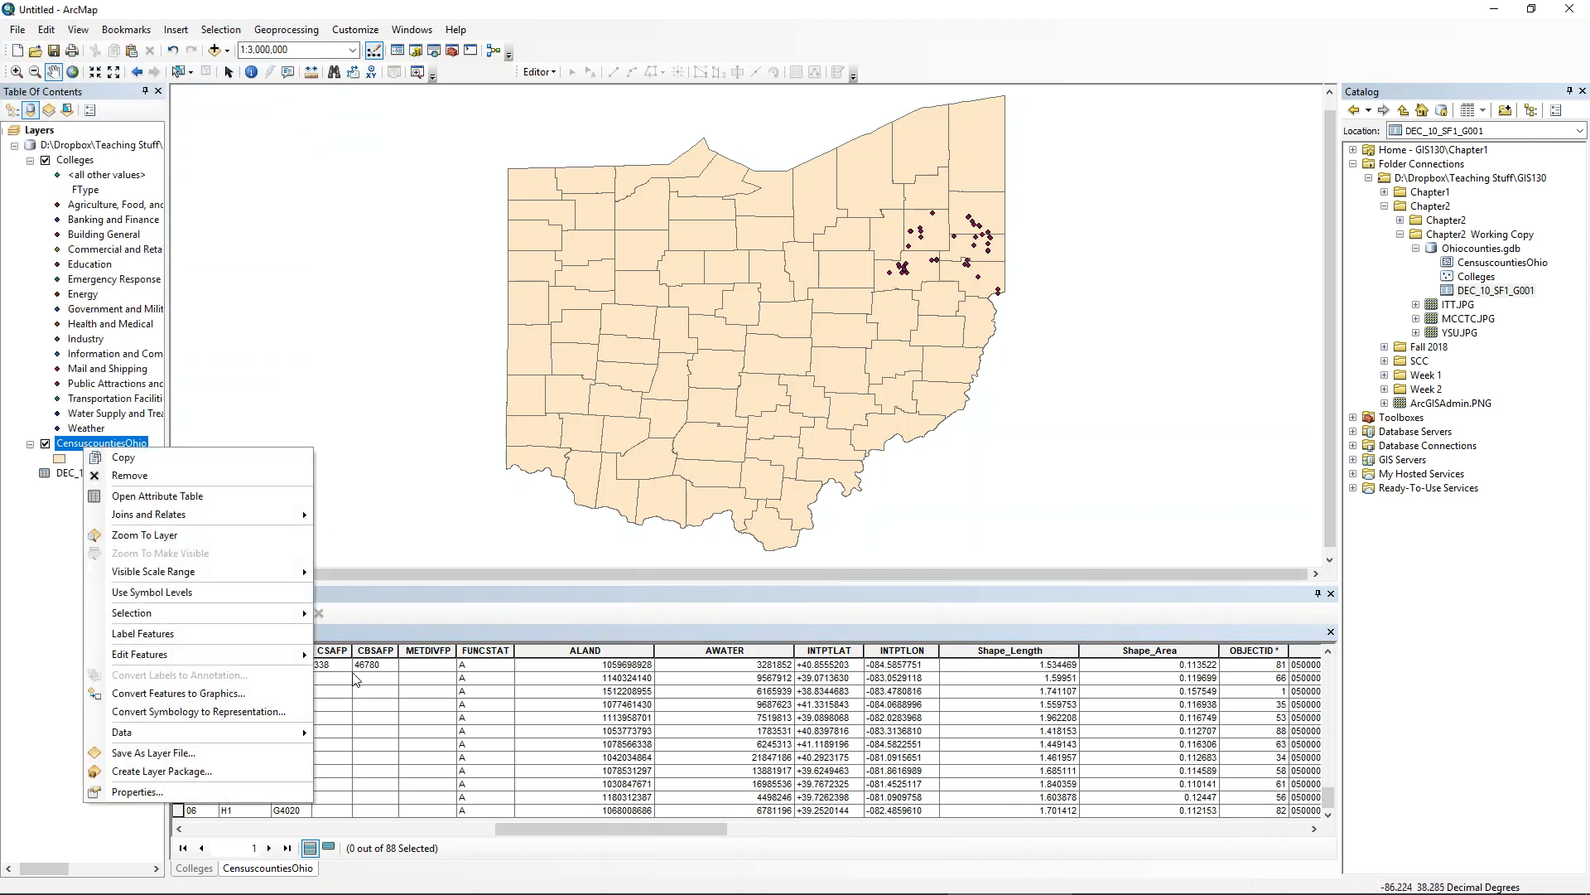
{"action": "mouse_move", "coordinate": [270, 620]}
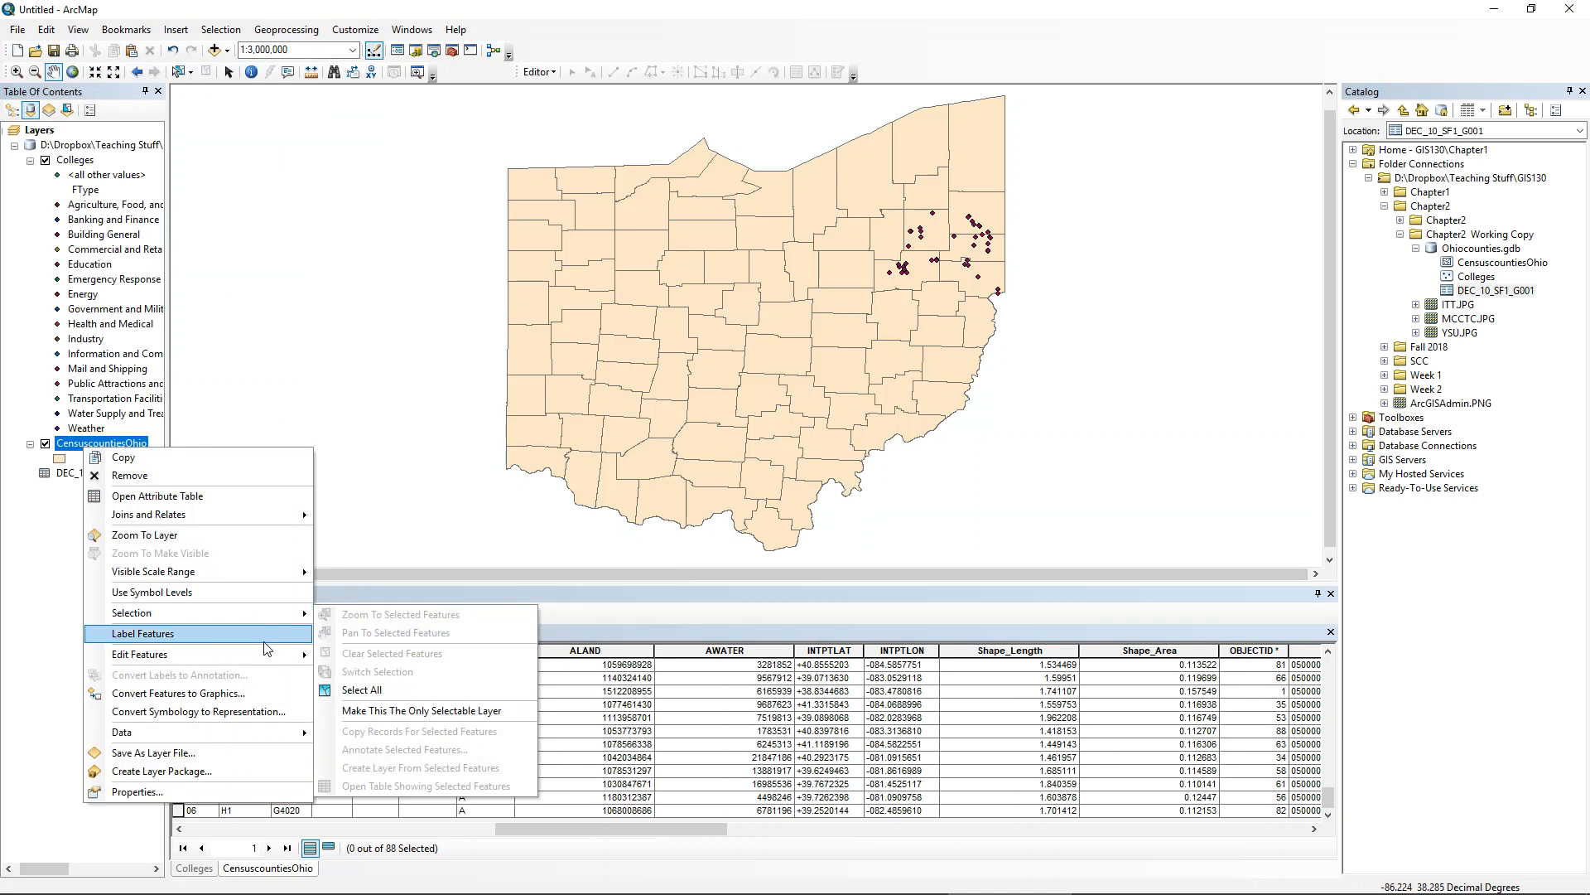
{"action": "mouse_move", "coordinate": [261, 654]}
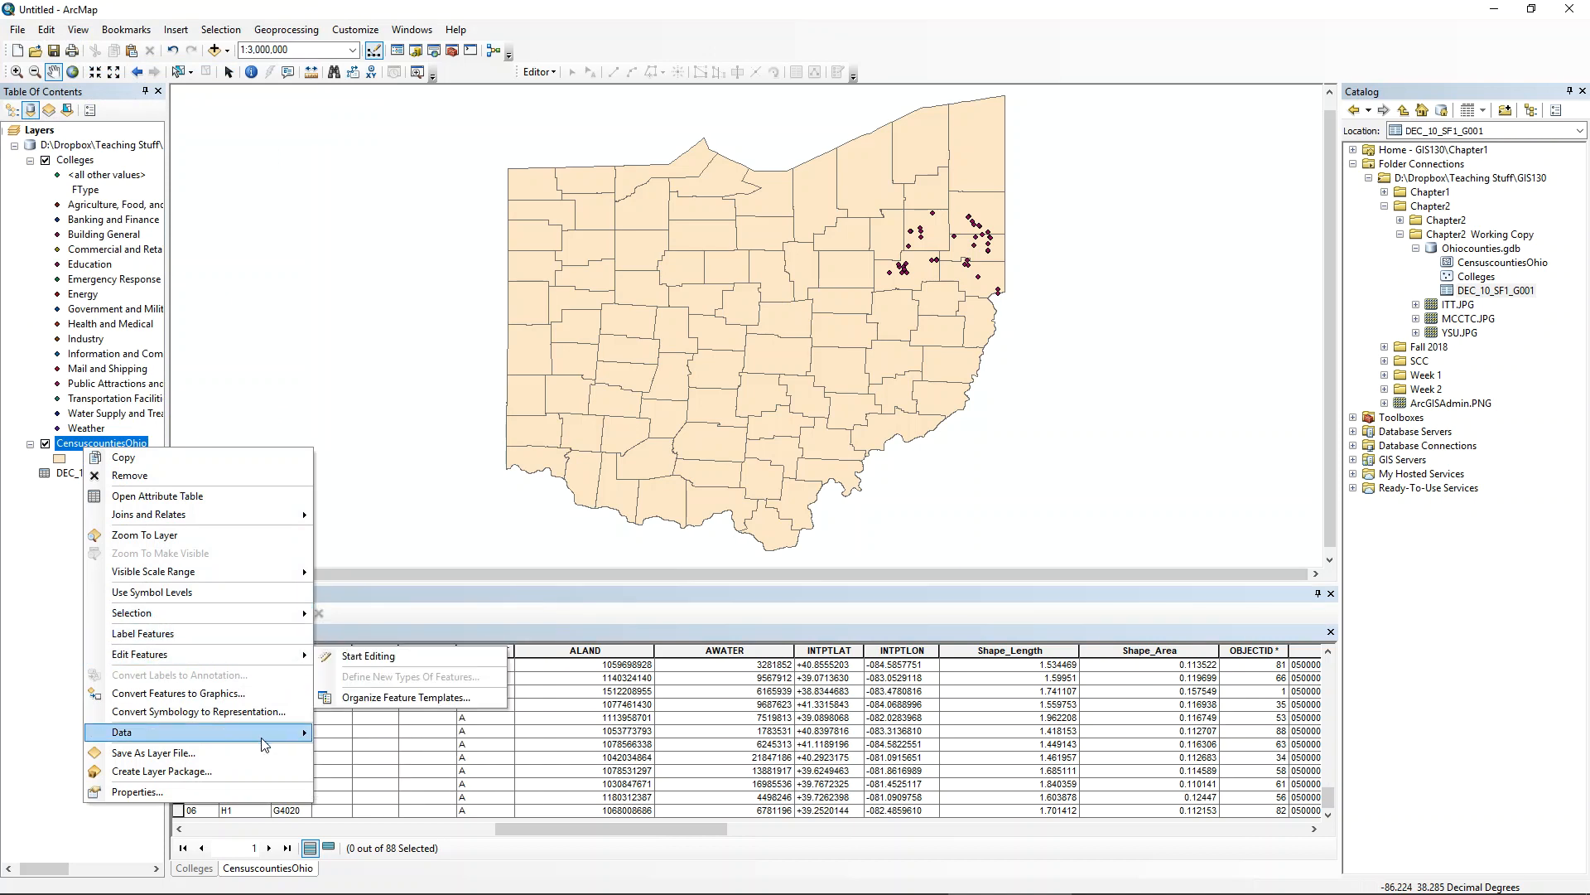
{"action": "mouse_move", "coordinate": [264, 742]}
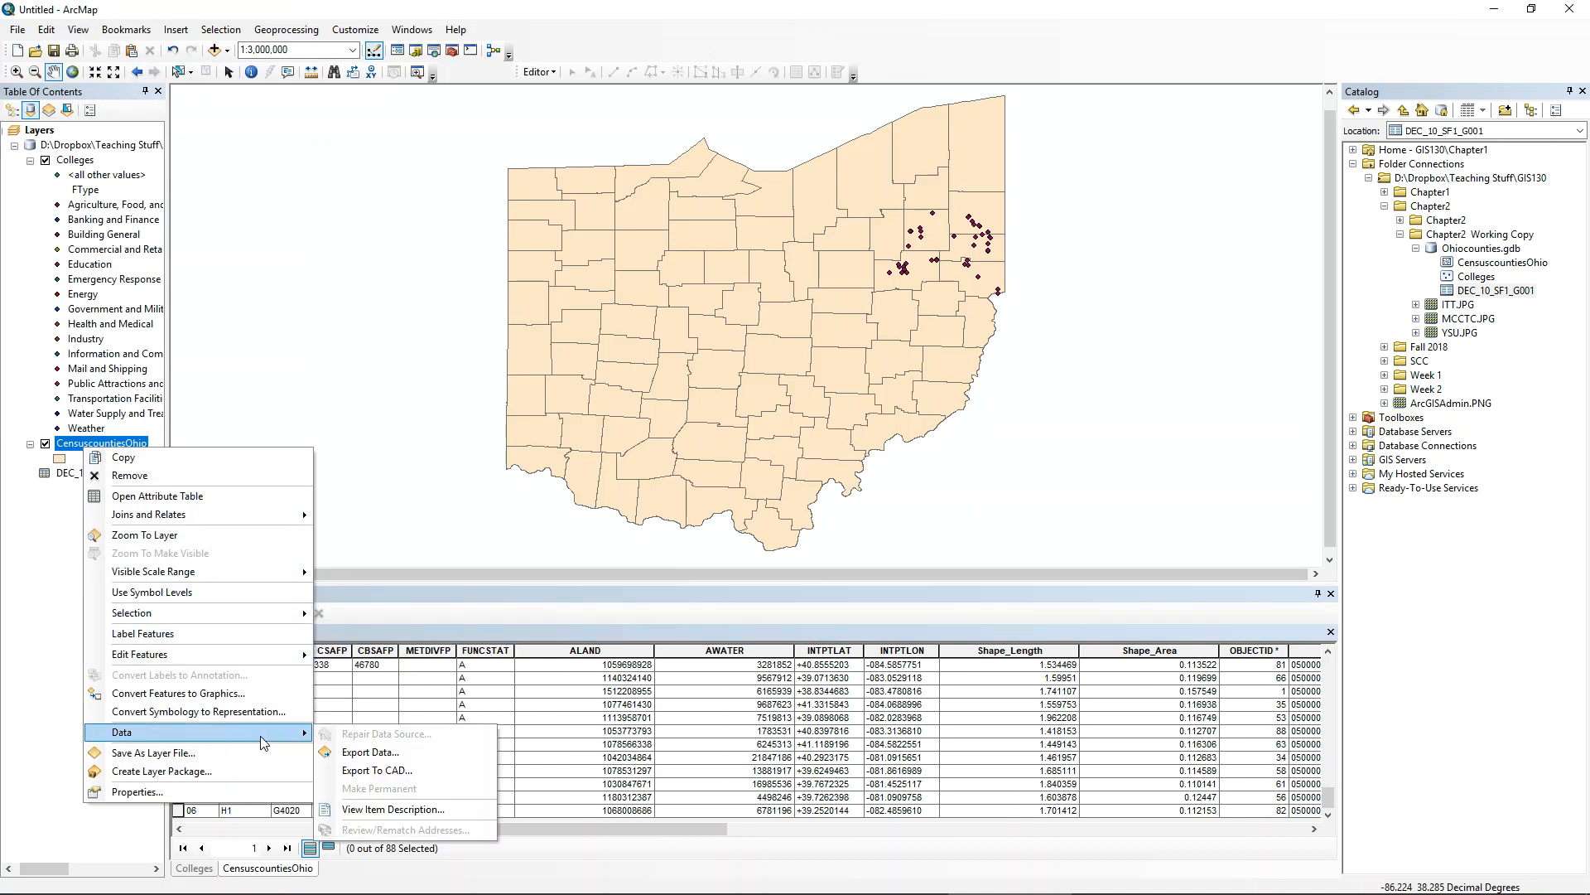
{"action": "left_click", "coordinate": [491, 610]}
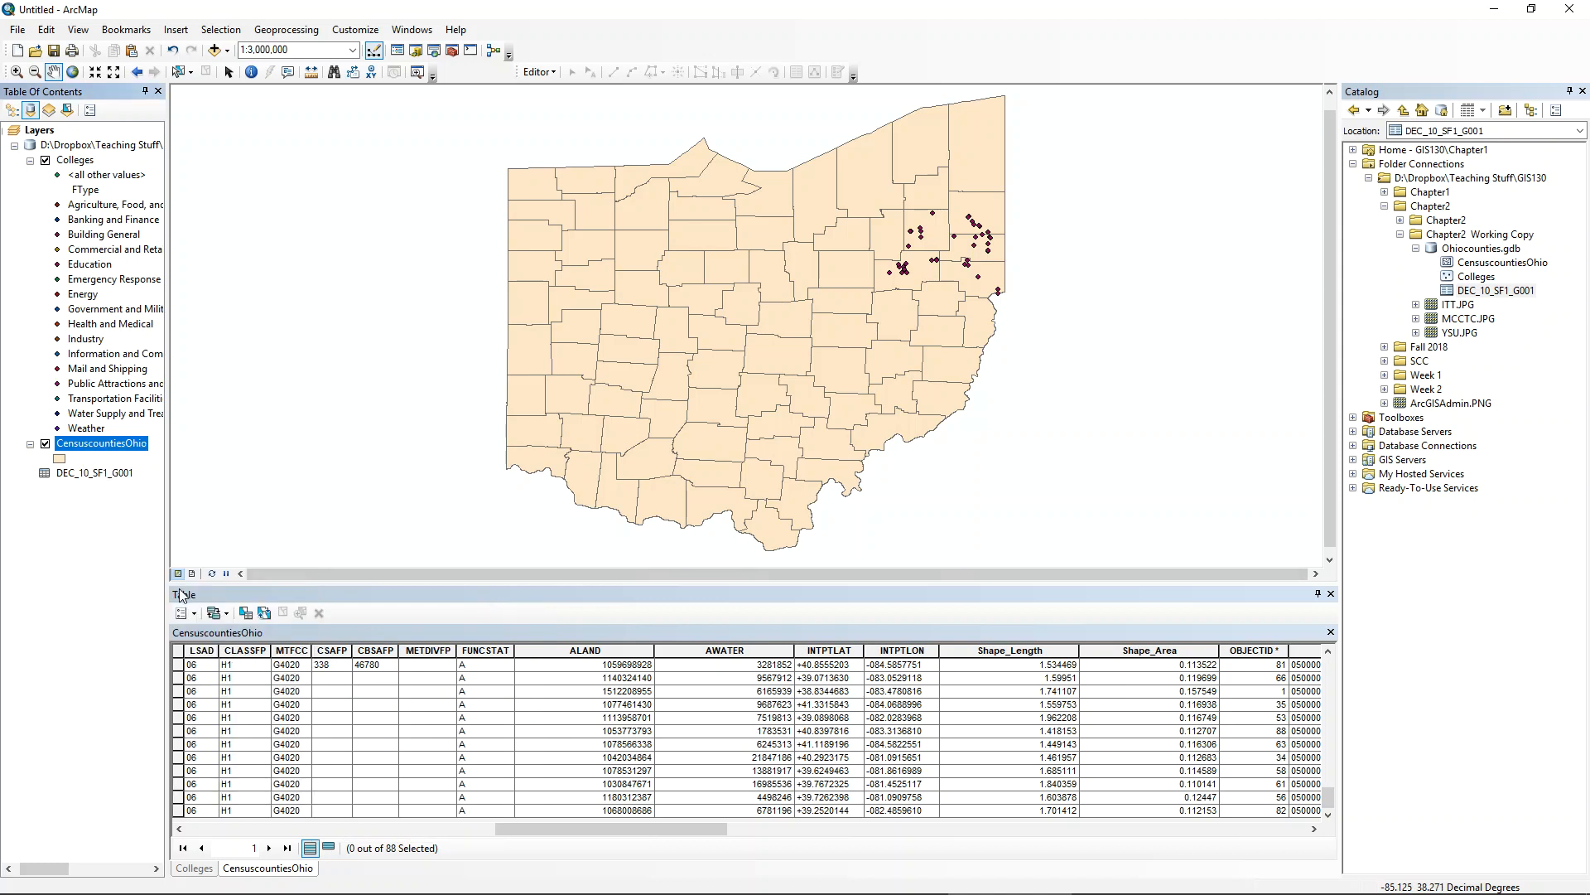
- Start a Select By Attributes query on the CensuscountiesOhio table and add the DEC_10_SF1_G001.Population field to its WHERE clause
{"action": "left_click", "coordinate": [191, 613]}
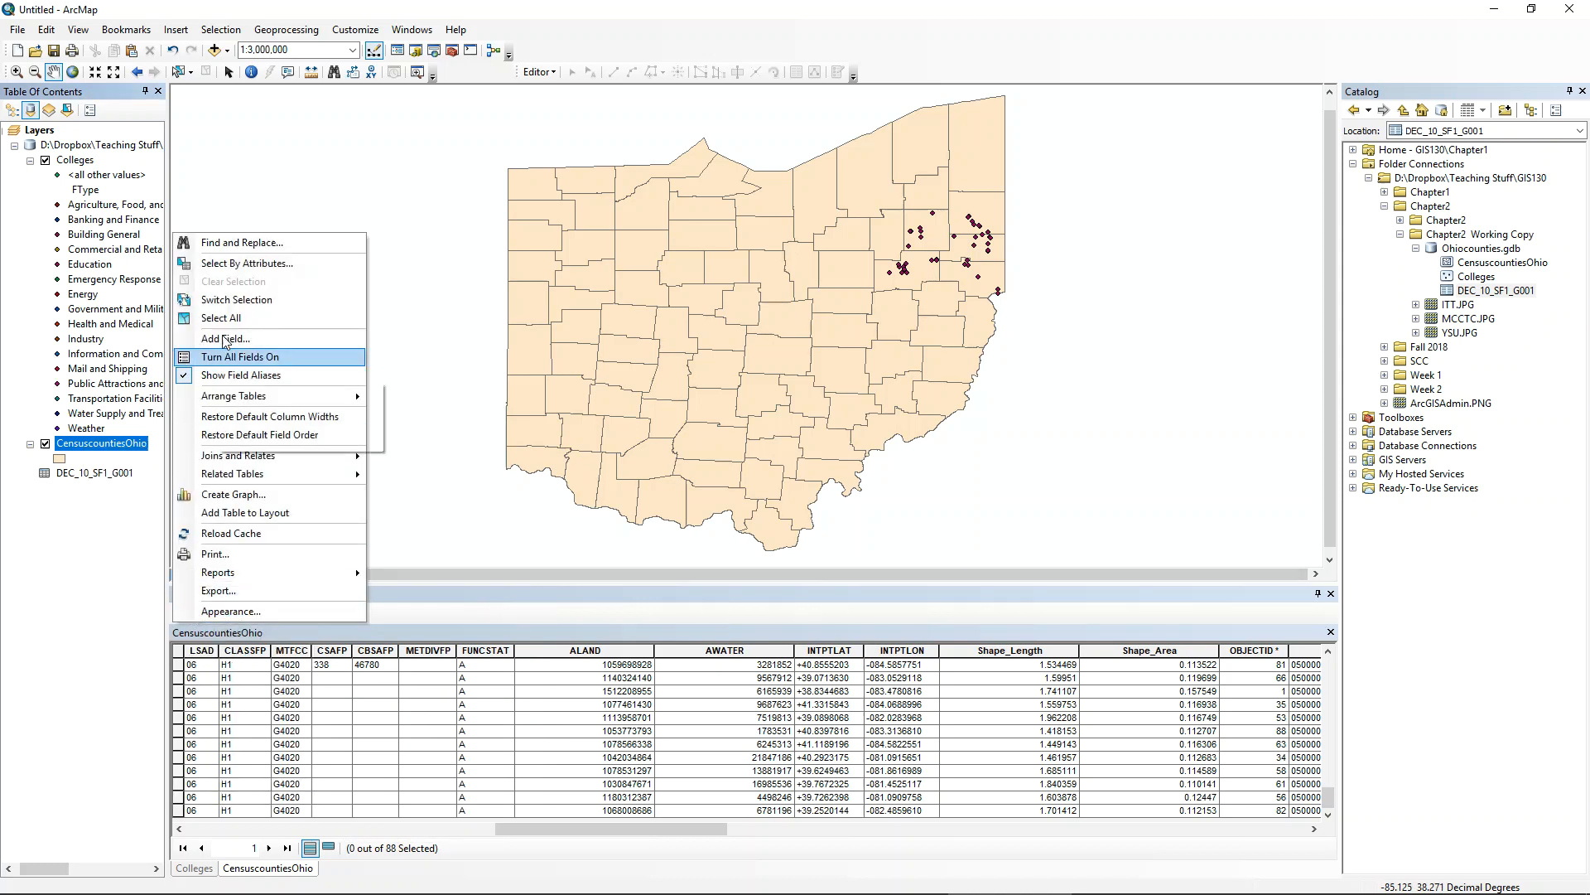
{"action": "left_click", "coordinate": [220, 265]}
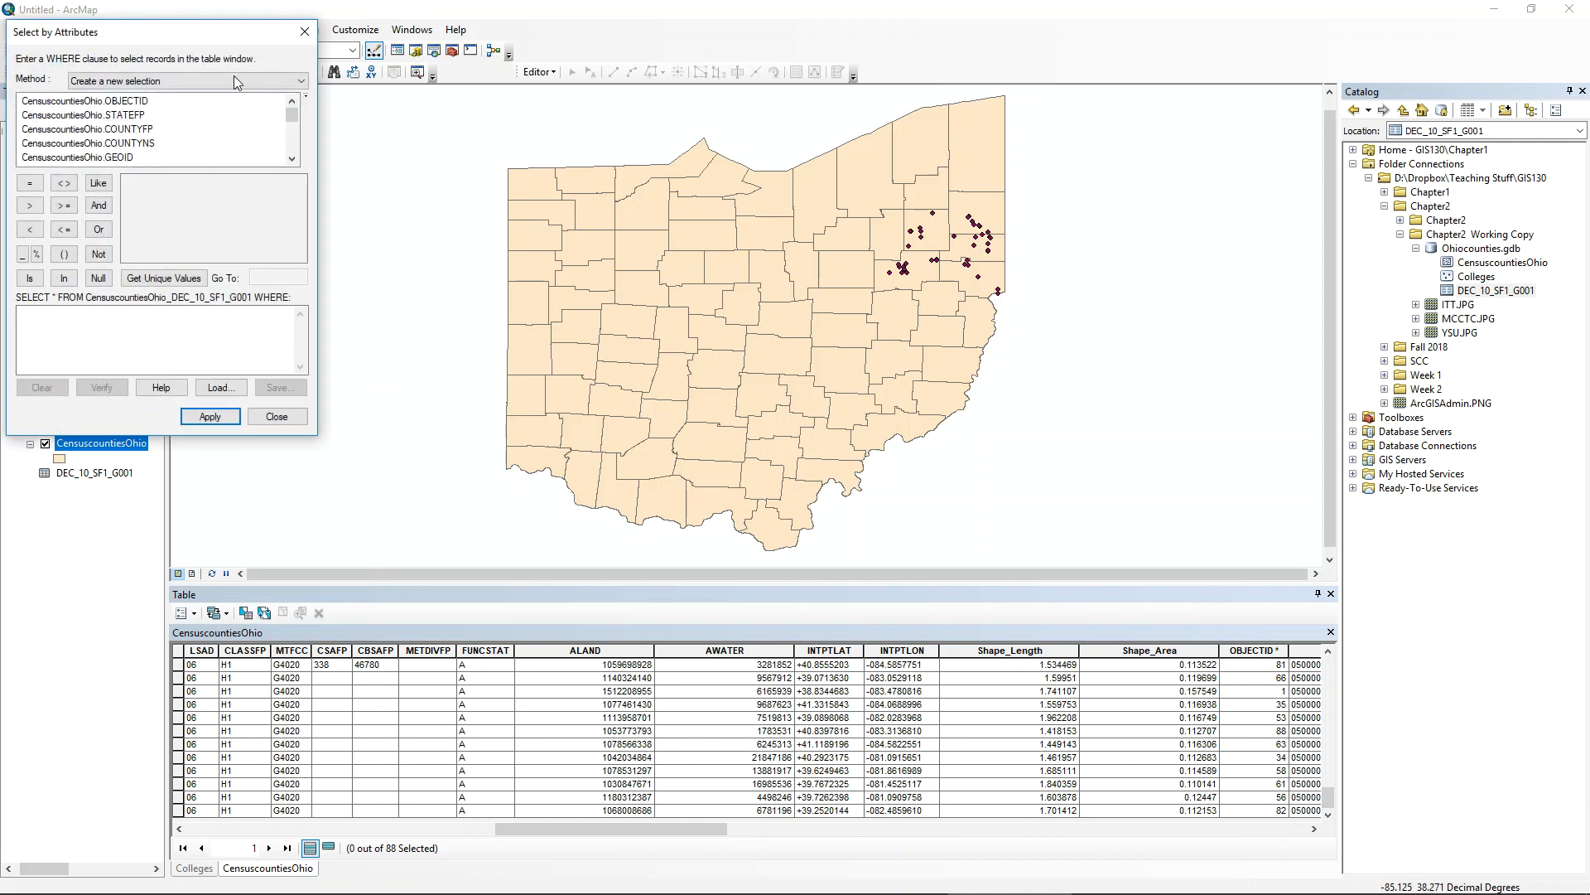
{"action": "left_click_drag", "start_coordinate": [233, 31], "coordinate": [297, 131]}
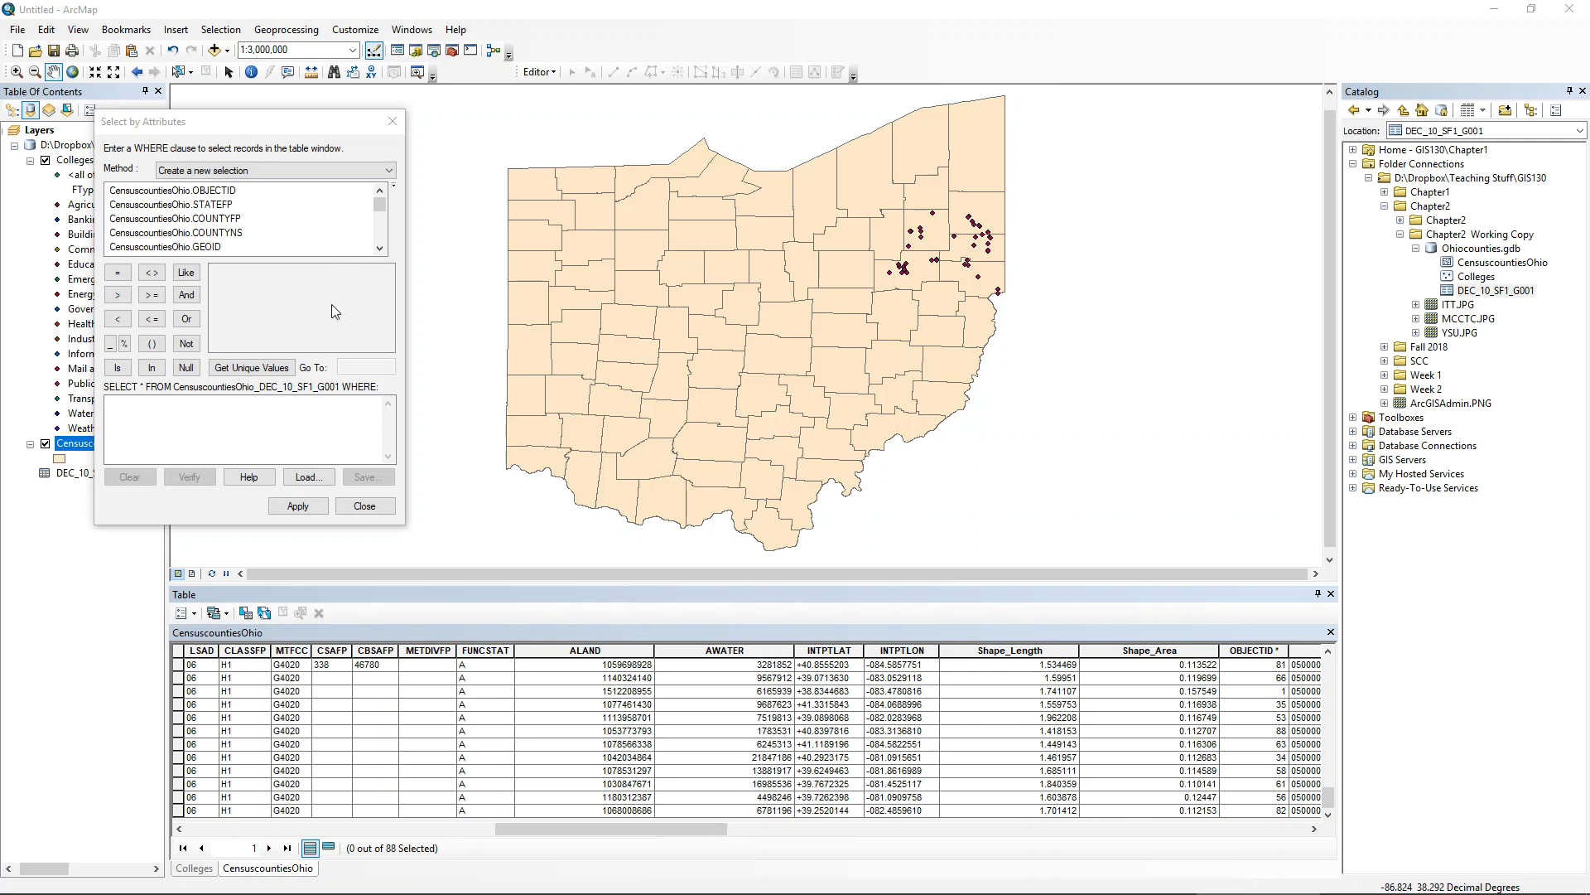
{"action": "scroll", "coordinate": [215, 236], "scroll_direction": "down", "scroll_amount": 8}
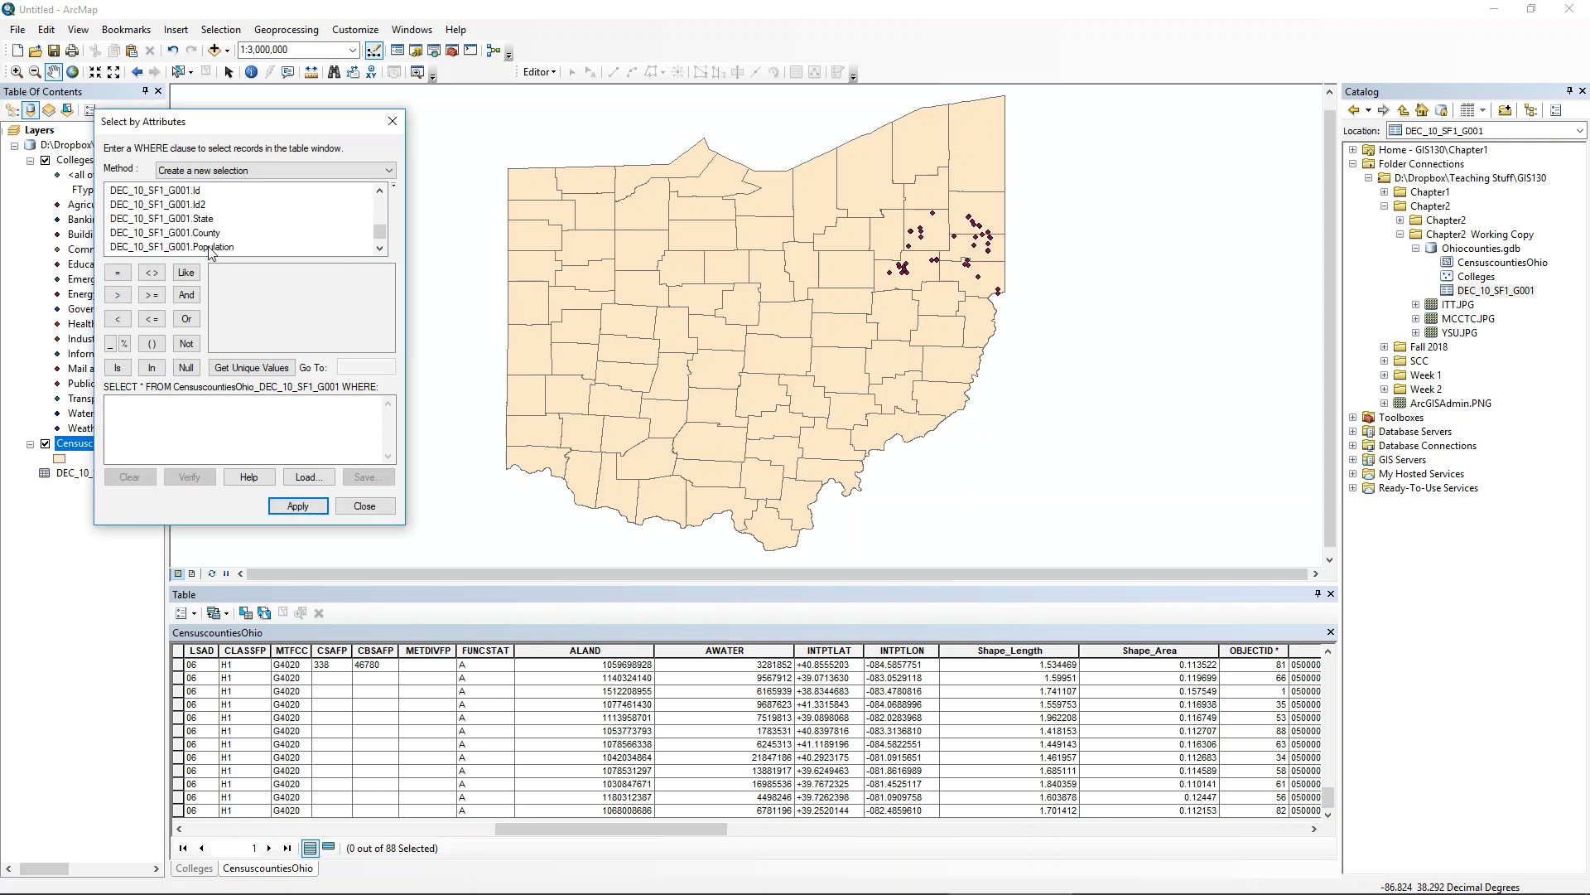
{"action": "left_click", "coordinate": [216, 247]}
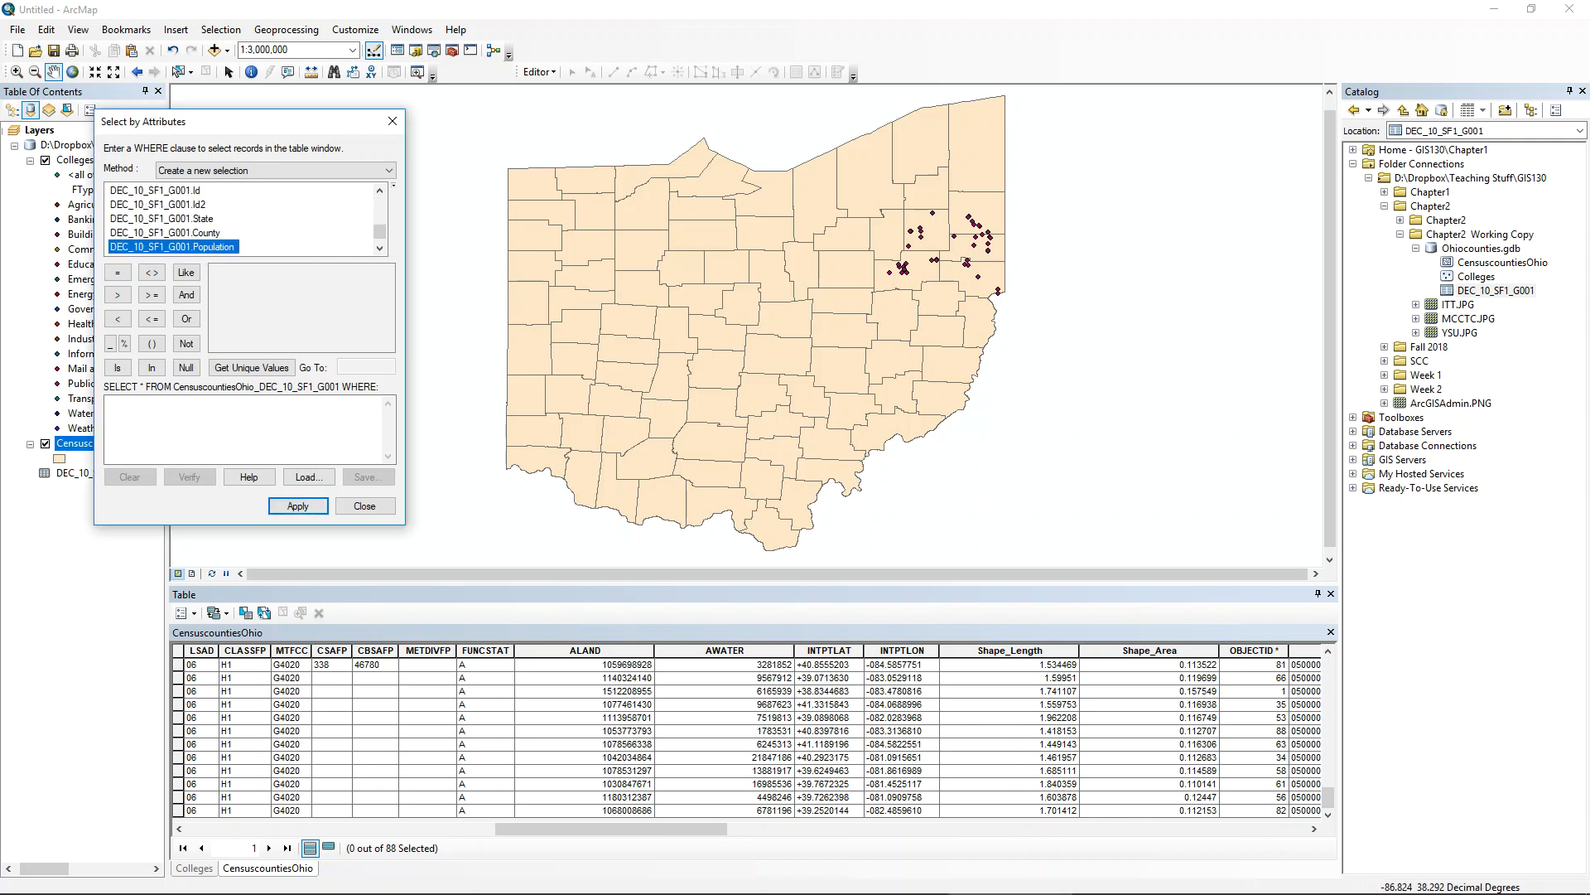
{"action": "double_click", "coordinate": [172, 242]}
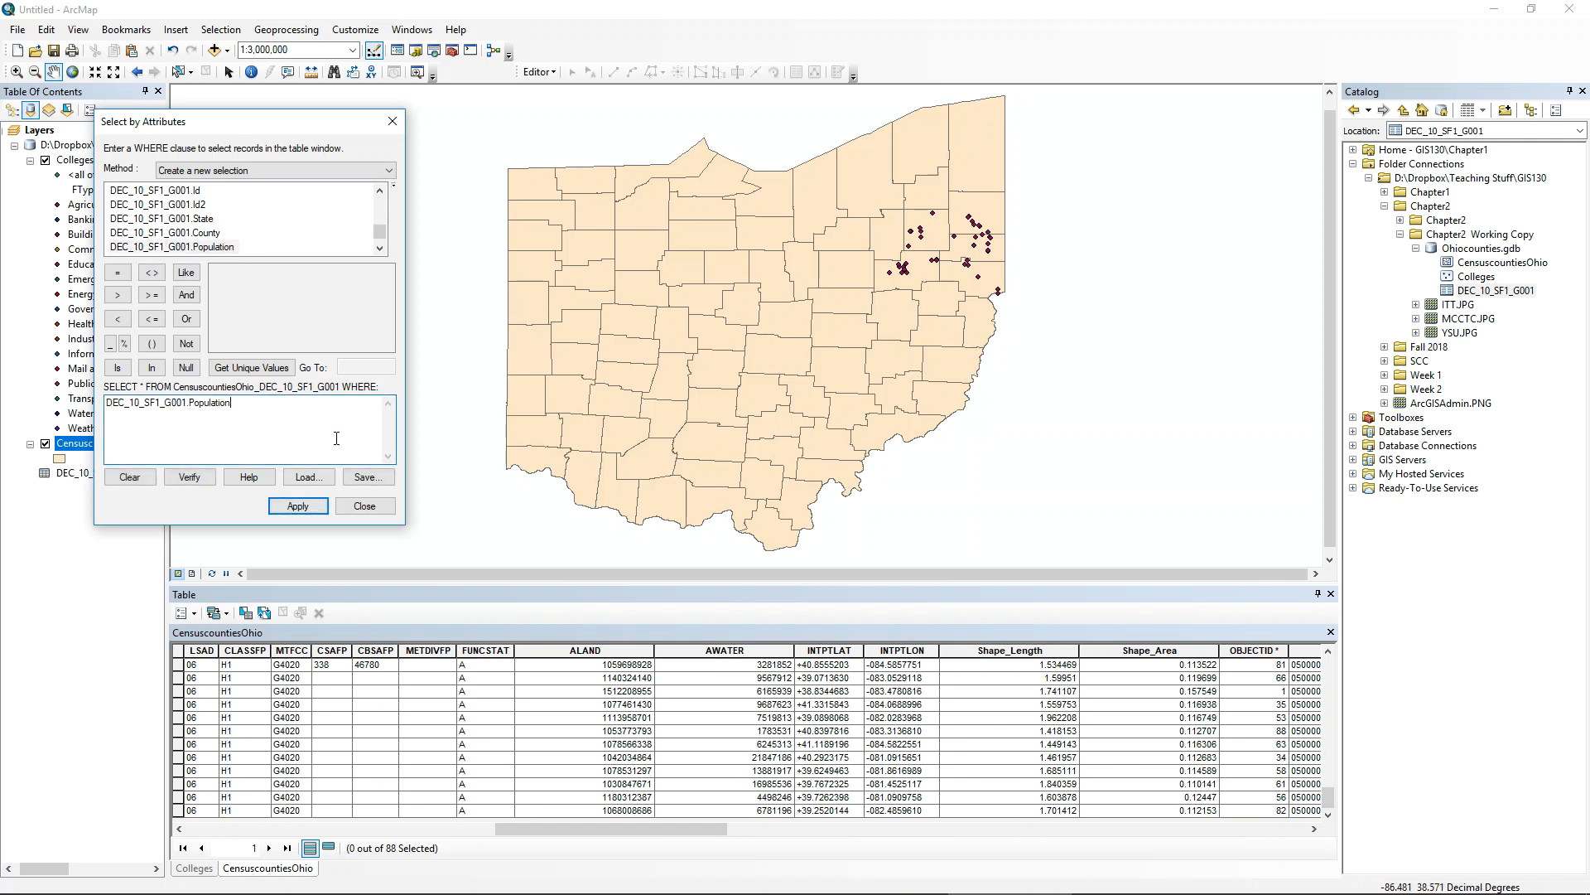
- Complete the WHERE clause as DEC_10_SF1_G001.Population >= 127500 and apply it as a new selection
{"action": "type", "text": "kfkfkf"}
{"action": "key", "text": "BackSpace"}
{"action": "key", "text": "BackSpace"}
{"action": "left_click", "coordinate": [152, 295]}
{"action": "type", "text": "127500"}
{"action": "left_click", "coordinate": [299, 506]}
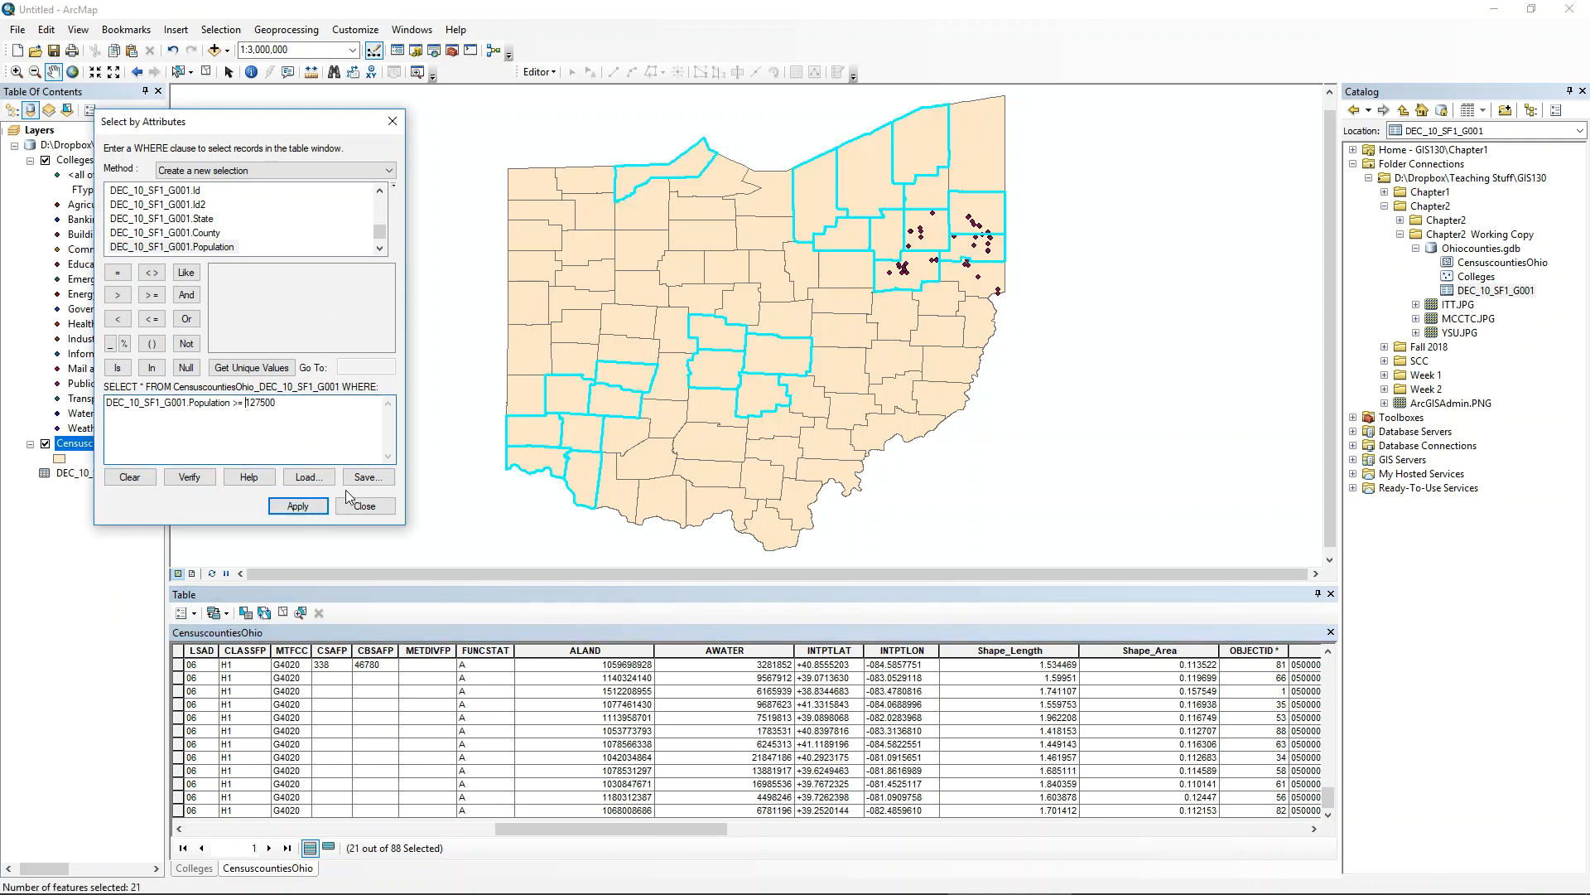
{"action": "left_click", "coordinate": [299, 505]}
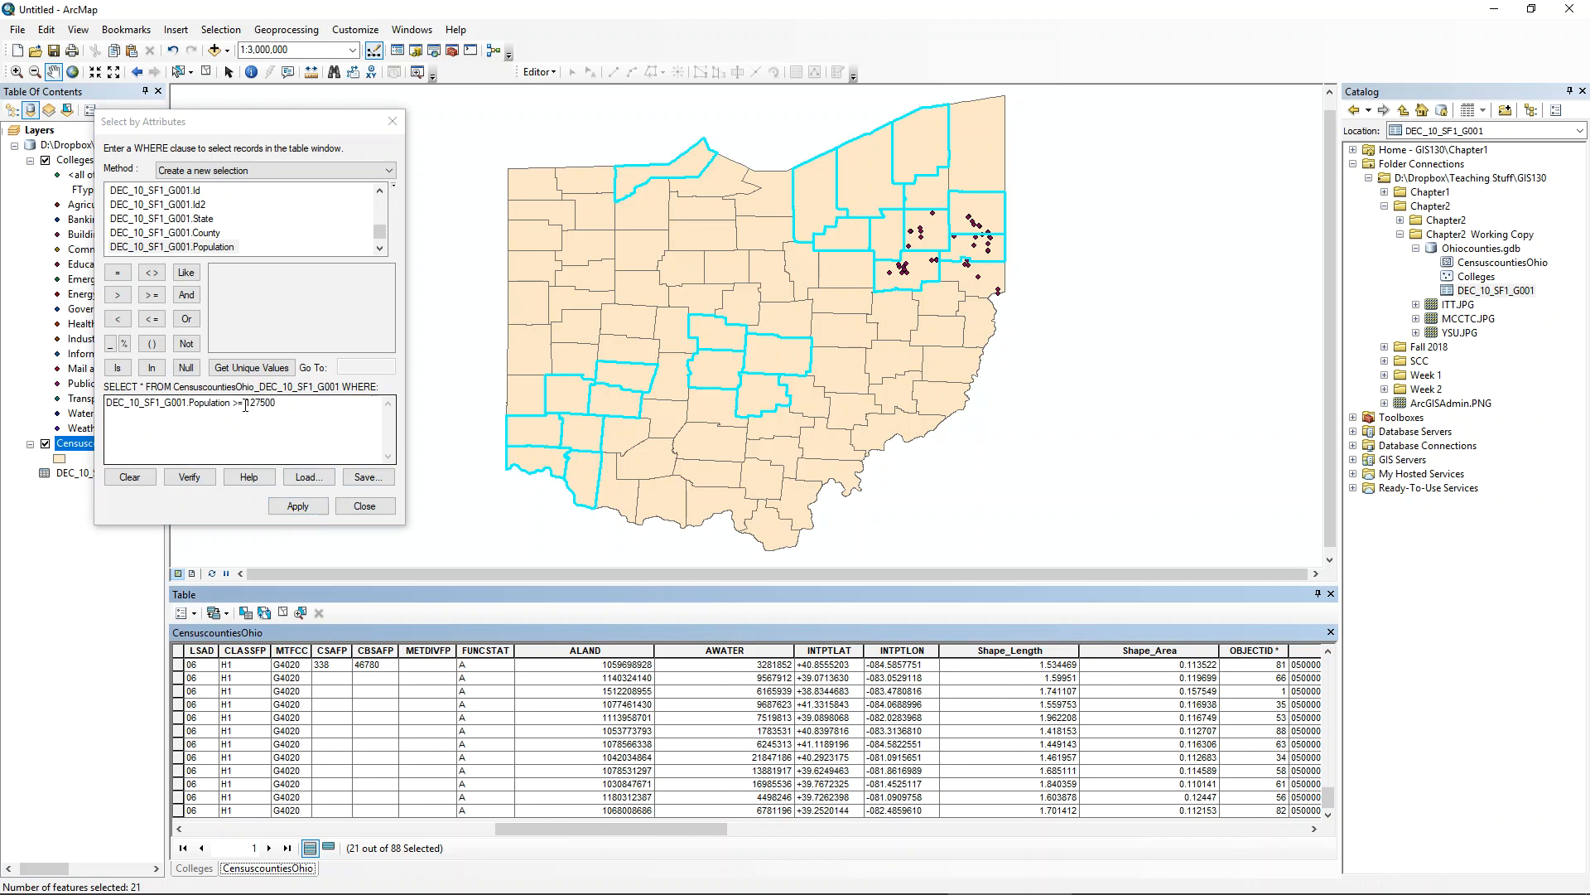
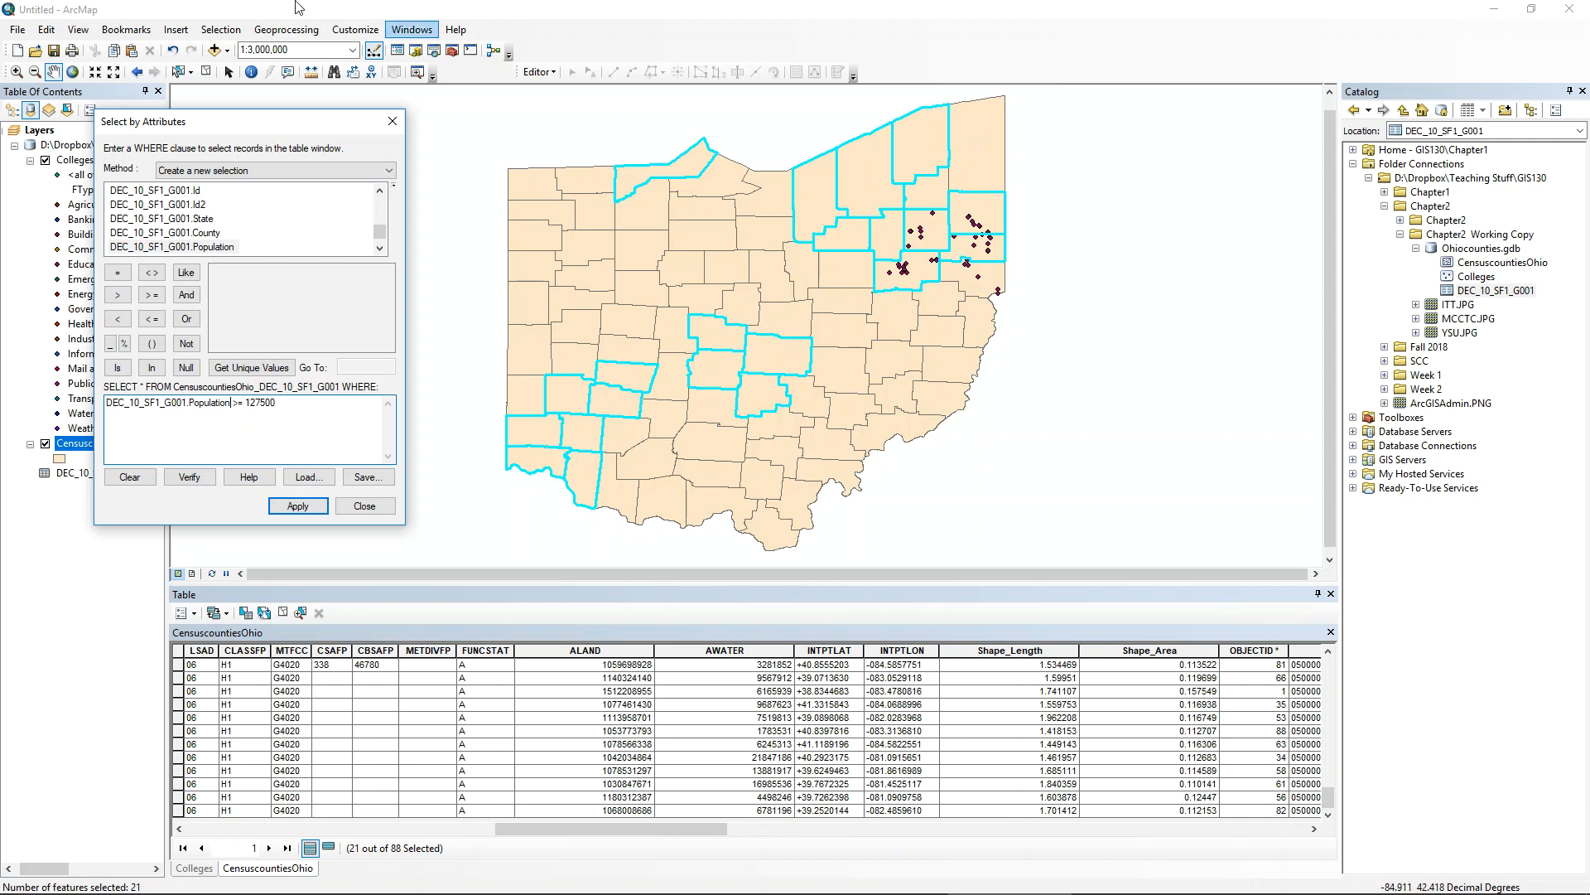
- Clear the selected counties while keeping the population query in the WHERE clause
{"action": "left_click", "coordinate": [205, 72]}
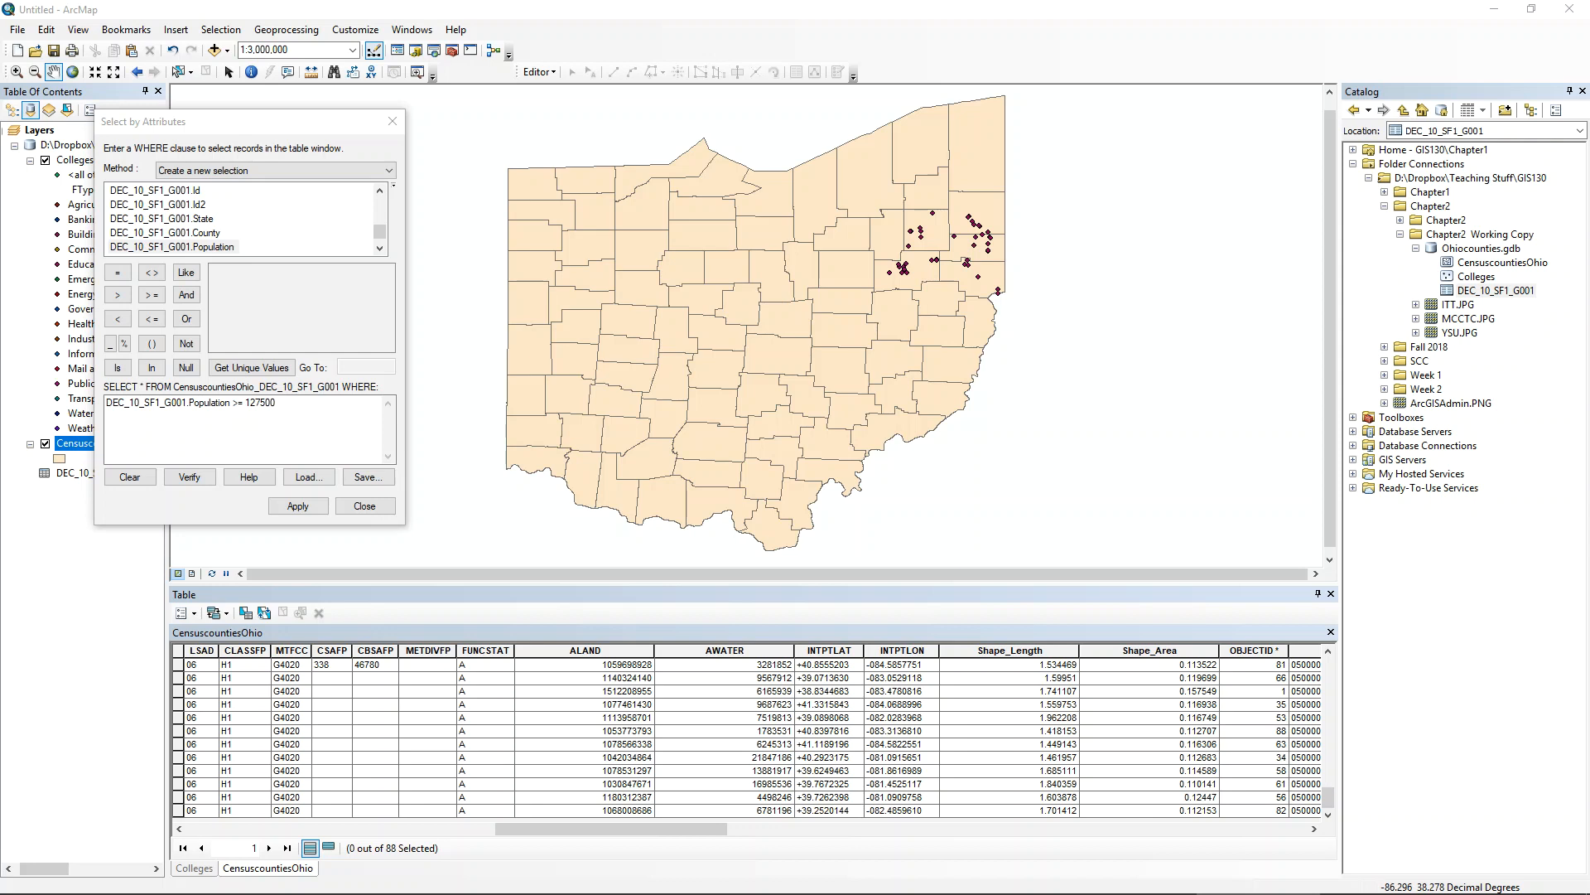
{"action": "left_click_drag", "start_coordinate": [336, 422], "coordinate": [40, 493]}
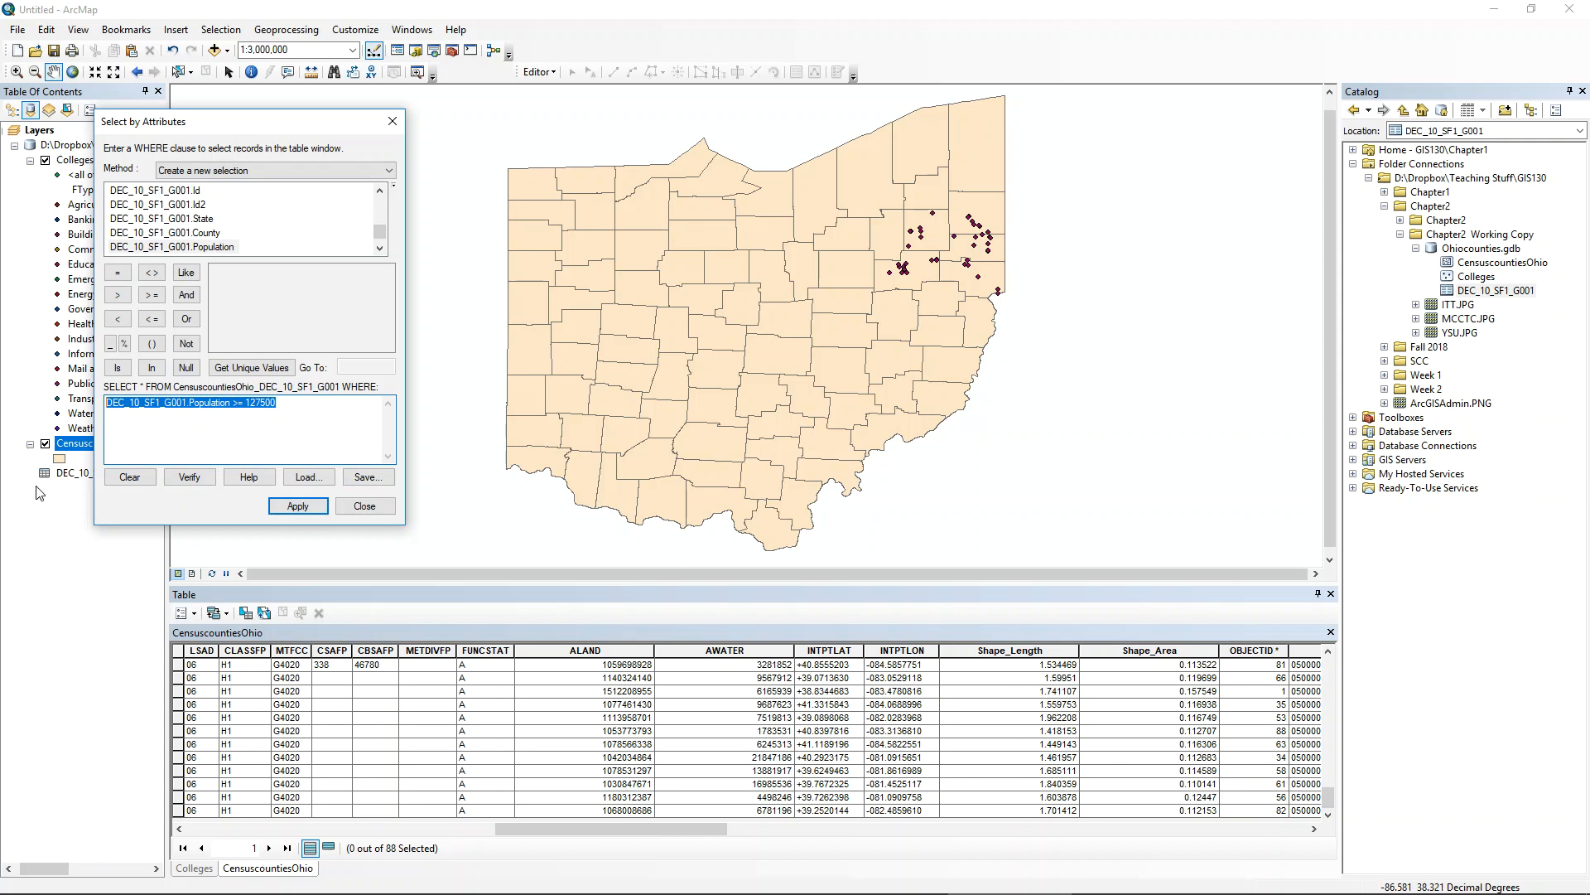
{"action": "left_click", "coordinate": [302, 425]}
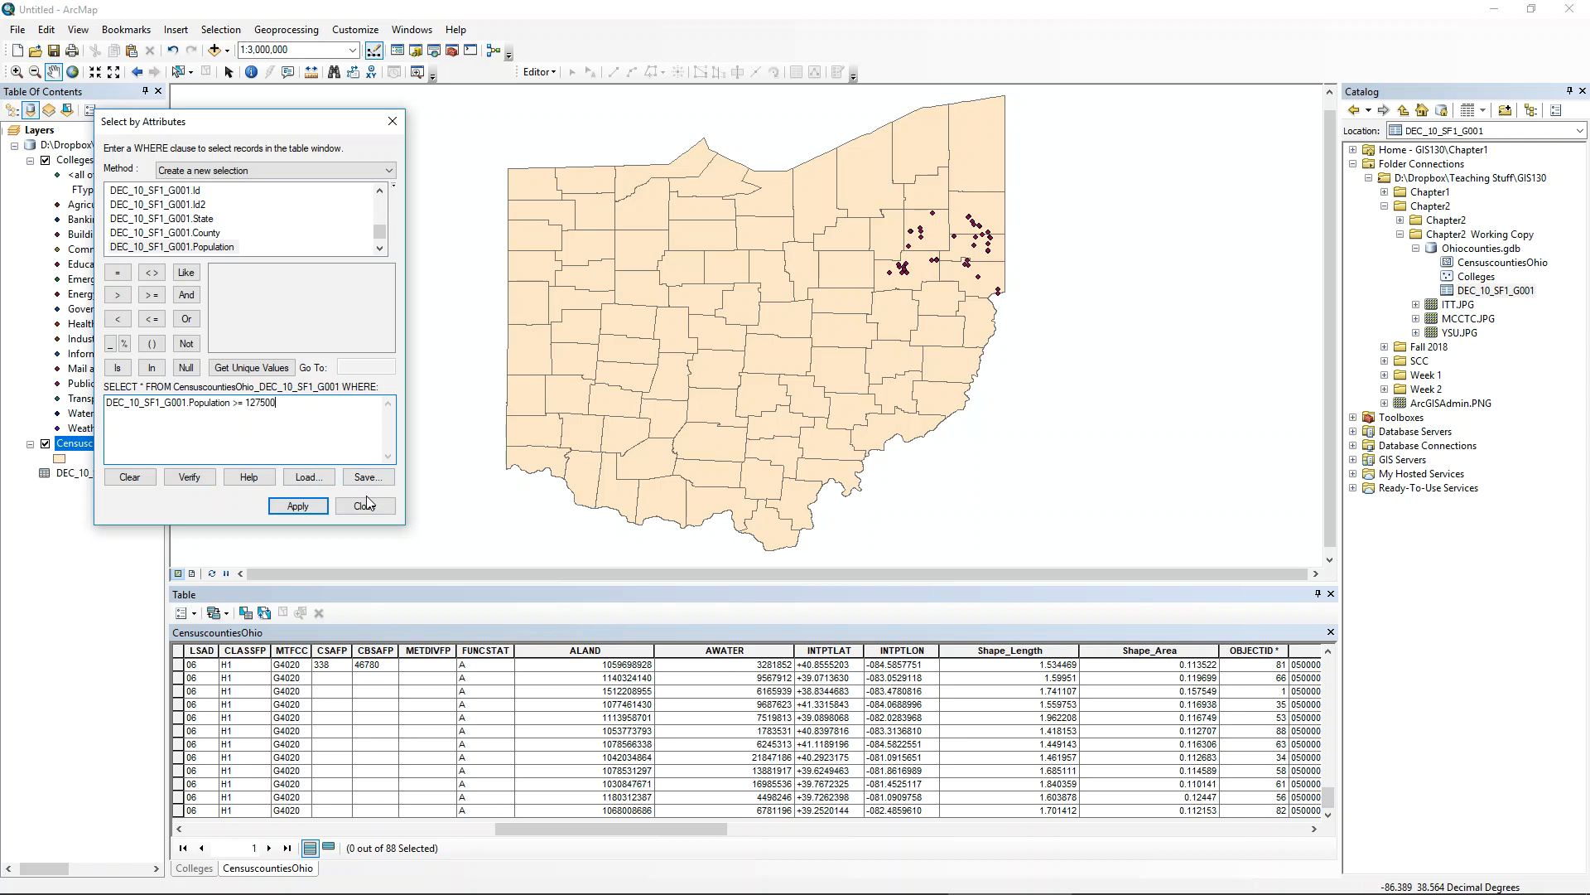
- Extend the WHERE clause with AND DEC_10_SF1_G001.Housing >= 100000 and apply it as a new selection
{"action": "left_click", "coordinate": [186, 295]}
{"action": "scroll", "coordinate": [224, 238], "scroll_direction": "down", "scroll_amount": 1}
{"action": "double_click", "coordinate": [223, 233]}
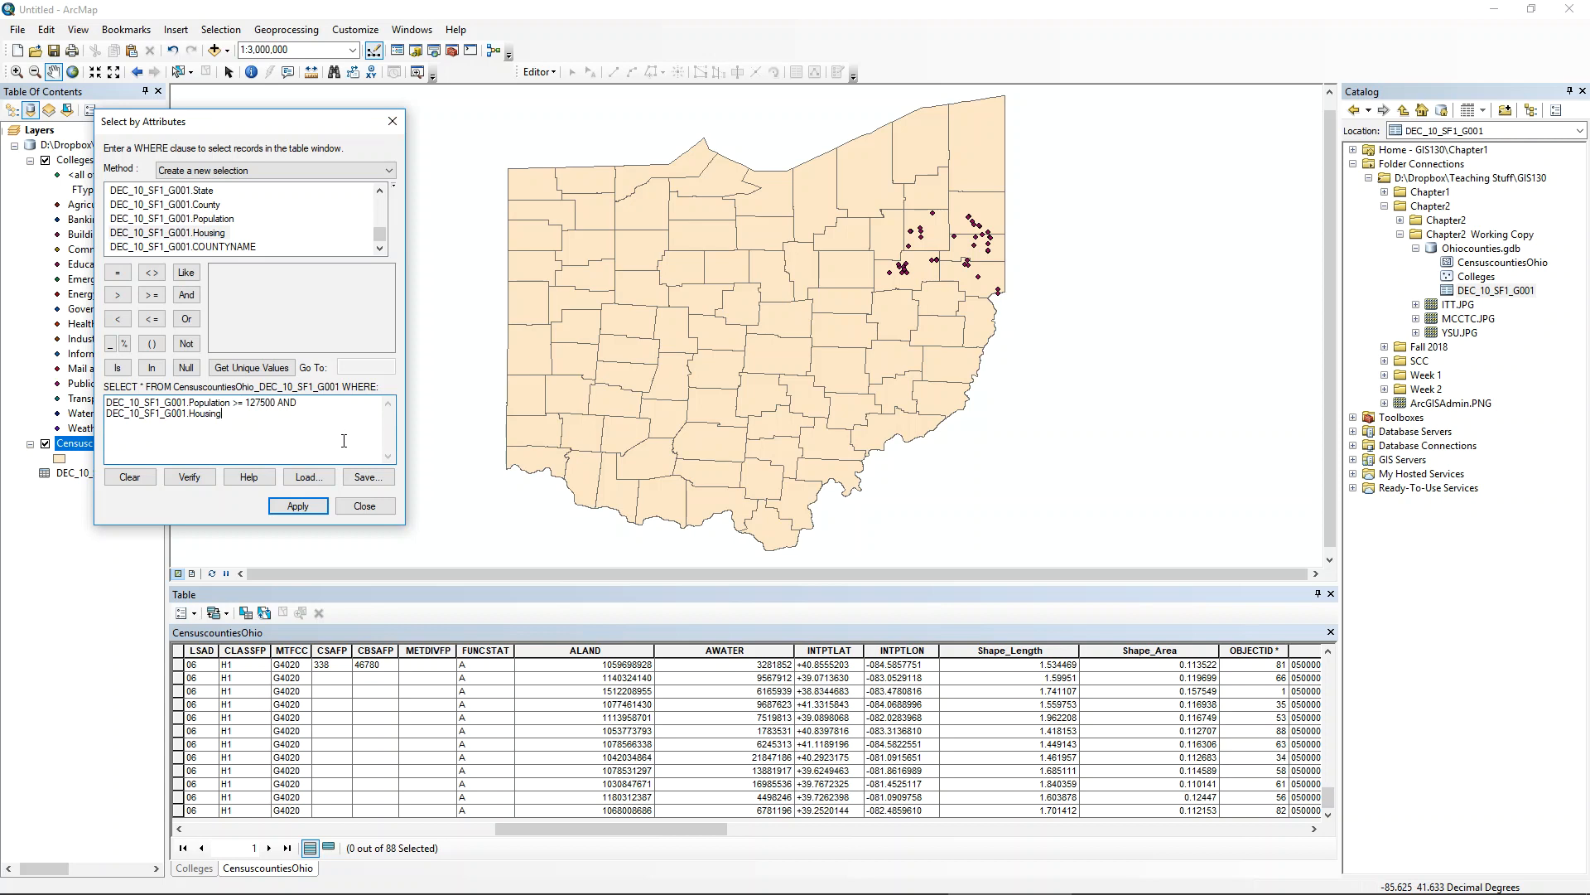
{"action": "left_click", "coordinate": [154, 298]}
{"action": "type", "text": "100000"}
{"action": "left_click", "coordinate": [312, 511]}
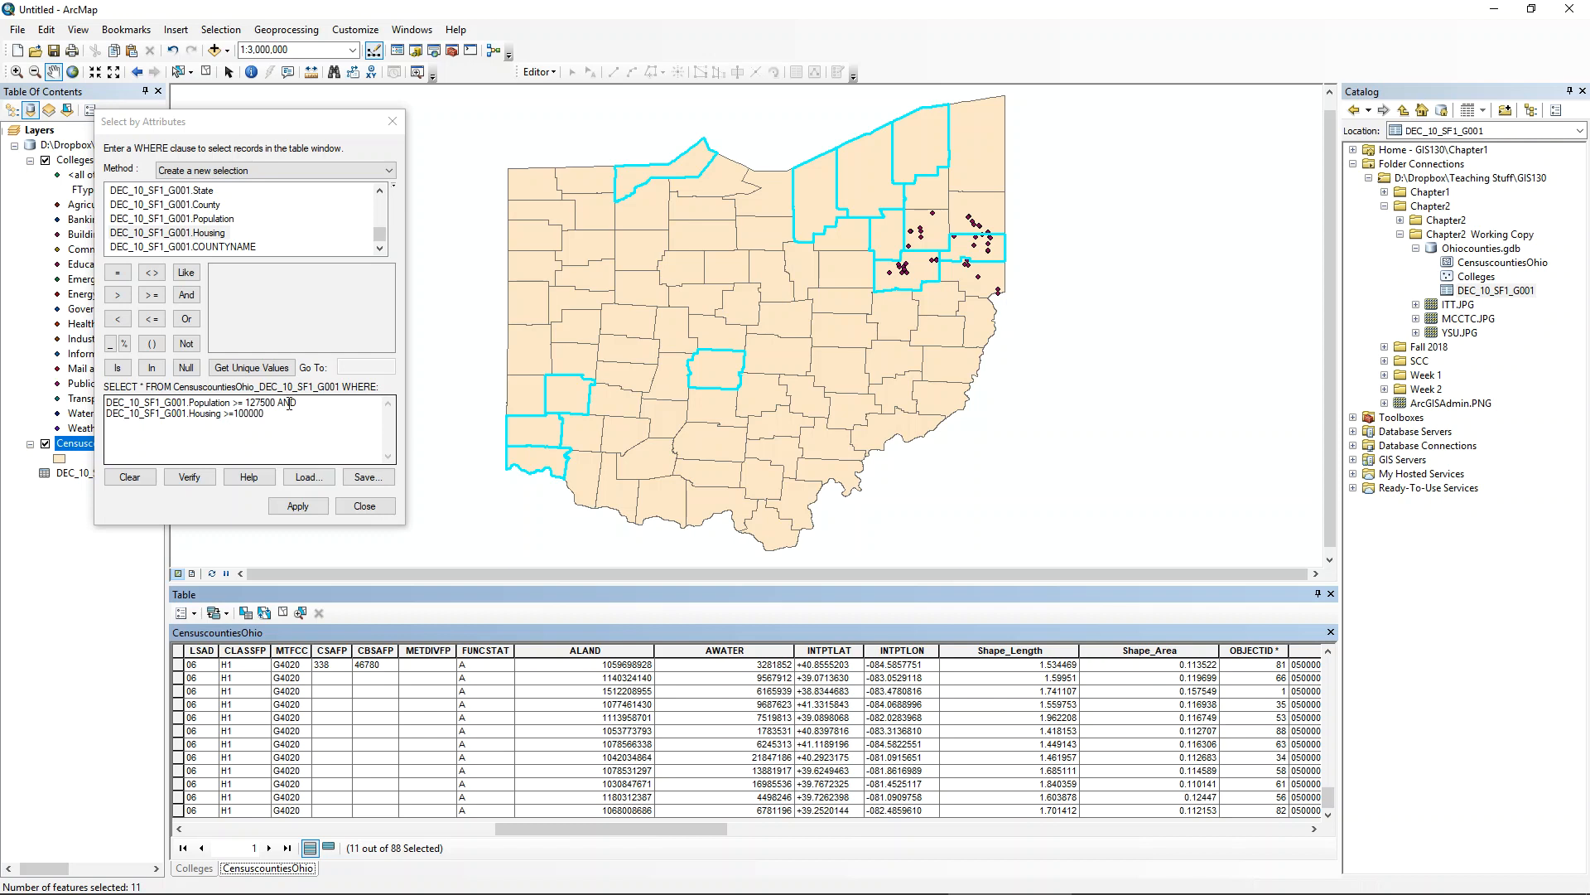
- Replace the AND between the Population and Housing conditions with OR and apply the query
{"action": "left_click", "coordinate": [315, 411]}
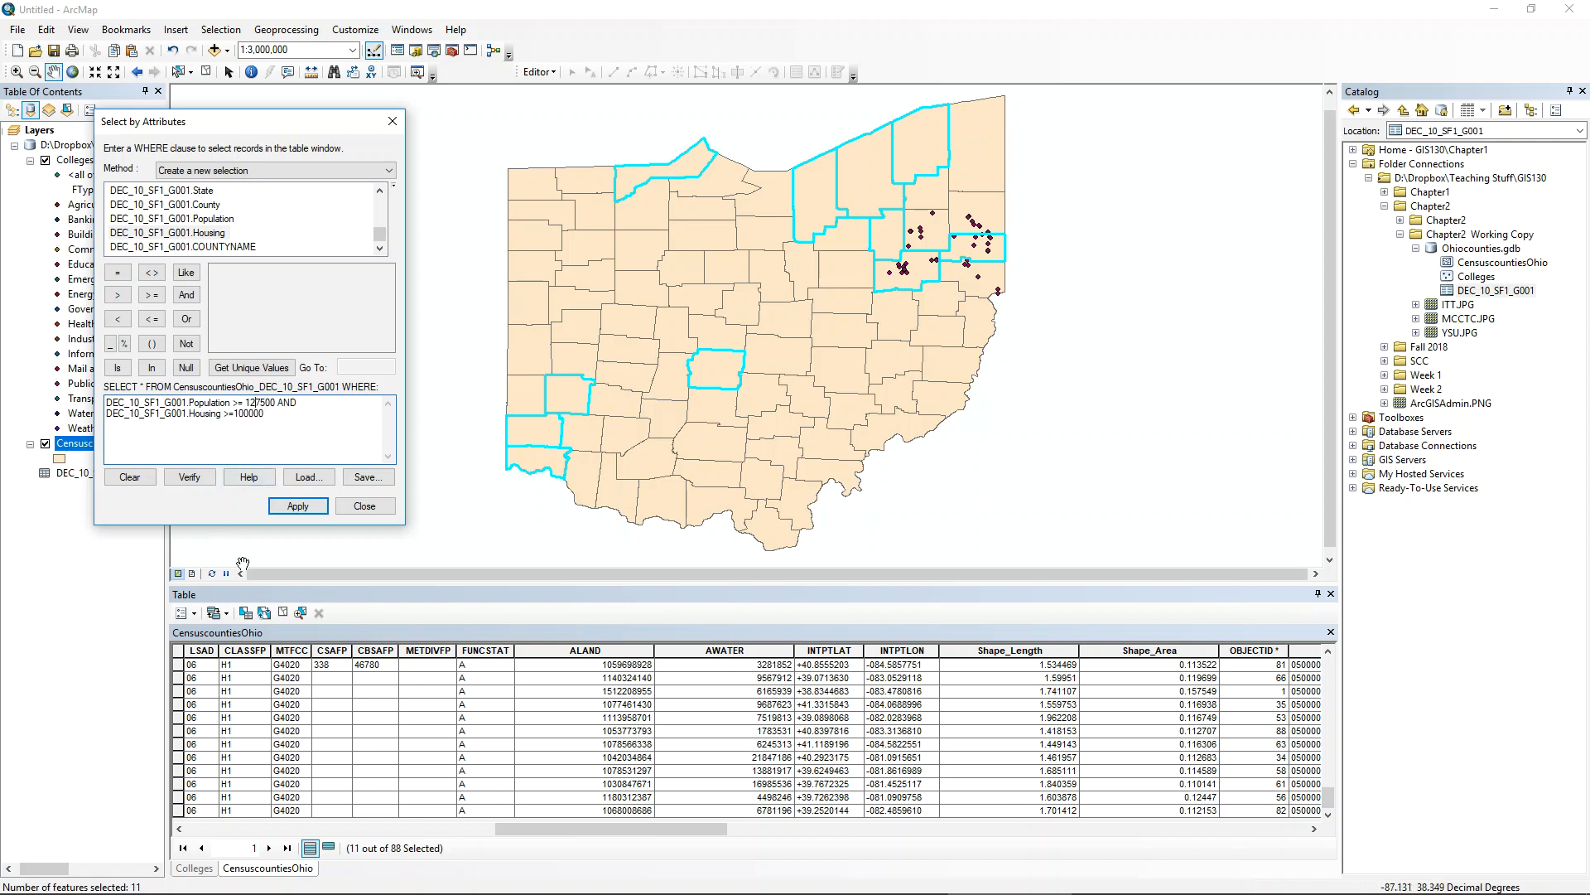
{"action": "left_click", "coordinate": [325, 417]}
{"action": "left_click", "coordinate": [319, 403]}
{"action": "key", "text": "BackSpace"}
{"action": "key", "text": "BackSpace"}
{"action": "key", "text": "BackSpace"}
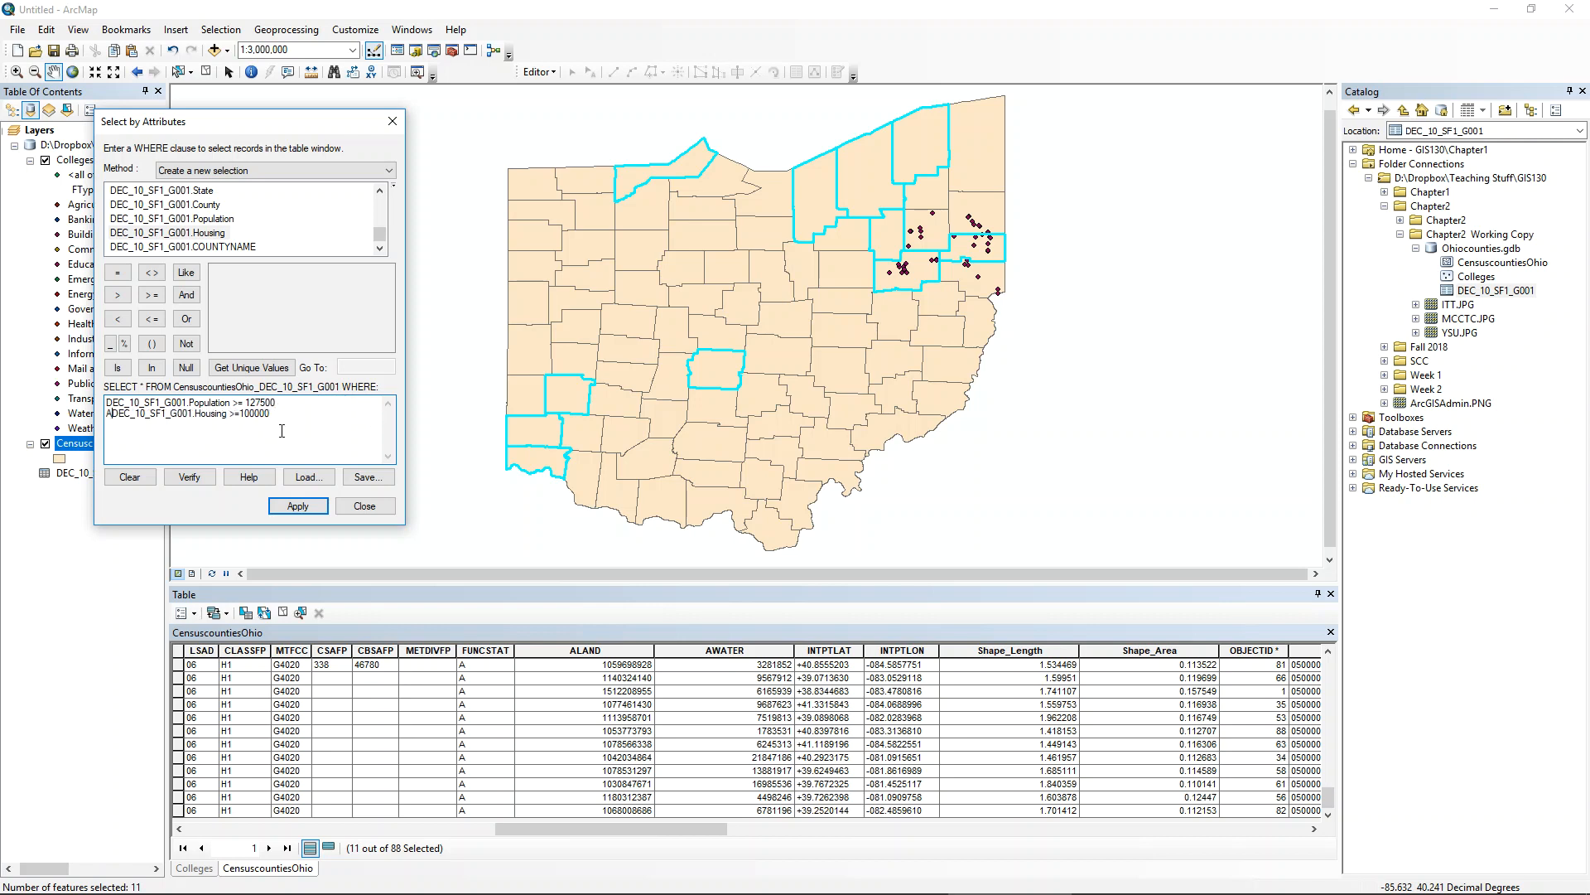
{"action": "left_click", "coordinate": [185, 319]}
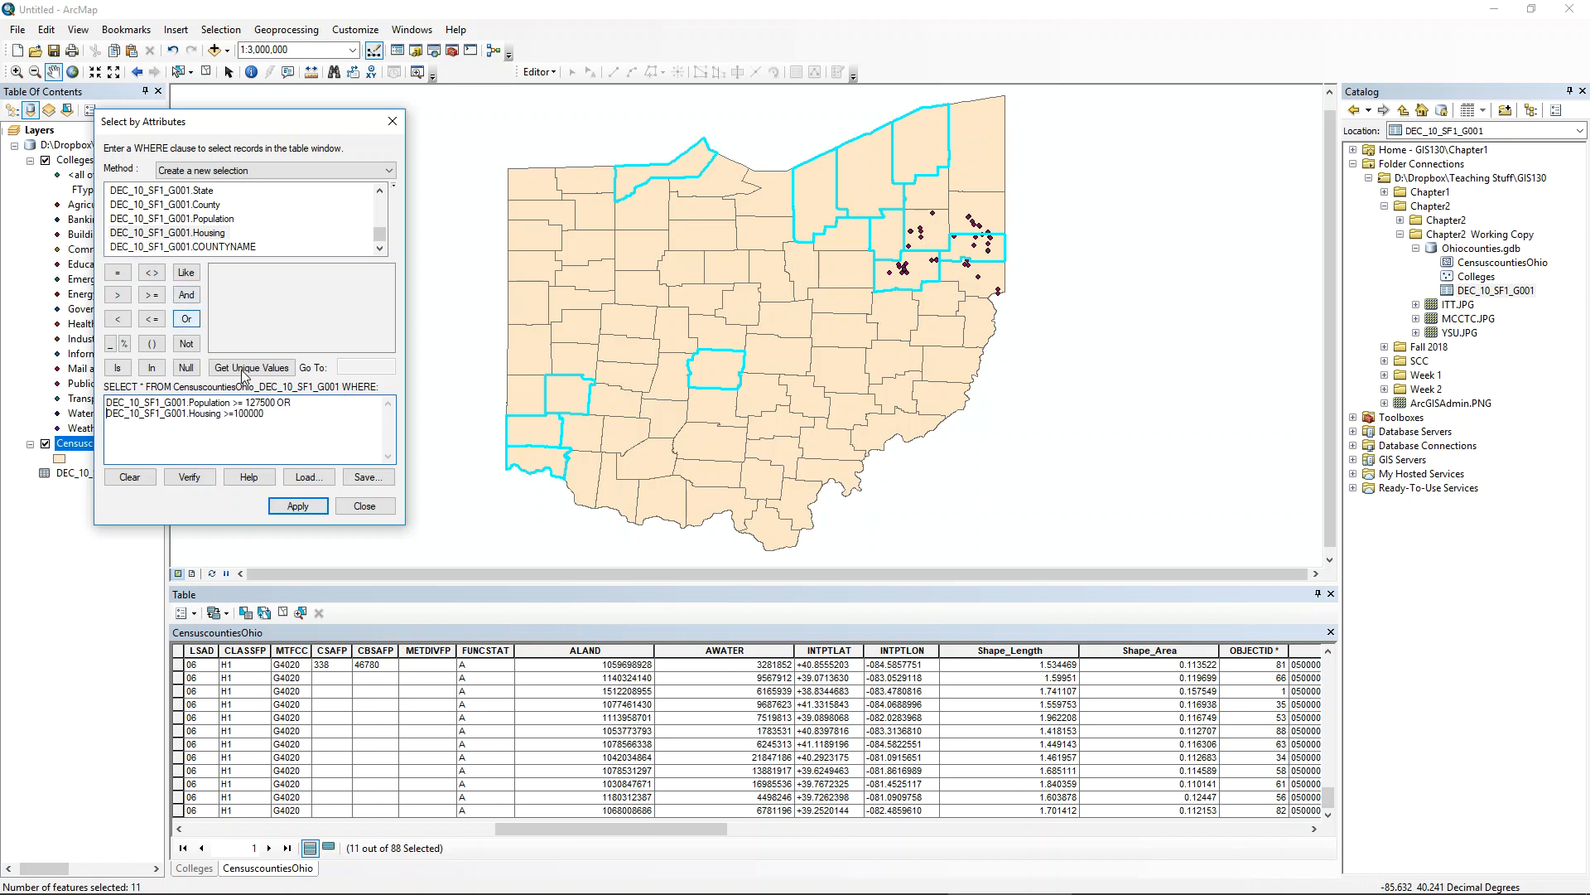
{"action": "left_click", "coordinate": [298, 506]}
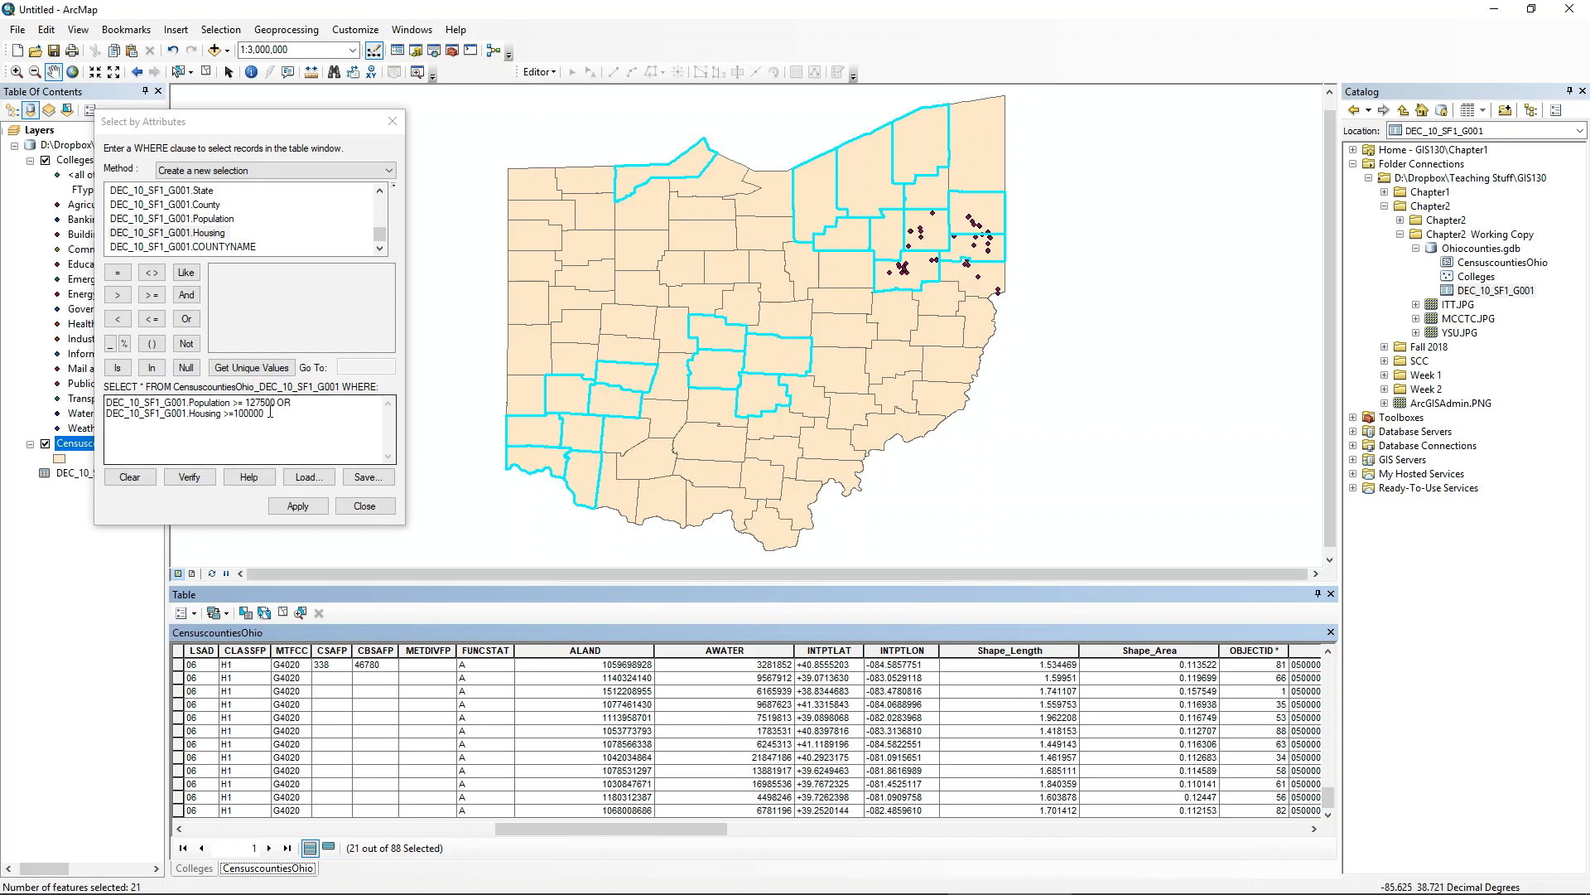
{"action": "left_click_drag", "start_coordinate": [272, 403], "coordinate": [106, 401]}
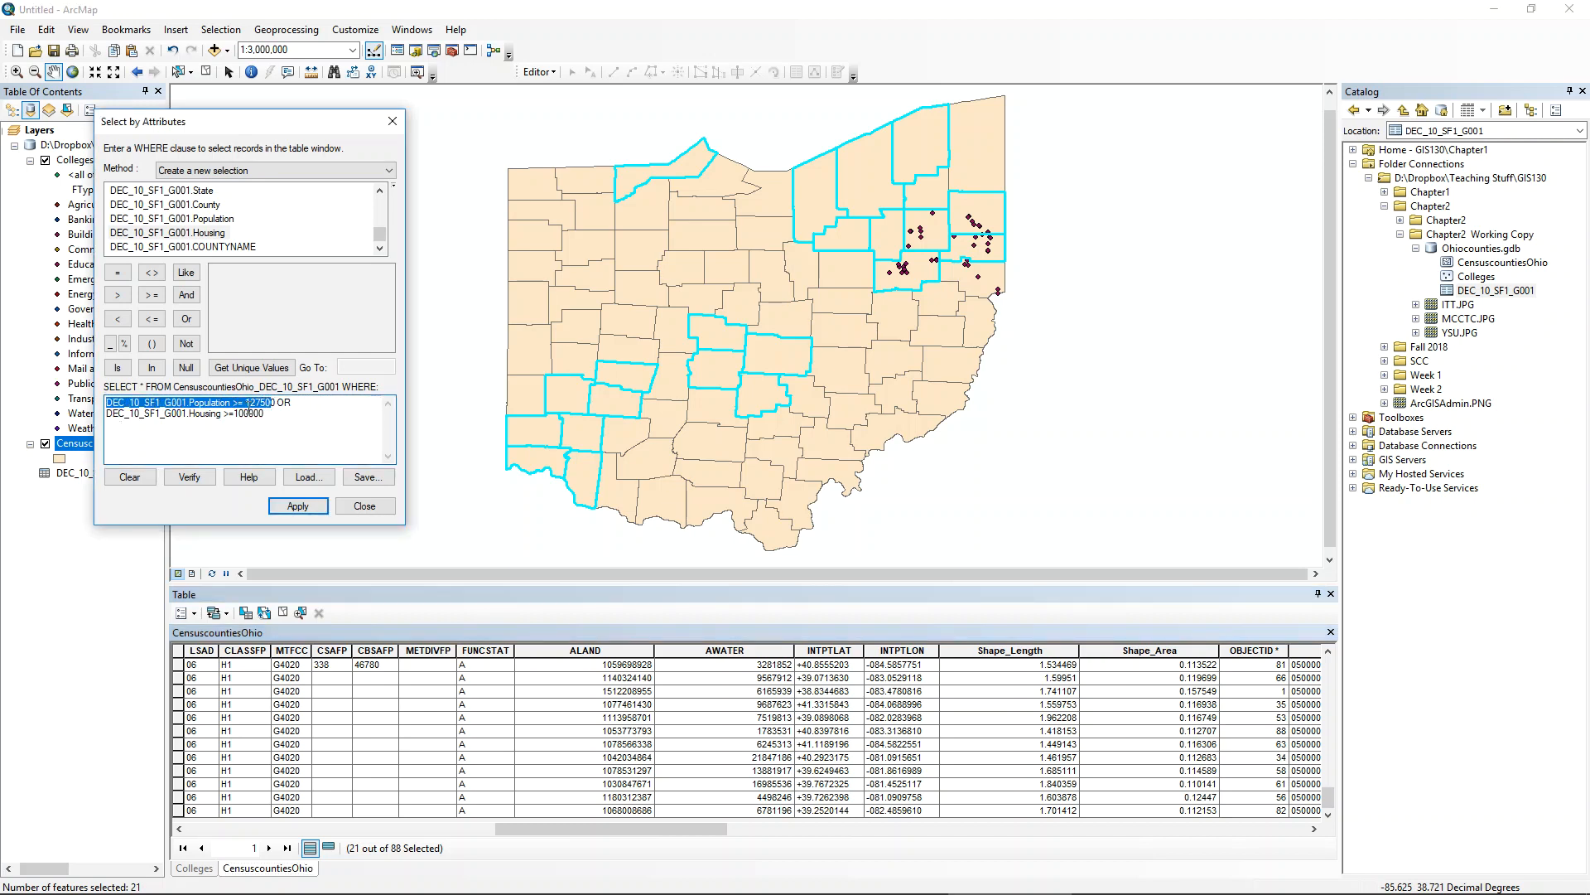
{"action": "left_click", "coordinate": [271, 403]}
{"action": "left_click_drag", "start_coordinate": [274, 403], "coordinate": [100, 403]}
{"action": "left_click_drag", "start_coordinate": [268, 413], "coordinate": [93, 414]}
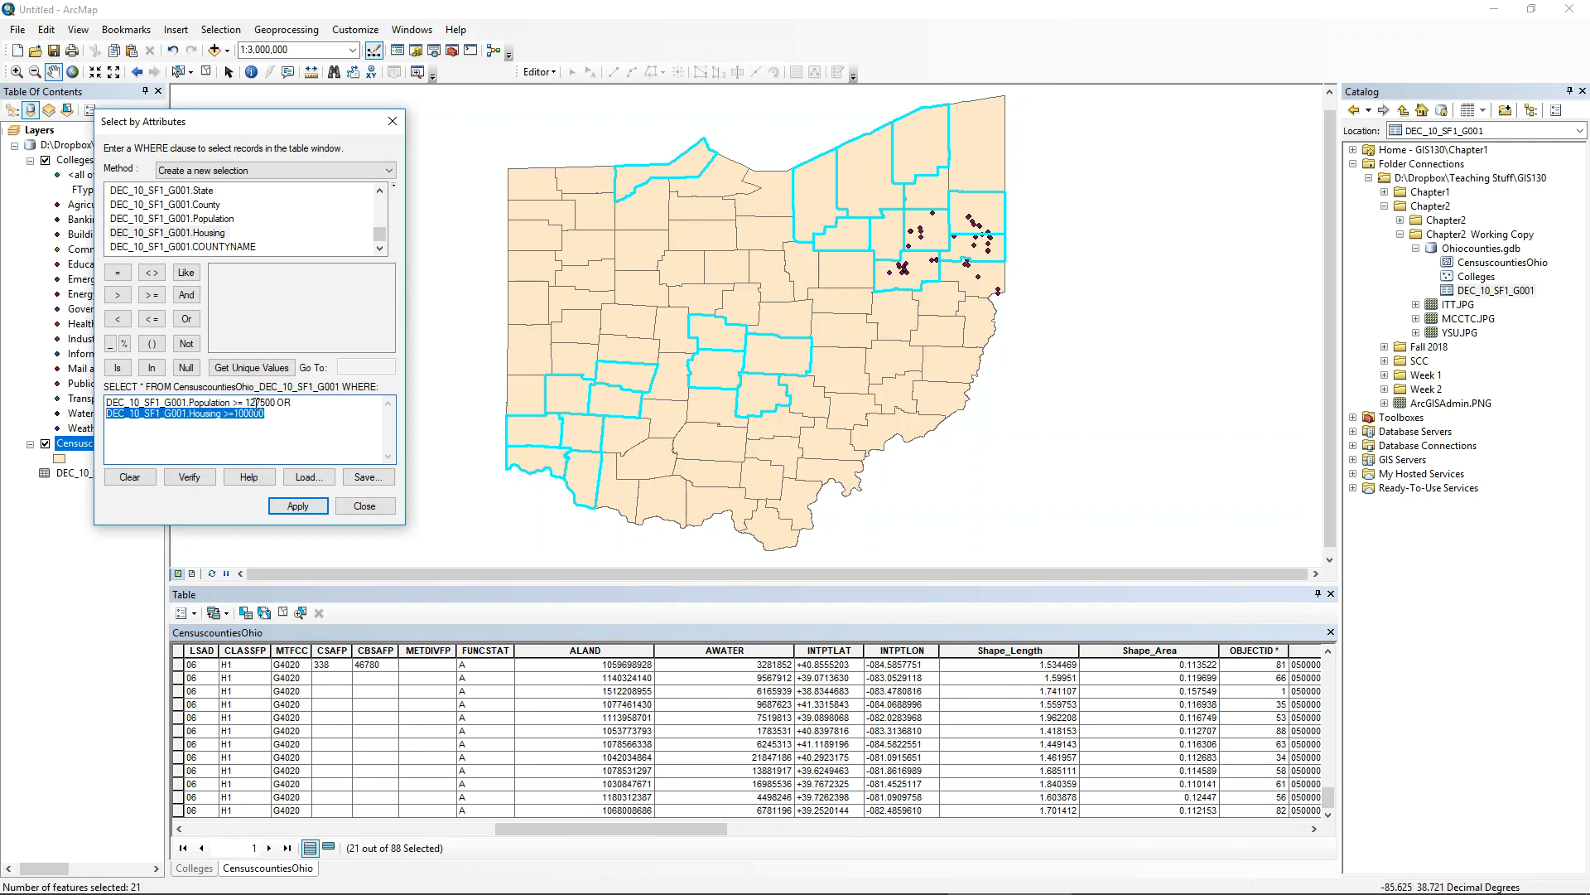
{"action": "left_click_drag", "start_coordinate": [135, 418], "coordinate": [279, 403]}
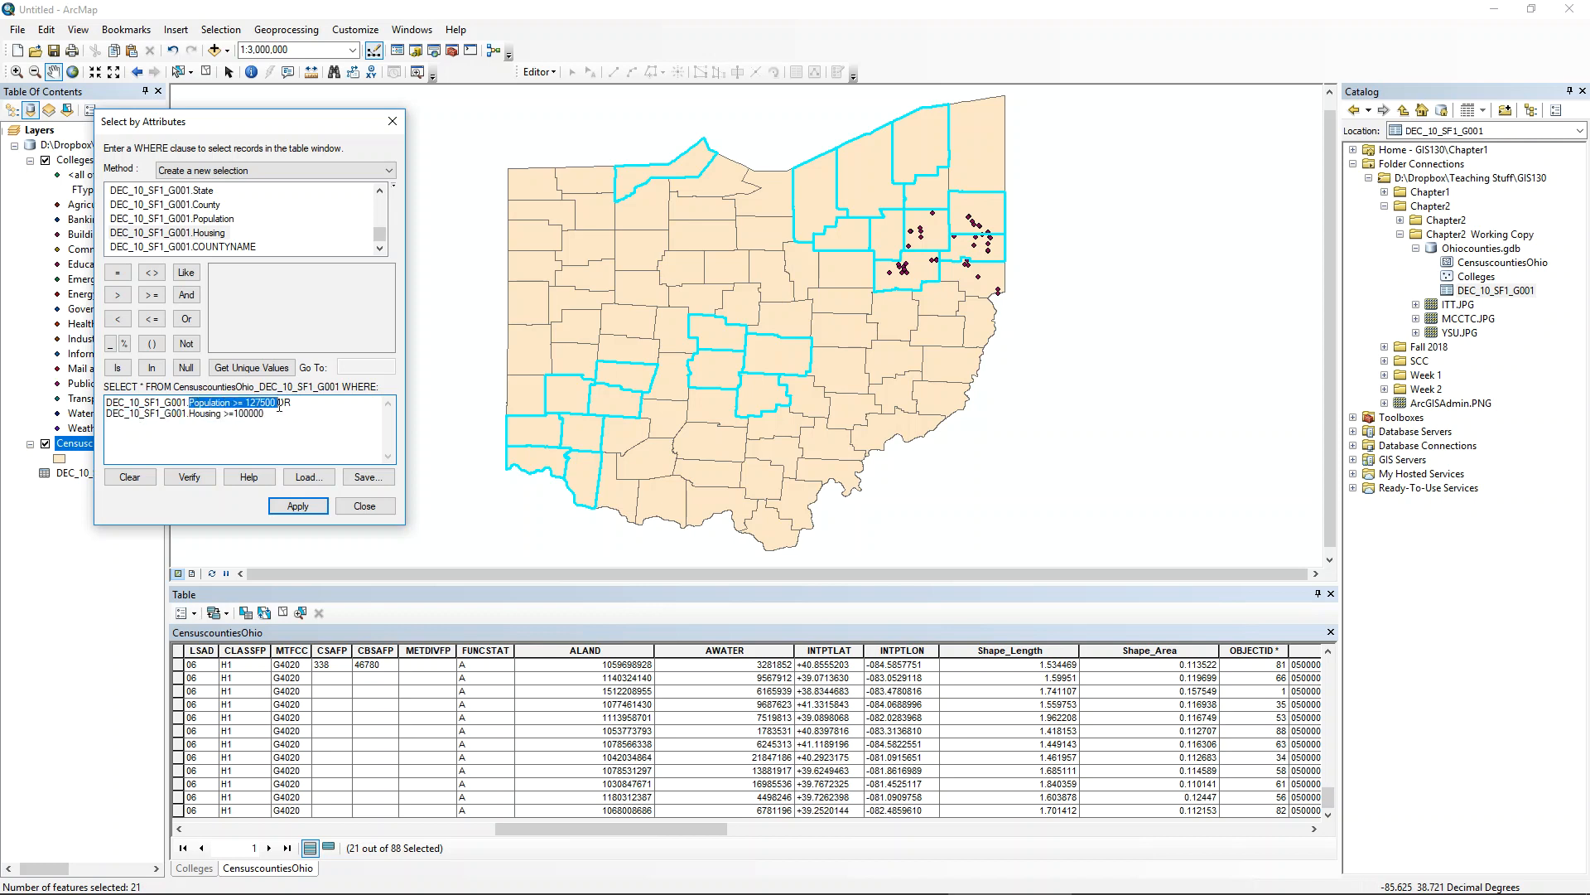
- Switch the operator between the Population and Housing conditions back to AND and reapply the query
{"action": "left_click", "coordinate": [294, 402]}
{"action": "left_click", "coordinate": [187, 296]}
{"action": "left_click", "coordinate": [294, 507]}
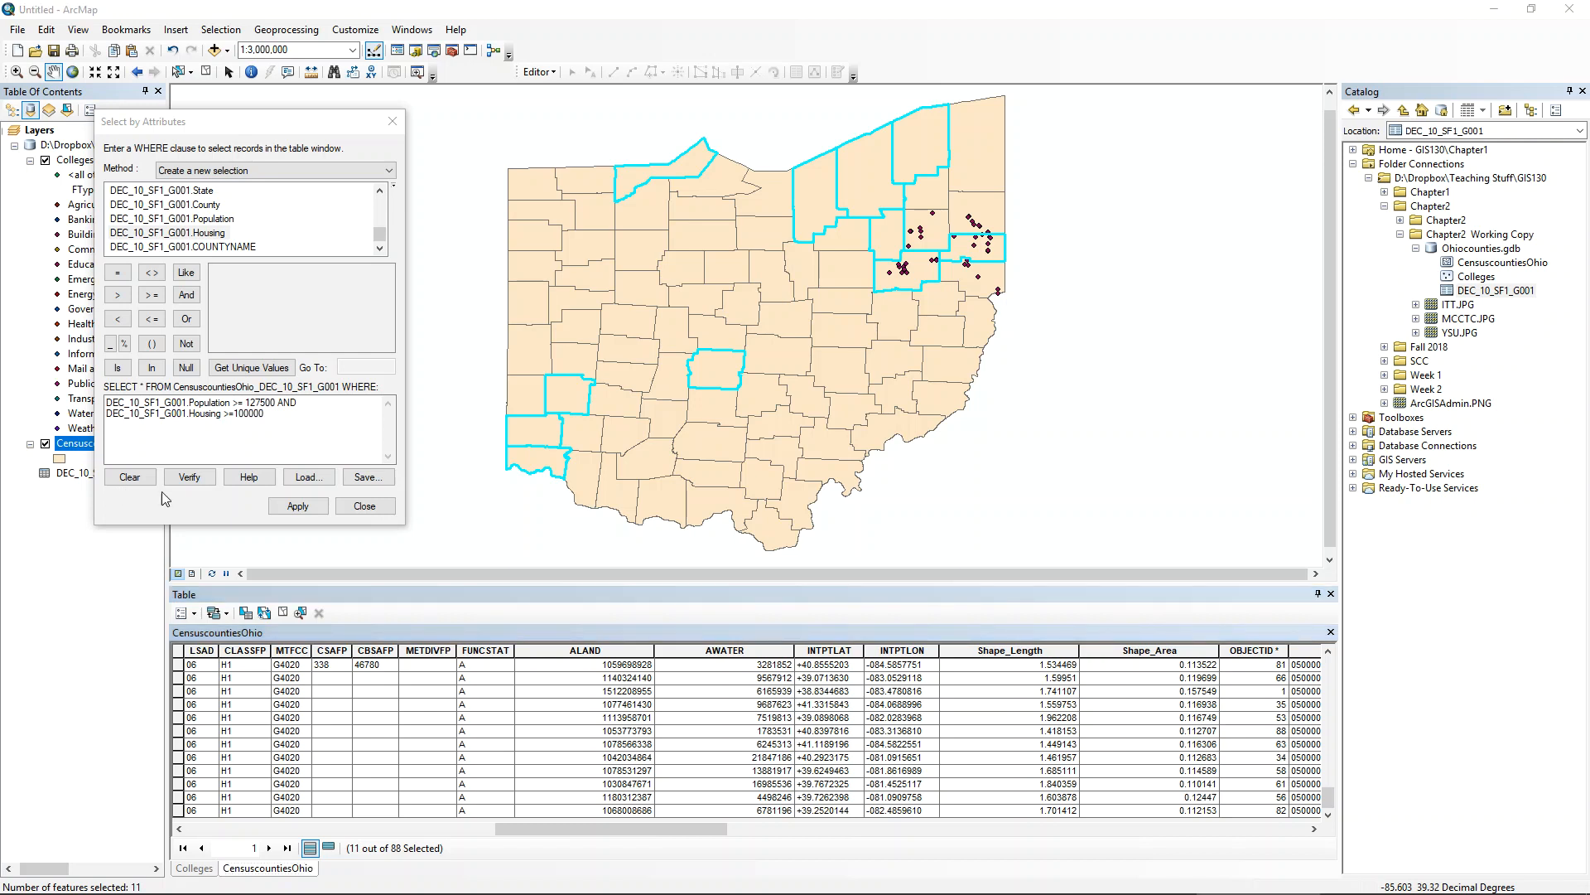
- Clear the selected counties and delete the whole WHERE clause
{"action": "left_click", "coordinate": [205, 73]}
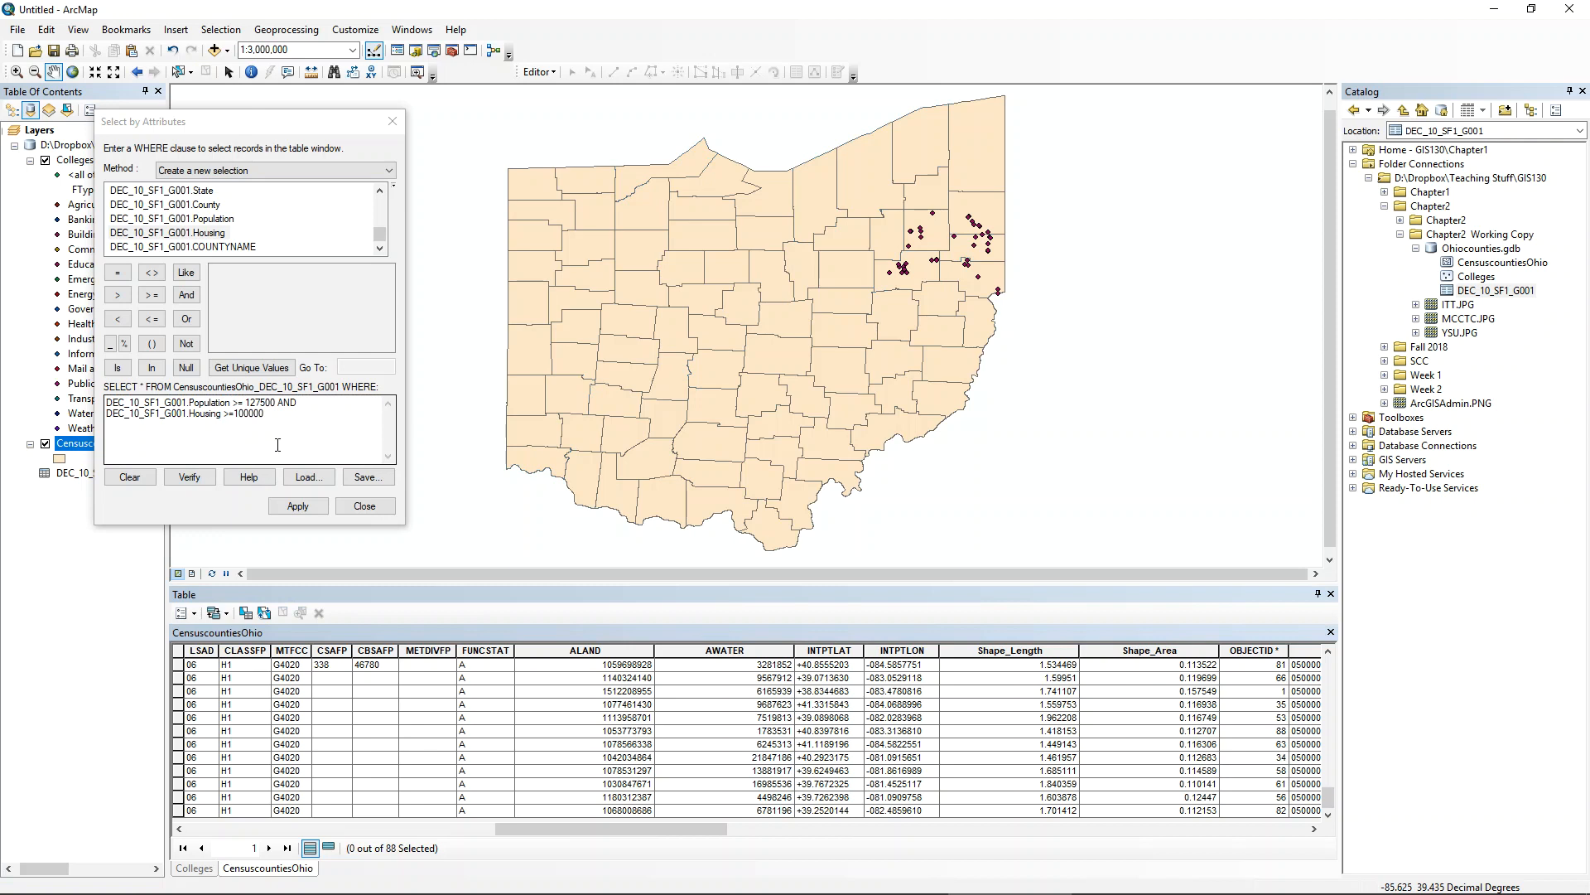
{"action": "left_click", "coordinate": [315, 420]}
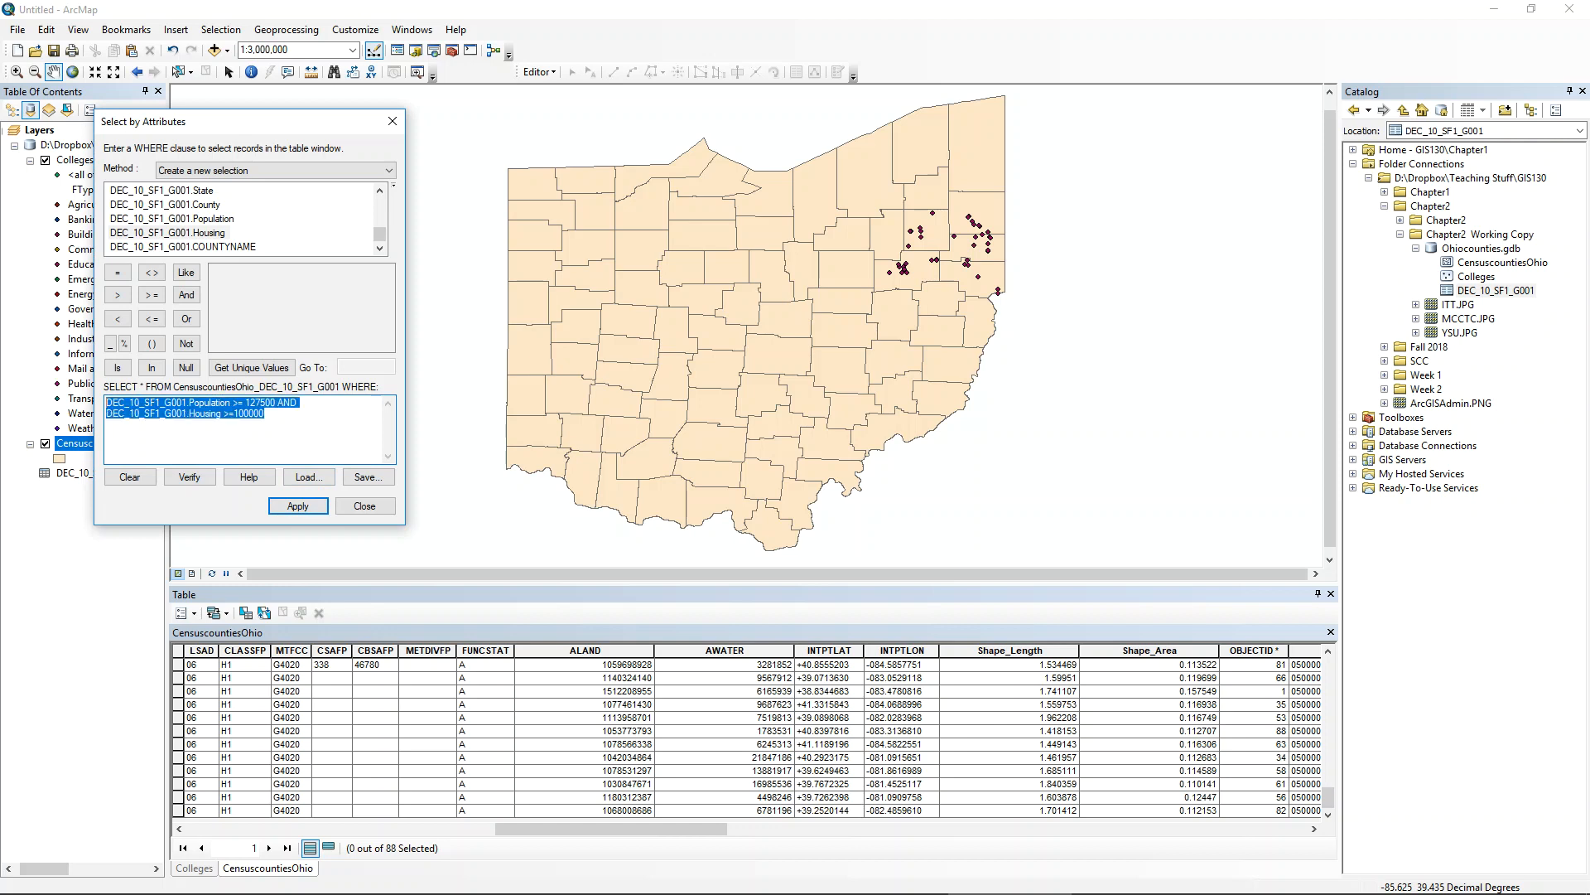
{"action": "key", "text": "Delete"}
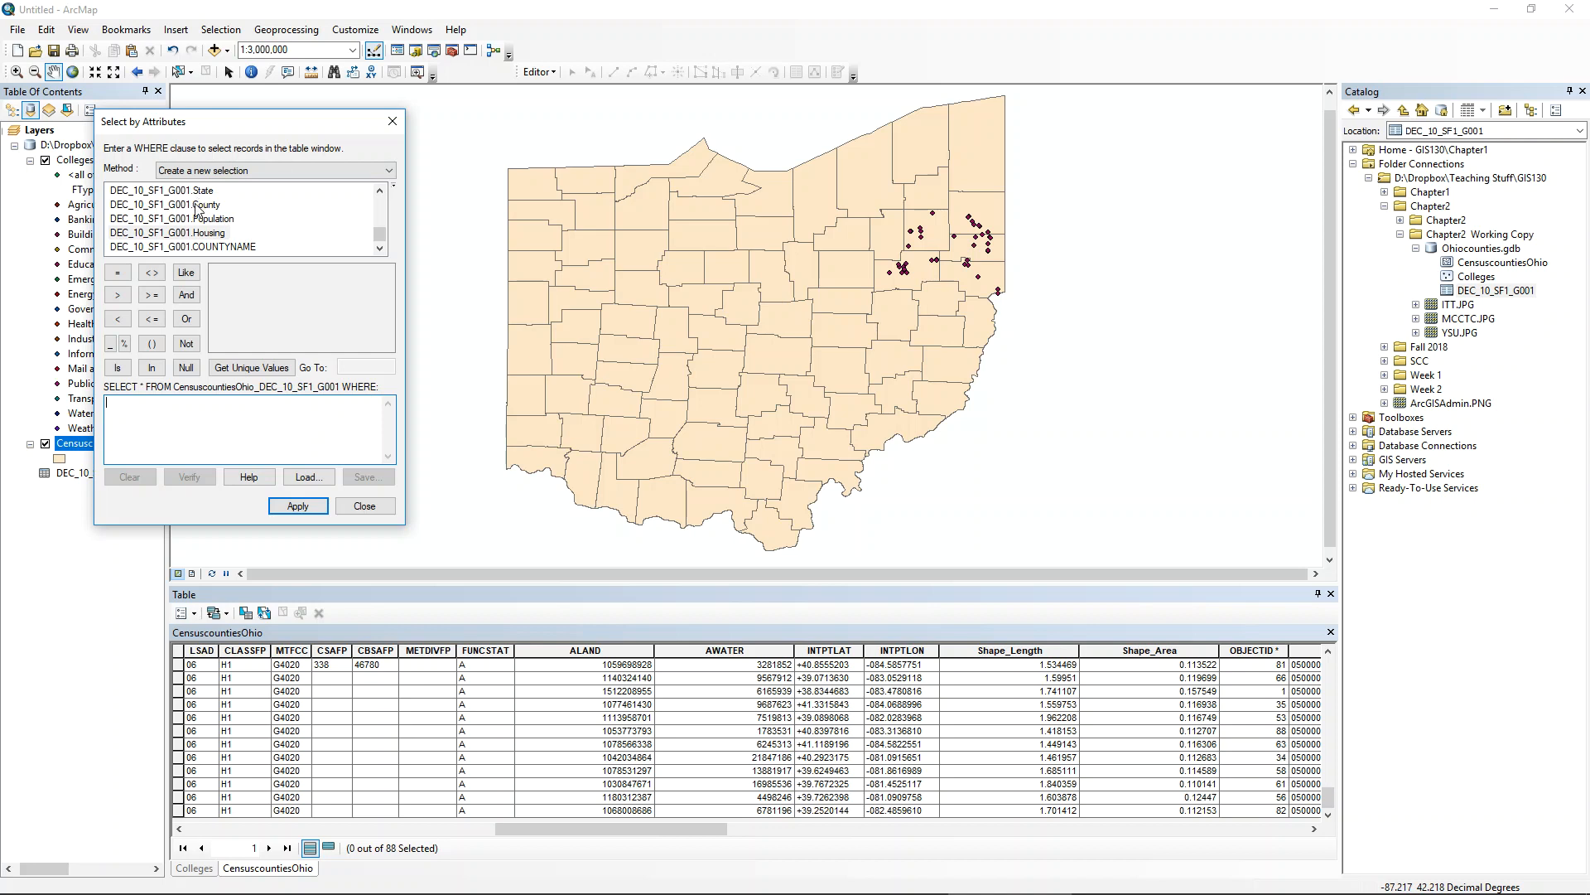
- Build the WHERE condition CensuscountiesOhio.NAME = 'Columbiana', picking the county from the field's unique values
{"action": "scroll", "coordinate": [197, 211], "scroll_direction": "up", "scroll_amount": 5}
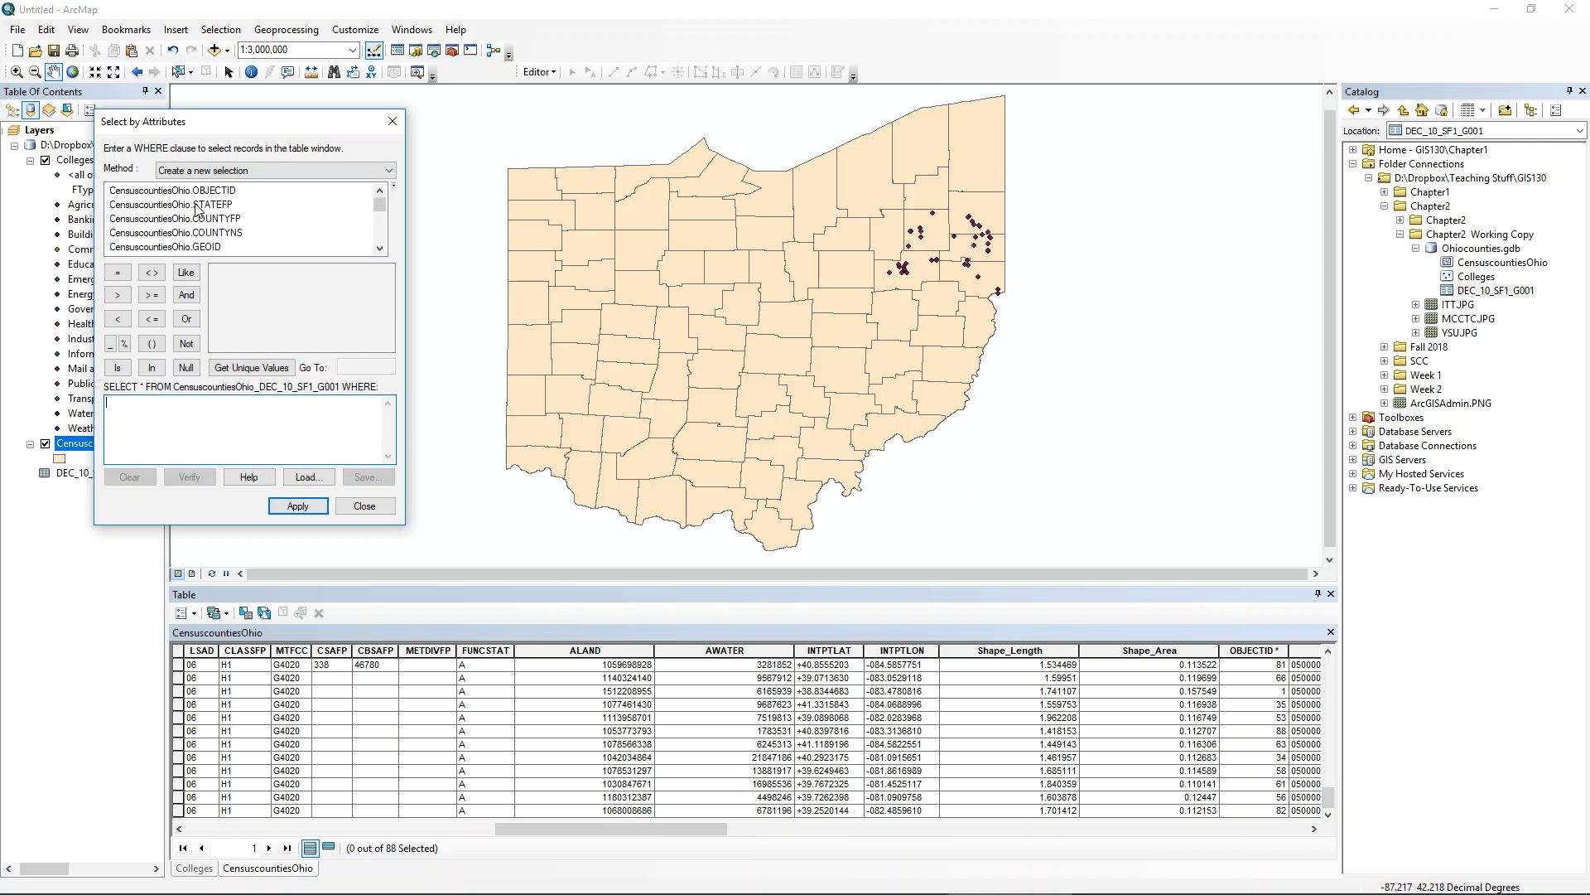
{"action": "left_click", "coordinate": [205, 219]}
{"action": "scroll", "coordinate": [208, 242], "scroll_direction": "down", "scroll_amount": 1}
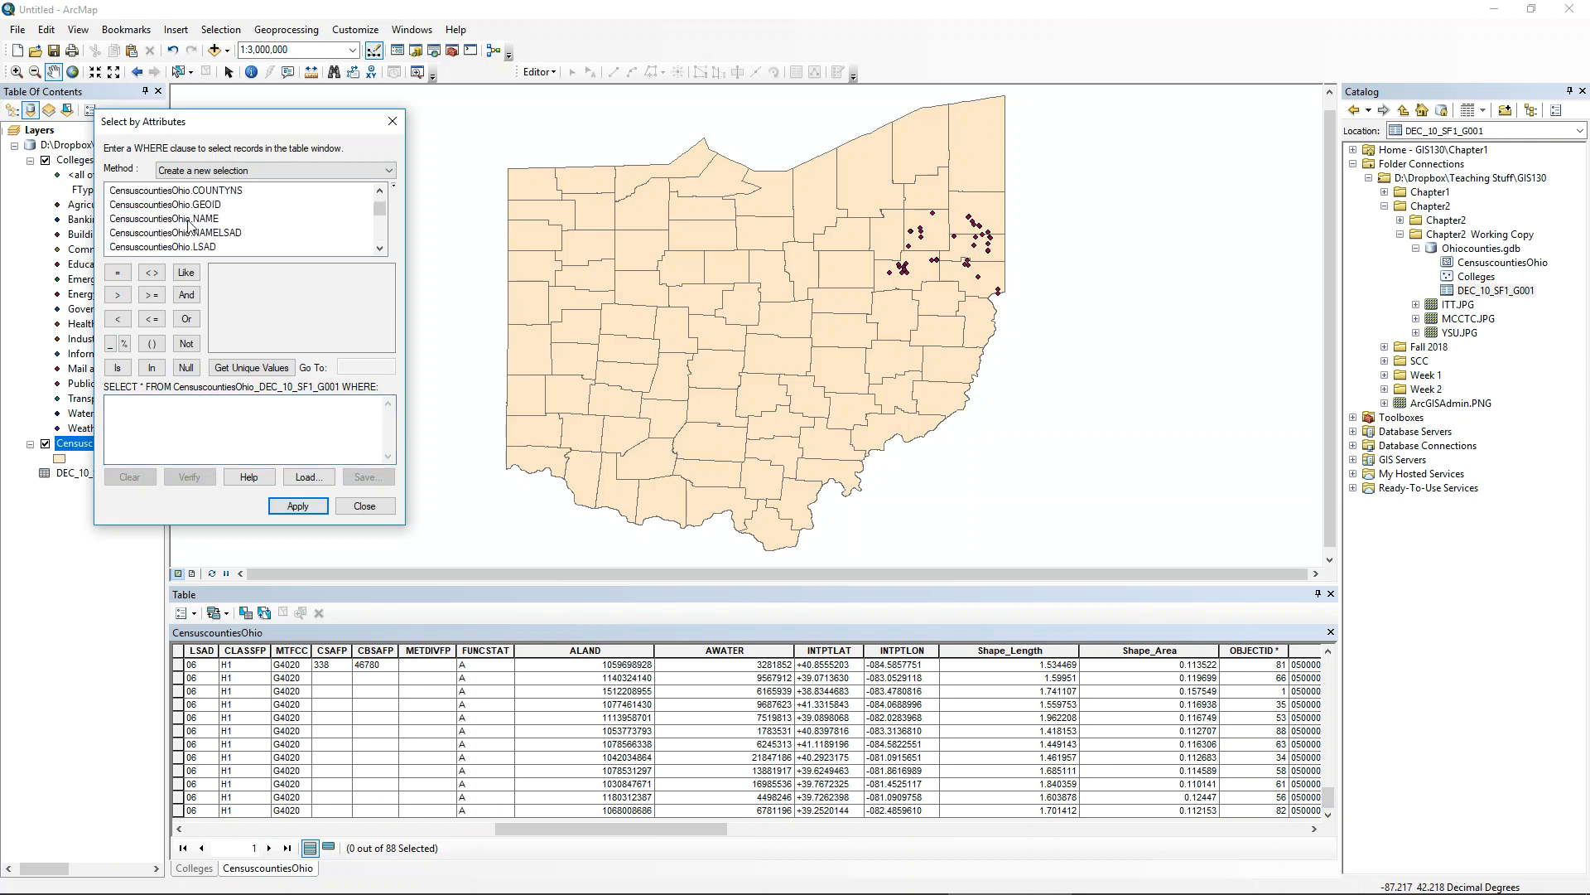
{"action": "double_click", "coordinate": [155, 220]}
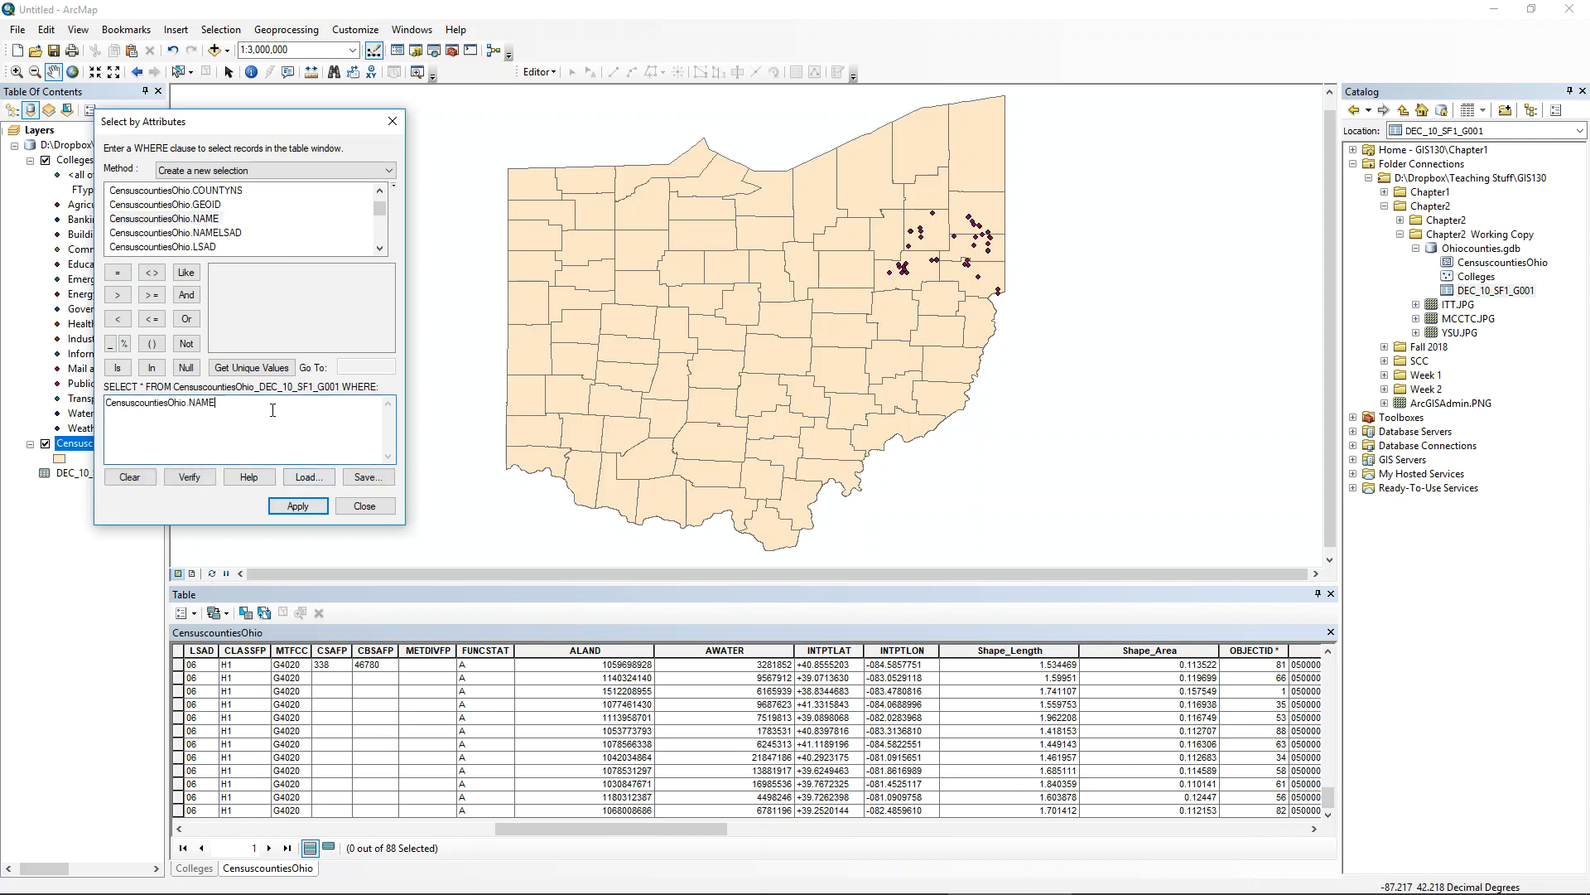
{"action": "left_click", "coordinate": [117, 272]}
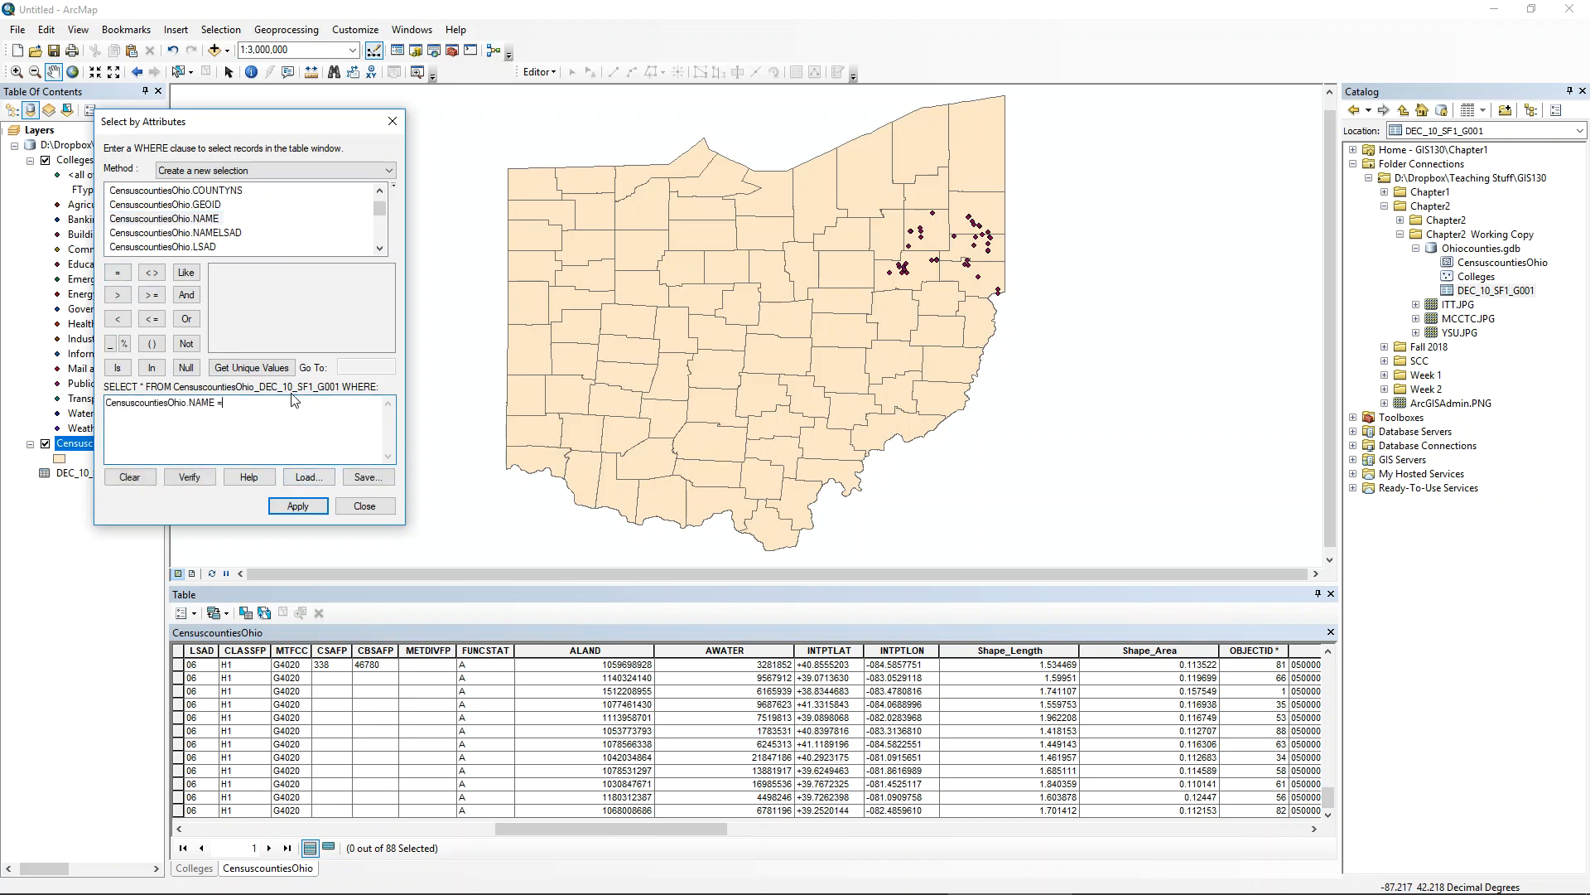
{"action": "left_click", "coordinate": [232, 372]}
{"action": "scroll", "coordinate": [240, 348], "scroll_direction": "down", "scroll_amount": 20}
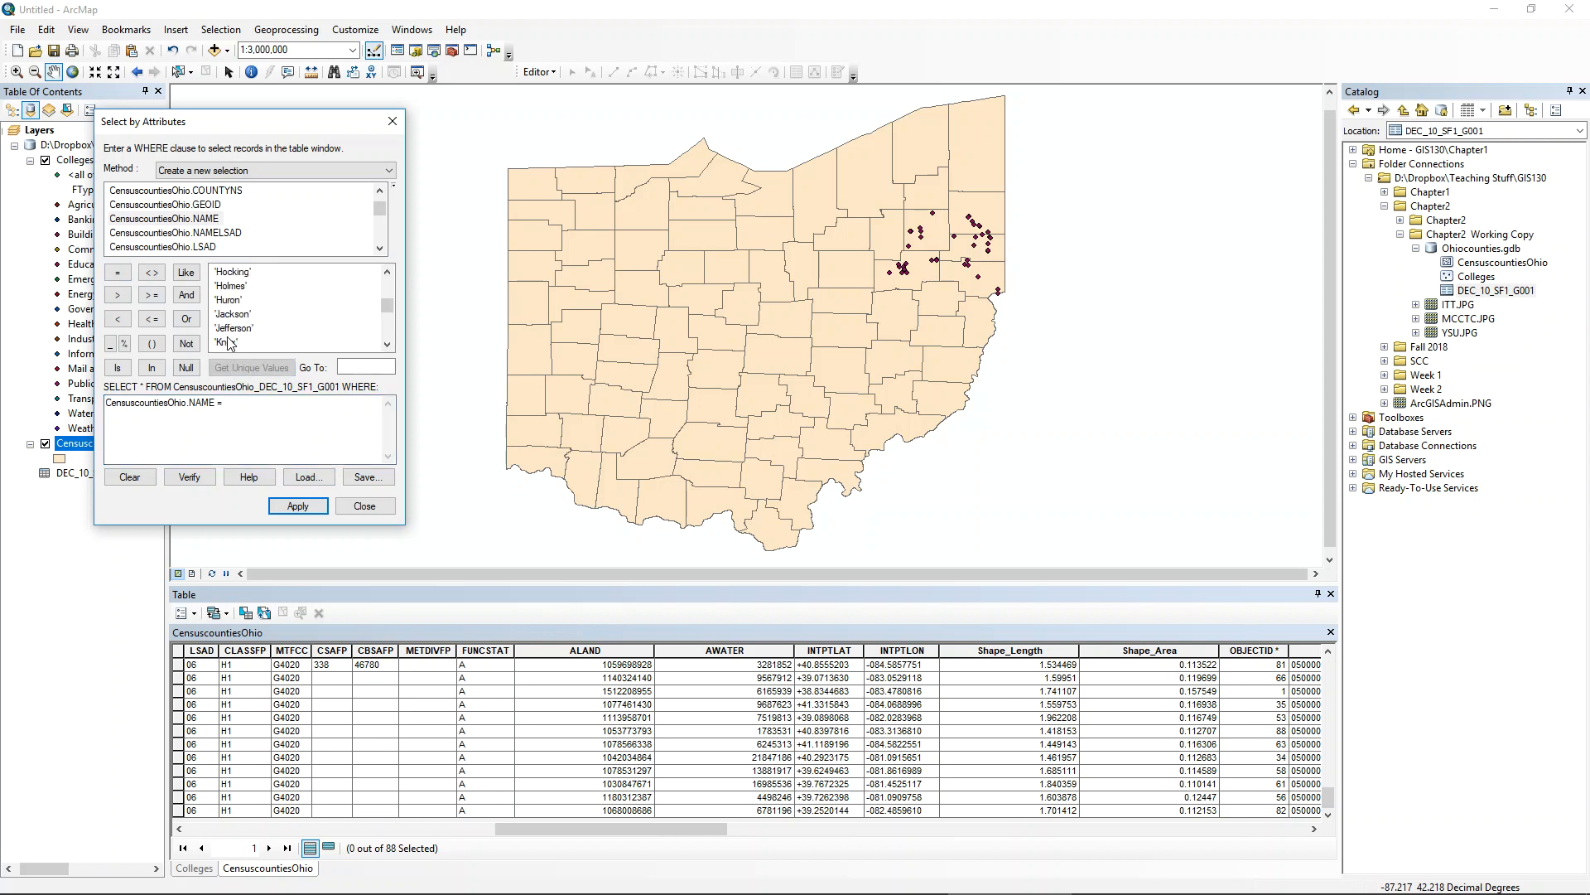
{"action": "scroll", "coordinate": [244, 340], "scroll_direction": "up", "scroll_amount": 20}
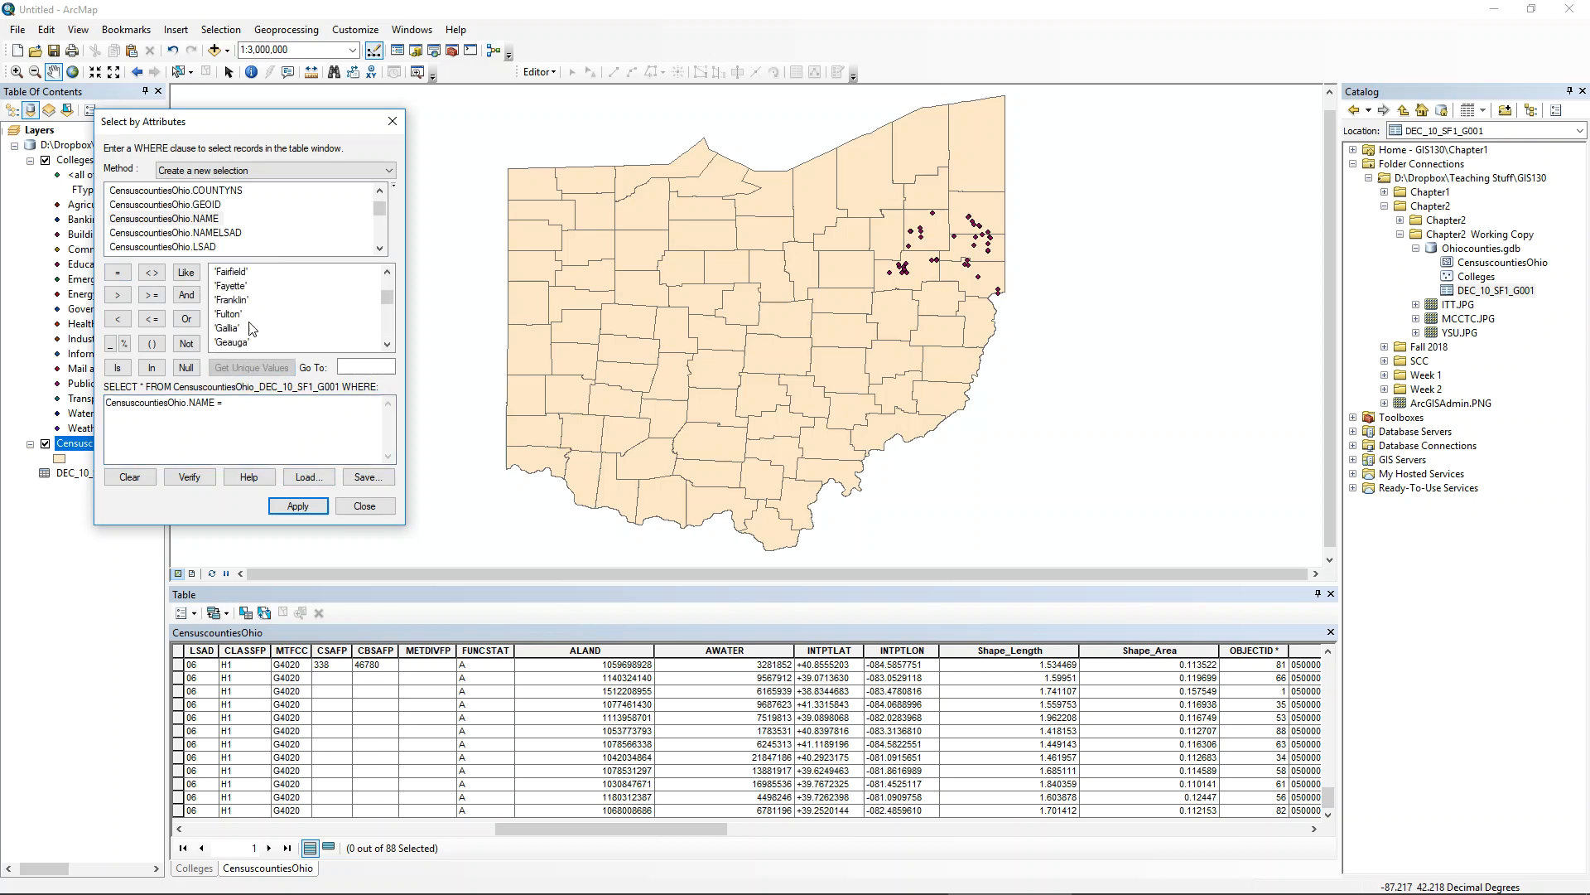
{"action": "scroll", "coordinate": [244, 338], "scroll_direction": "up", "scroll_amount": 1}
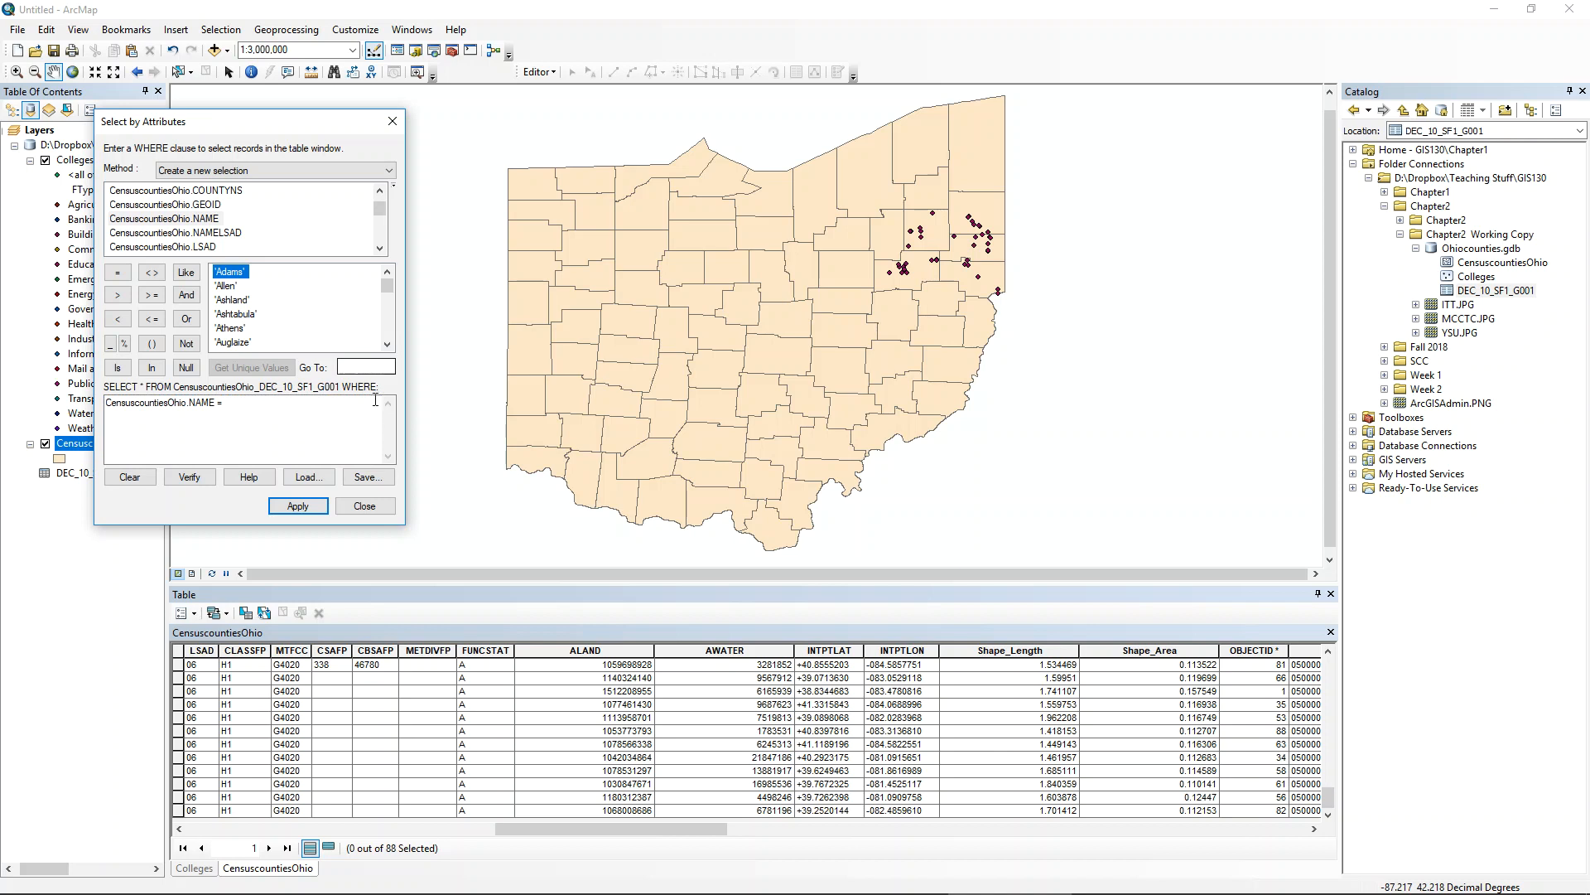
{"action": "scroll", "coordinate": [286, 313], "scroll_direction": "down", "scroll_amount": 3}
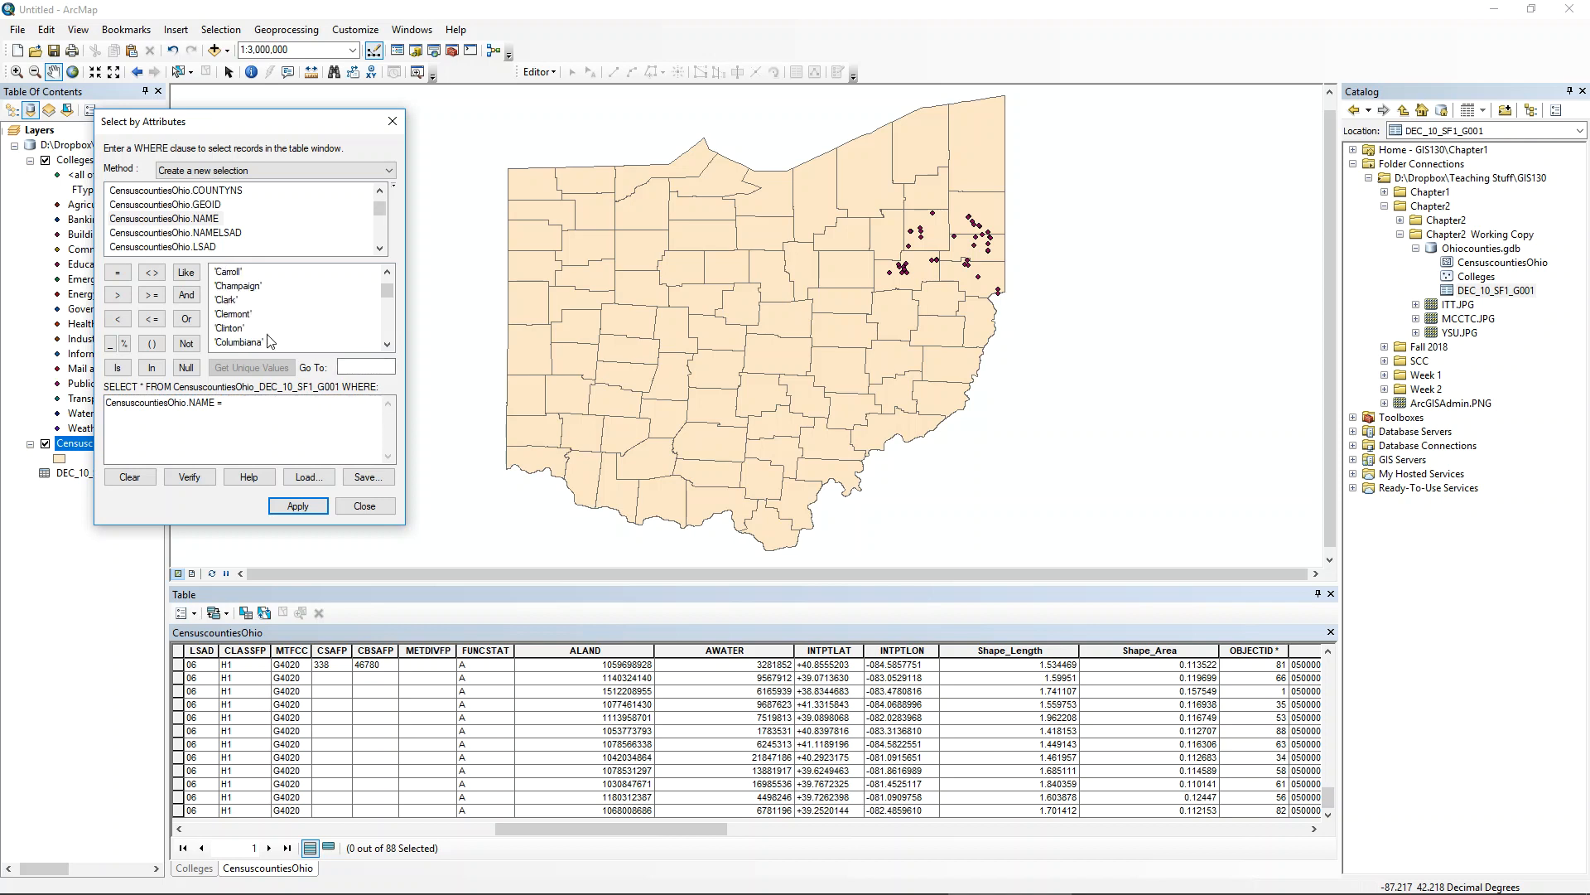
{"action": "double_click", "coordinate": [243, 342]}
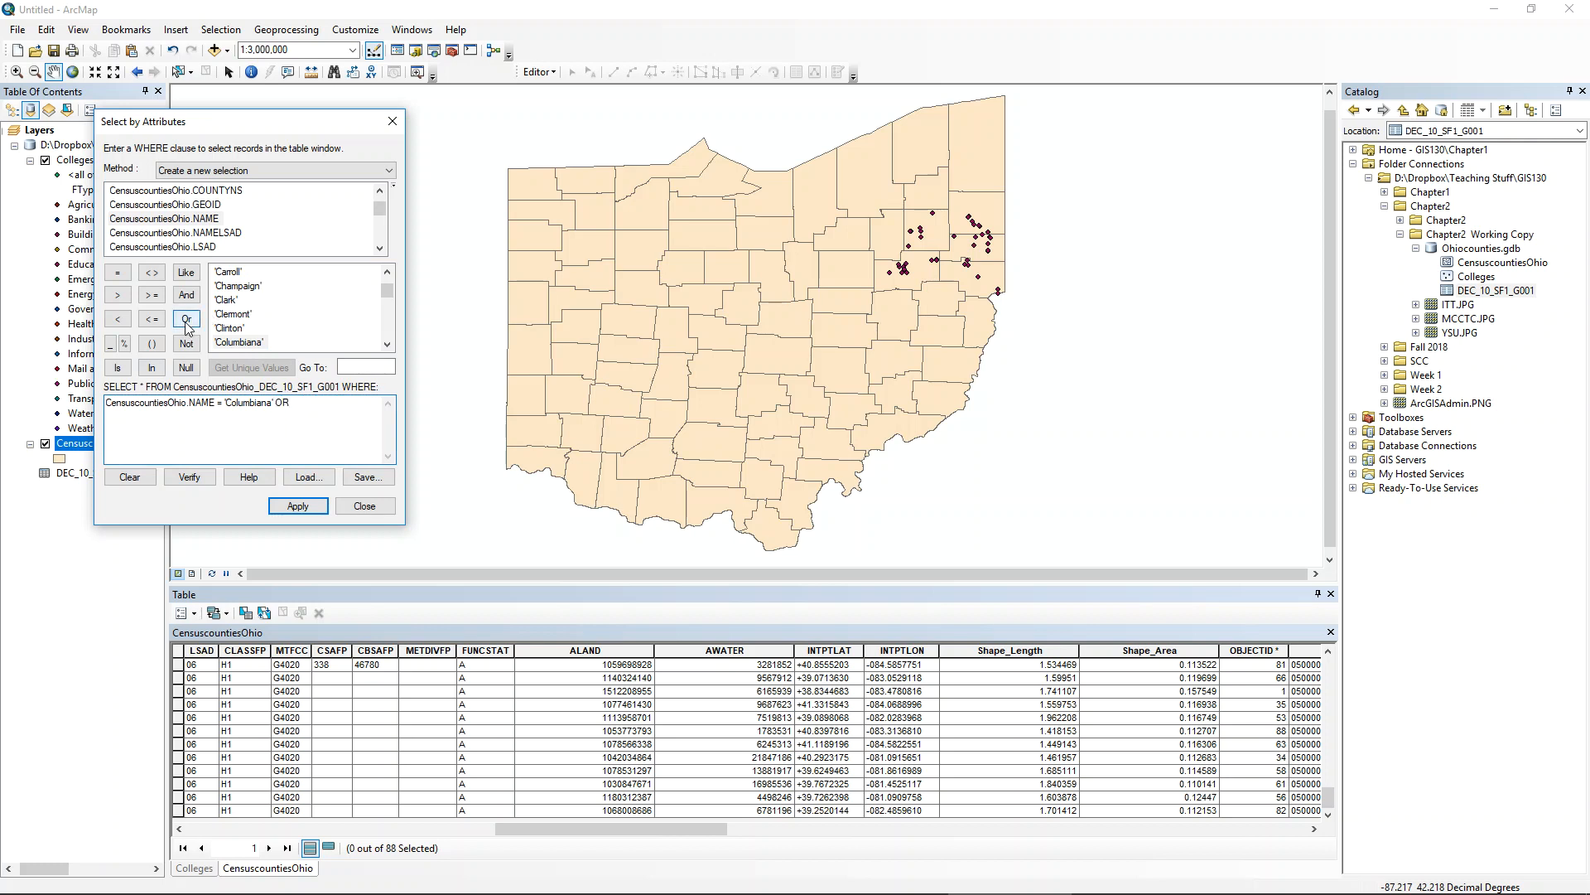
- Add CensuscountiesOhio.NAME = 'Mahoning' as a second condition after OR, searching the unique values for Mahon
{"action": "double_click", "coordinate": [167, 219]}
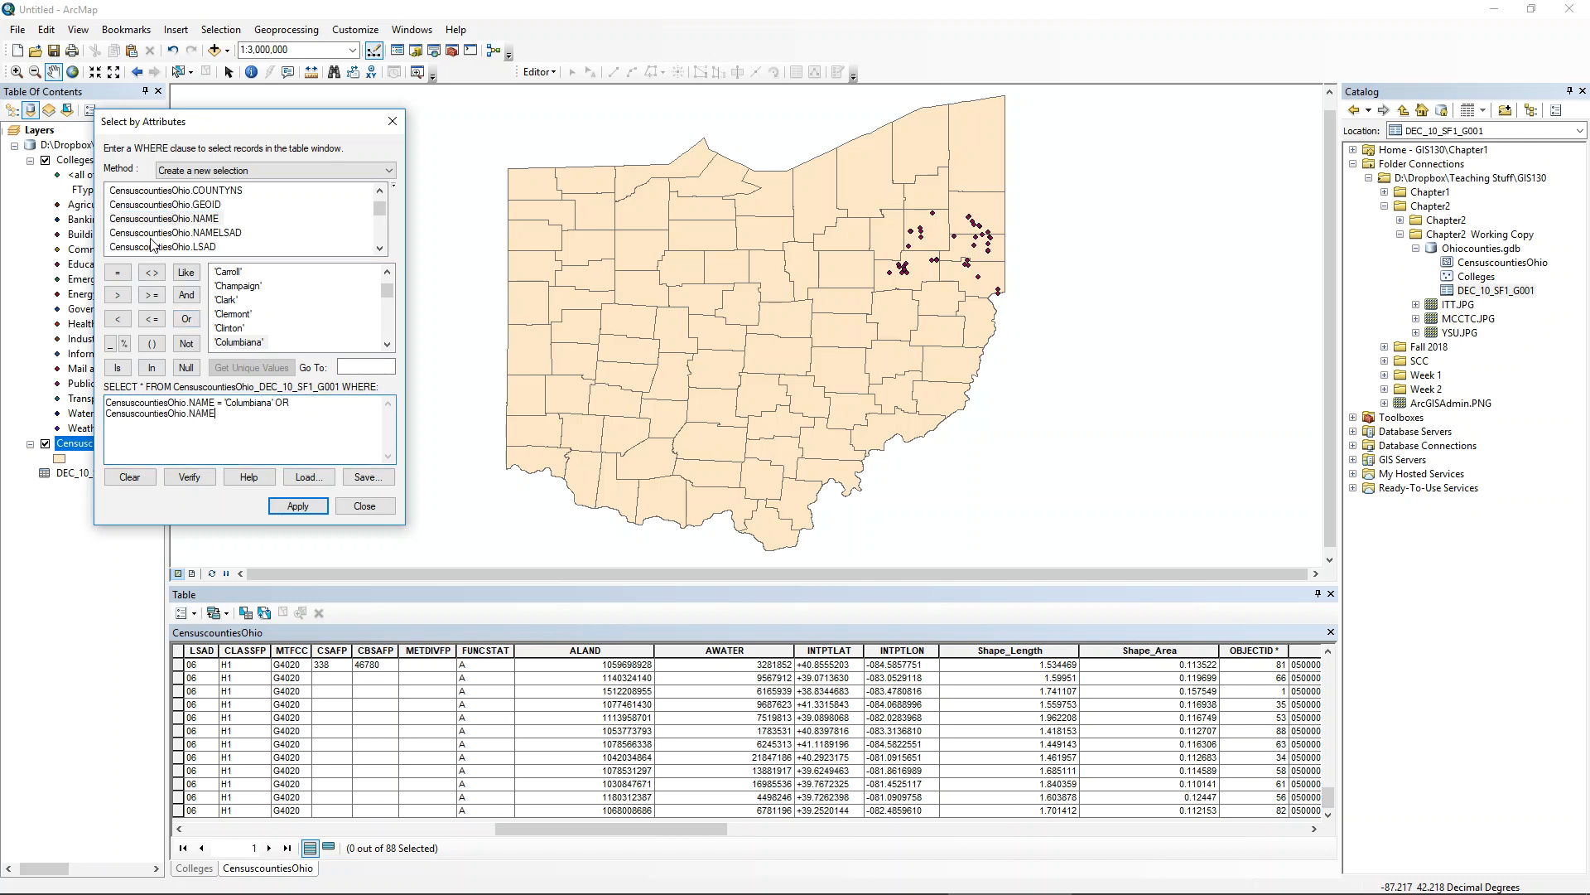
{"action": "left_click", "coordinate": [116, 273]}
{"action": "left_click", "coordinate": [346, 366]}
{"action": "scroll", "coordinate": [319, 319], "scroll_direction": "down", "scroll_amount": 20}
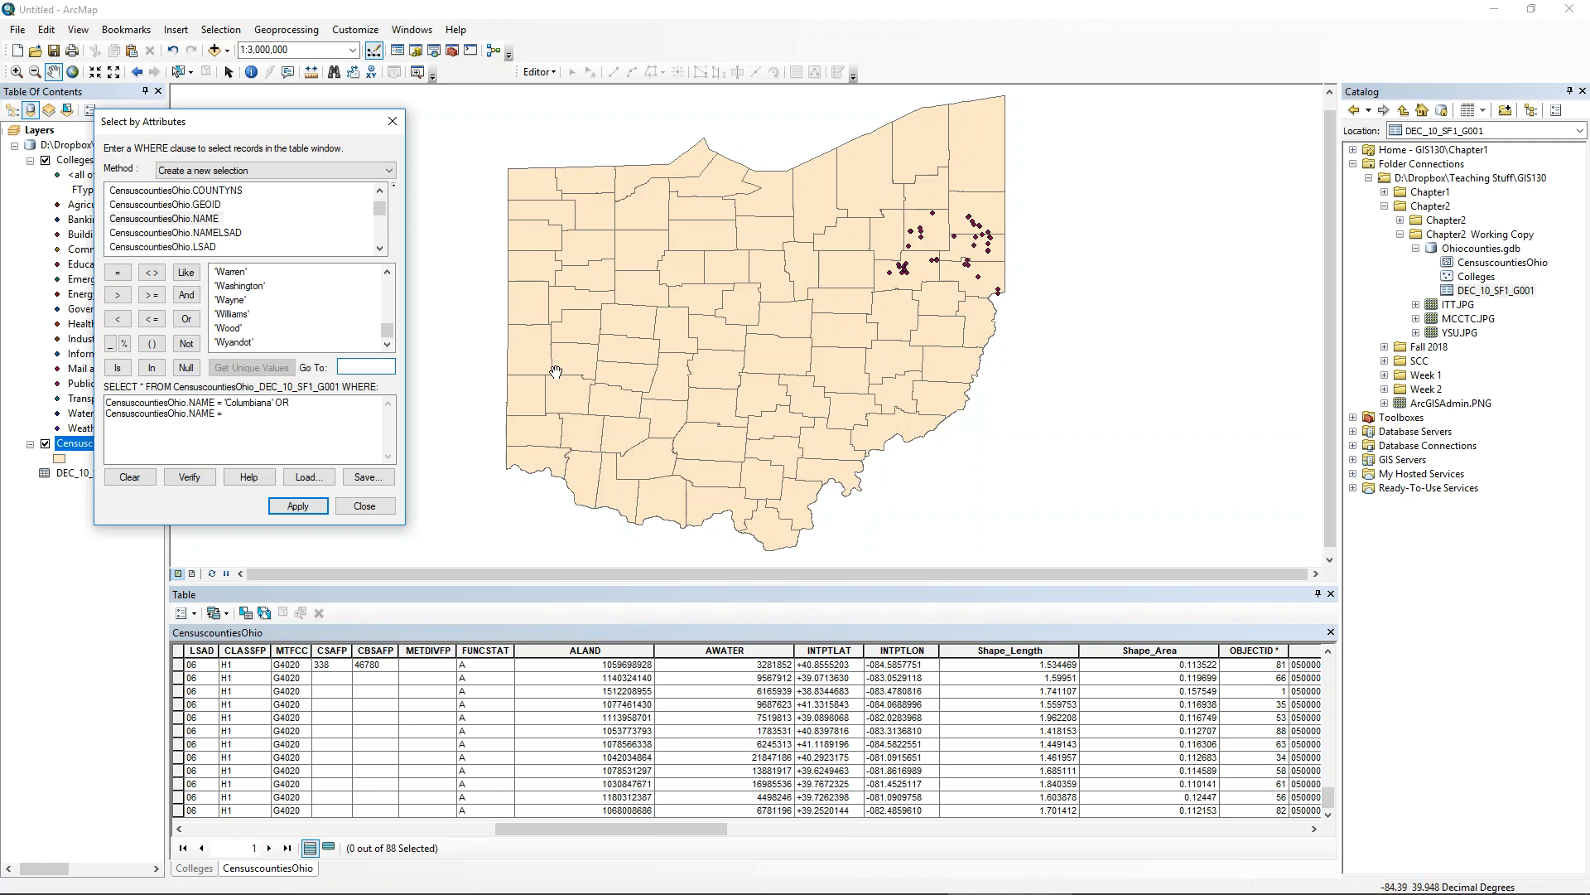
{"action": "type", "text": "Mahon"}
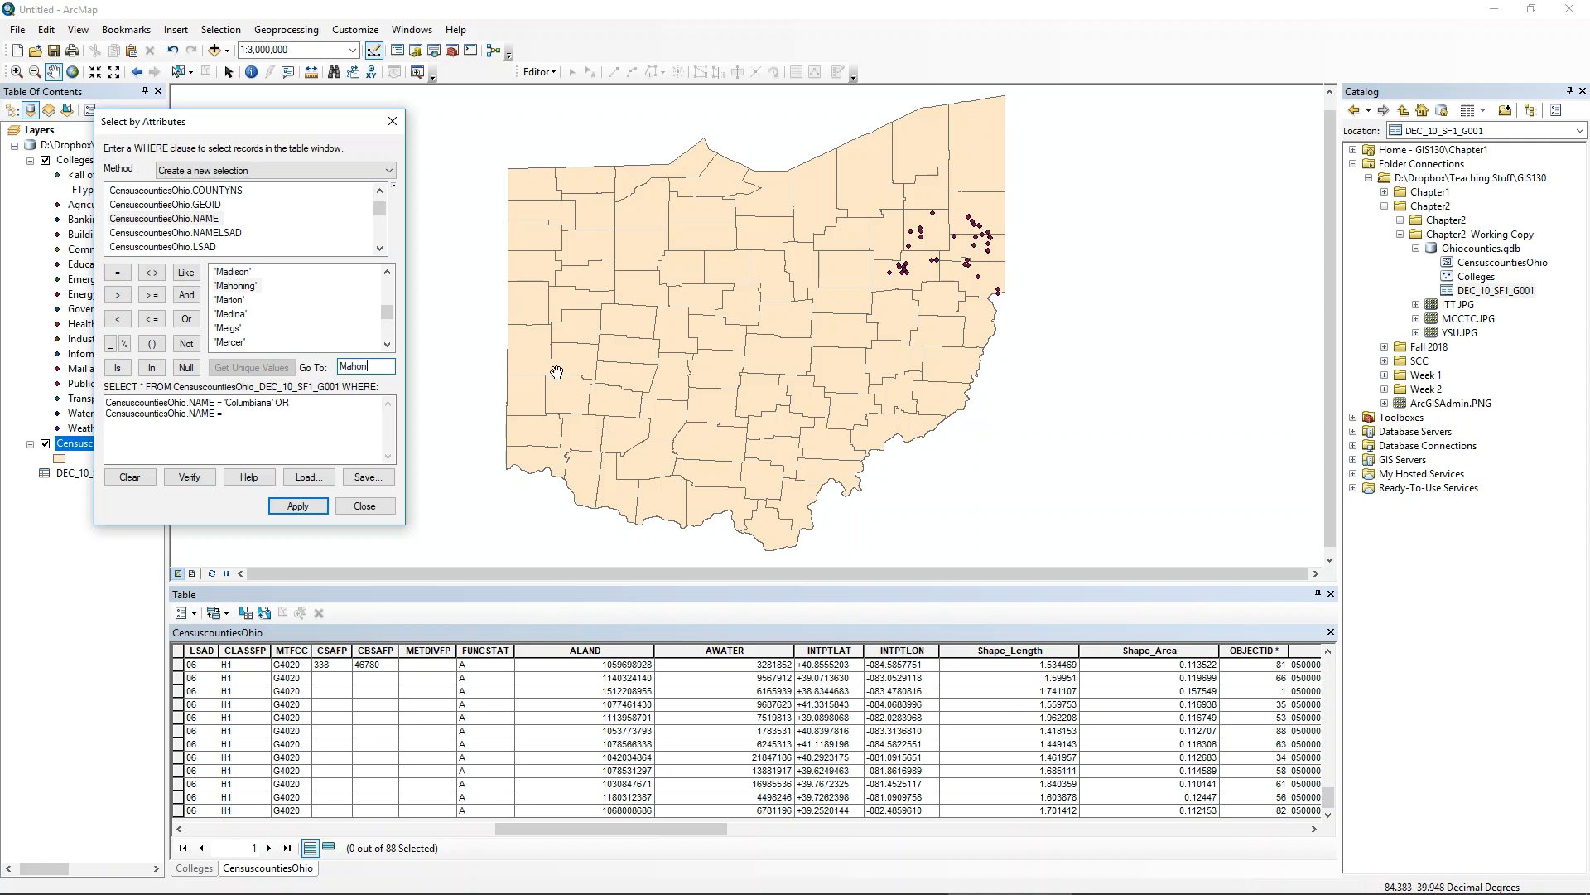
{"action": "left_click", "coordinate": [236, 290]}
{"action": "double_click", "coordinate": [252, 290]}
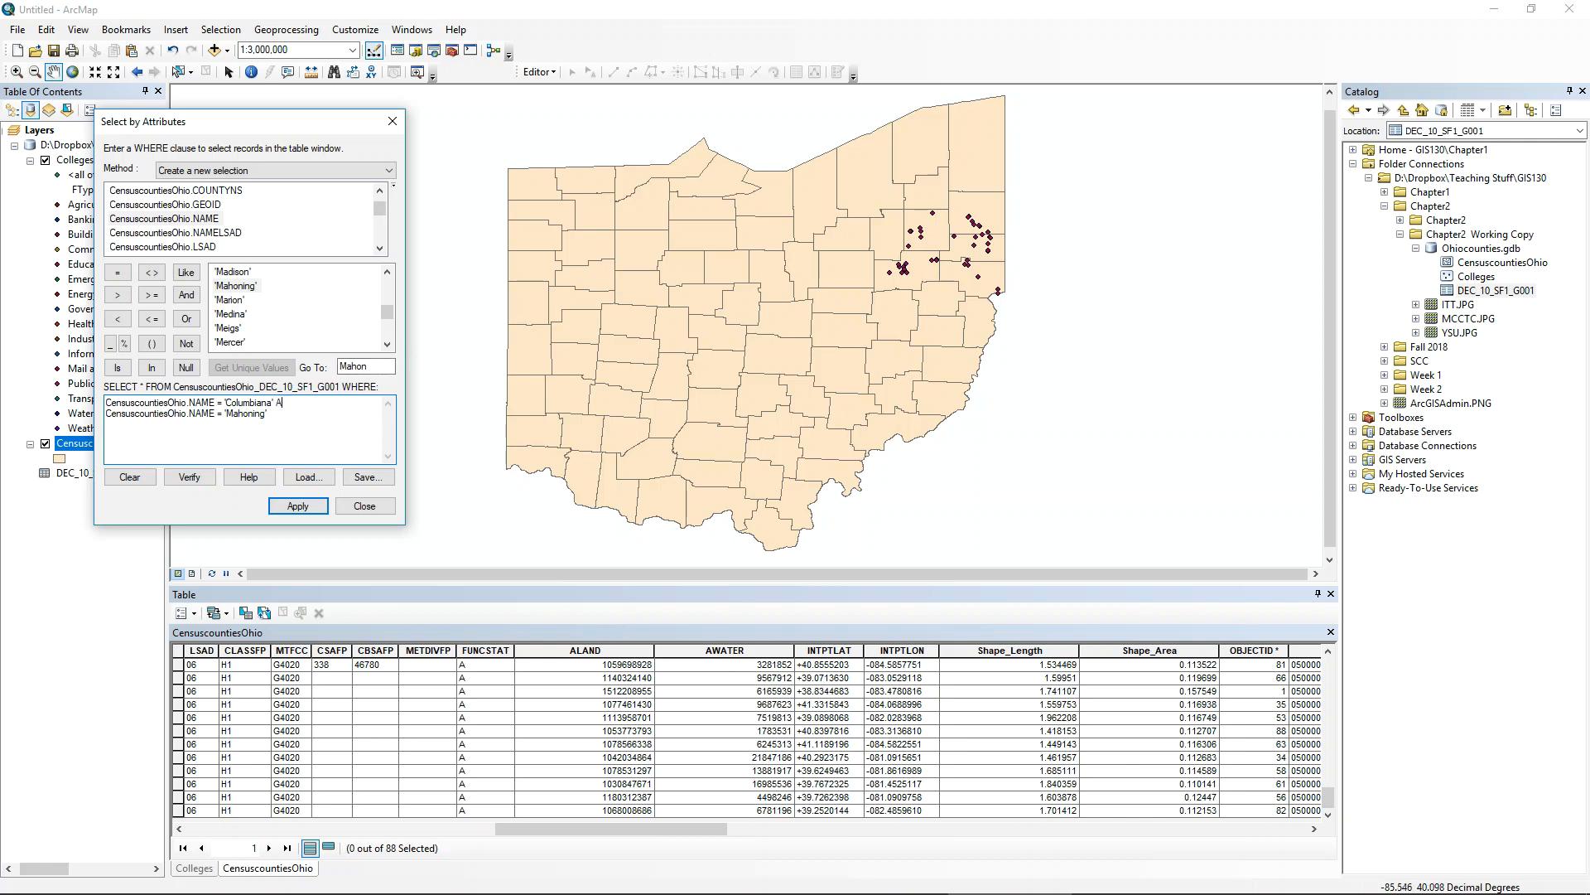
- Try the two county name conditions joined with AND, and check individual NAME values in the attribute table
{"action": "left_click", "coordinate": [300, 506]}
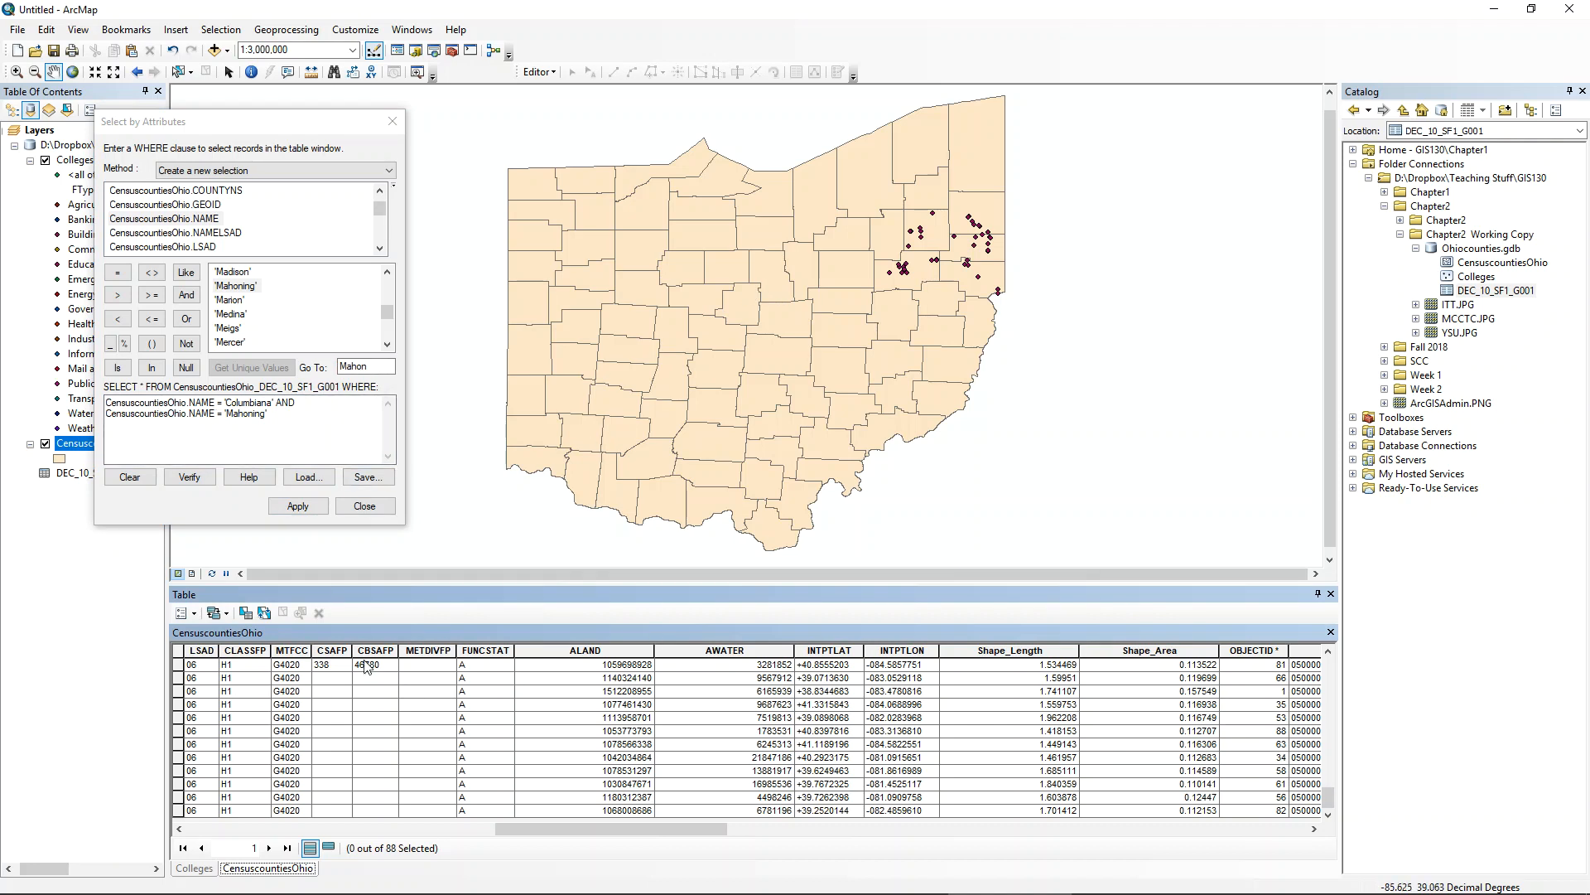
{"action": "left_click_drag", "start_coordinate": [603, 828], "coordinate": [282, 832]}
{"action": "left_click", "coordinate": [597, 717]}
{"action": "left_click", "coordinate": [555, 677]}
{"action": "left_click", "coordinate": [560, 744]}
{"action": "left_click", "coordinate": [571, 811]}
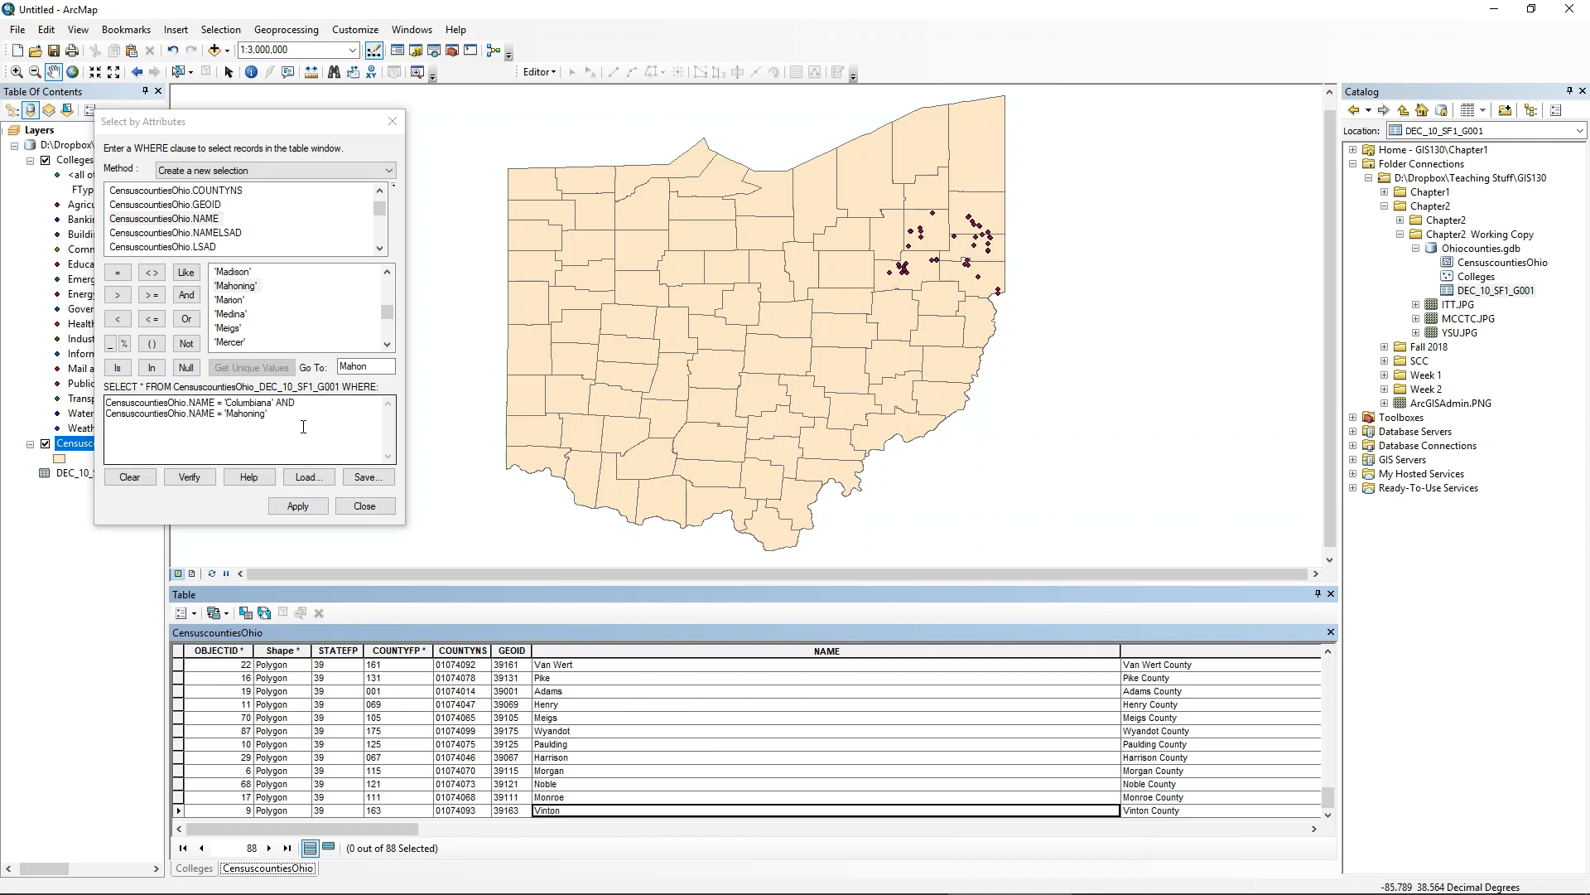
- Replace AND with OR between the two county name conditions, apply the query and show only the selected records
{"action": "left_click", "coordinate": [325, 403]}
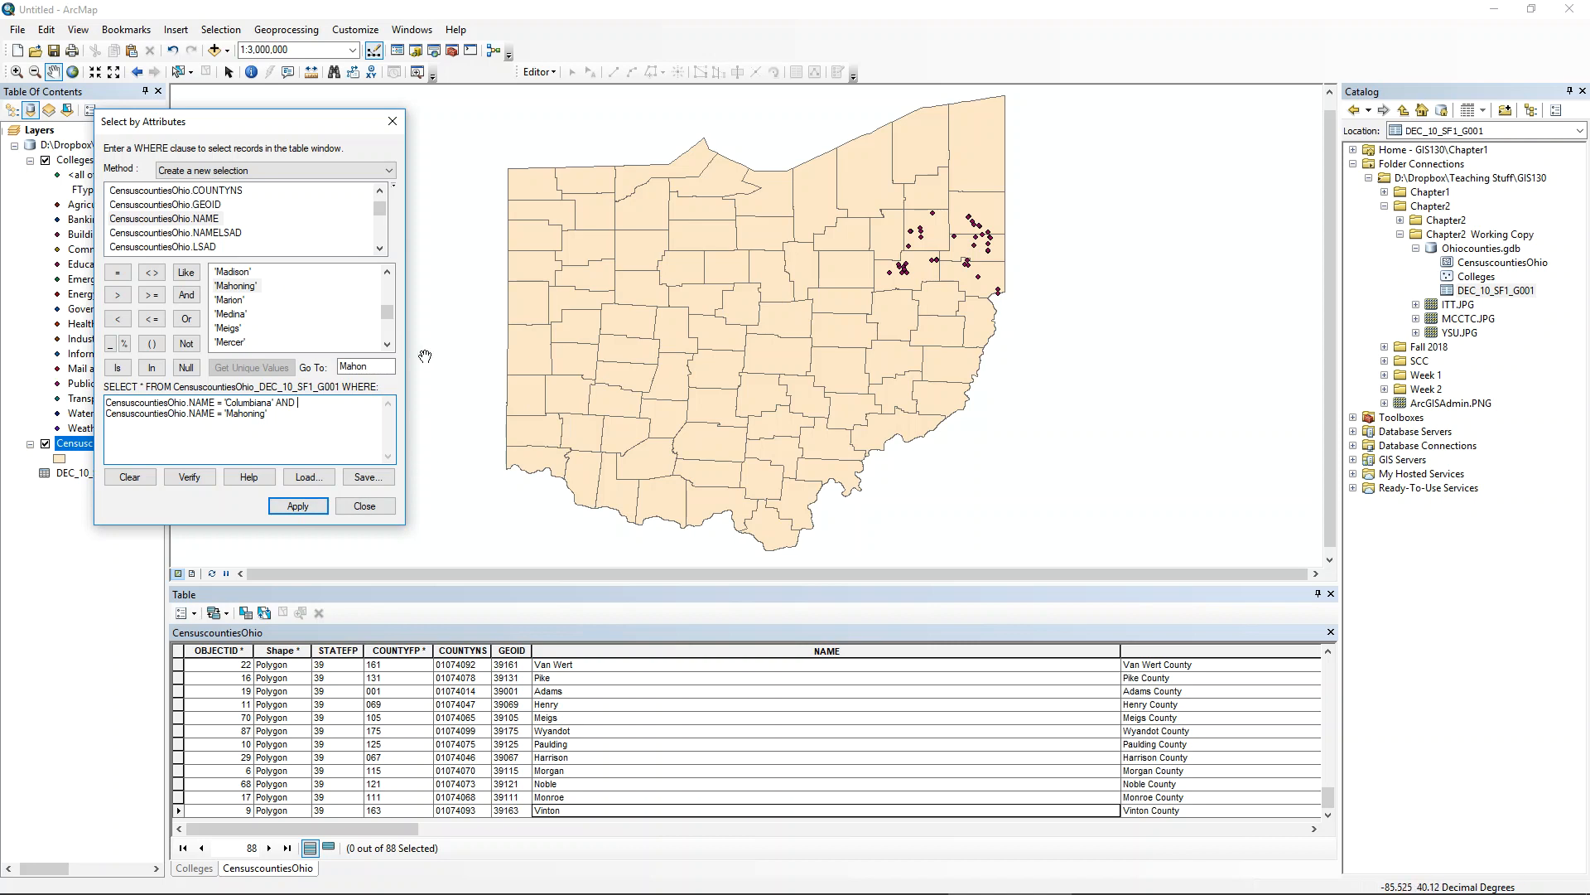
{"action": "key", "text": "BackSpace"}
{"action": "key", "text": "BackSpace"}
{"action": "key", "text": "BackSpace"}
{"action": "key", "text": "BackSpace"}
{"action": "left_click", "coordinate": [187, 319]}
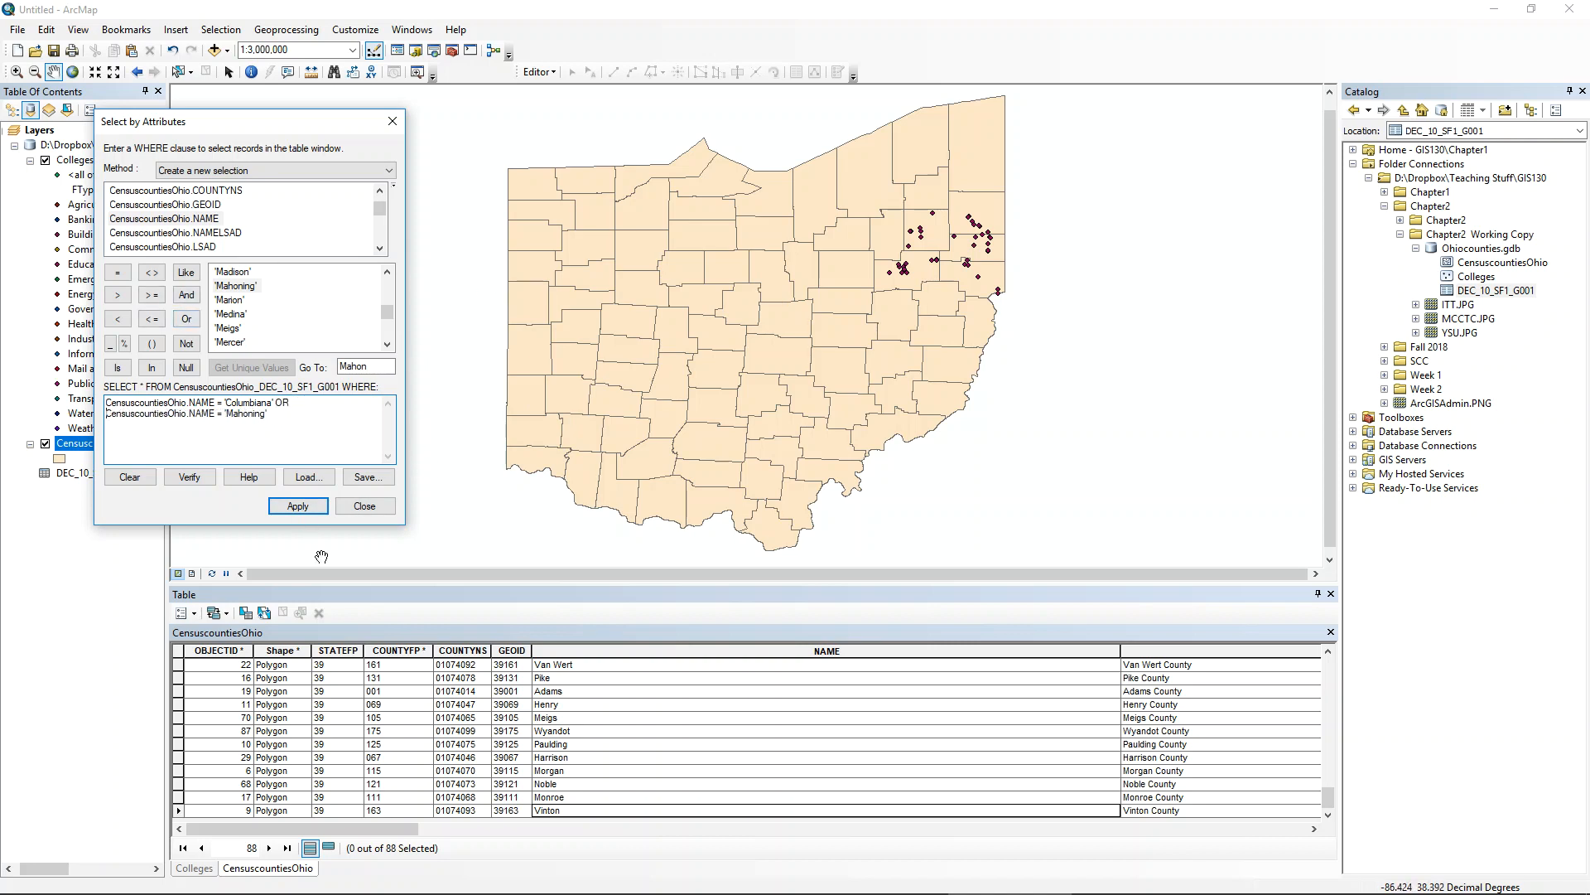
{"action": "left_click", "coordinate": [298, 506]}
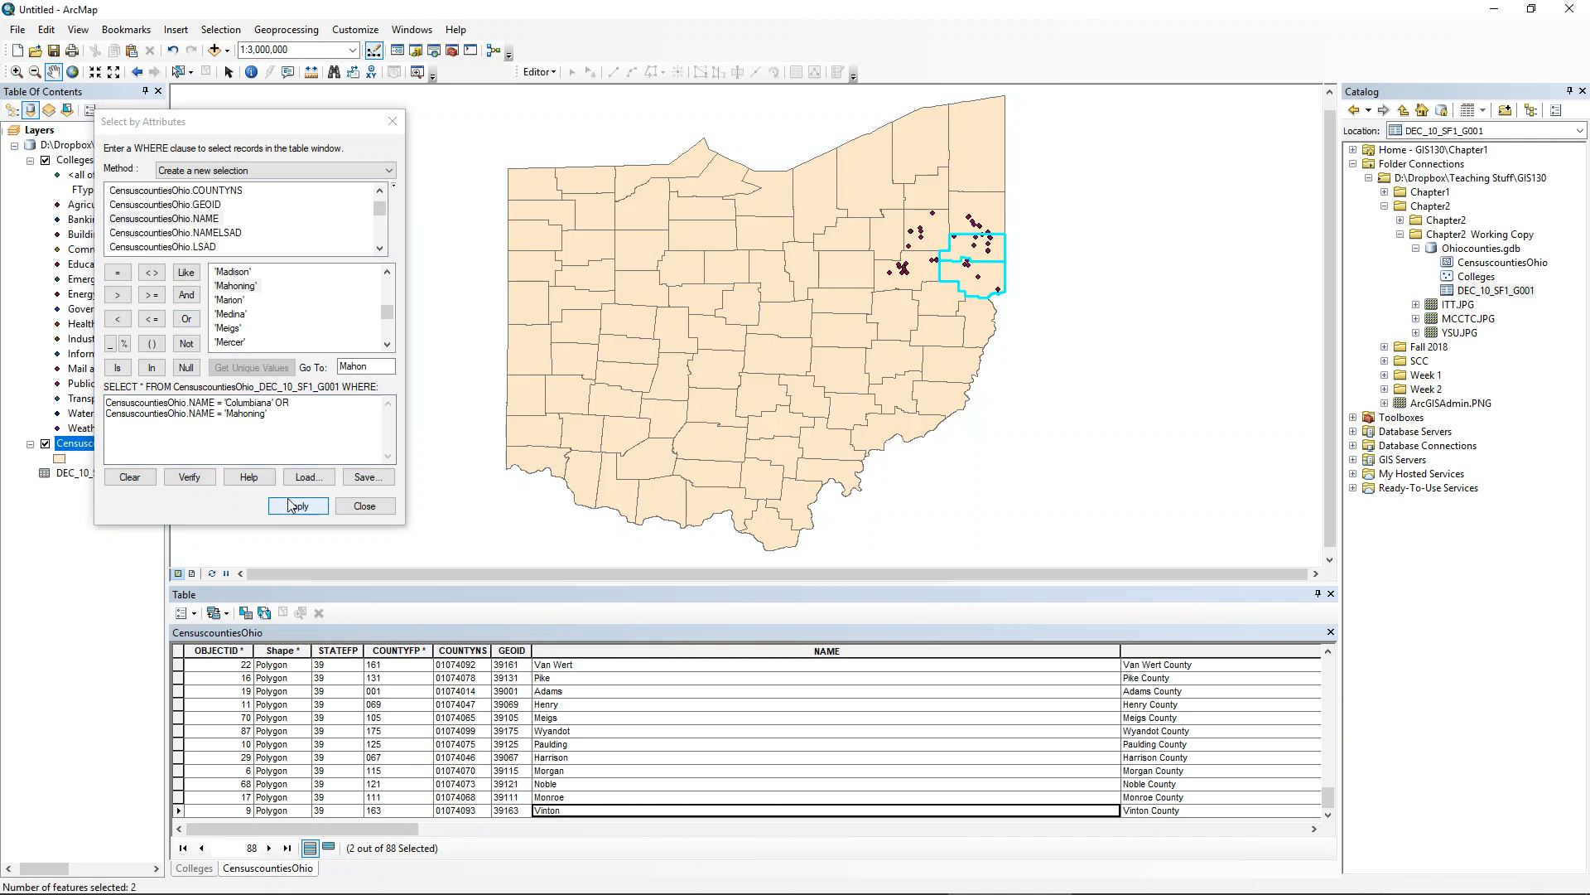
{"action": "left_click", "coordinate": [328, 848]}
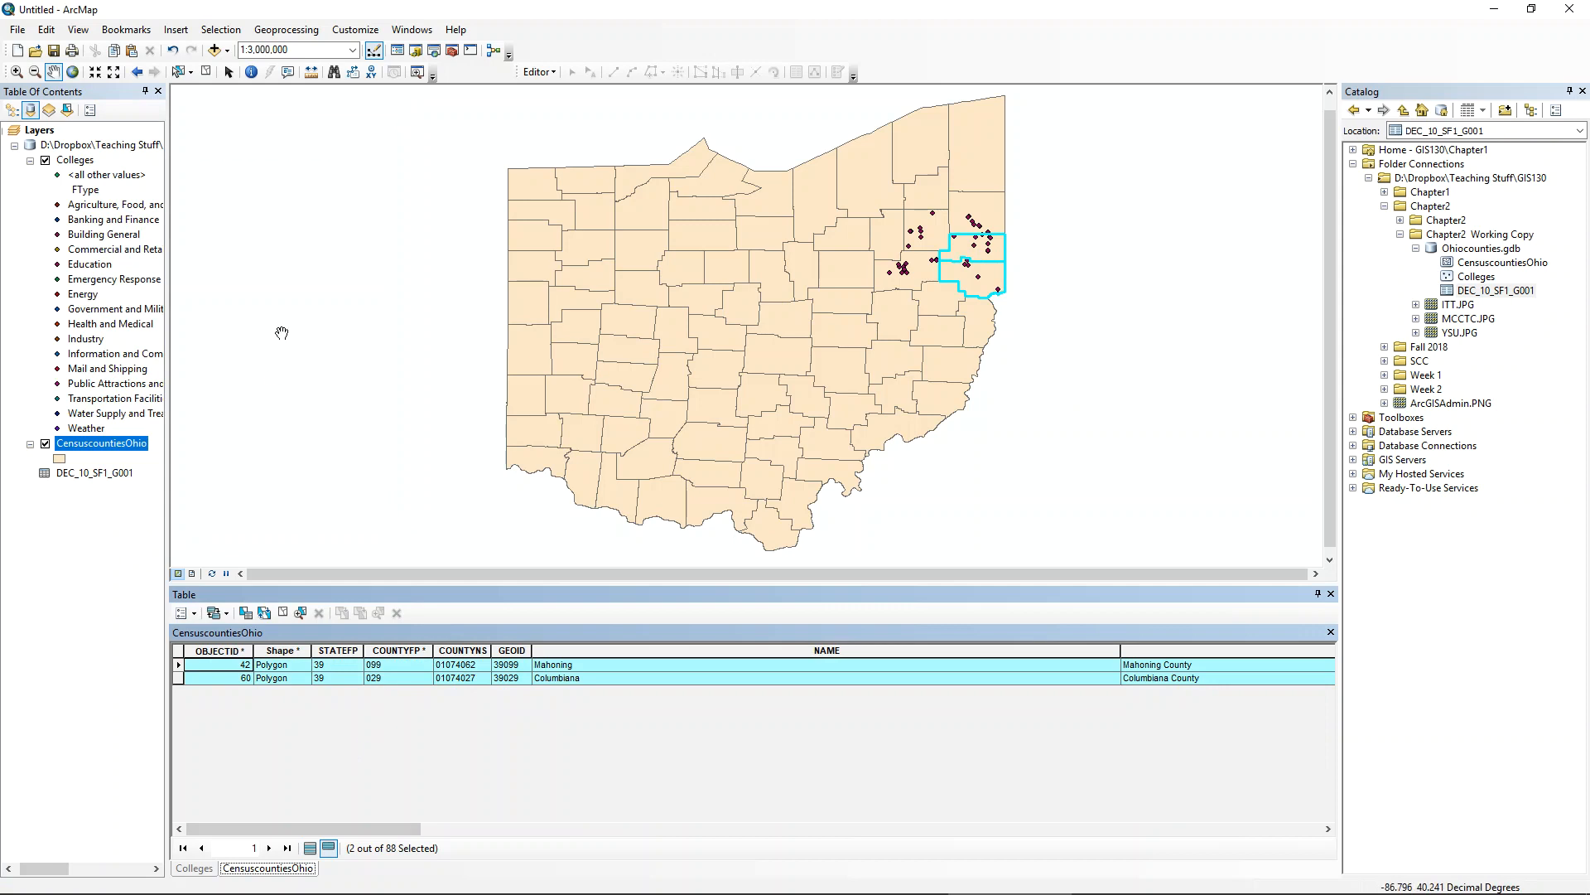
- Start a new Select By Attributes query with CensuscountiesOhio as the layer
{"action": "left_click", "coordinate": [224, 30]}
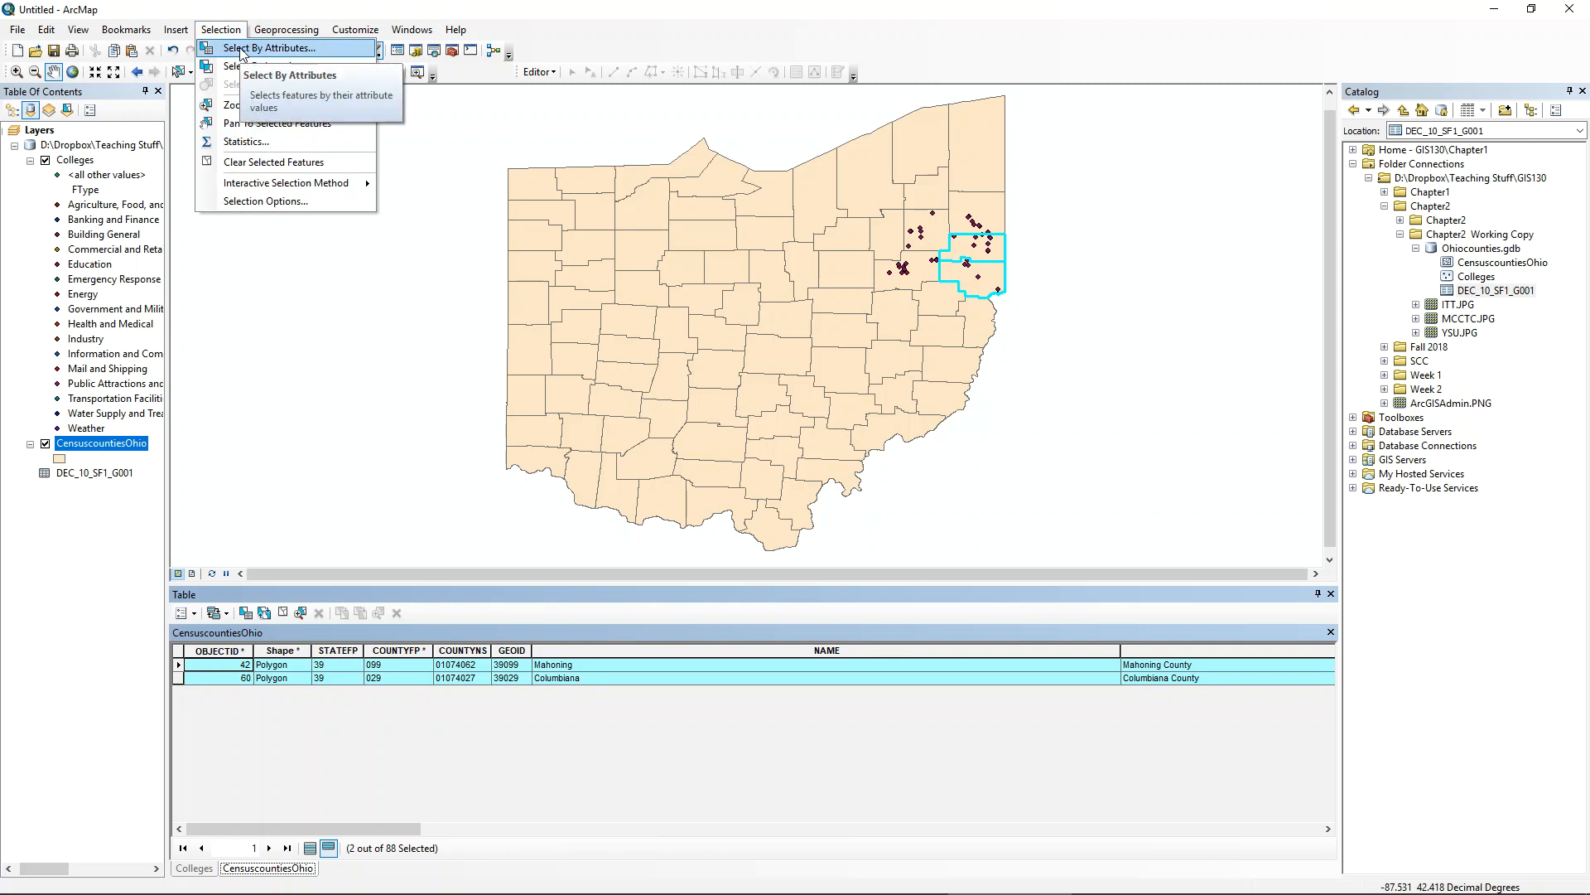
{"action": "left_click", "coordinate": [241, 51]}
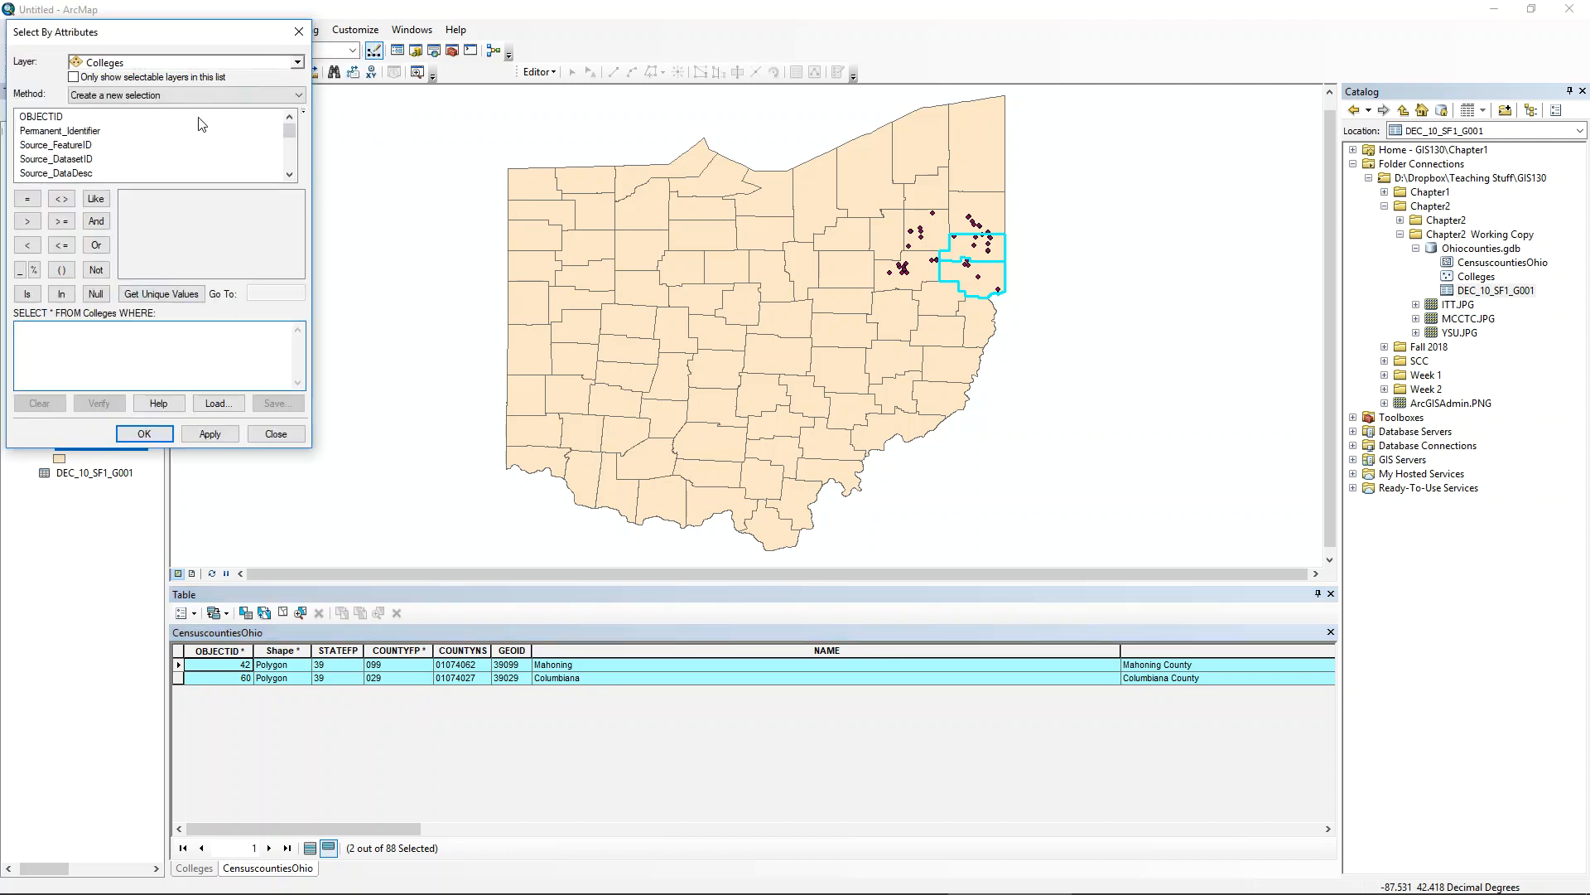
{"action": "left_click", "coordinate": [226, 65]}
{"action": "left_click", "coordinate": [172, 93]}
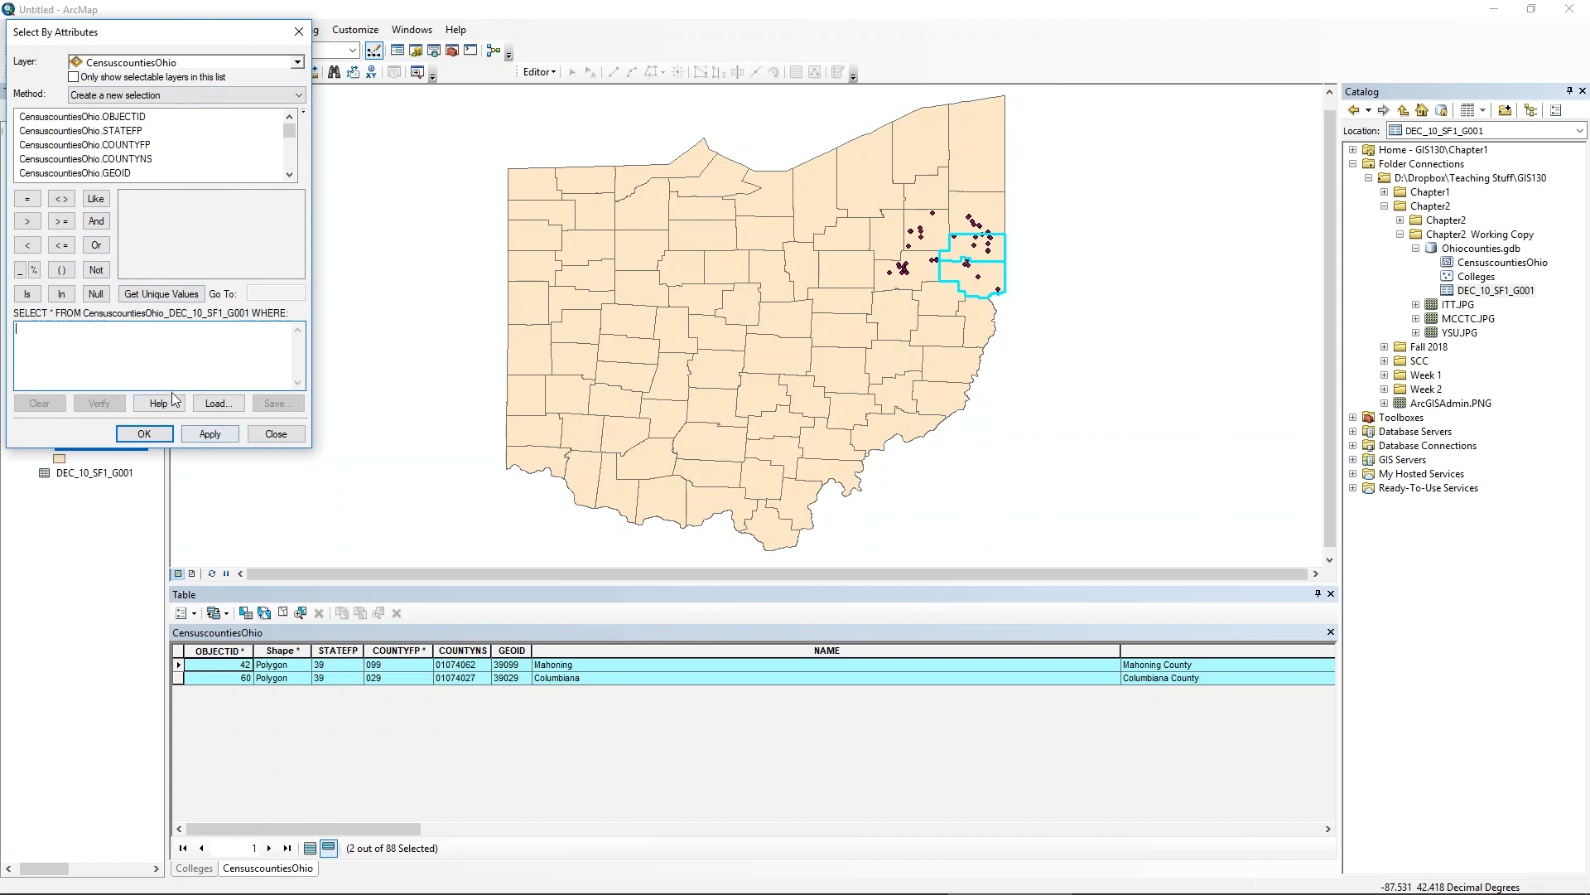
- Build the WHERE condition CensuscountiesOhio.NAME = 'Columbiana', finding the county among the field's unique values
{"action": "left_click", "coordinate": [107, 130]}
{"action": "scroll", "coordinate": [133, 153], "scroll_direction": "down", "scroll_amount": 1}
{"action": "scroll", "coordinate": [116, 148], "scroll_direction": "down", "scroll_amount": 1}
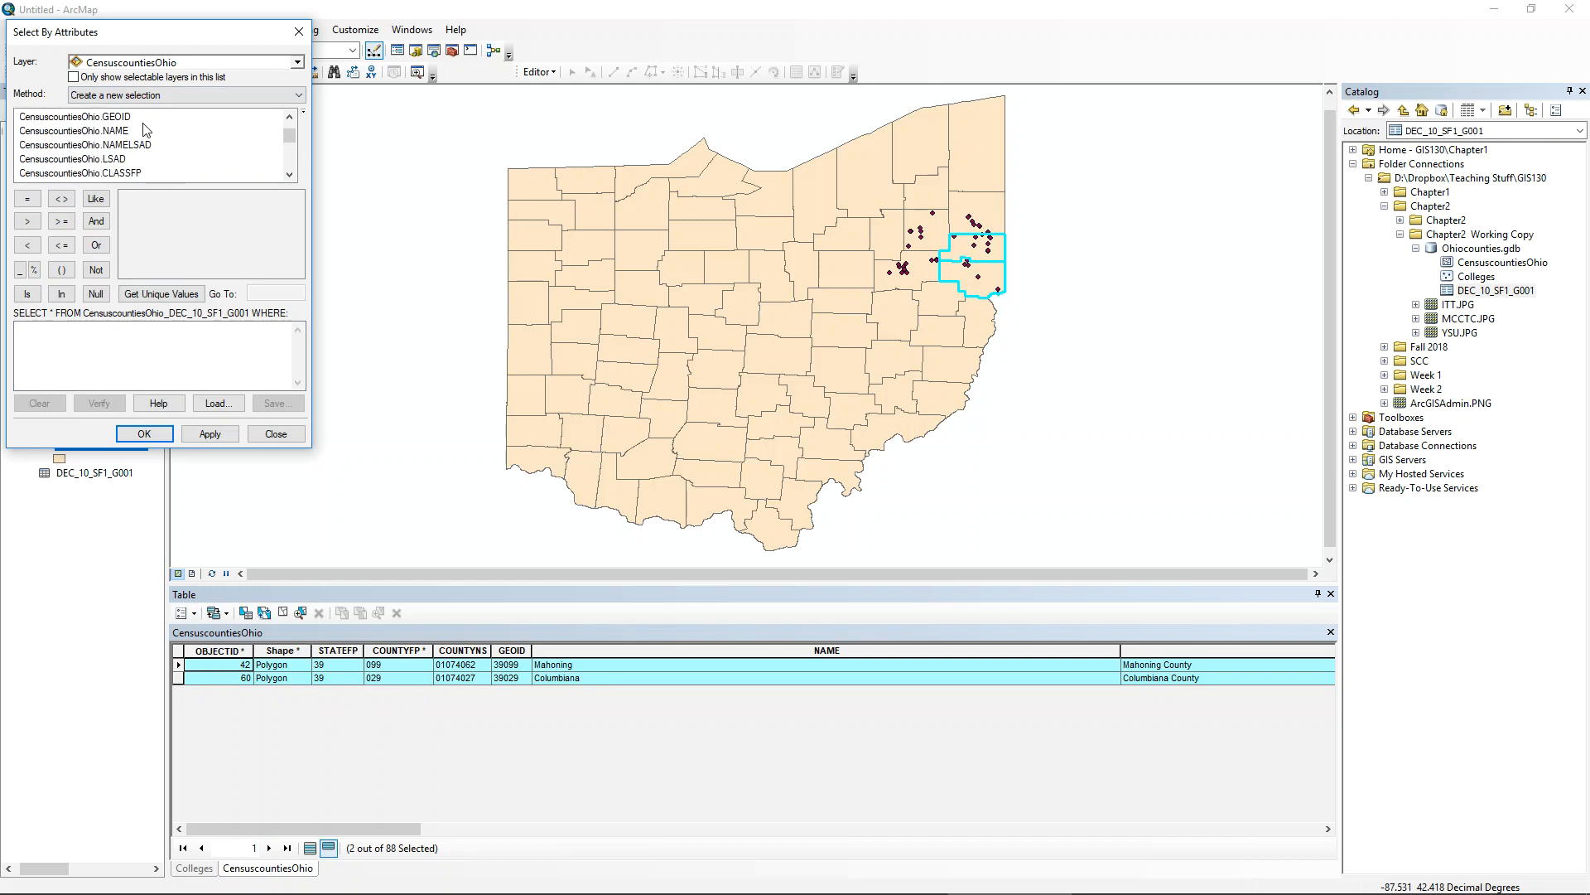
{"action": "double_click", "coordinate": [74, 130]}
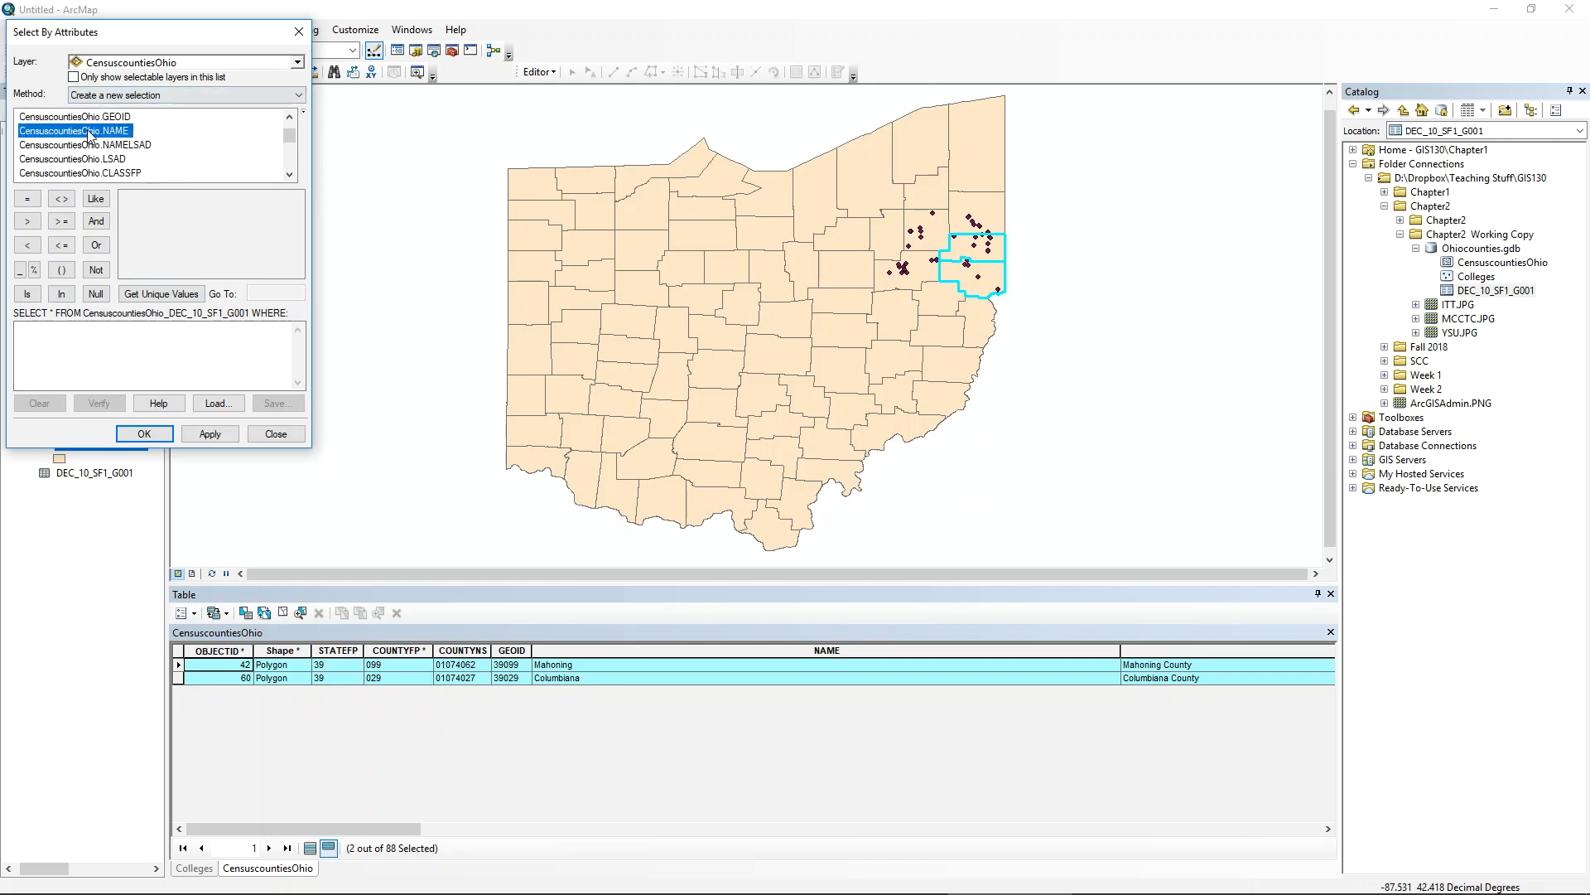
{"action": "left_click", "coordinate": [26, 199]}
{"action": "left_click", "coordinate": [162, 294]}
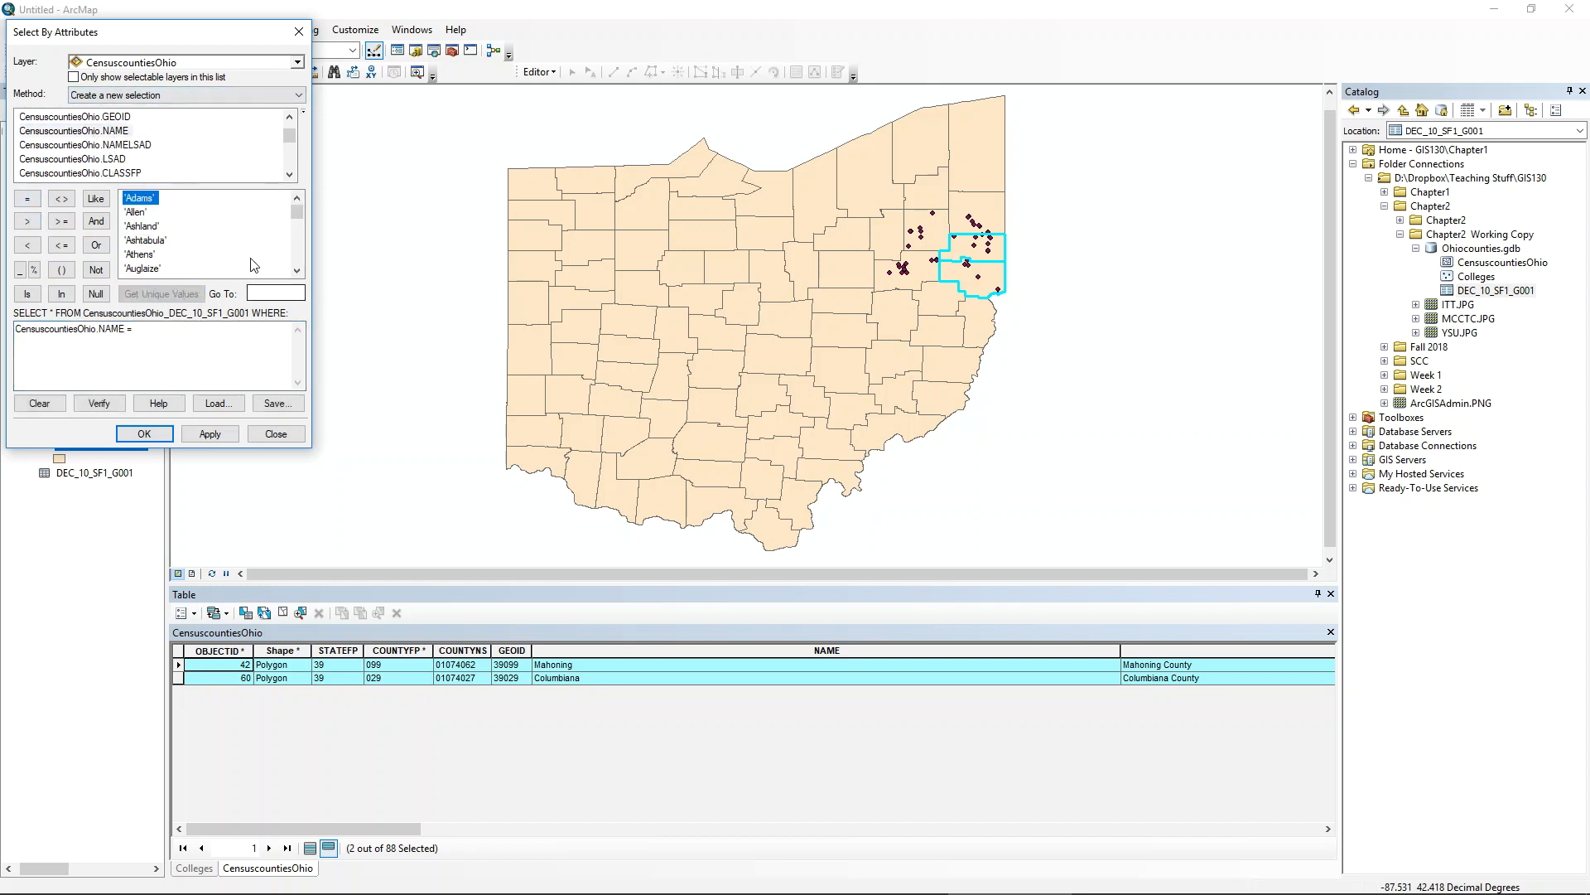
{"action": "left_click", "coordinate": [265, 295]}
{"action": "type", "text": "col"}
{"action": "double_click", "coordinate": [162, 269]}
- Add CensuscountiesOhio.NAME = 'Mahoning' to the query as an OR condition
{"action": "left_click", "coordinate": [96, 243]}
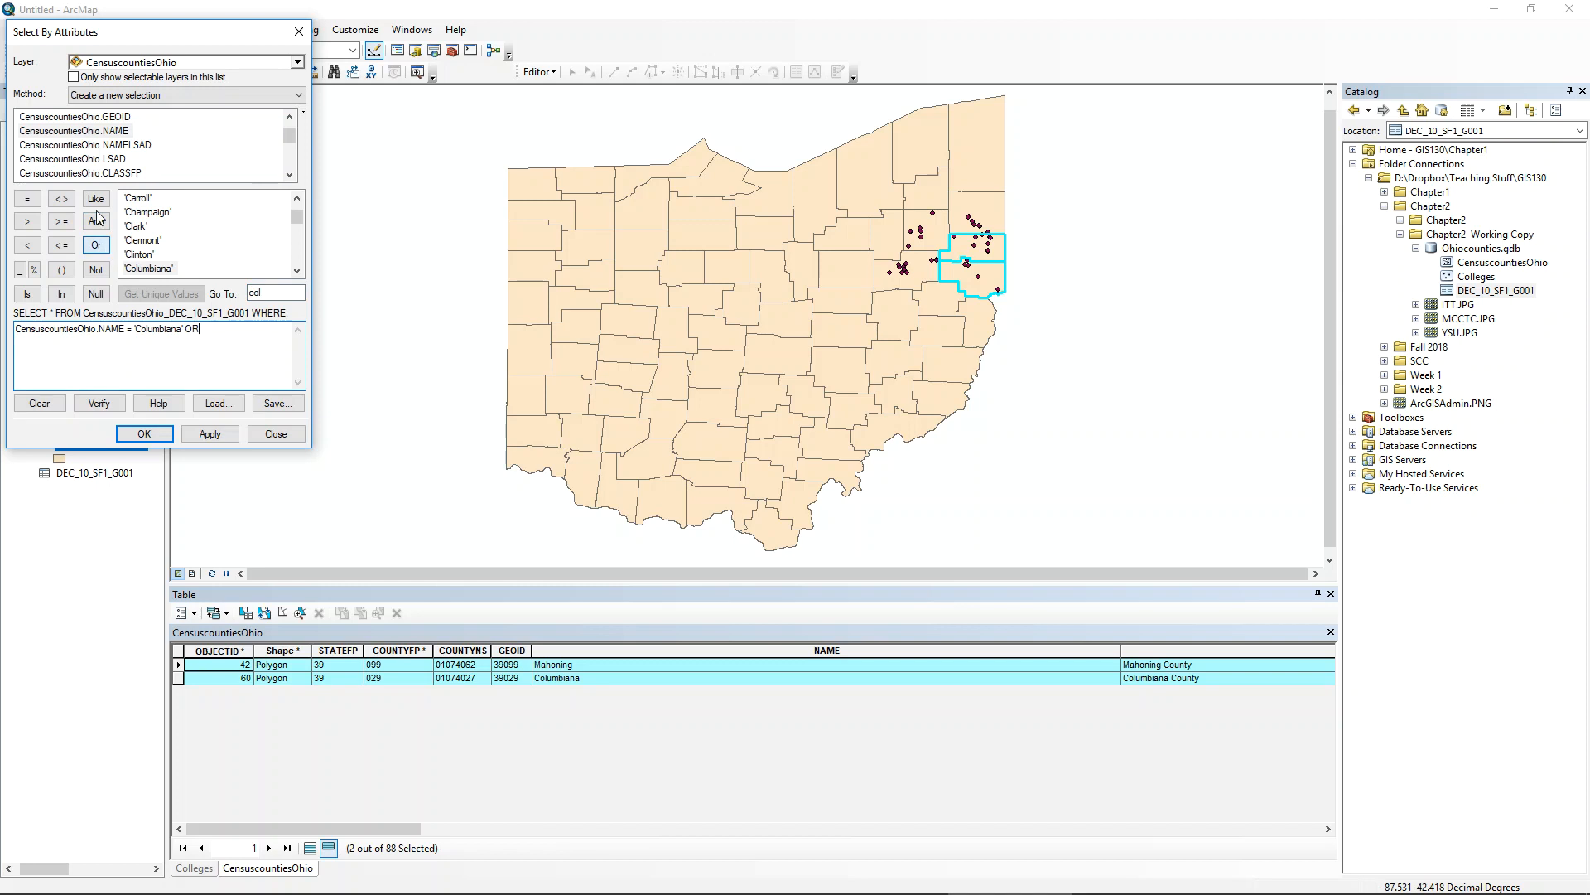
{"action": "double_click", "coordinate": [100, 131]}
{"action": "left_click", "coordinate": [27, 199]}
{"action": "double_click", "coordinate": [263, 292]}
{"action": "type", "text": "mah"}
{"action": "double_click", "coordinate": [146, 269]}
- Extend the query with OR CensuscountiesOhio.NAME = 'Portage', finding the county among the unique values
{"action": "left_click", "coordinate": [96, 246]}
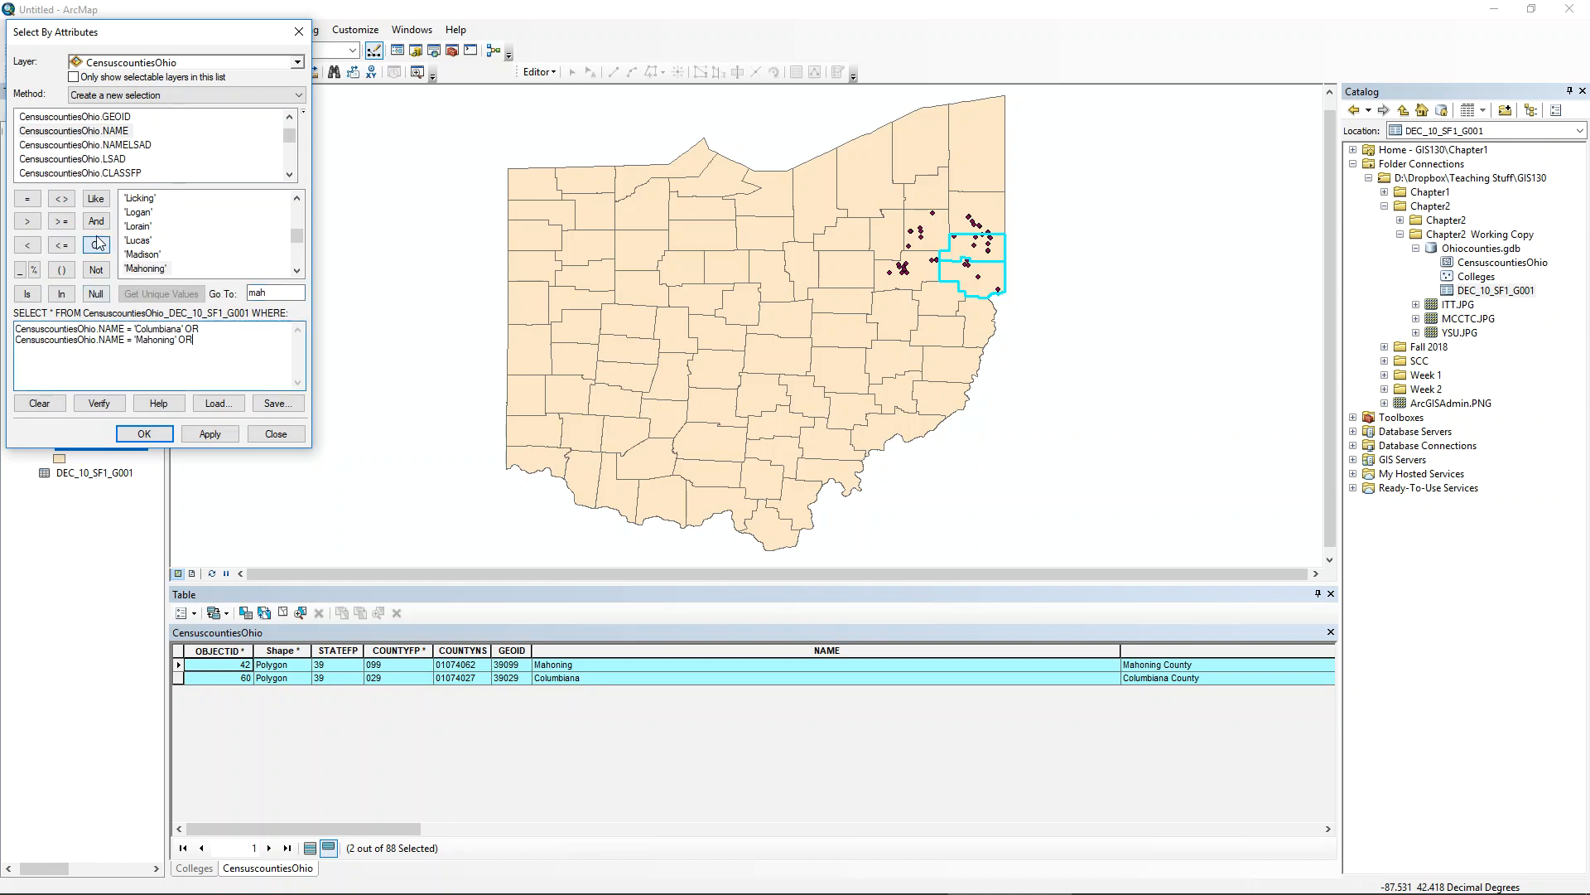
{"action": "double_click", "coordinate": [91, 131]}
{"action": "left_click", "coordinate": [38, 201]}
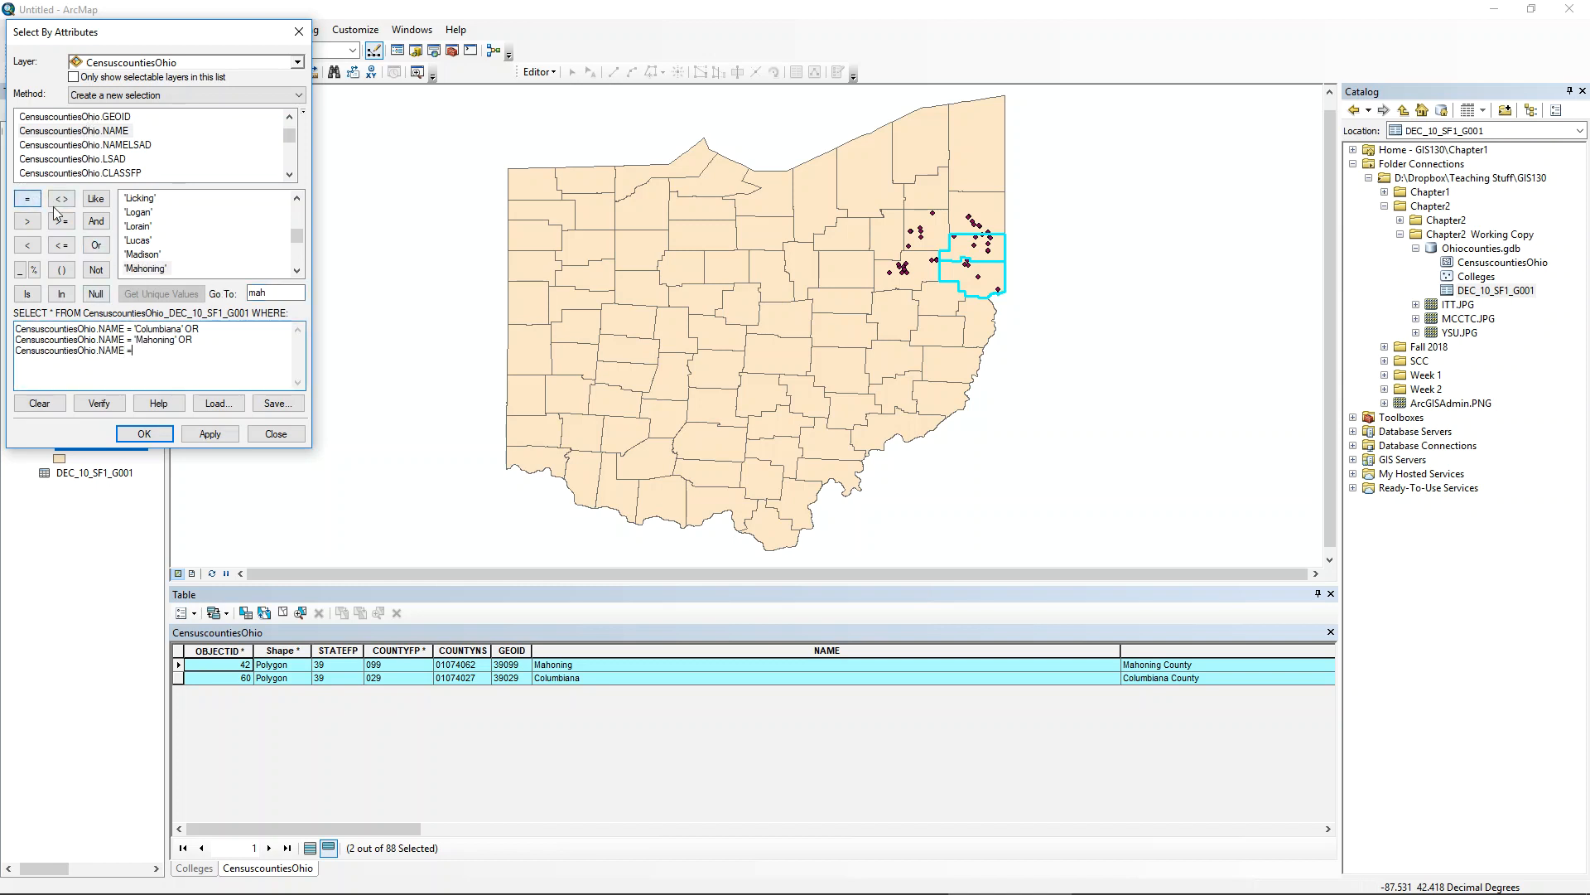
{"action": "double_click", "coordinate": [267, 292]}
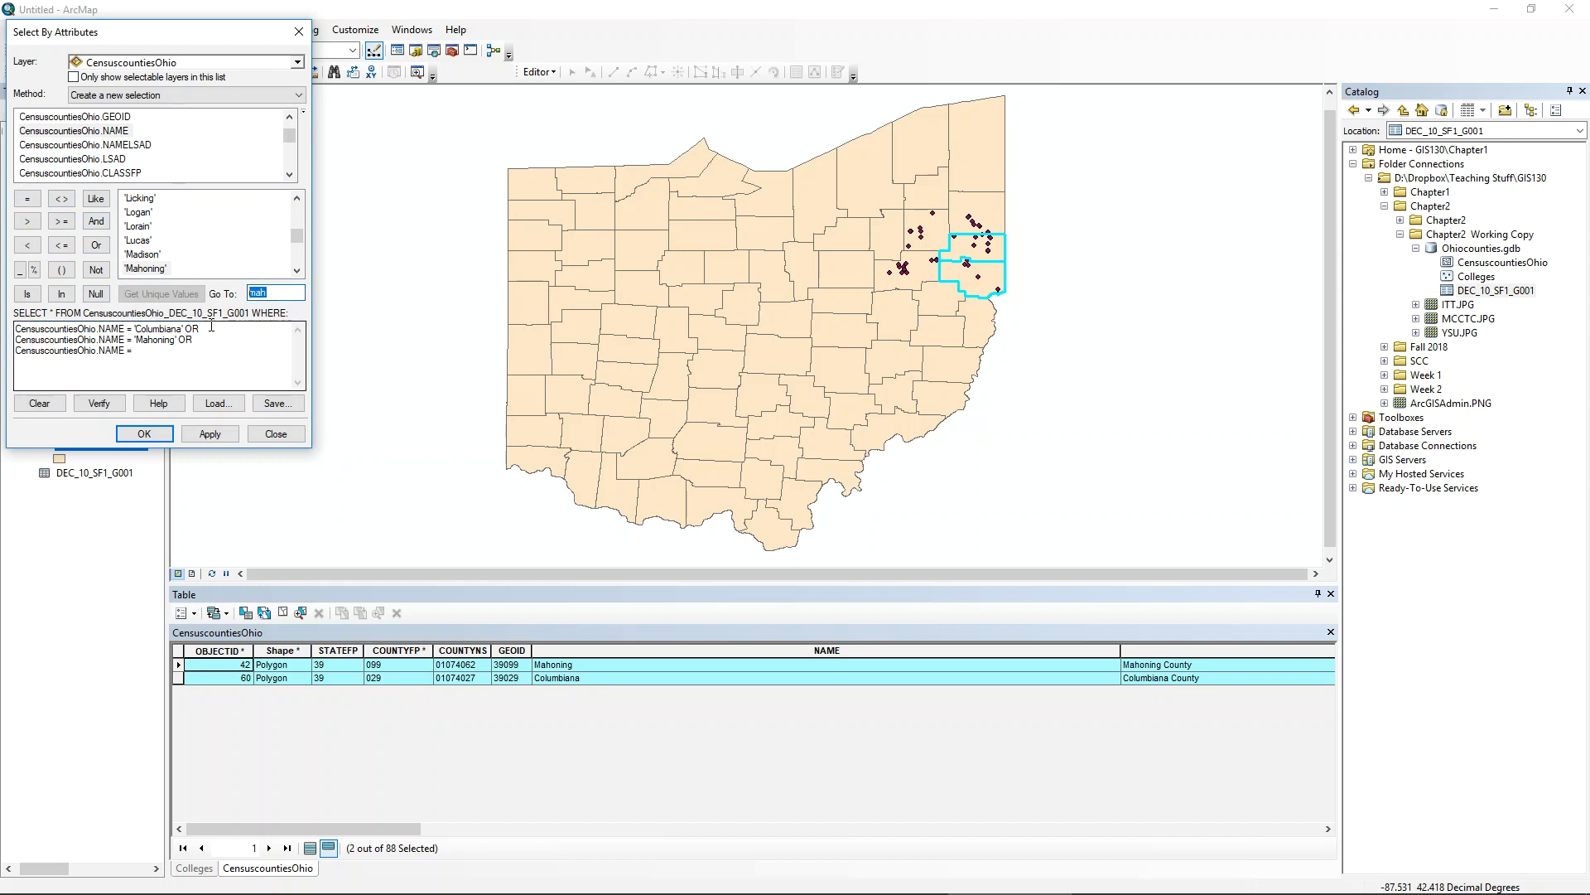
{"action": "type", "text": "porta"}
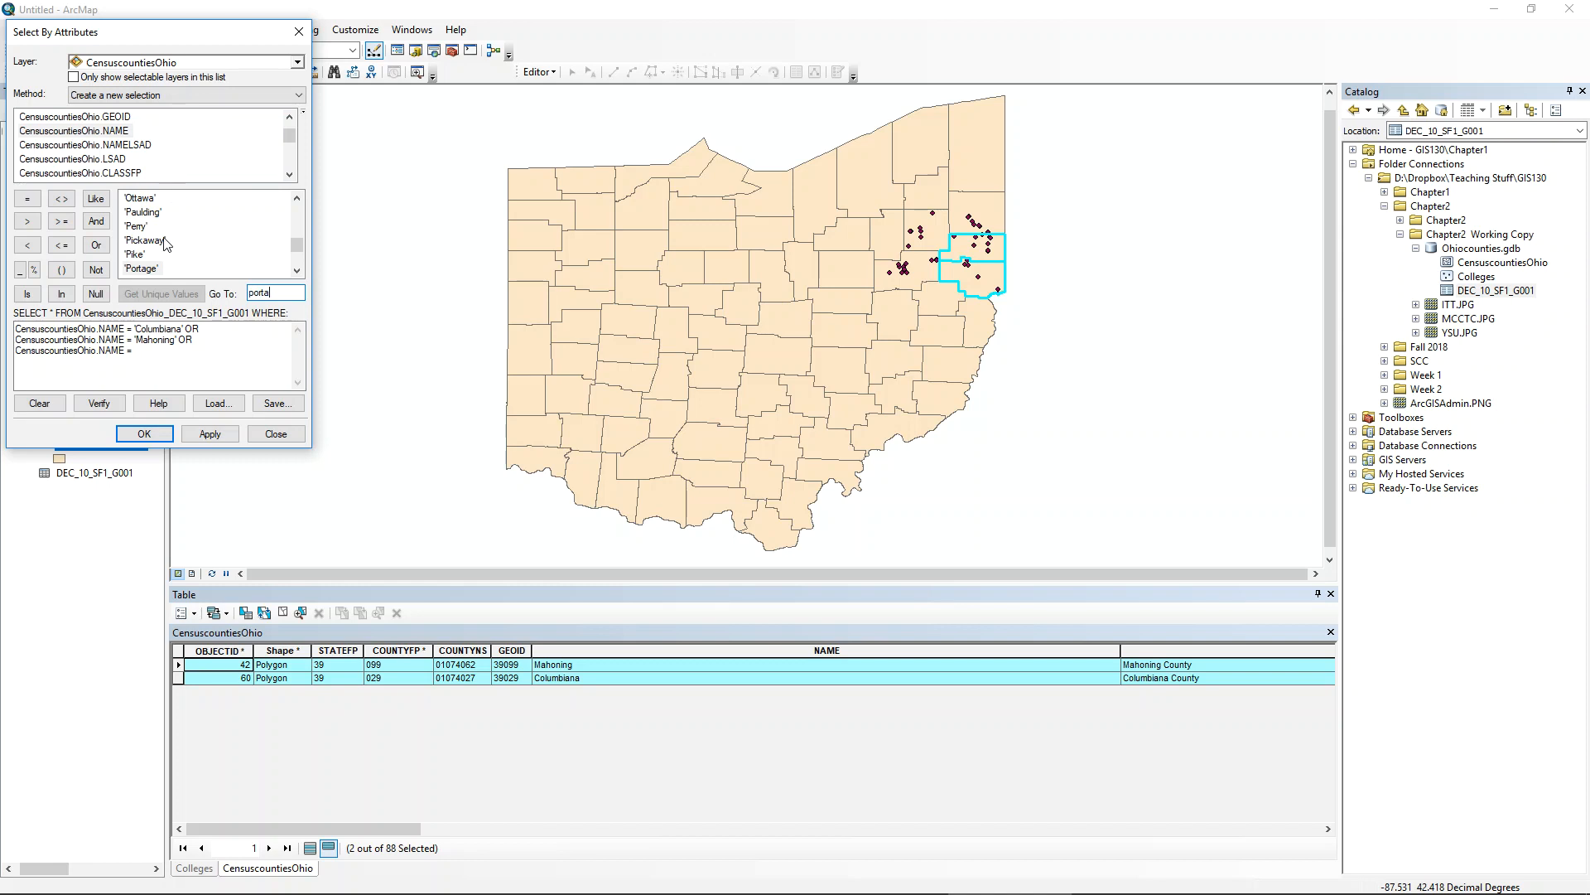
{"action": "left_click", "coordinate": [125, 270]}
{"action": "double_click", "coordinate": [141, 272]}
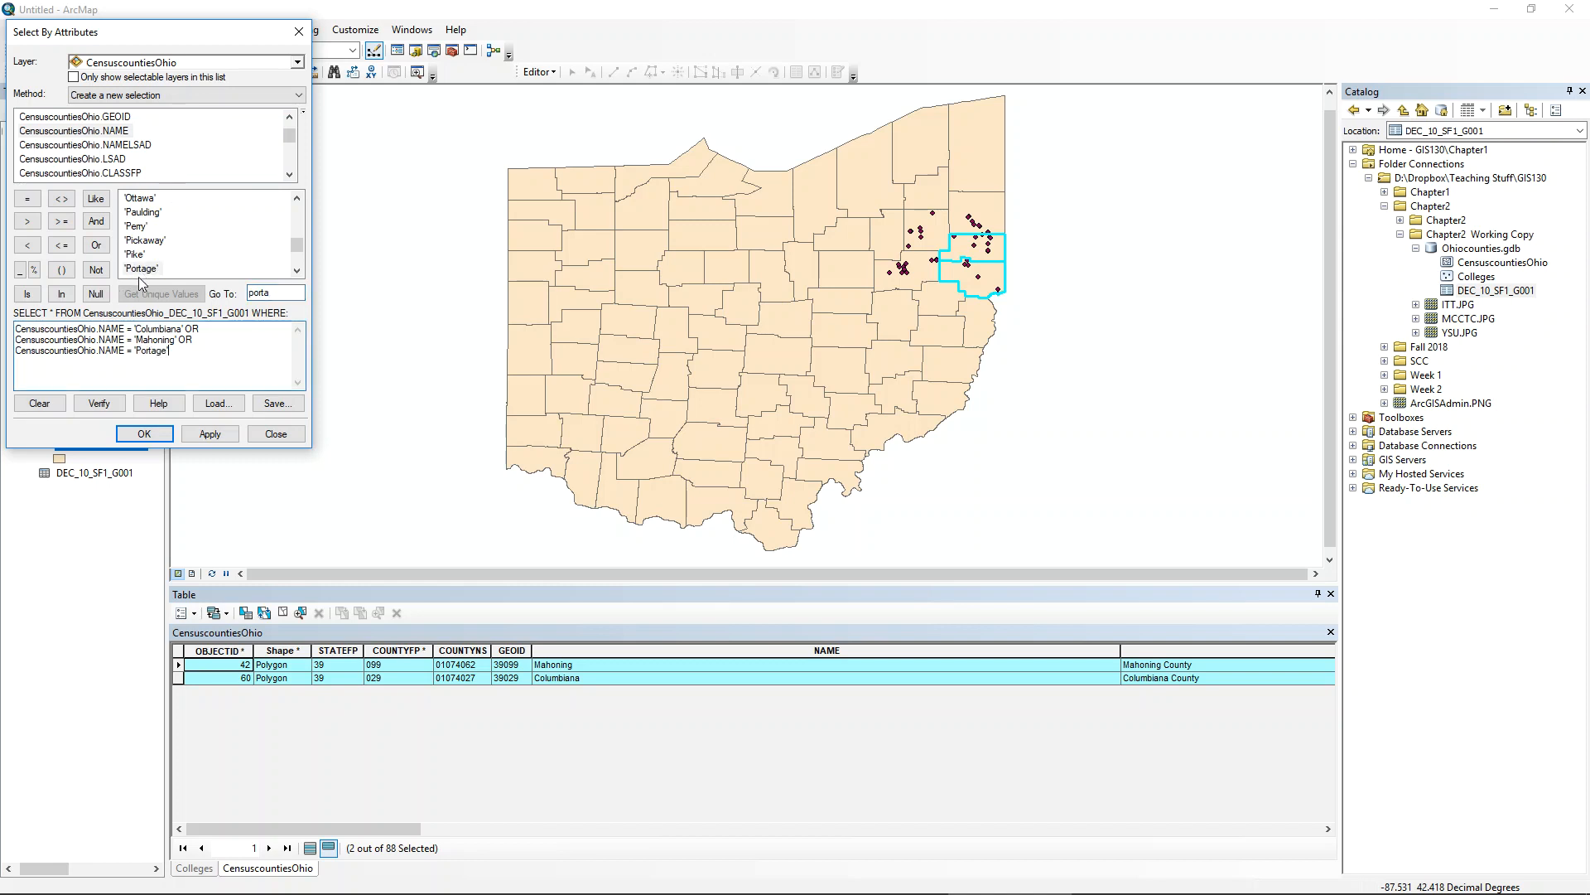
- Append another OR condition matching CensuscountiesOhio.NAME to 'Stark'
{"action": "left_click", "coordinate": [96, 245]}
{"action": "double_click", "coordinate": [90, 132]}
{"action": "left_click", "coordinate": [28, 200]}
{"action": "double_click", "coordinate": [261, 293]}
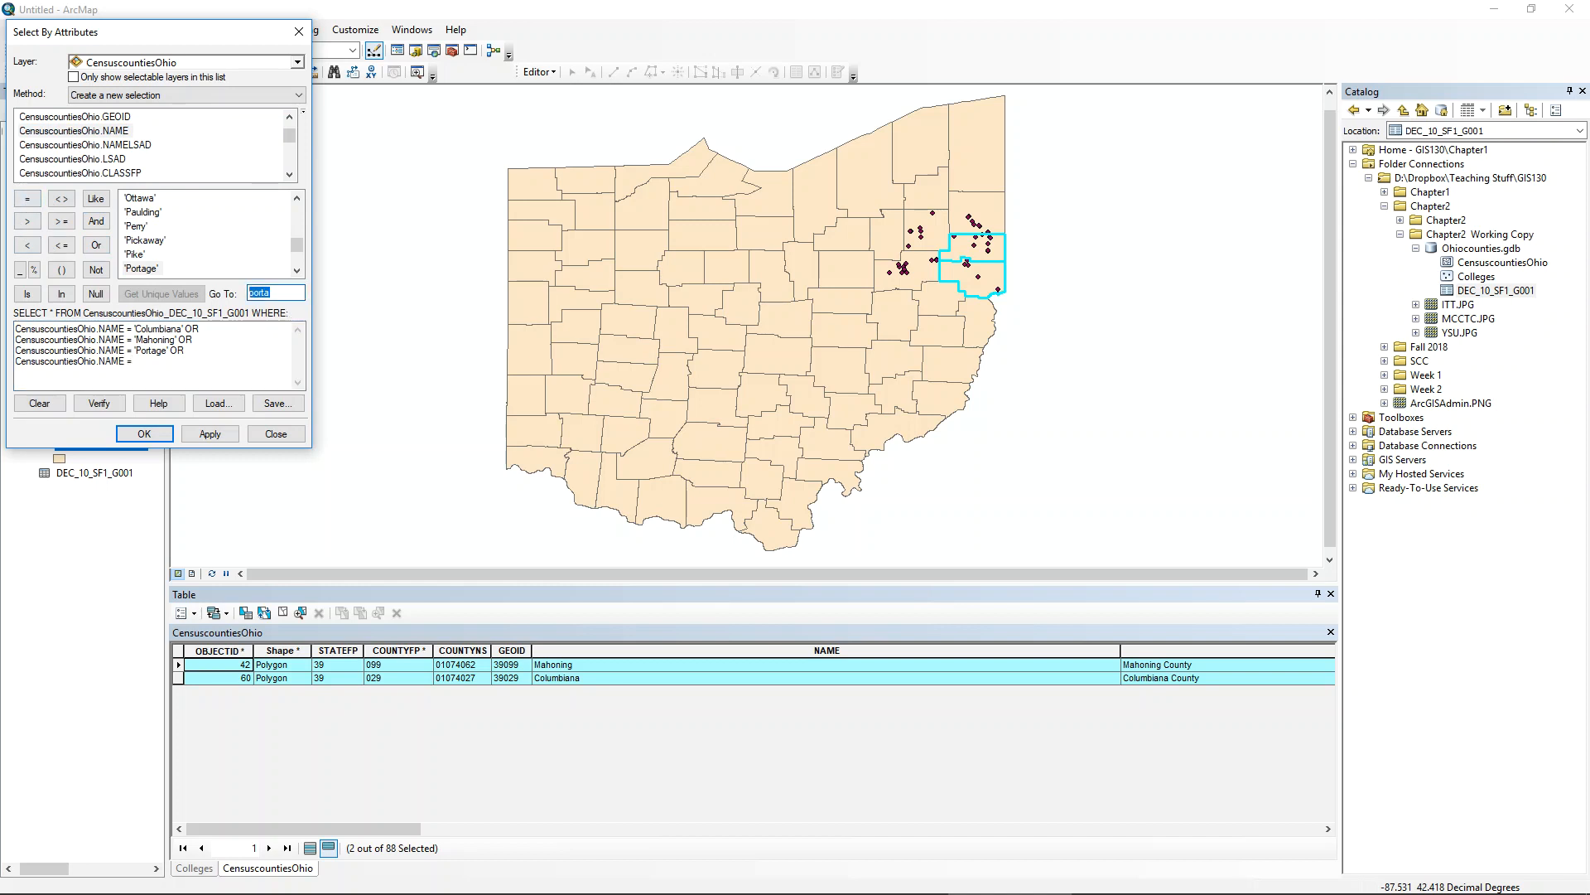
{"action": "type", "text": "stark"}
{"action": "double_click", "coordinate": [137, 268]}
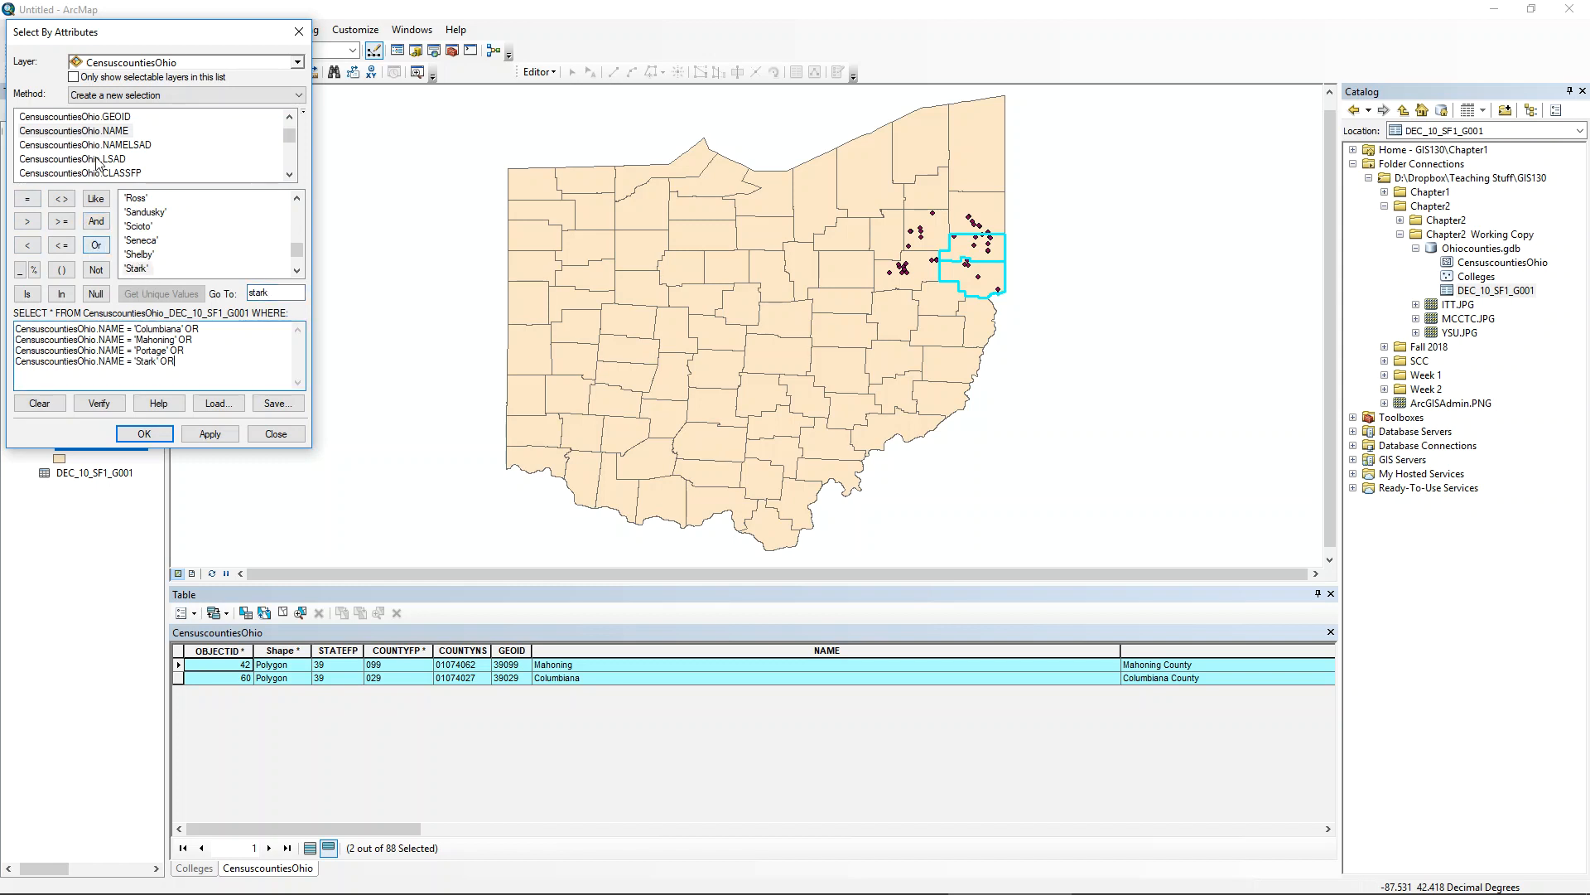
- Complete the query with OR CensuscountiesOhio.NAME = 'Trumbull' and run it to select the five counties
{"action": "double_click", "coordinate": [91, 131]}
{"action": "left_click", "coordinate": [26, 199]}
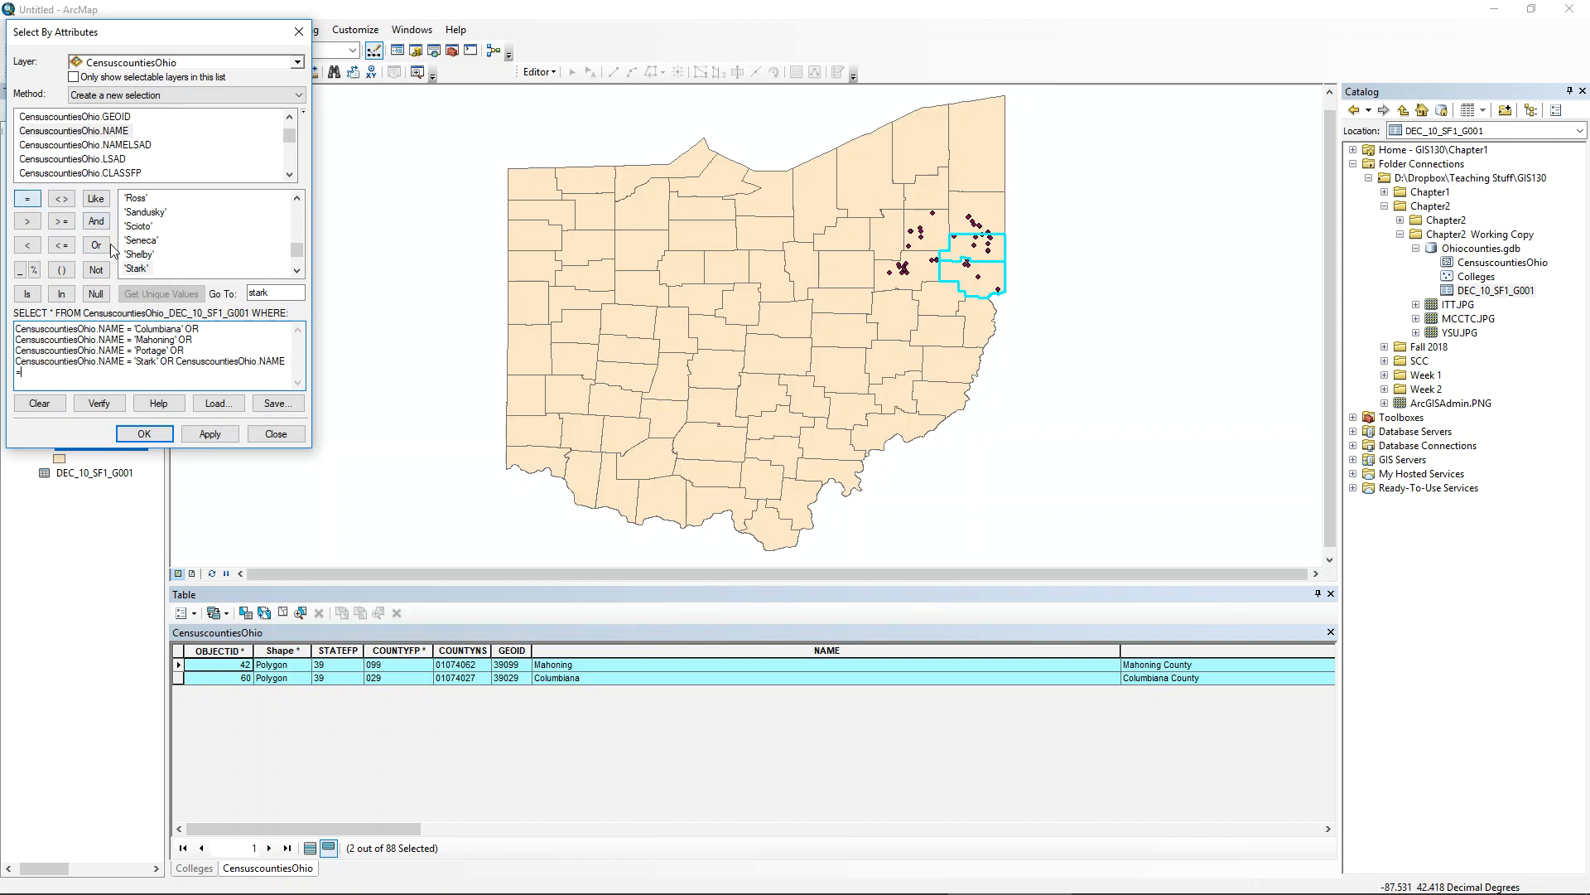
{"action": "double_click", "coordinate": [260, 293]}
{"action": "type", "text": "trum"}
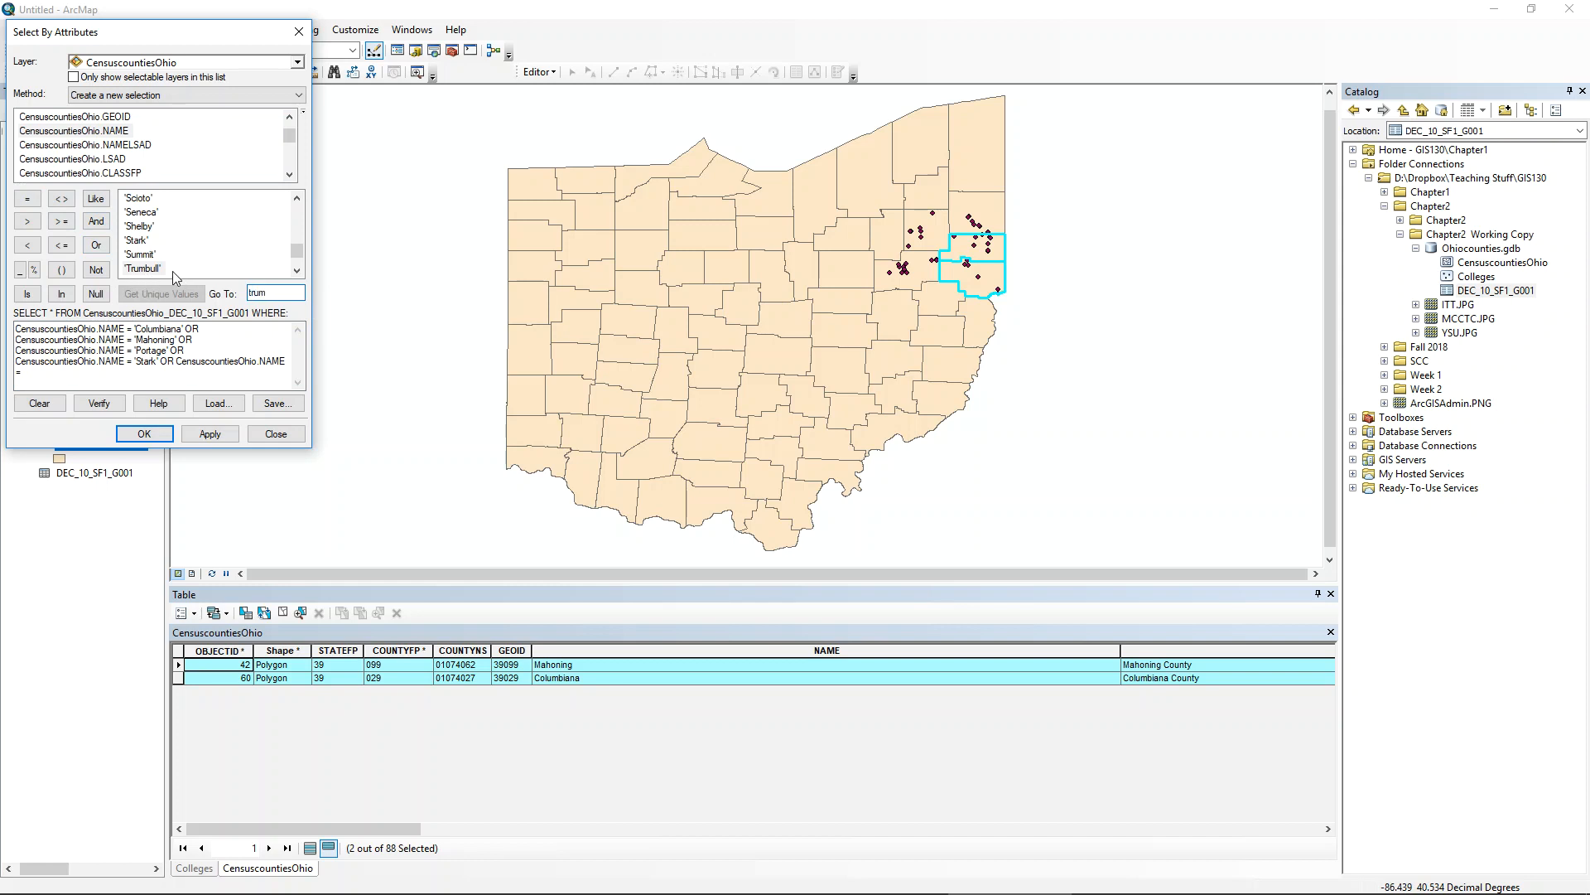
{"action": "double_click", "coordinate": [143, 268]}
{"action": "left_click", "coordinate": [144, 434]}
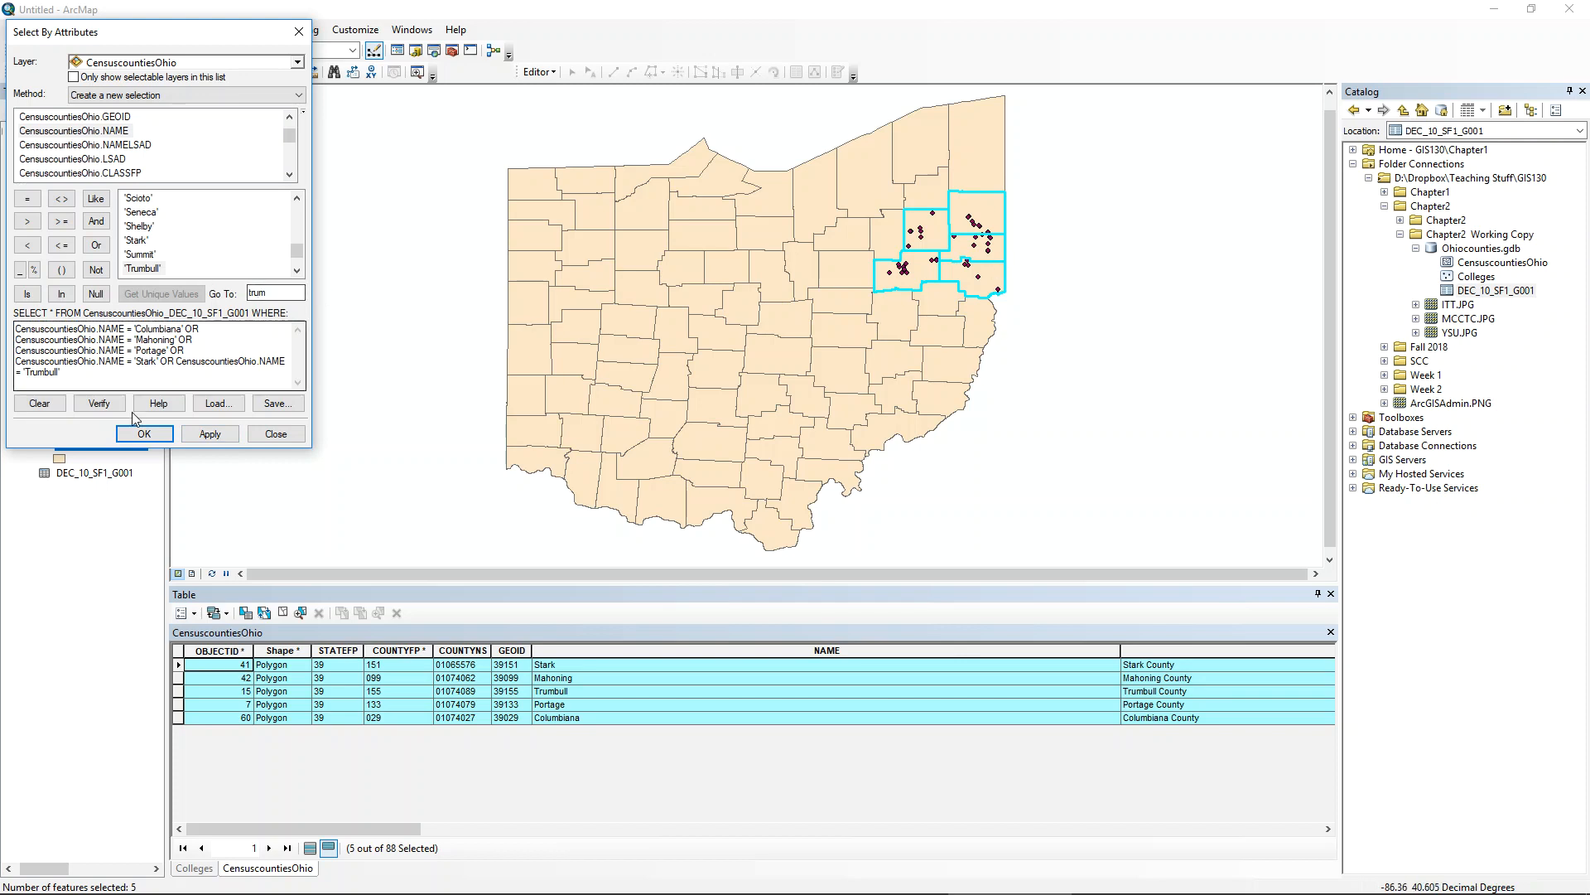
{"action": "left_click", "coordinate": [143, 433]}
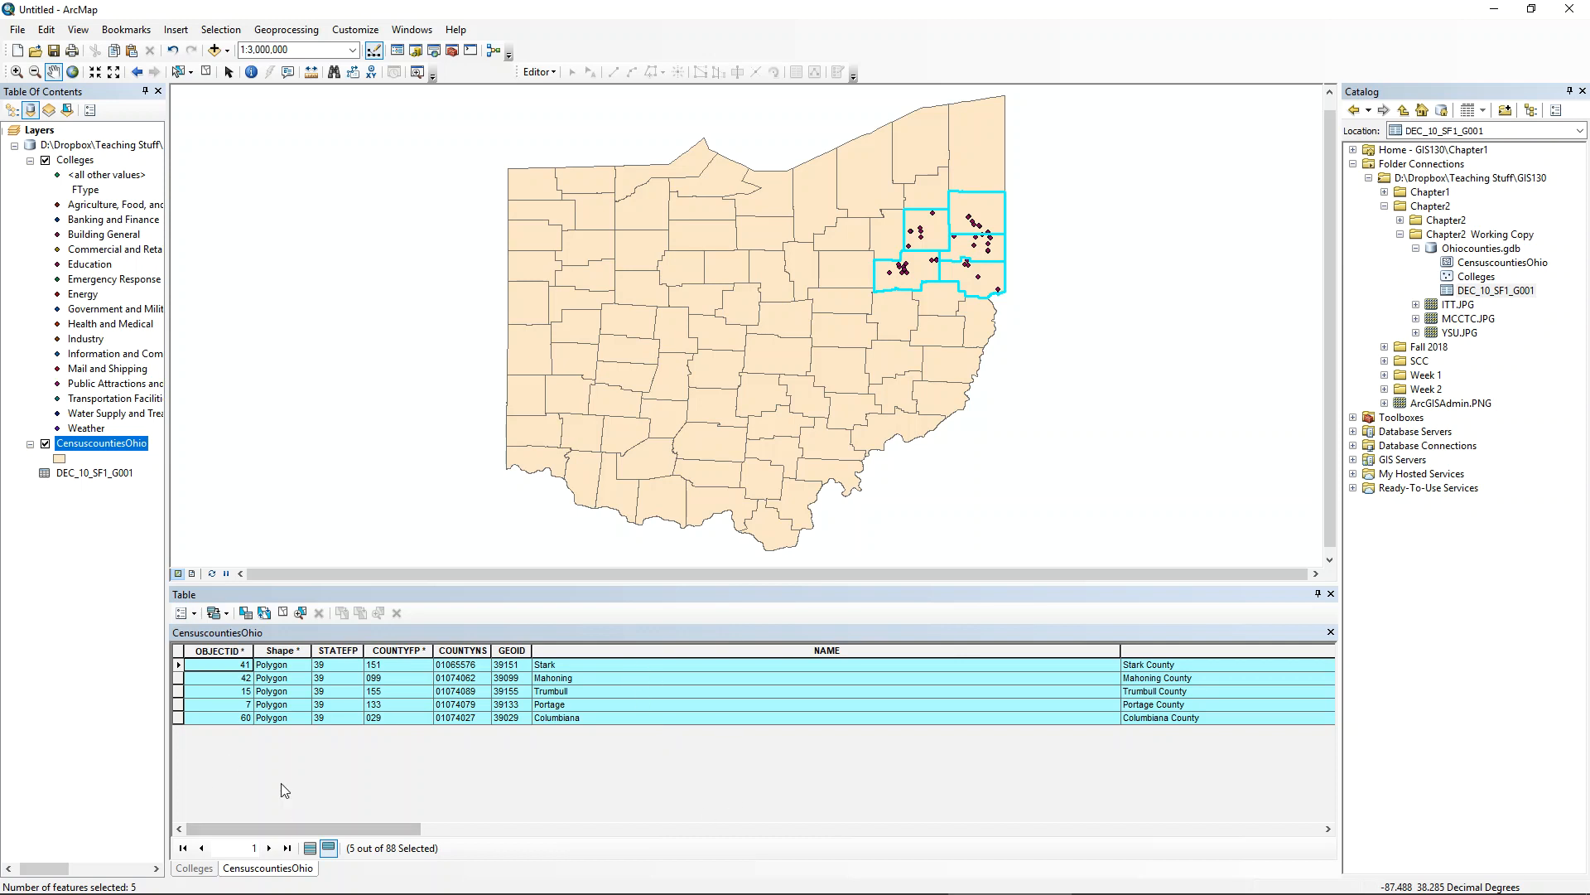
- Start exporting the selected CensuscountiesOhio features, choosing Ohiocounties.gdb in the Chapter2 Working Copy folder as the output location
{"action": "right_click", "coordinate": [130, 447]}
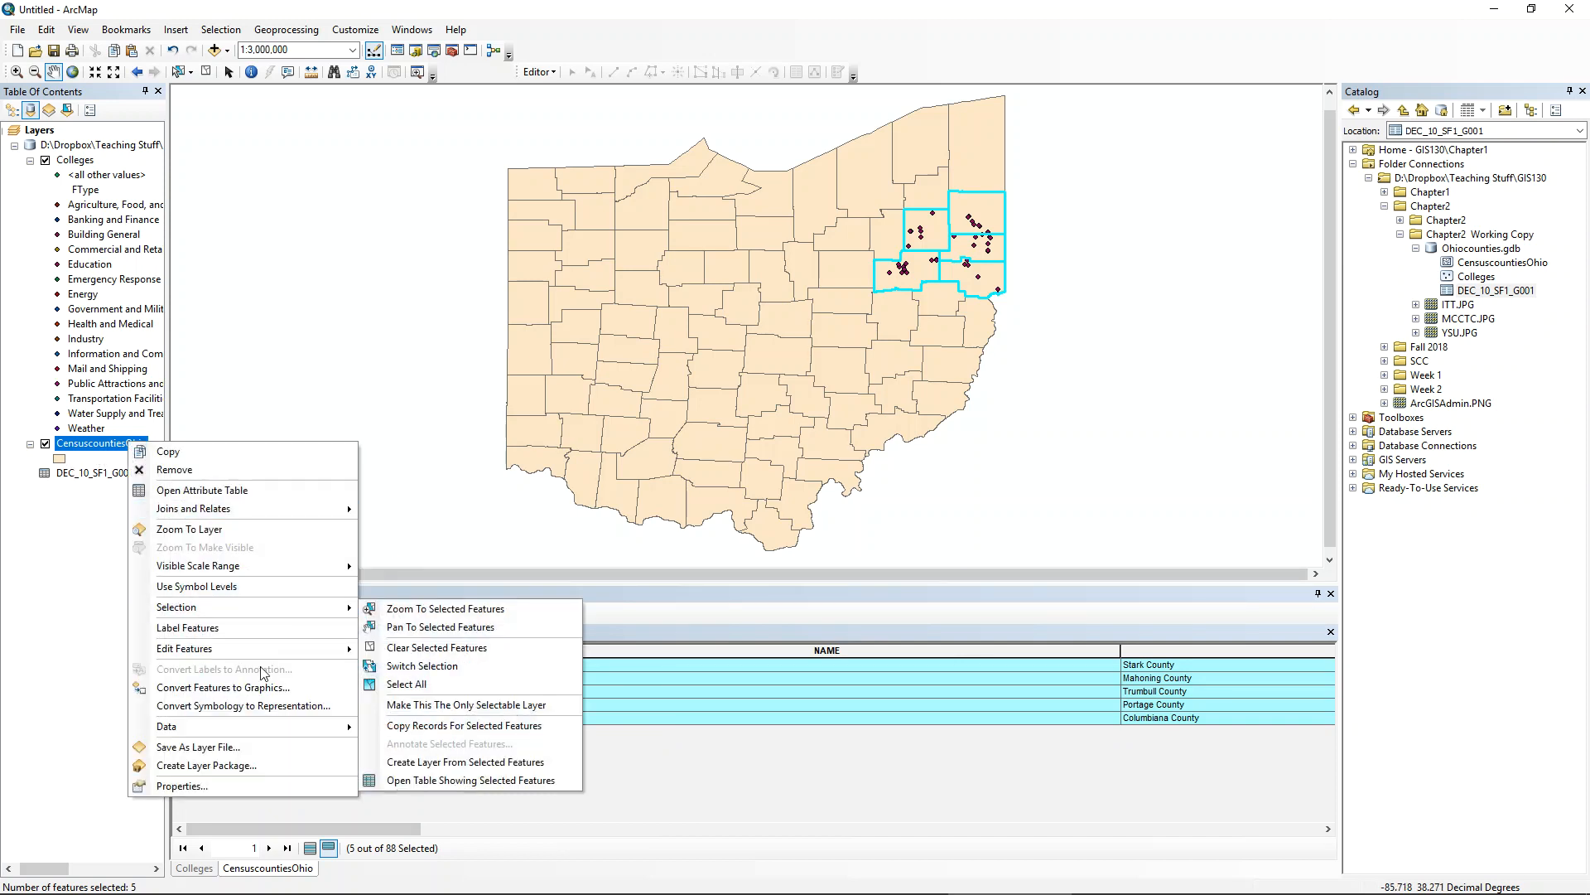
{"action": "mouse_move", "coordinate": [323, 727]}
{"action": "left_click", "coordinate": [430, 744]}
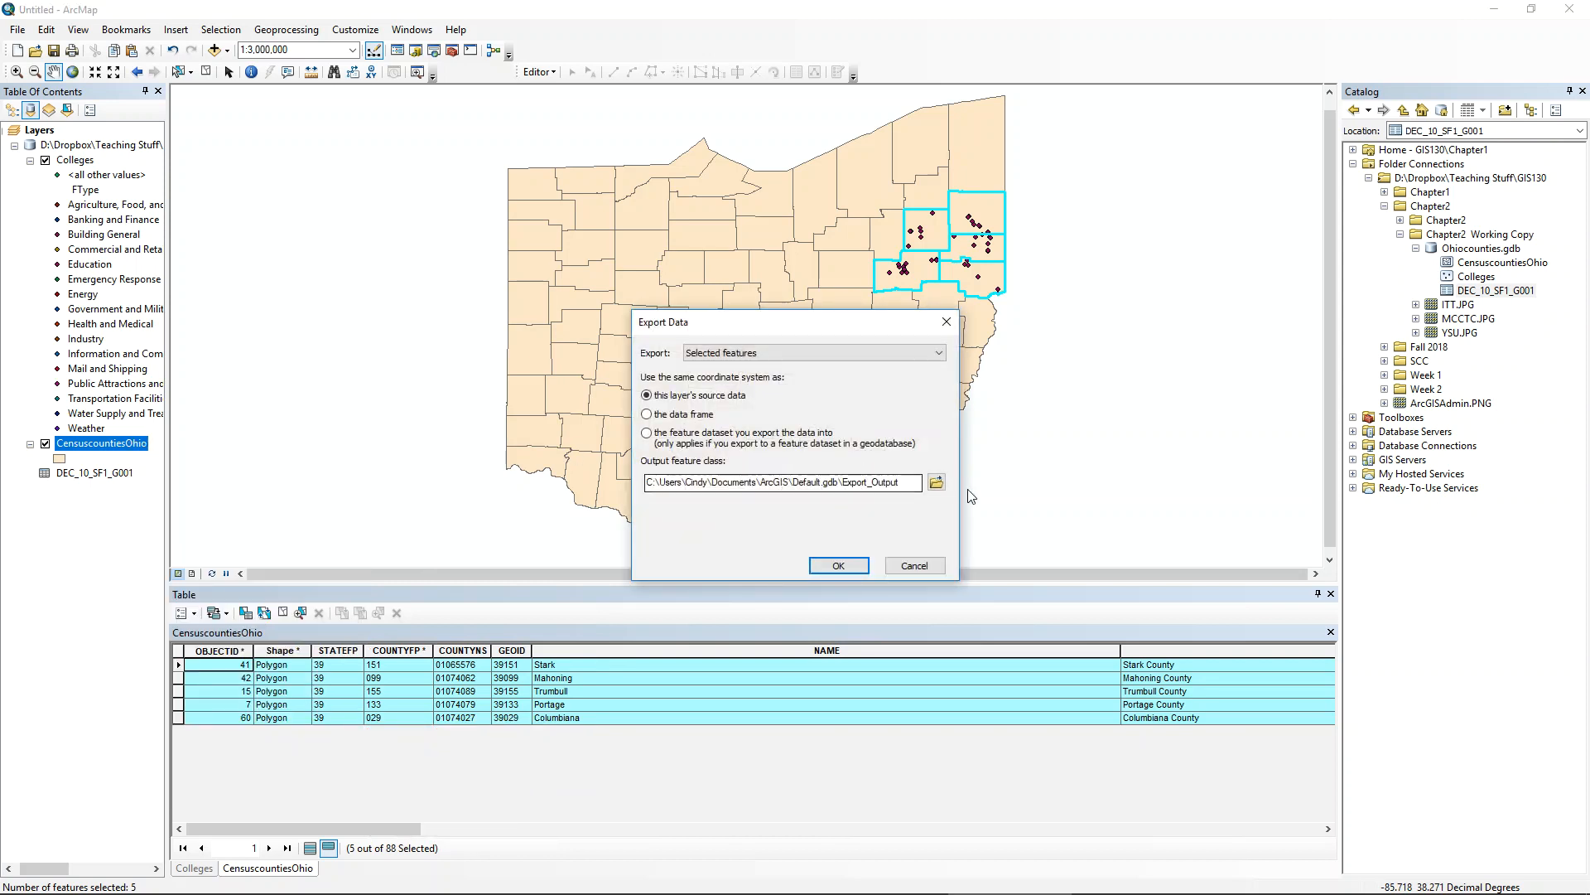
{"action": "left_click", "coordinate": [936, 482]}
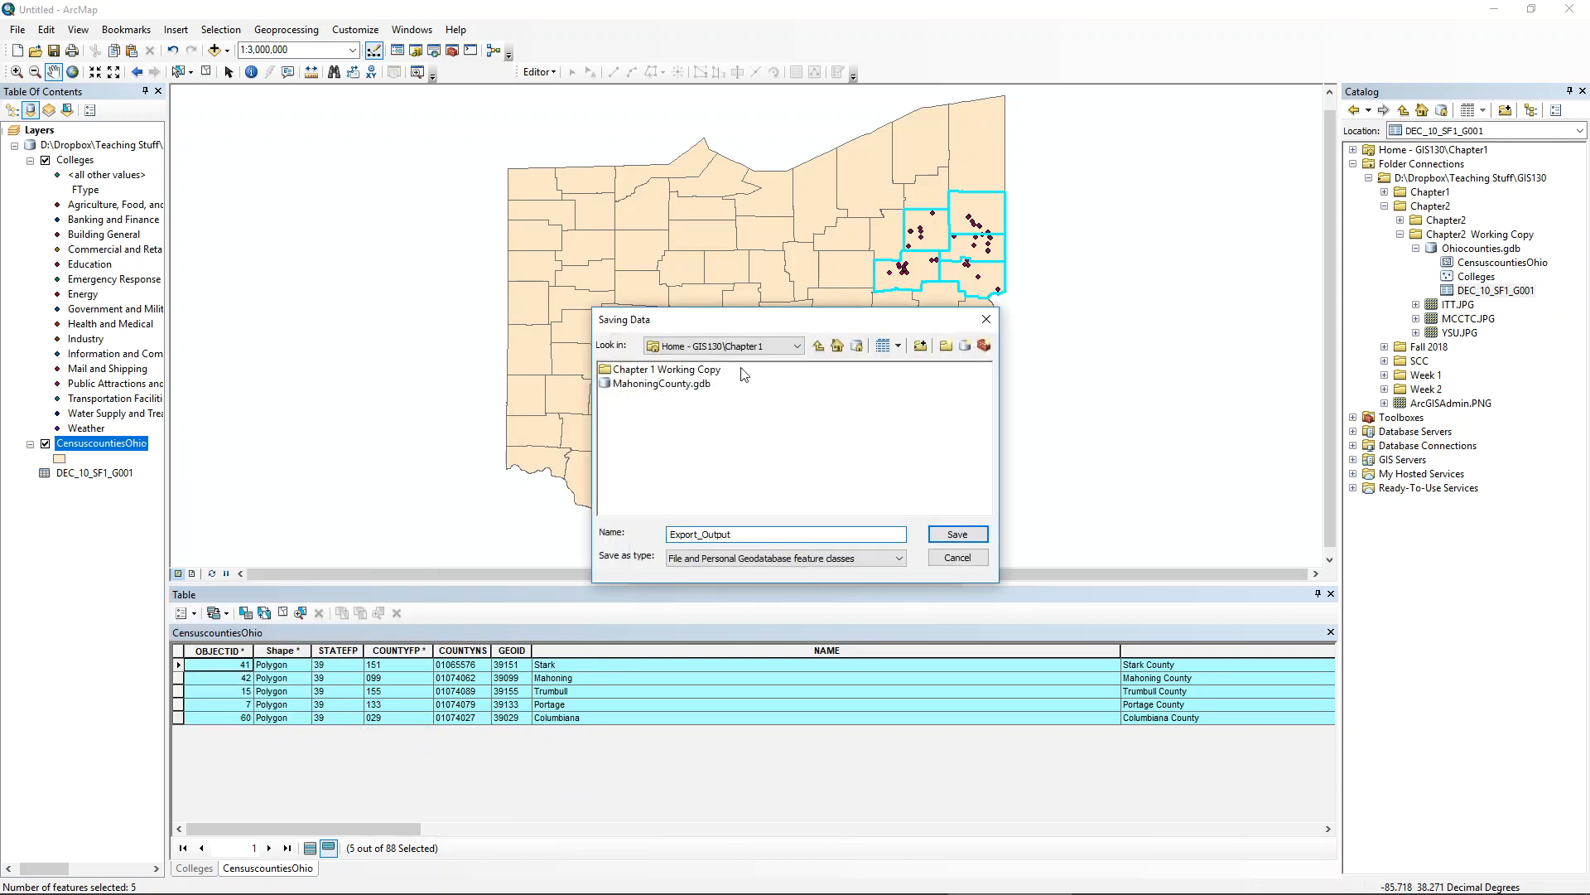
{"action": "left_click", "coordinate": [818, 346]}
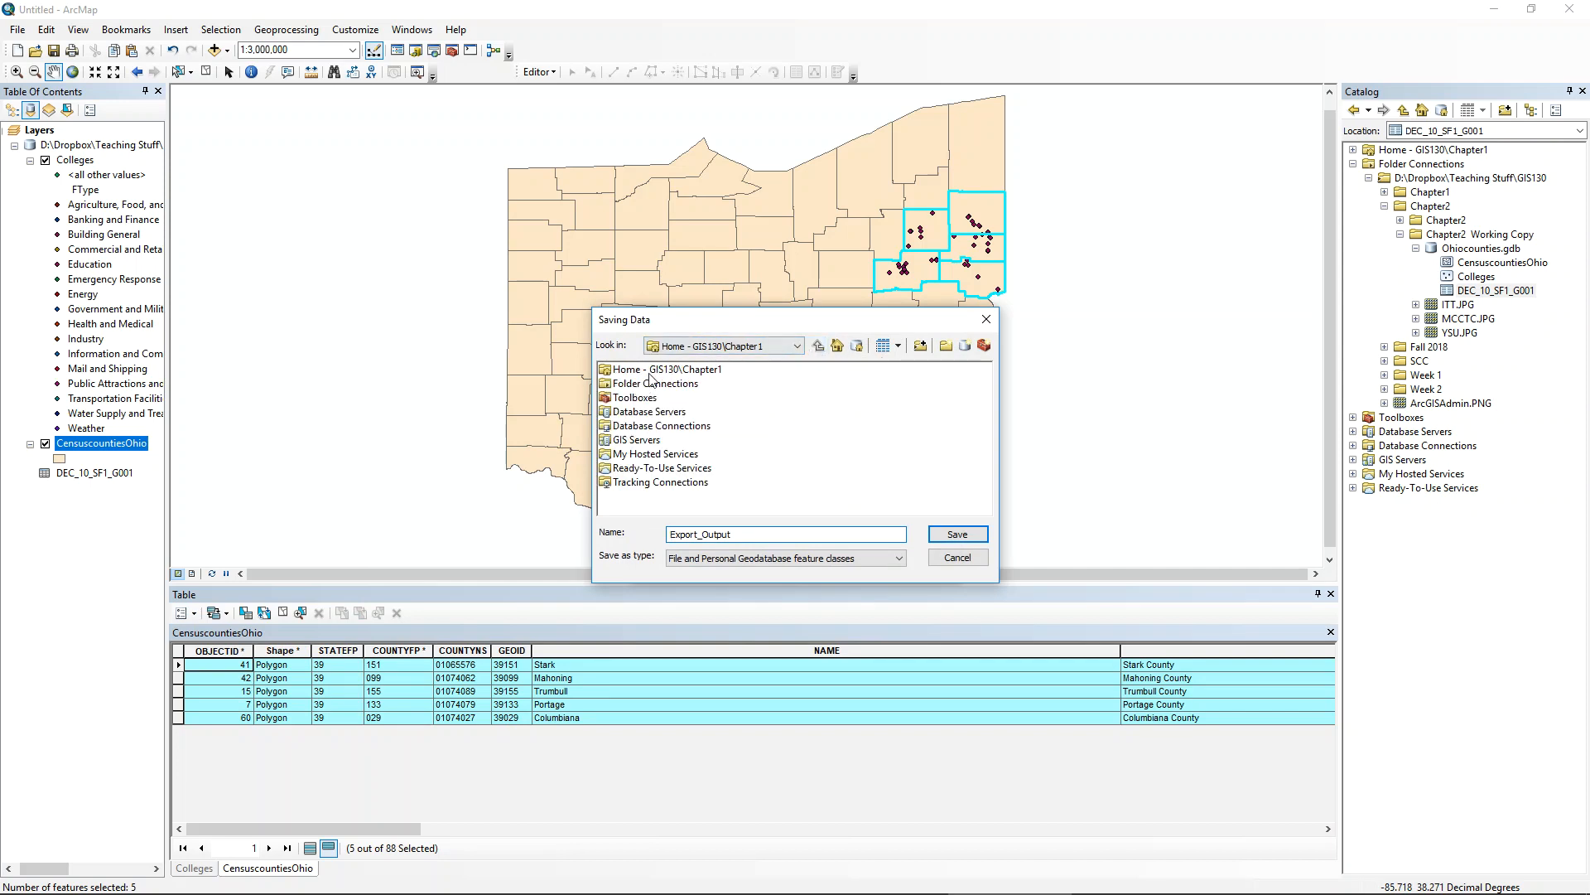
{"action": "double_click", "coordinate": [671, 384]}
{"action": "double_click", "coordinate": [687, 372]}
{"action": "double_click", "coordinate": [646, 383]}
{"action": "double_click", "coordinate": [649, 385]}
{"action": "double_click", "coordinate": [670, 369]}
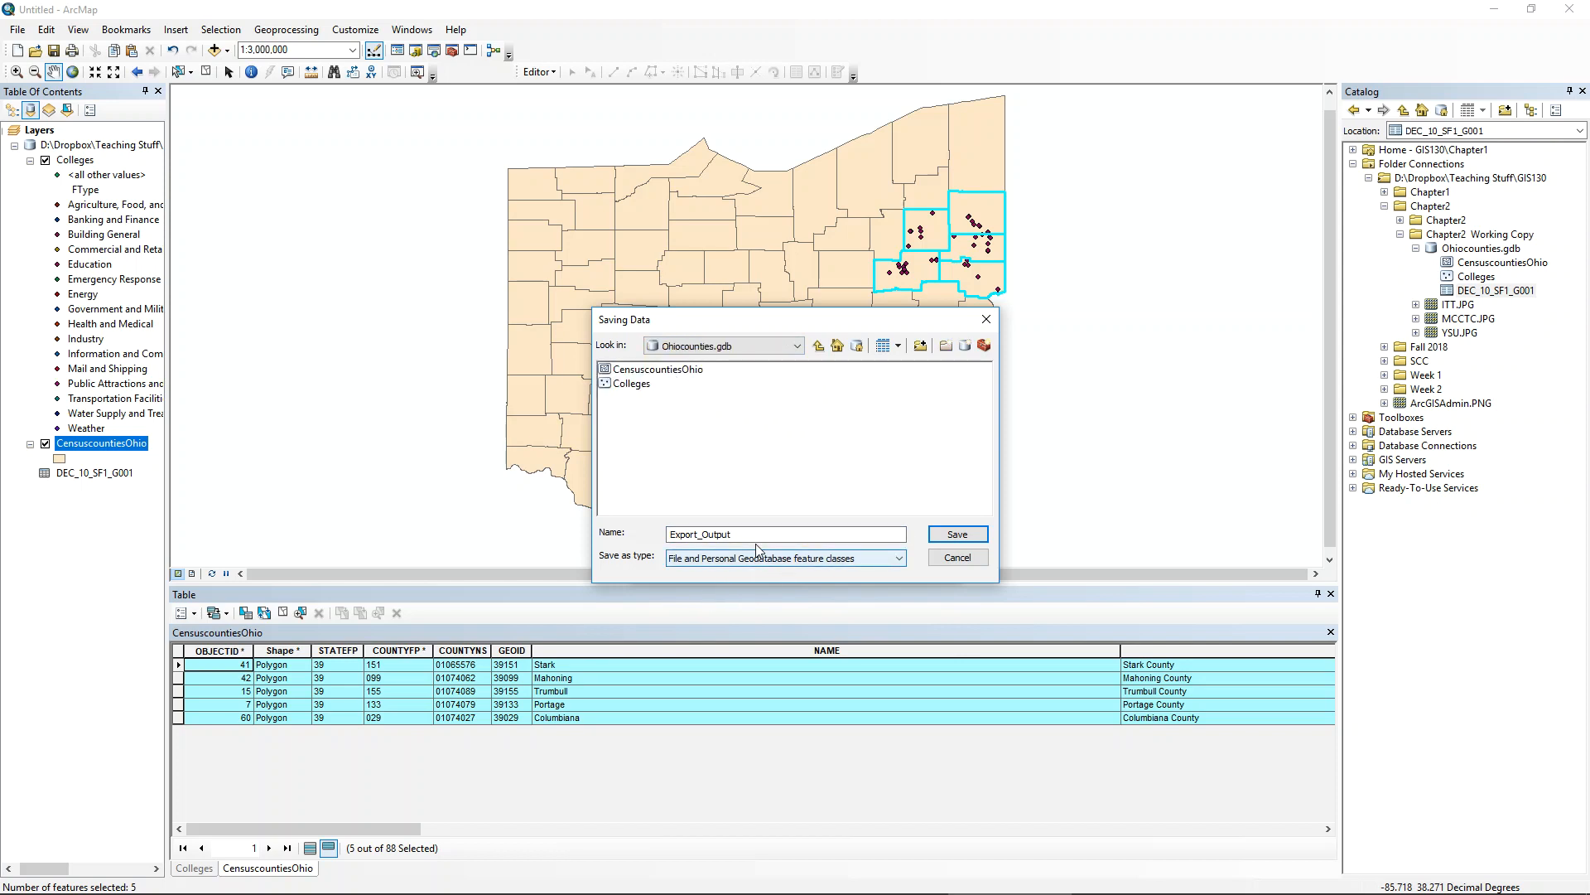
- Name the output feature class Fivecounties, run the export and add the exported data to the map as a layer
{"action": "left_click_drag", "start_coordinate": [756, 533], "coordinate": [409, 483]}
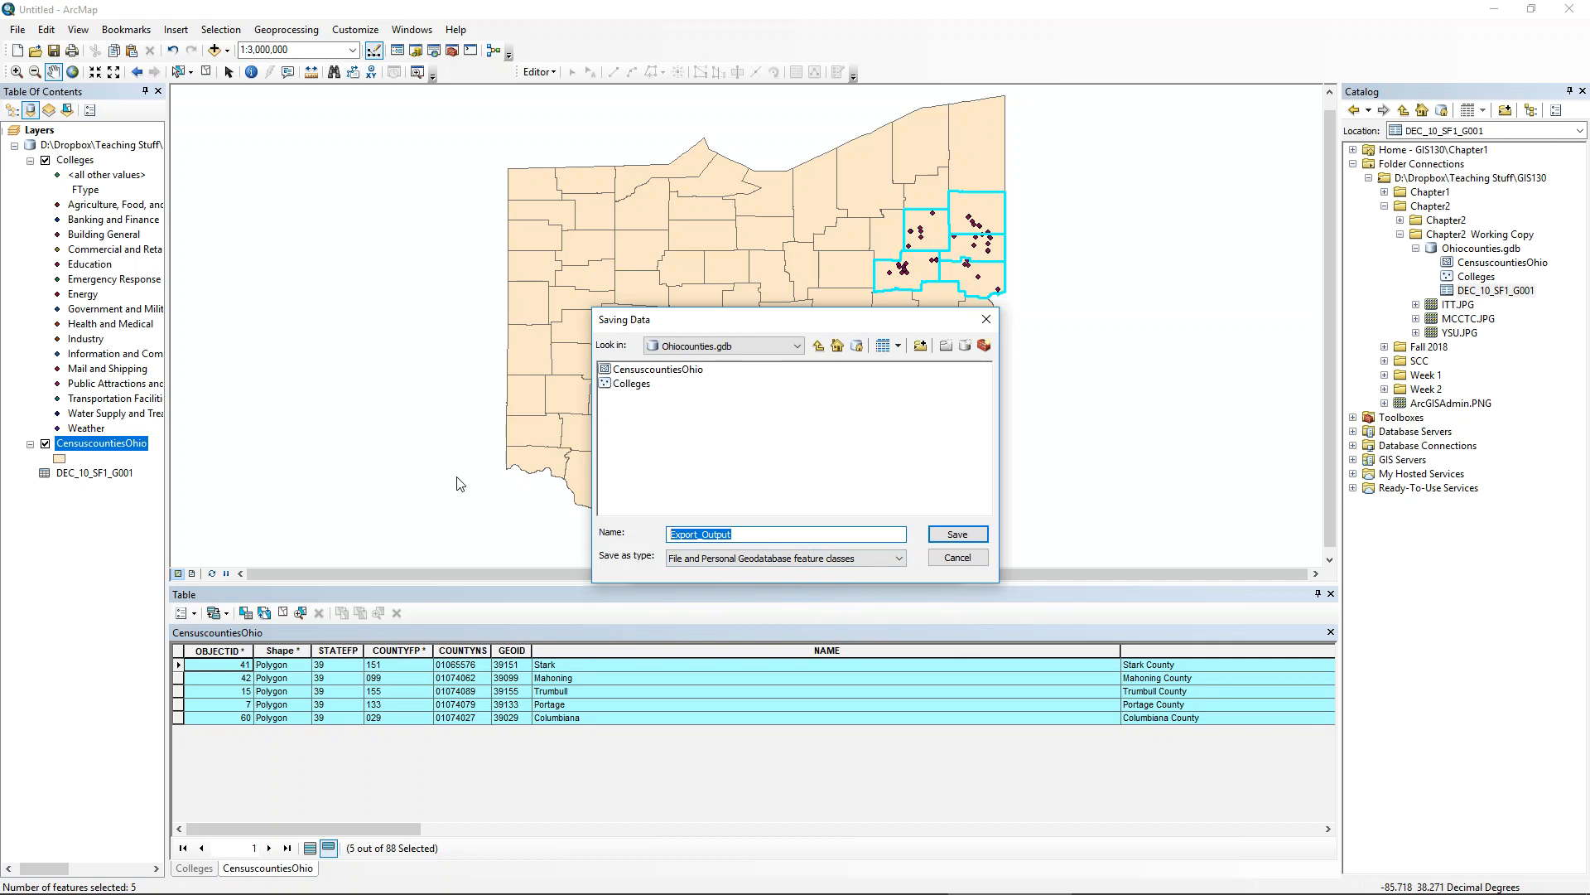
{"action": "type", "text": "F"}
{"action": "key", "text": "BackSpace"}
{"action": "key", "text": "BackSpace"}
{"action": "key", "text": "BackSpace"}
{"action": "key", "text": "BackSpace"}
{"action": "left_click", "coordinate": [958, 534]}
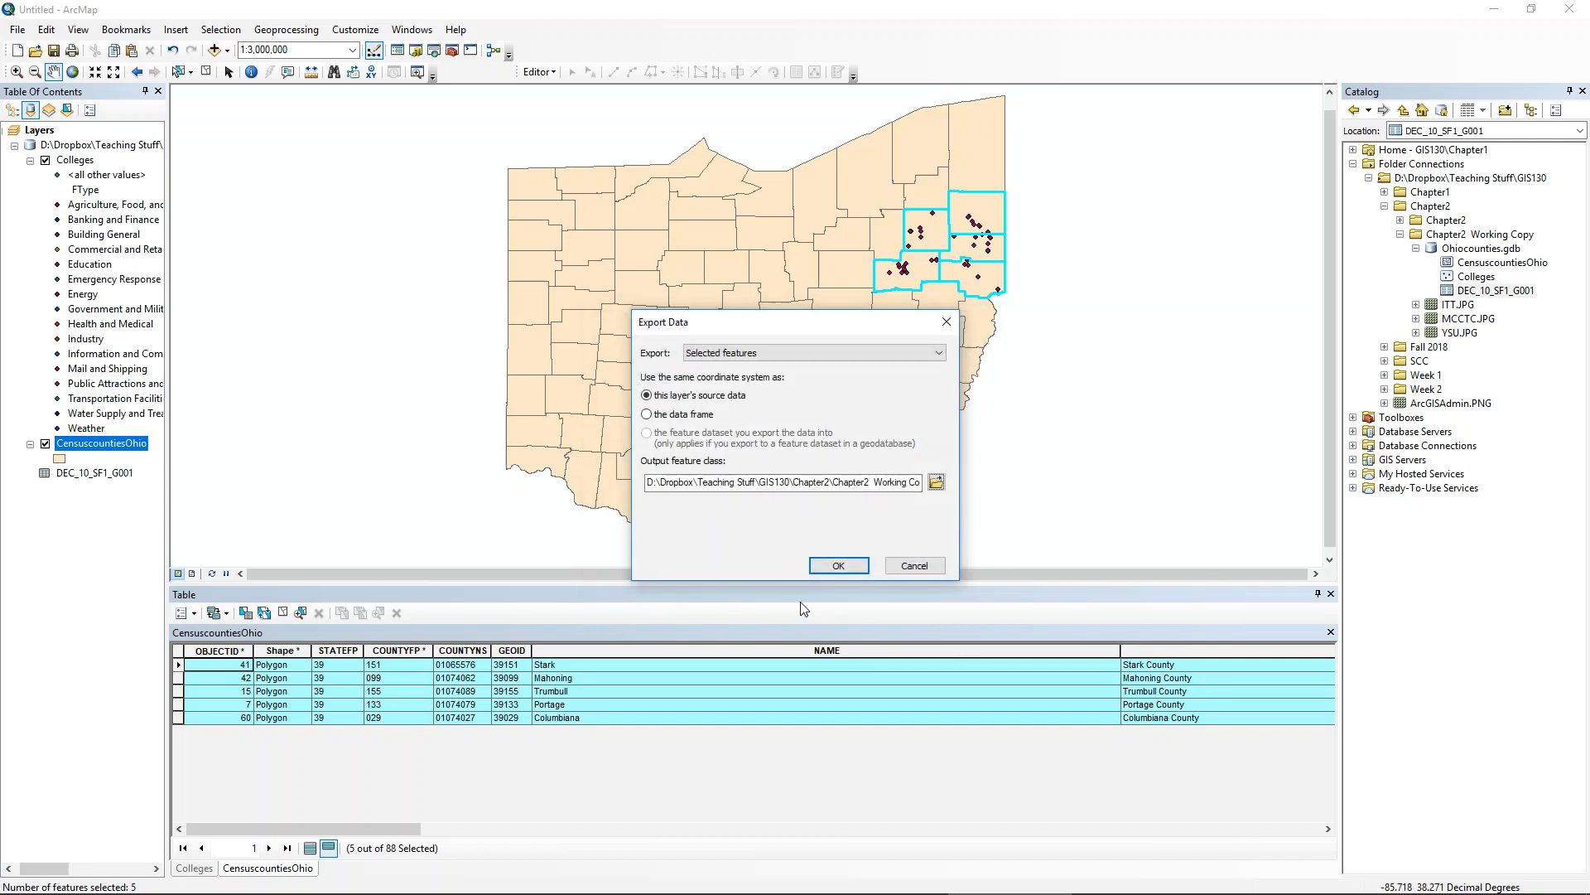
{"action": "left_click", "coordinate": [838, 566]}
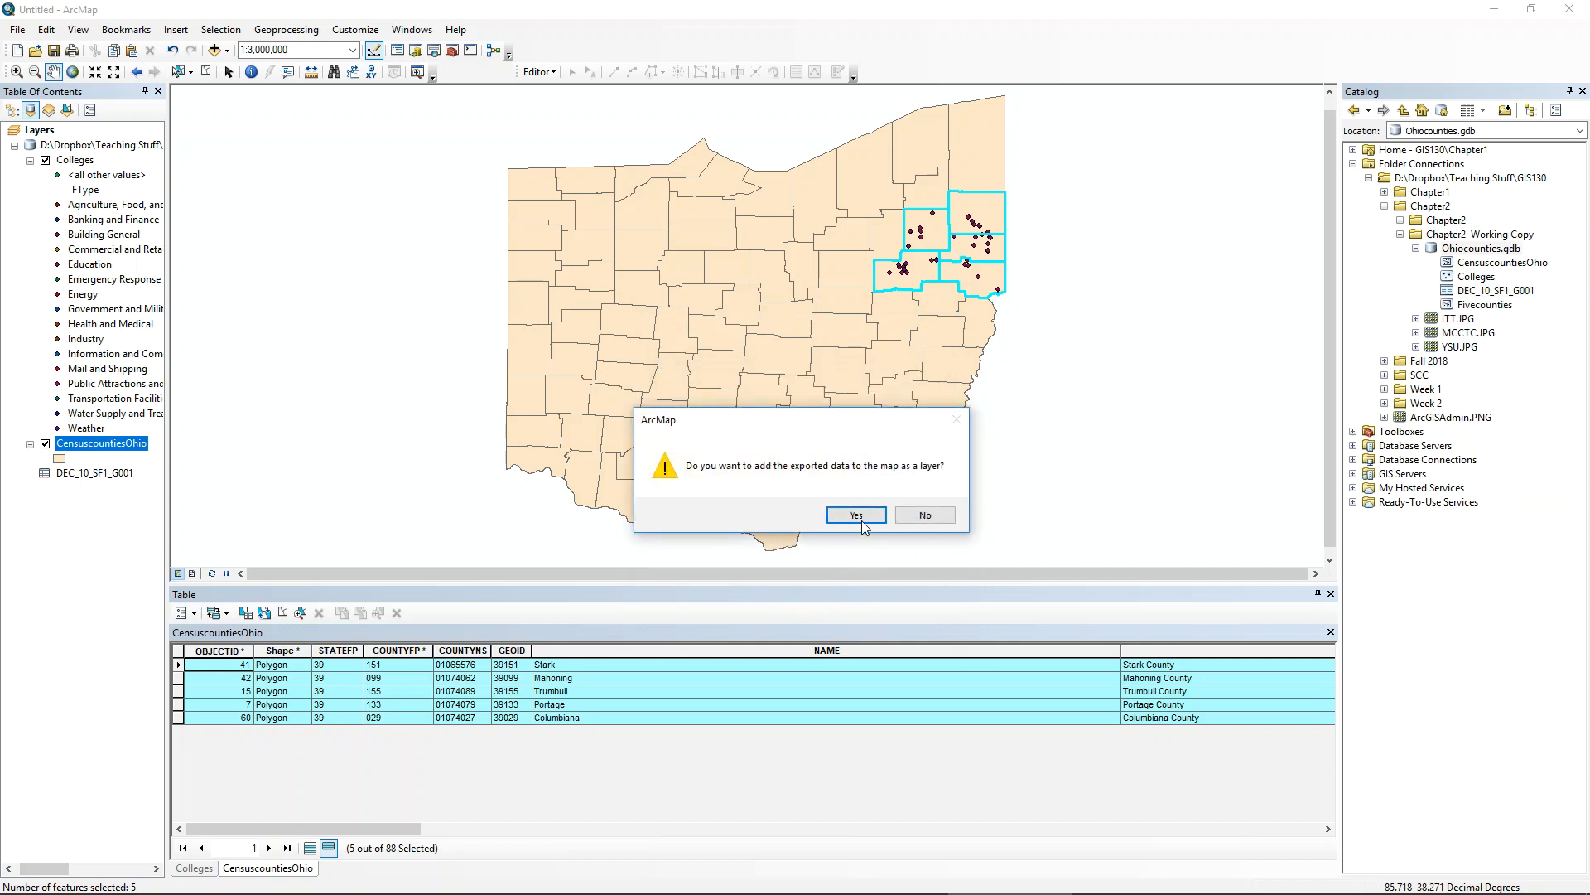
{"action": "left_click", "coordinate": [857, 516]}
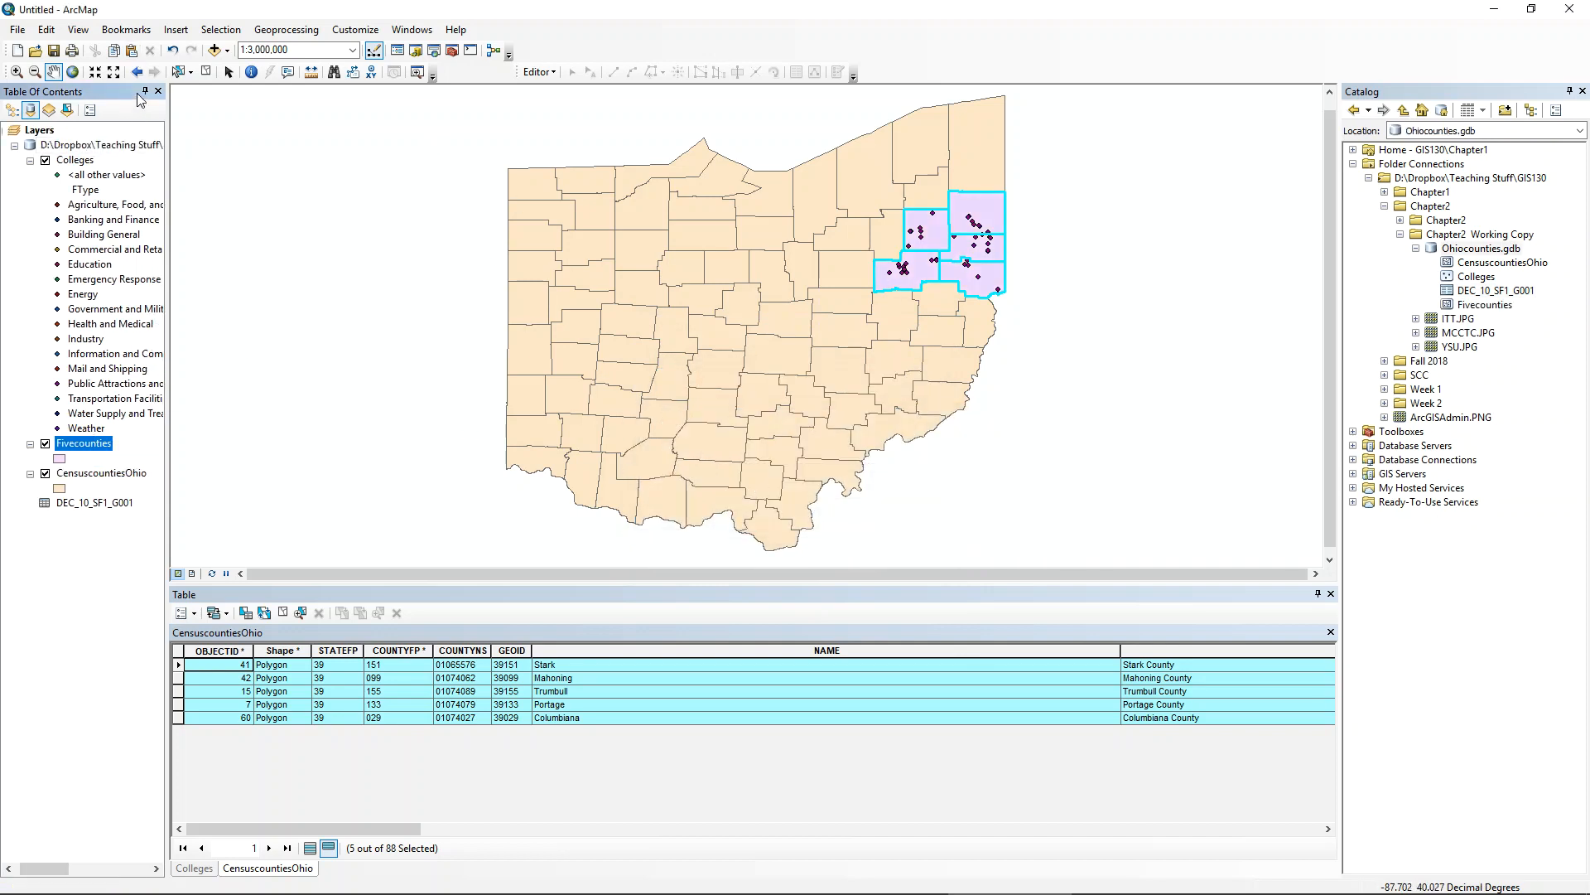
- Clear the selected features and hide the CensuscountiesOhio layer
{"action": "left_click", "coordinate": [206, 72]}
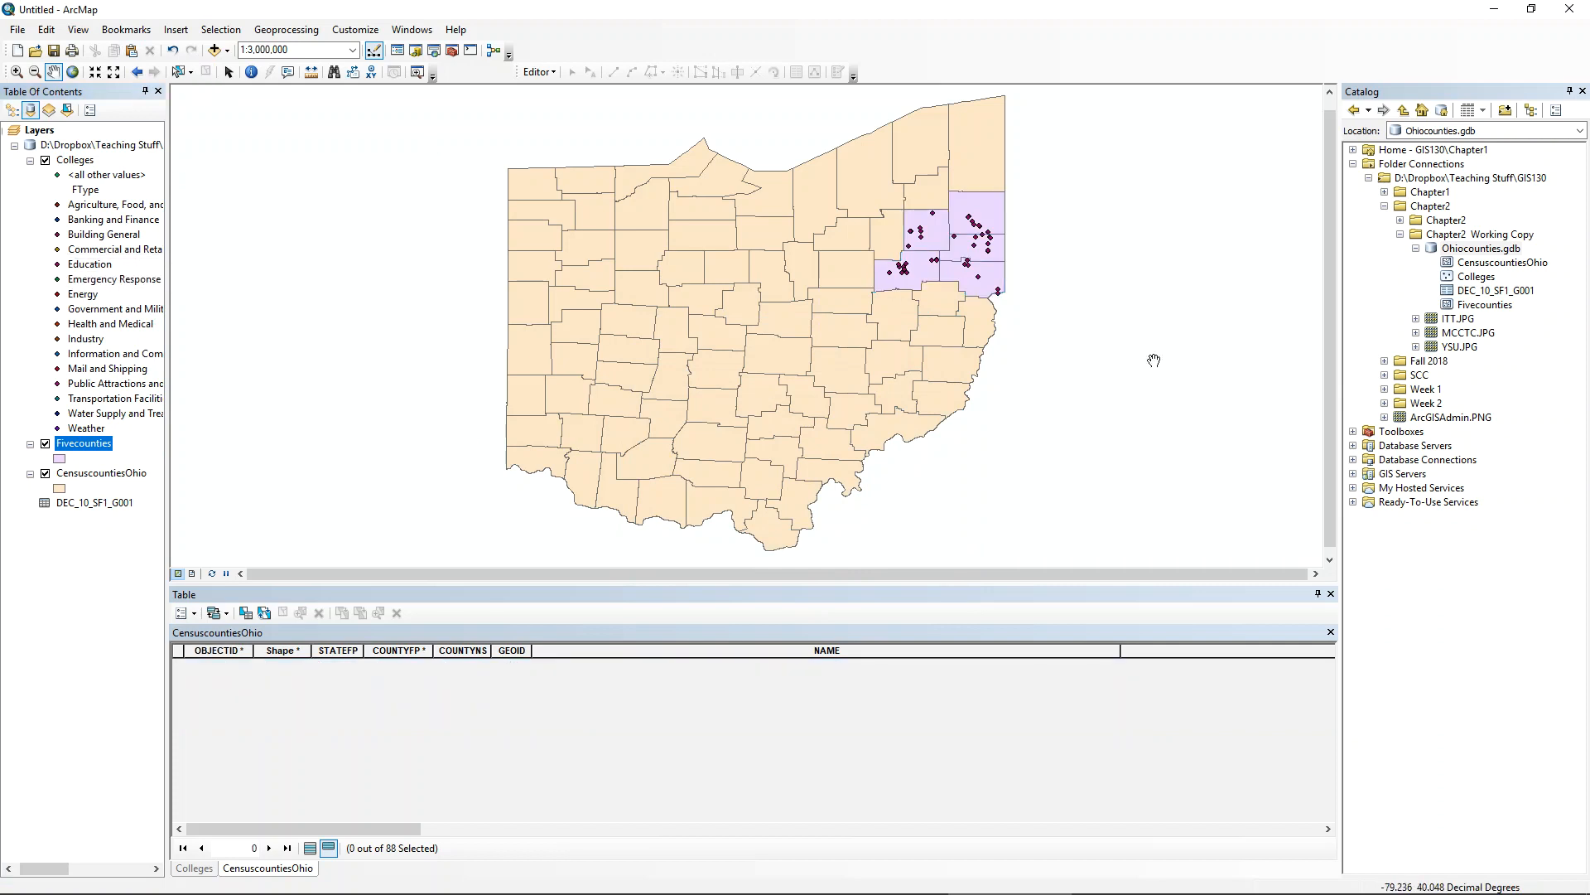
{"action": "left_click", "coordinate": [45, 474]}
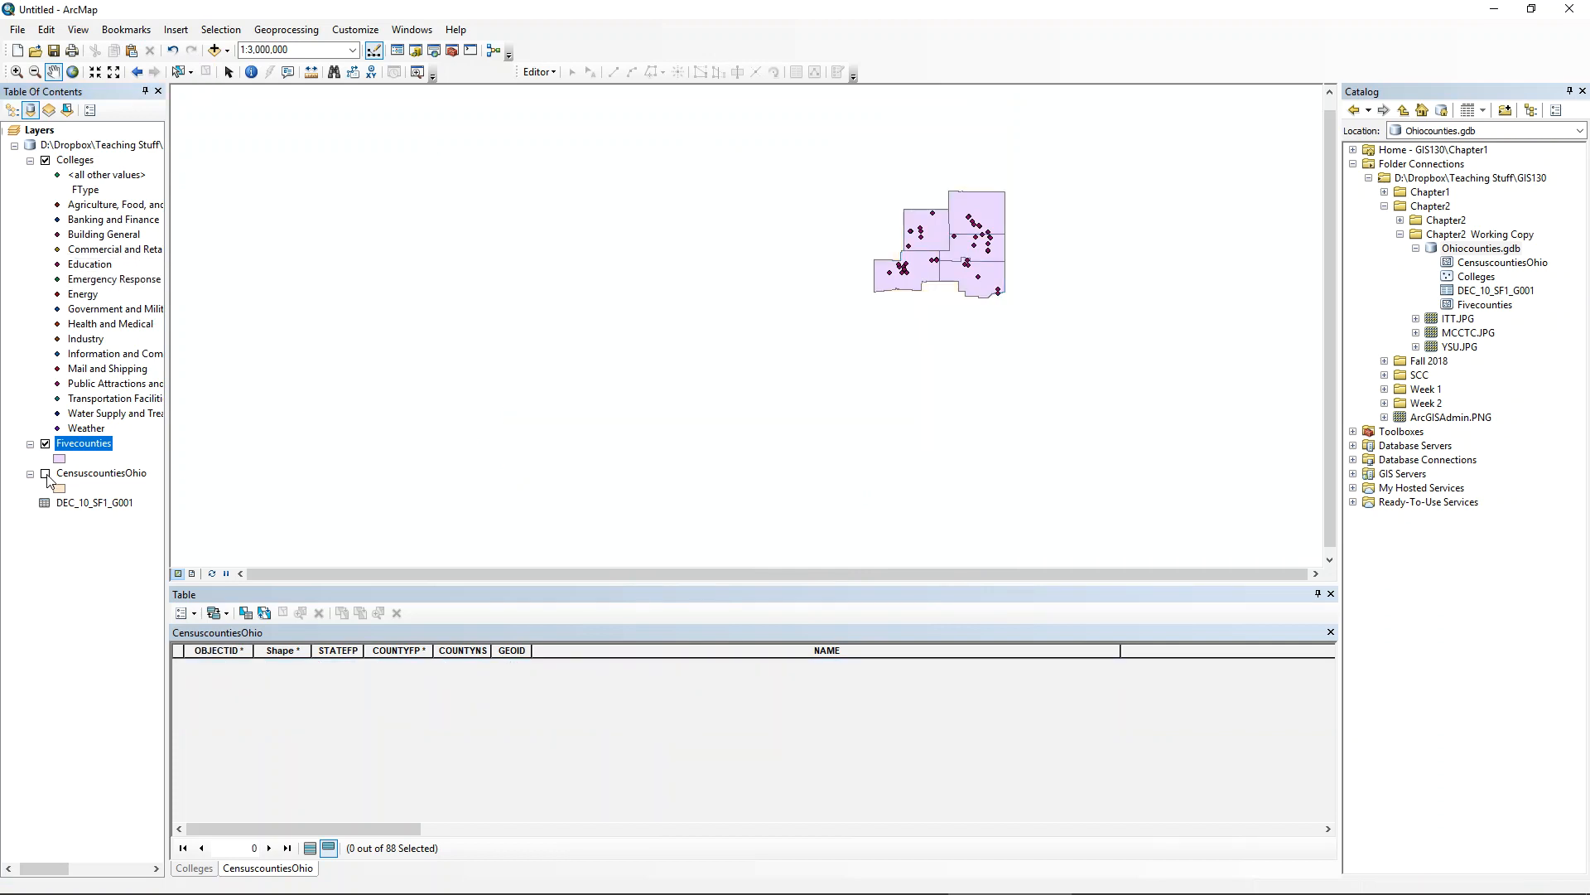
- Examine the Fivecounties and Colleges attribute tables across their columns, including address, population and housing fields
{"action": "right_click", "coordinate": [83, 447]}
{"action": "left_click", "coordinate": [121, 495]}
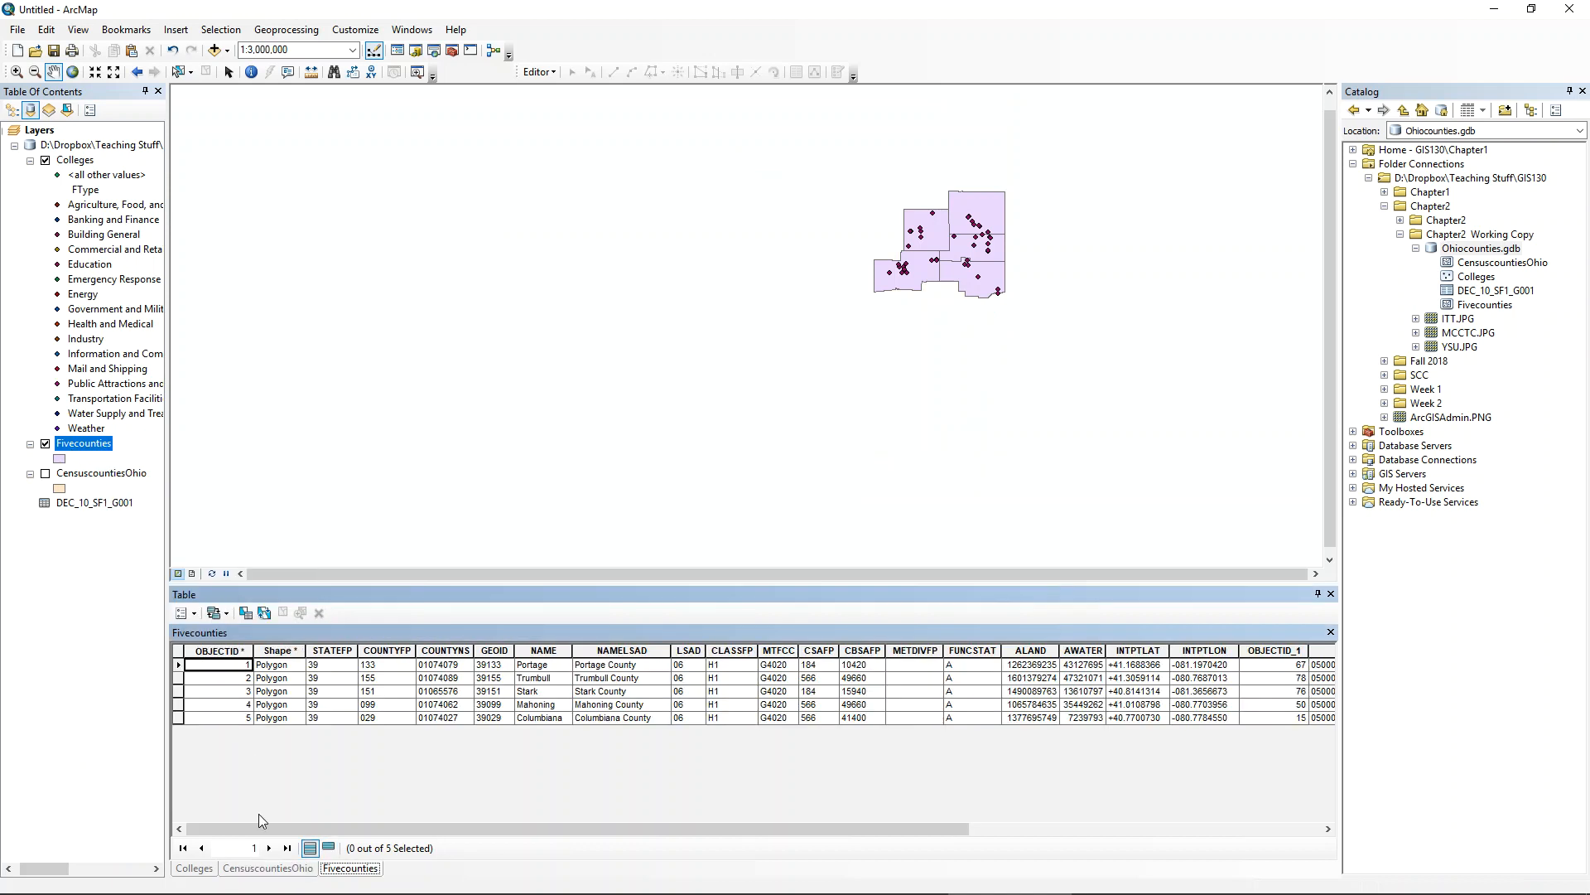
{"action": "left_click", "coordinate": [197, 869]}
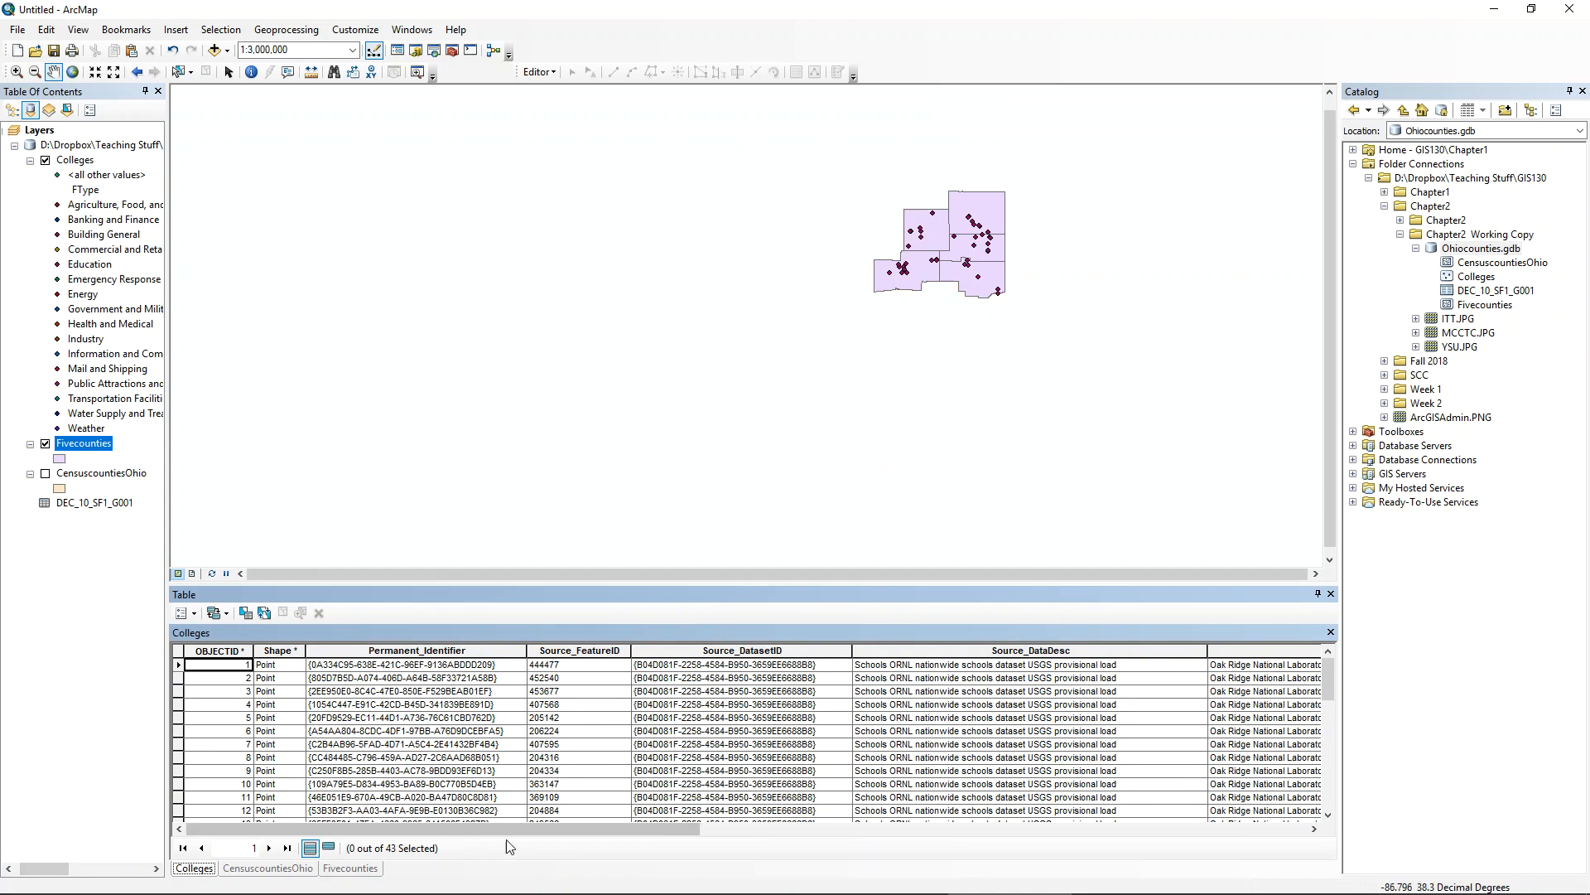
{"action": "left_click_drag", "start_coordinate": [527, 832], "coordinate": [1133, 858]}
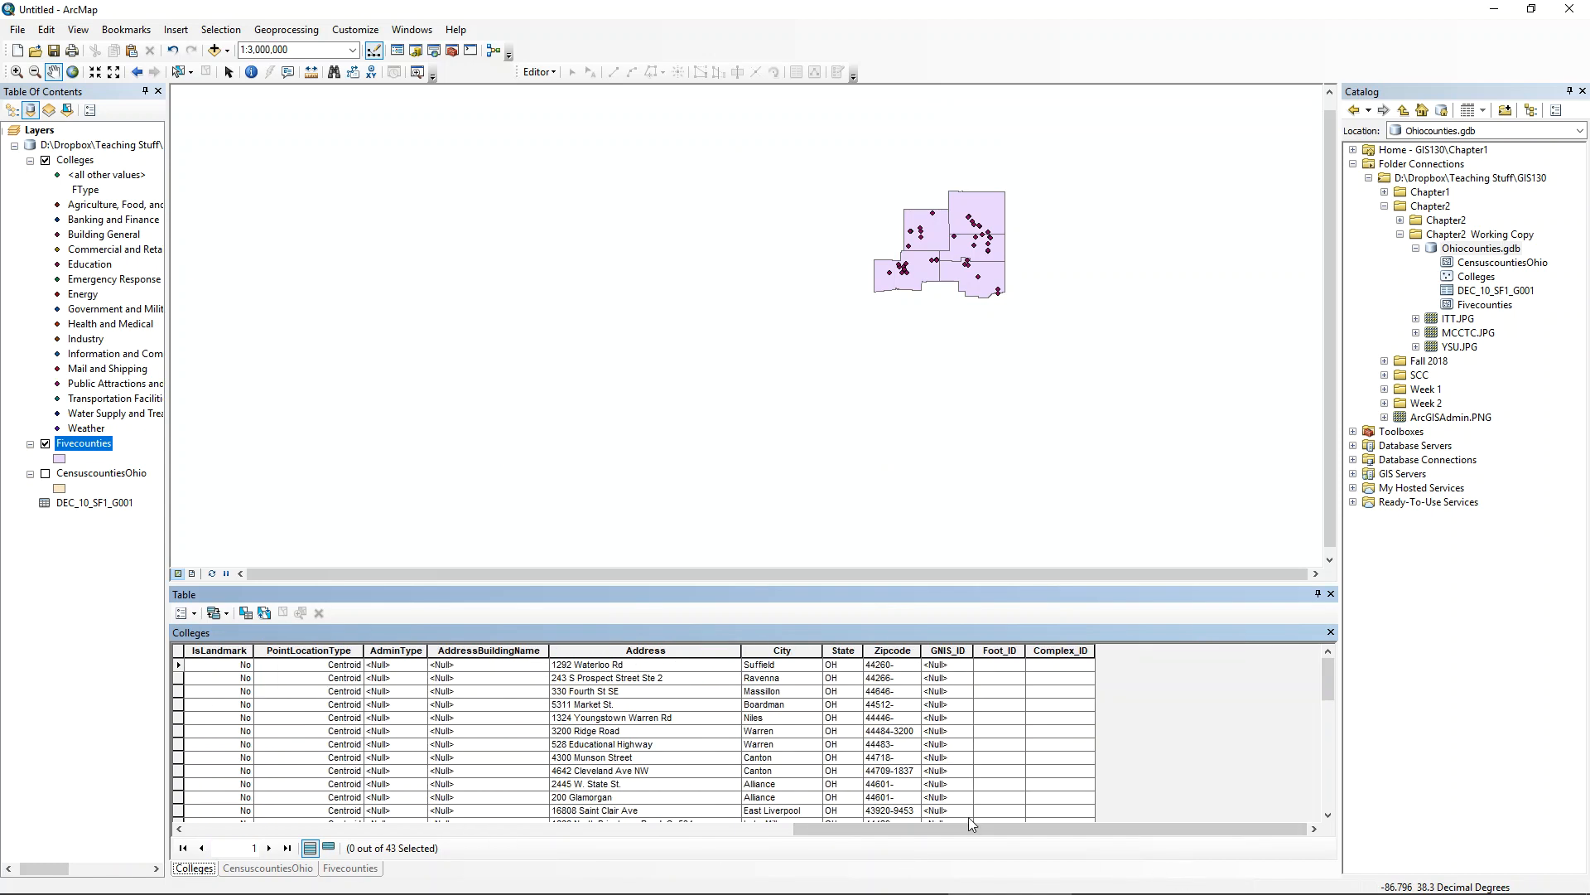
{"action": "left_click_drag", "start_coordinate": [971, 827], "coordinate": [377, 861]}
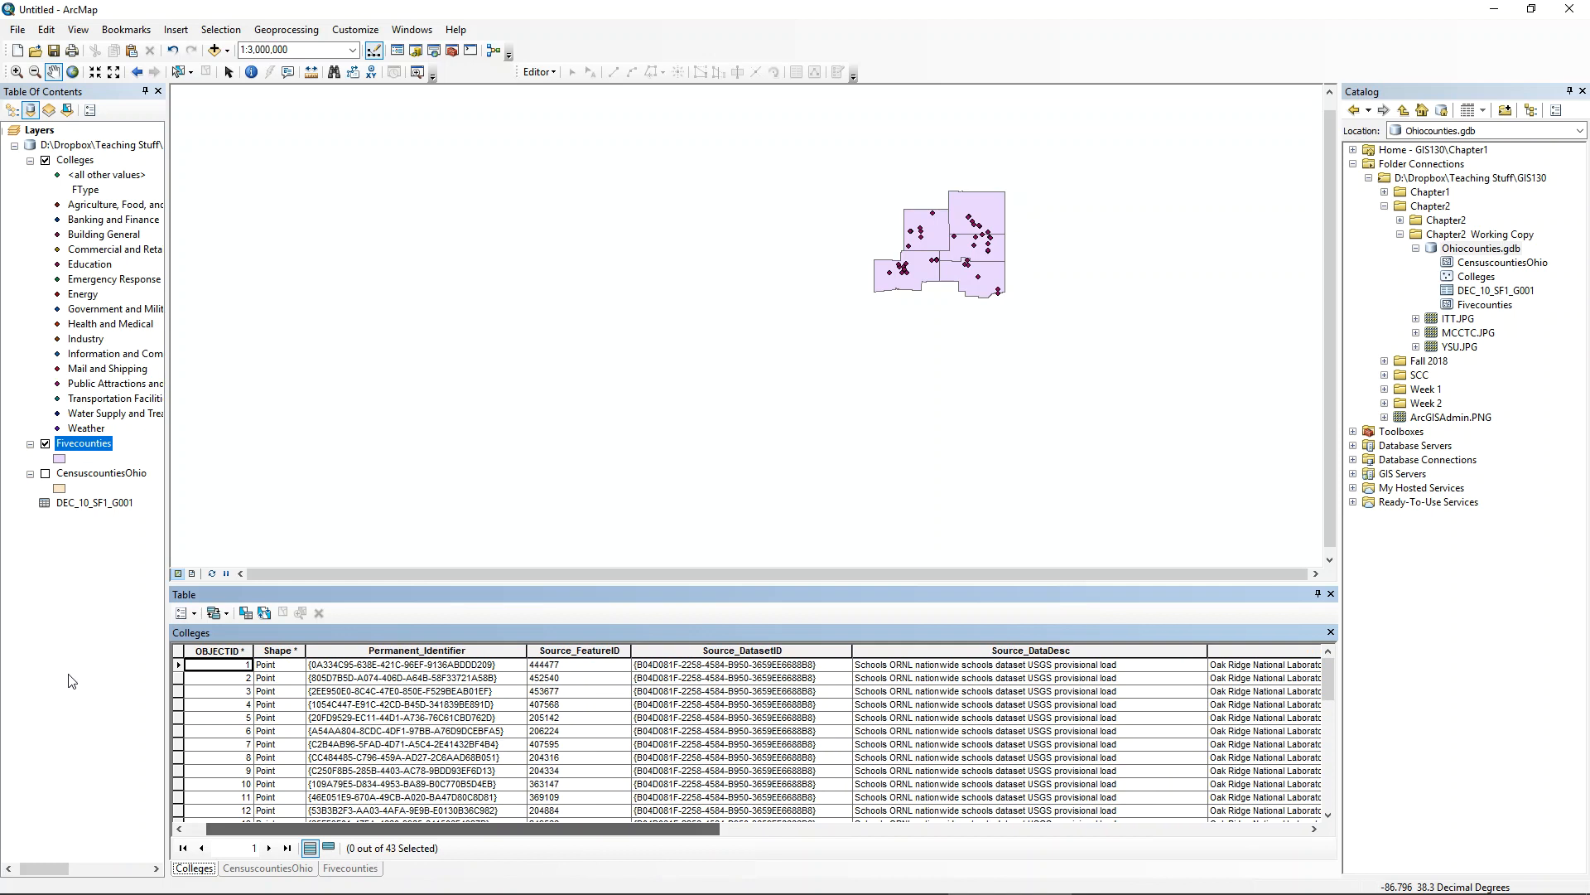
{"action": "right_click", "coordinate": [85, 450]}
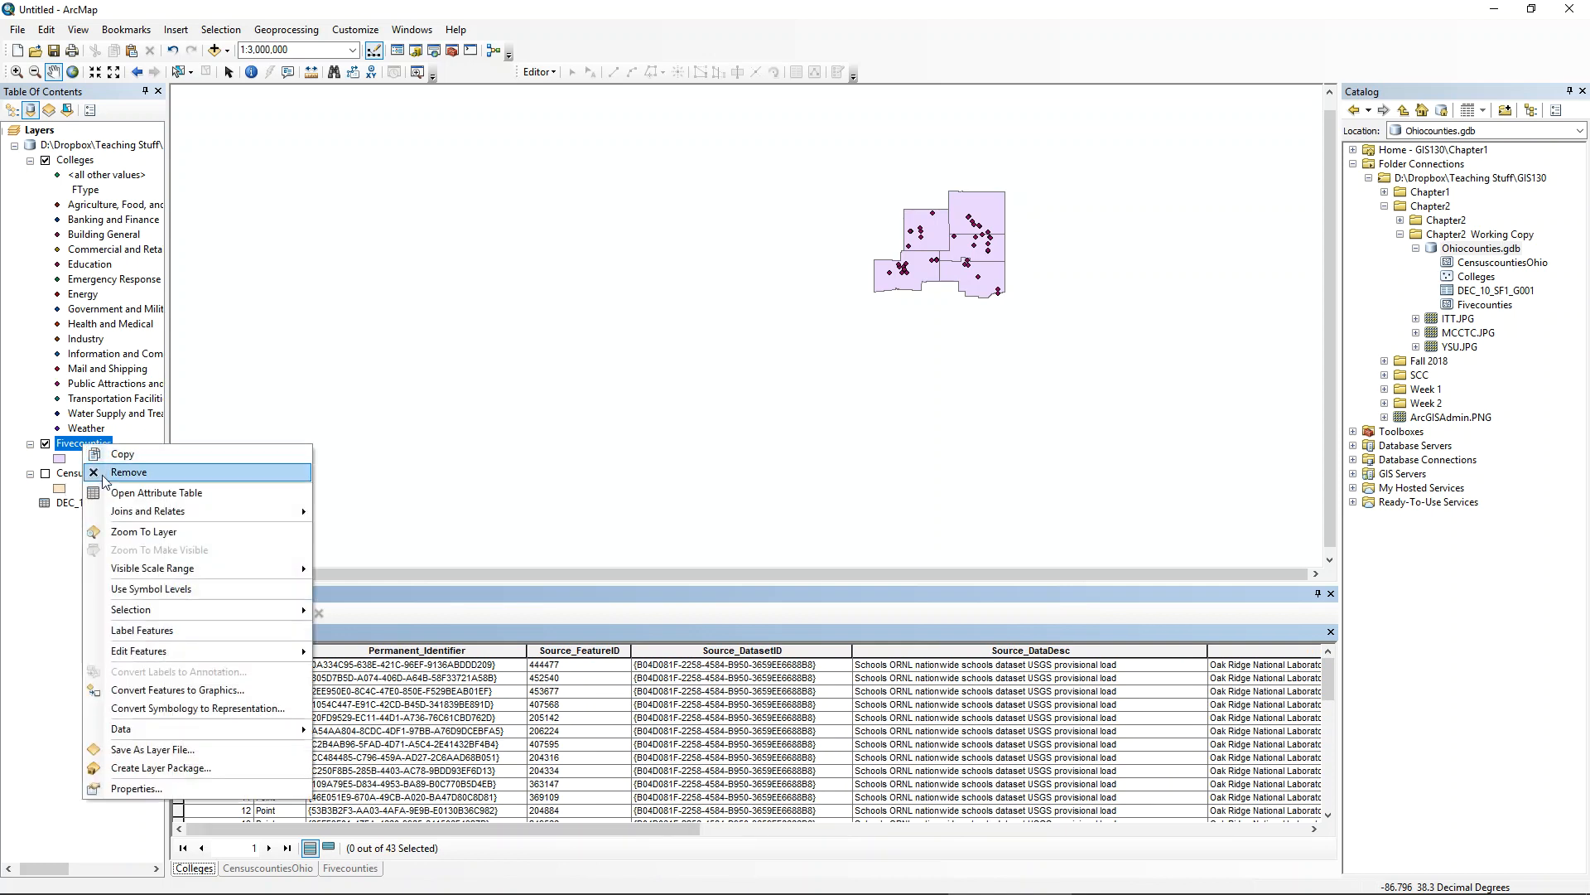
{"action": "left_click", "coordinate": [116, 495]}
{"action": "left_click_drag", "start_coordinate": [385, 828], "coordinate": [1060, 853]}
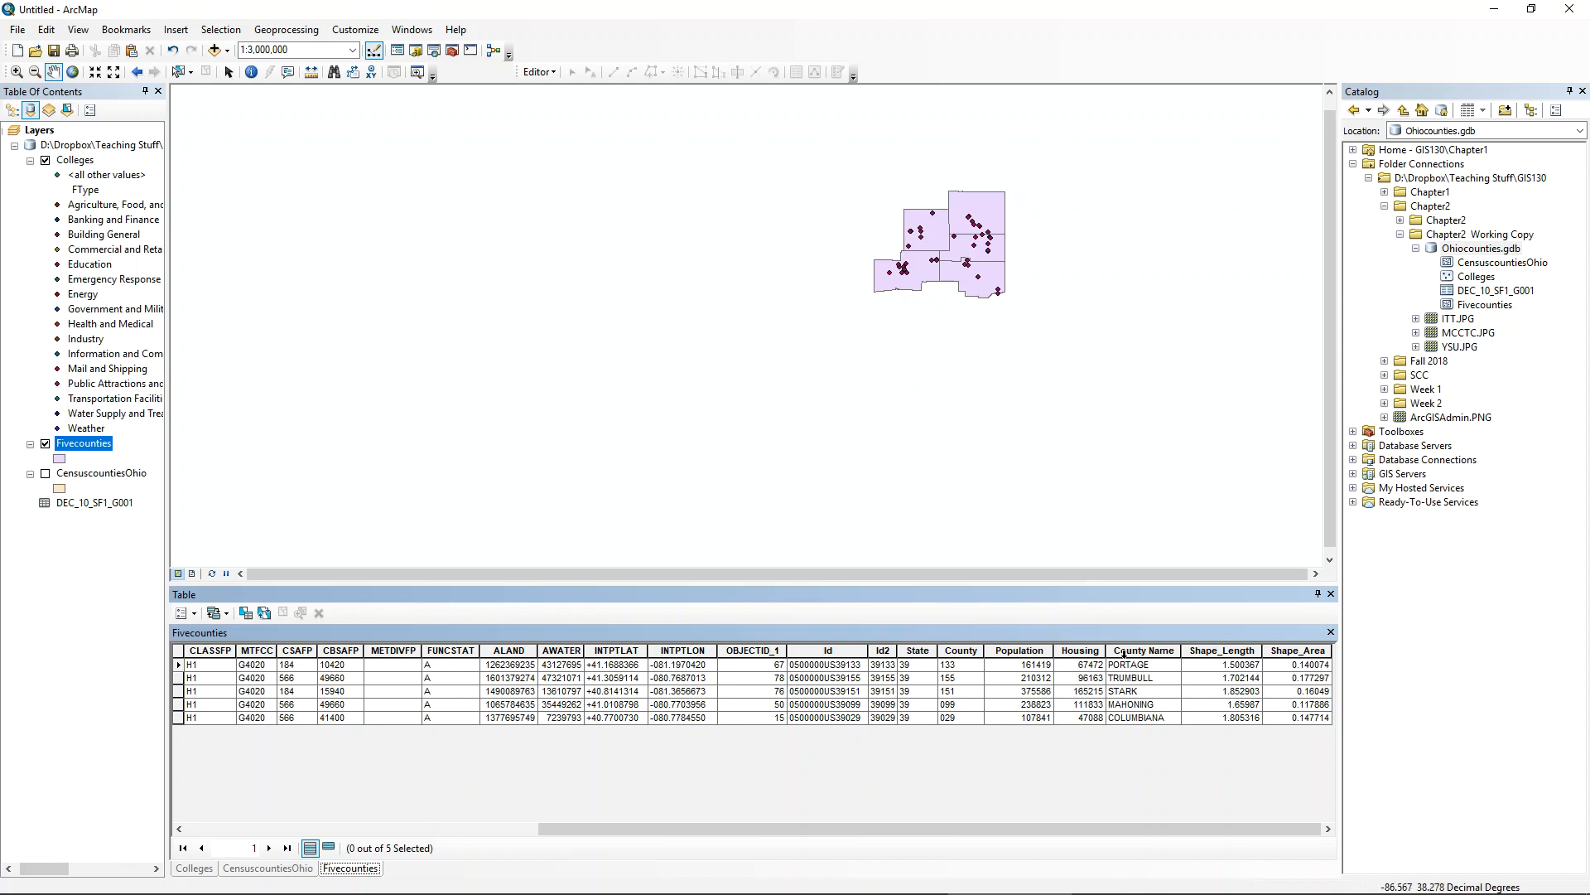
- Examine the Housing, Population and County fields in the Fivecounties attribute table
{"action": "left_click", "coordinate": [1081, 651]}
{"action": "left_click", "coordinate": [1018, 650]}
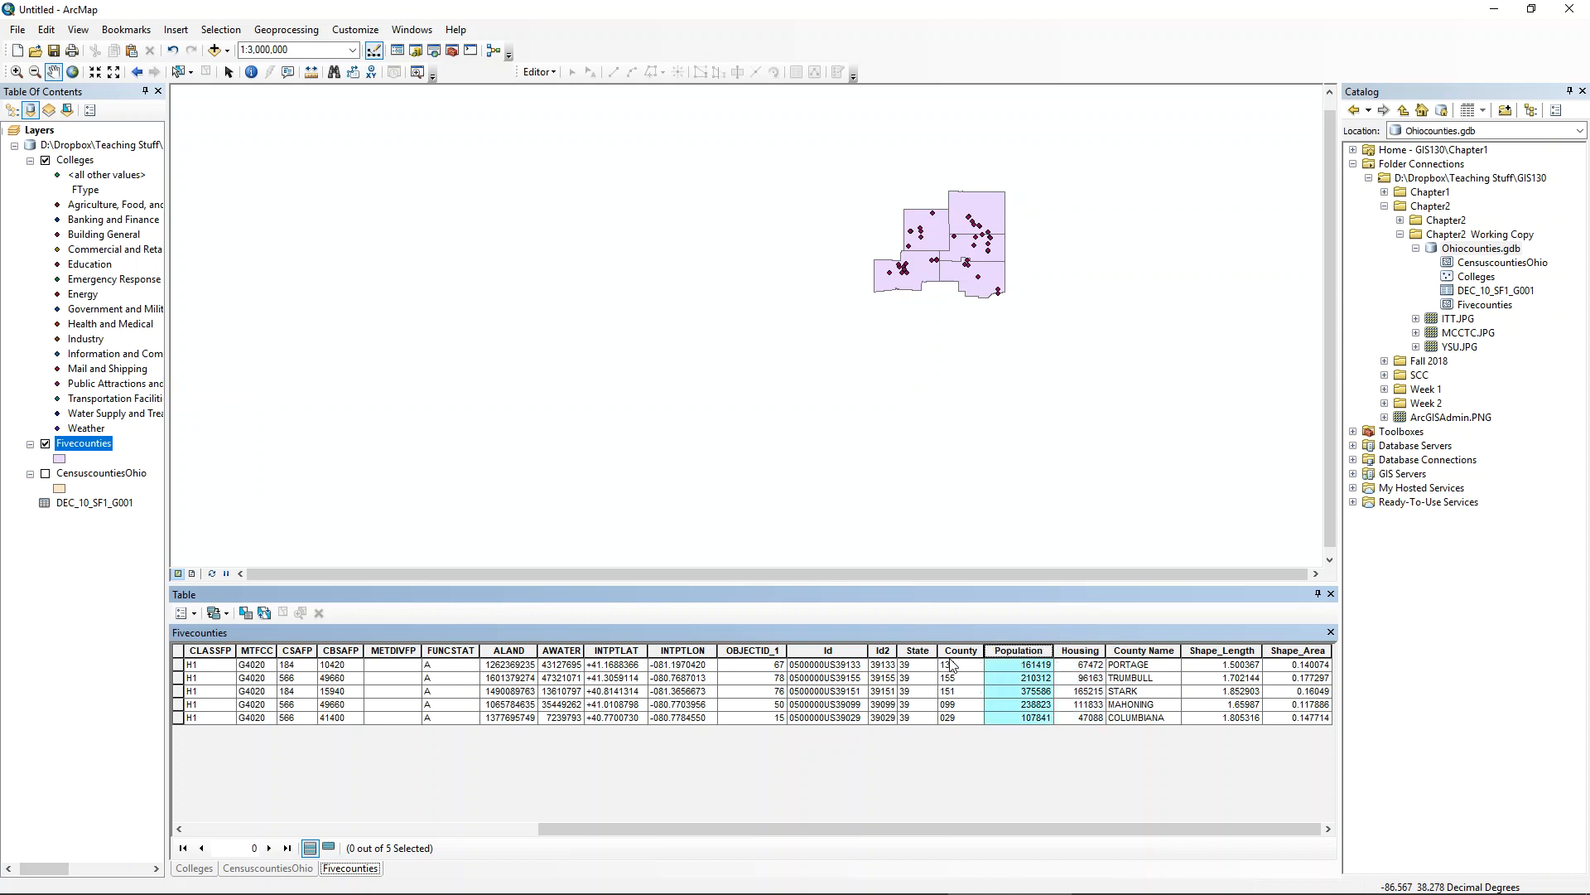
{"action": "left_click", "coordinate": [958, 650]}
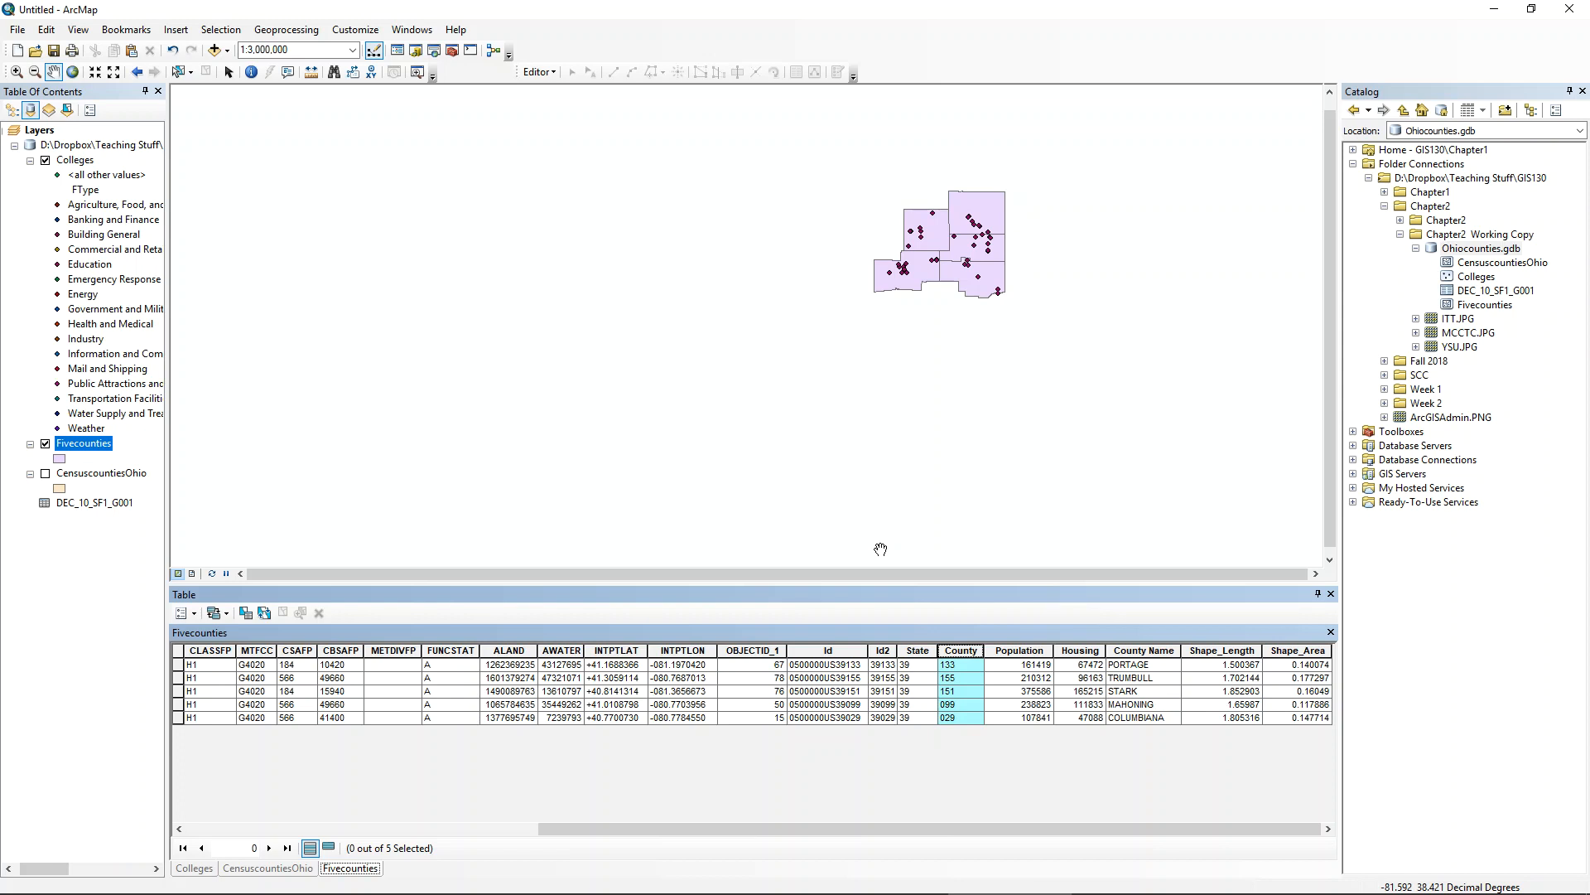
- Zoom the map to the extent of the Fivecounties layer
{"action": "left_click", "coordinate": [72, 73]}
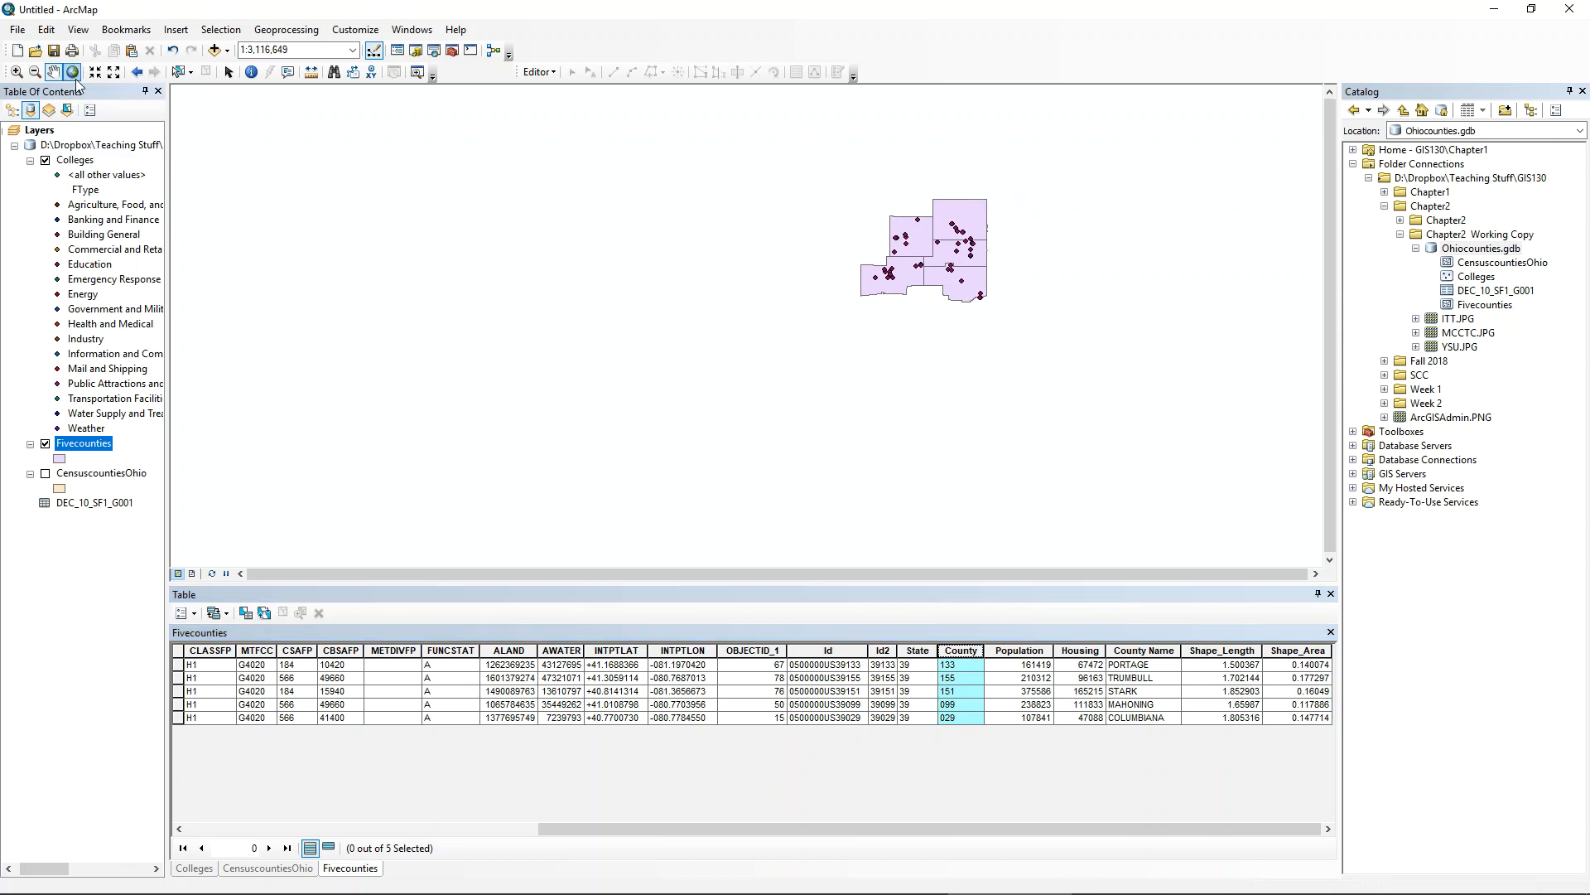
{"action": "right_click", "coordinate": [69, 445]}
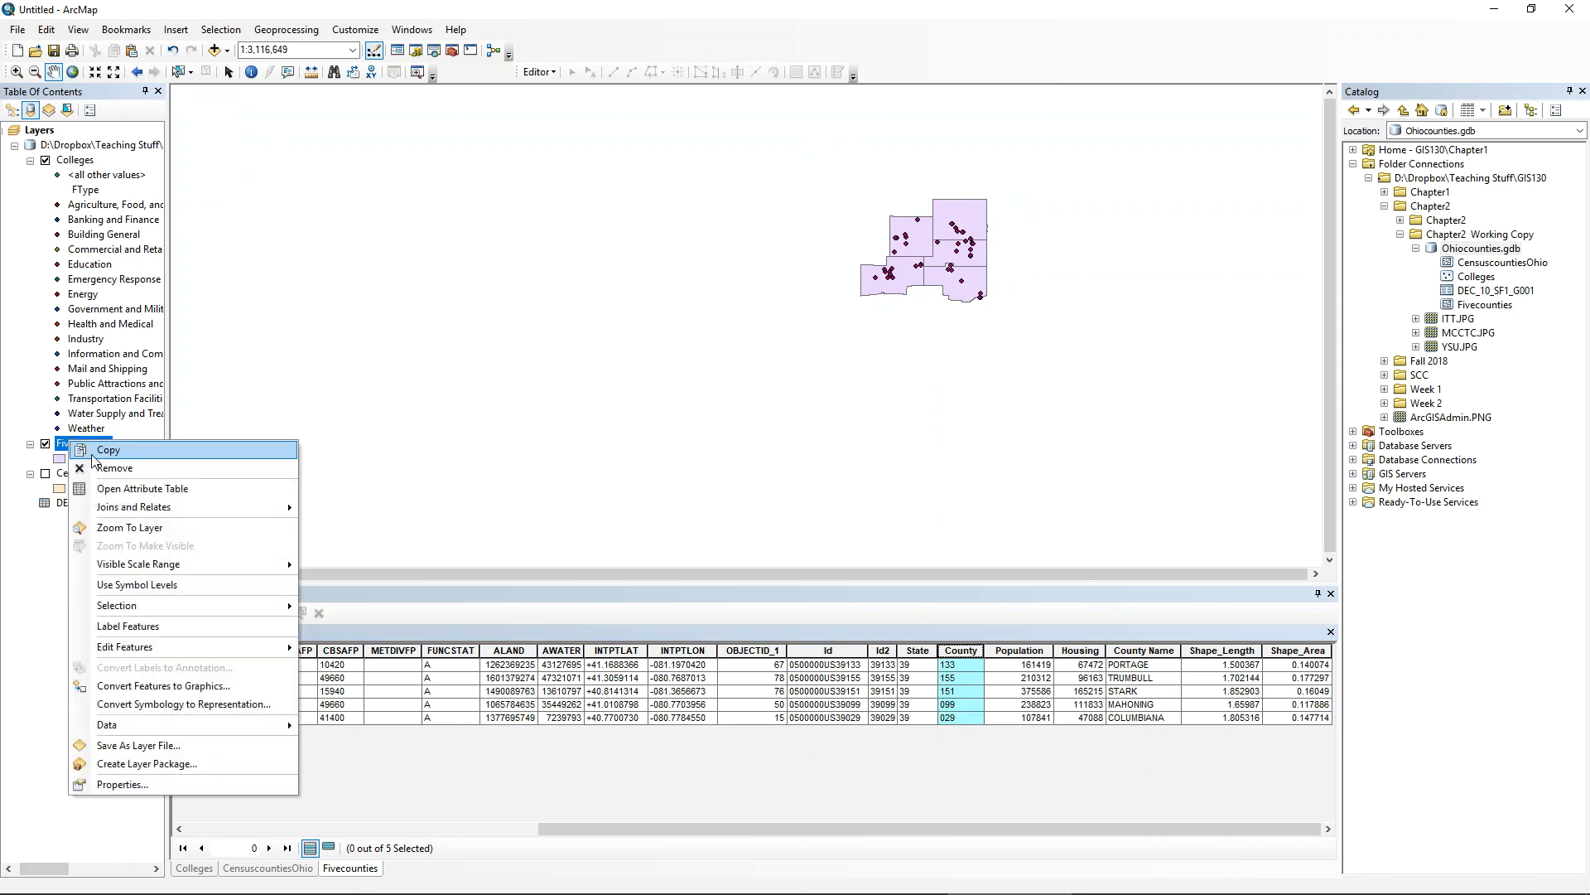
{"action": "left_click", "coordinate": [221, 529]}
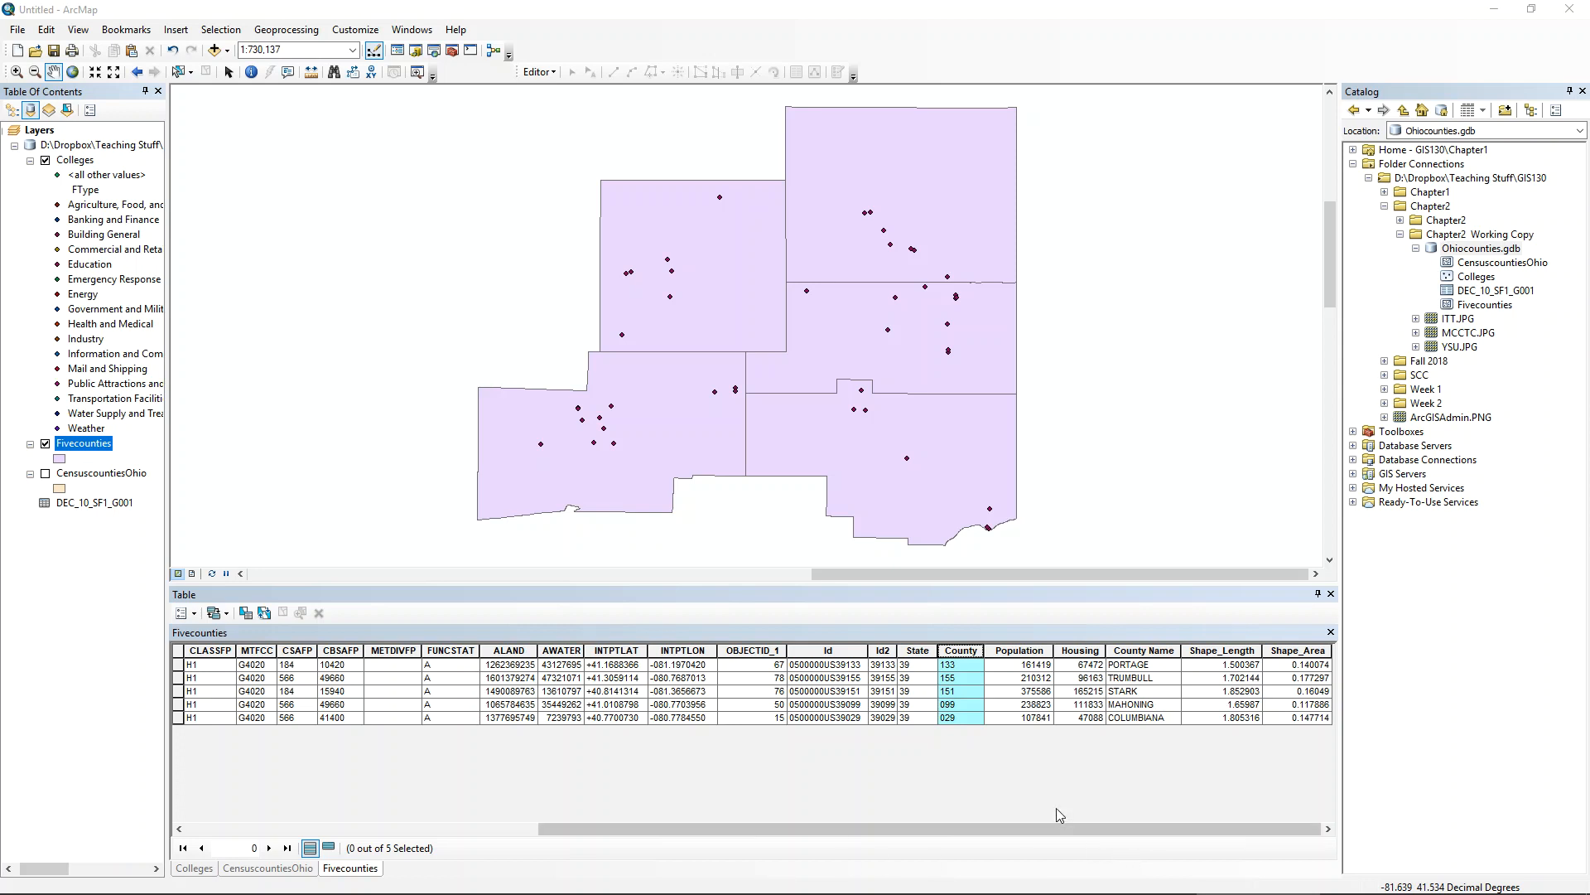
{"action": "left_click", "coordinate": [1021, 799]}
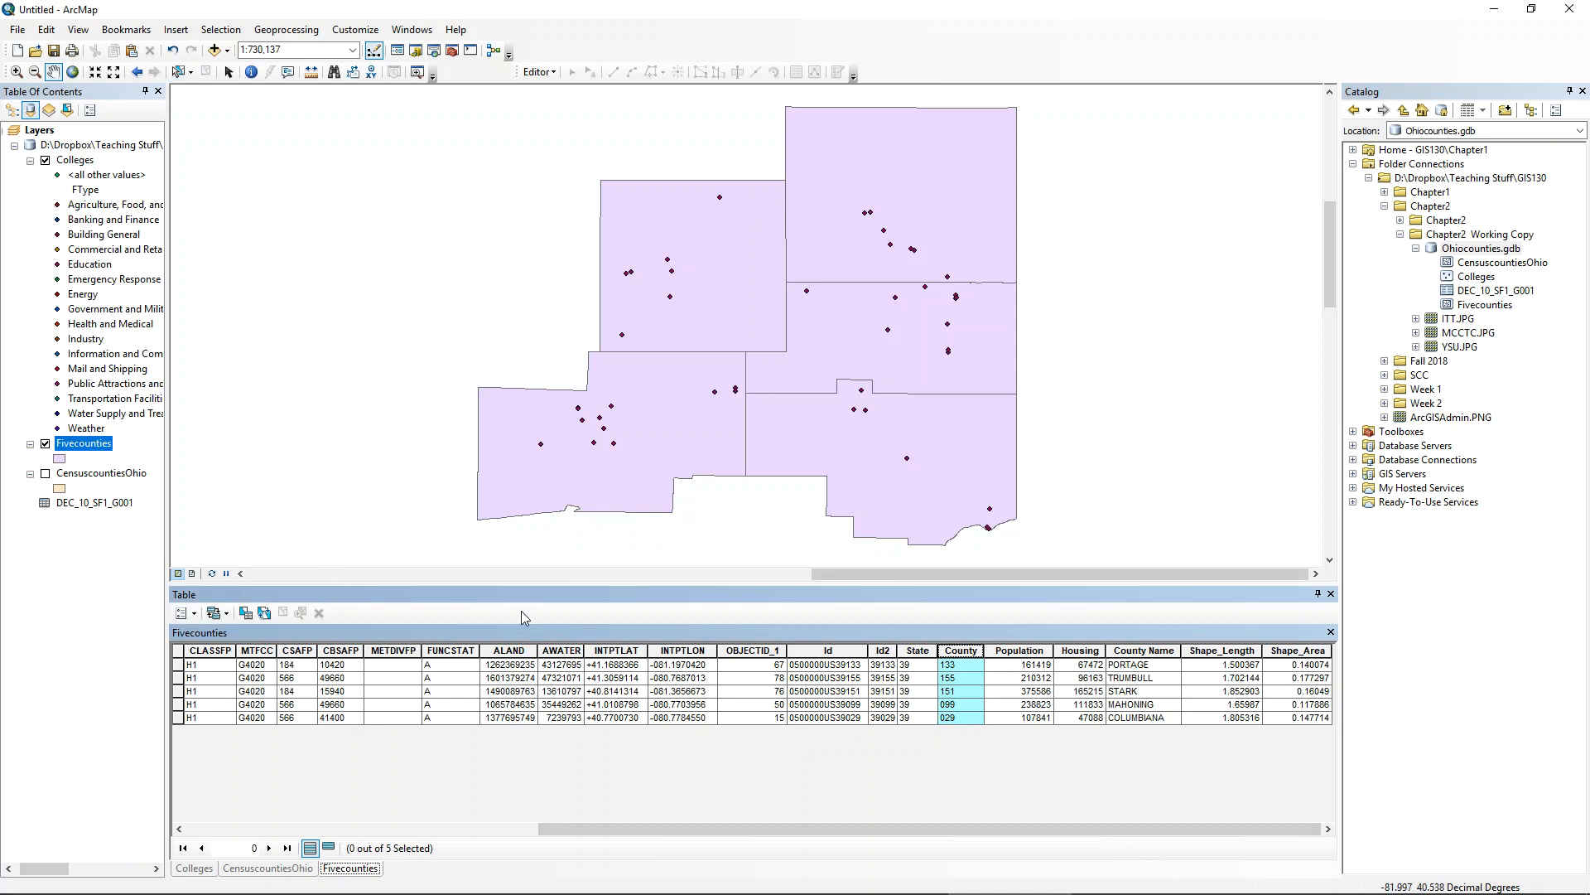
- Review the statistics of the Population field in the Fivecounties table, including the maximum and sum, and close them
{"action": "left_click", "coordinate": [1027, 650]}
{"action": "right_click", "coordinate": [1031, 657]}
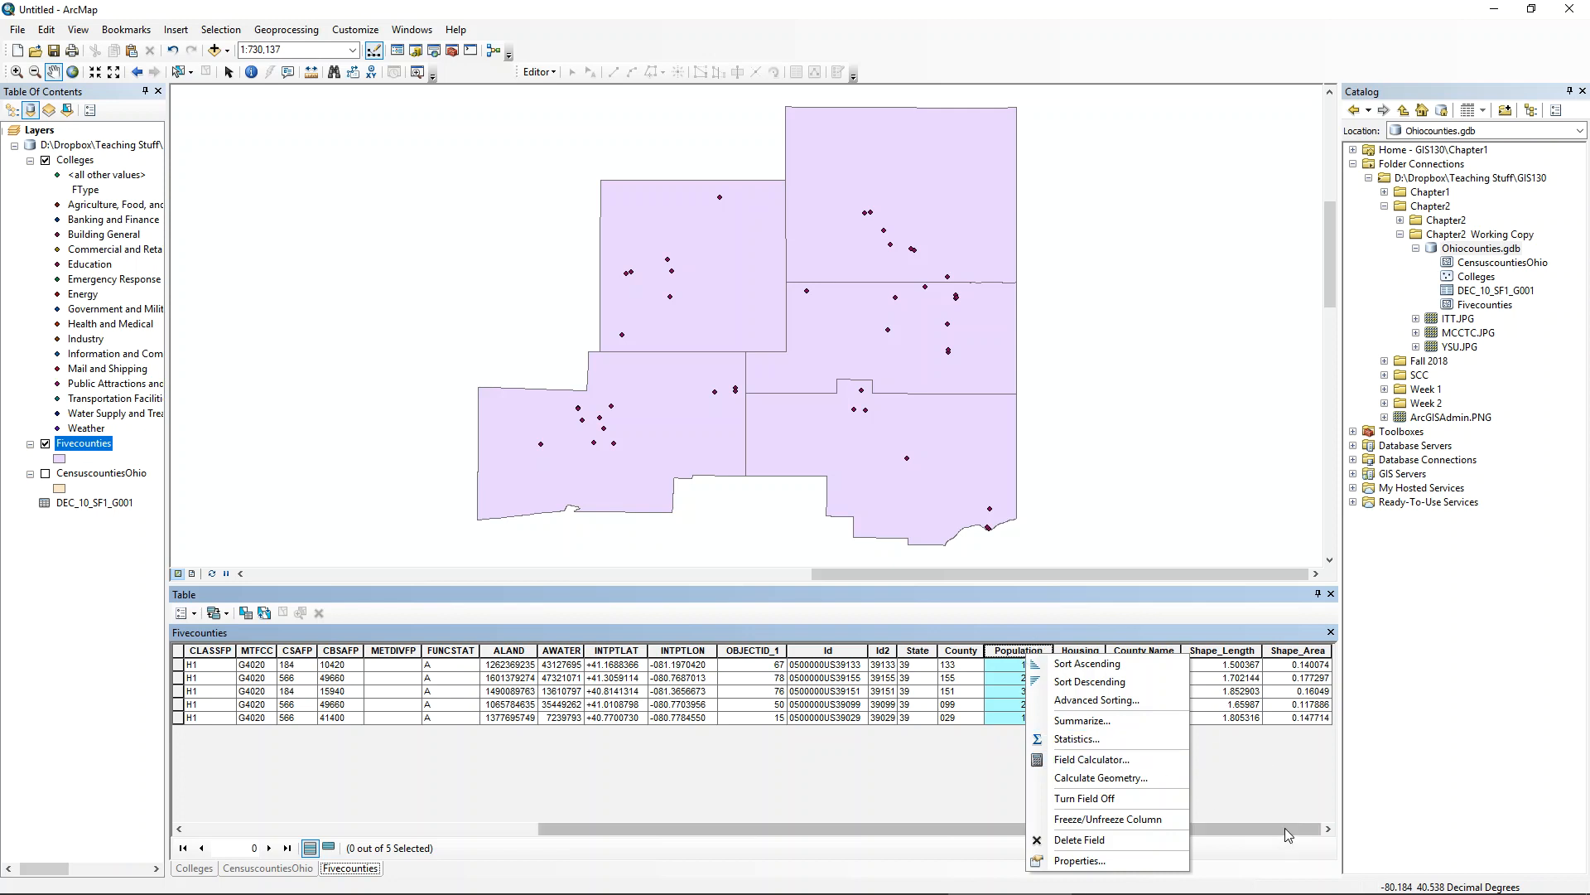
{"action": "left_click", "coordinate": [1141, 737]}
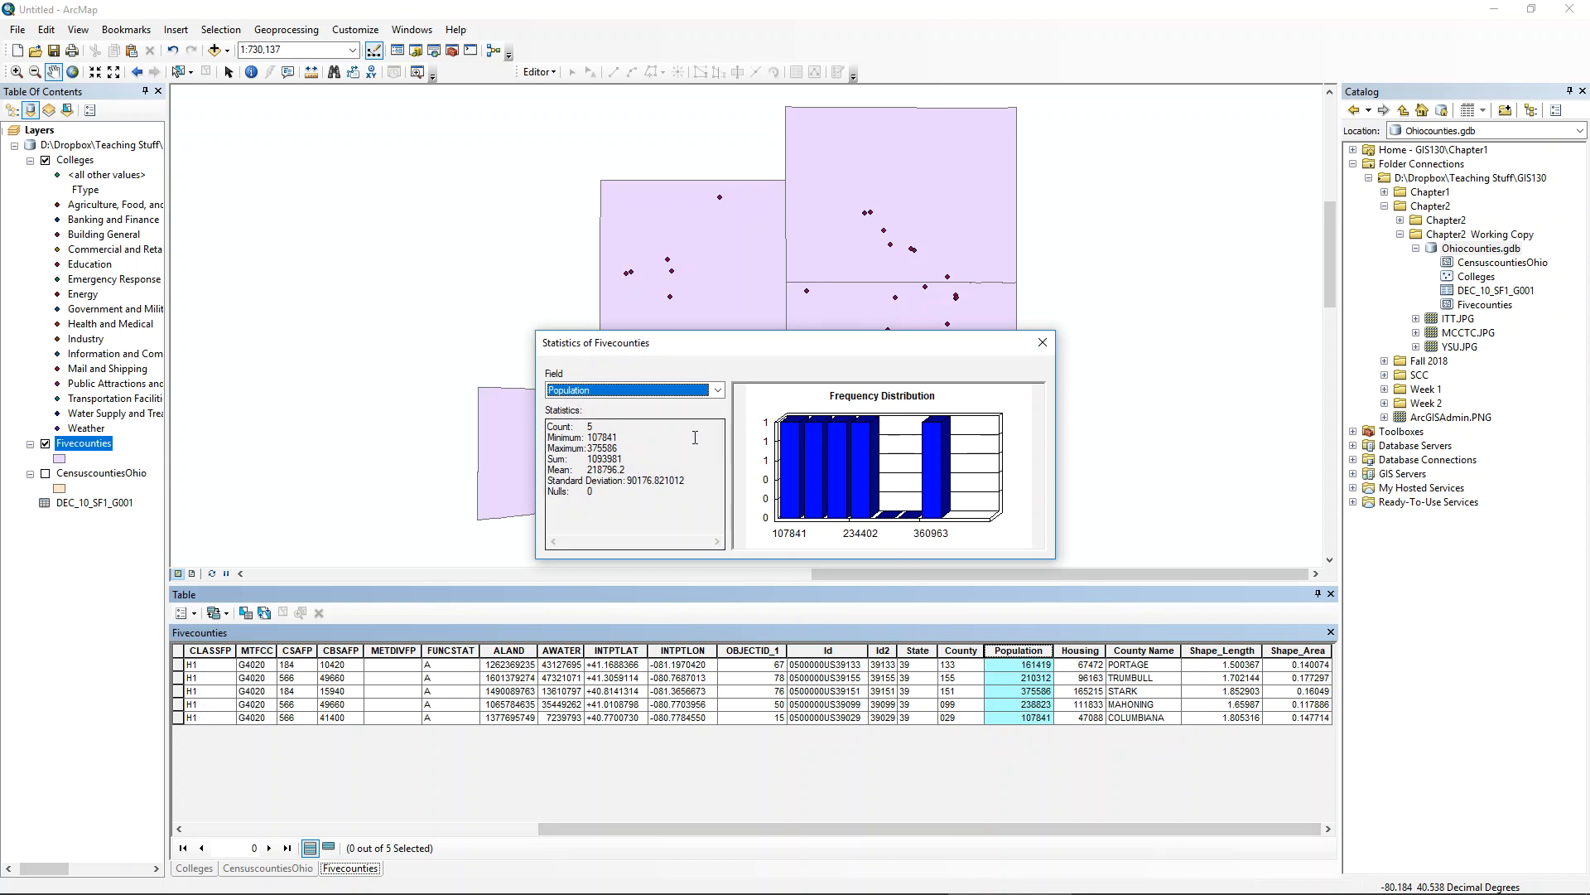
{"action": "mouse_move", "coordinate": [589, 436]}
{"action": "left_mouse_down"}
{"action": "mouse_move", "coordinate": [622, 436]}
{"action": "mouse_move", "coordinate": [600, 458]}
{"action": "mouse_move", "coordinate": [589, 448]}
{"action": "left_mouse_up"}
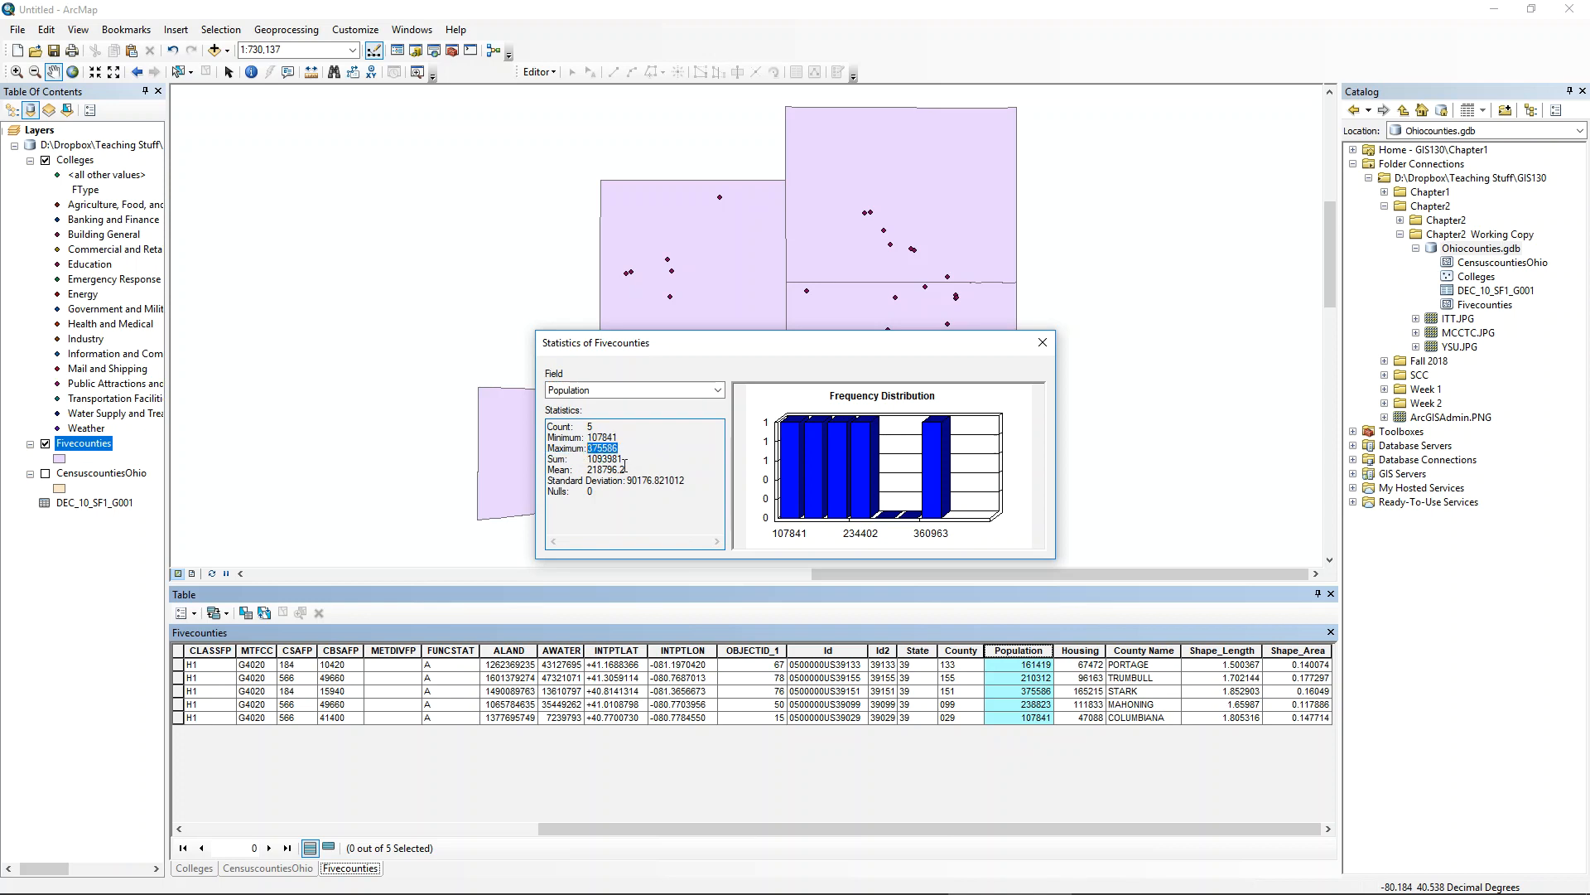
{"action": "left_click_drag", "start_coordinate": [625, 458], "coordinate": [586, 459]}
{"action": "left_click", "coordinate": [611, 460]}
{"action": "left_click", "coordinate": [1040, 341]}
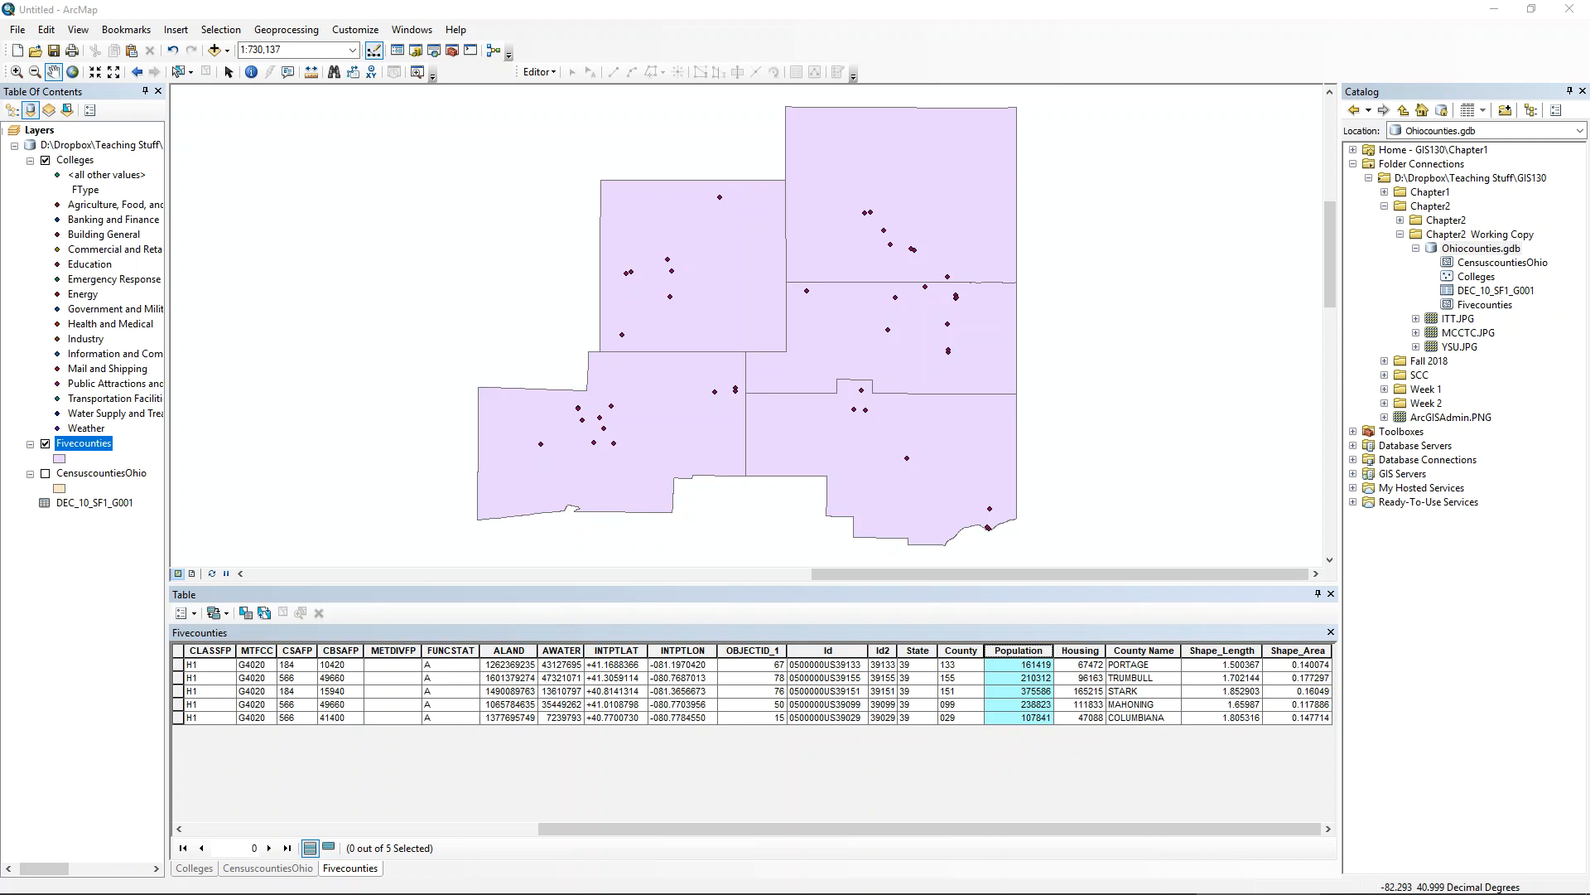
- Turn on labels for the Colleges layer, using Name as the label field
{"action": "left_click", "coordinate": [80, 162]}
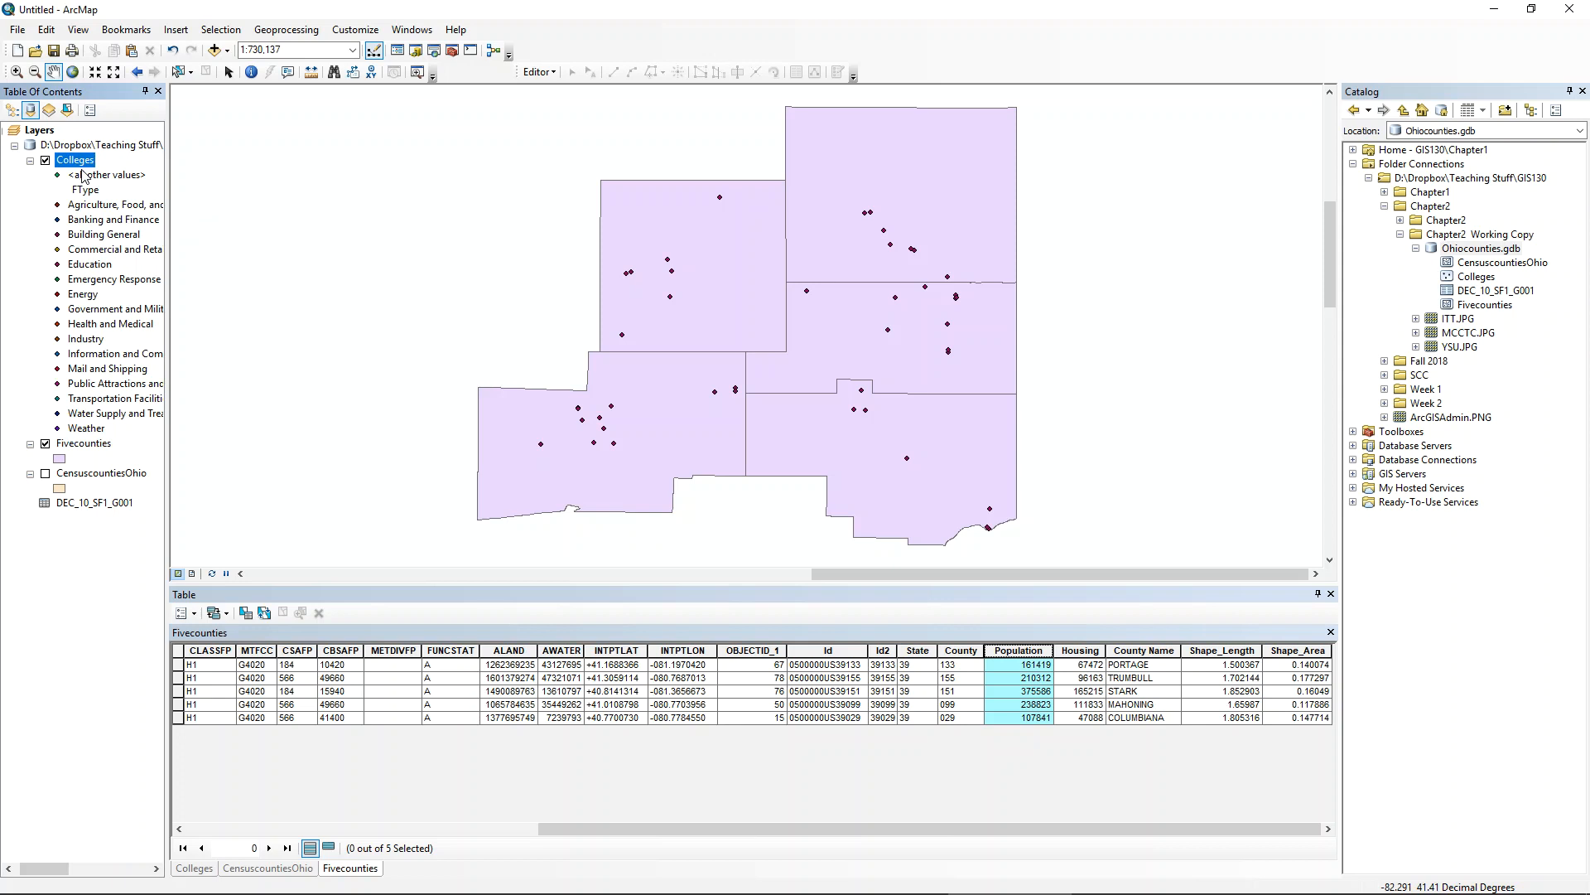
{"action": "double_click", "coordinate": [74, 161]}
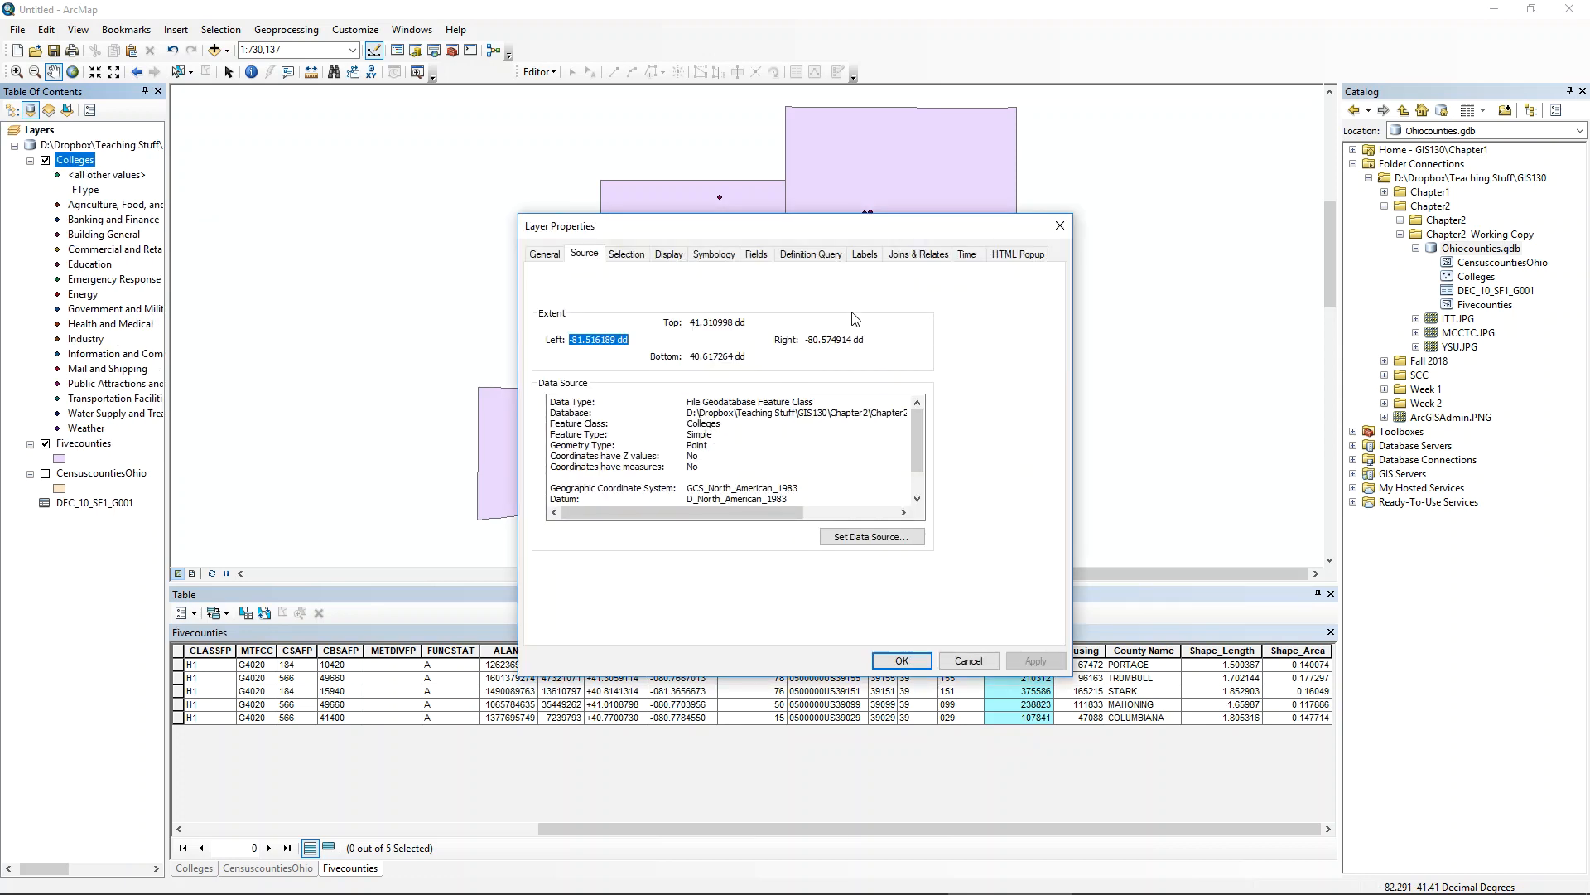
{"action": "left_click", "coordinate": [871, 256]}
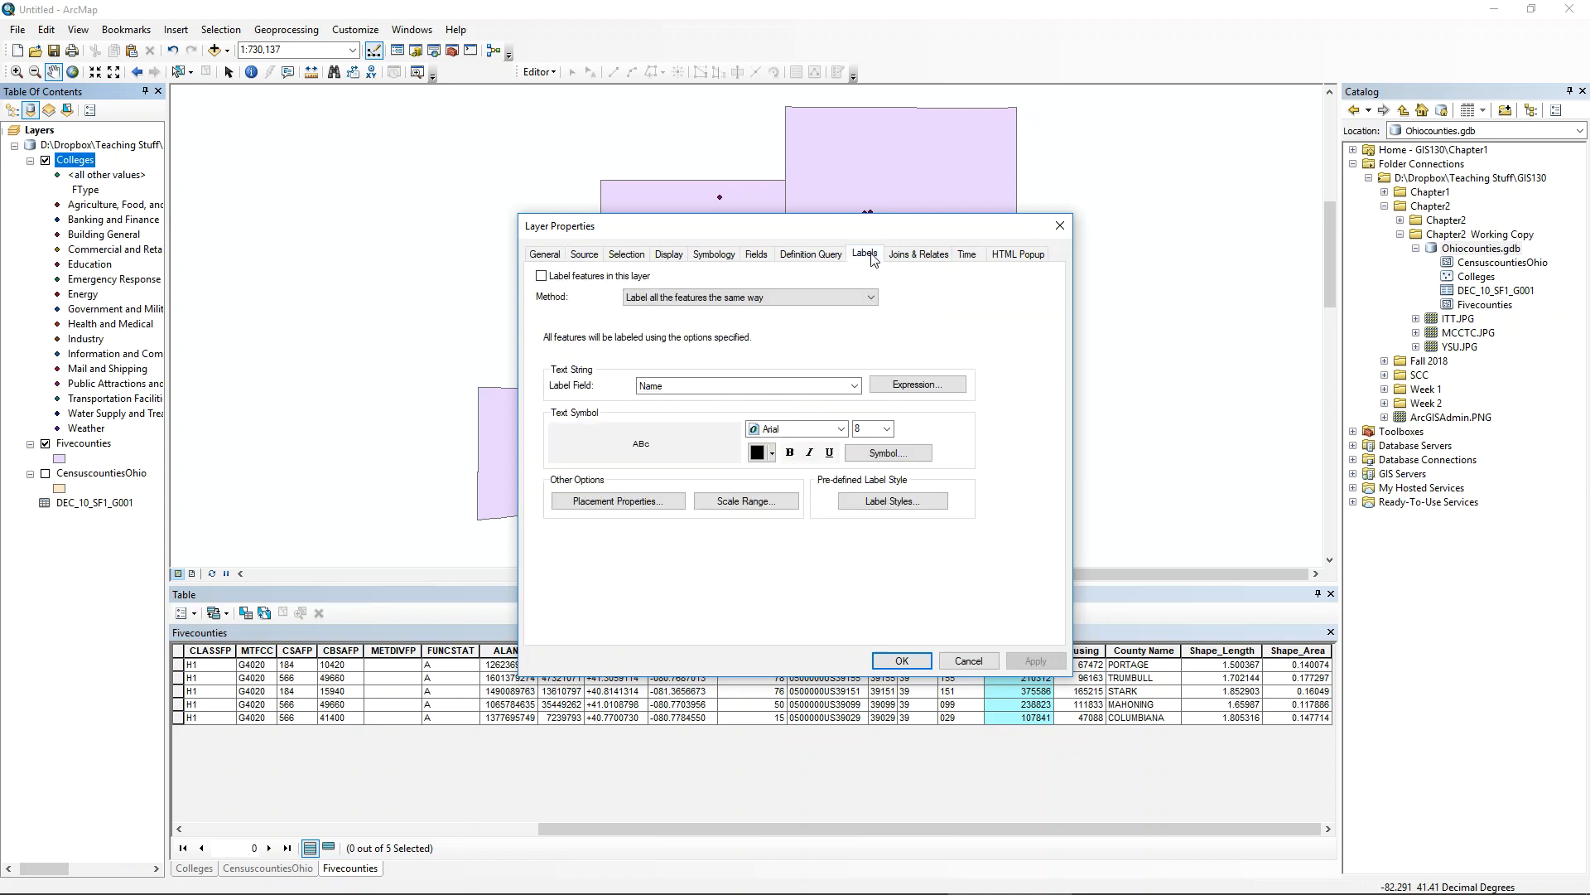
{"action": "left_click", "coordinate": [541, 276]}
{"action": "left_click", "coordinate": [854, 386]}
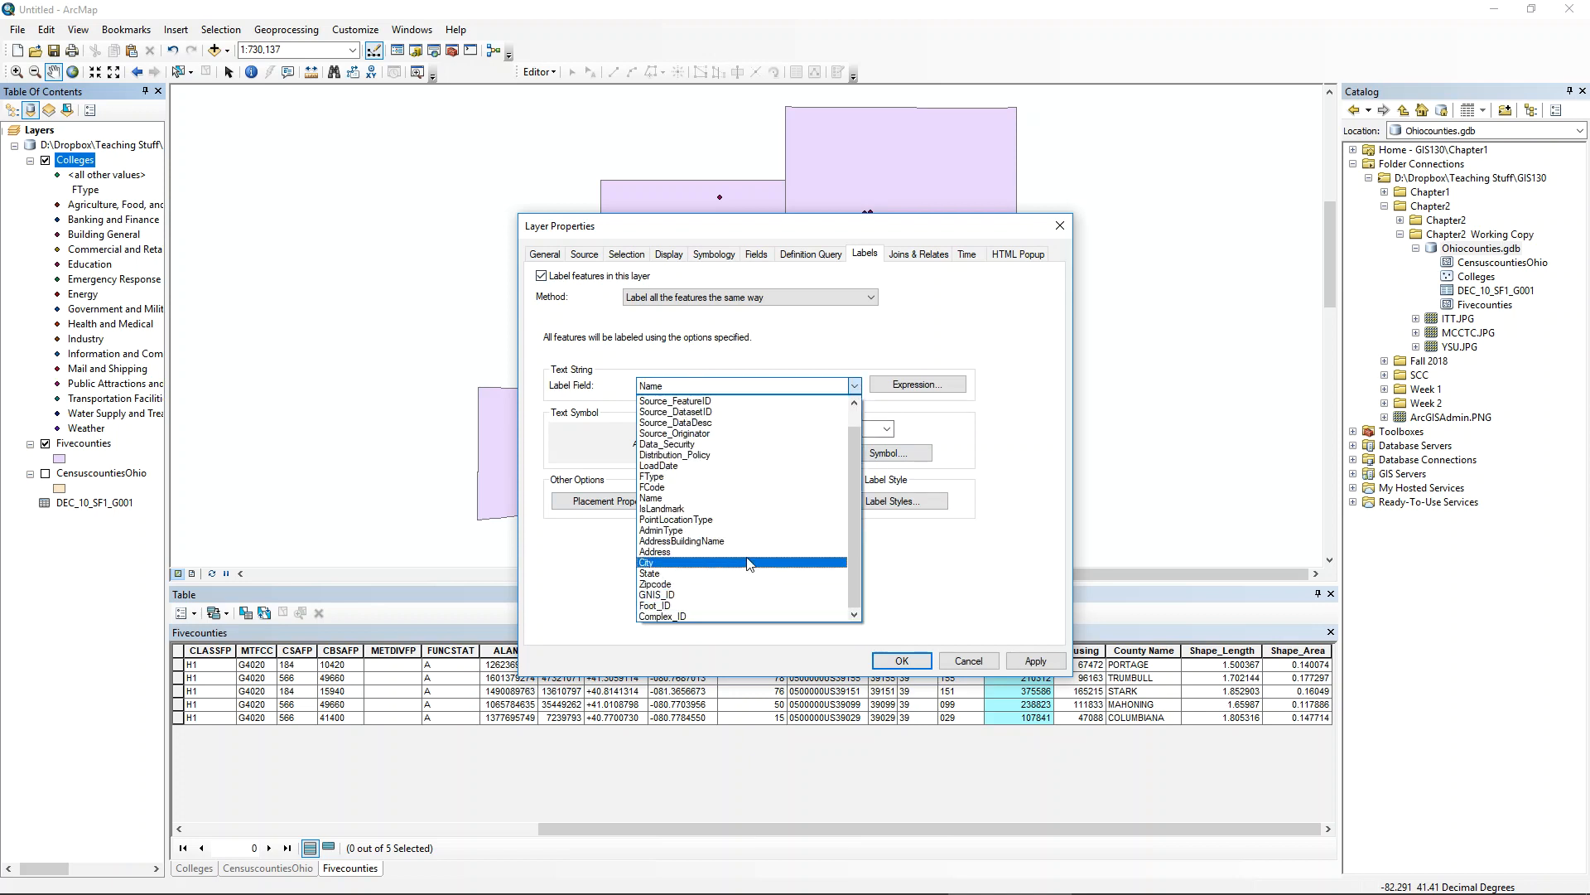
{"action": "scroll", "coordinate": [793, 400], "scroll_direction": "up", "scroll_amount": 2}
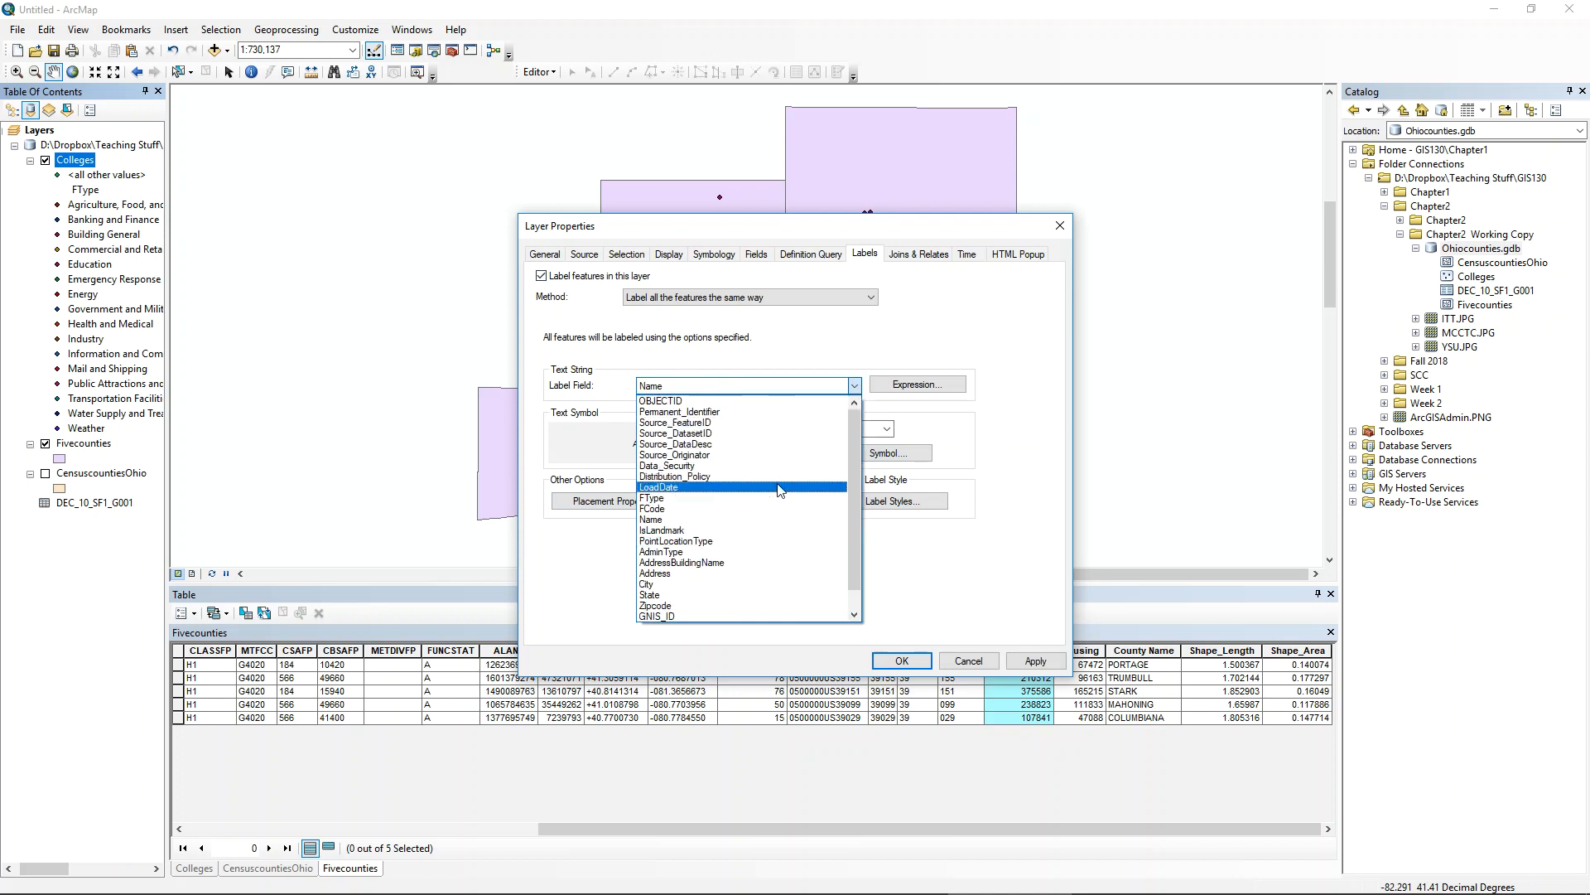
{"action": "left_click", "coordinate": [987, 549]}
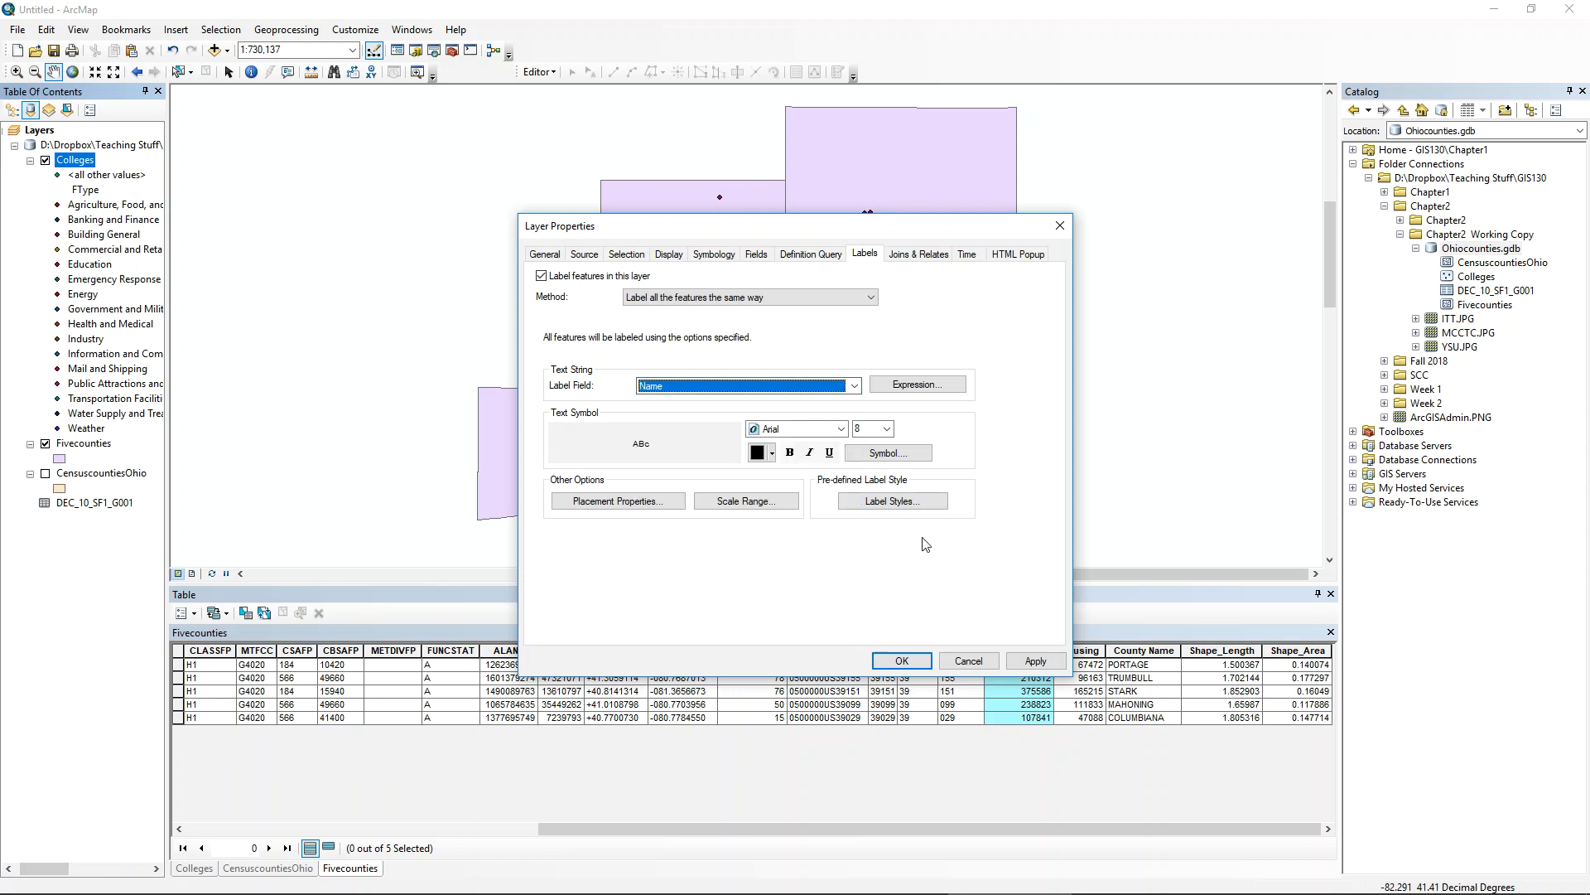
{"action": "left_click", "coordinate": [901, 660]}
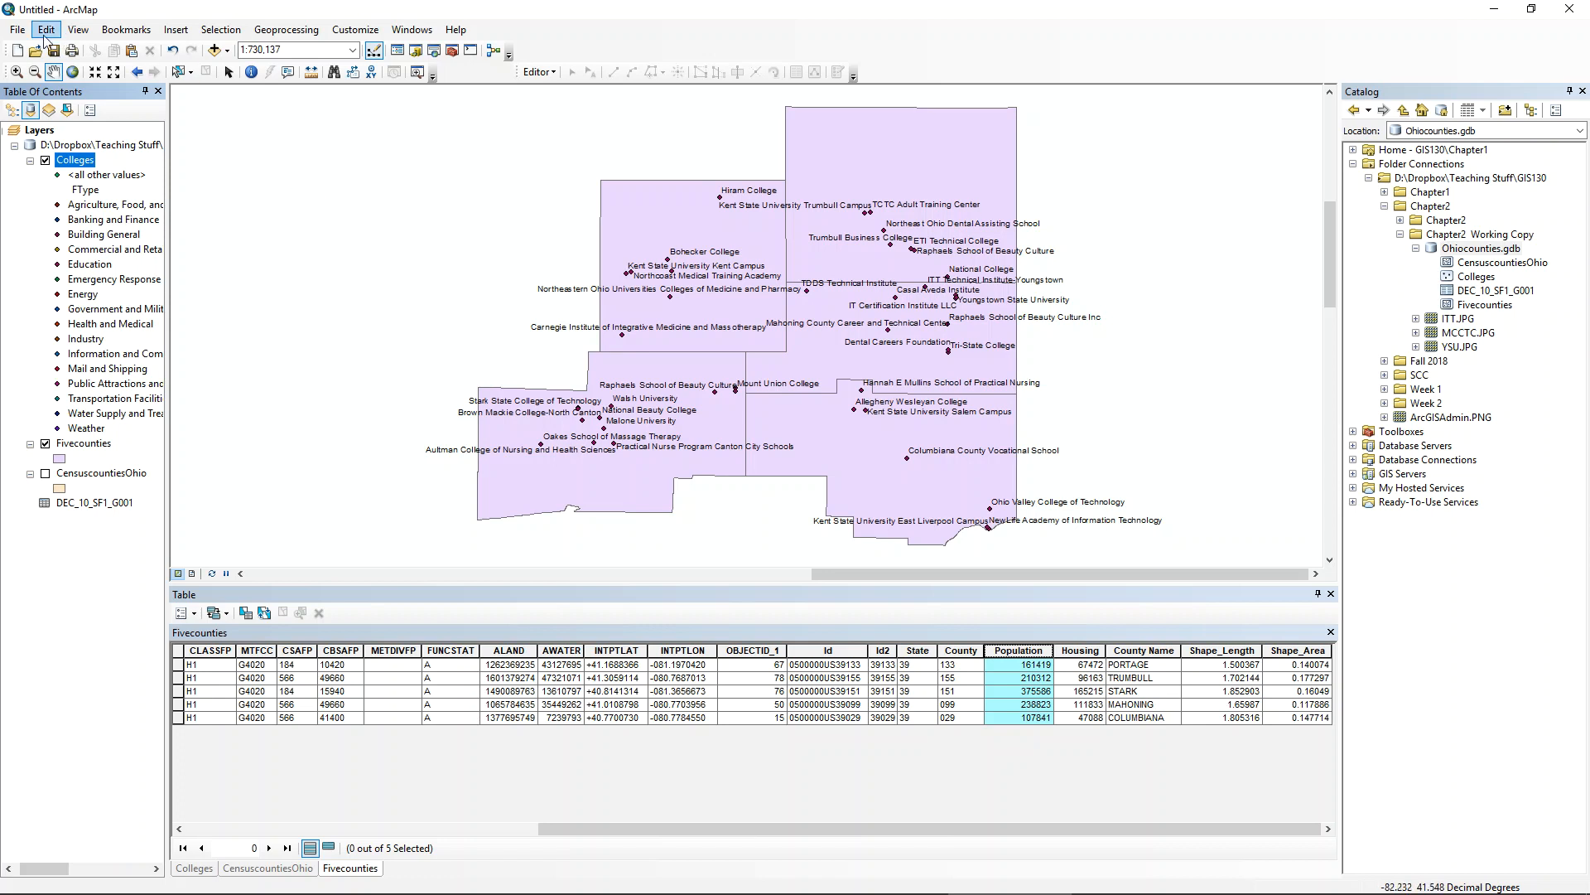
- Set the map document's hyperlink base to D:\Dropbox\Teaching Stuff\GIS130\Chapter2\Chapter2 Working Copy
{"action": "left_click", "coordinate": [19, 30]}
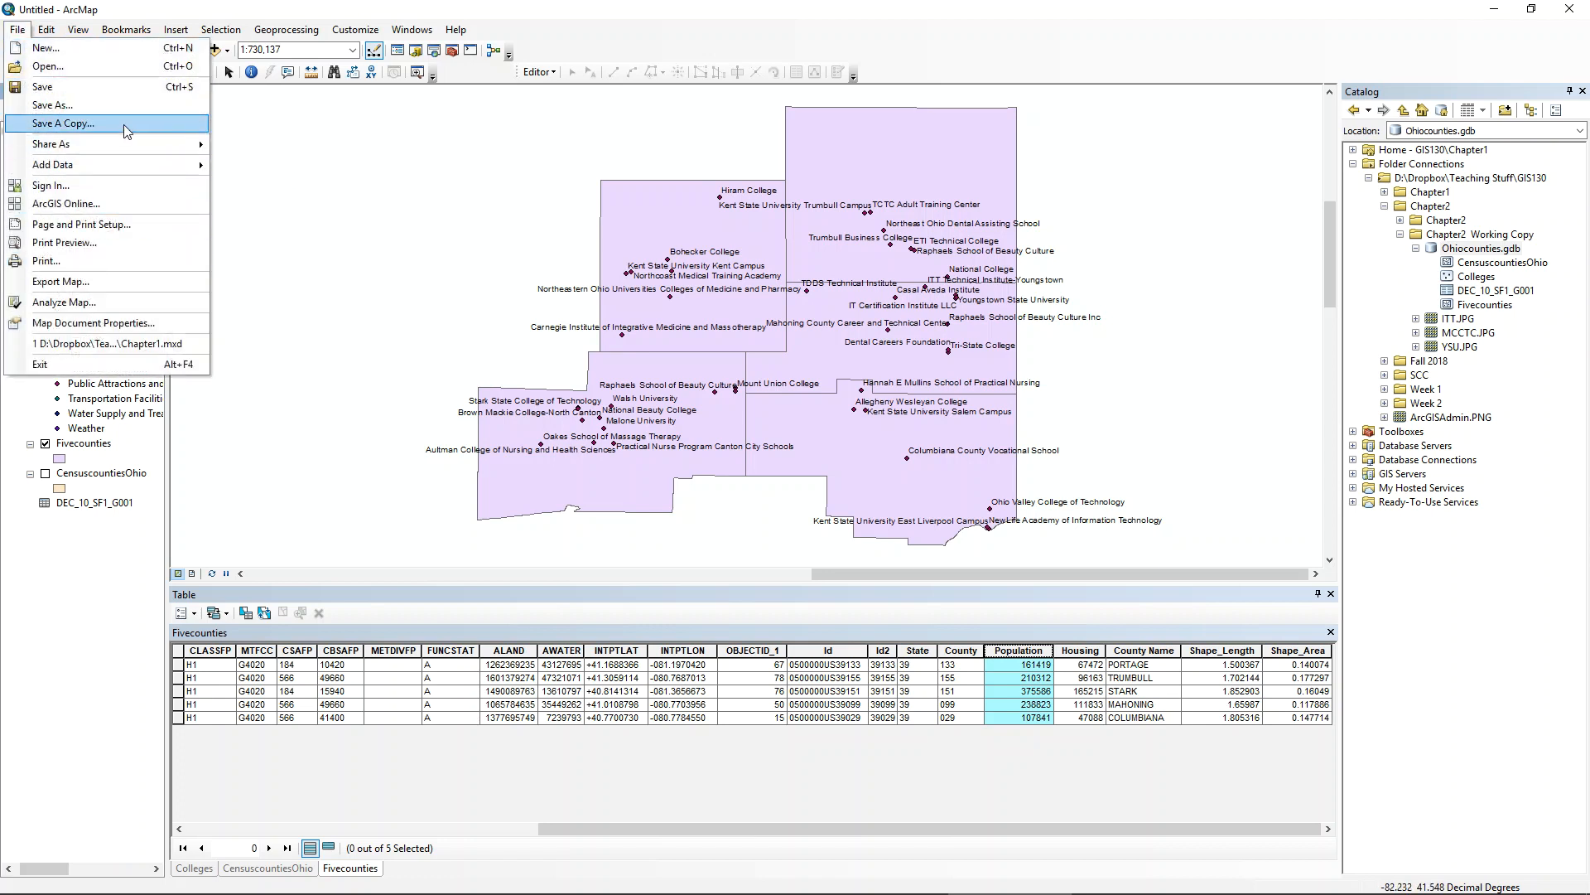
{"action": "left_click", "coordinate": [66, 323]}
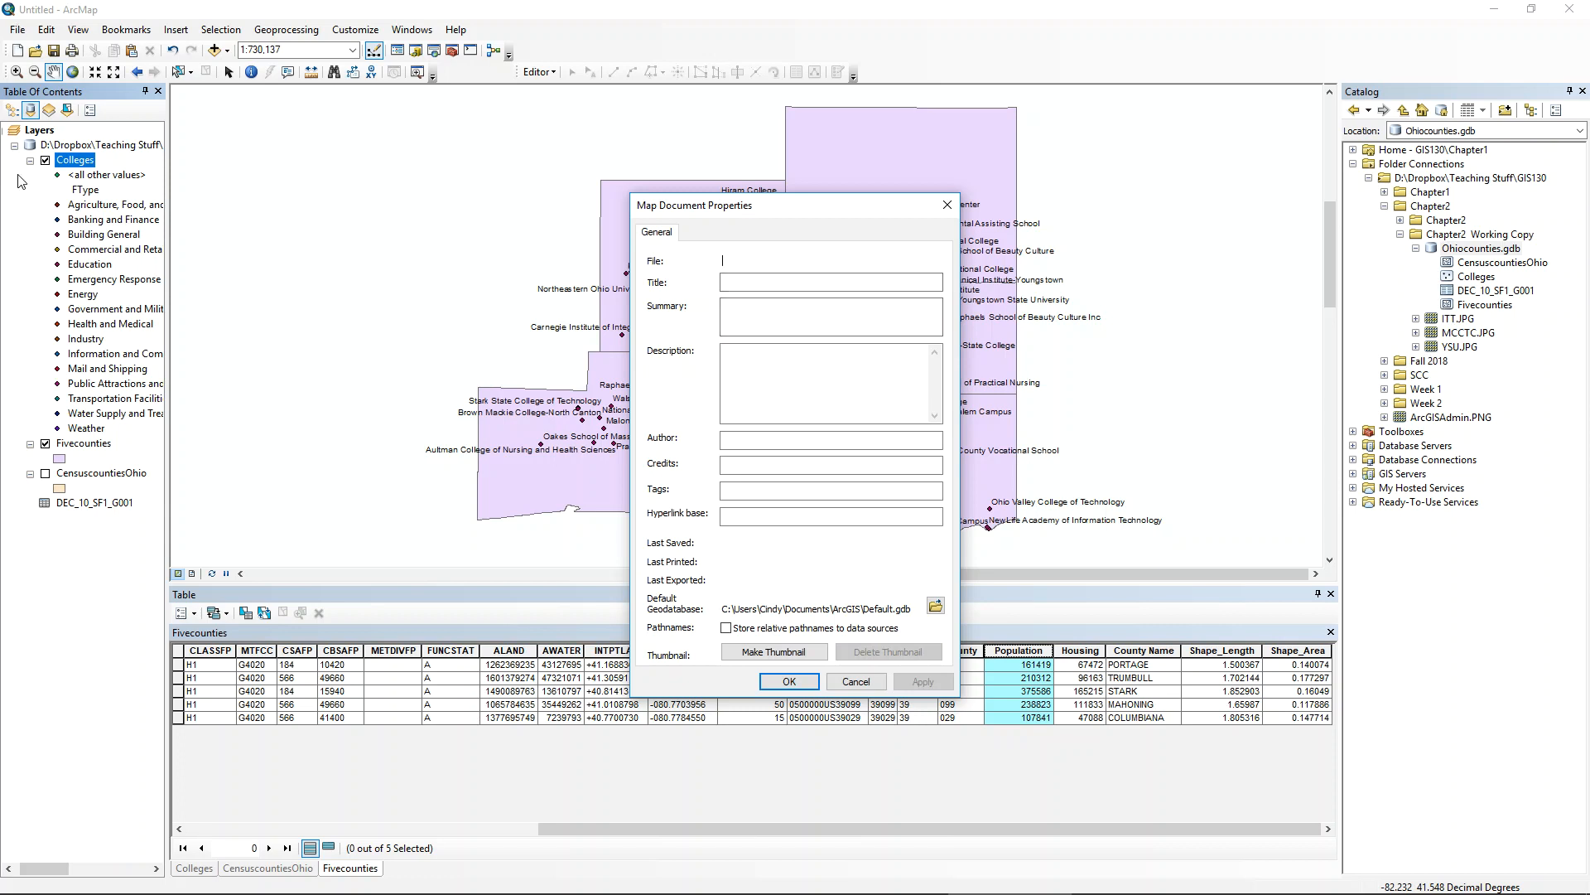
{"action": "left_click", "coordinate": [802, 315]}
{"action": "left_click", "coordinate": [840, 386]}
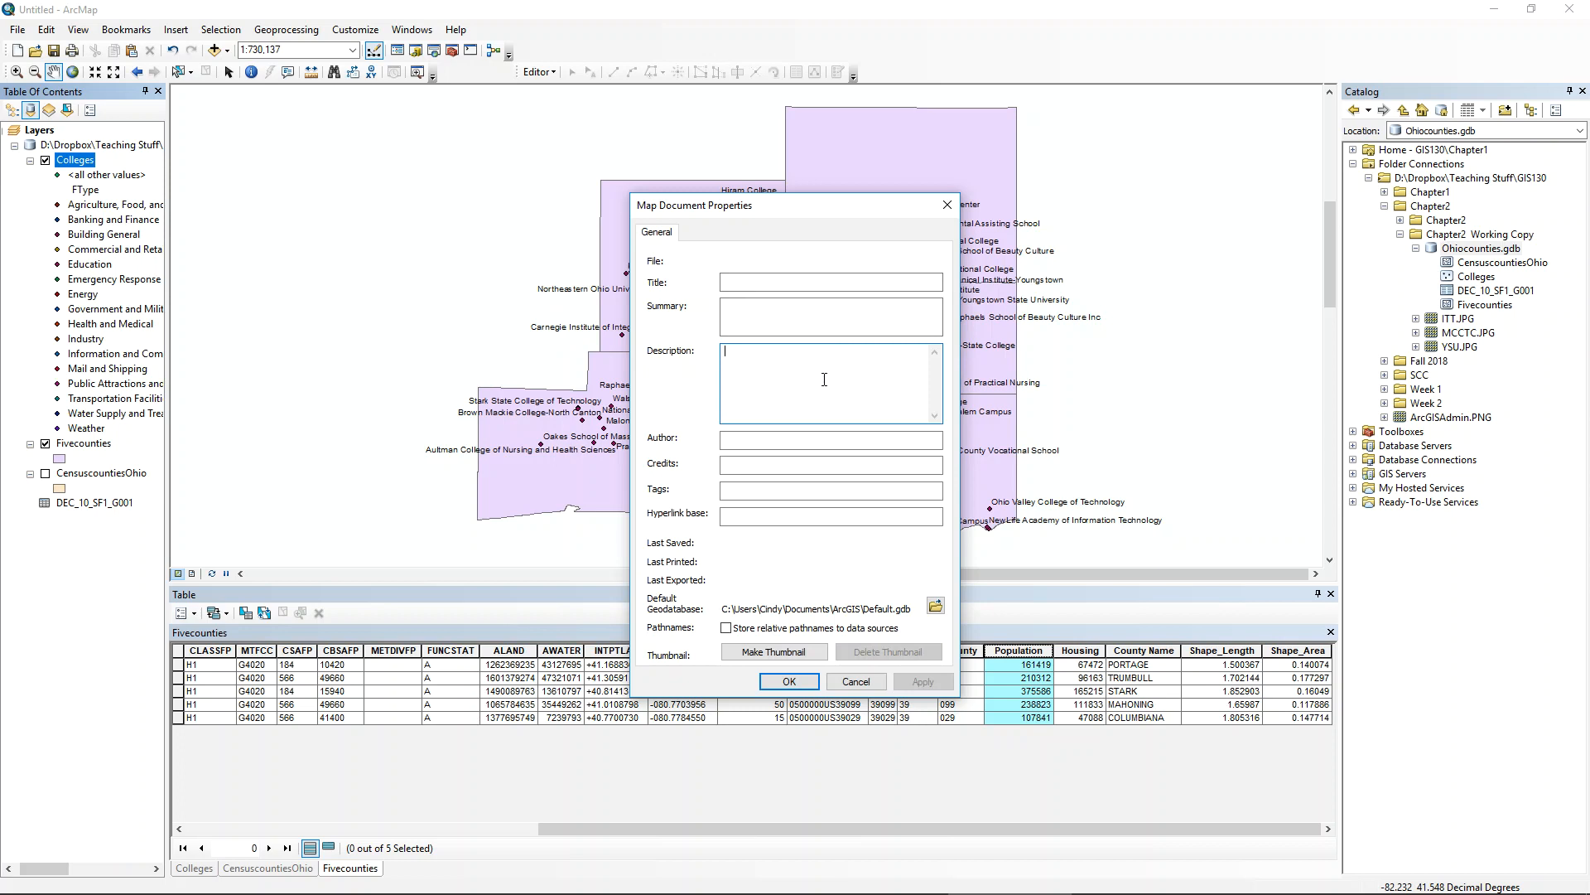
{"action": "left_click", "coordinate": [750, 522]}
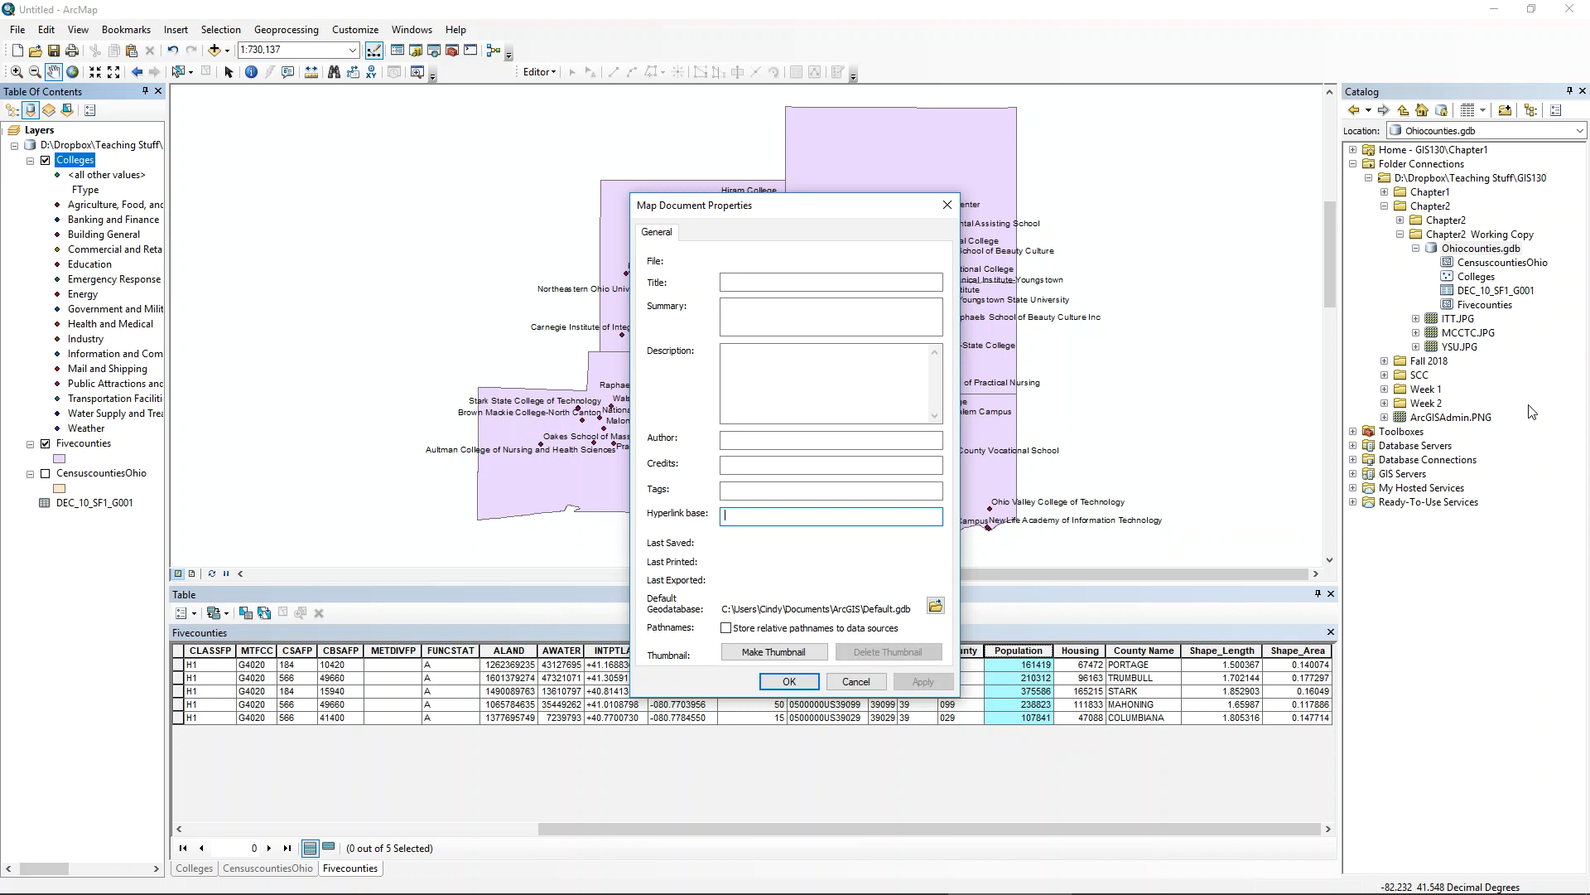
{"action": "type", "text": "D:\\Dropbox\\Teaching Stuff"}
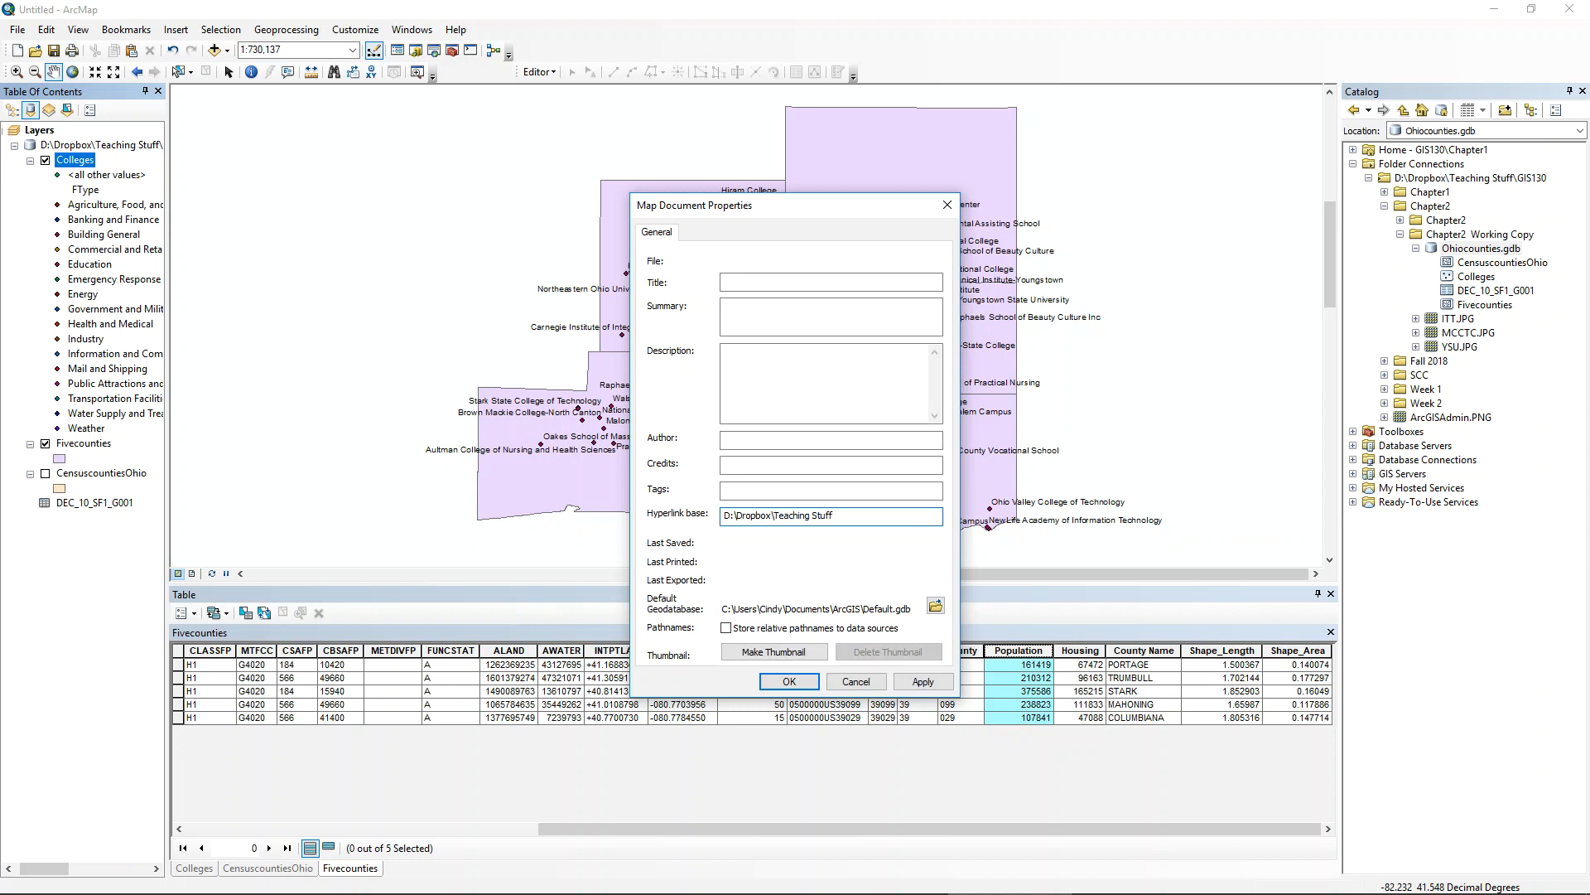
{"action": "type", "text": "\\GIS13"}
{"action": "type", "text": "0\\Chapter2r2\\Chapter2"}
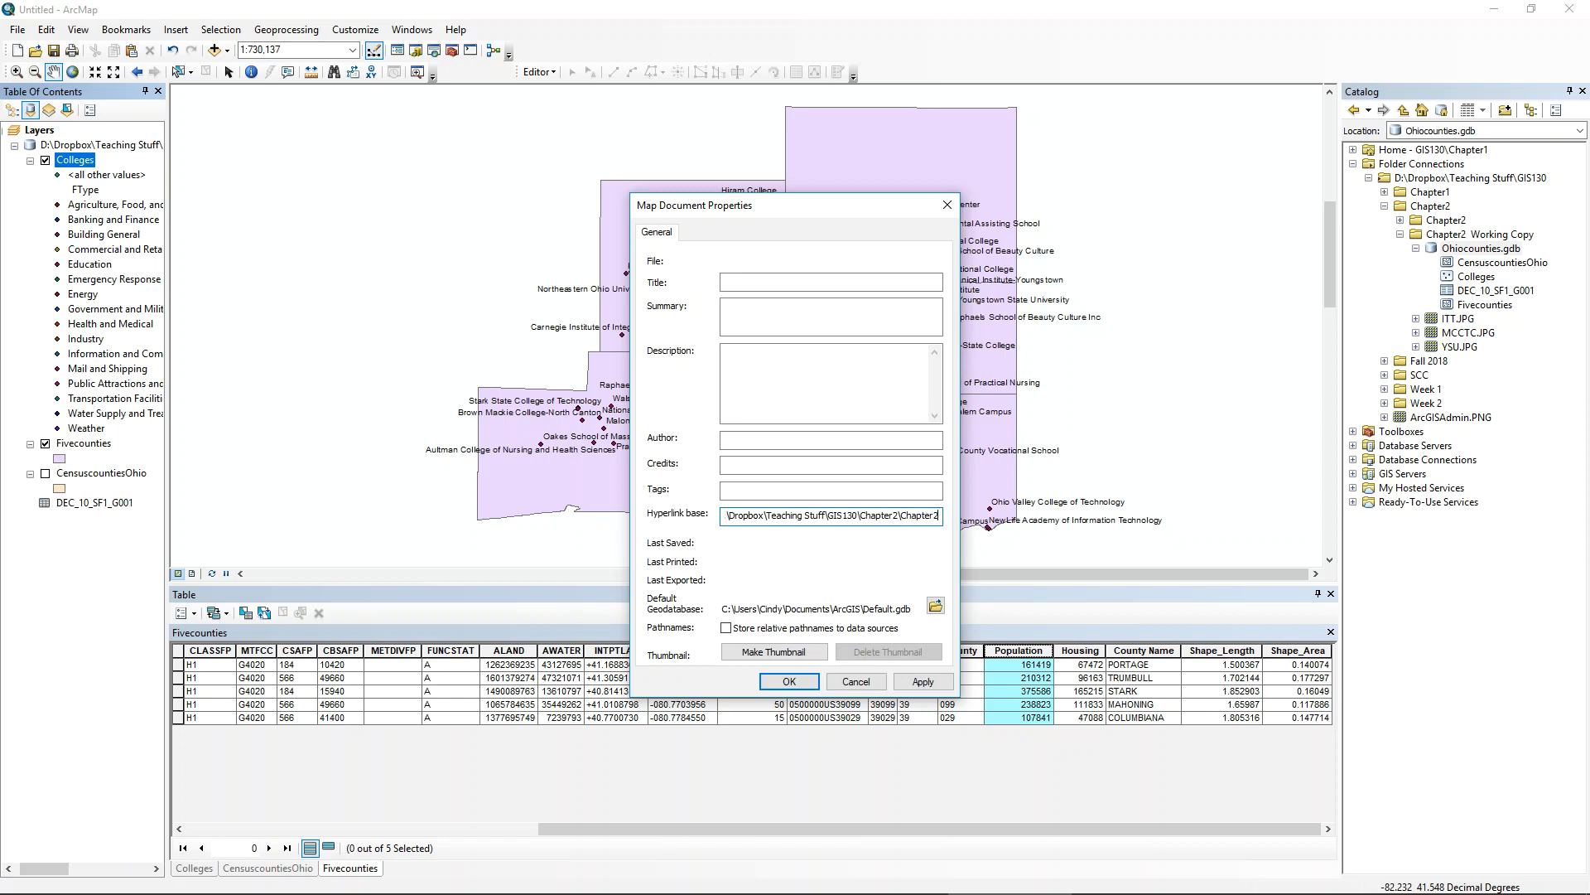
{"action": "type", "text": " Working Copy"}
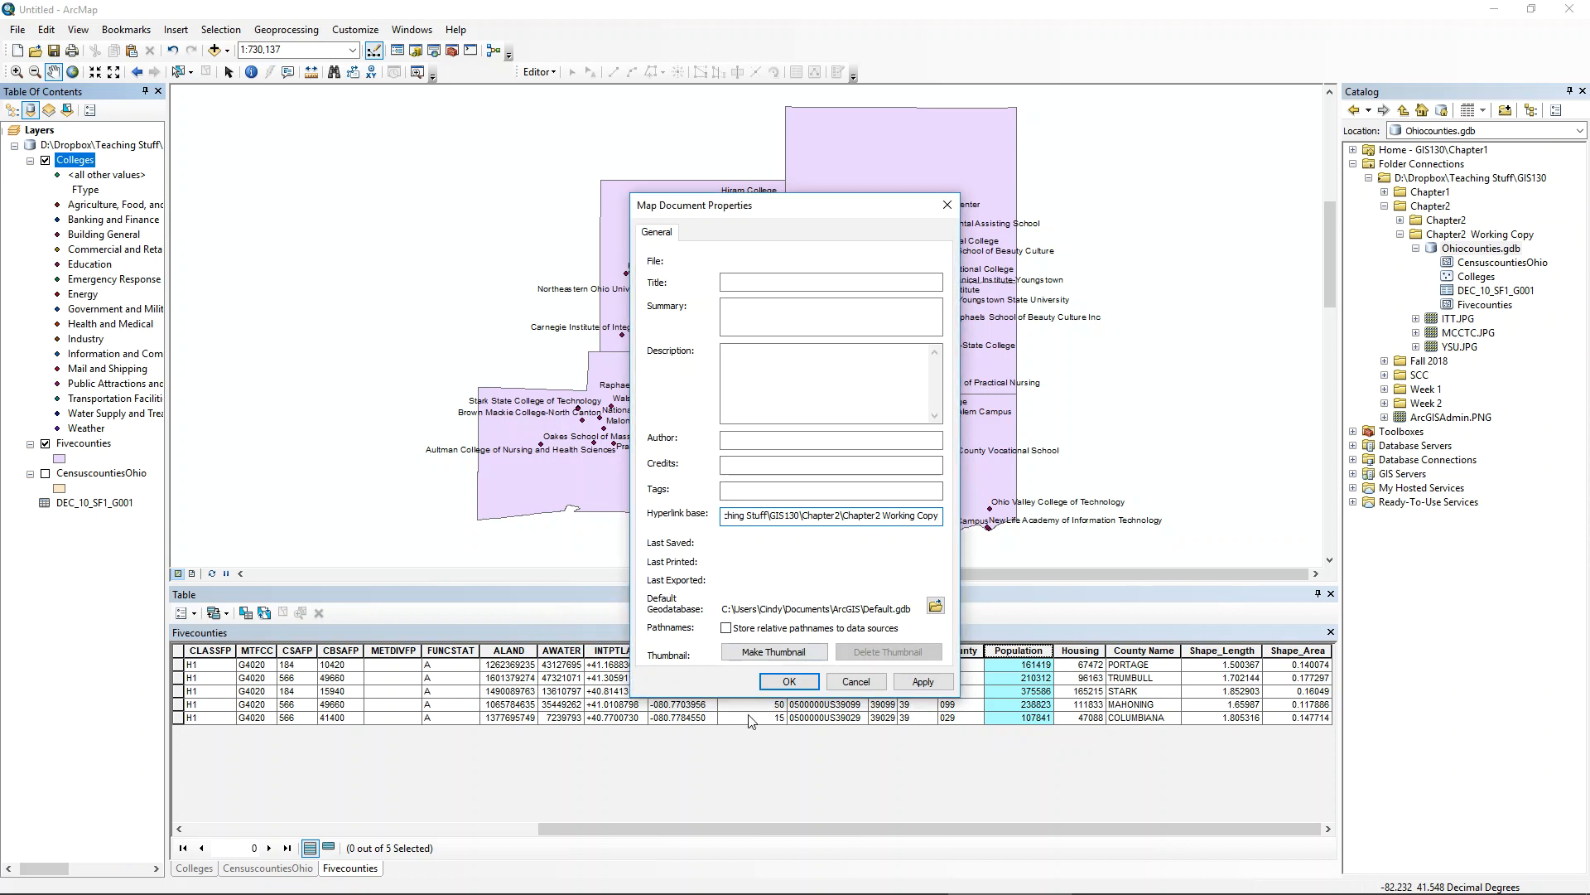
{"action": "left_click", "coordinate": [794, 680]}
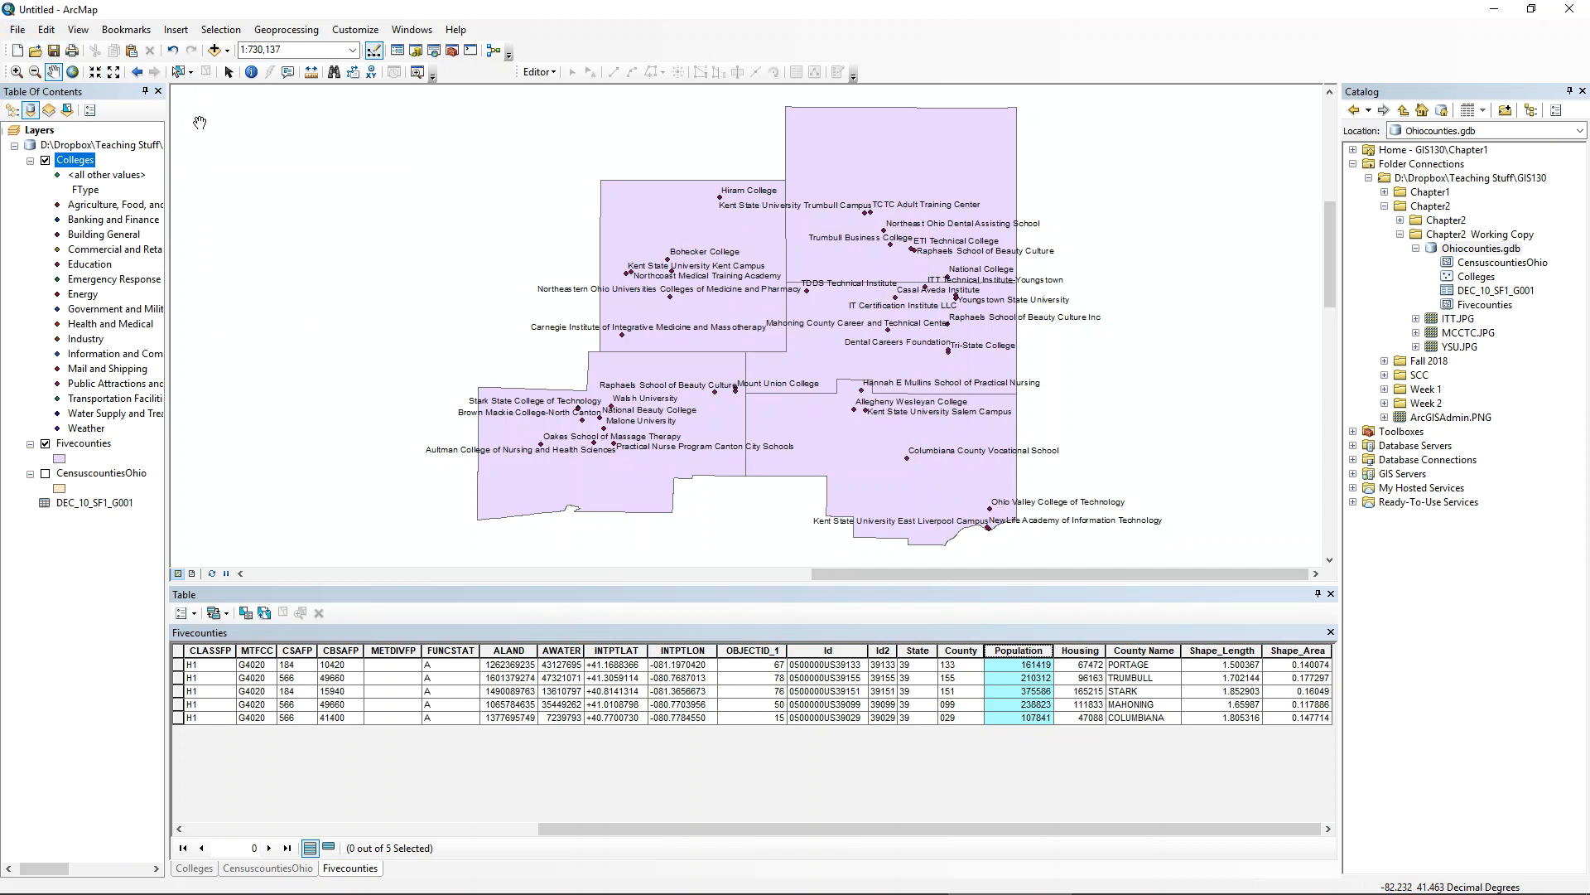
- Save the map document as Chapter2 in the Chapter2 folder of GIS130
{"action": "left_click", "coordinate": [52, 50]}
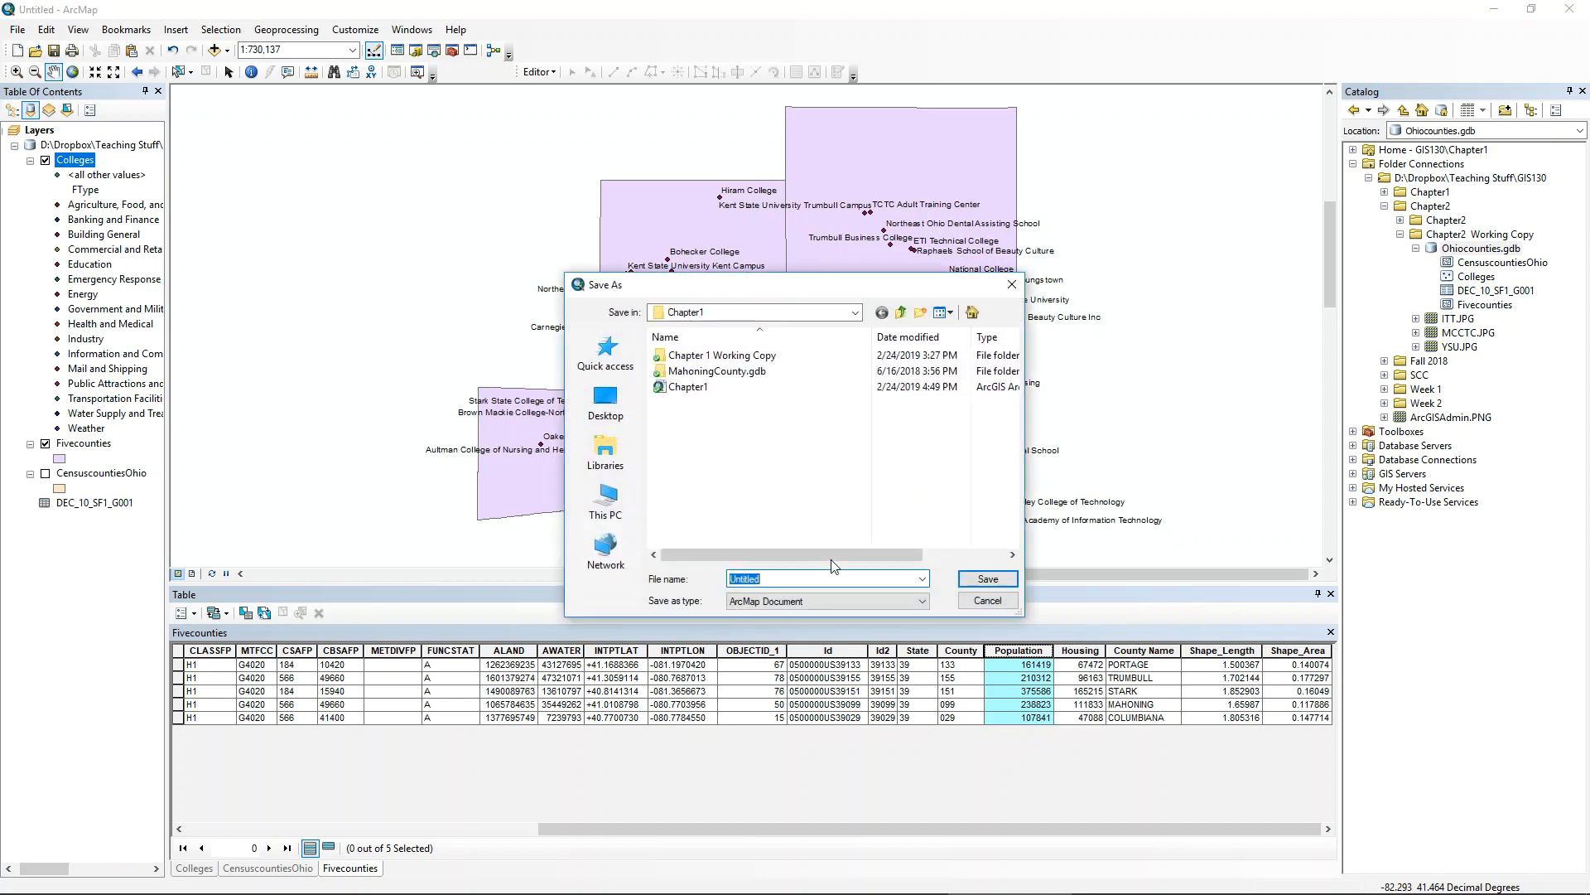
{"action": "left_click", "coordinate": [855, 313]}
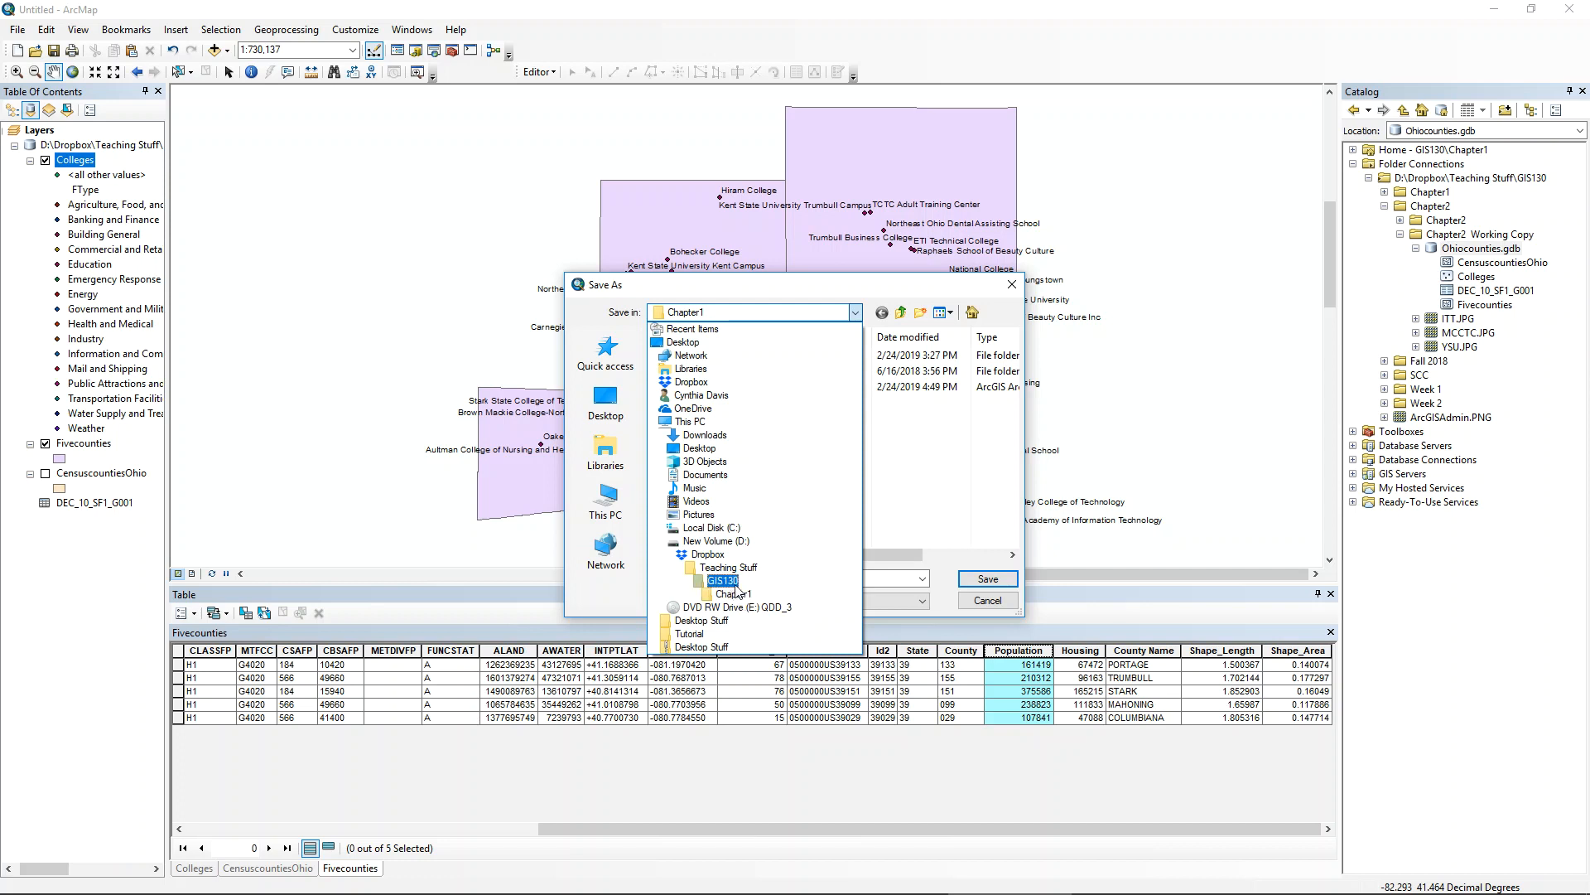
{"action": "left_click", "coordinate": [723, 581]}
{"action": "double_click", "coordinate": [692, 370]}
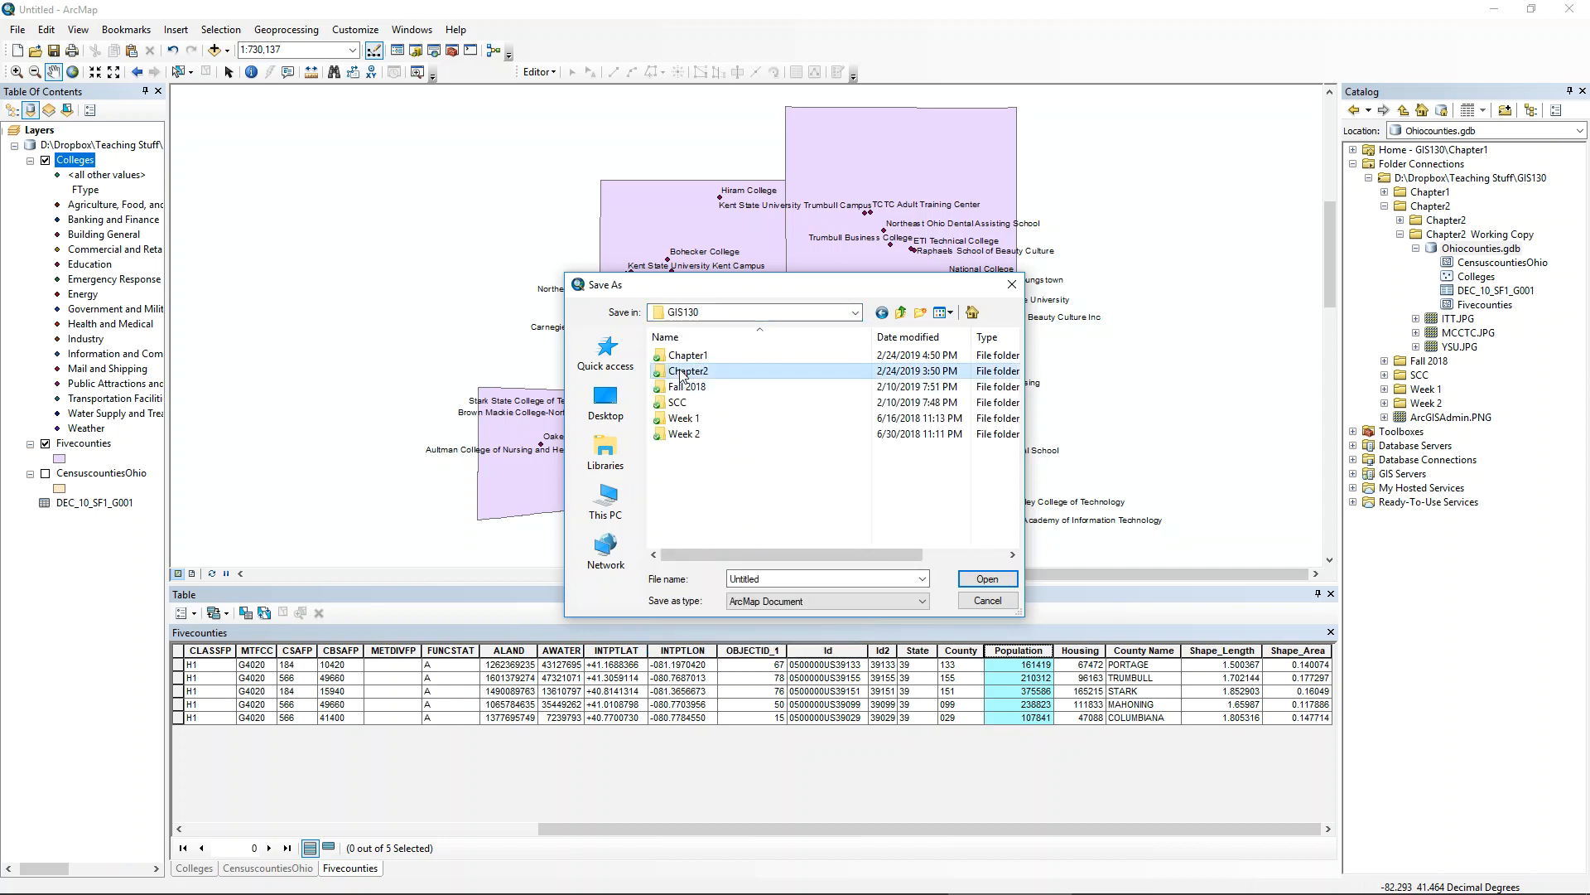
{"action": "double_click", "coordinate": [776, 577]}
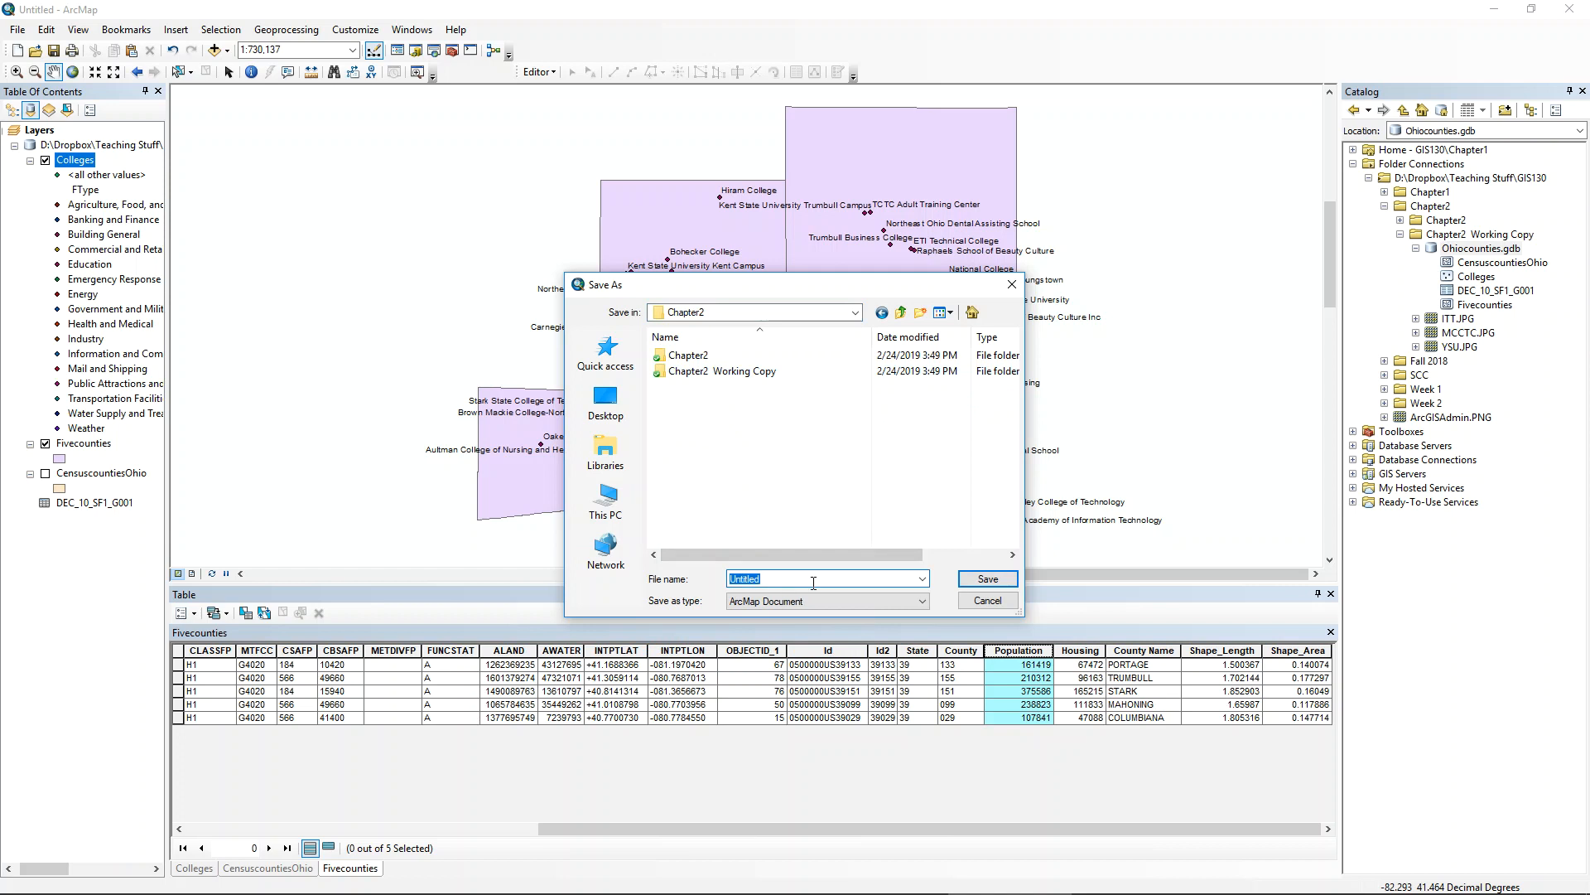
{"action": "type", "text": "Chapter2"}
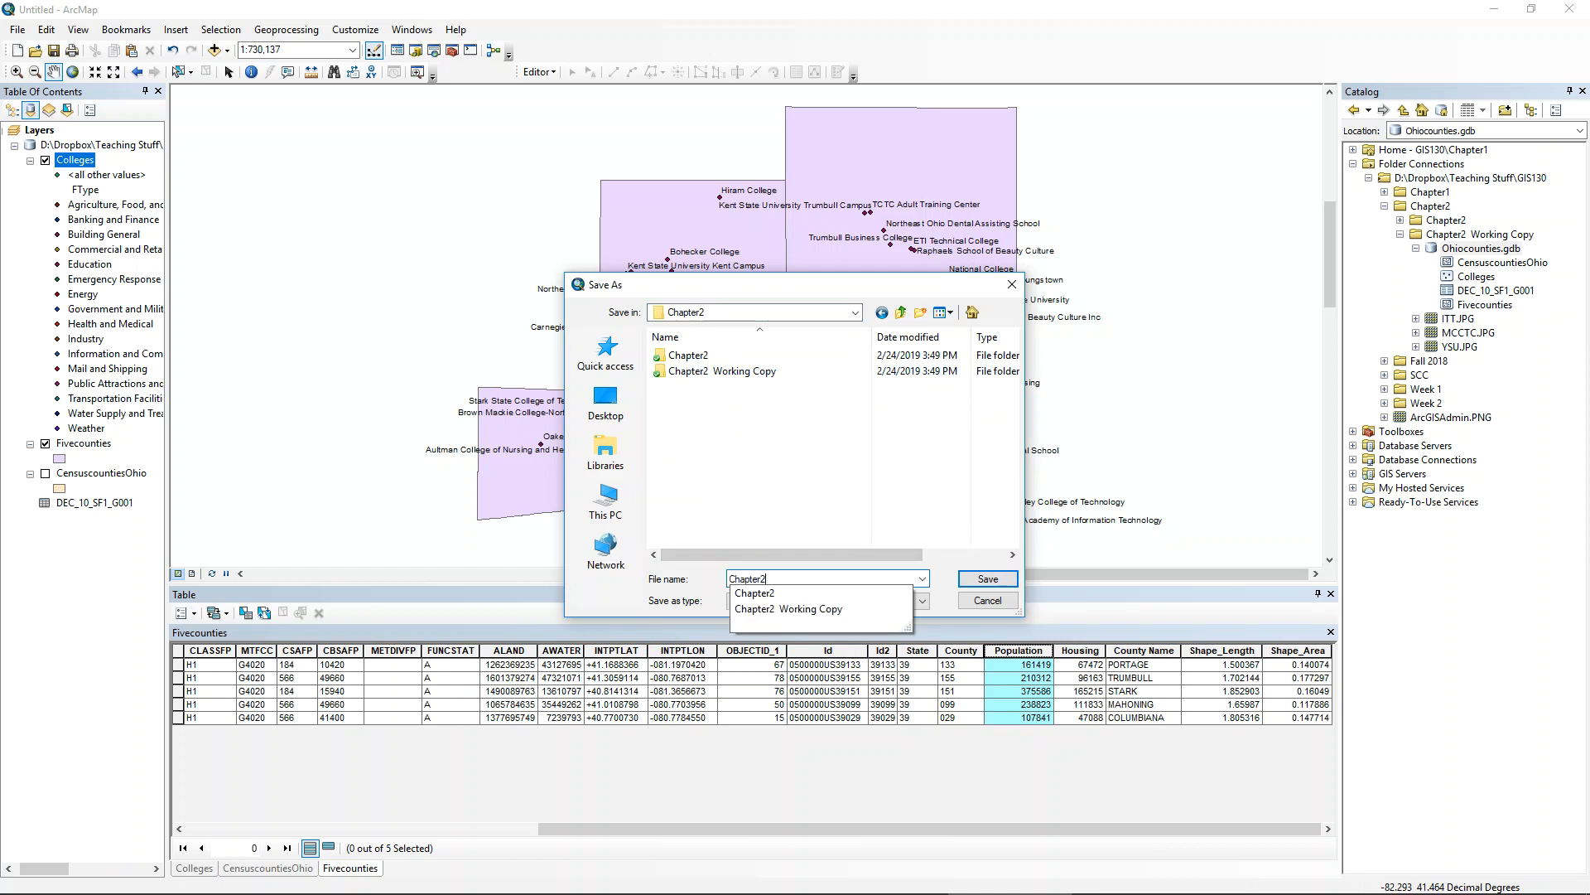
{"action": "left_click", "coordinate": [963, 580]}
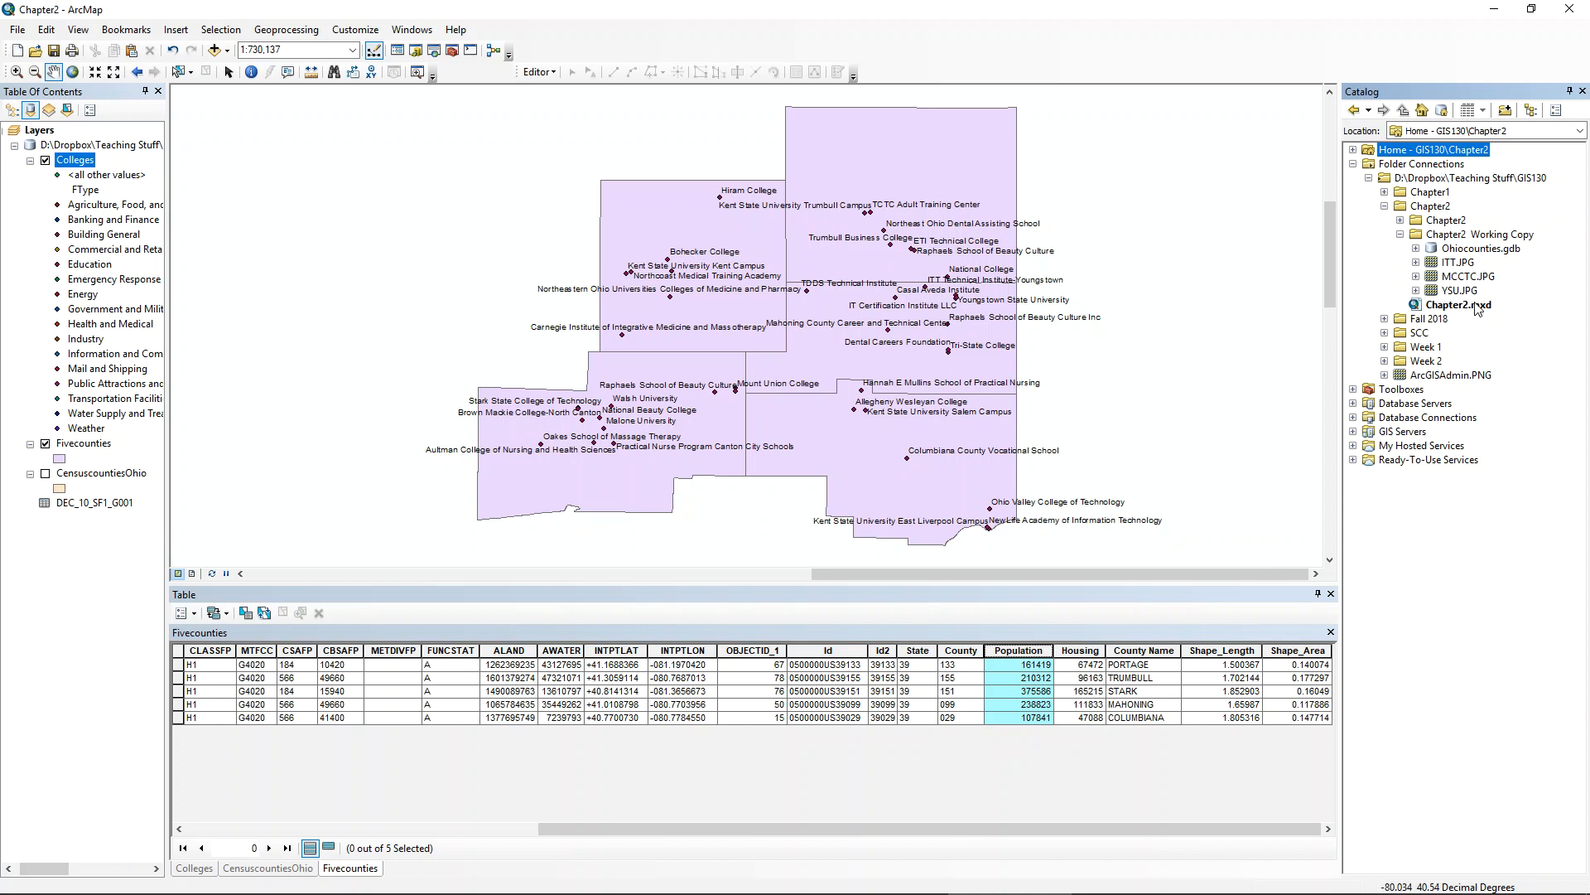
- Add a Text field named photoname with the alias Photo Name to the Fivecounties attribute table
{"action": "left_click", "coordinate": [196, 613]}
{"action": "mouse_move", "coordinate": [214, 579]}
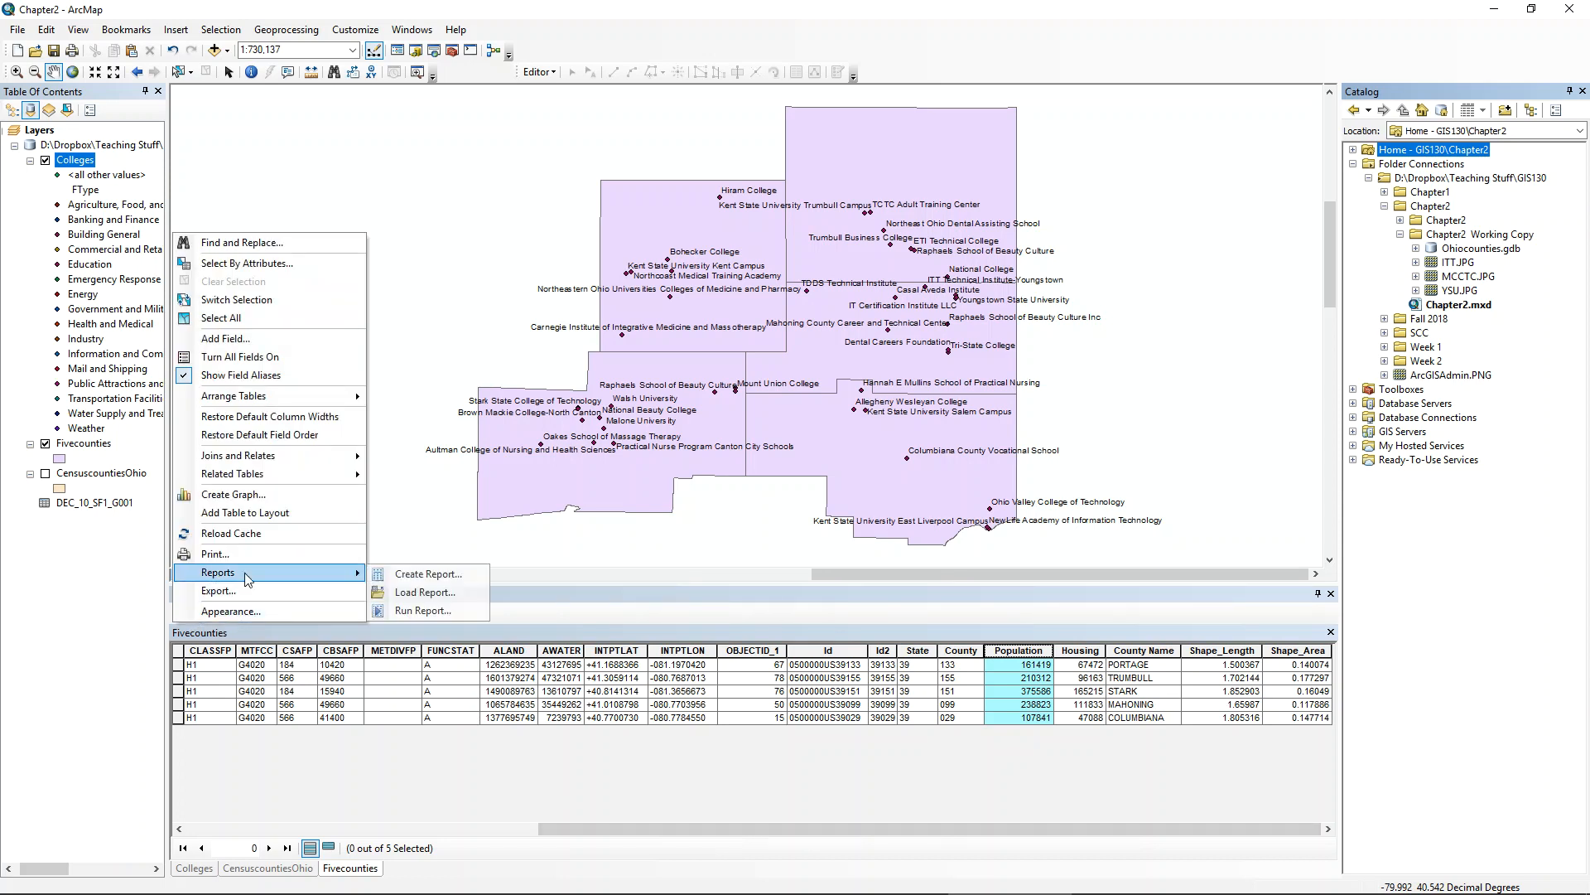
{"action": "left_click", "coordinate": [343, 348]}
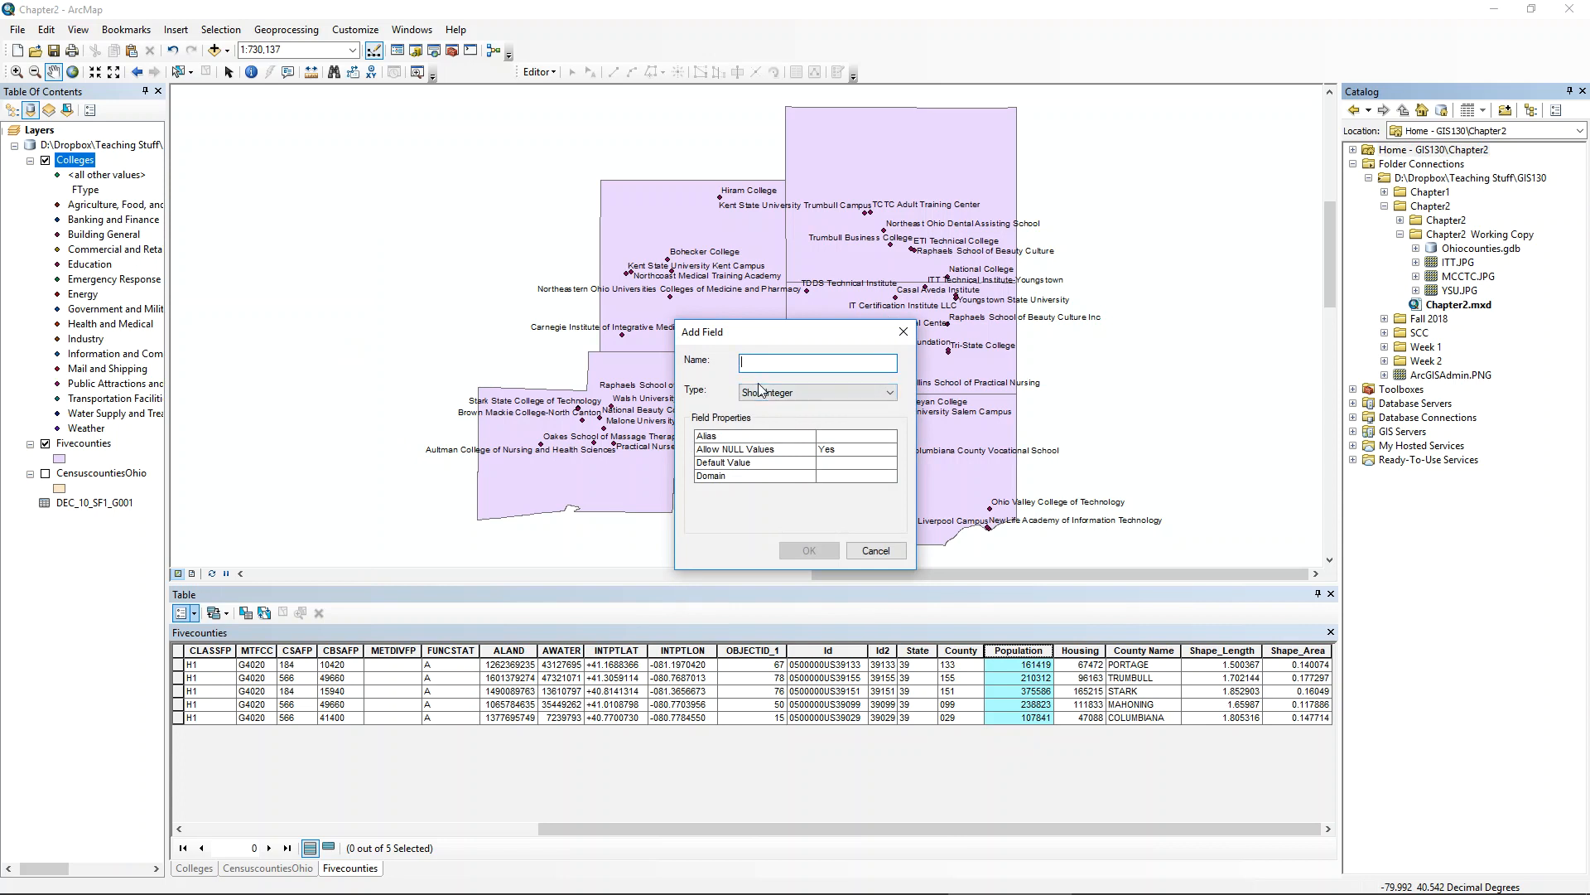
{"action": "type", "text": "photoname"}
{"action": "left_click", "coordinate": [810, 394]}
{"action": "left_click", "coordinate": [799, 456]}
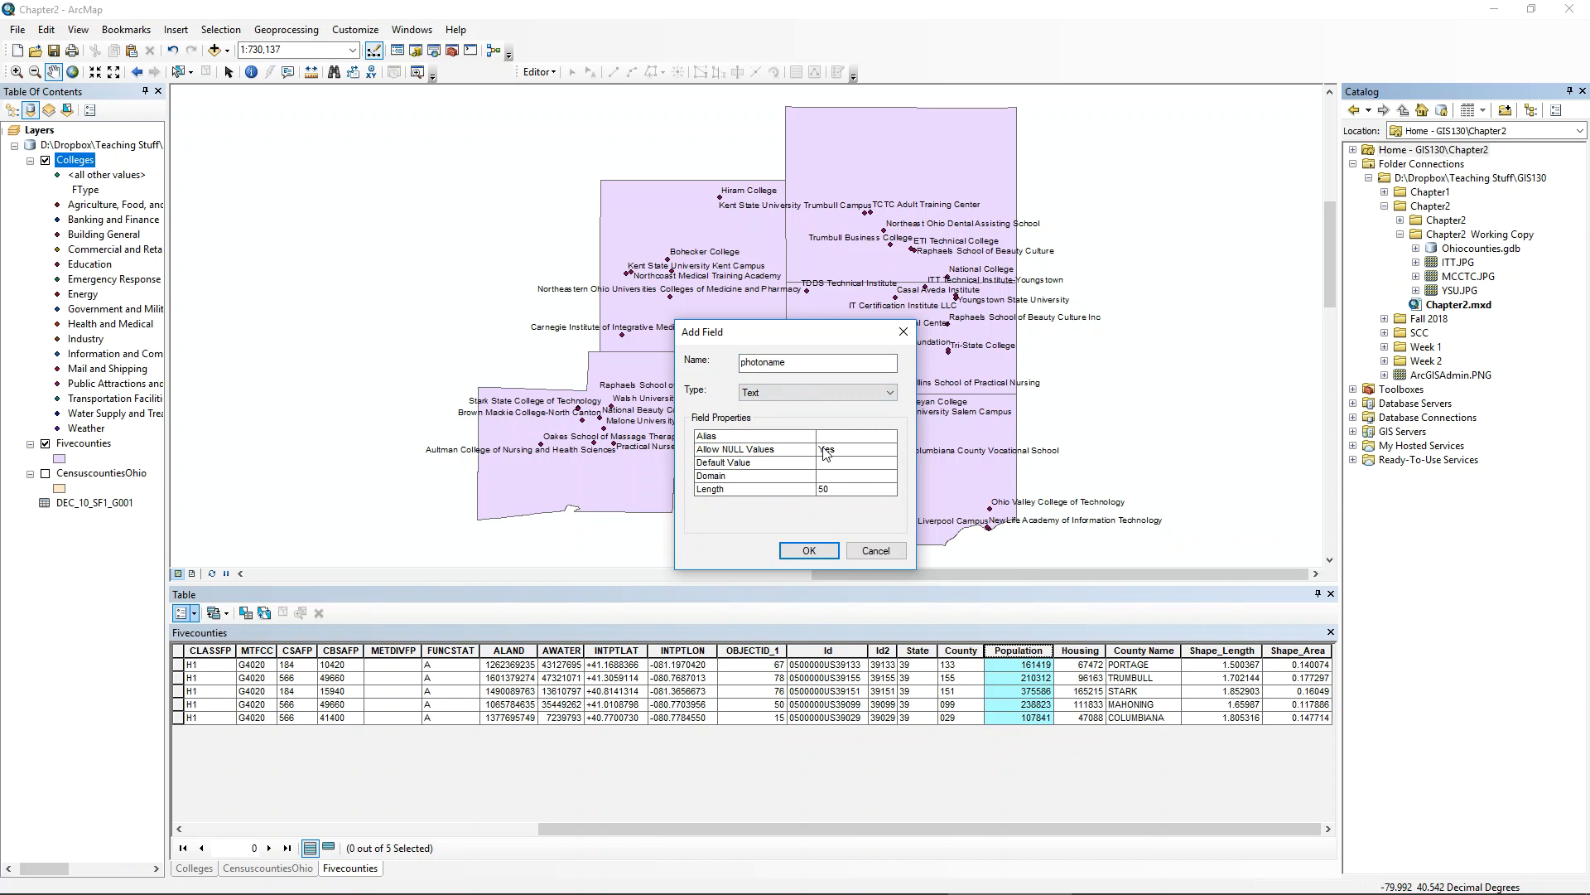
{"action": "left_click", "coordinate": [823, 437]}
{"action": "type", "text": "Photo Nam"}
{"action": "left_click", "coordinate": [812, 552]}
{"action": "left_click_drag", "start_coordinate": [1025, 828], "coordinate": [1253, 828]}
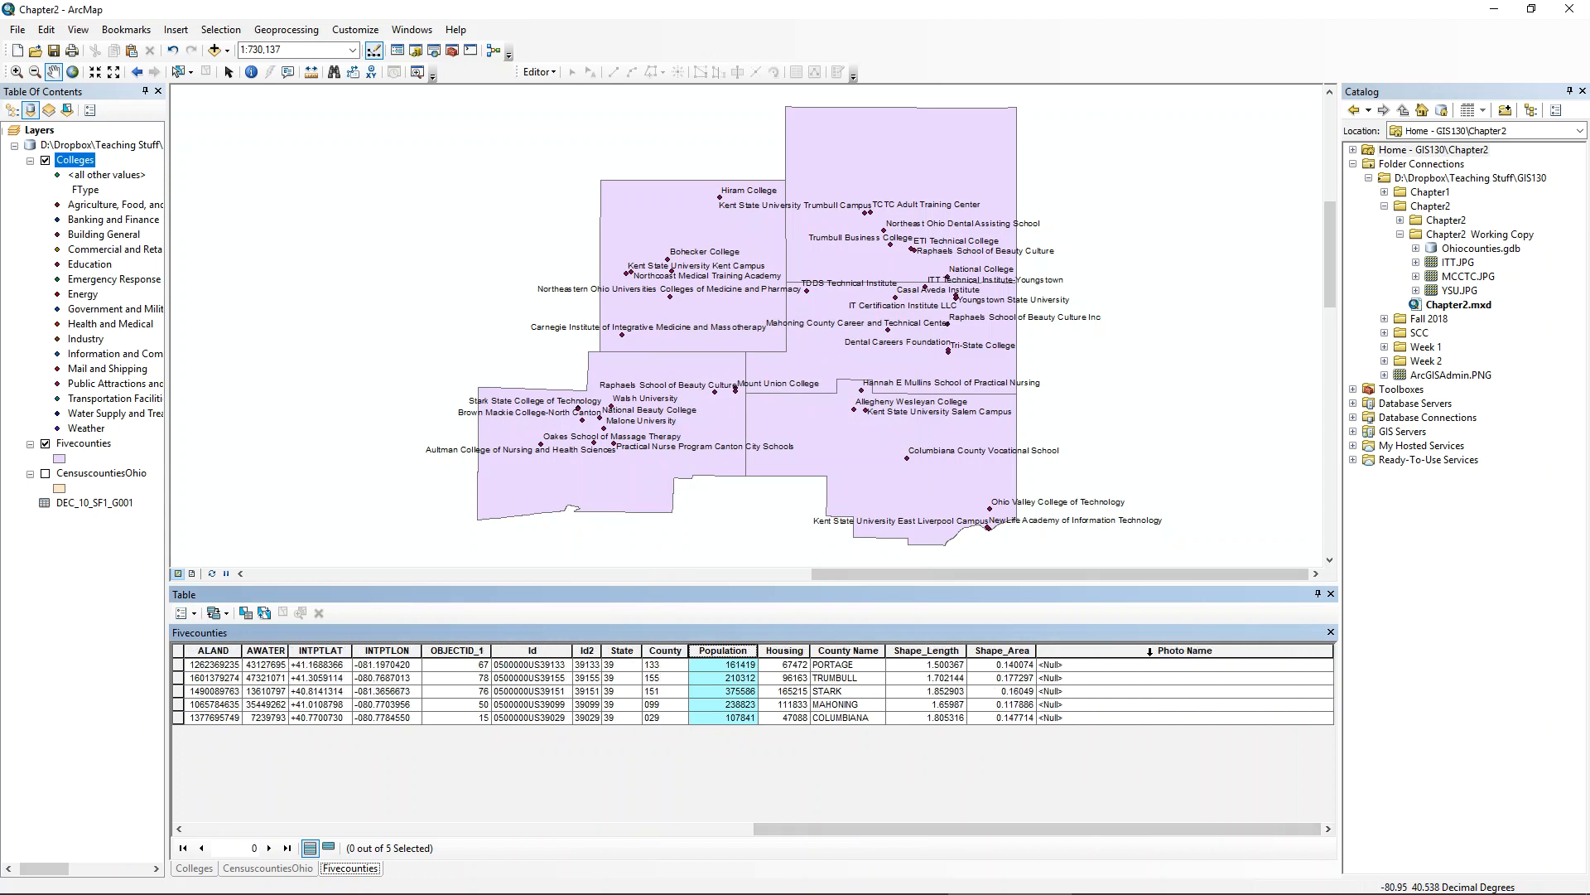
- Change the alias of the photoname field in the Fivecounties attribute table to Photo Names
{"action": "right_click", "coordinate": [1157, 650]}
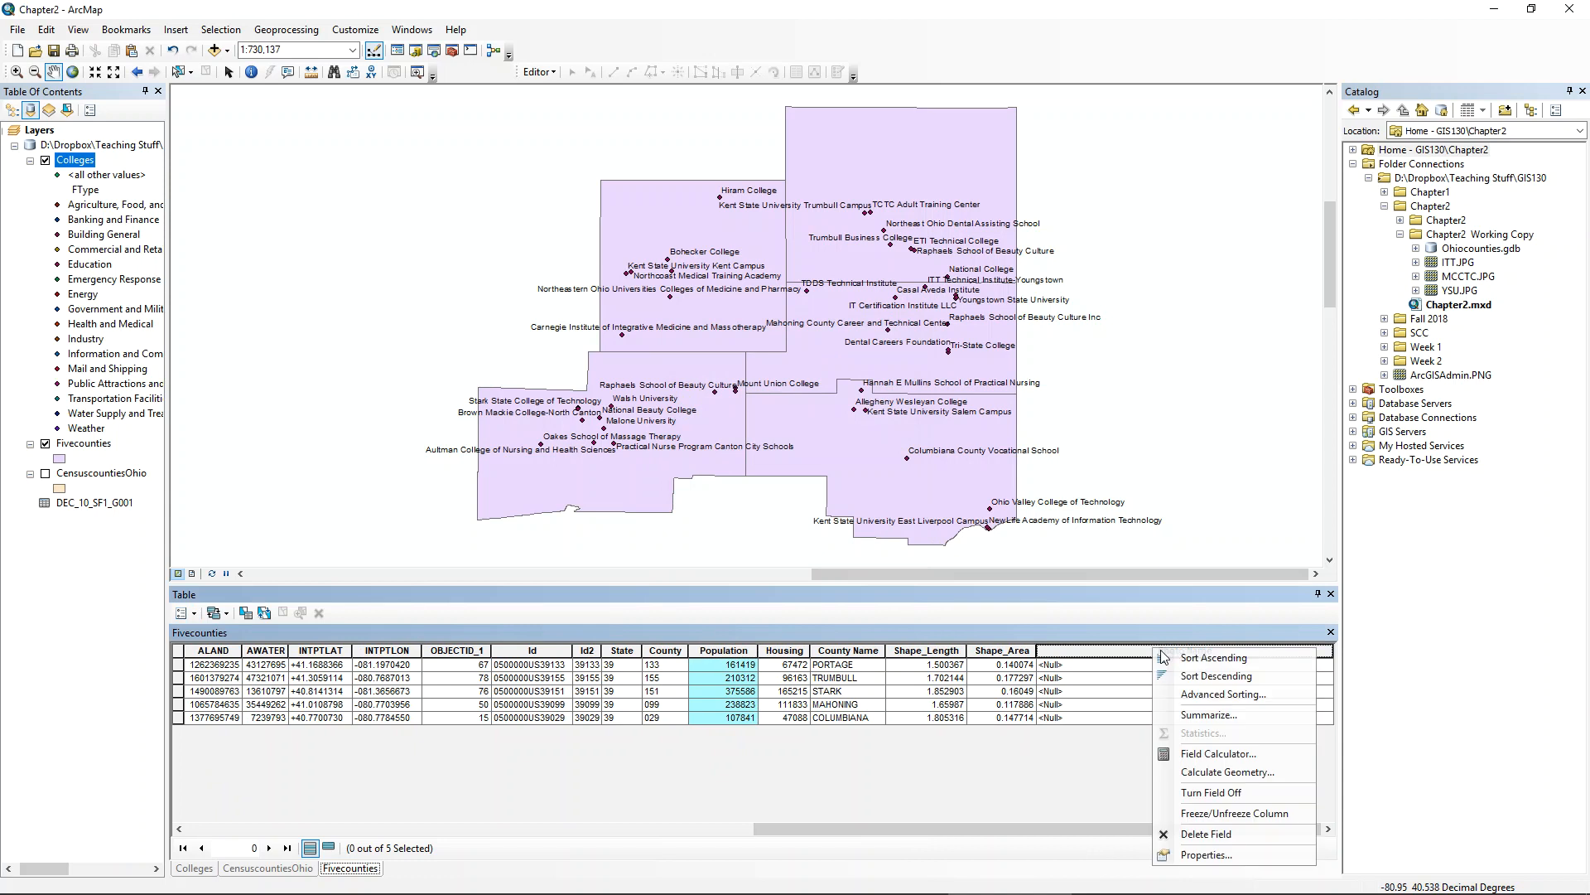
{"action": "left_click", "coordinate": [1222, 856]}
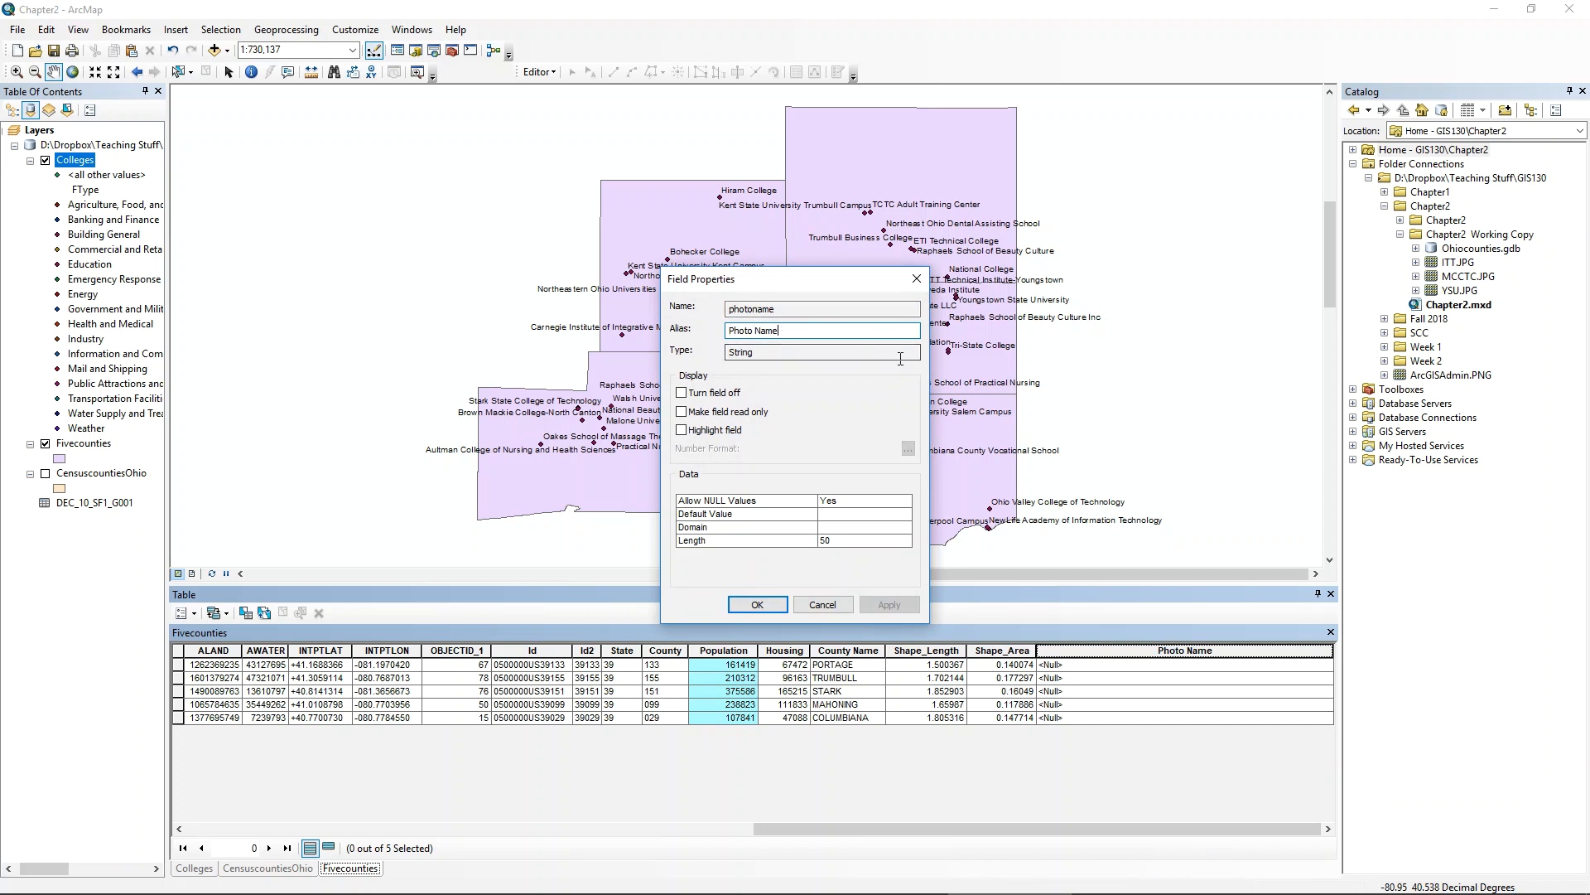
{"action": "left_click", "coordinate": [899, 330]}
{"action": "type", "text": "s"}
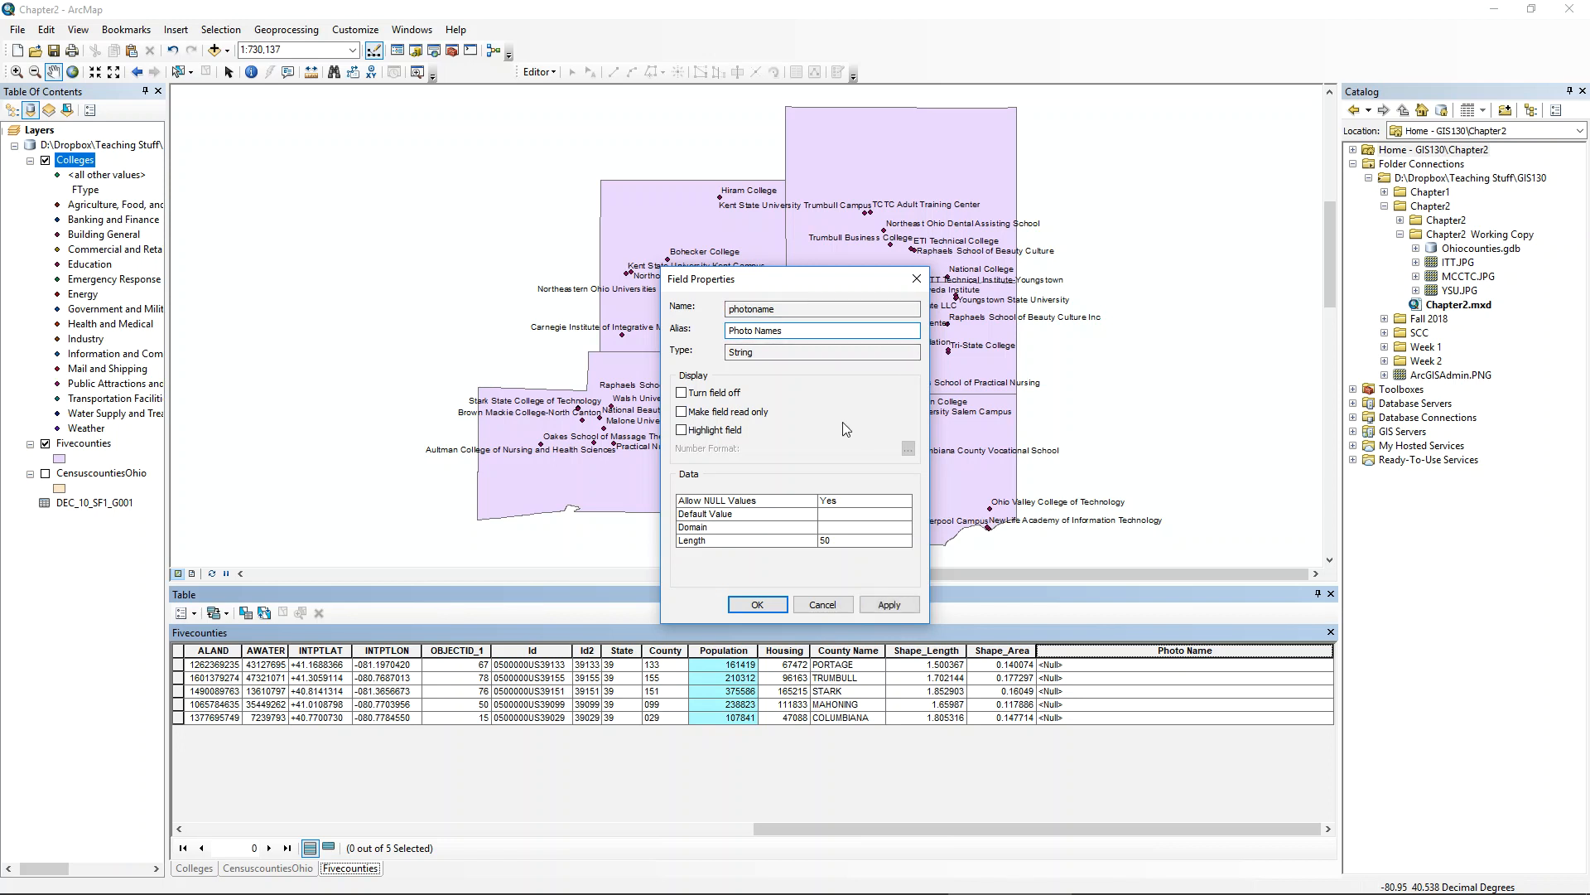
{"action": "left_click", "coordinate": [755, 607]}
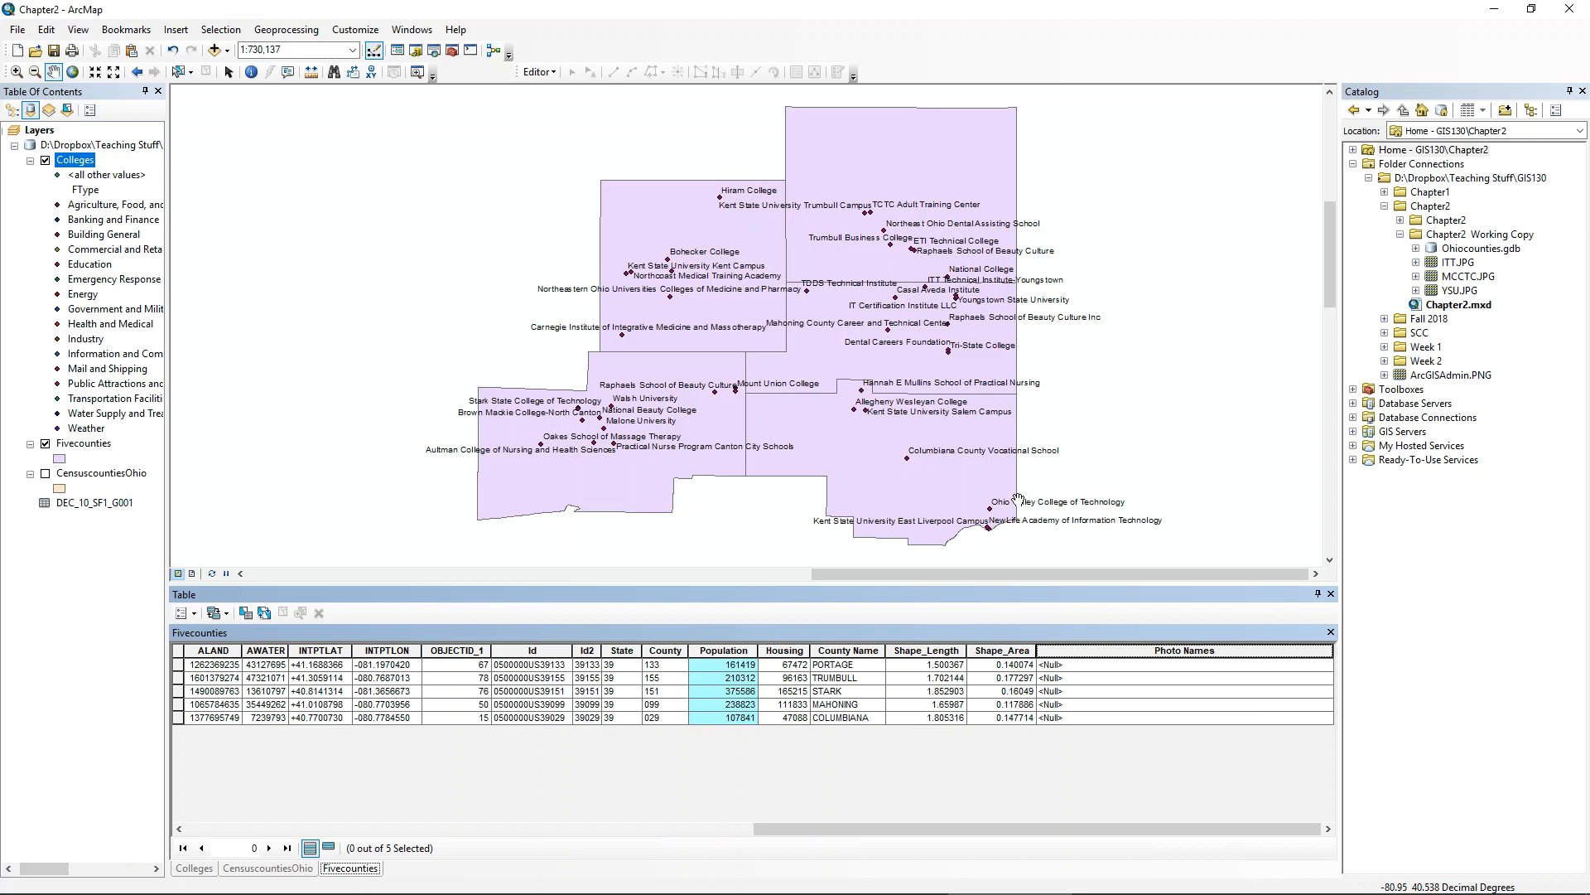
{"action": "left_click", "coordinate": [552, 73]}
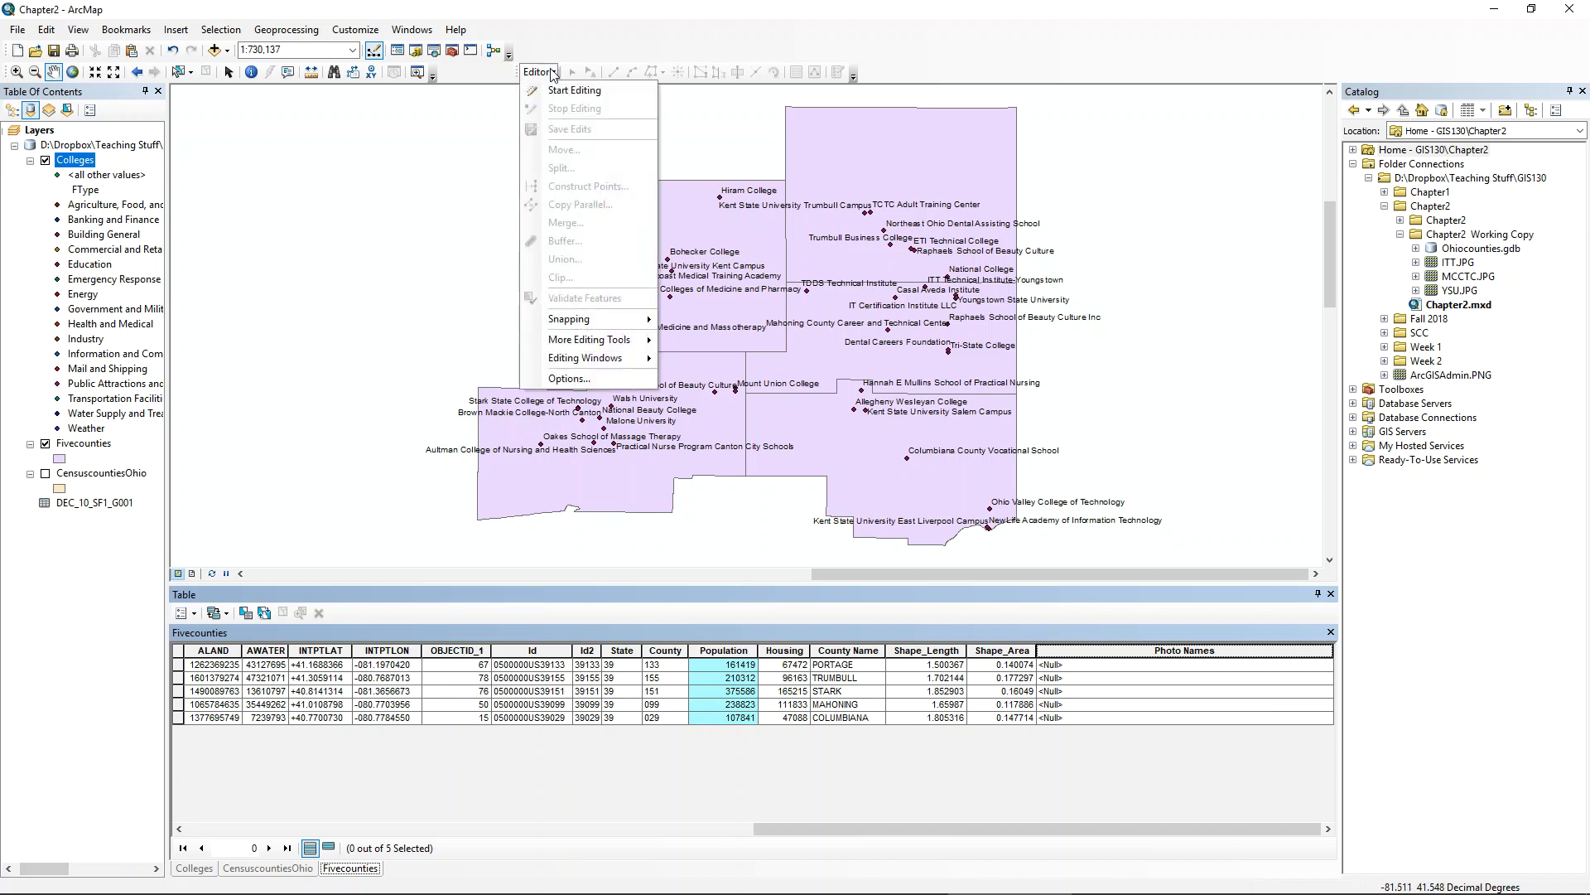
{"action": "left_click", "coordinate": [555, 90]}
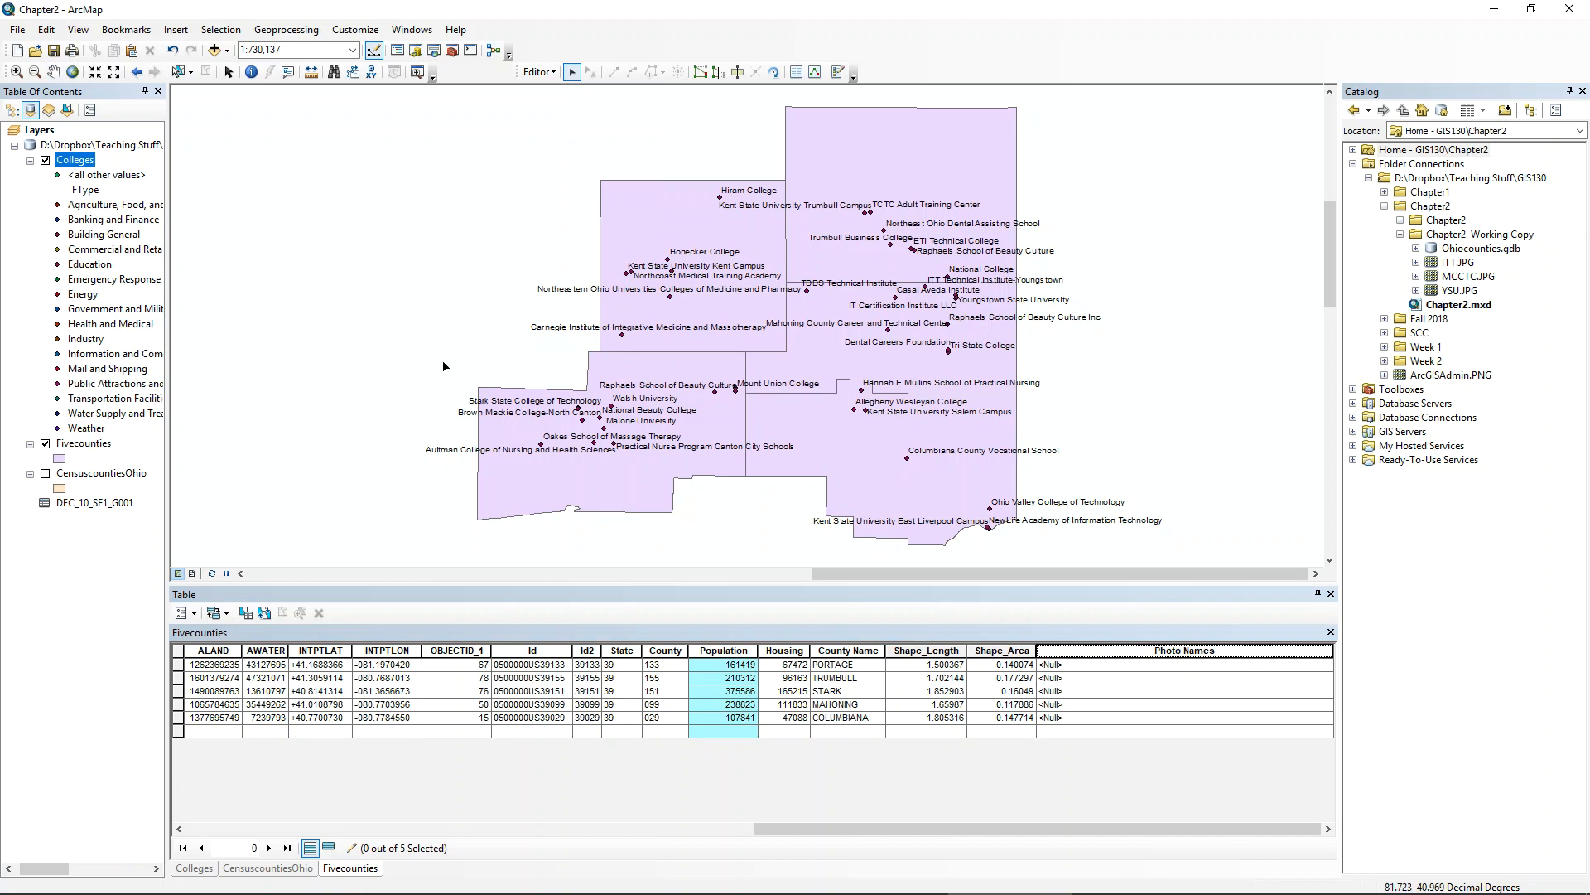
{"action": "left_click", "coordinate": [1061, 678]}
{"action": "left_click", "coordinate": [1059, 664]}
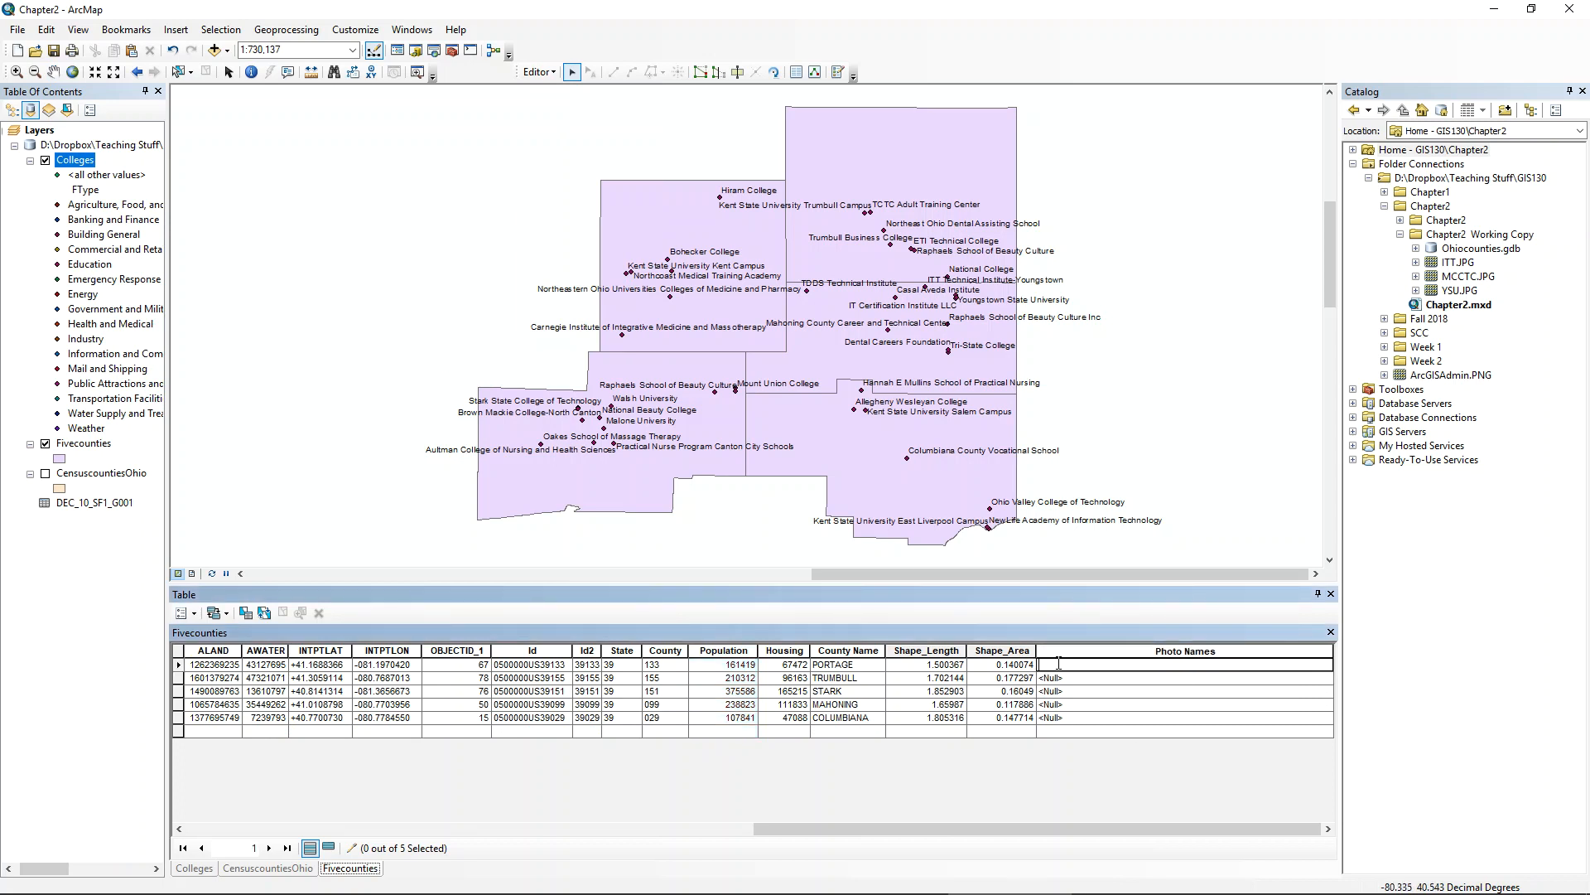
{"action": "left_click", "coordinate": [1066, 678]}
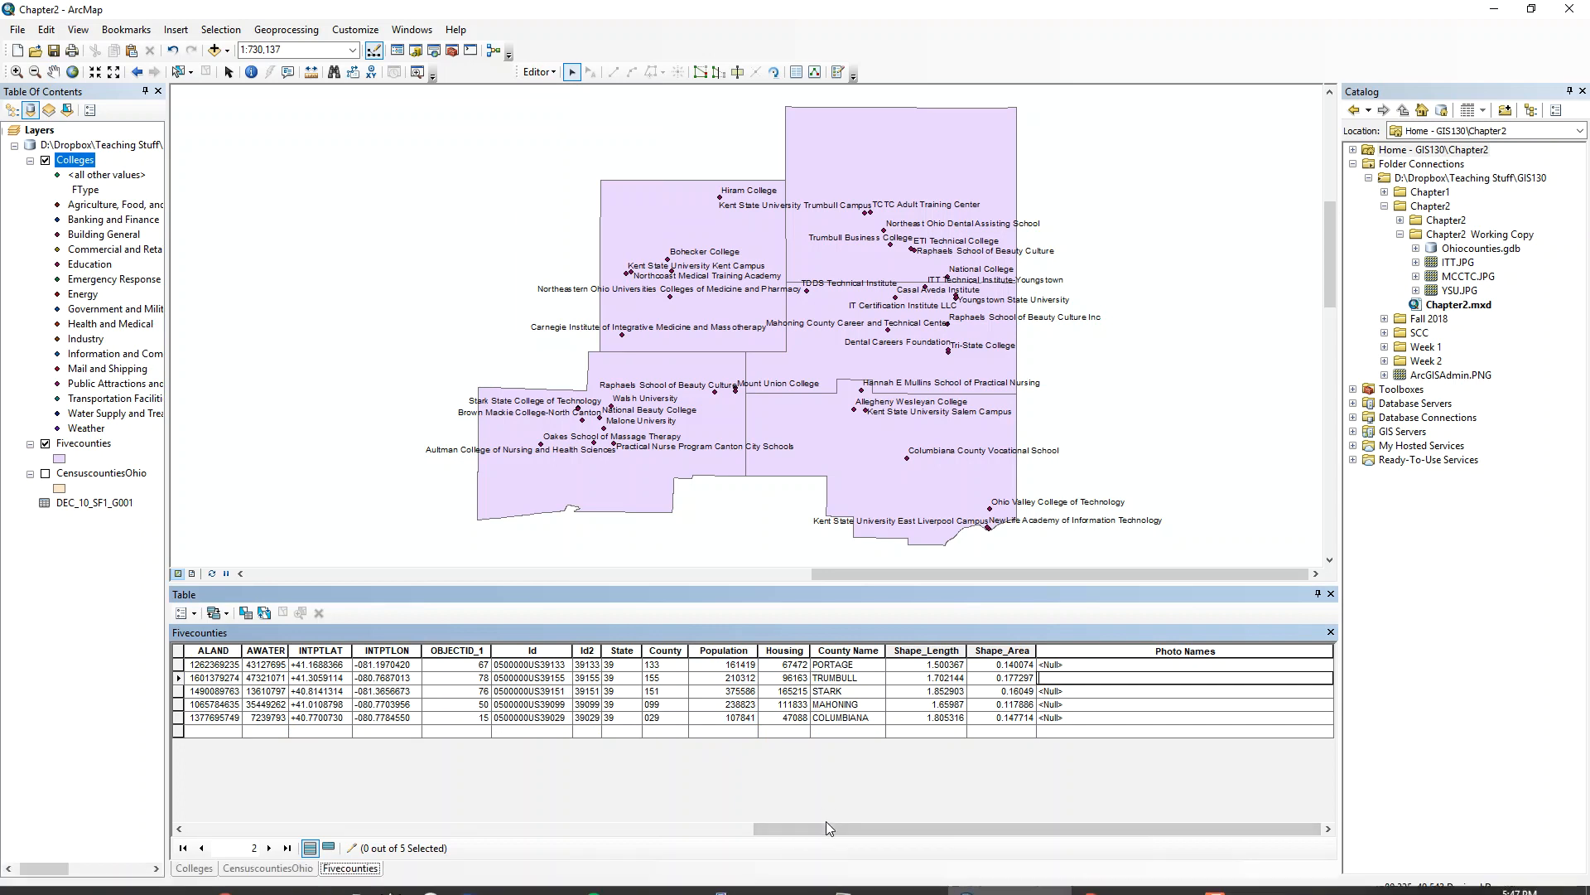
{"action": "left_click_drag", "start_coordinate": [814, 830], "coordinate": [222, 825]}
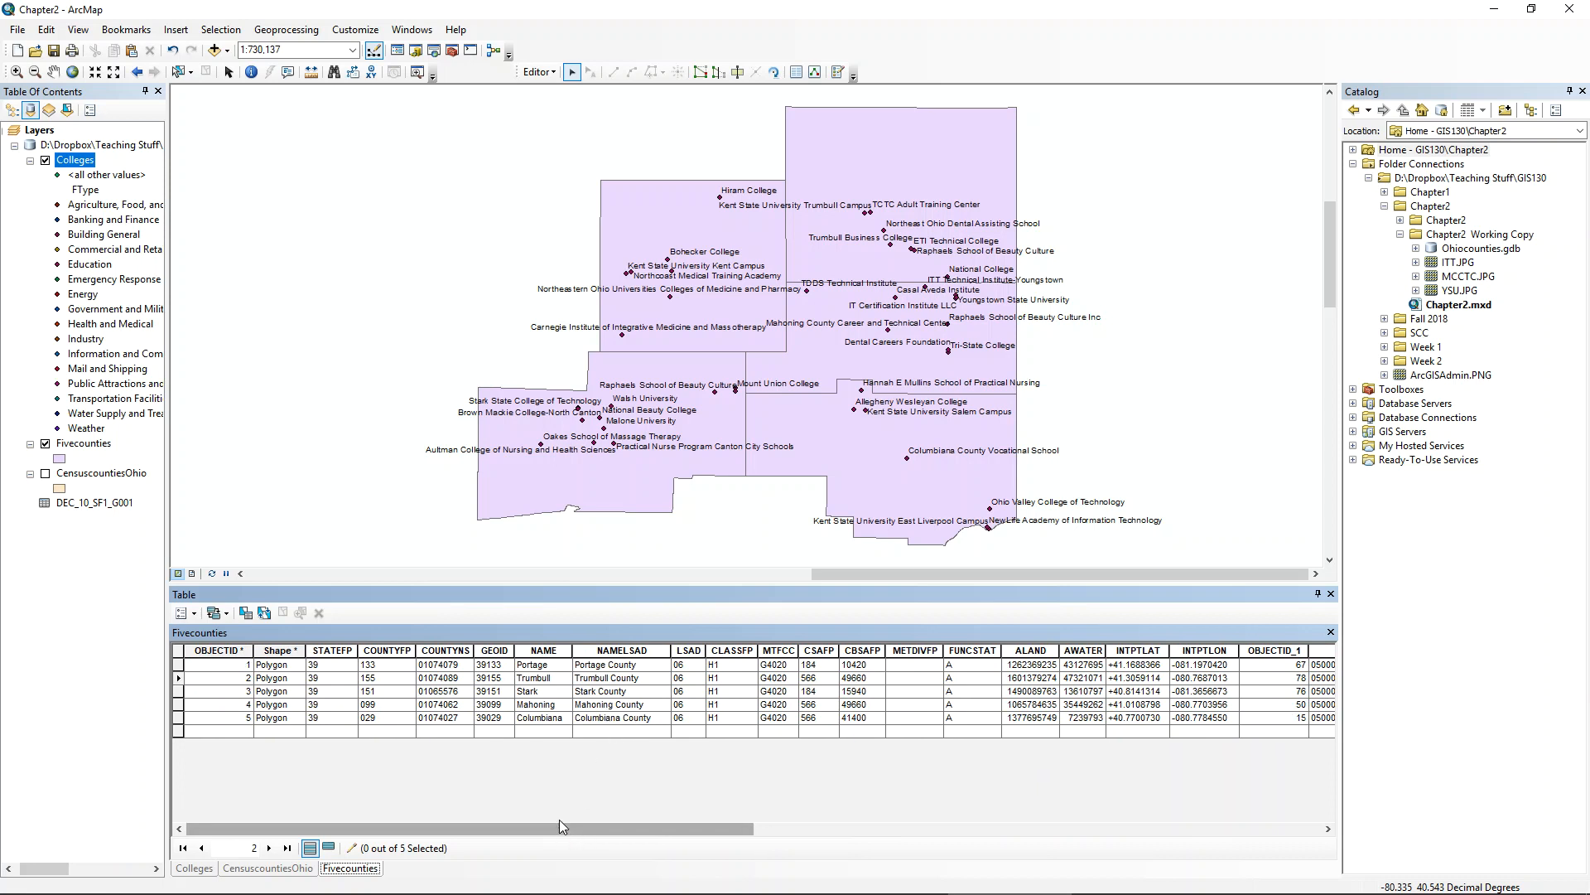
{"action": "left_click_drag", "start_coordinate": [568, 821], "coordinate": [1205, 867]}
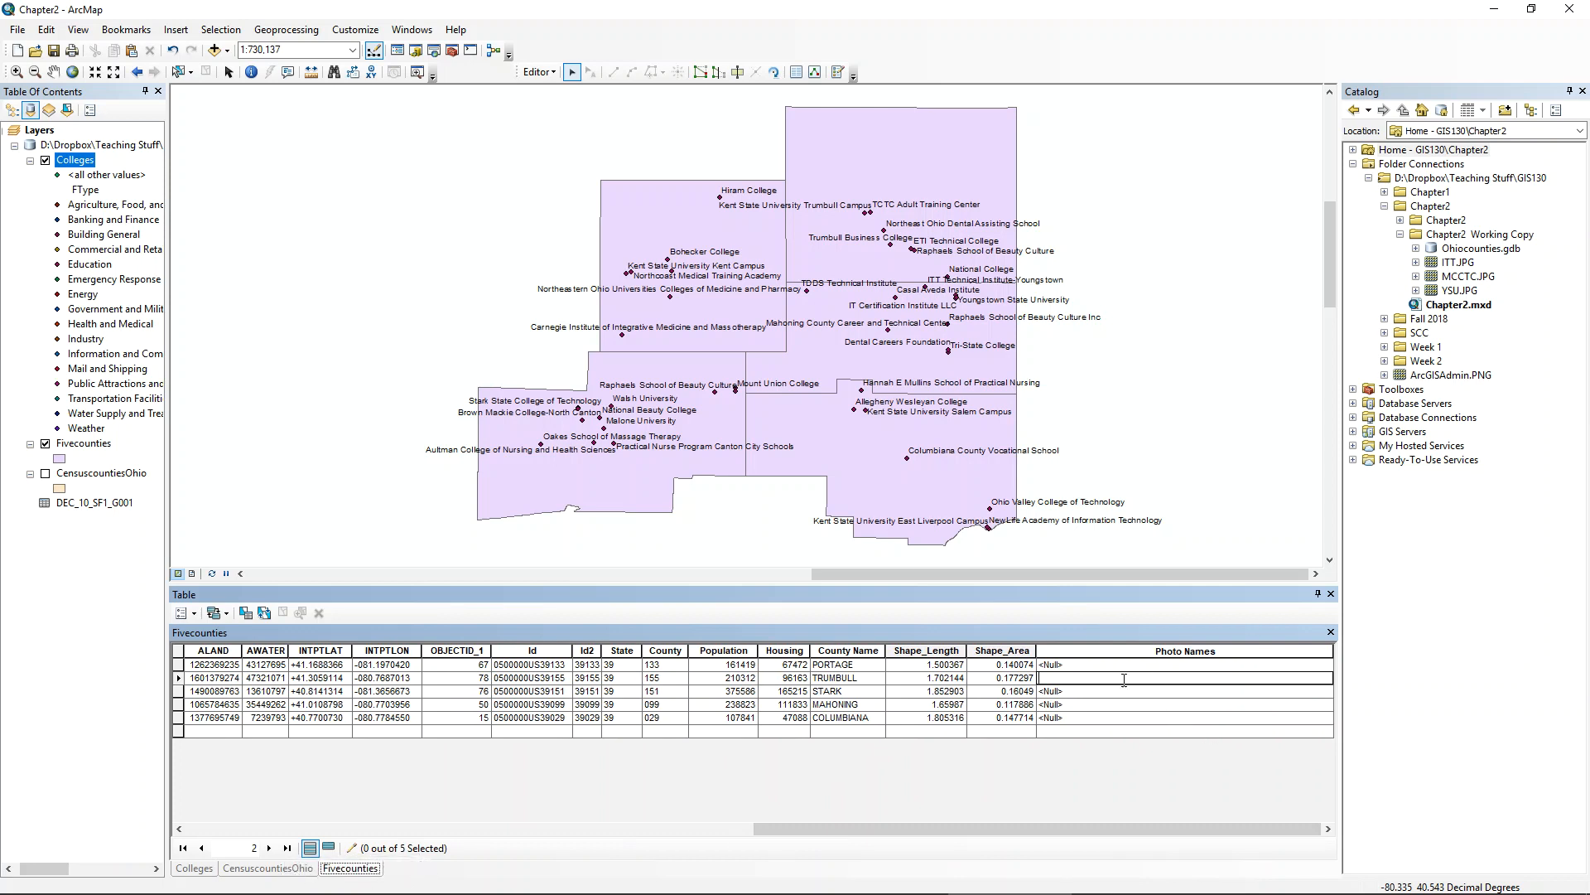
{"action": "key", "text": "Return"}
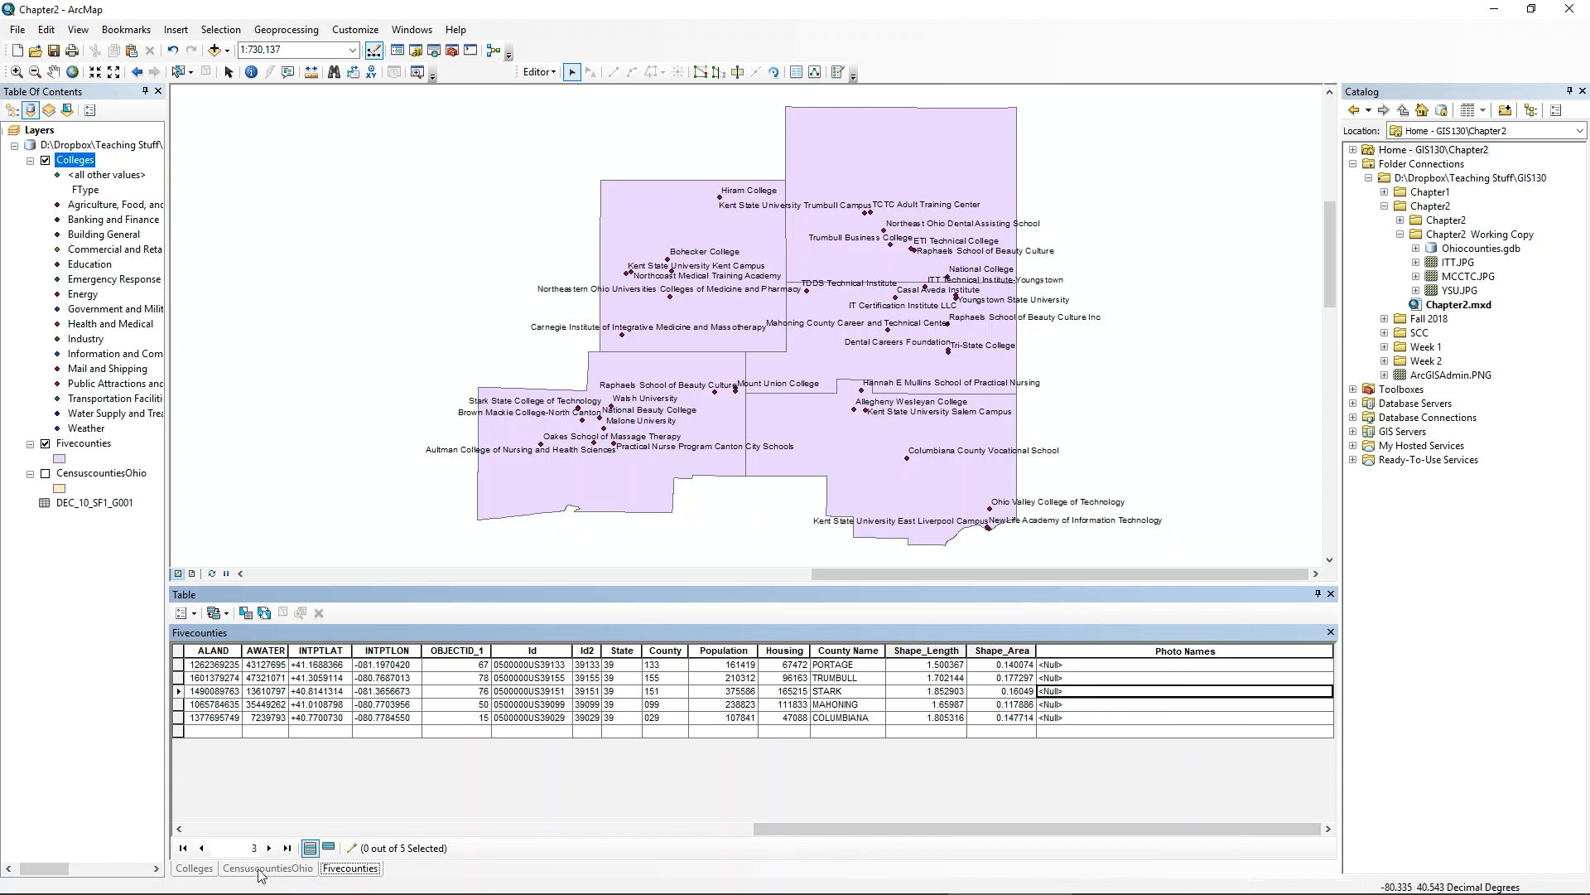
- Switch to the Colleges attribute table and stop the edit session so that fields can be added
{"action": "left_click", "coordinate": [197, 870]}
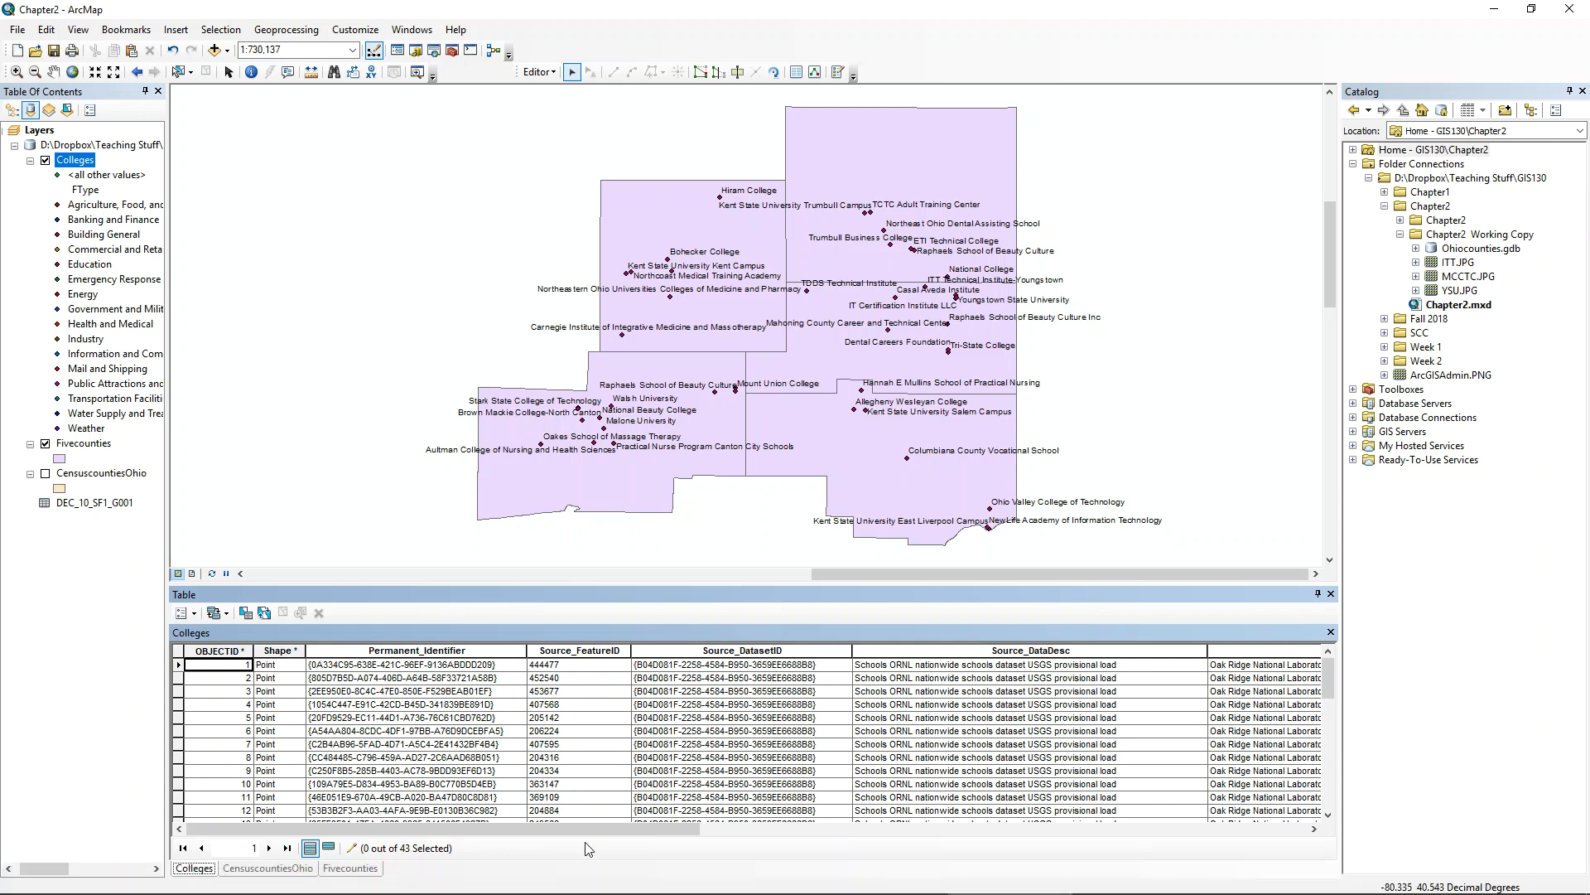
{"action": "left_click", "coordinate": [540, 73]}
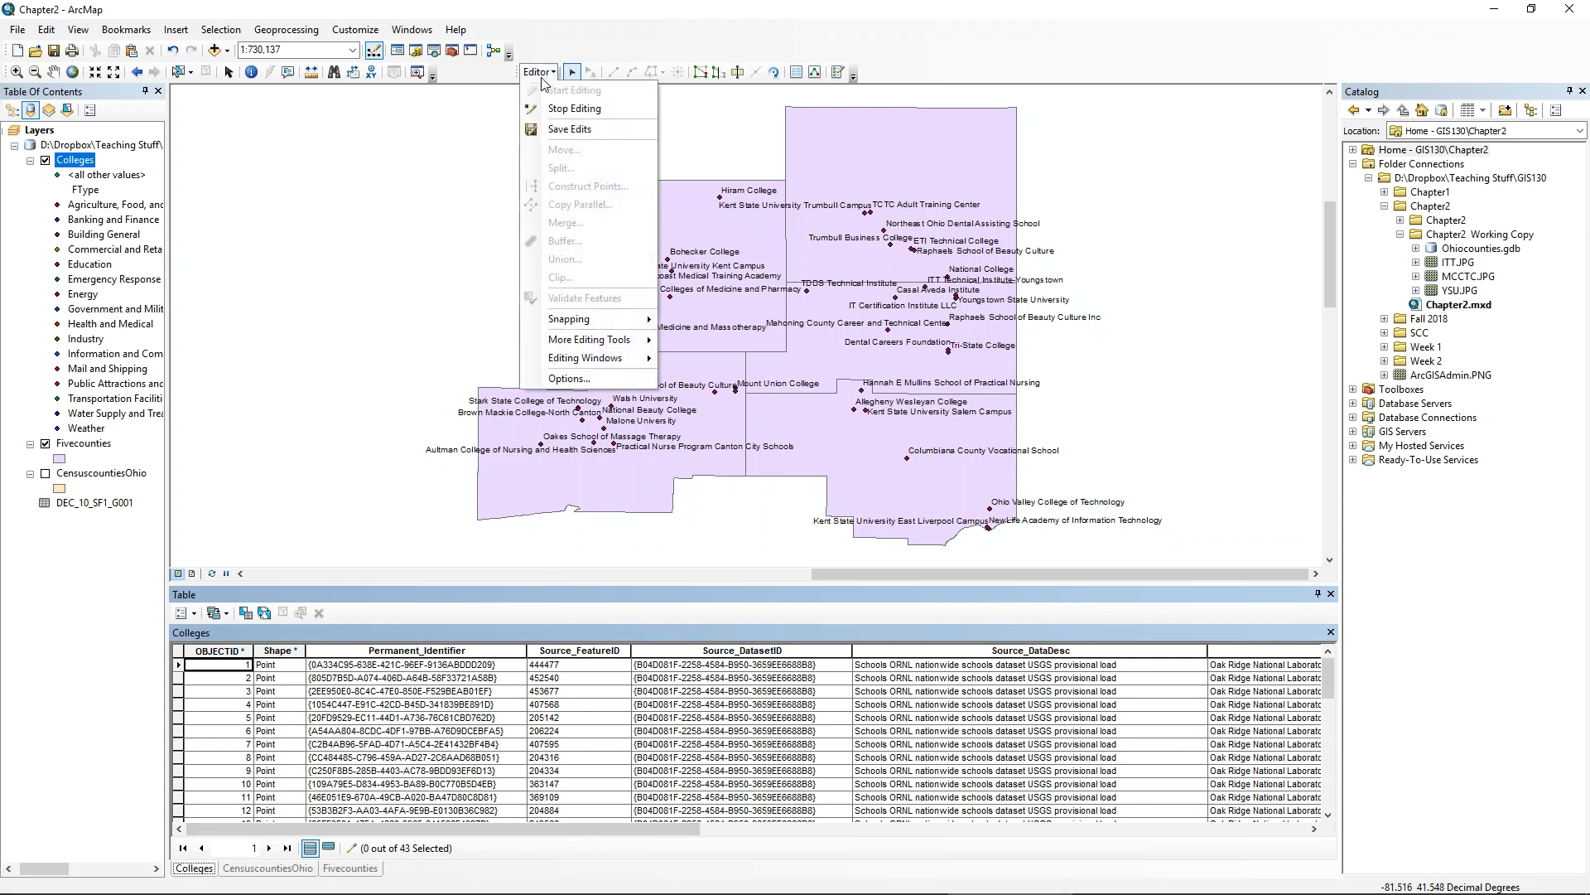
{"action": "left_click", "coordinate": [187, 614]}
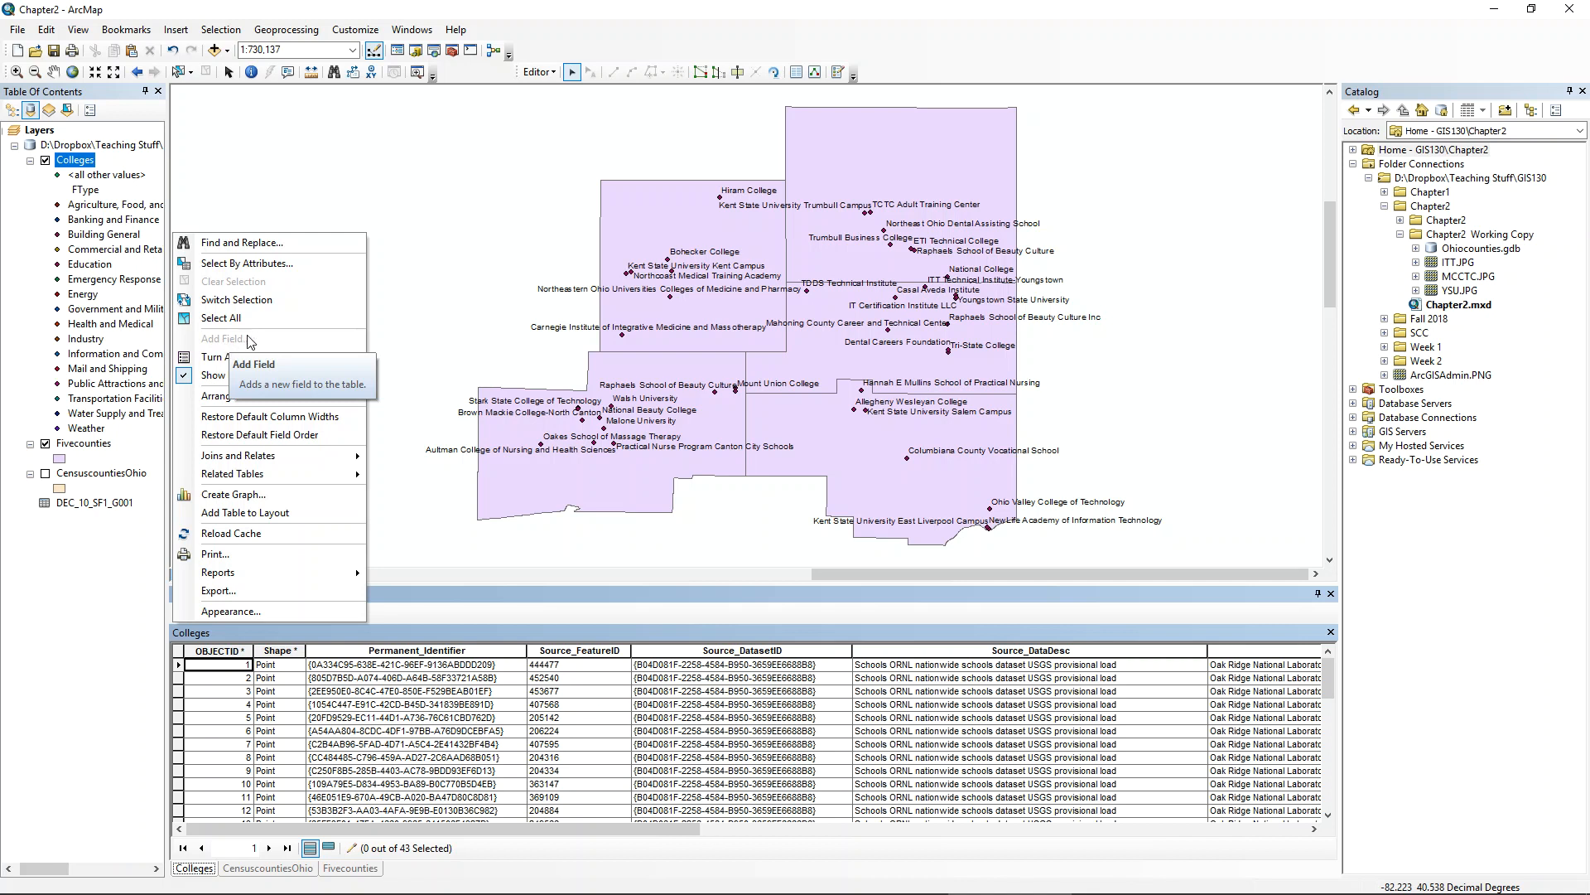
{"action": "left_click", "coordinate": [538, 74]}
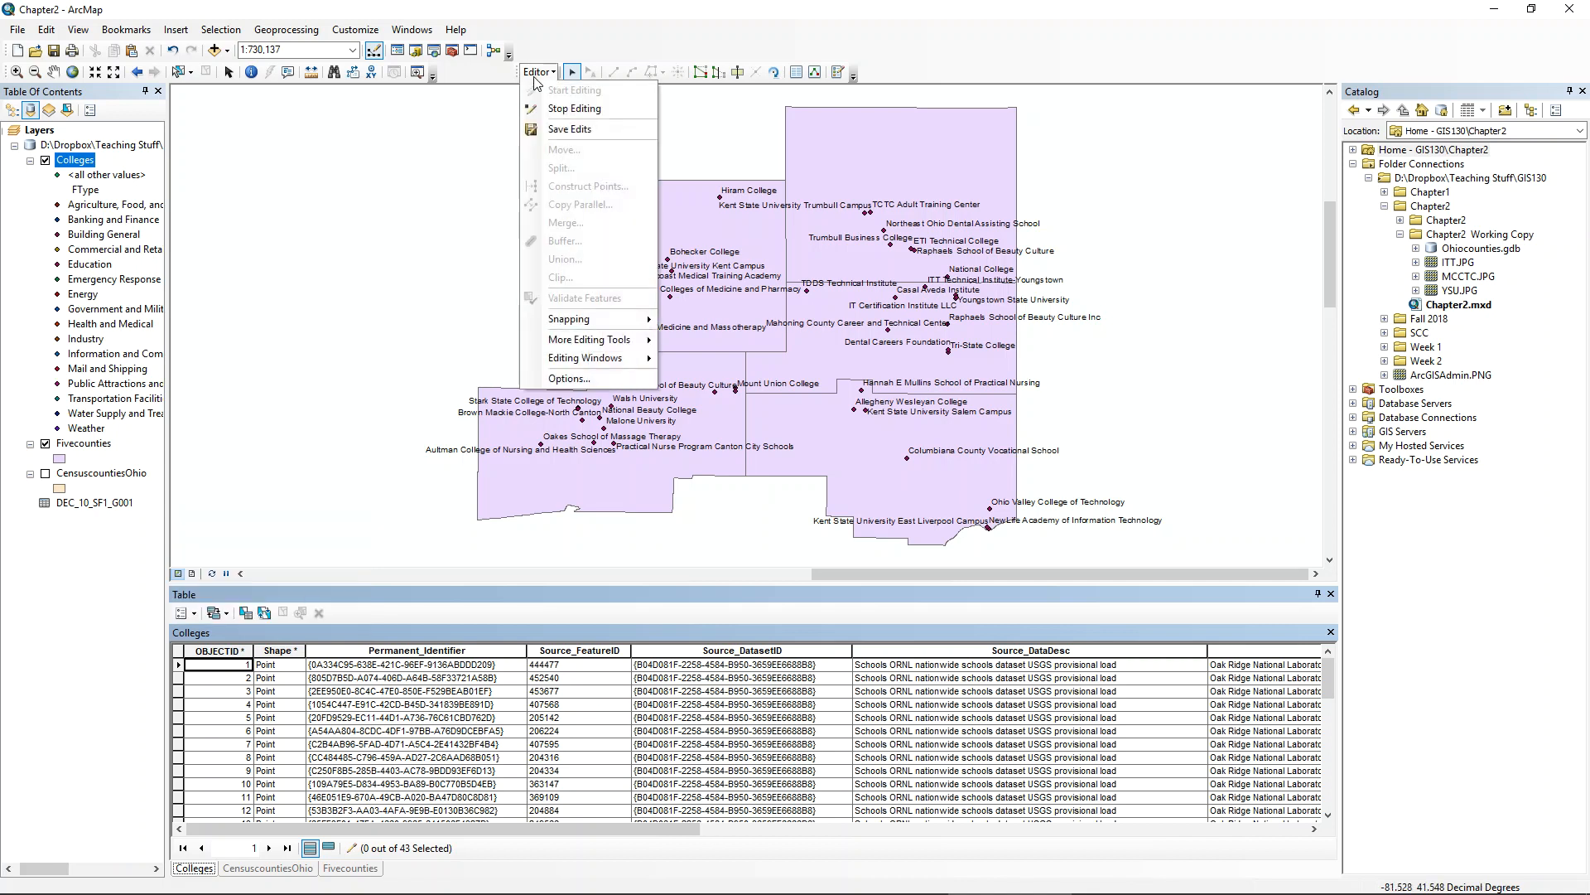
{"action": "left_click", "coordinate": [574, 108]}
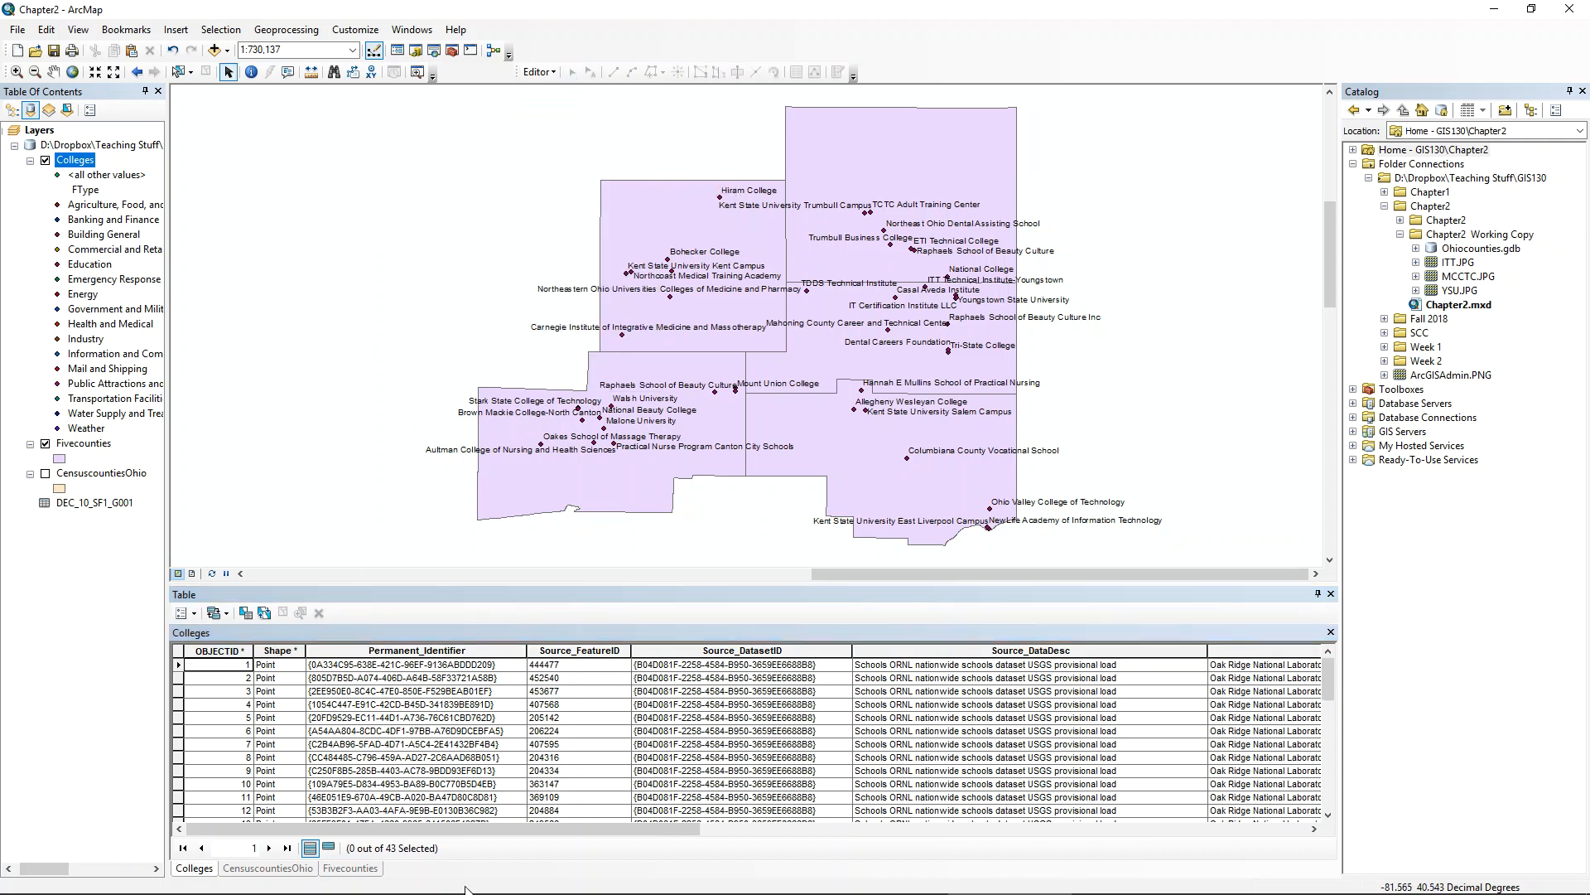
- Add a Text field named photoname with the alias Photo Name to the Colleges attribute table
{"action": "left_click", "coordinate": [197, 614]}
{"action": "left_click", "coordinate": [235, 340]}
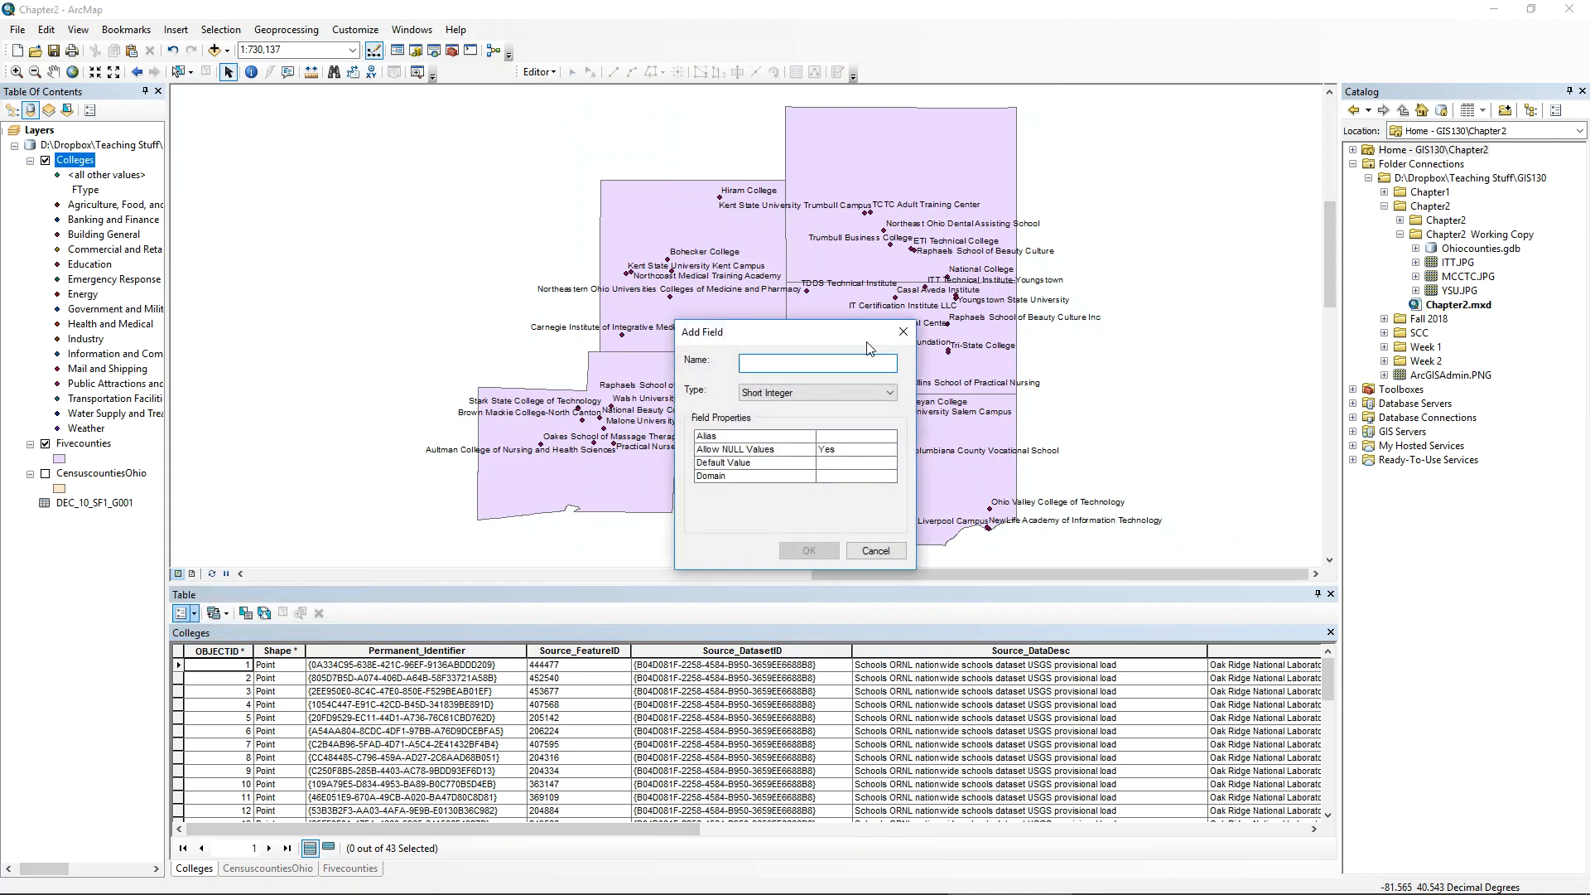
{"action": "type", "text": "photoname"}
{"action": "left_click", "coordinate": [779, 393]}
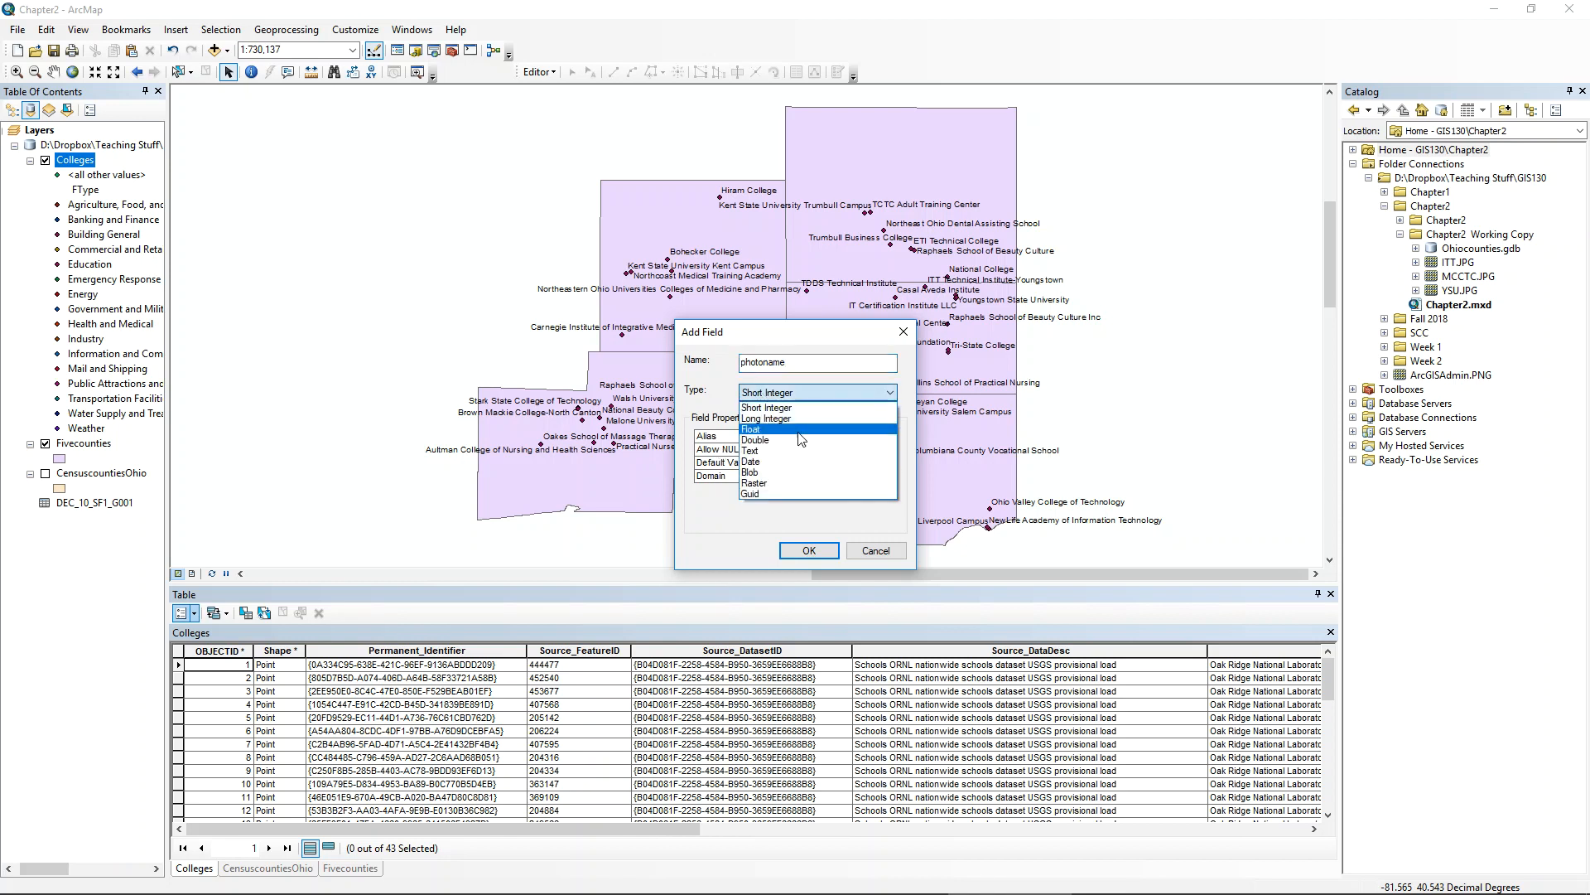
{"action": "left_click", "coordinate": [778, 450]}
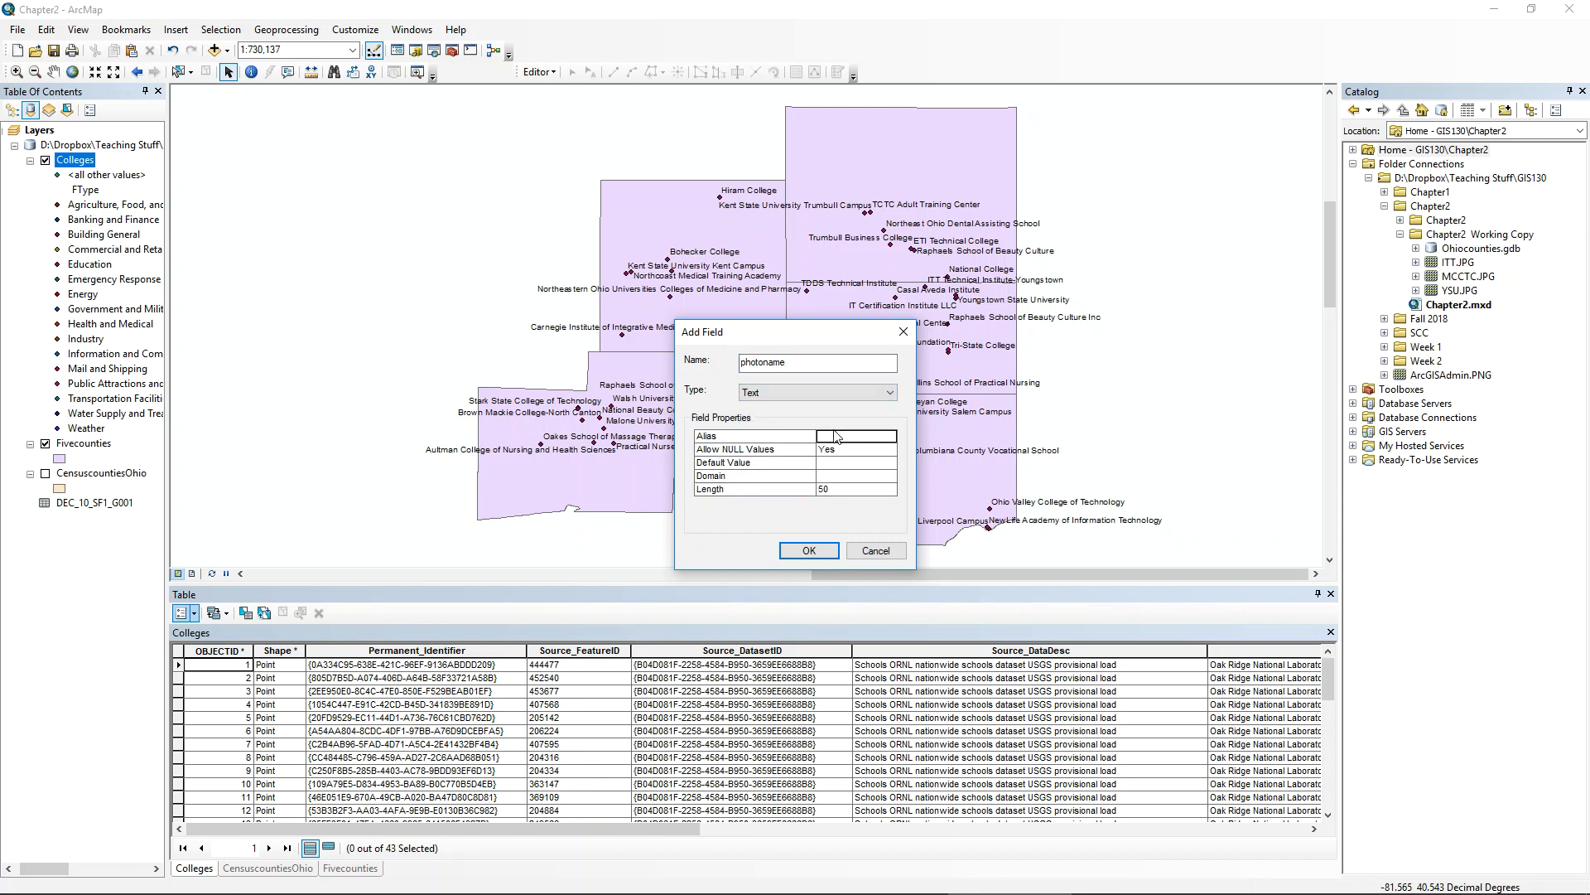
{"action": "type", "text": "Photo Name"}
{"action": "left_click", "coordinate": [812, 555]}
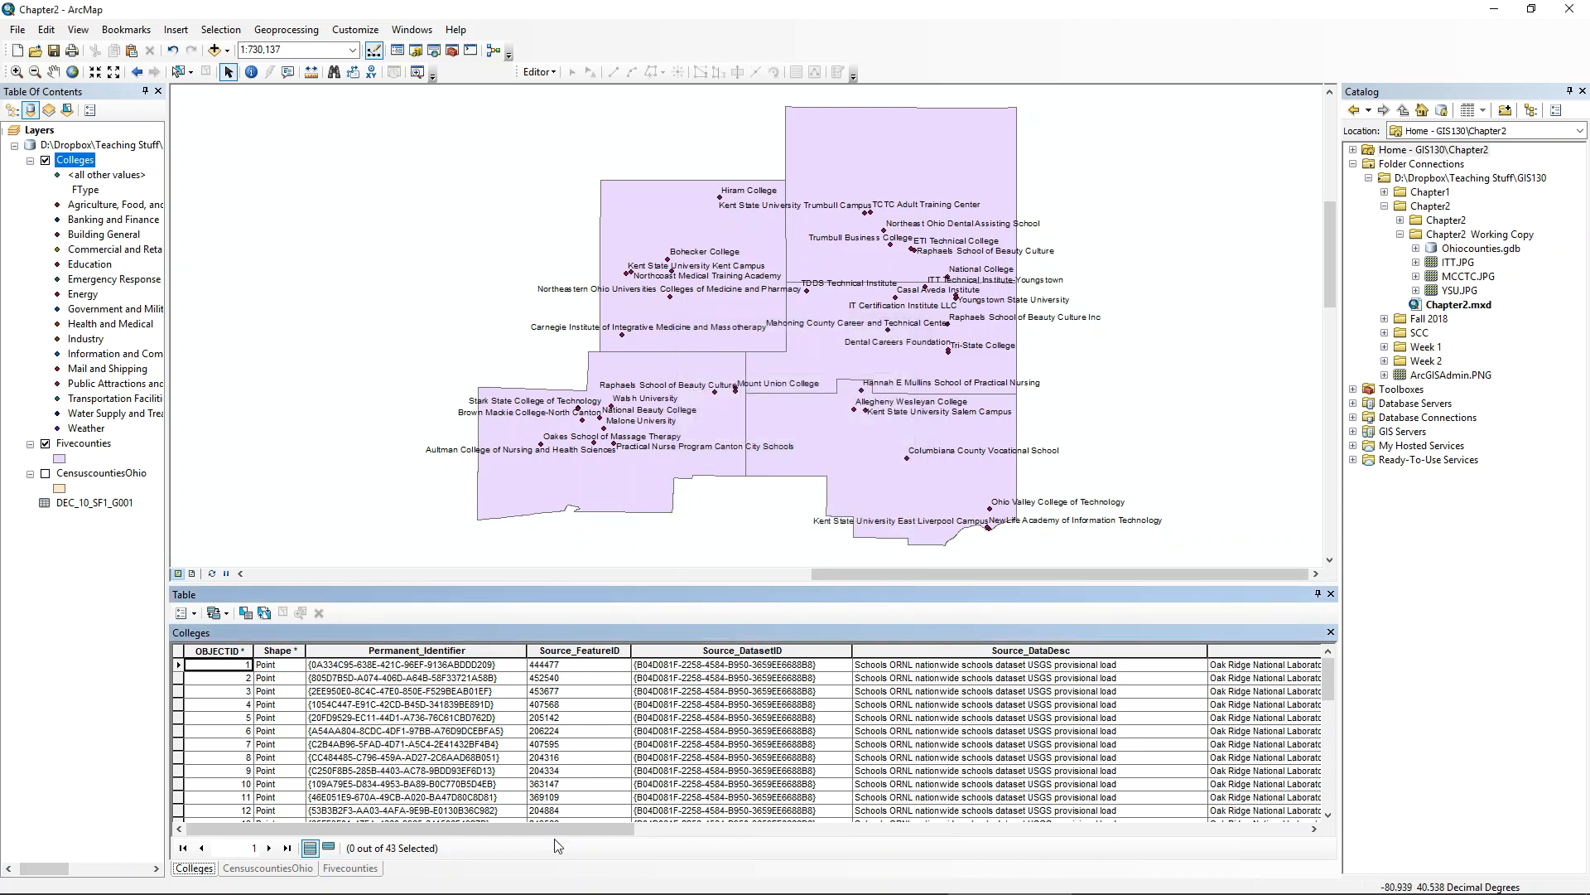
- Start an edit session and activate a cell in the Photo Name column of the Colleges table
{"action": "left_click_drag", "start_coordinate": [560, 824], "coordinate": [1234, 824]}
{"action": "left_click", "coordinate": [980, 733]}
{"action": "left_click", "coordinate": [985, 693]}
{"action": "left_click", "coordinate": [998, 651]}
{"action": "left_click", "coordinate": [1005, 733]}
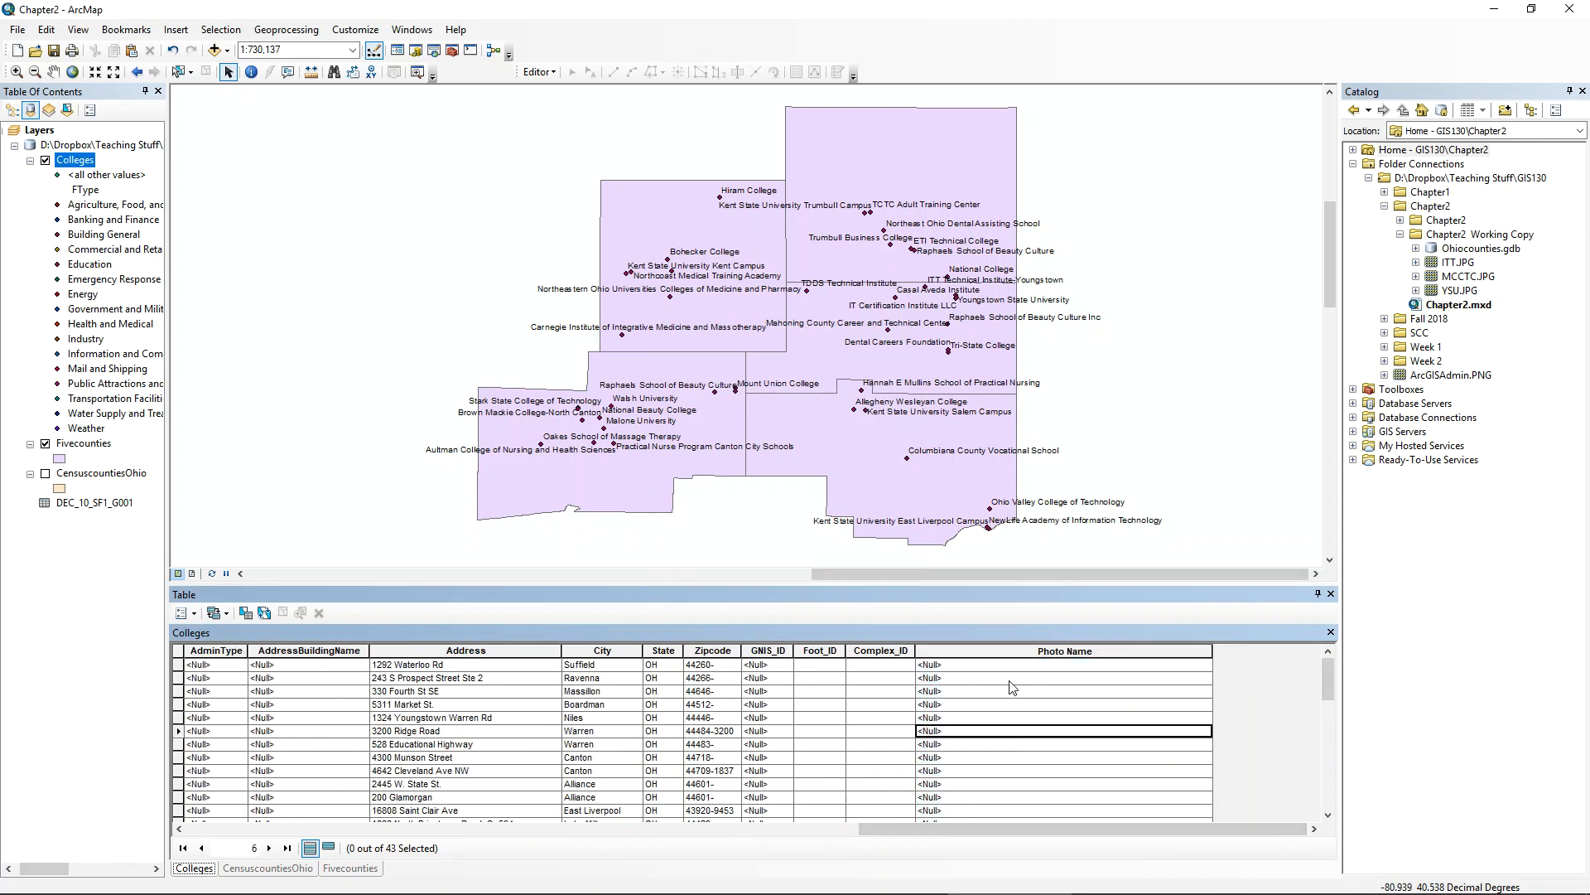
{"action": "left_click", "coordinate": [975, 695]}
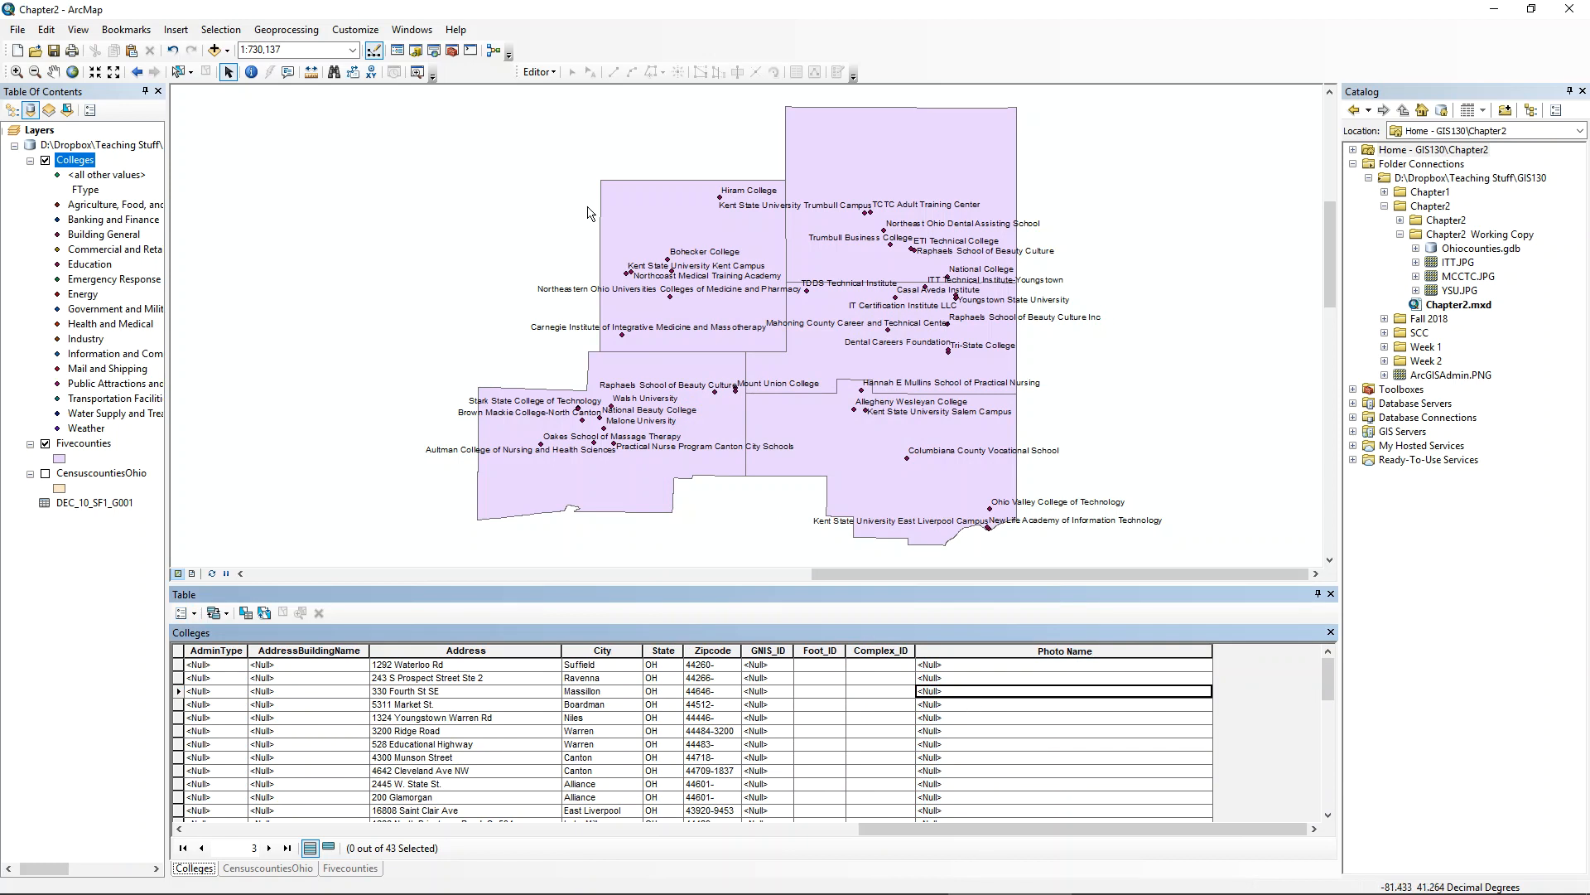
{"action": "left_click", "coordinate": [537, 73]}
{"action": "left_click", "coordinate": [547, 93]}
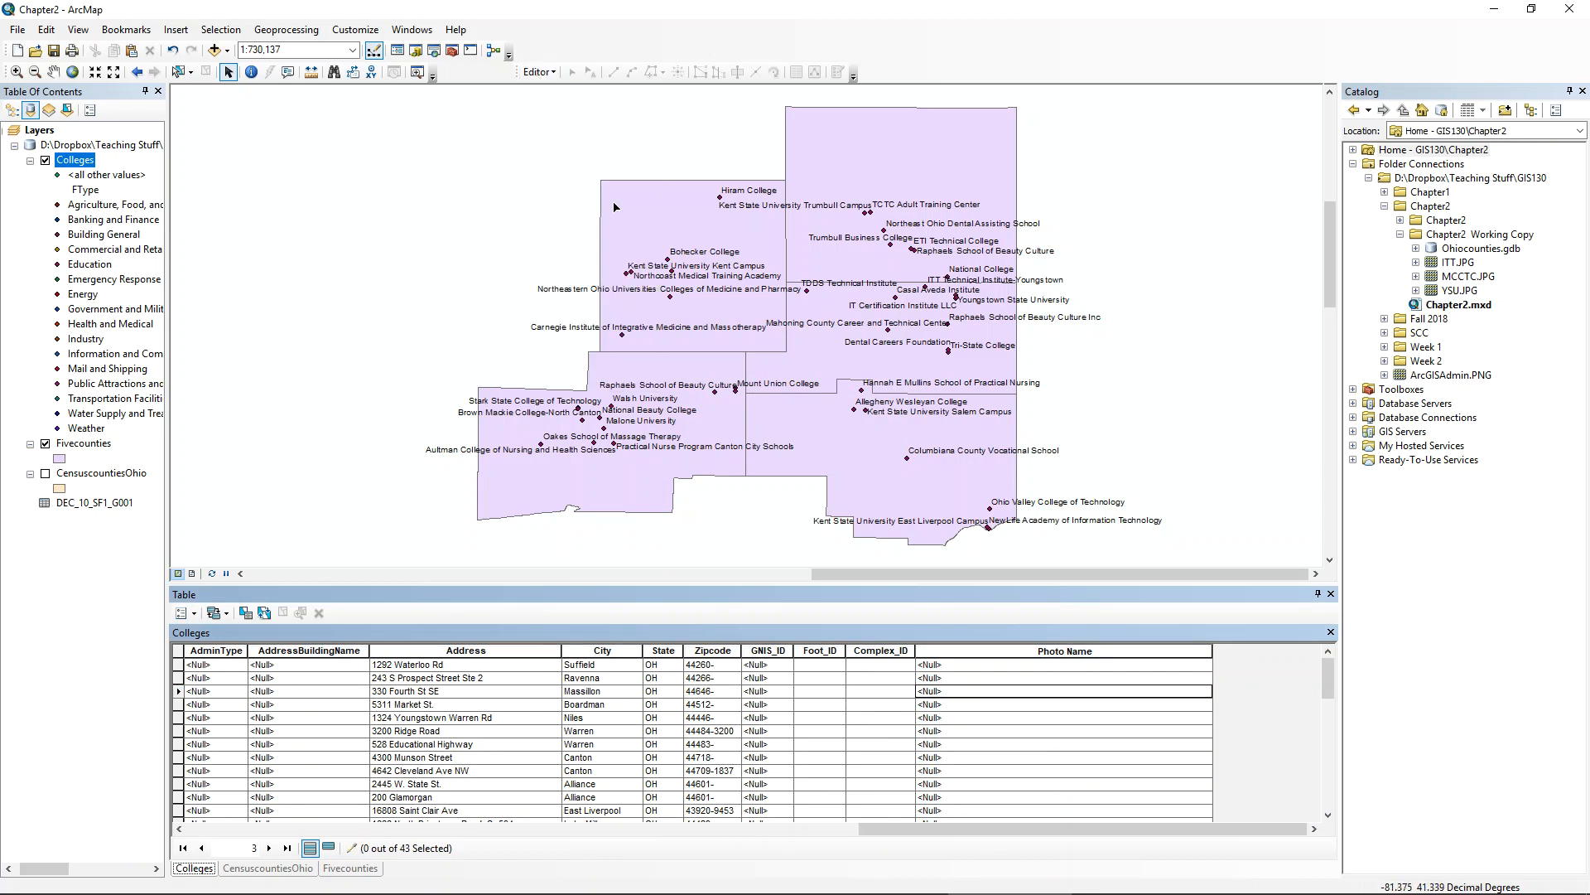
{"action": "left_click", "coordinate": [975, 717]}
{"action": "left_click", "coordinate": [959, 693]}
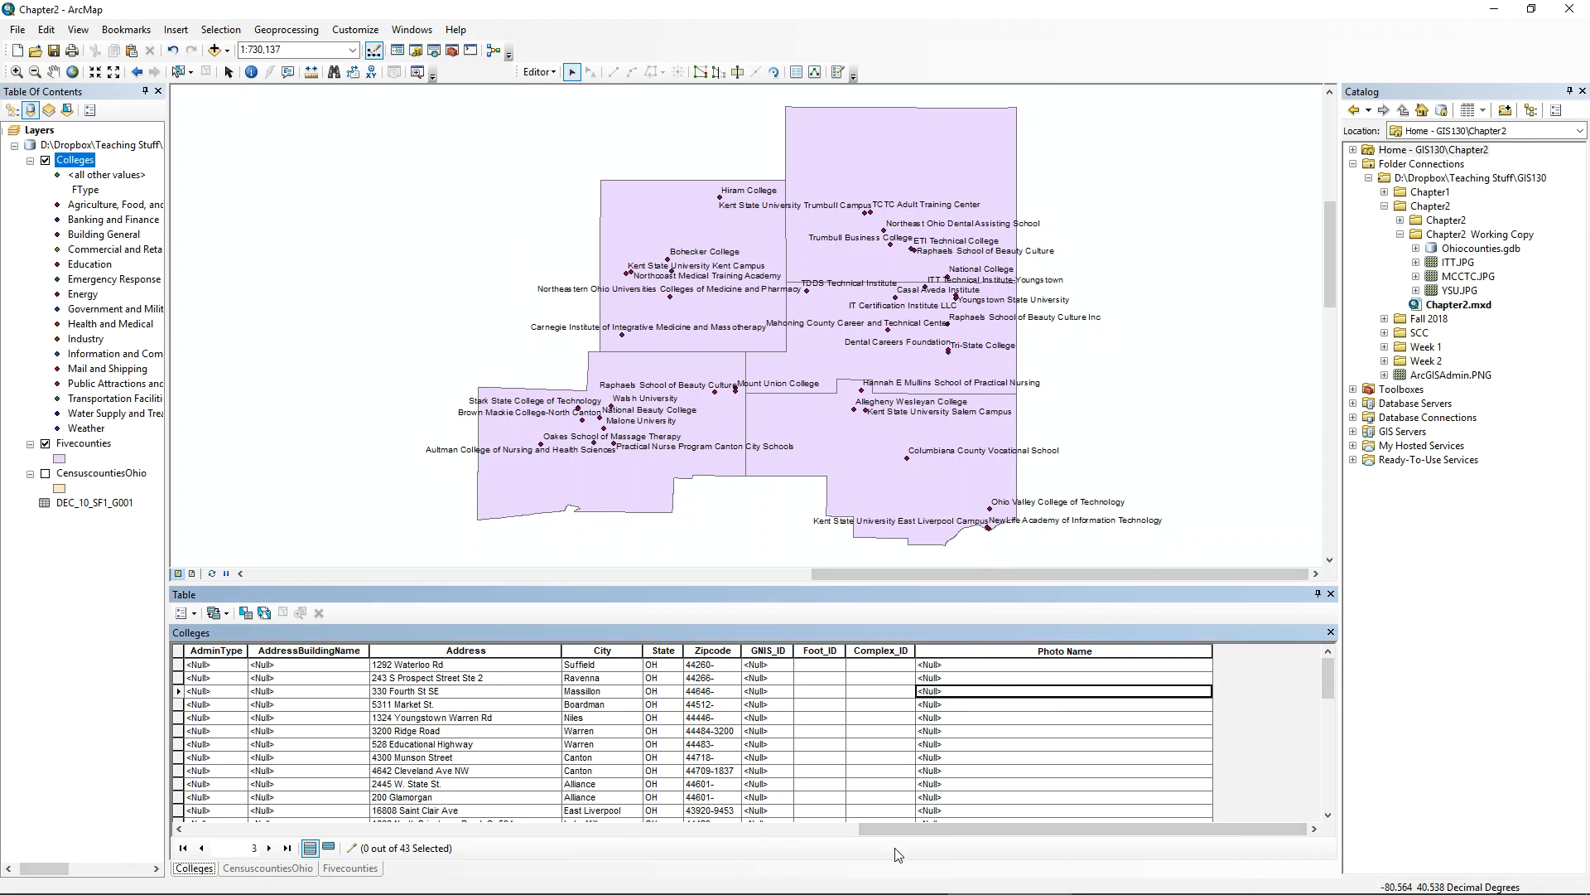
- Freeze the Name column of the Colleges table so it stays beside the Photo Name column
{"action": "left_click_drag", "start_coordinate": [866, 828], "coordinate": [151, 772]}
{"action": "left_click", "coordinate": [197, 828]}
{"action": "left_click", "coordinate": [181, 832]}
{"action": "left_click", "coordinate": [181, 831]}
{"action": "left_click", "coordinate": [181, 830]}
{"action": "left_click", "coordinate": [181, 829]}
{"action": "left_click_drag", "start_coordinate": [548, 829], "coordinate": [884, 883]}
{"action": "right_click", "coordinate": [952, 651]}
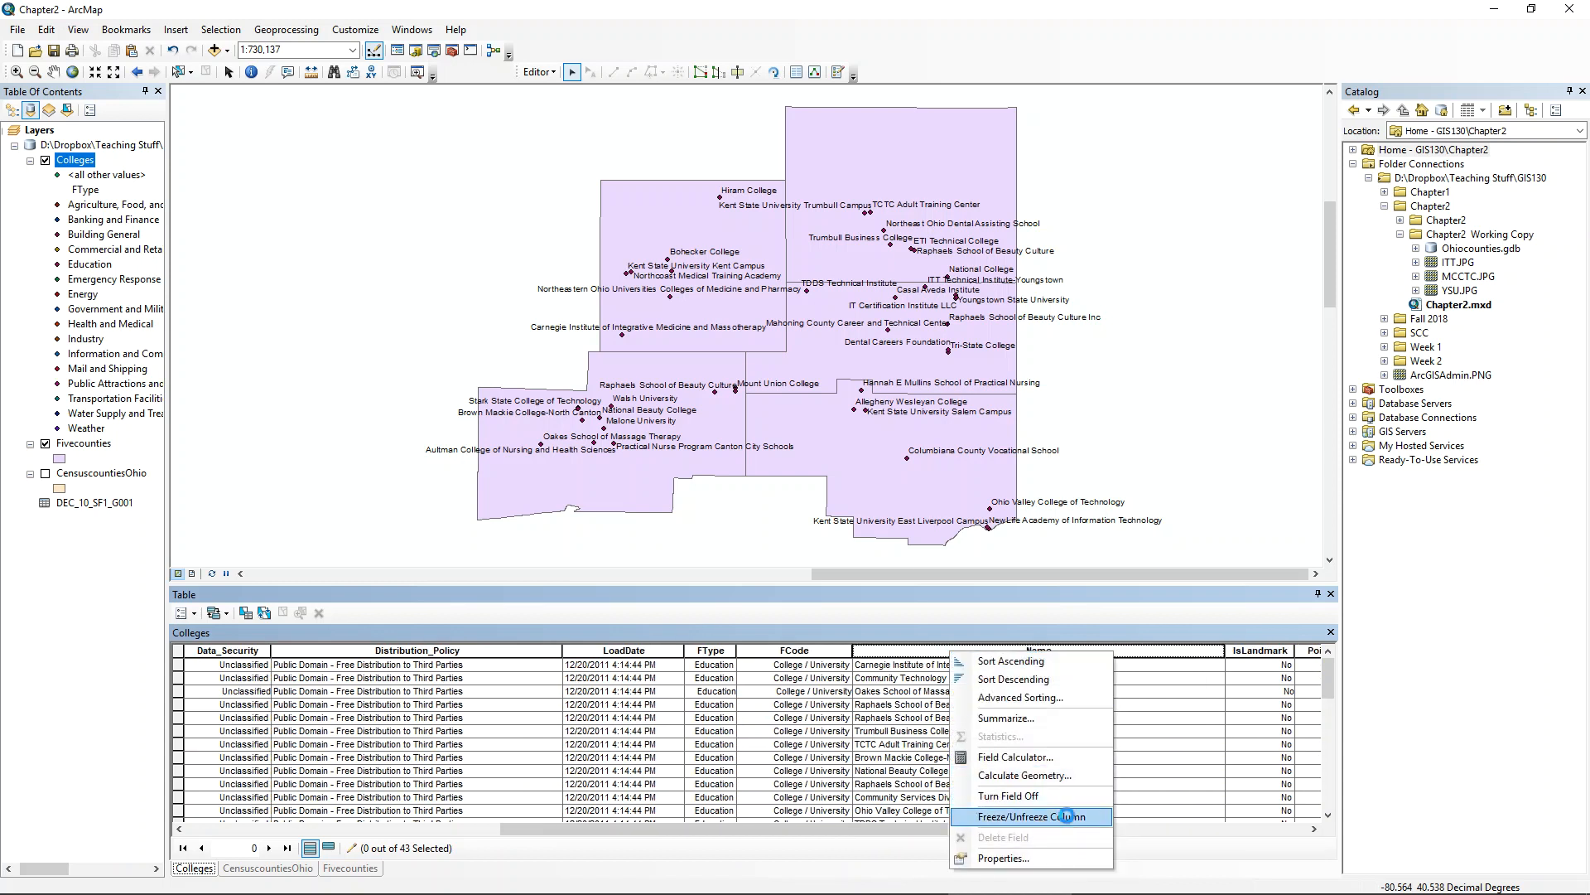
{"action": "left_click", "coordinate": [1031, 817]}
{"action": "left_click_drag", "start_coordinate": [689, 821], "coordinate": [1176, 824]}
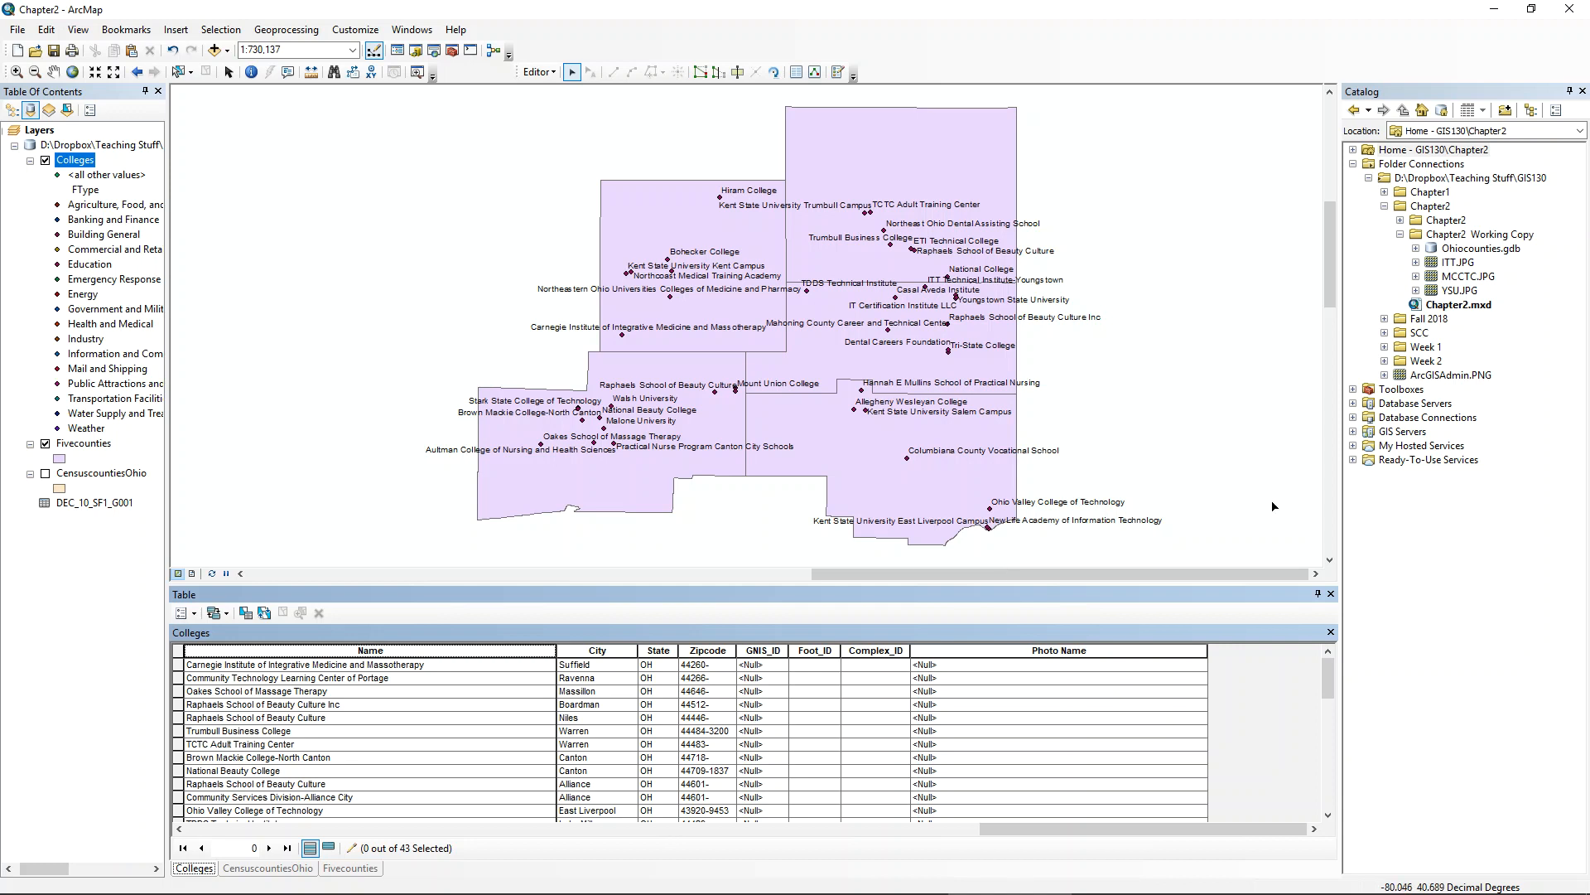
- Sort the Colleges by Name in descending order and enter YSU.JPG as the Photo Name for Youngstown State University
{"action": "double_click", "coordinate": [388, 650]}
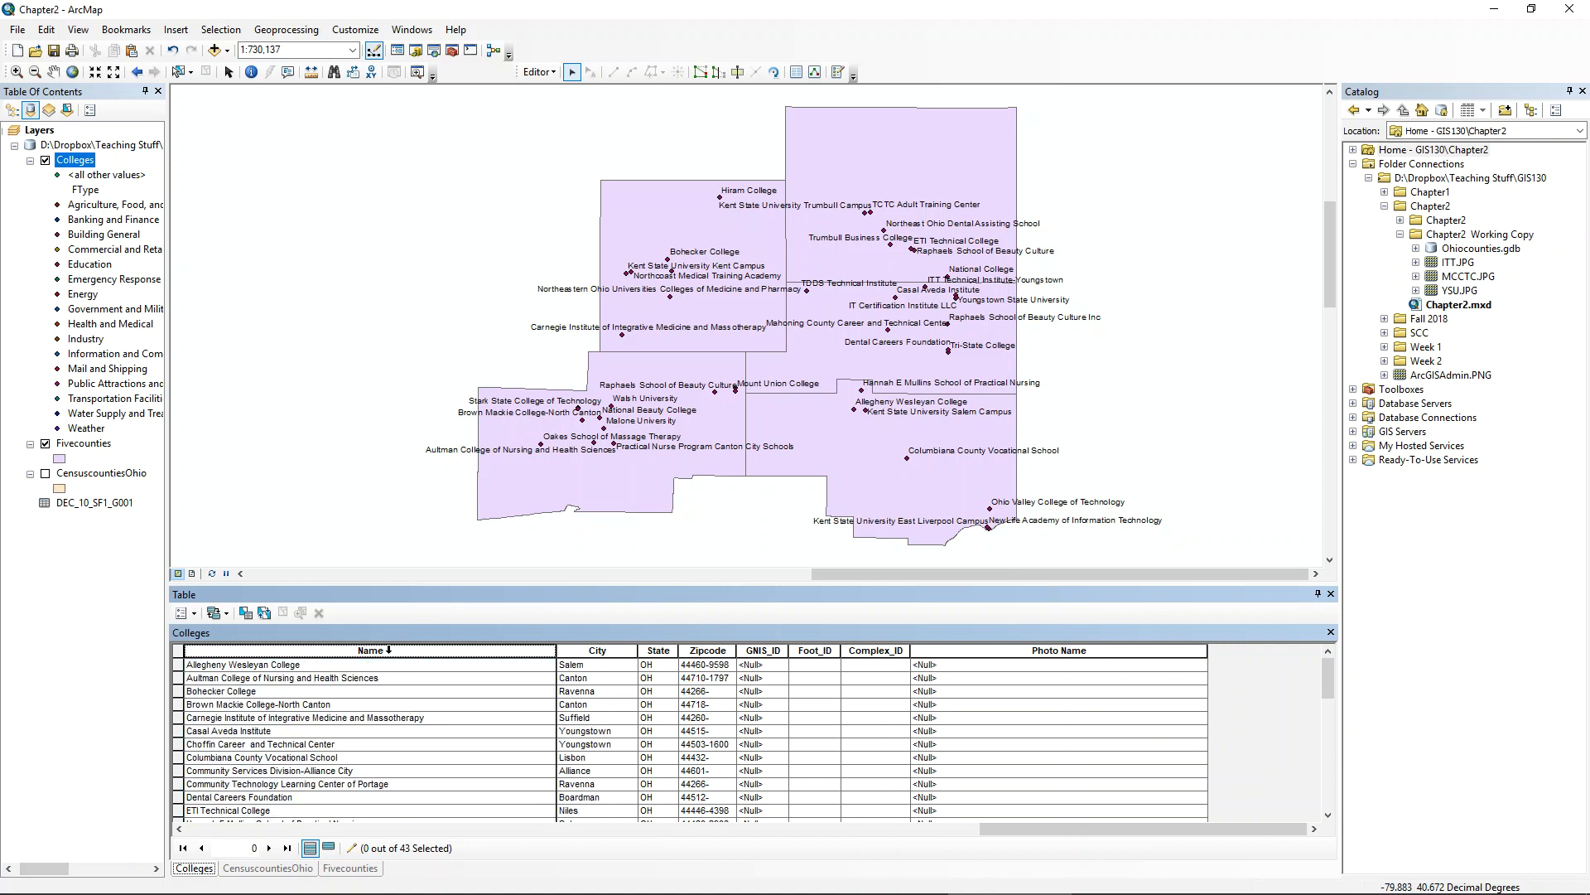
{"action": "double_click", "coordinate": [372, 650]}
{"action": "left_click", "coordinate": [944, 663]}
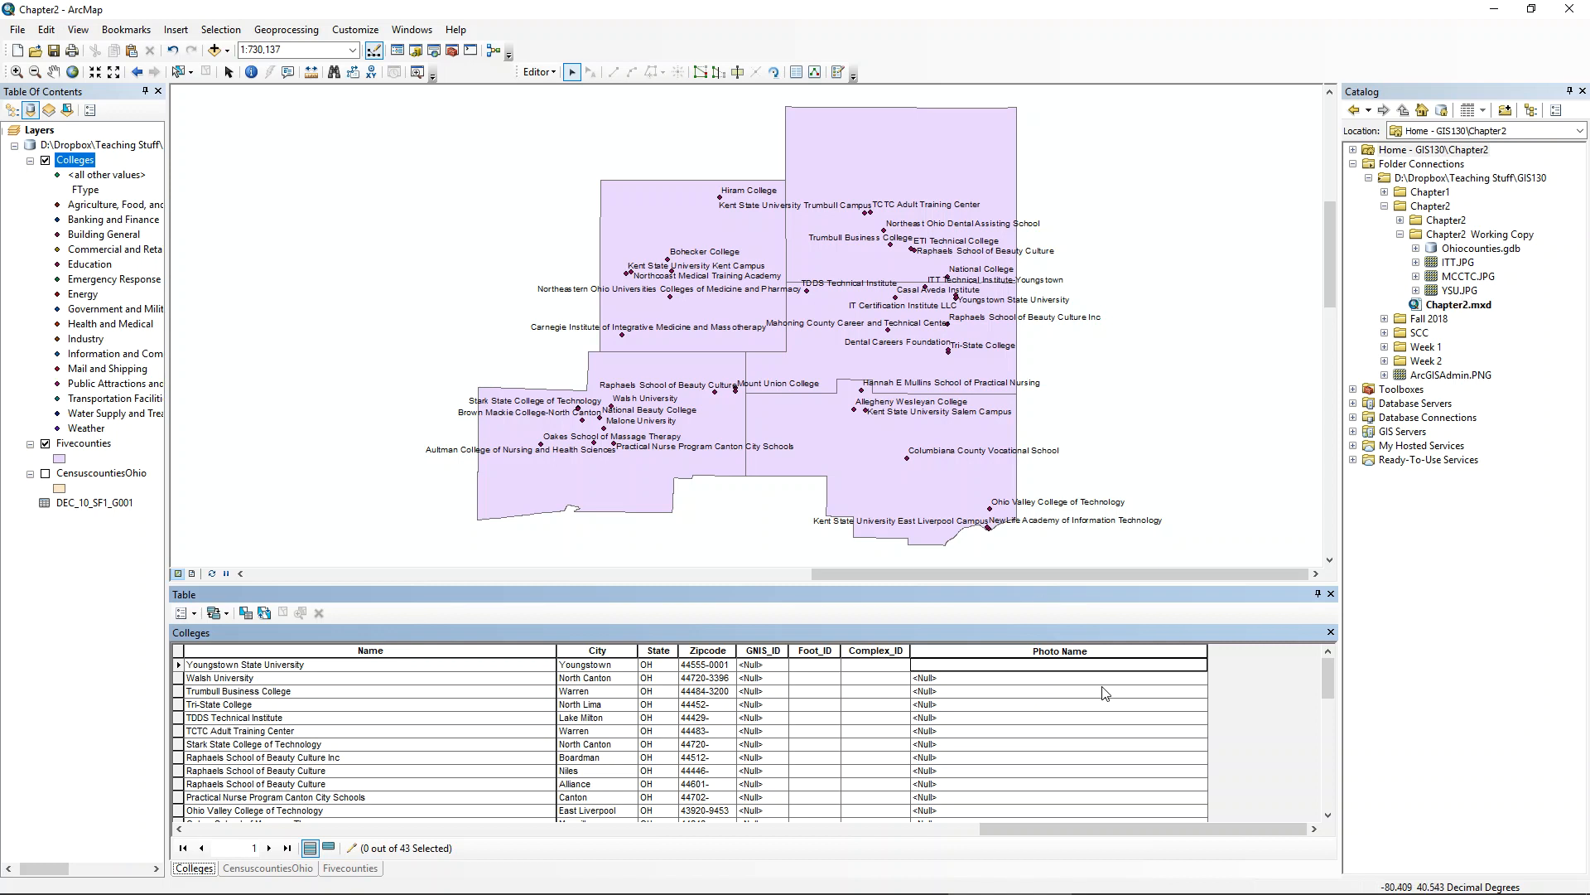
{"action": "type", "text": "YSU.JPG"}
{"action": "left_click", "coordinate": [1027, 718]}
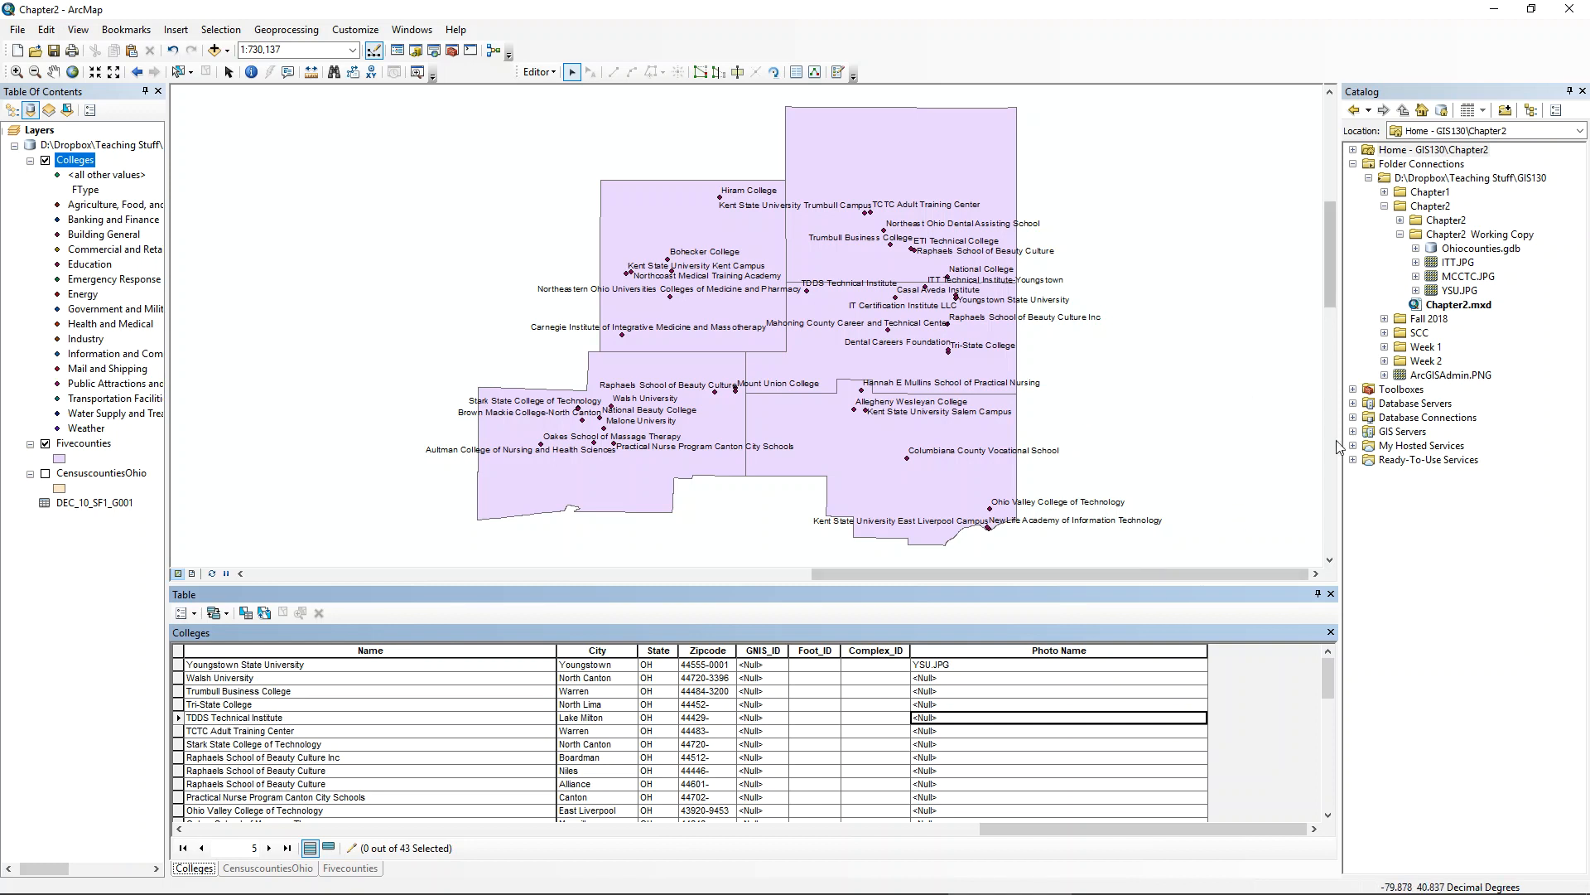
- Sort the Colleges by Name in ascending order and enter ITT.JPG as the Photo Name for ITT Technical Institute-Youngstown
{"action": "double_click", "coordinate": [326, 651]}
{"action": "scroll", "coordinate": [367, 719], "scroll_direction": "up", "scroll_amount": 5}
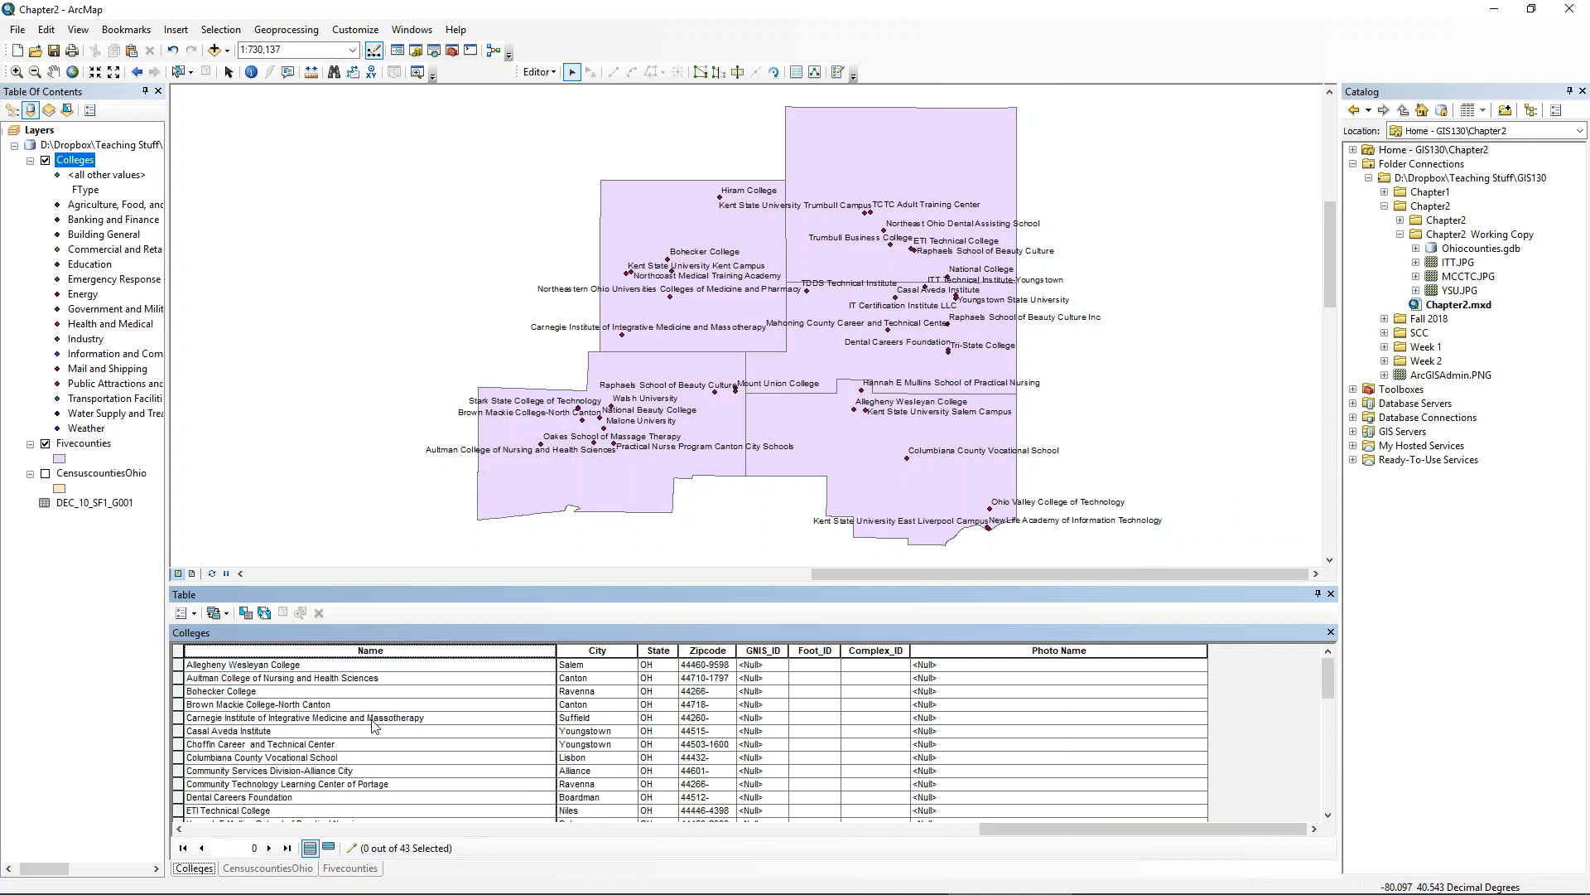
{"action": "scroll", "coordinate": [329, 751], "scroll_direction": "down", "scroll_amount": 1}
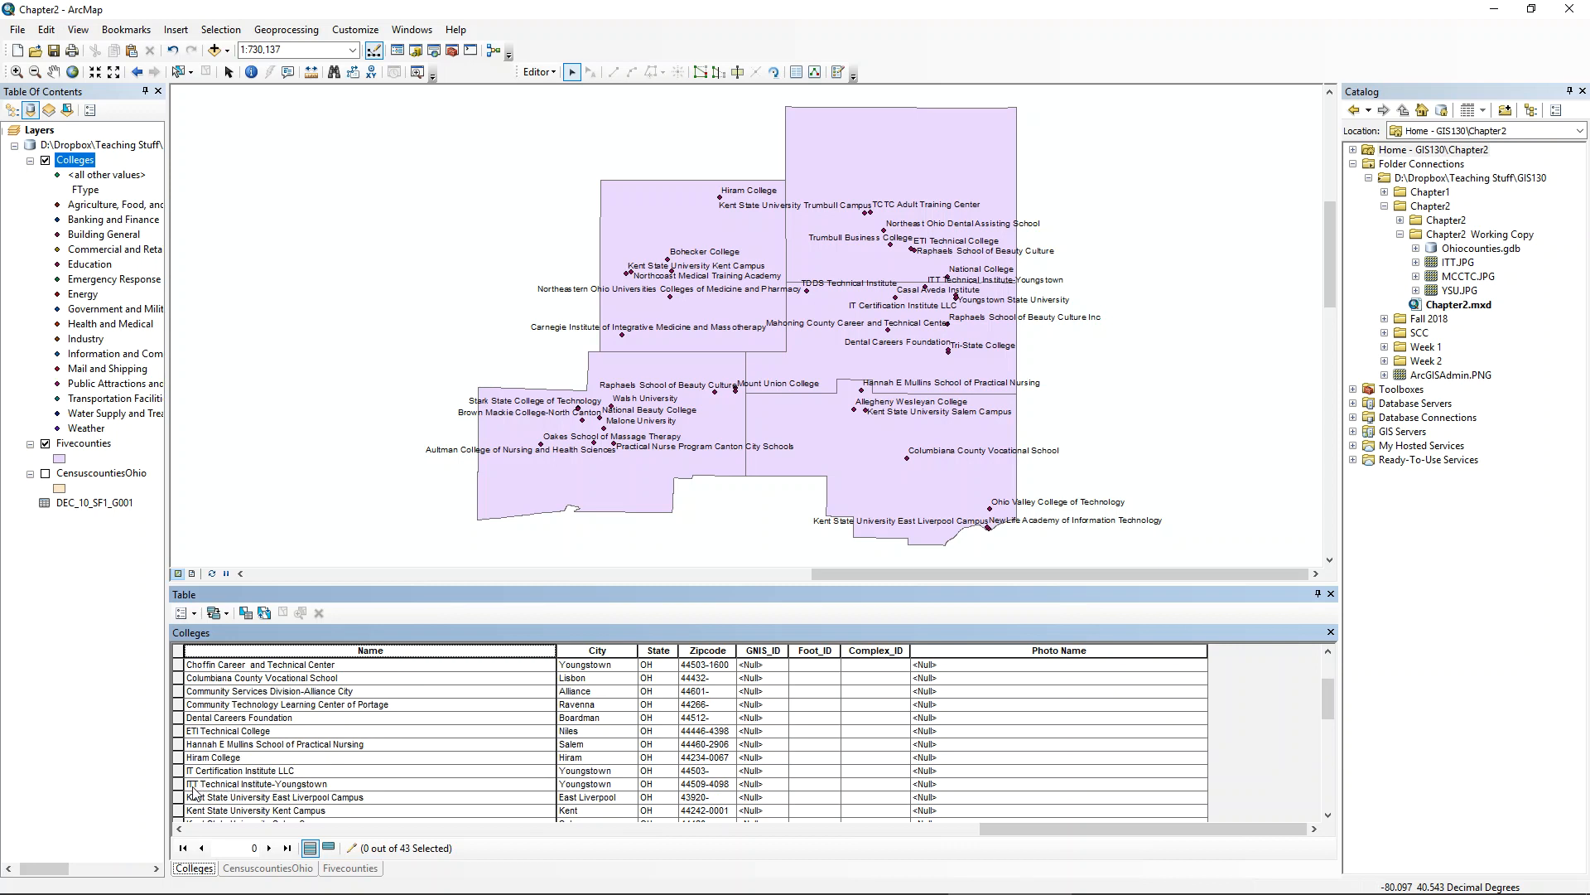
{"action": "left_click", "coordinate": [179, 783]}
{"action": "left_click", "coordinate": [930, 786]}
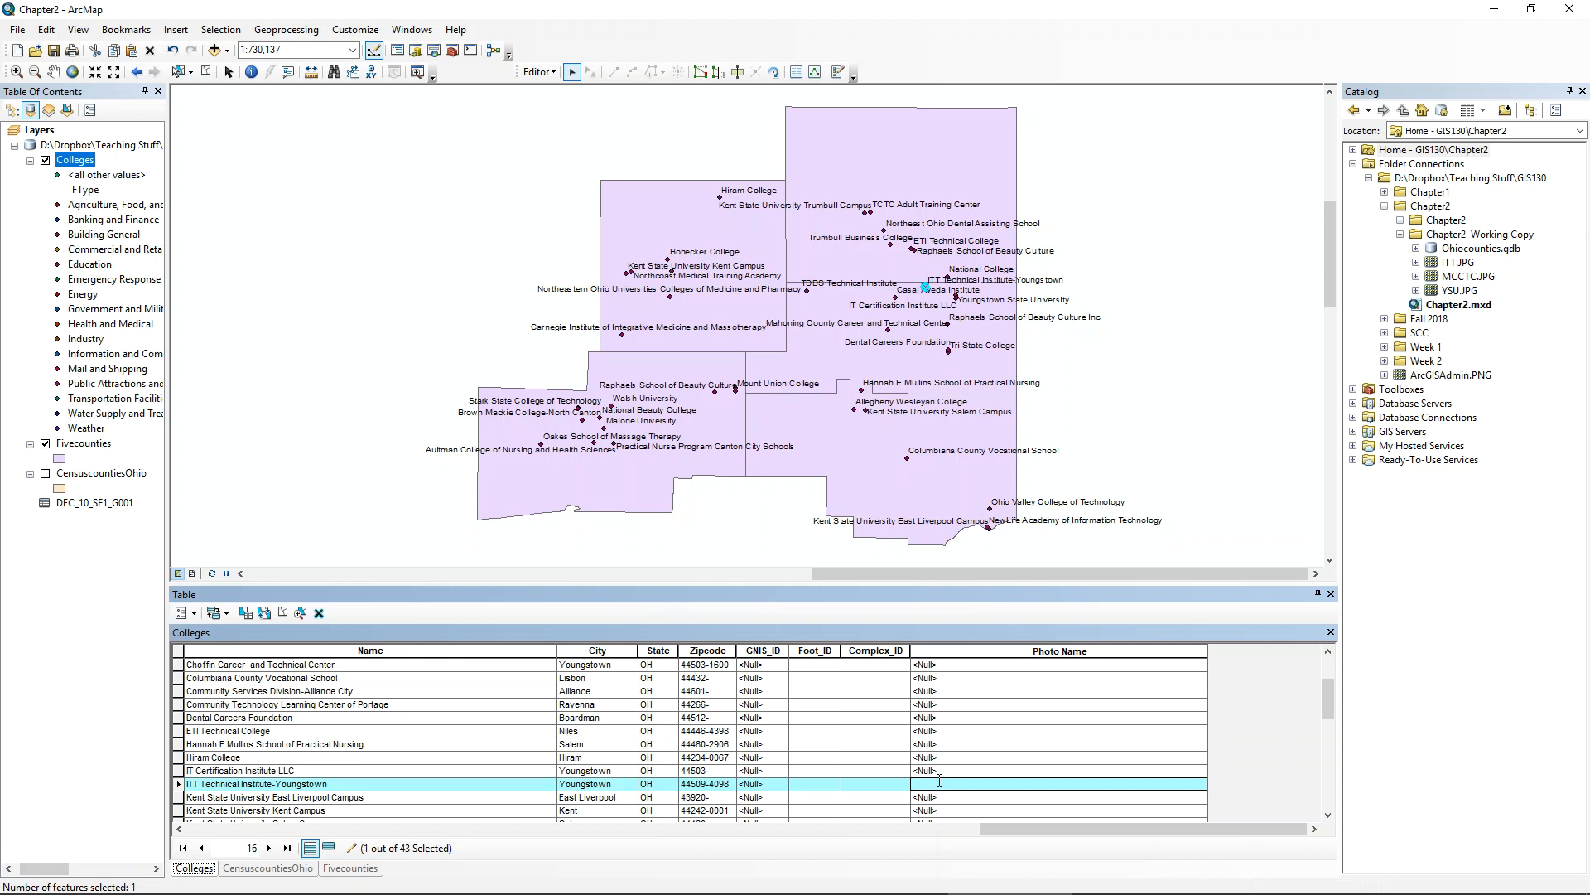
{"action": "type", "text": "ITT>JP"}
{"action": "key", "text": "BackSpace"}
{"action": "key", "text": "BackSpace"}
{"action": "type", "text": "JPG"}
{"action": "left_click", "coordinate": [986, 740]}
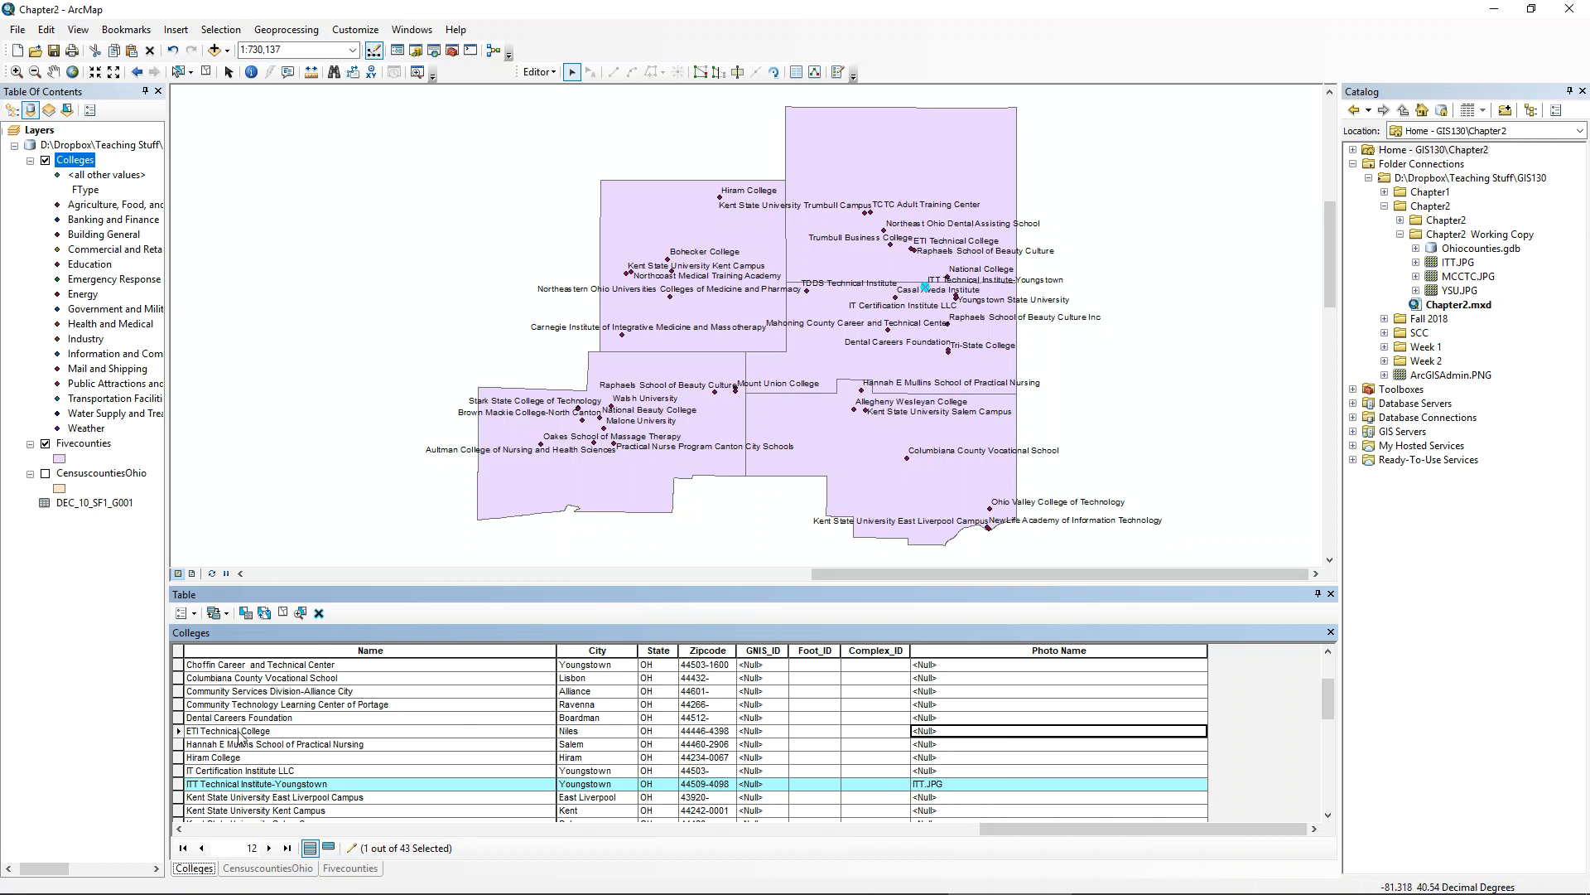
- Enter MCCTC.JPG as the Photo Name for Mahoning County Career and Technical Center in the Colleges table
{"action": "scroll", "coordinate": [246, 744], "scroll_direction": "down", "scroll_amount": 5}
{"action": "scroll", "coordinate": [292, 745], "scroll_direction": "up", "scroll_amount": 1}
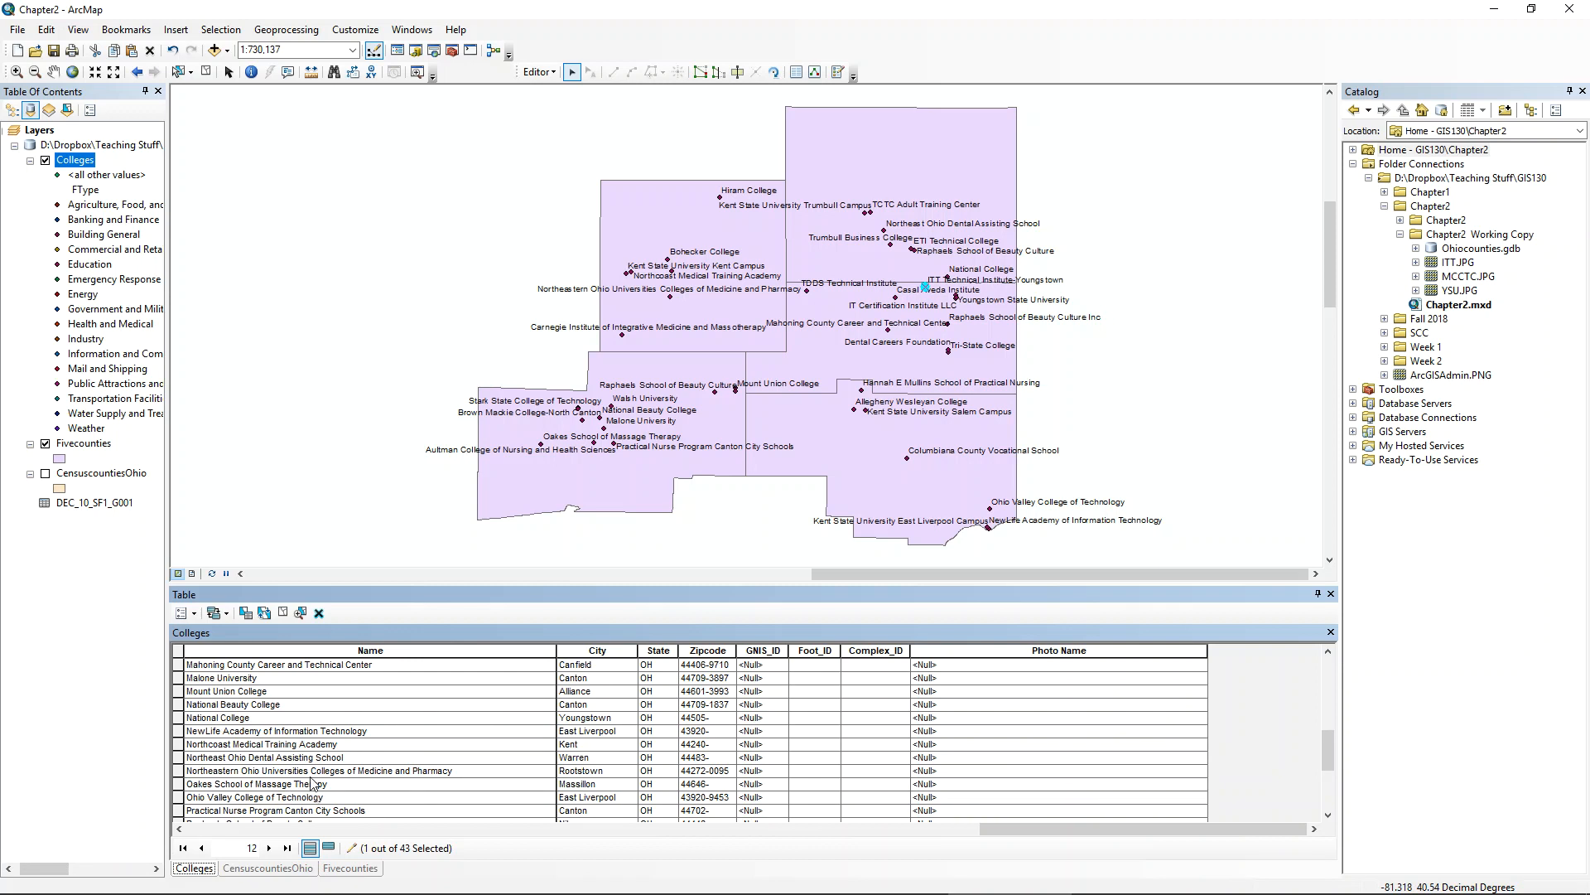
{"action": "scroll", "coordinate": [318, 726], "scroll_direction": "up", "scroll_amount": 1}
{"action": "left_click", "coordinate": [327, 705]}
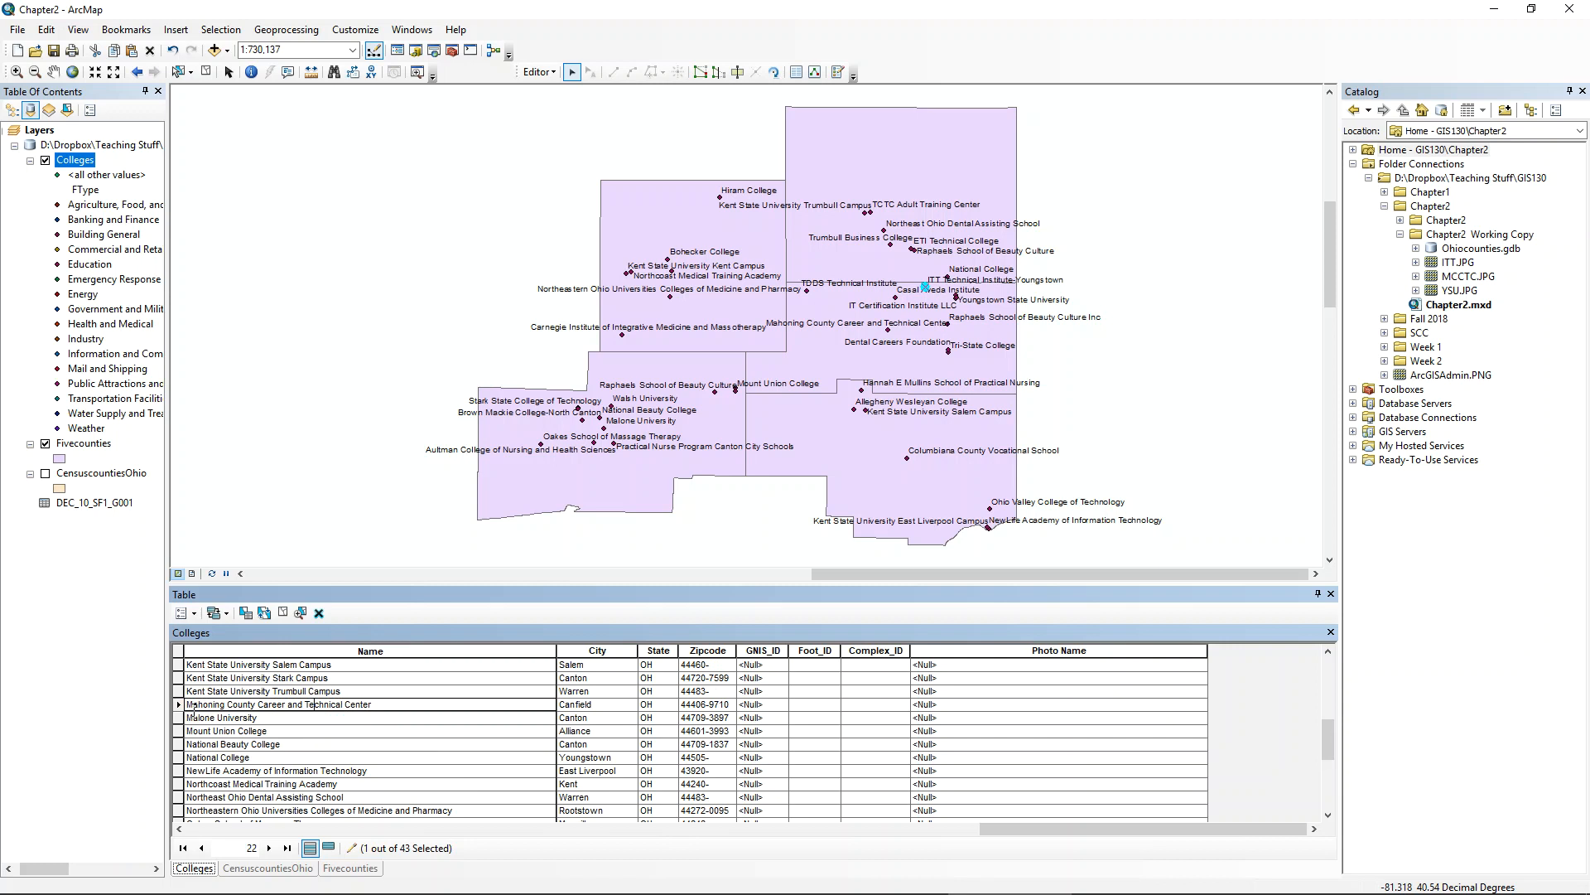
{"action": "left_click", "coordinate": [178, 705]}
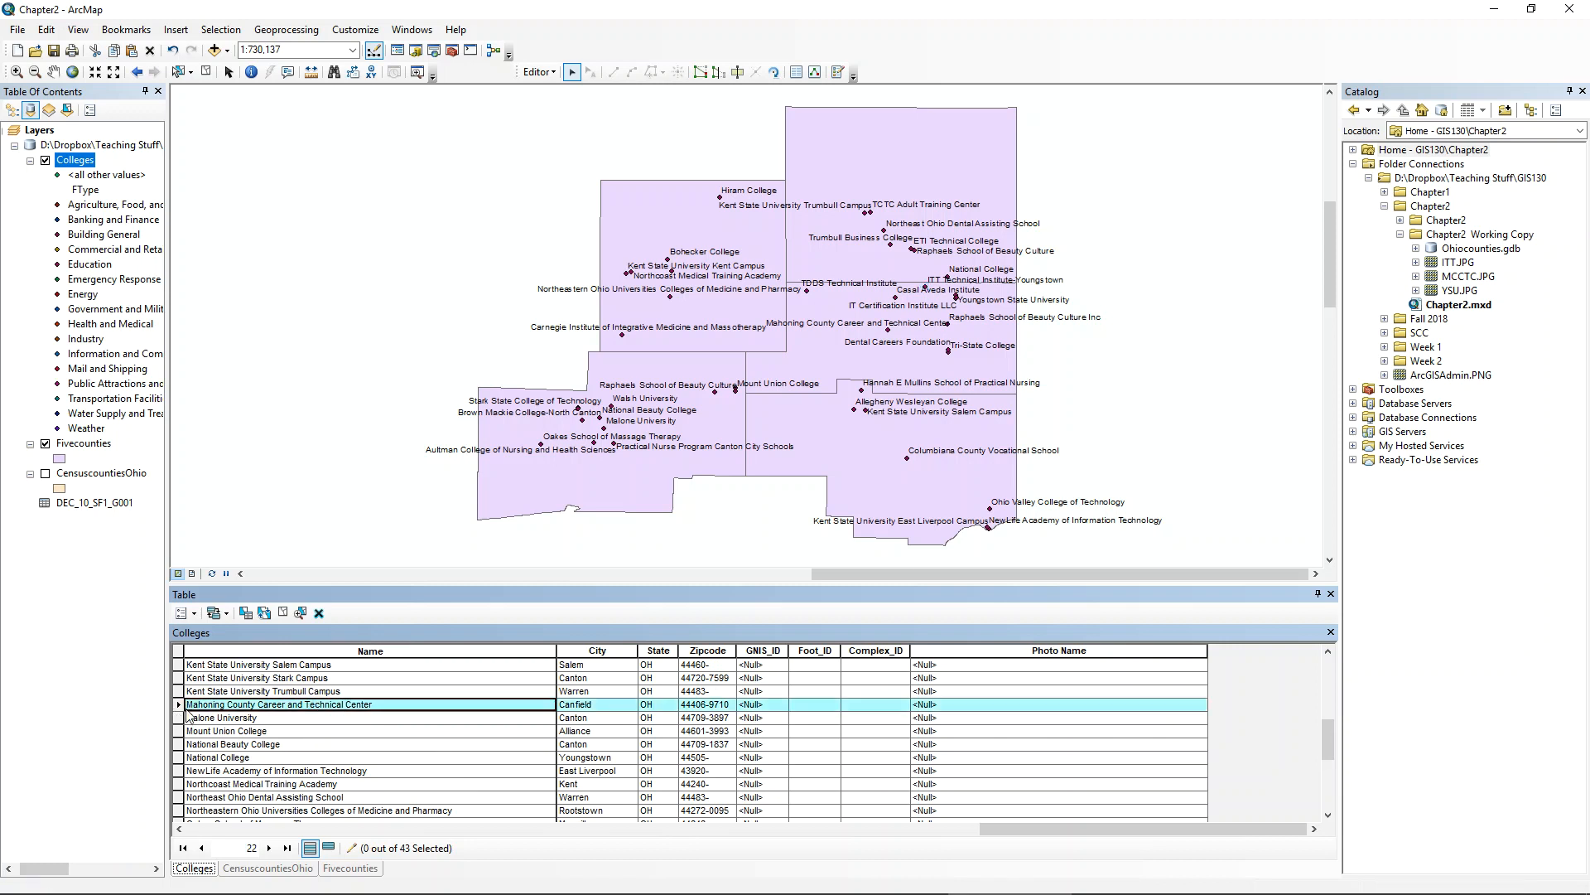
{"action": "left_click", "coordinate": [998, 703]}
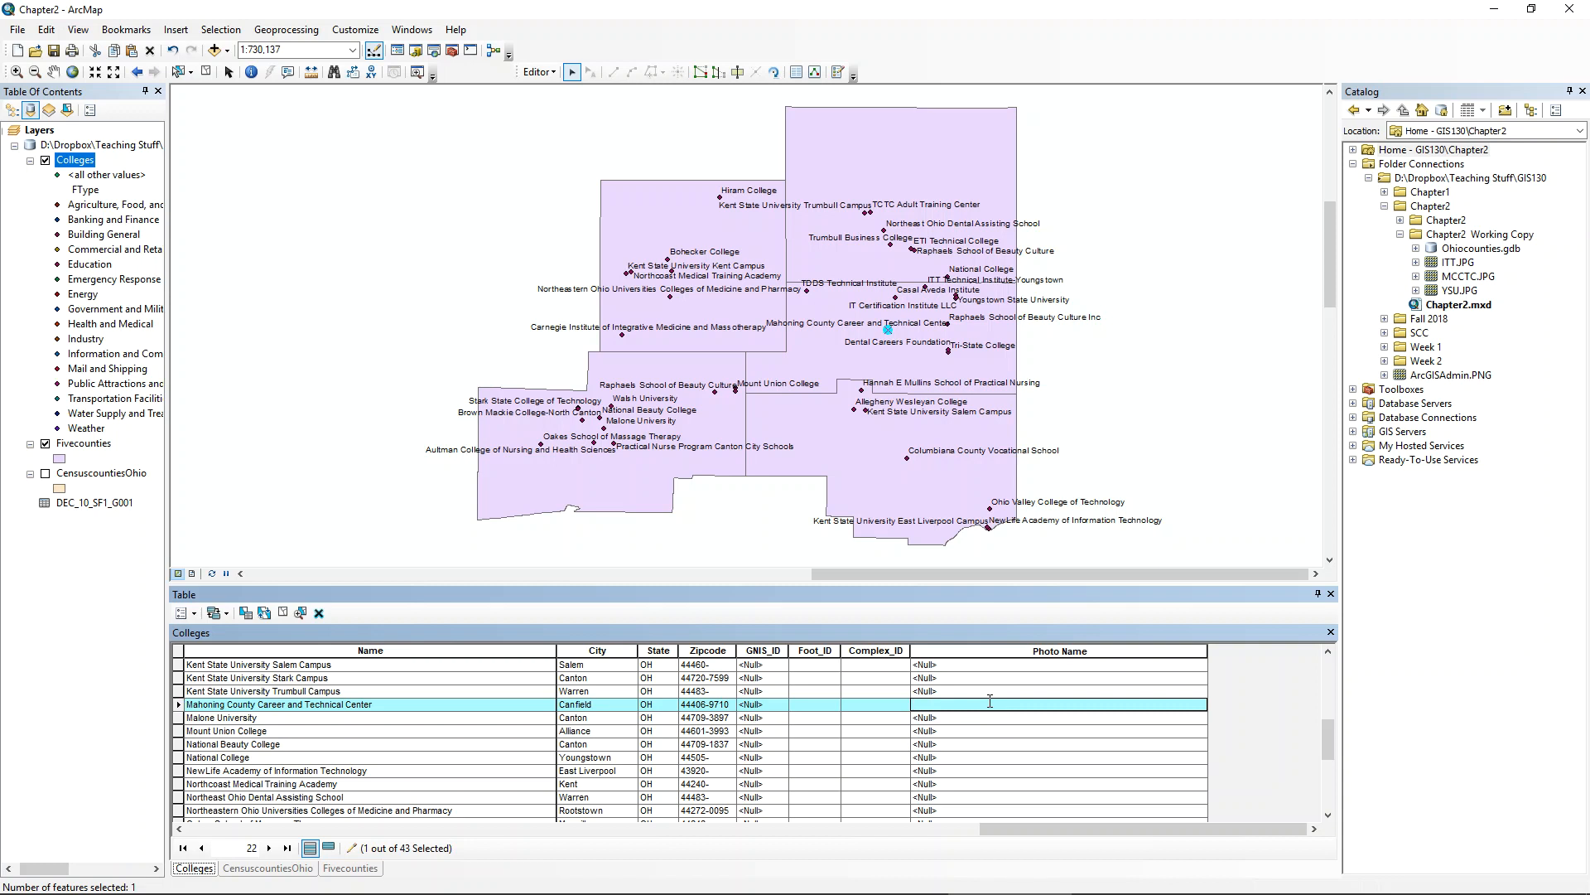
{"action": "type", "text": "MCCT"}
{"action": "key", "text": "BackSpace"}
{"action": "key", "text": "BackSpace"}
{"action": "type", "text": ".JPG"}
{"action": "key", "text": "Return"}
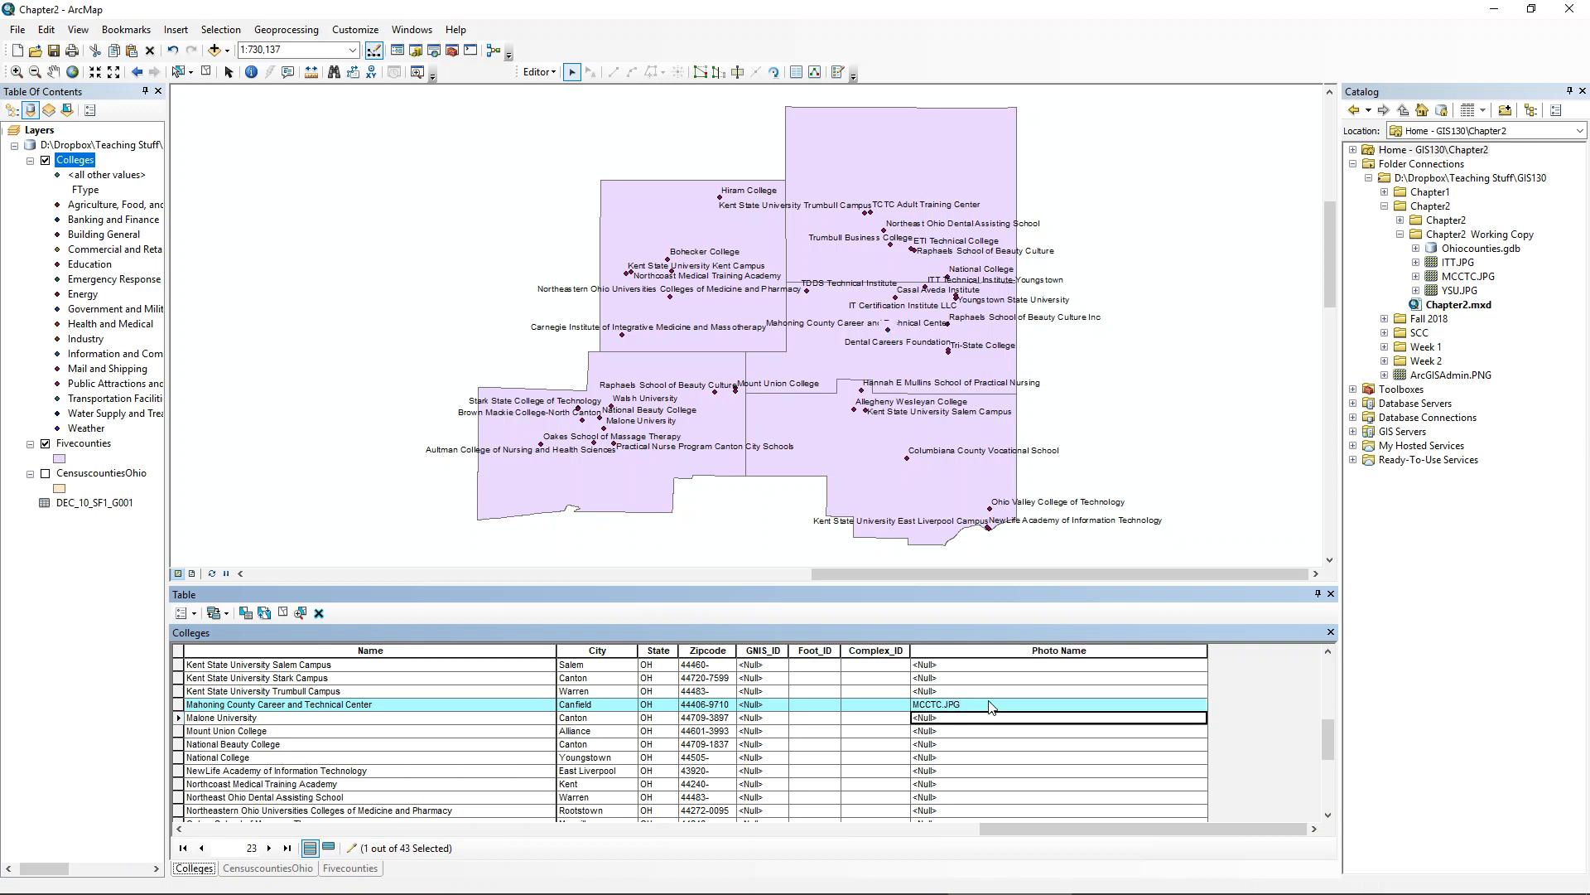
- Save the Colleges table edits and stop the edit session
{"action": "left_click", "coordinate": [540, 73]}
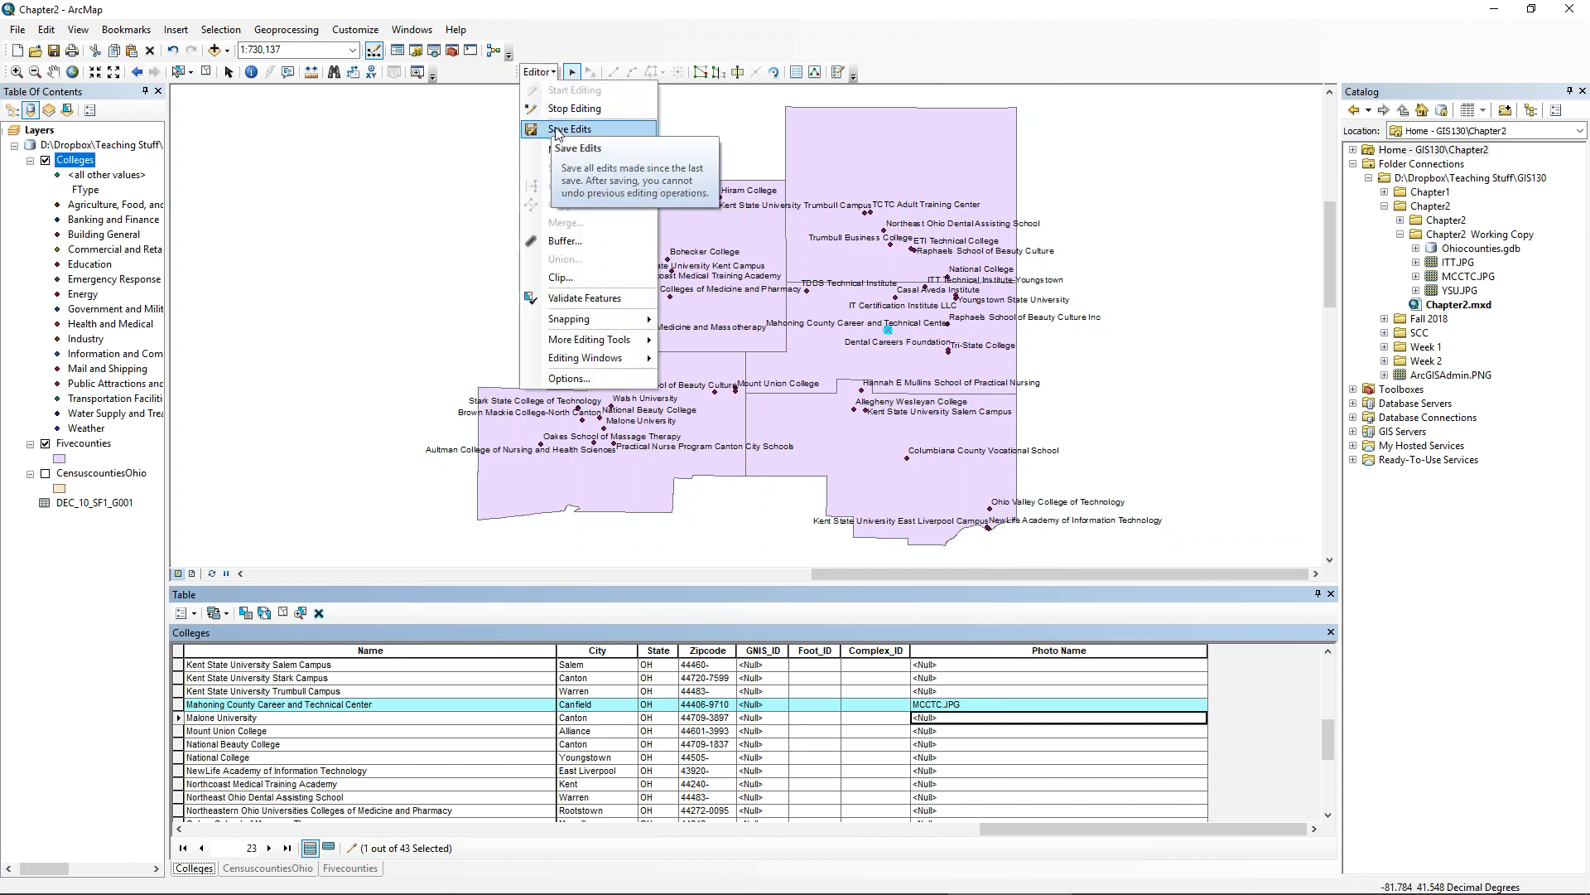
{"action": "left_click", "coordinate": [547, 129]}
{"action": "left_click", "coordinate": [538, 72]}
{"action": "left_click", "coordinate": [540, 108]}
{"action": "scroll", "coordinate": [655, 361], "scroll_direction": "up", "scroll_amount": 2}
{"action": "scroll", "coordinate": [653, 356], "scroll_direction": "down", "scroll_amount": 1}
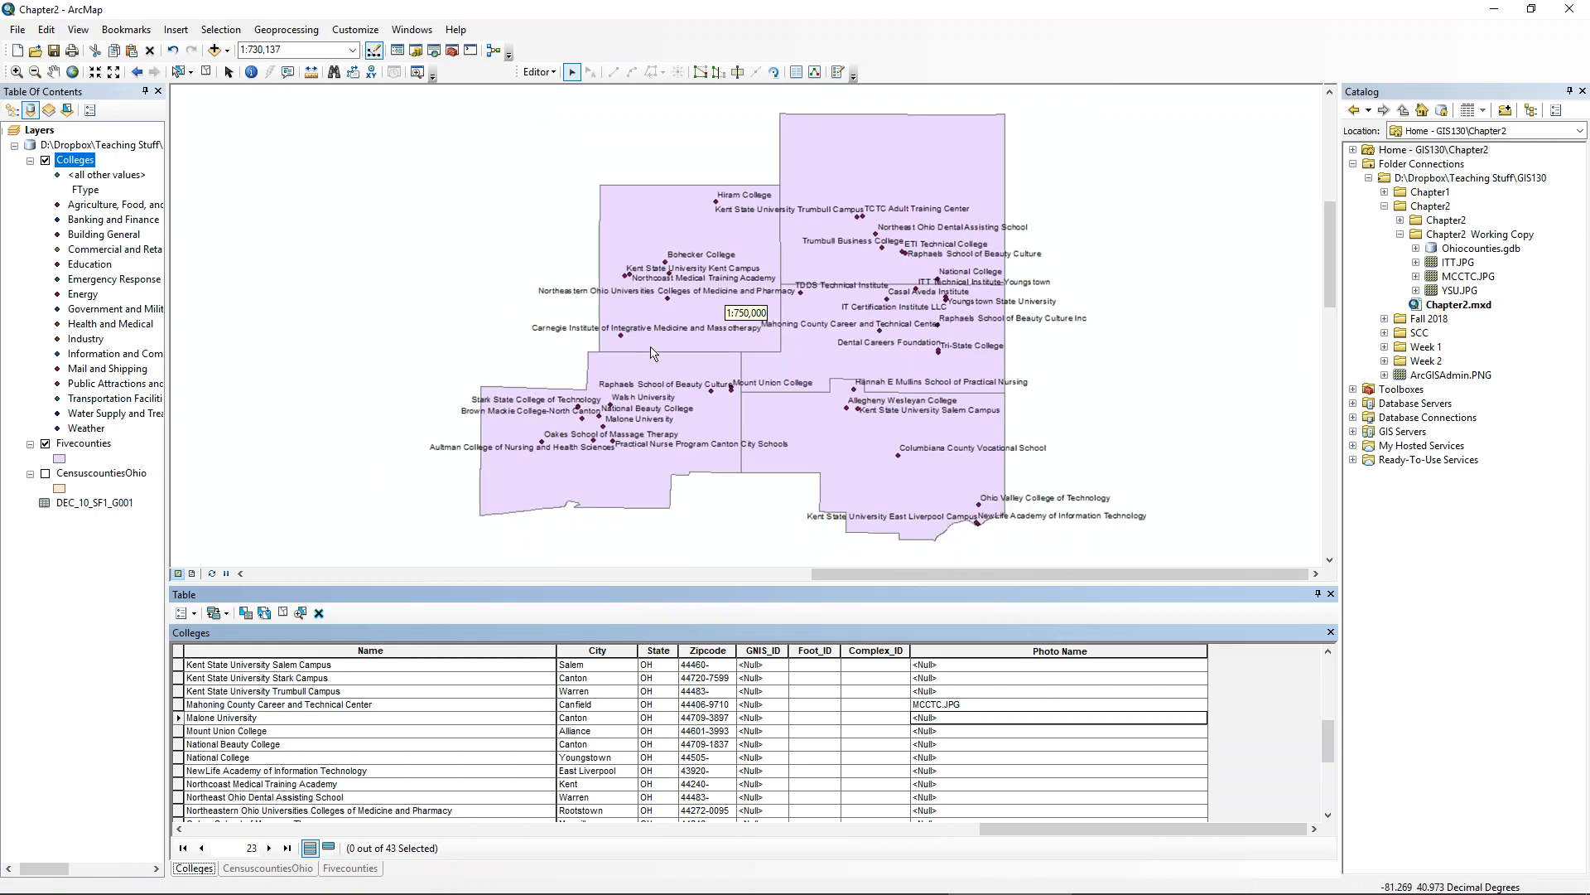
- Enable hyperlink support for the Colleges layer using the Photo Name field
{"action": "double_click", "coordinate": [66, 164]}
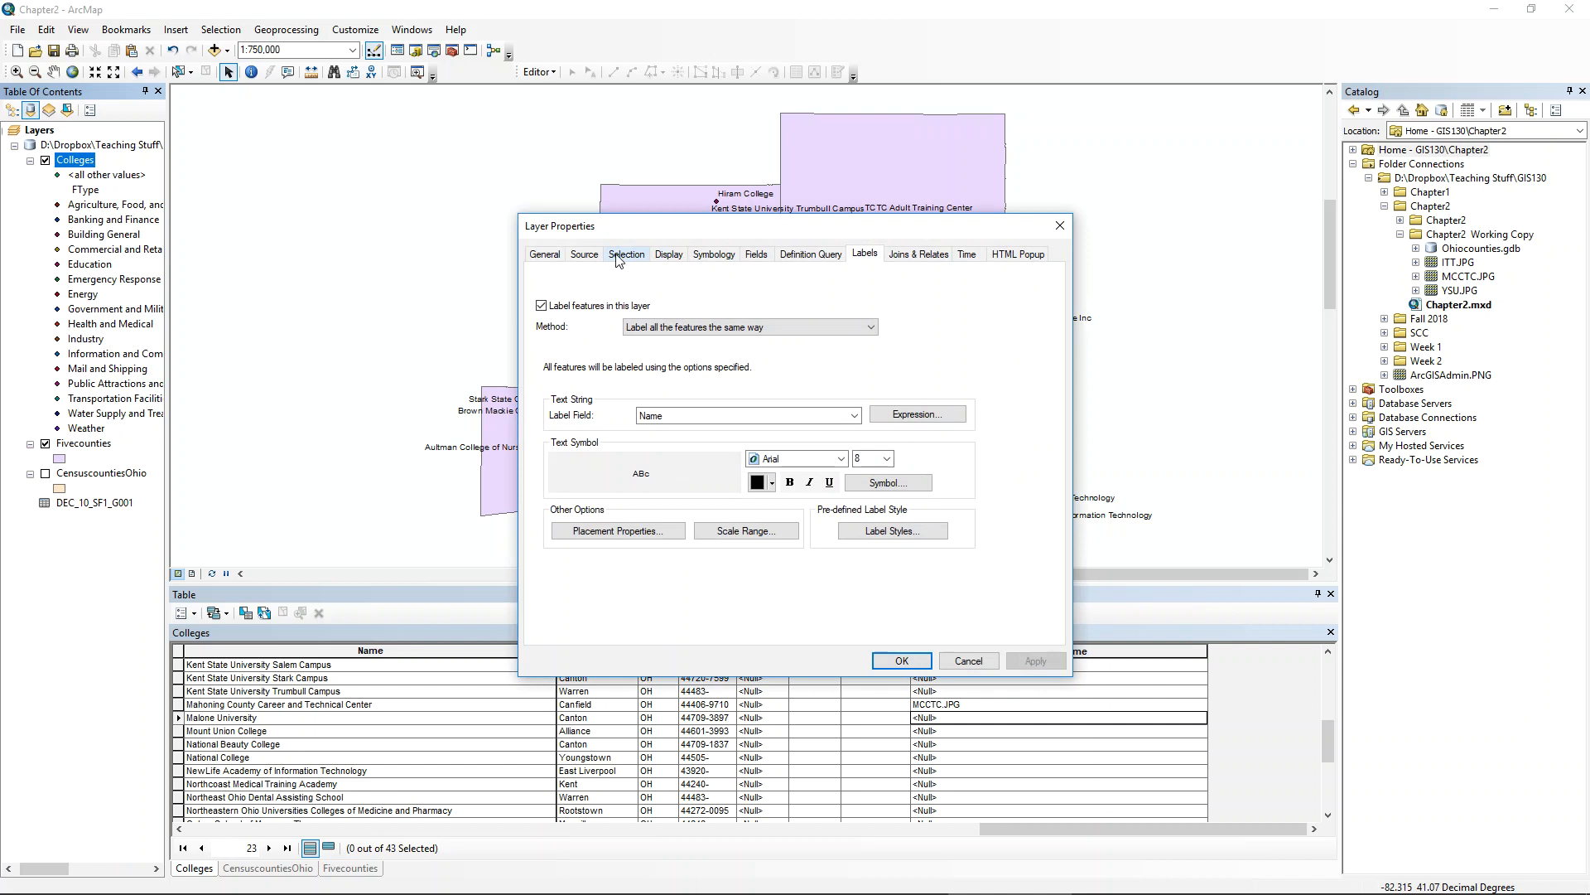
{"action": "left_click", "coordinate": [587, 256]}
{"action": "left_click", "coordinate": [669, 256]}
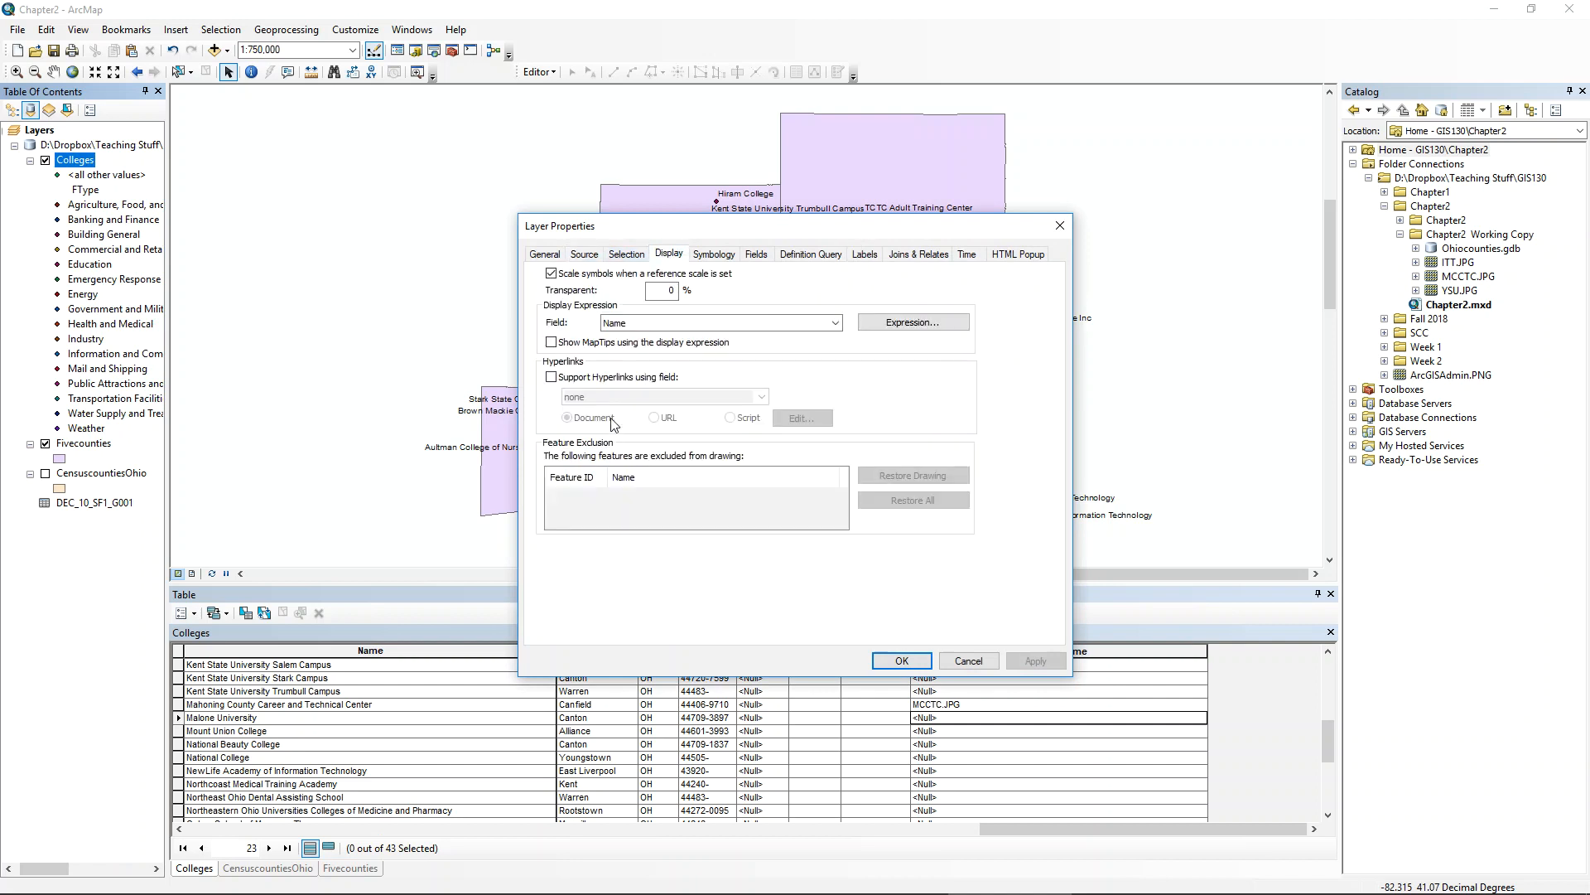
{"action": "left_click", "coordinate": [598, 377]}
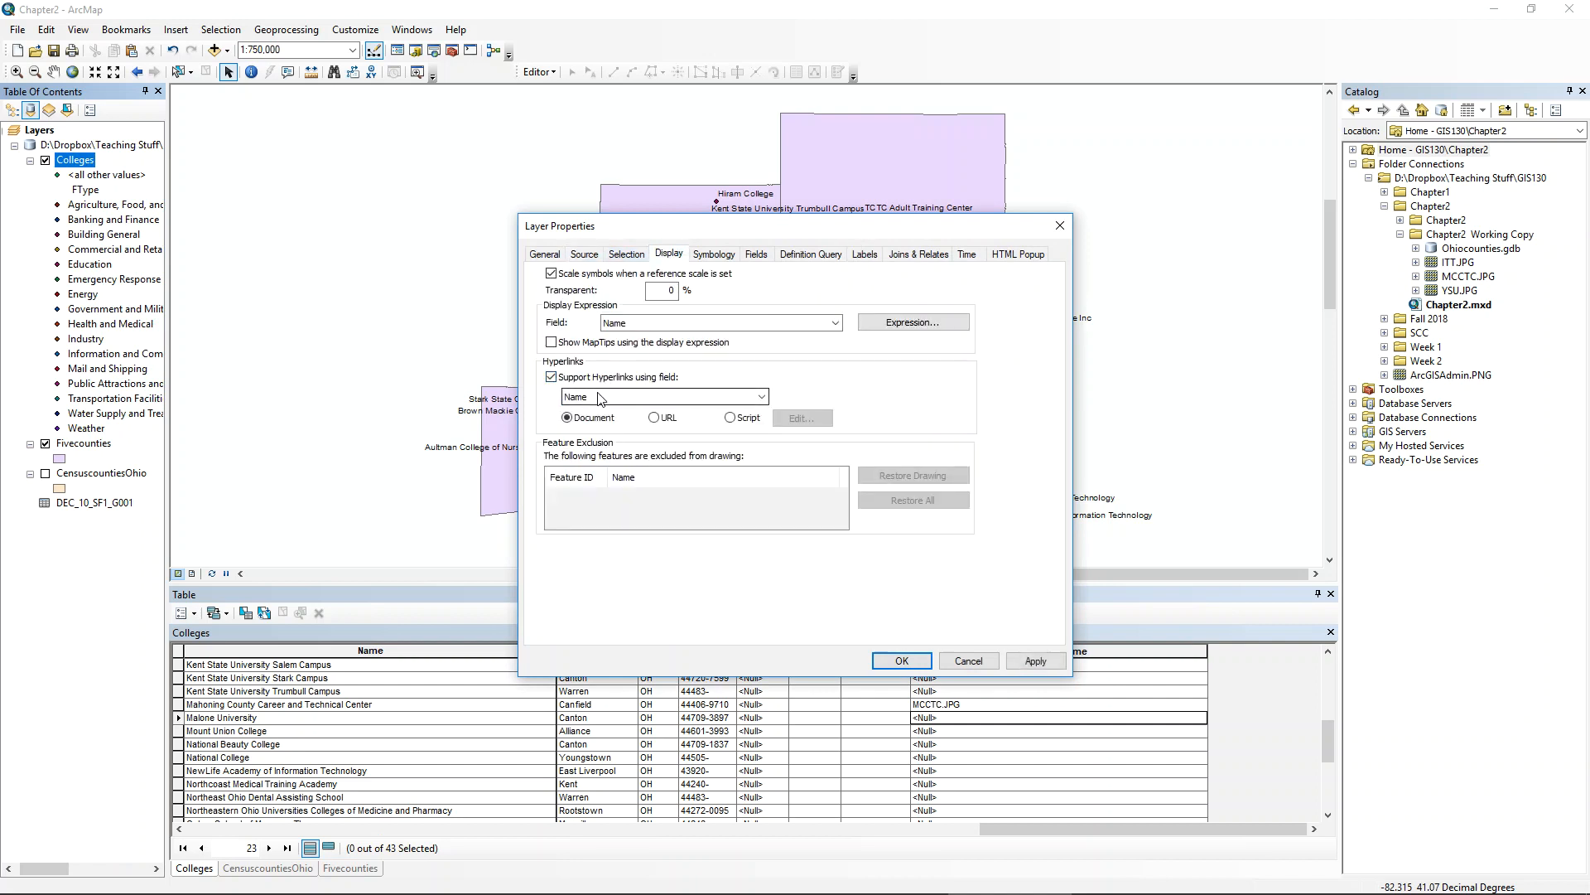
{"action": "left_click", "coordinate": [761, 397]}
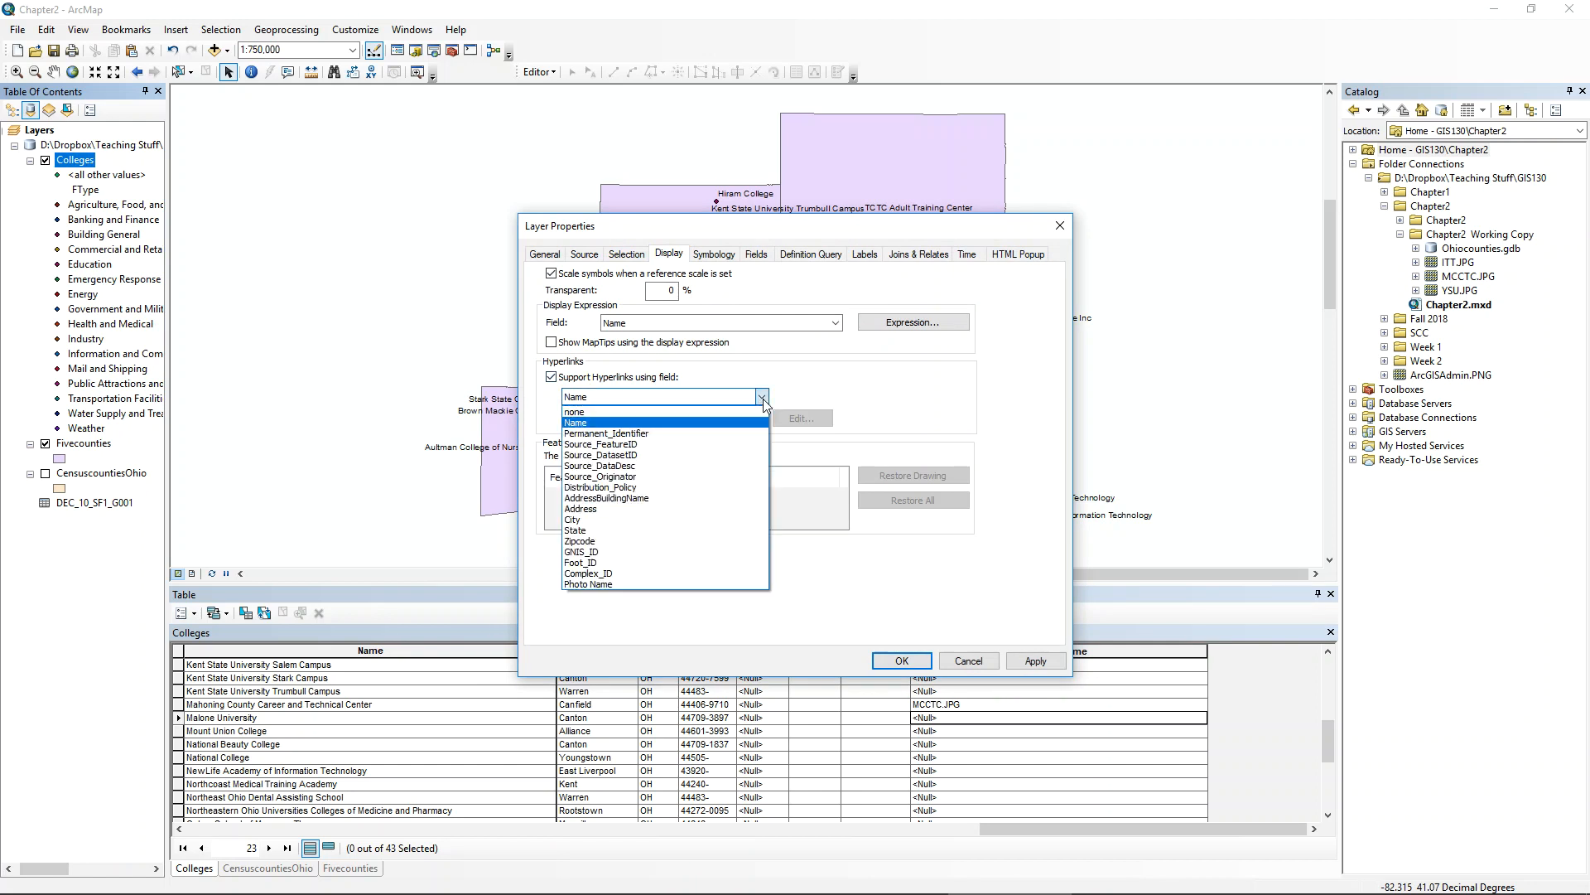
{"action": "left_click", "coordinate": [678, 586]}
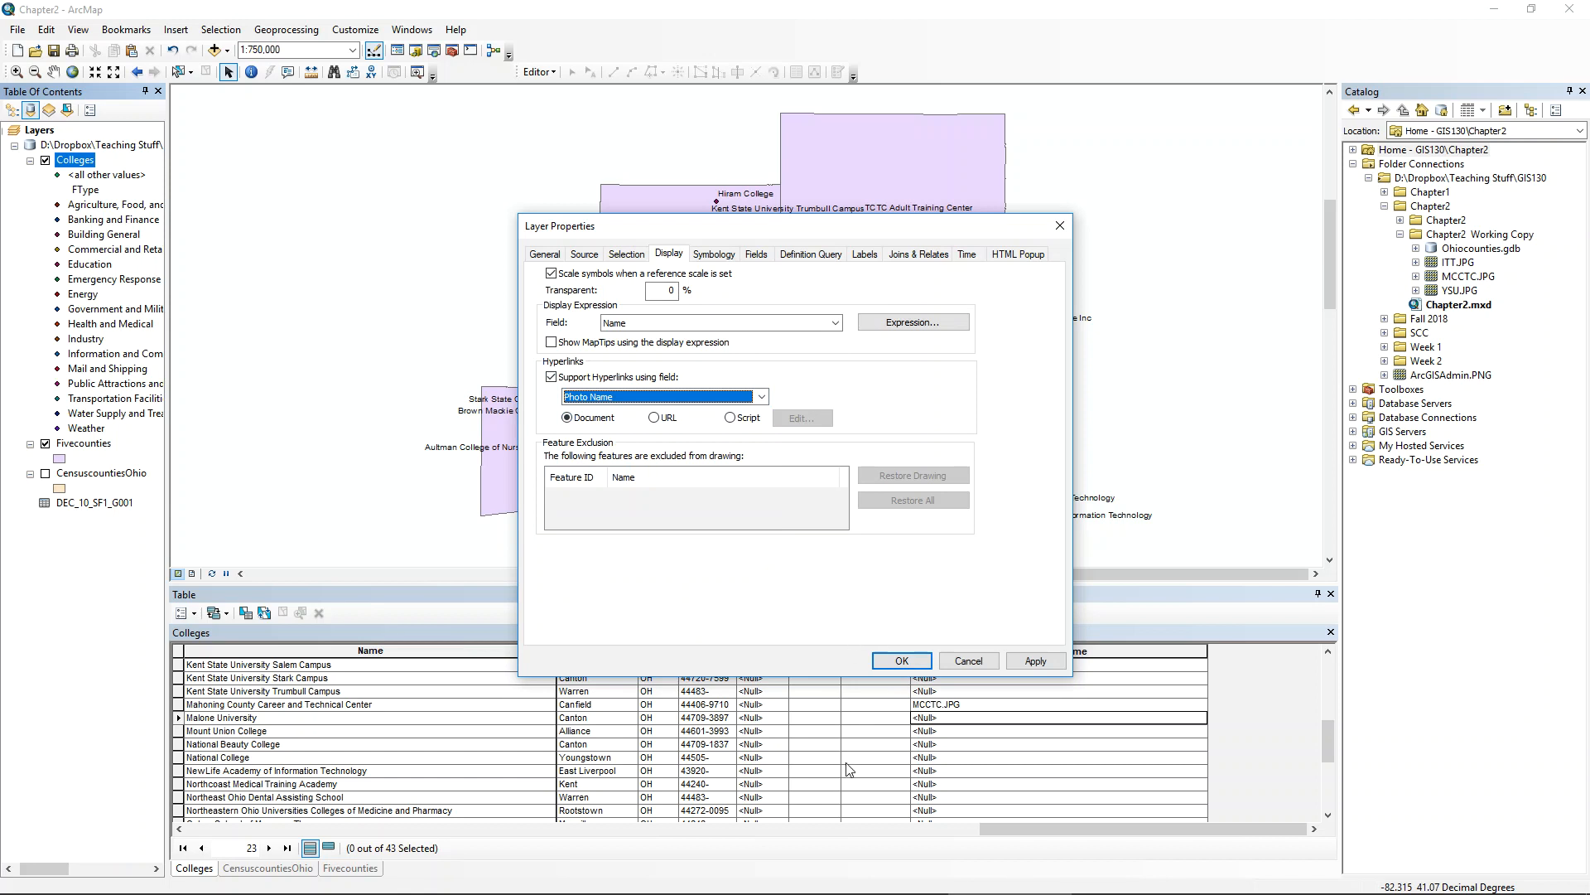
{"action": "left_click", "coordinate": [897, 660]}
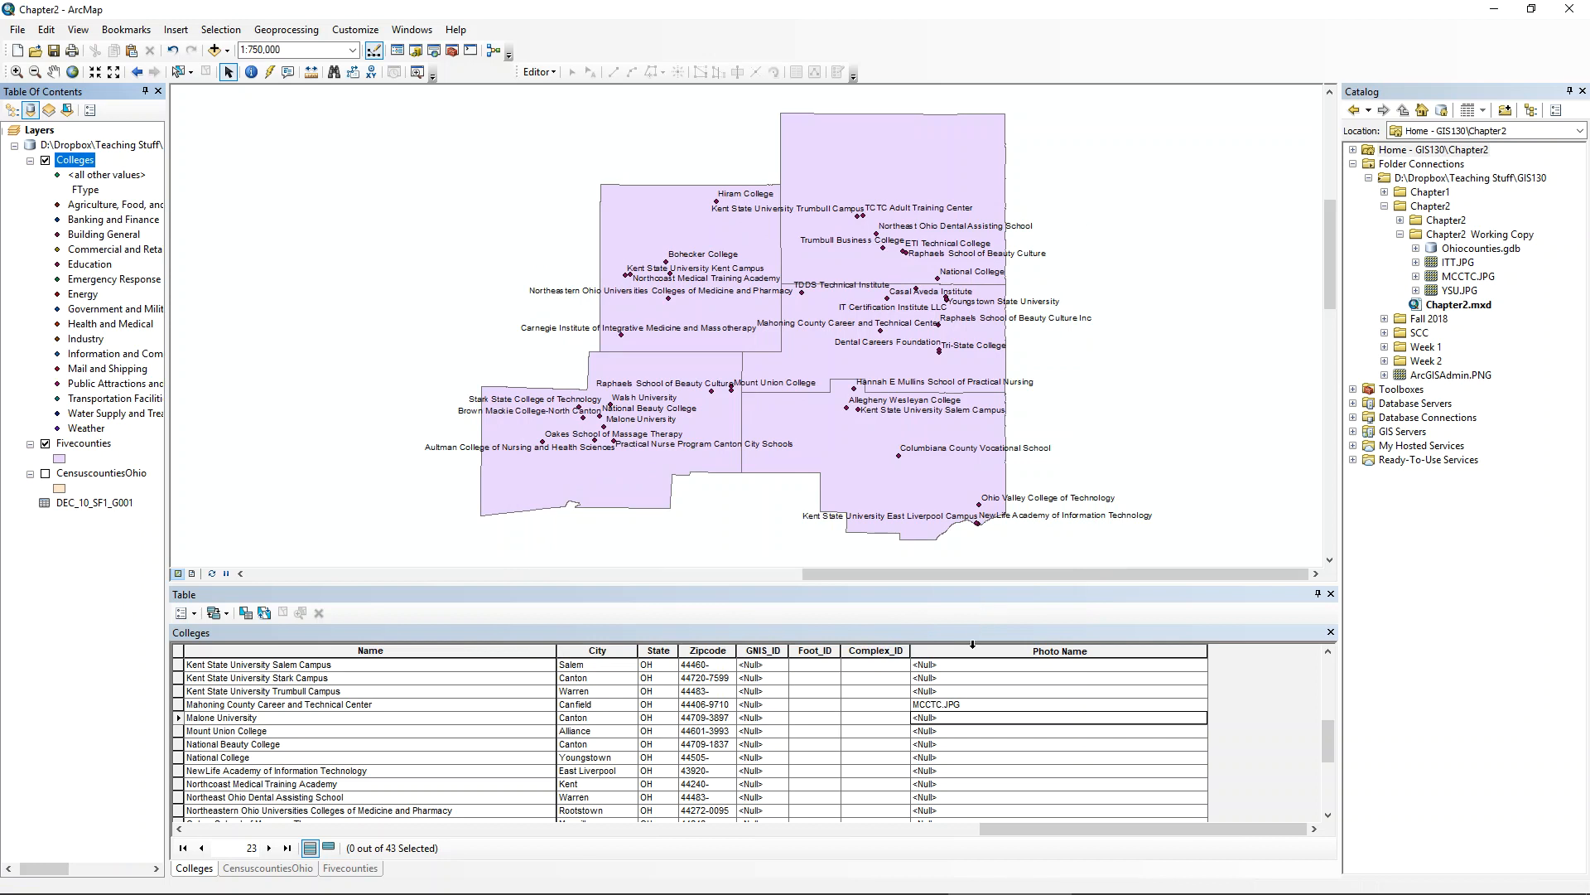
- Select Mahoning County Career and Technical Center and try to open its photo from the map with the Hyperlink tool
{"action": "left_click", "coordinate": [270, 72]}
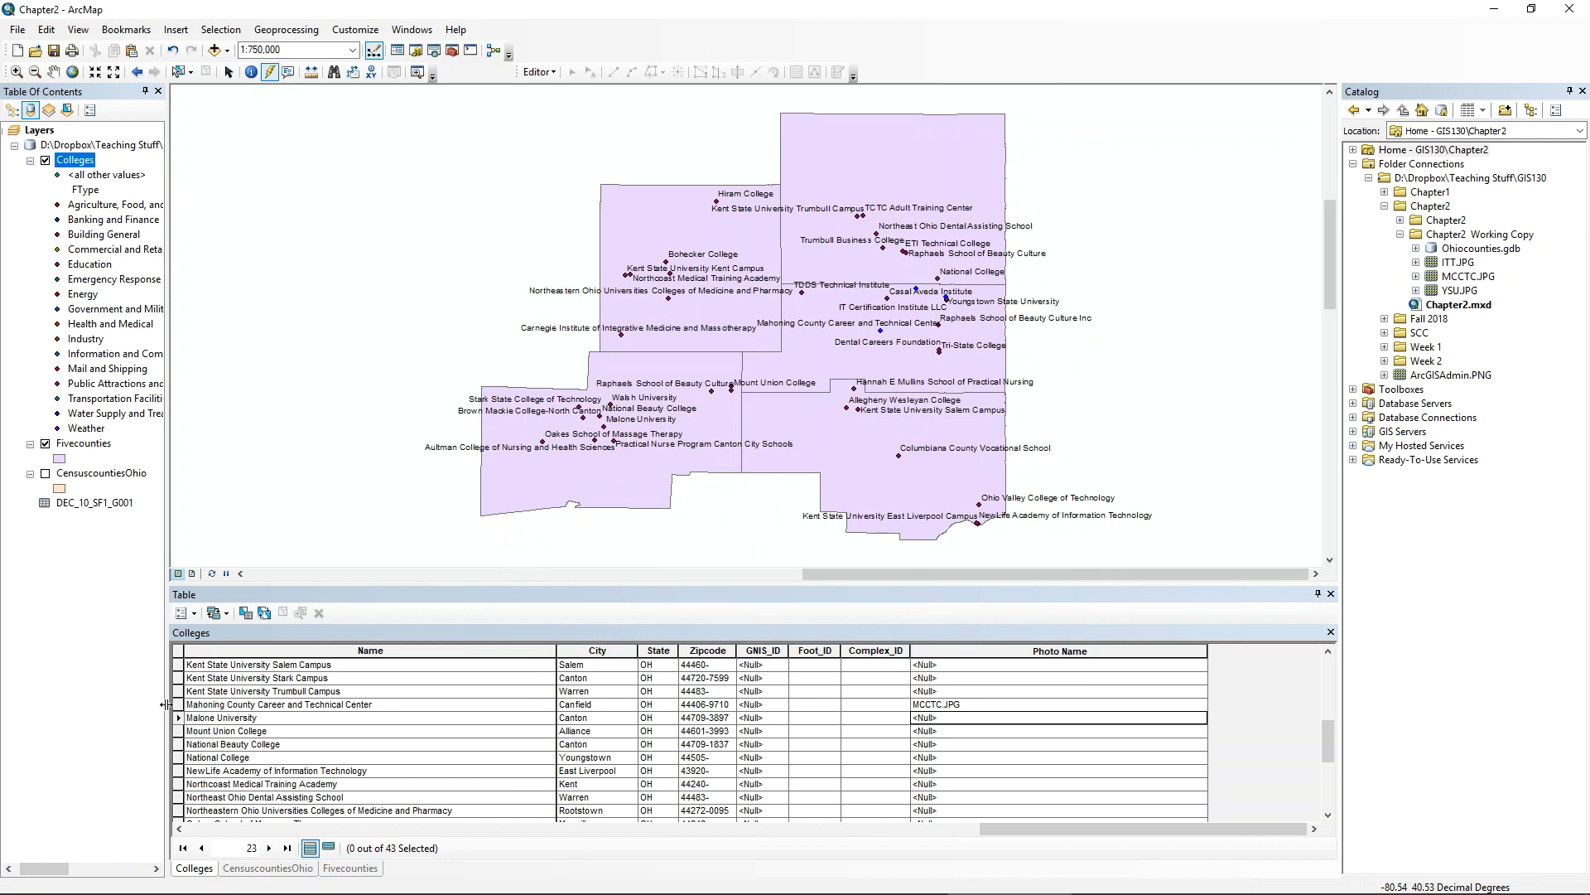
{"action": "left_click", "coordinate": [179, 704]}
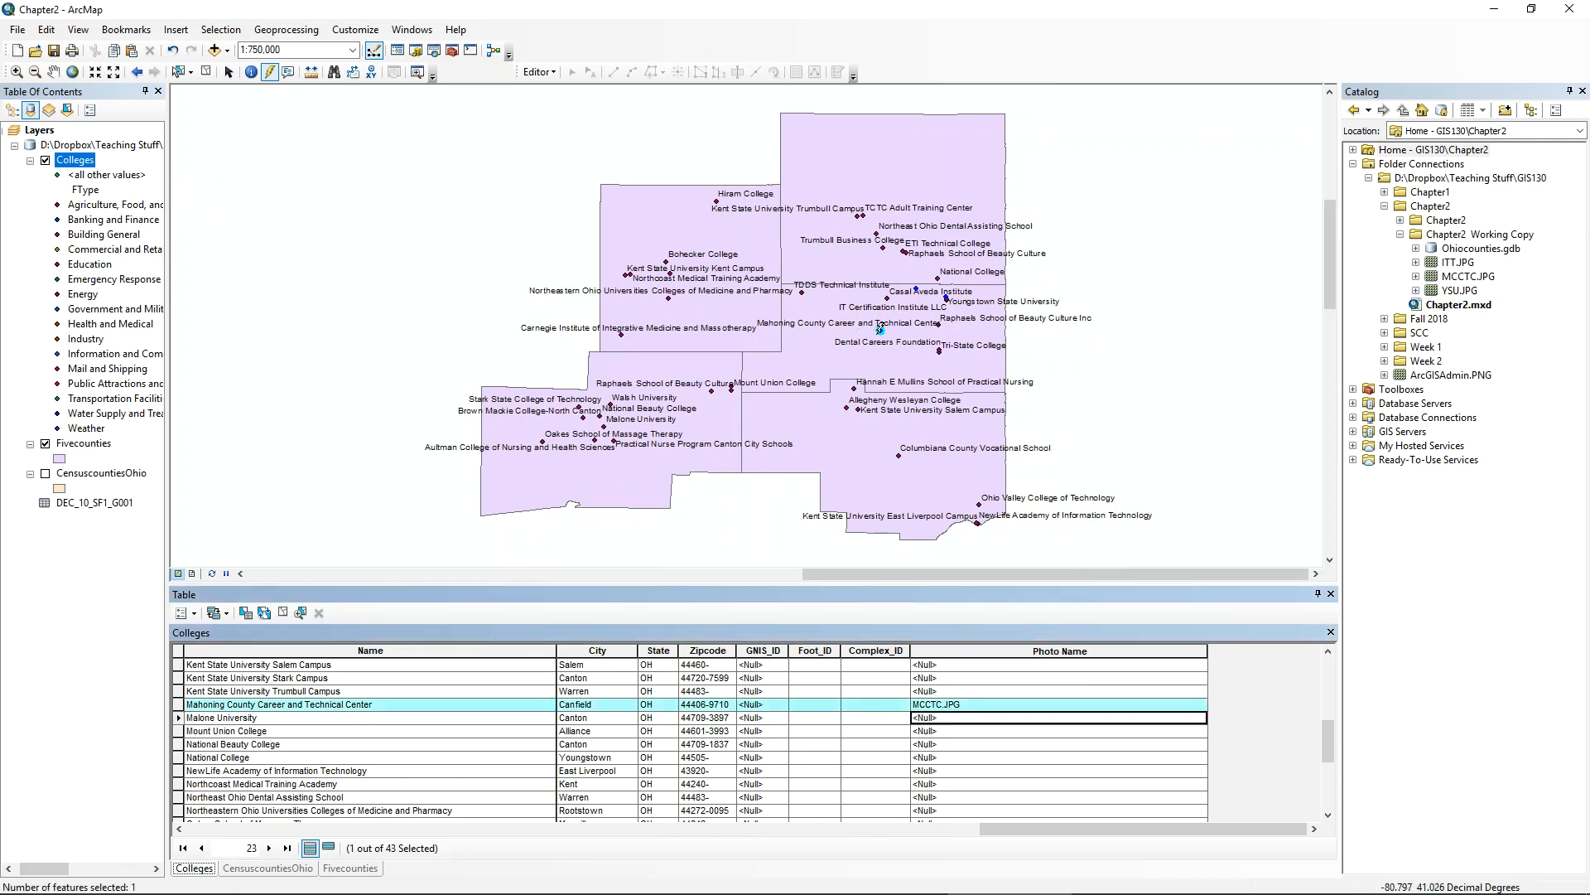
{"action": "left_click", "coordinate": [880, 329]}
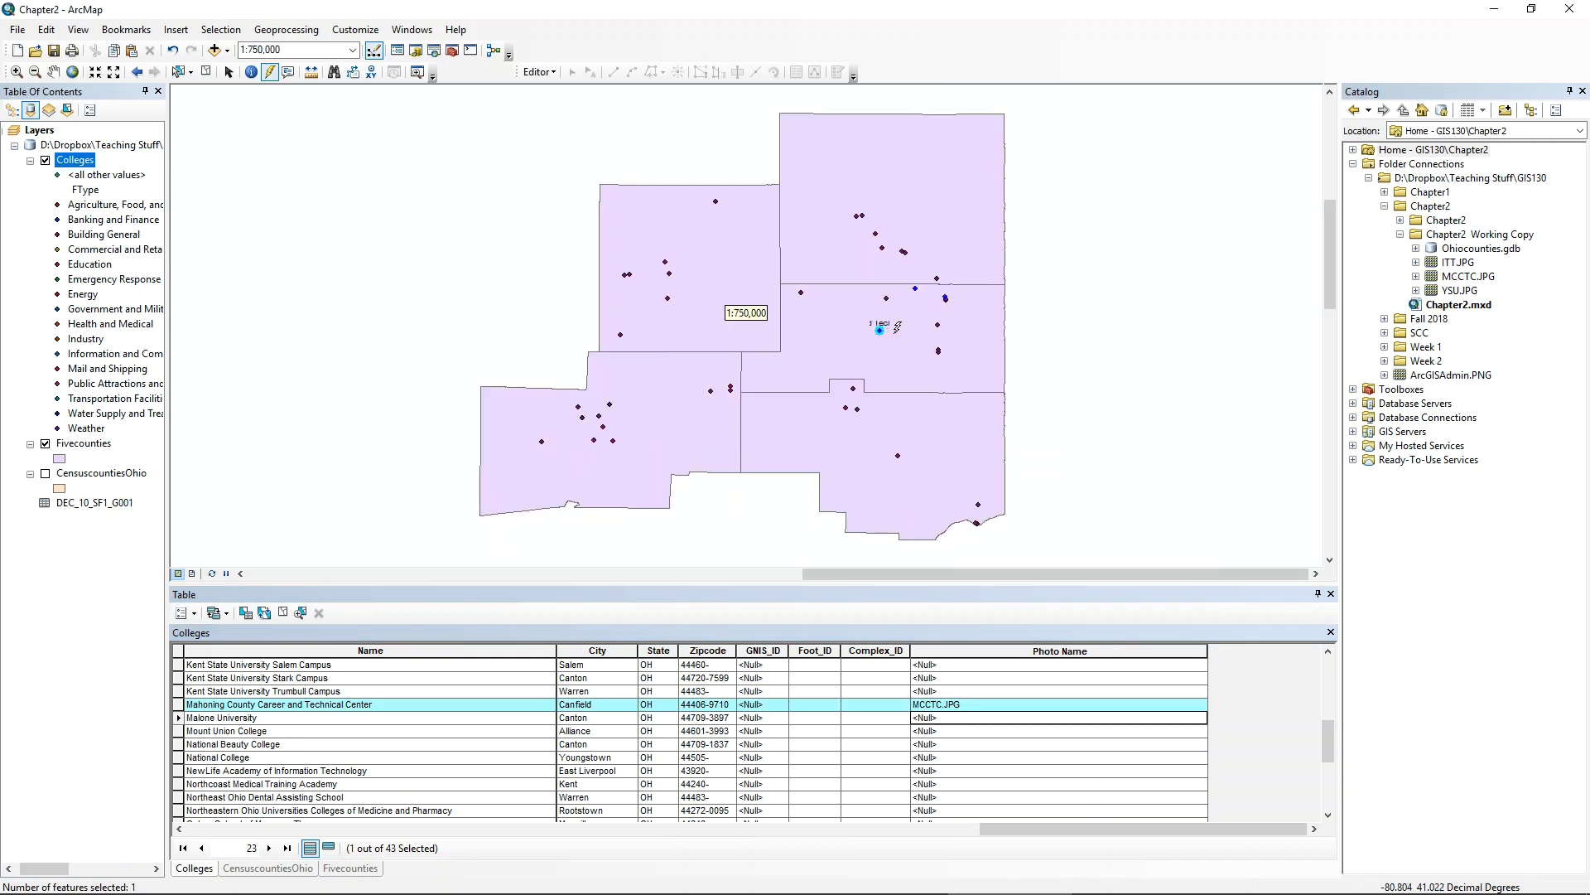
{"action": "scroll", "coordinate": [889, 327], "scroll_direction": "down", "scroll_amount": 4}
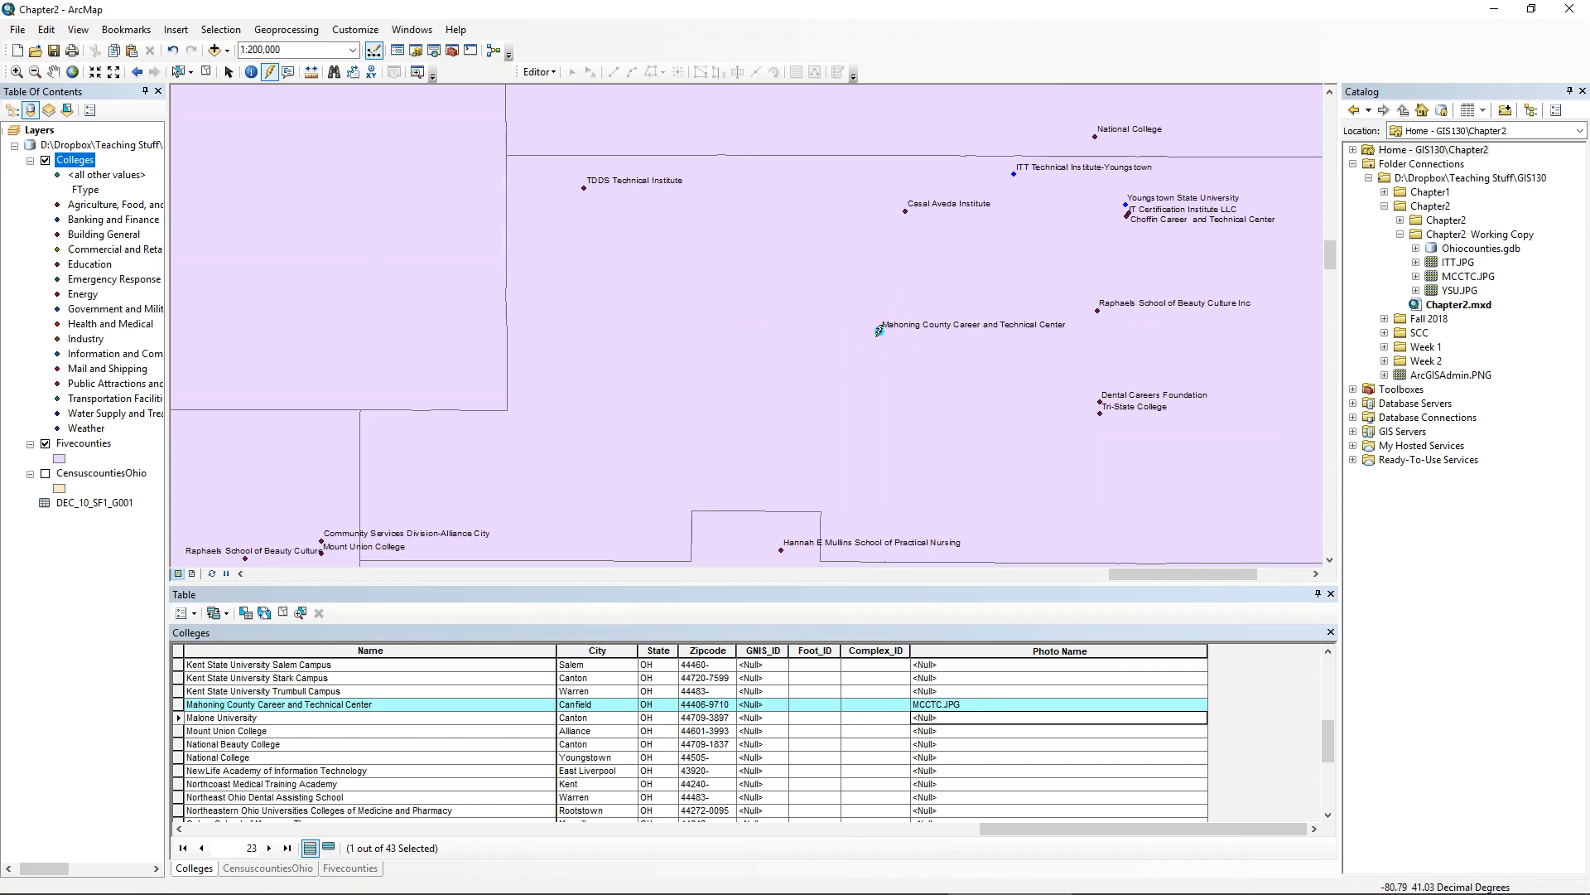
{"action": "left_click", "coordinate": [880, 331]}
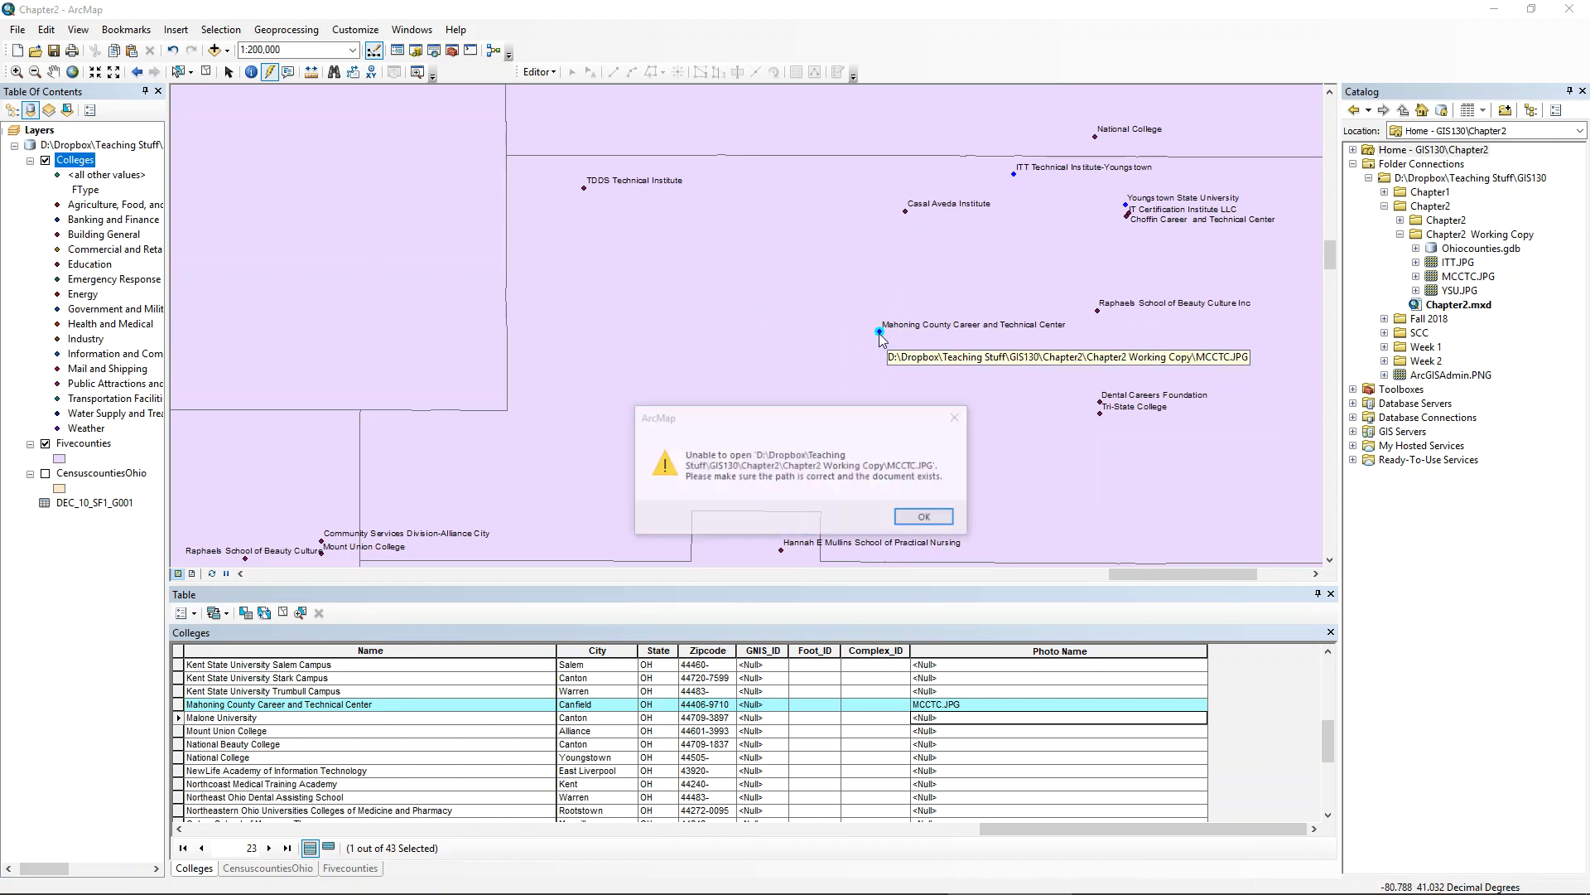
{"action": "left_click", "coordinate": [916, 519]}
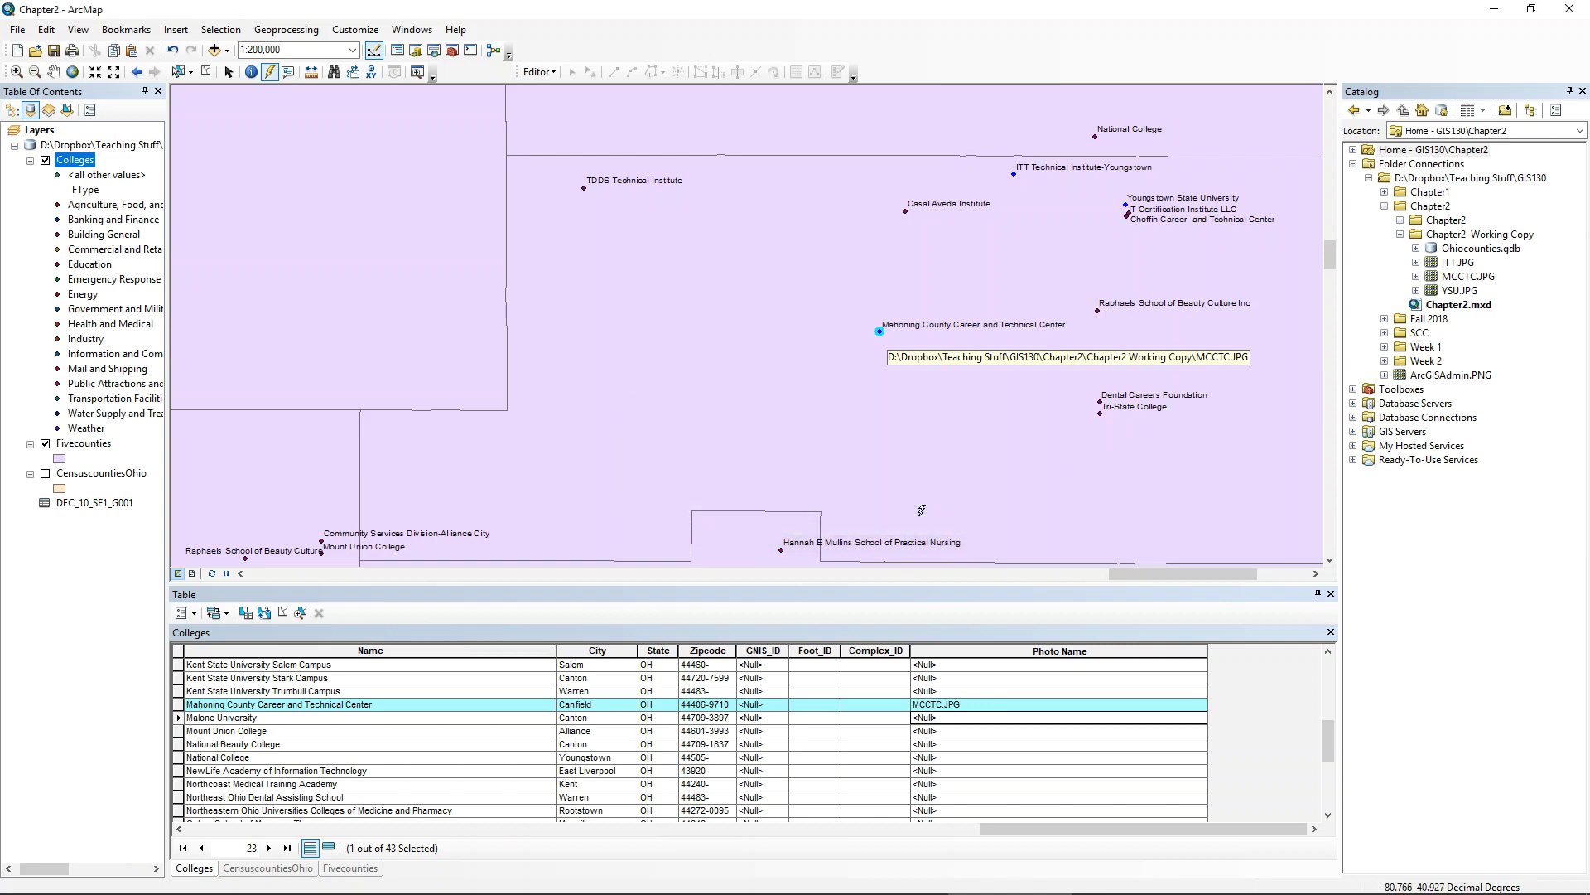